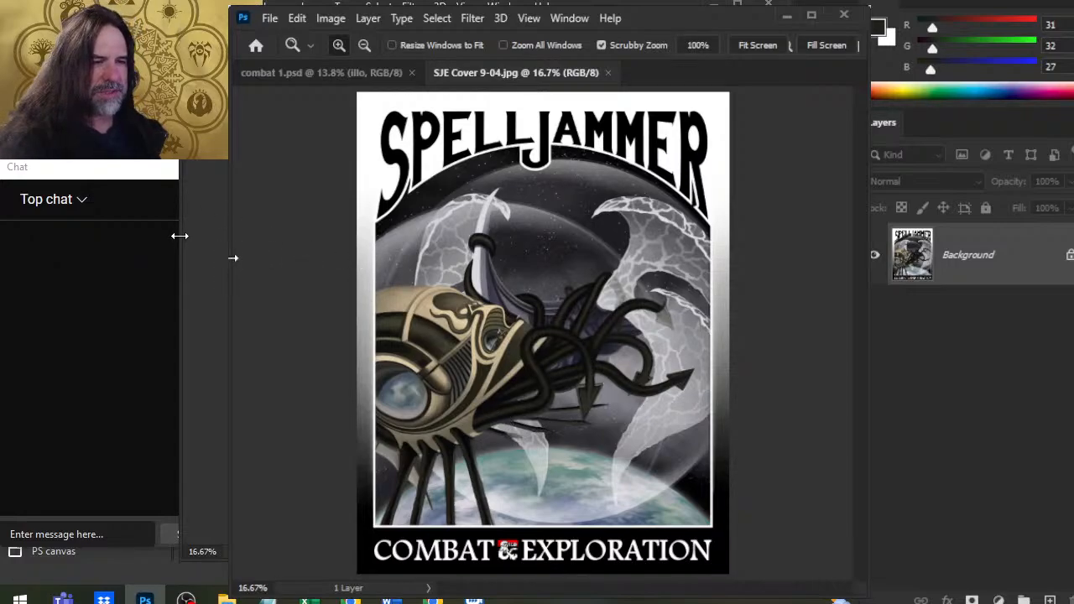
- Shift the live chat window outward and resize the Photoshop window so that its edge sits beside the chat
left_click_drag(179, 238, 221, 251)
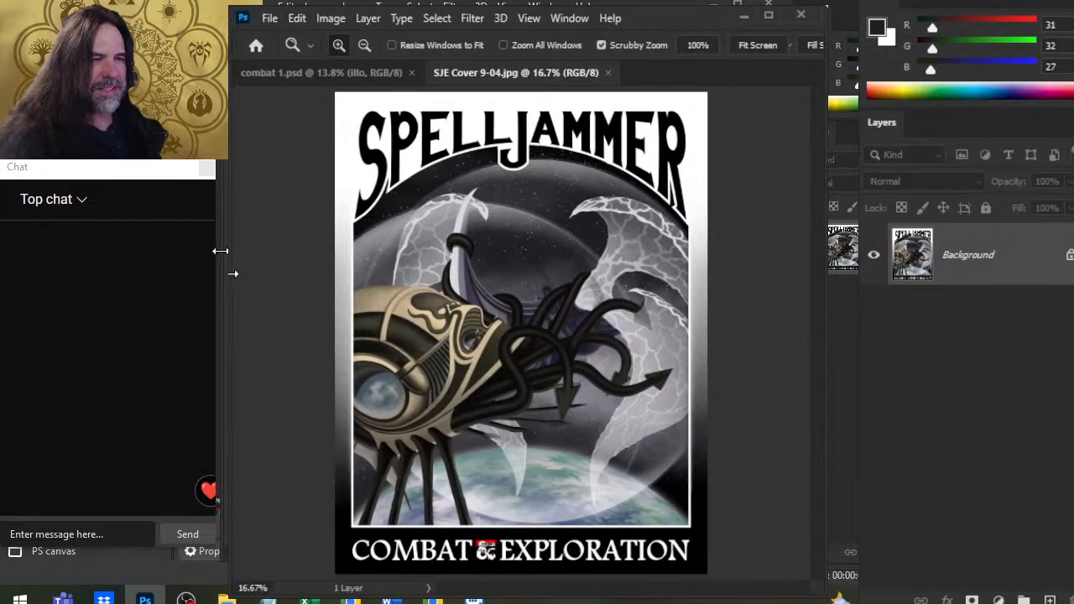
left_click_drag(171, 167, 145, 170)
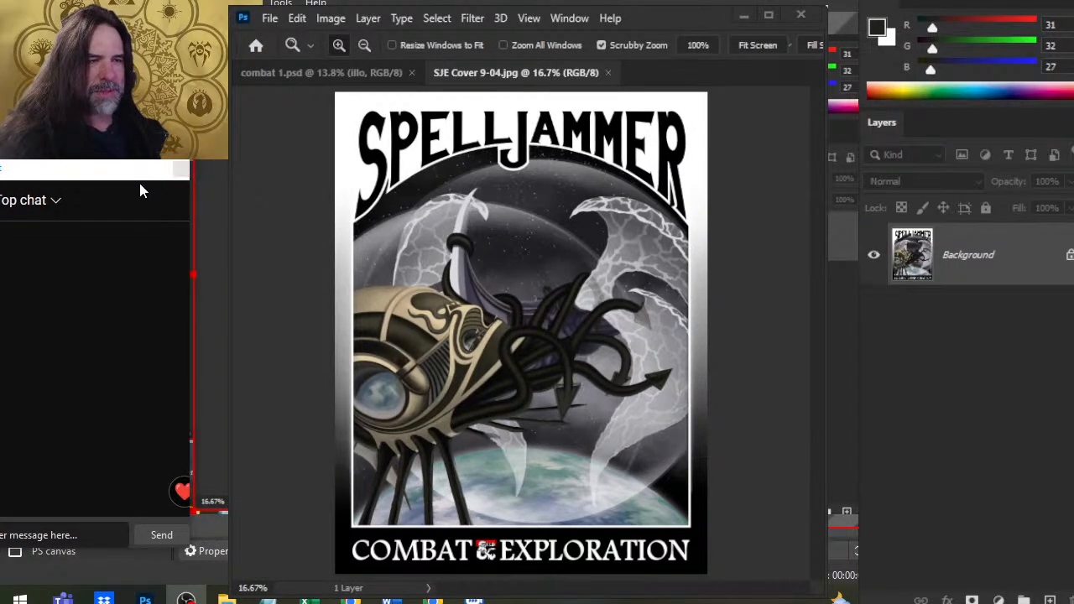
key("alt+Tab")
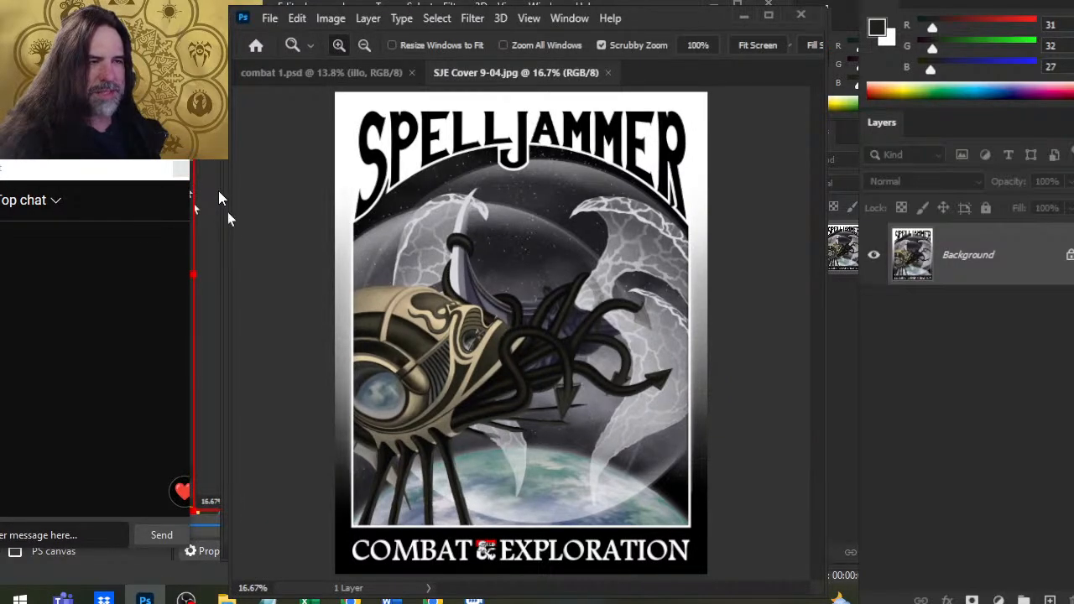
left_click_drag(218, 191, 179, 186)
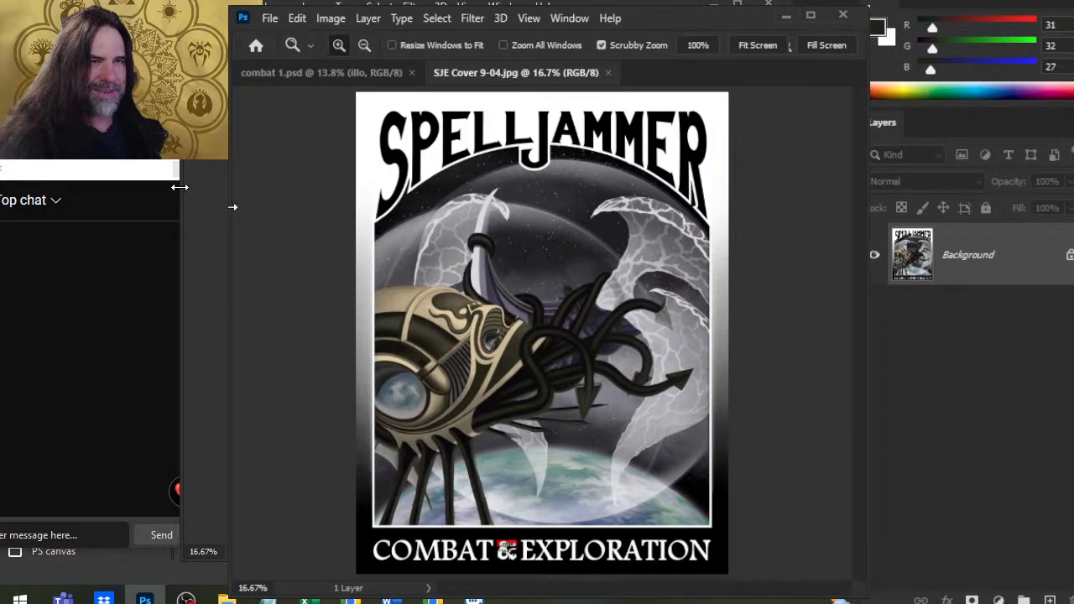
key("alt+Tab")
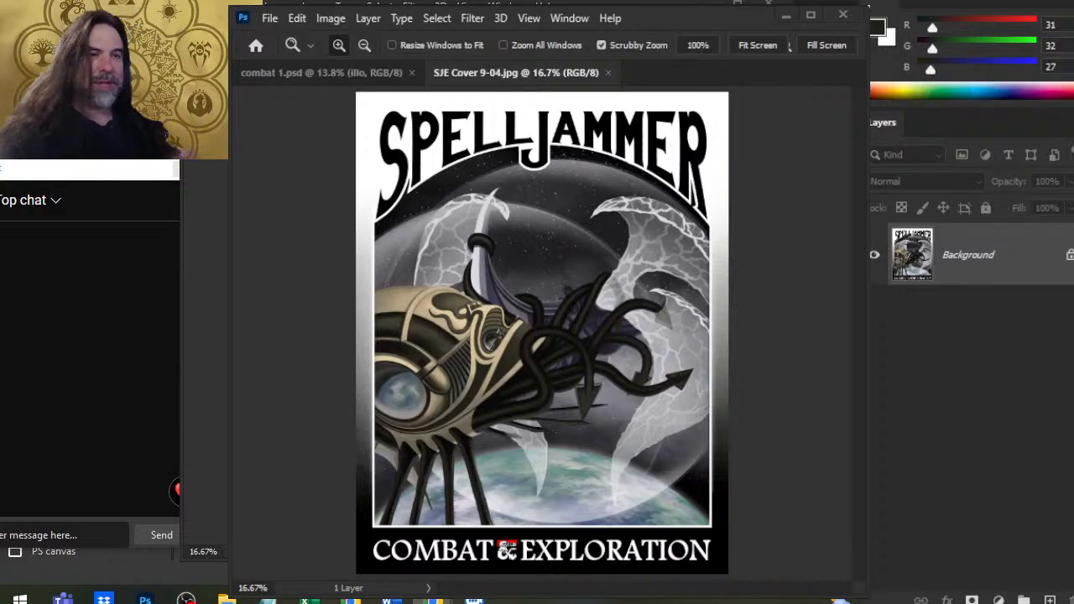
- Switch to the browser and check the newest posts on the account's own X profile for the Spelljammer livestream announcement
key("alt+Tab")
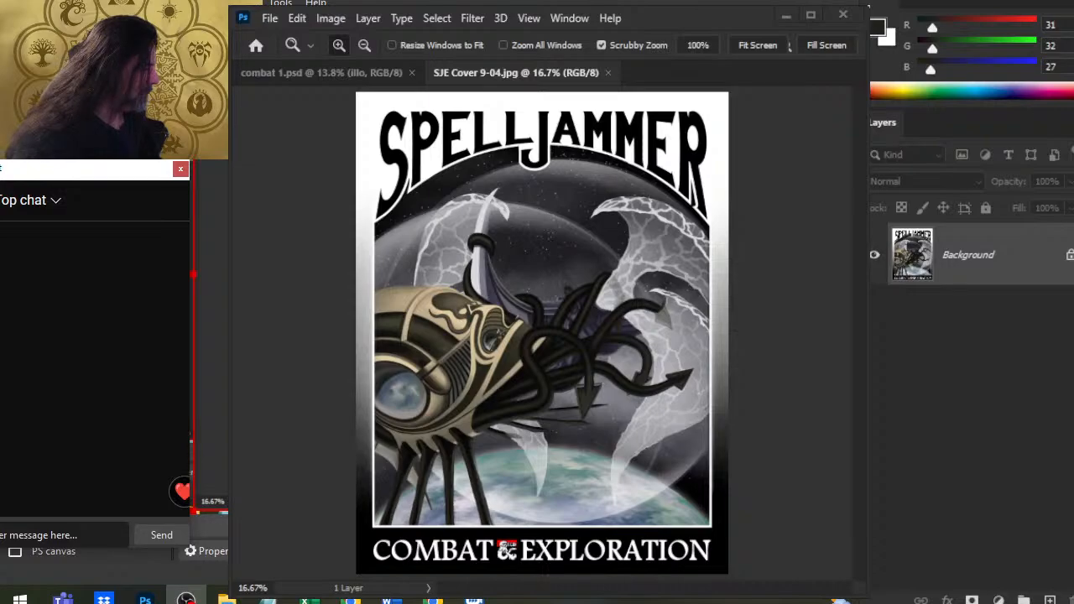
key("alt+Tab")
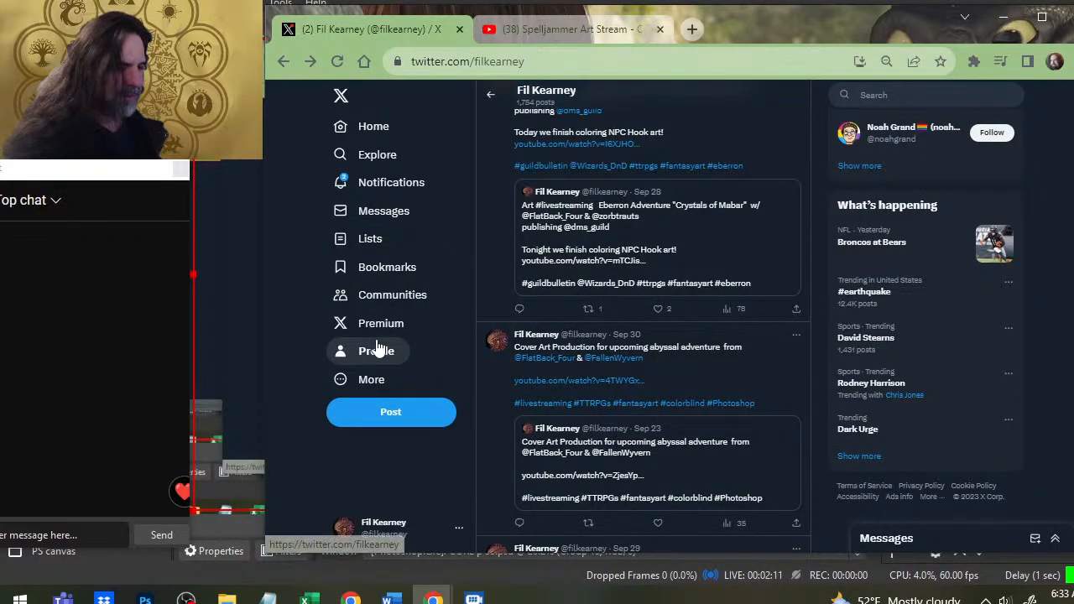
left_click(388, 359)
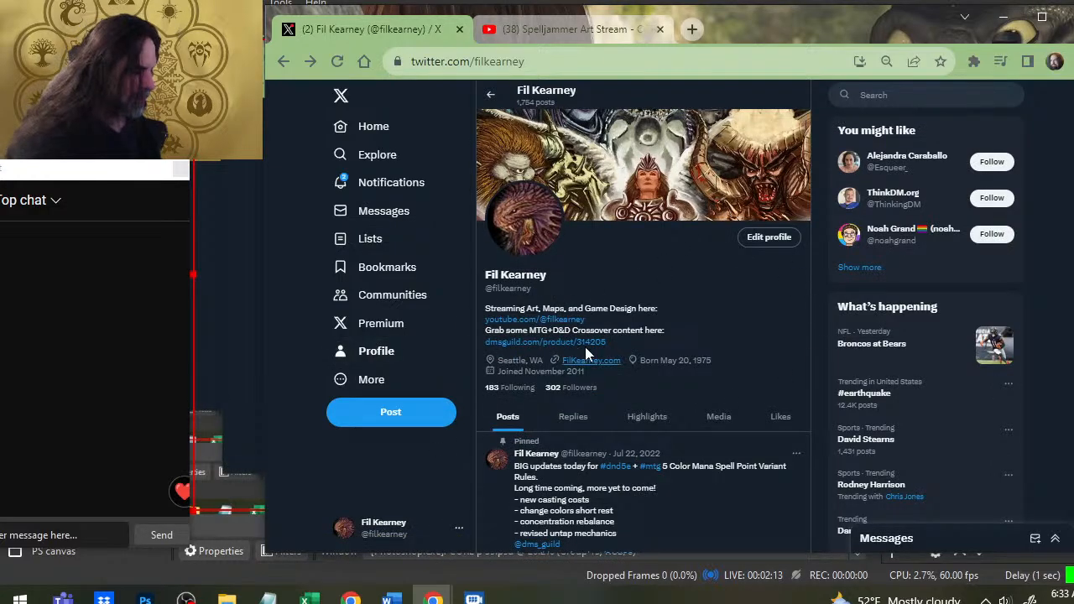
scroll(585, 346, "down", 6)
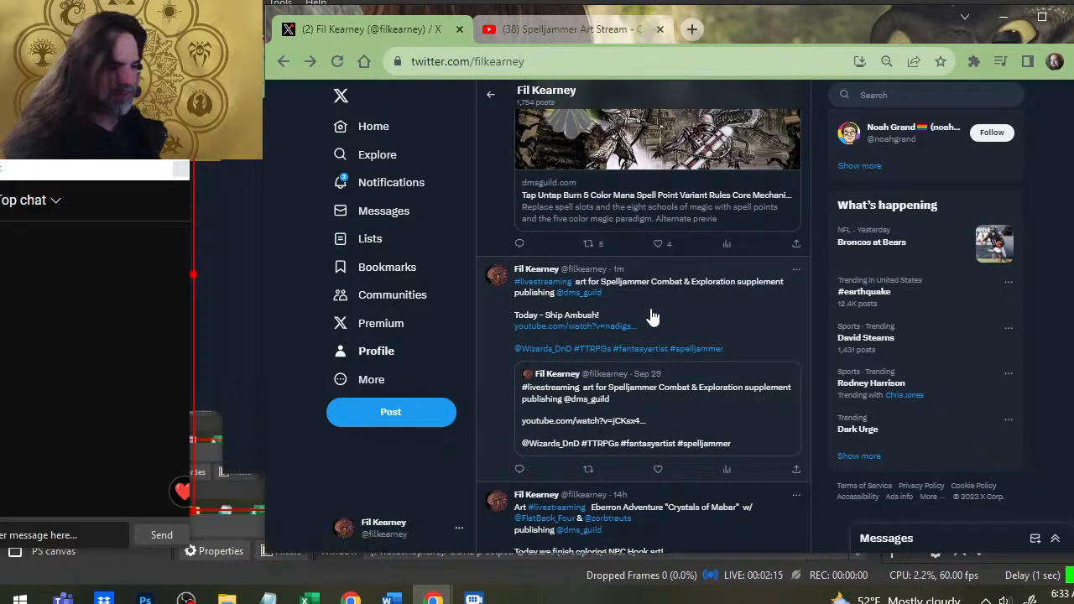
scroll(491, 163, "up", 6)
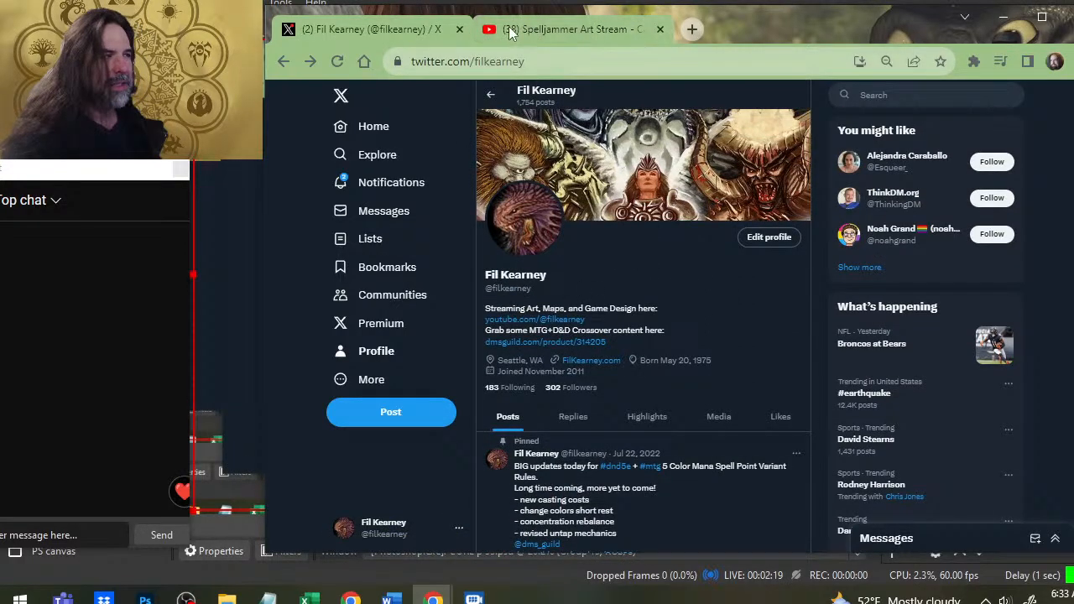
- Close the X profile tab and reposition the browser window showing the Spelljammer Art Stream page on YouTube
left_click(459, 30)
left_click(598, 467)
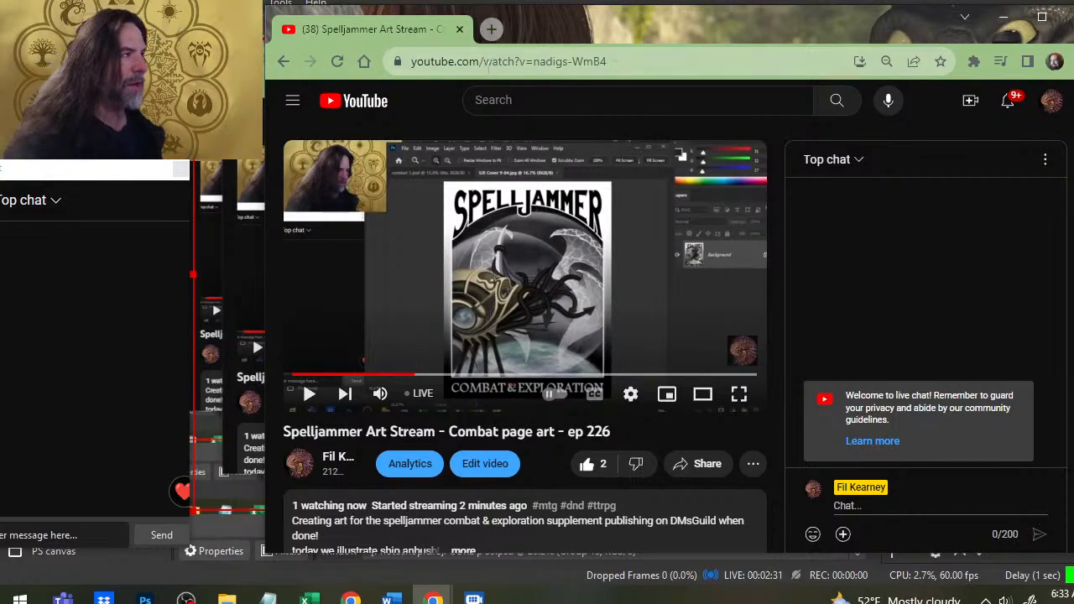
left_click_drag(539, 22, 468, 24)
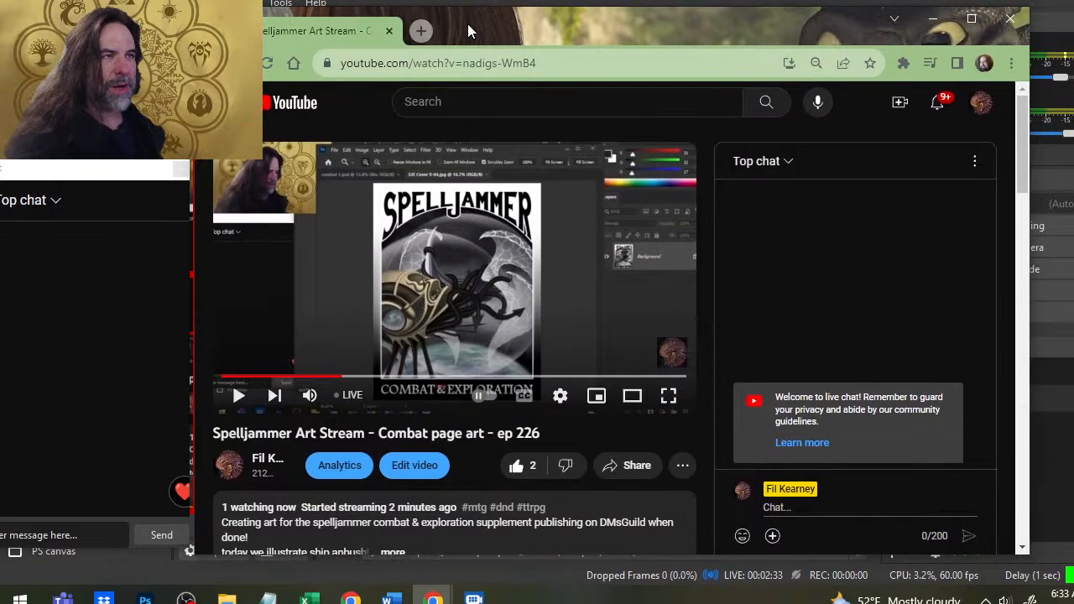
key("alt+Tab")
key("alt+Tab")
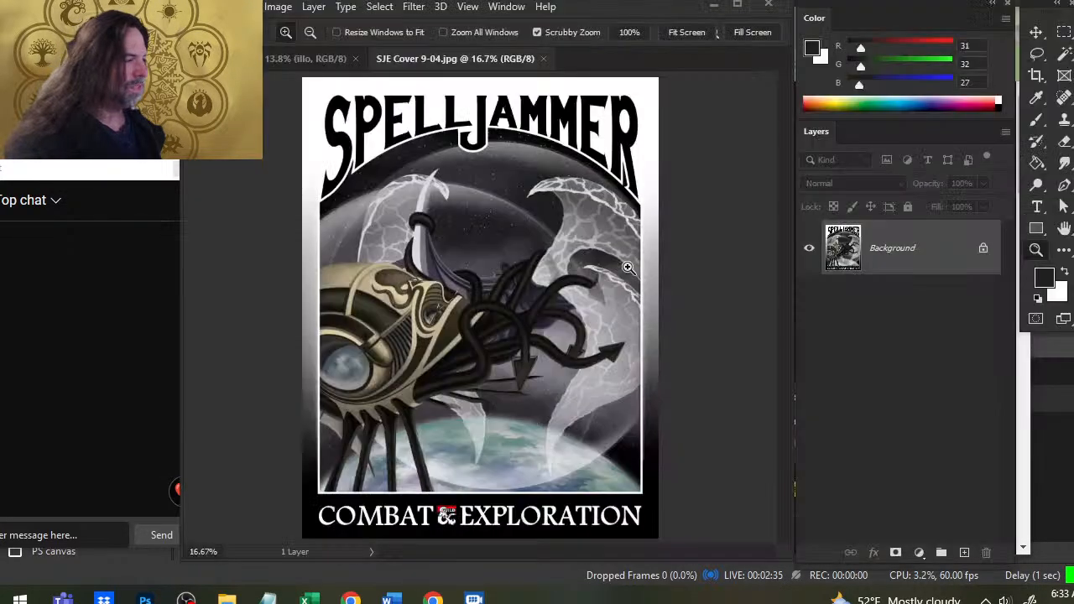
key("alt+Tab")
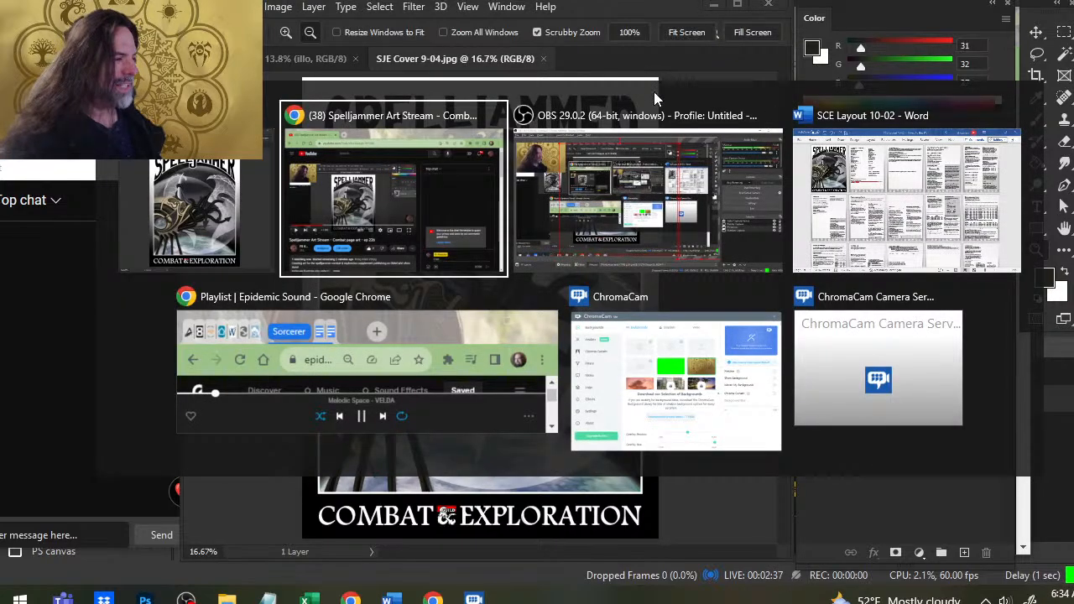
left_click(434, 248)
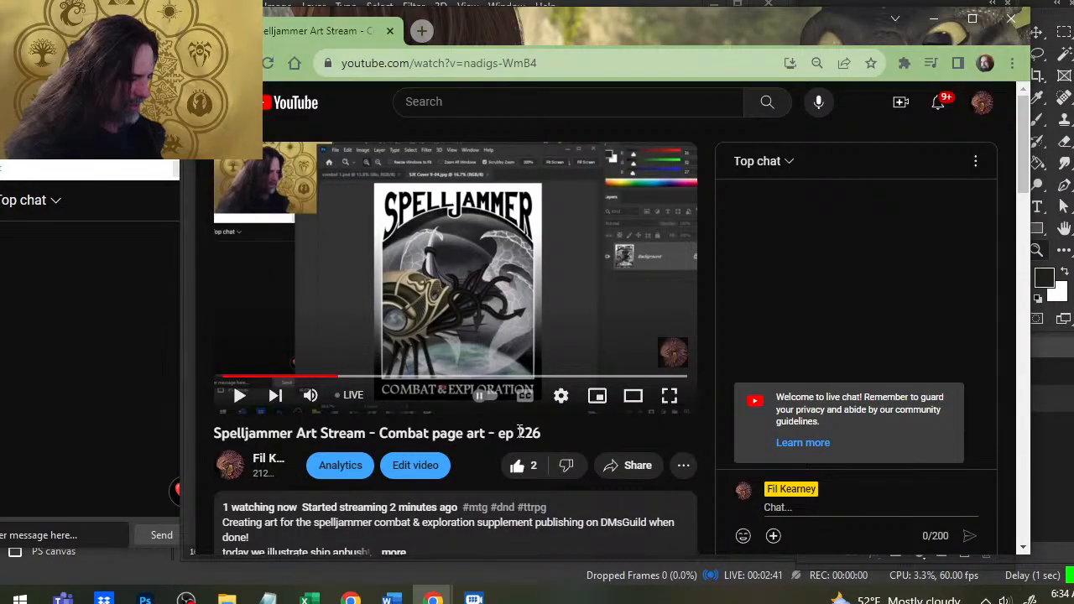
key("alt+Tab")
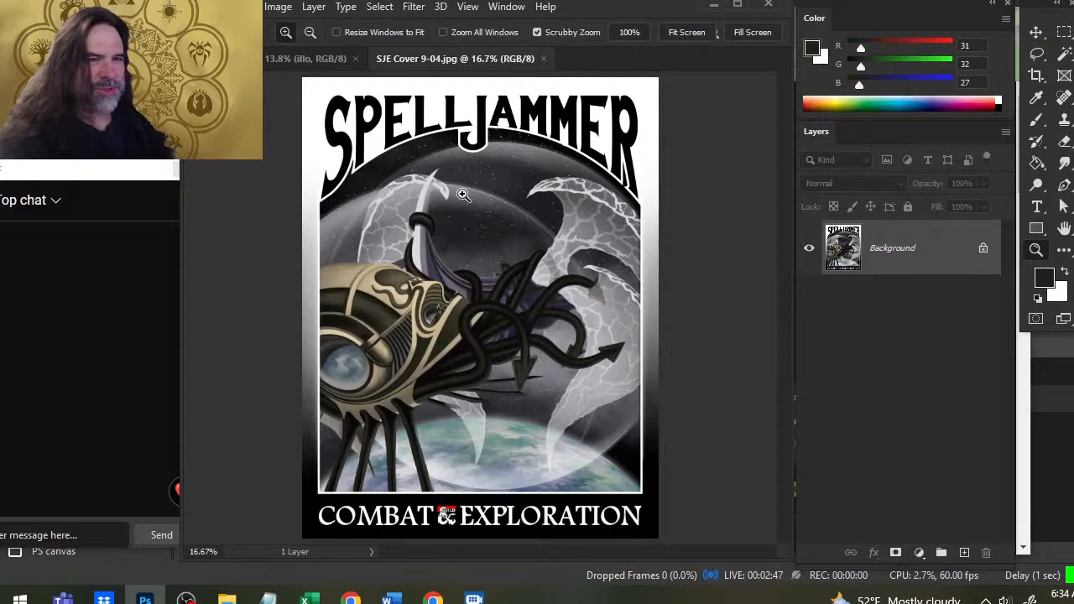
key("alt+Tab")
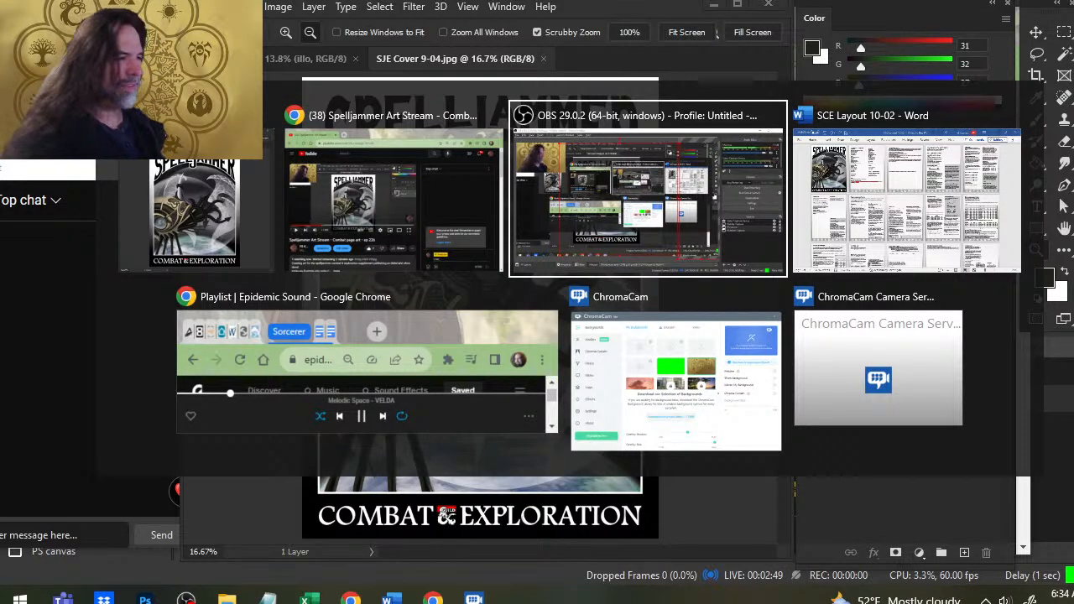
key("alt+shift+Tab")
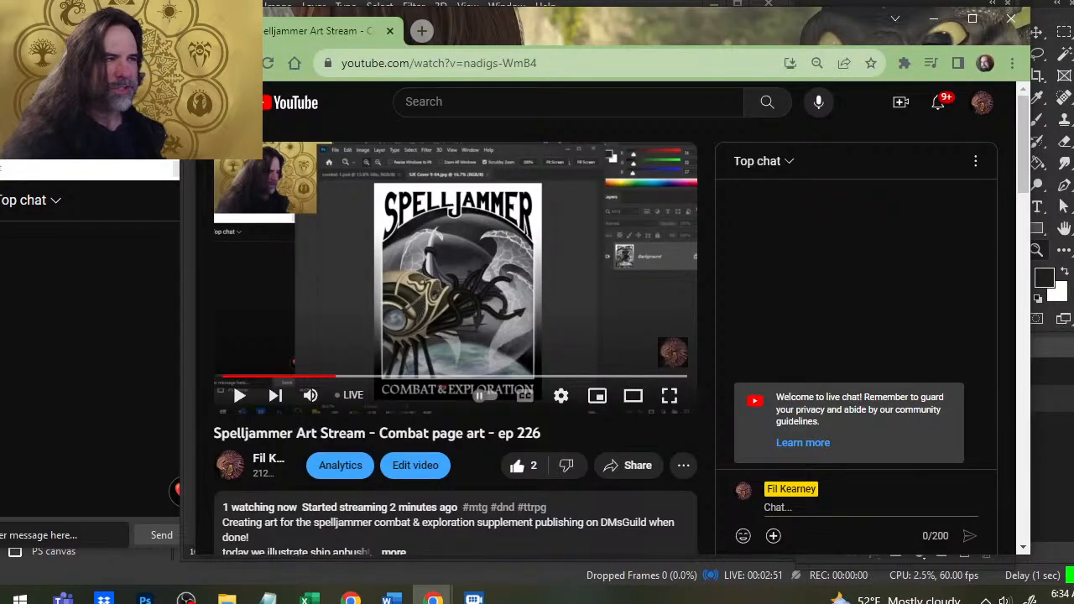
key("alt+Tab")
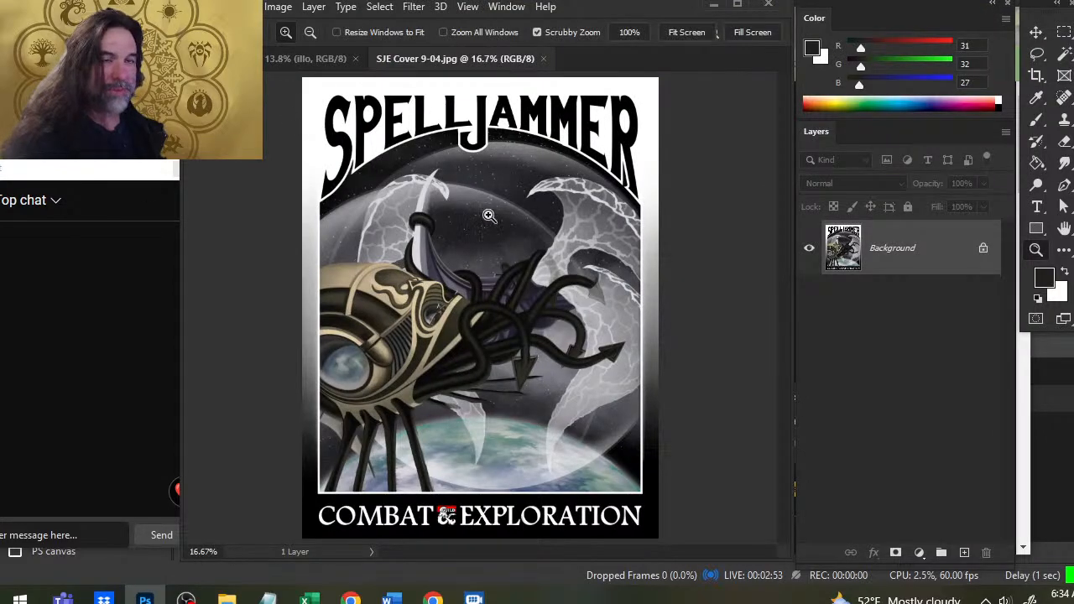
- Switch to the SCE Layout 10-02 document in Word and look through the multi-page overview as far as the ship roles pages
key("alt+Tab")
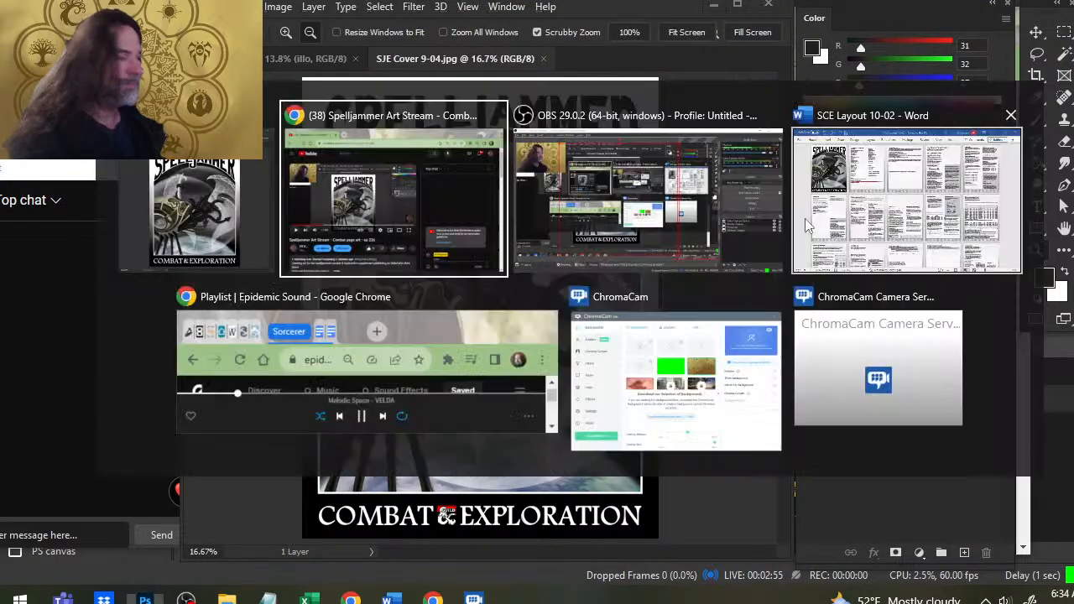
left_click(805, 218)
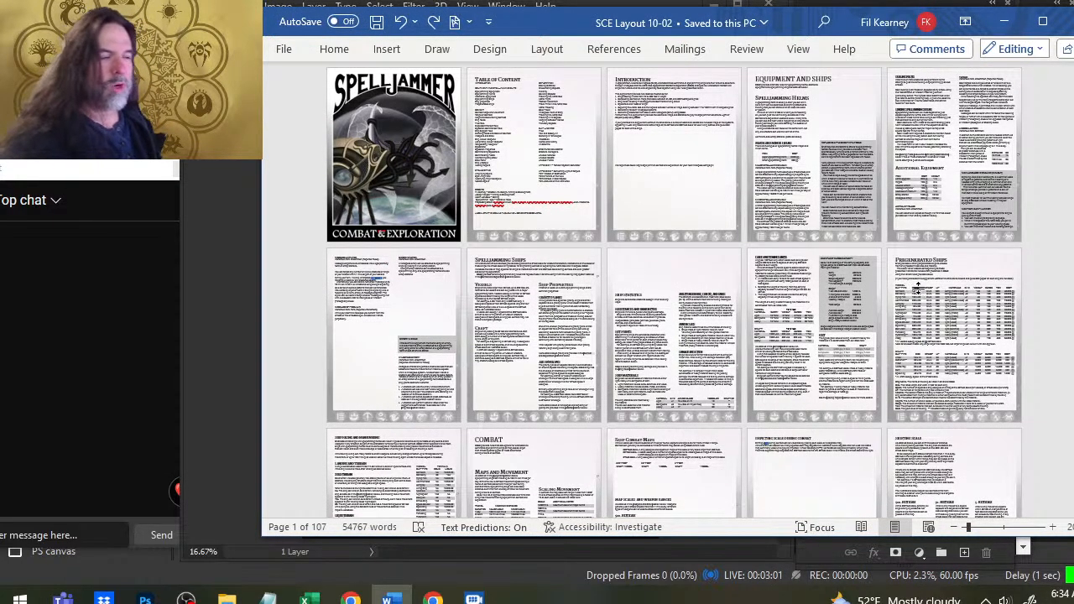
scroll(1033, 271, "down", 2)
scroll(1033, 271, "down", 4)
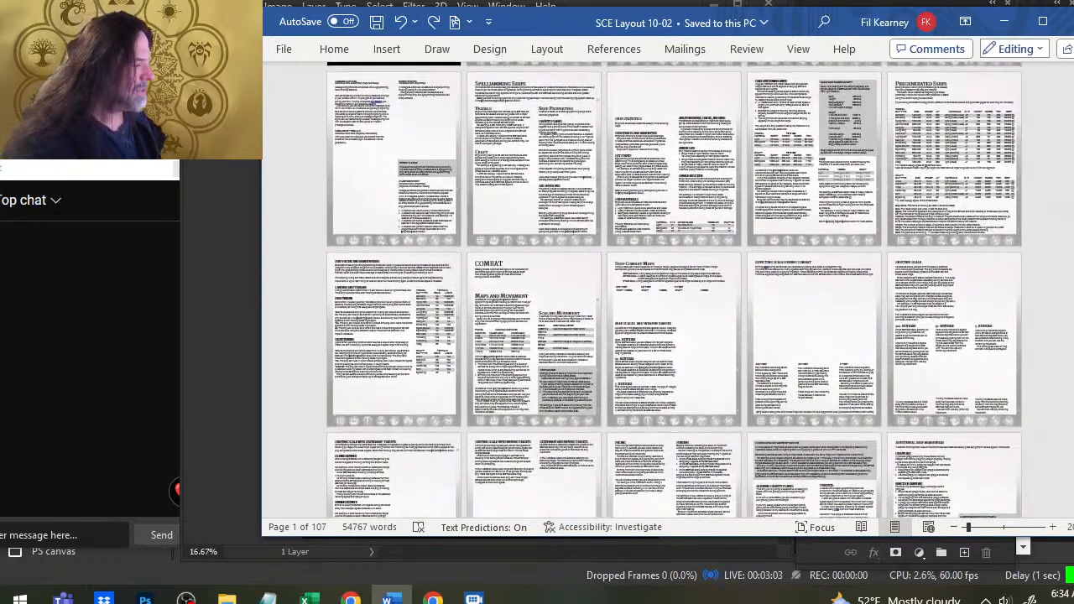
scroll(674, 289, "down", 1)
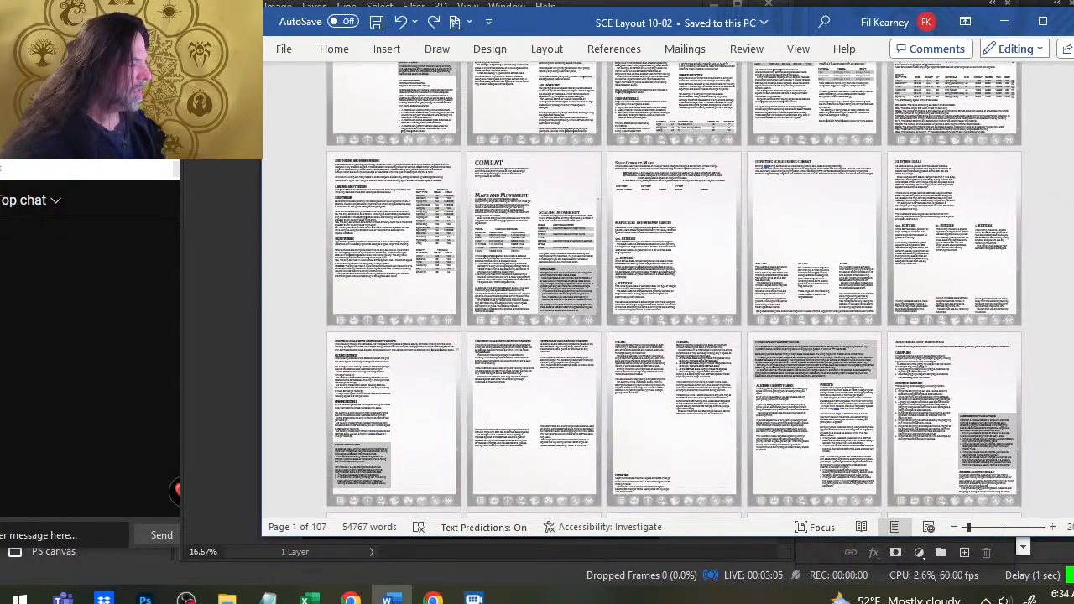
scroll(675, 290, "down", 4)
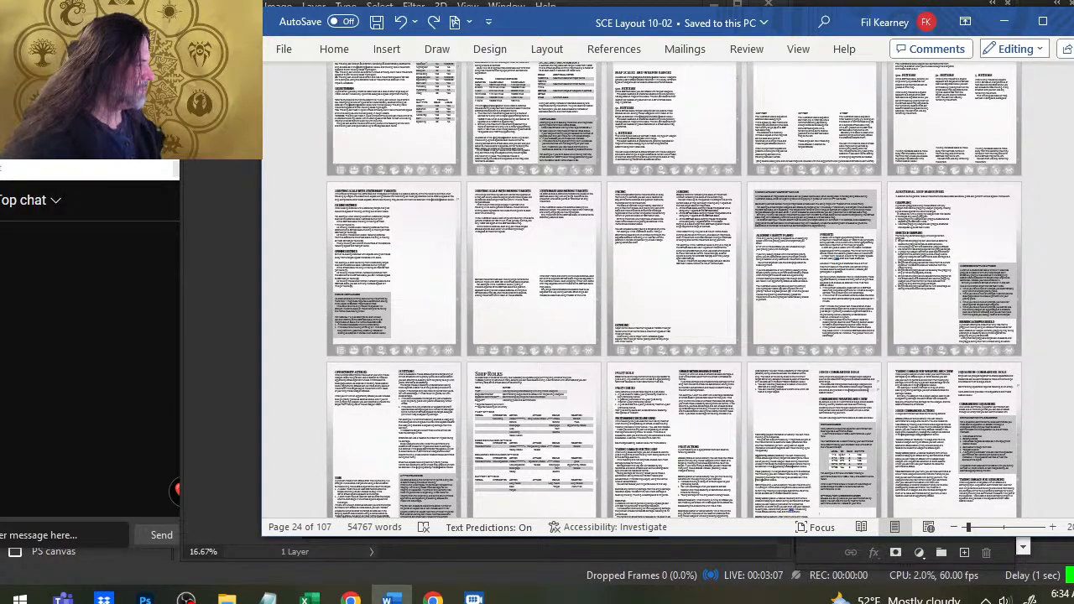
- Examine the page with the Siege Commander Role up close, including the blank art space between the Hide and Move Ship entries
scroll(630, 73, "up", 1, "ctrl")
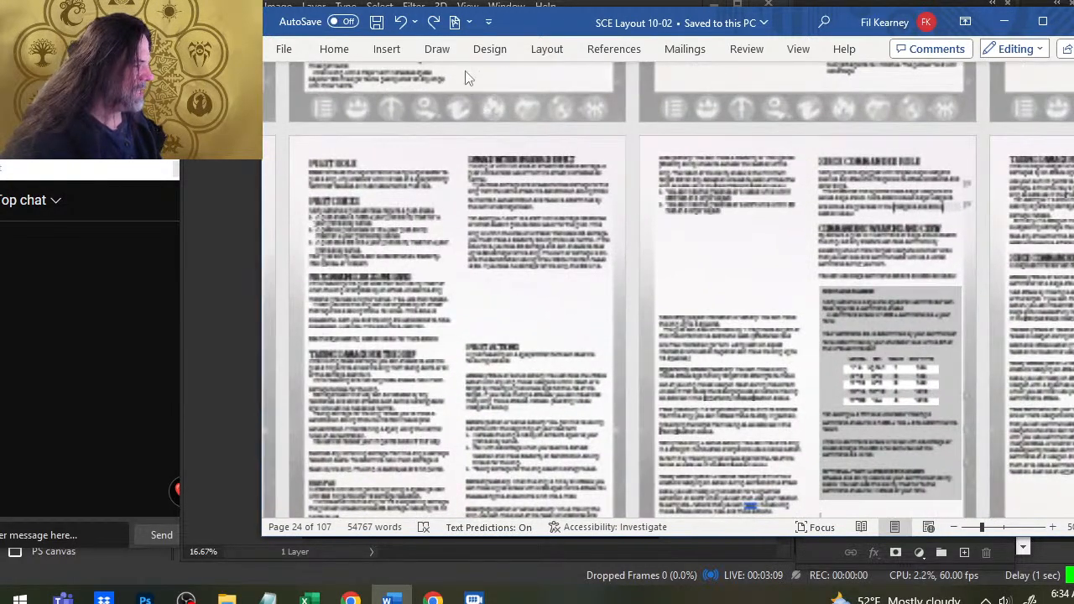
scroll(463, 79, "up", 1, "ctrl")
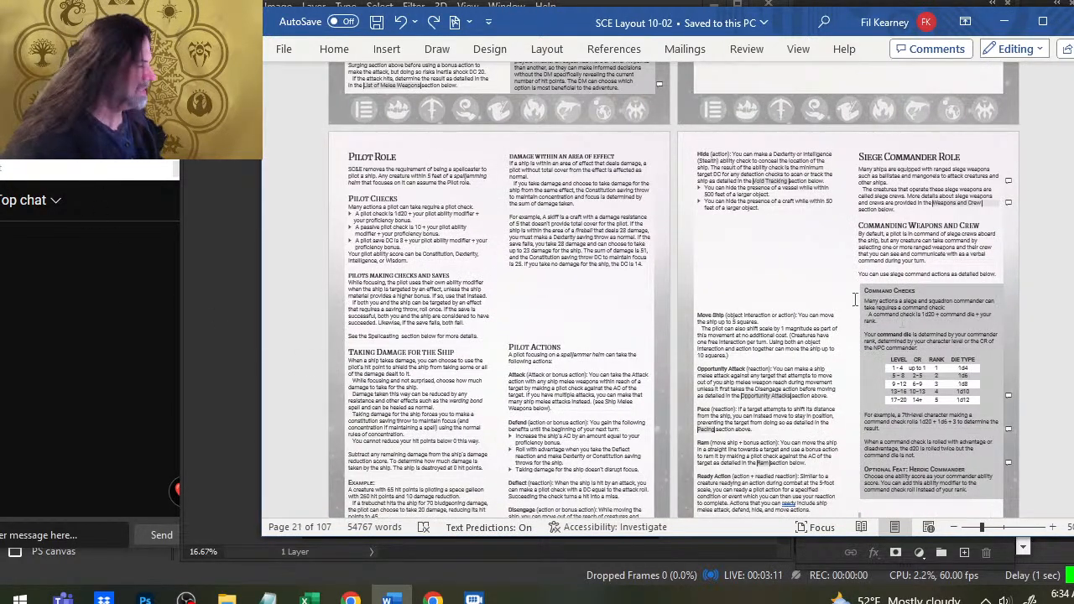
scroll(856, 300, "up", 1, "ctrl")
scroll(507, 287, "up", 2)
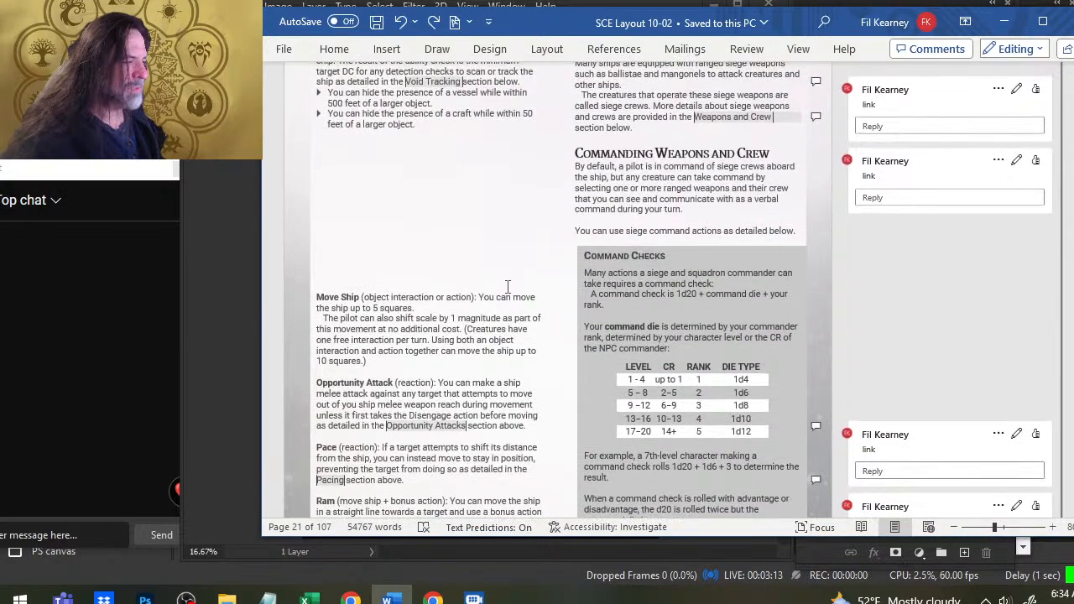
scroll(507, 287, "down", 3)
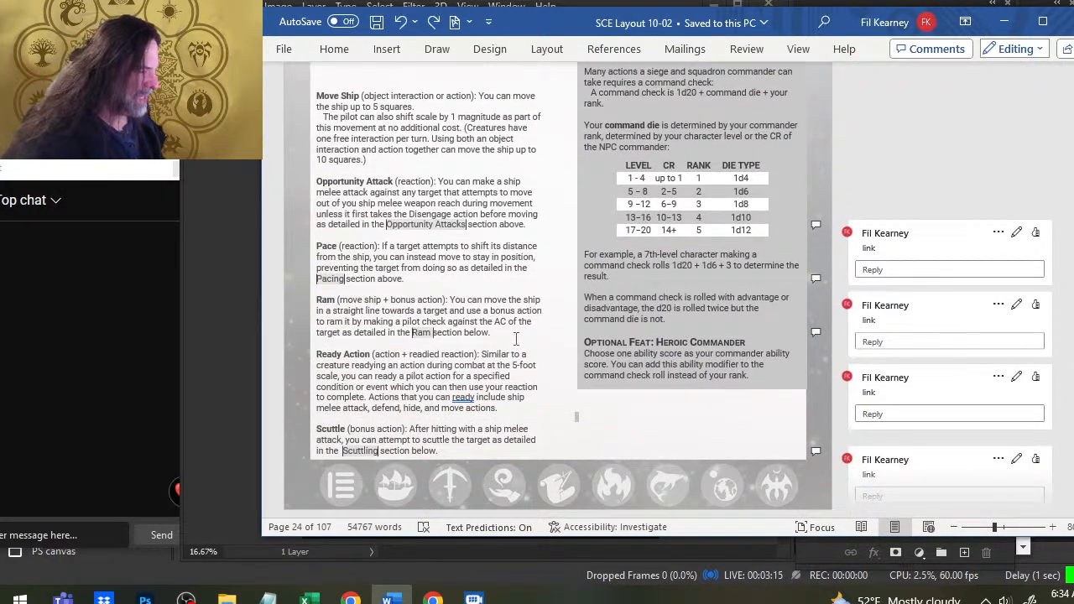
scroll(663, 299, "up", 1)
scroll(663, 300, "up", 5)
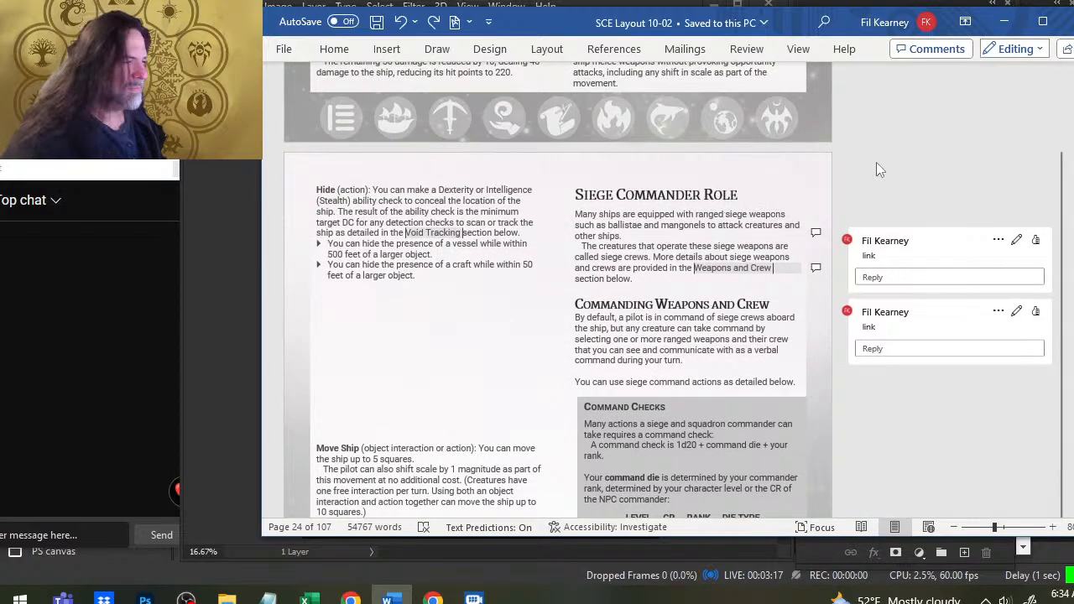
scroll(747, 252, "up", 7)
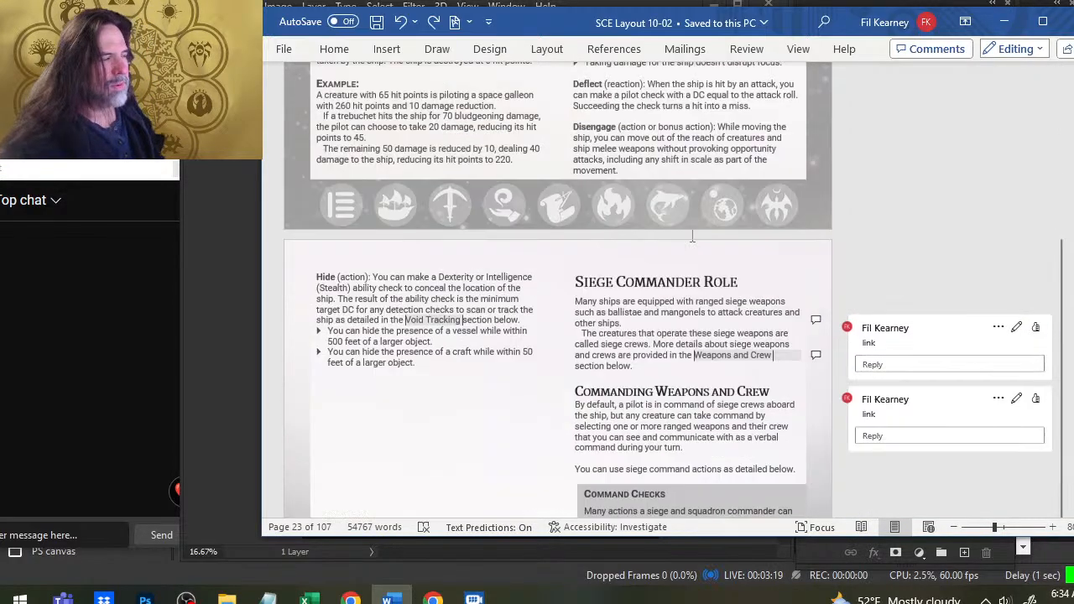
scroll(738, 288, "down", 8)
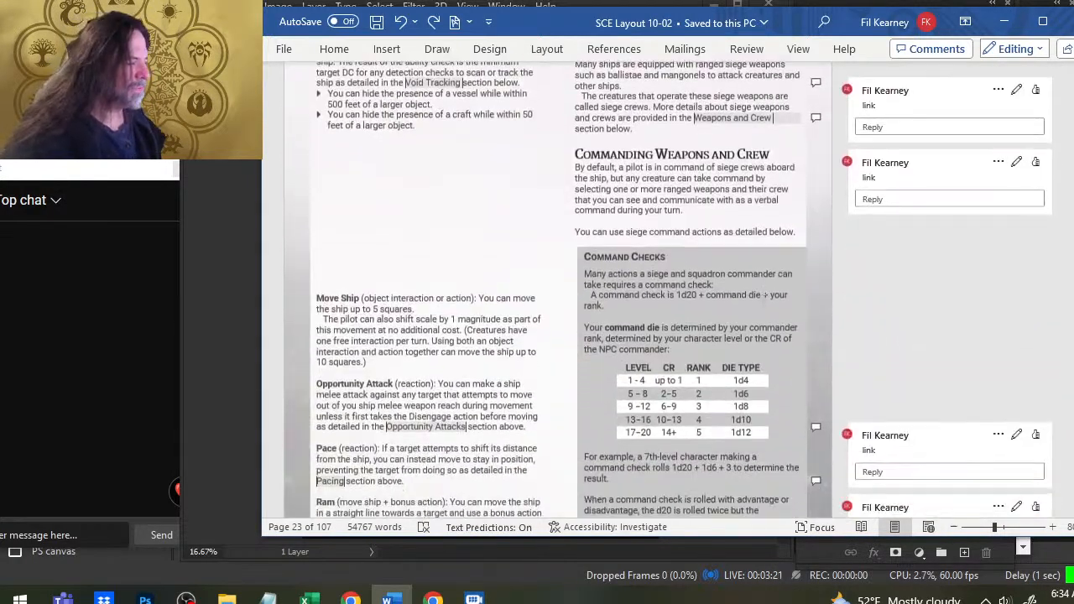
scroll(947, 361, "down", 4)
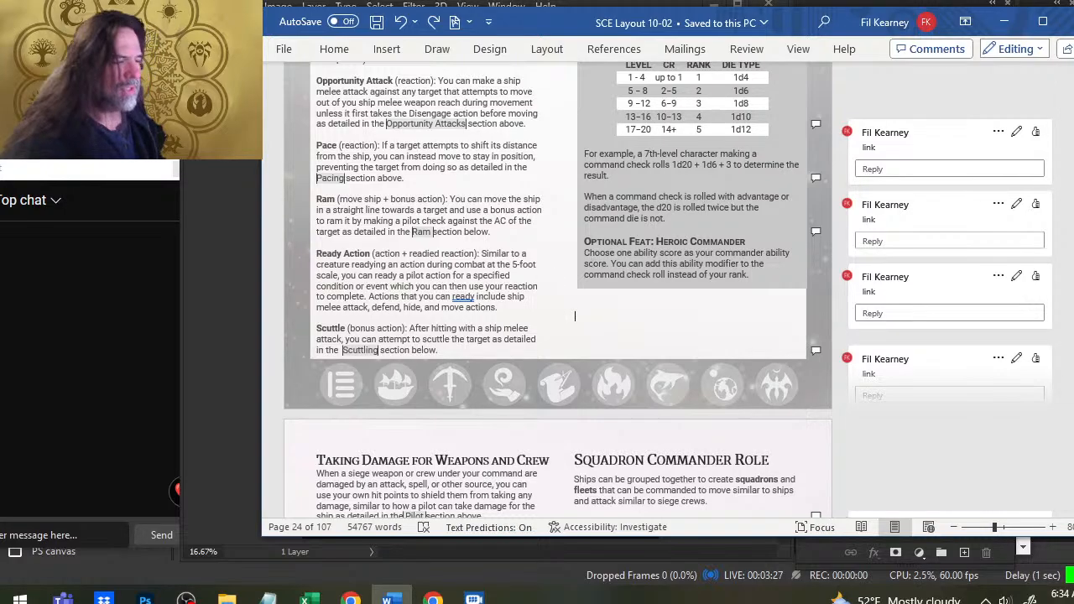
- Switch to Photoshop and open 24.pdf from the interior pages folder as an 8.5 × 11 inch RGB page at 300 pixels/inch
key("alt+Tab")
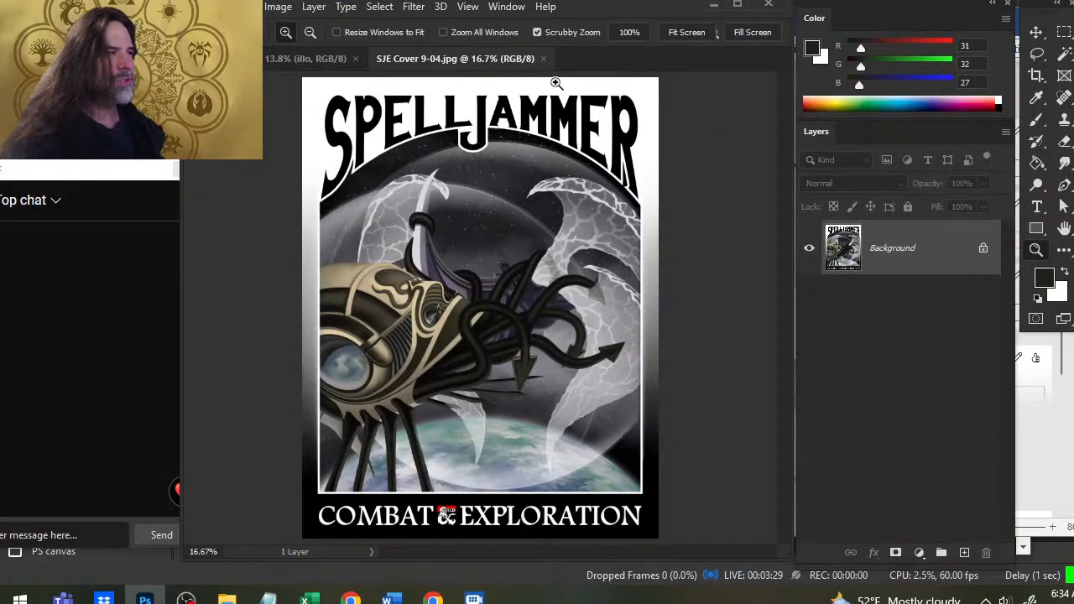
left_click(220, 7)
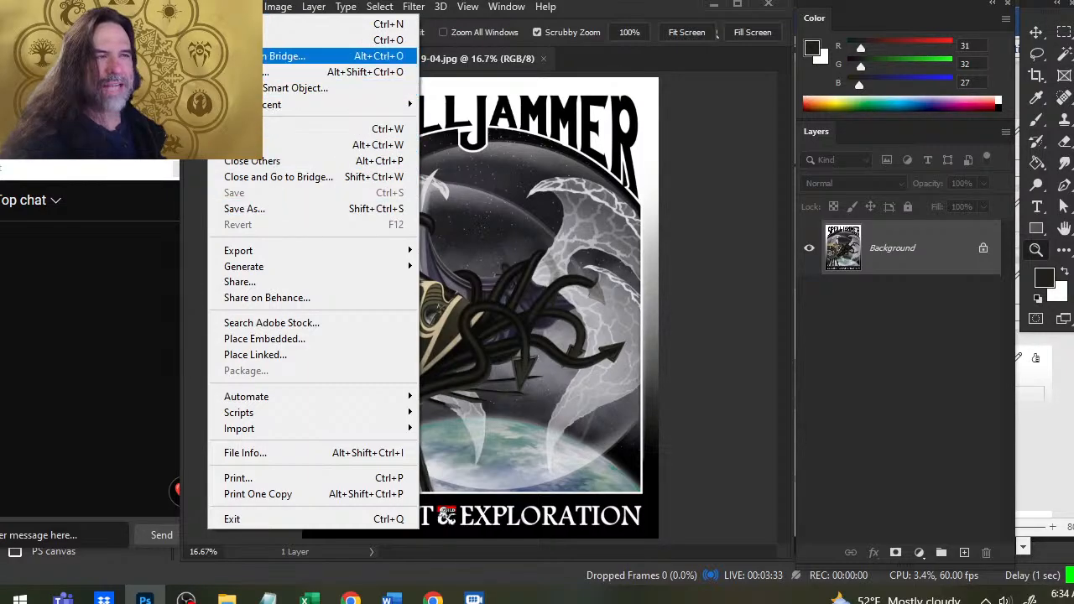
left_click(265, 39)
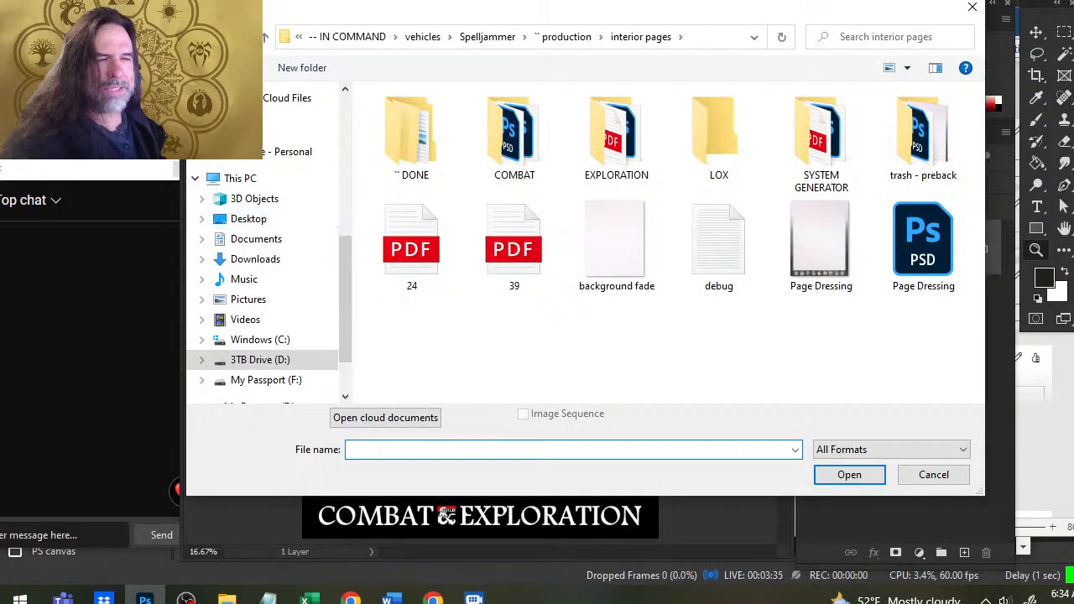
scroll(256, 235, "up", 2)
key("alt+Tab")
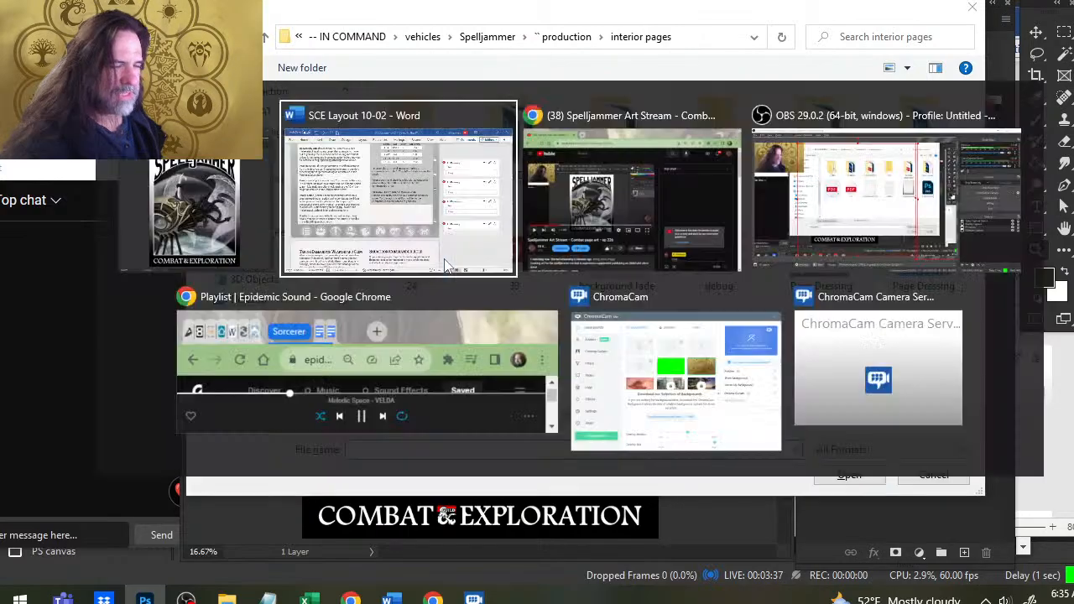
key("alt+Tab")
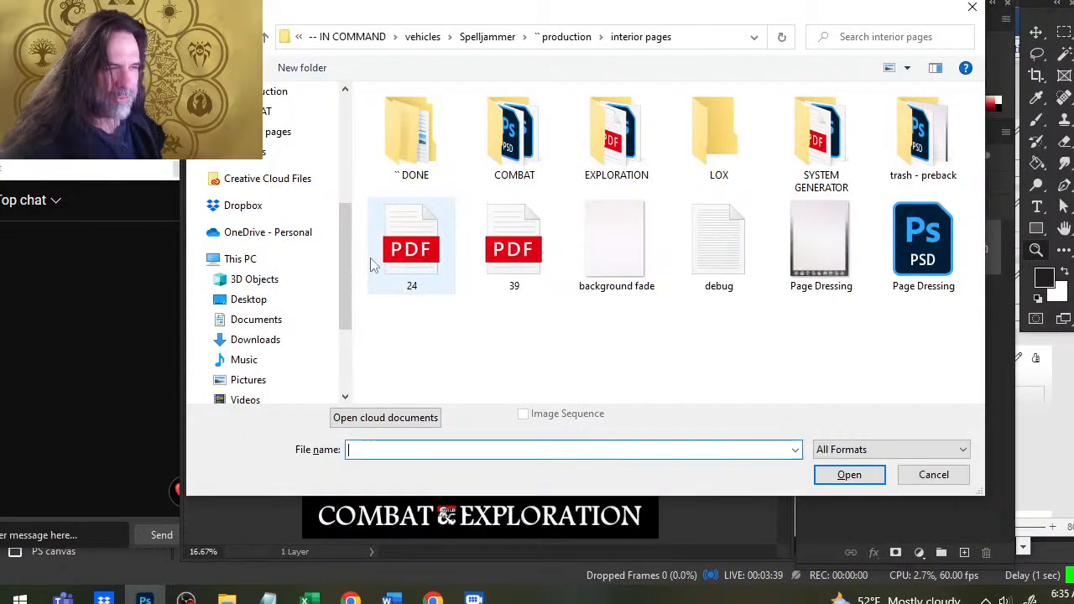
left_click(409, 252)
double_click(407, 252)
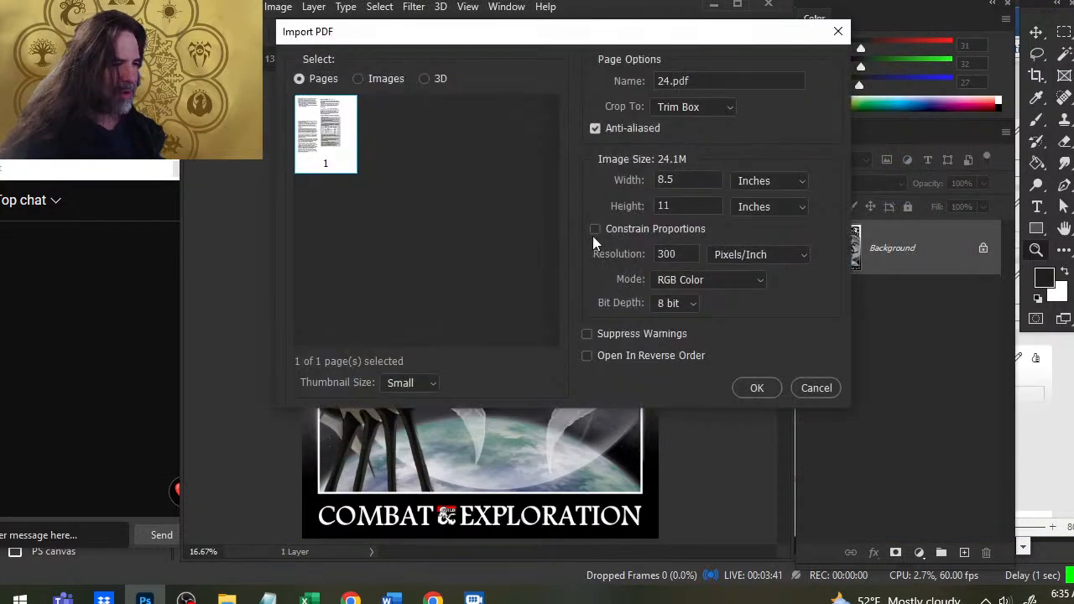
left_click(766, 382)
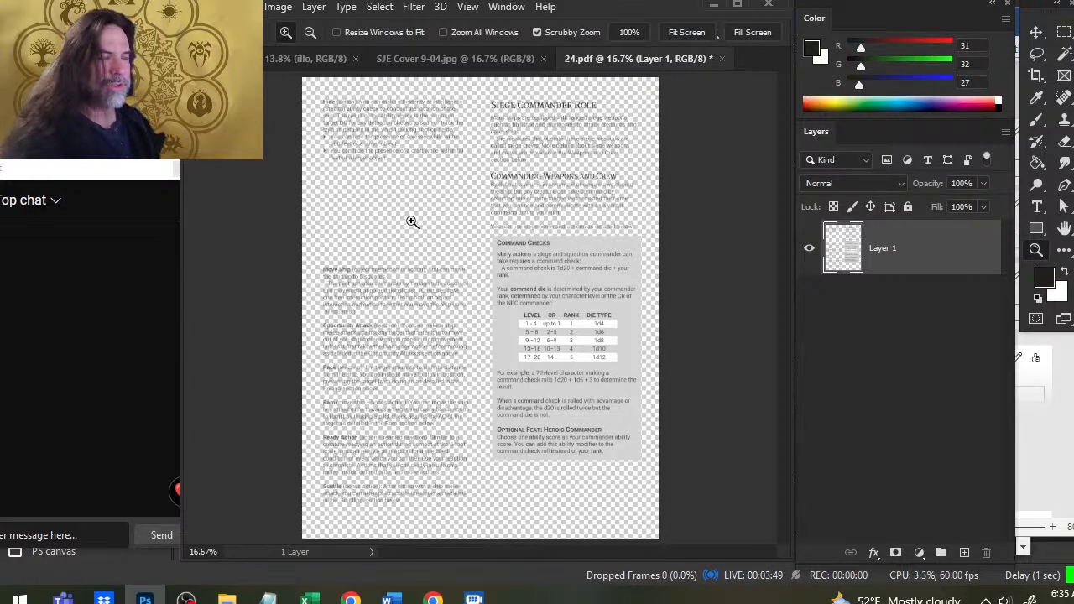
- Copy the page text from the 24.pdf document and paste it as a new layer above the txt layer in the 24 xx group
left_click(838, 248, "ctrl")
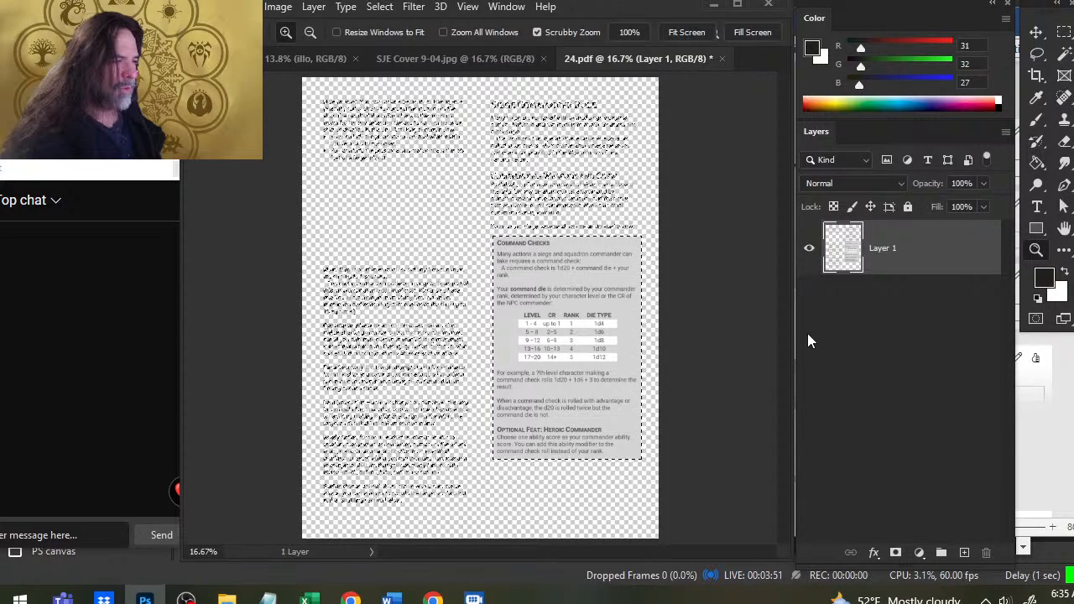
left_click(288, 58)
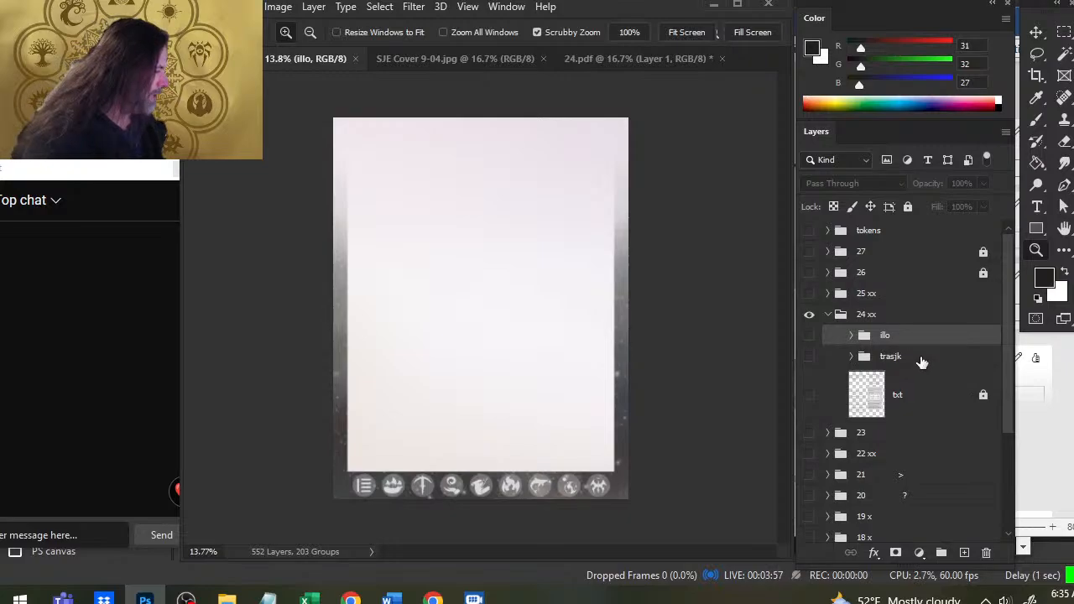
left_click(918, 407)
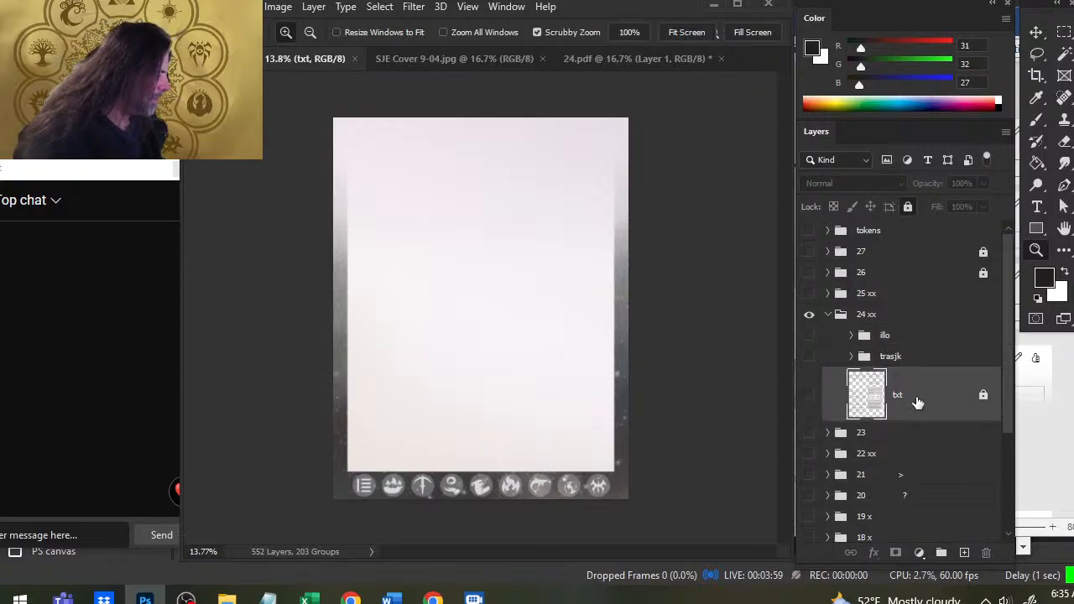
key("ctrl+v")
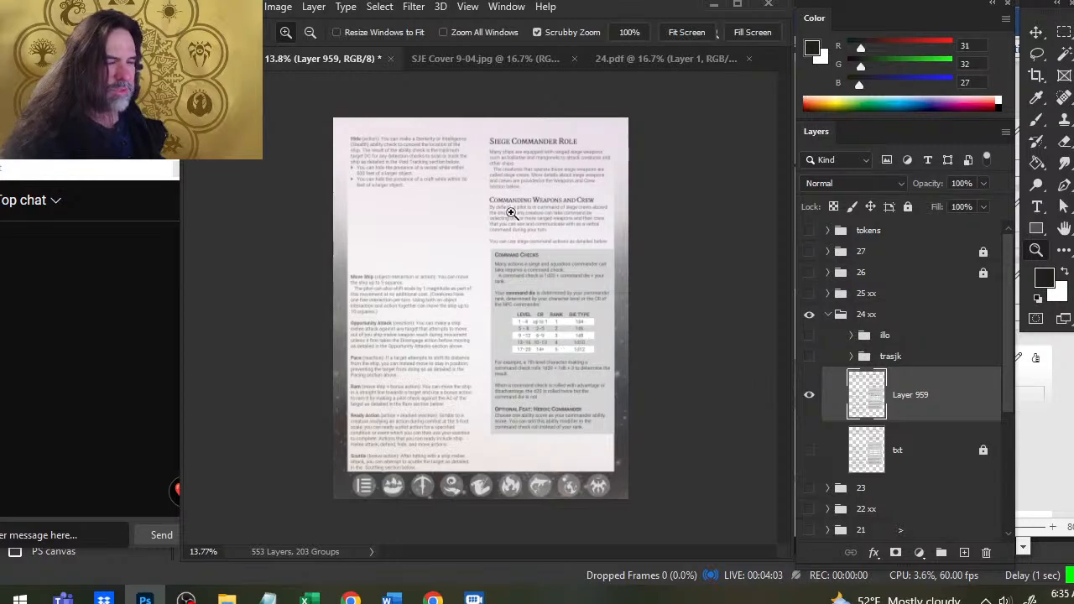
left_click(670, 57)
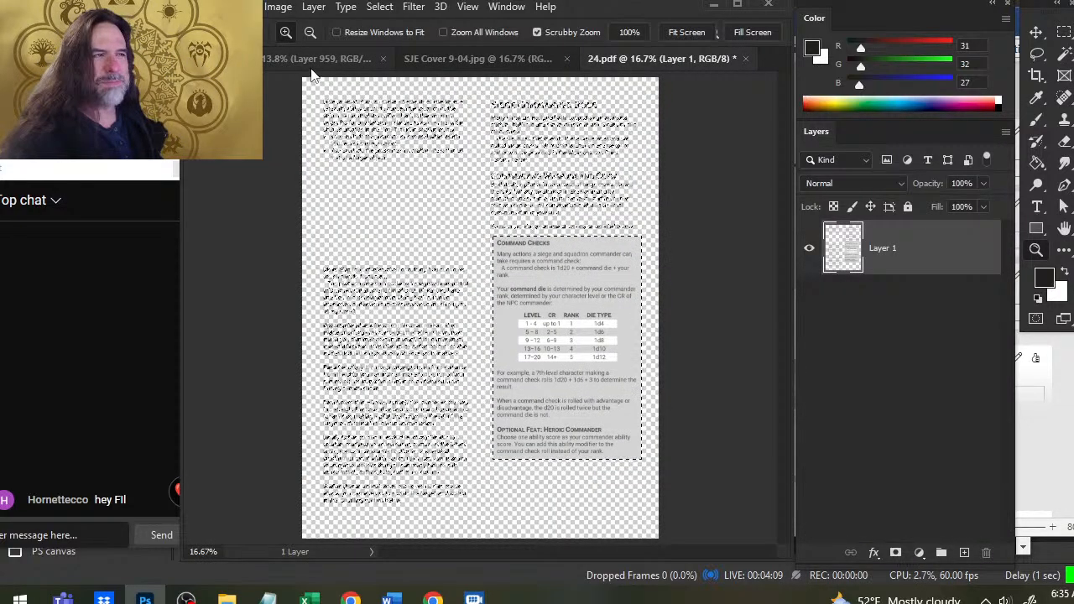
left_click(332, 58)
left_click(632, 52)
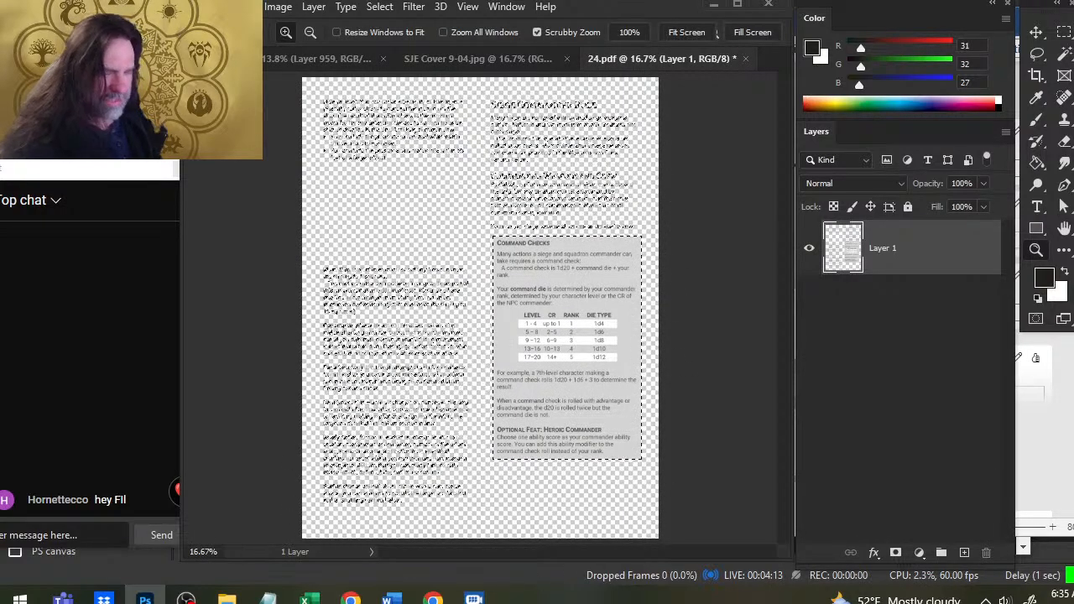
key("ctrl+Tab")
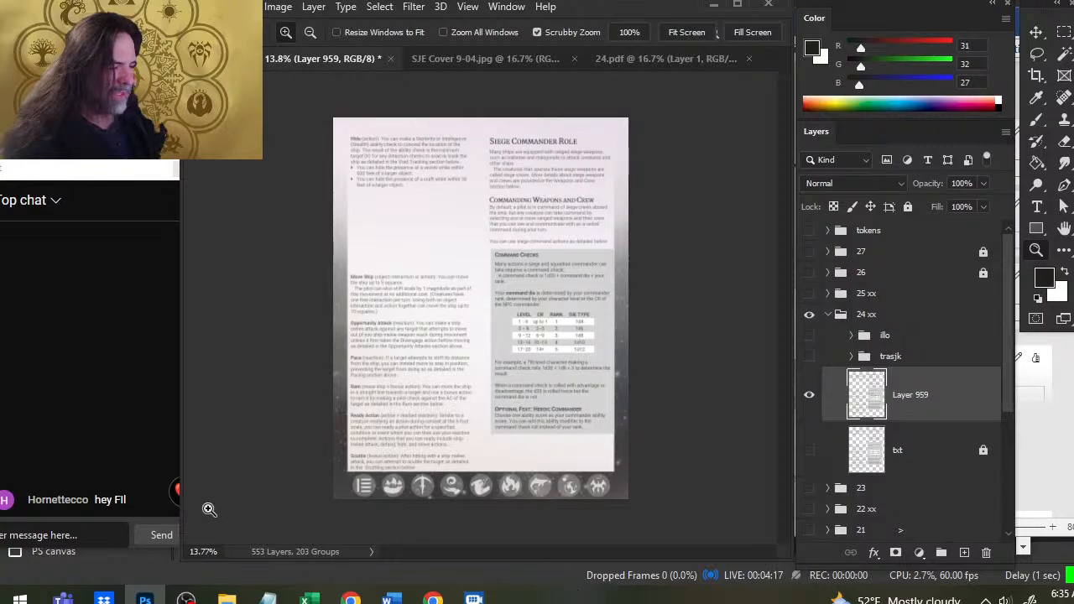
left_click(674, 61)
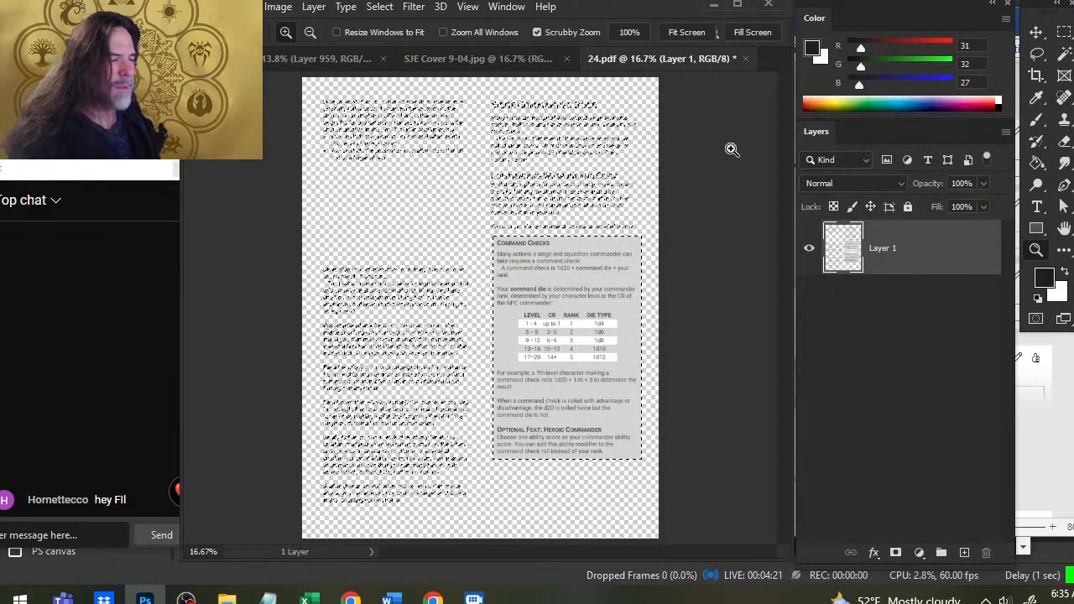
left_click(277, 60)
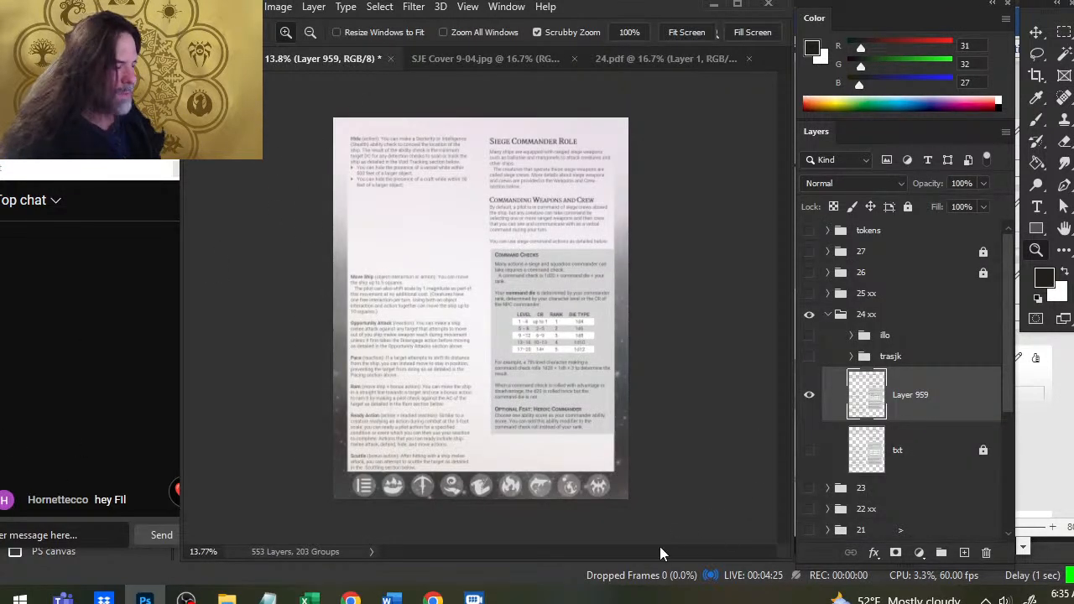
- Close 24.pdf without saving and close SJE Cover 9-04.jpg, keeping only the page layout document open
left_click_drag(378, 487, 479, 241)
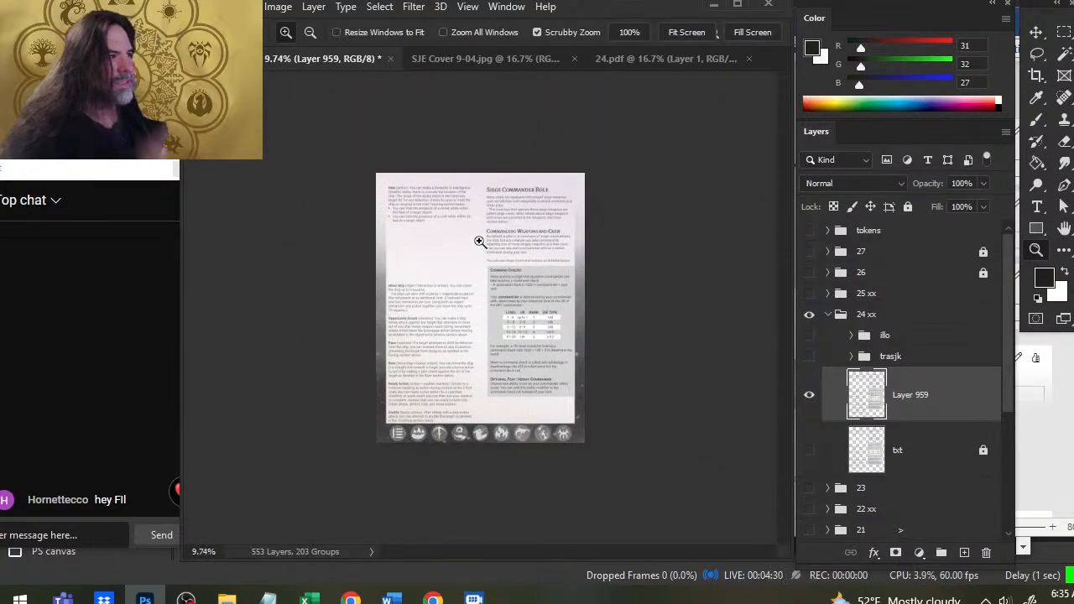
left_click(751, 59)
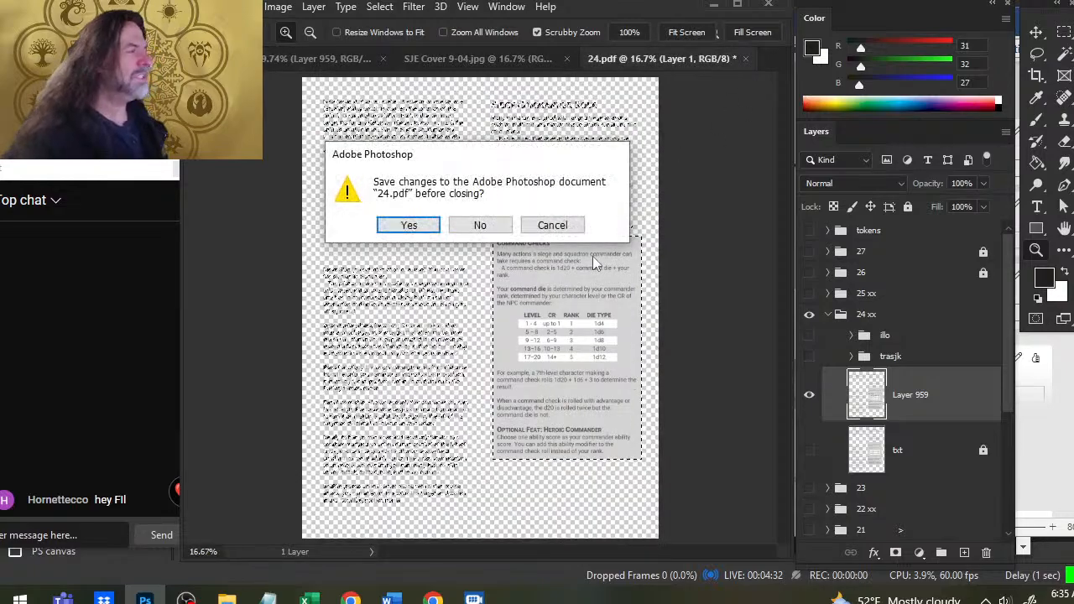
left_click(480, 225)
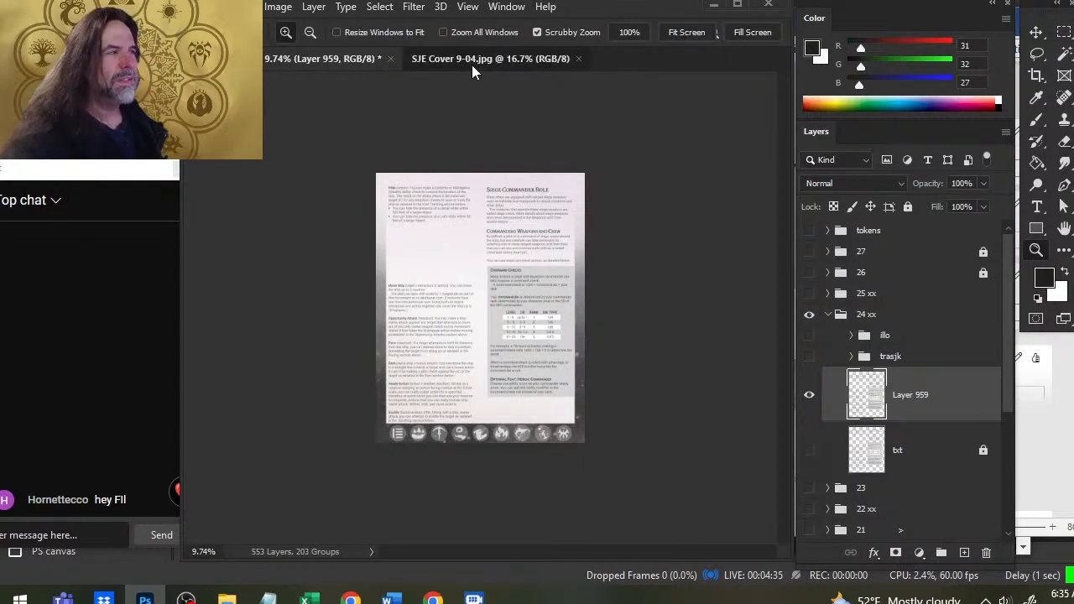
left_click(471, 65)
left_click(578, 57)
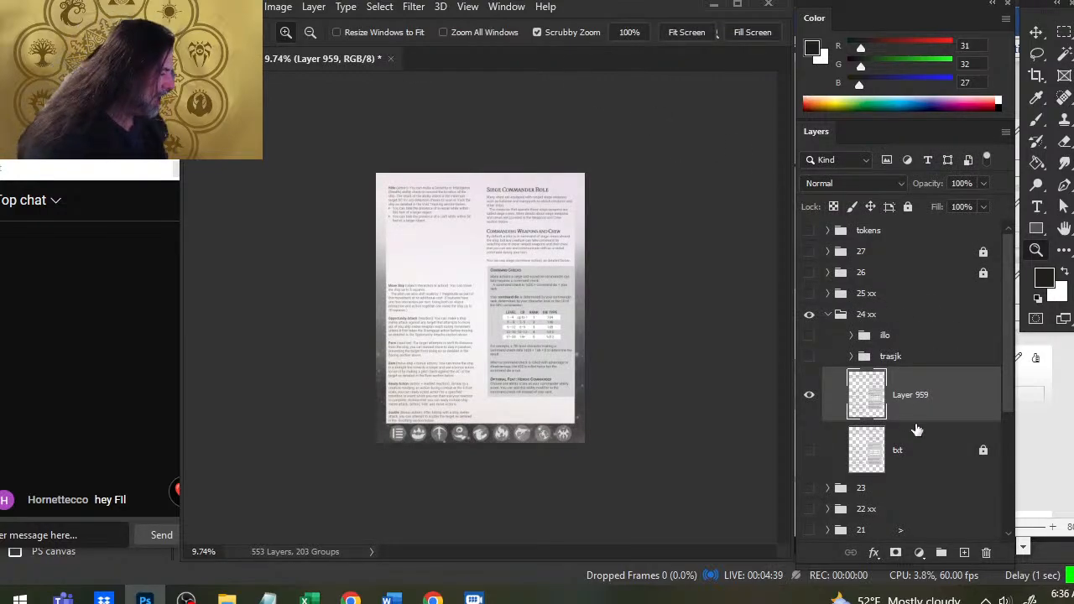
- Replace the old txt layer in the 24 xx group with the pasted page text, naming the pasted layer txt and locking it
left_click(943, 444)
left_click(918, 393)
double_click(911, 395)
type("txt")
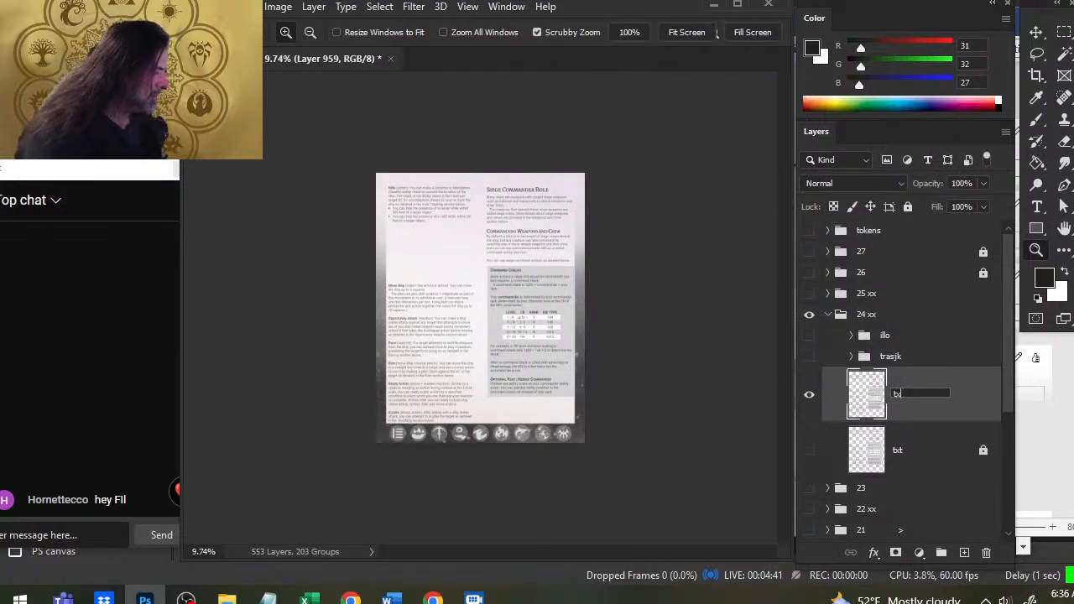
key("Return")
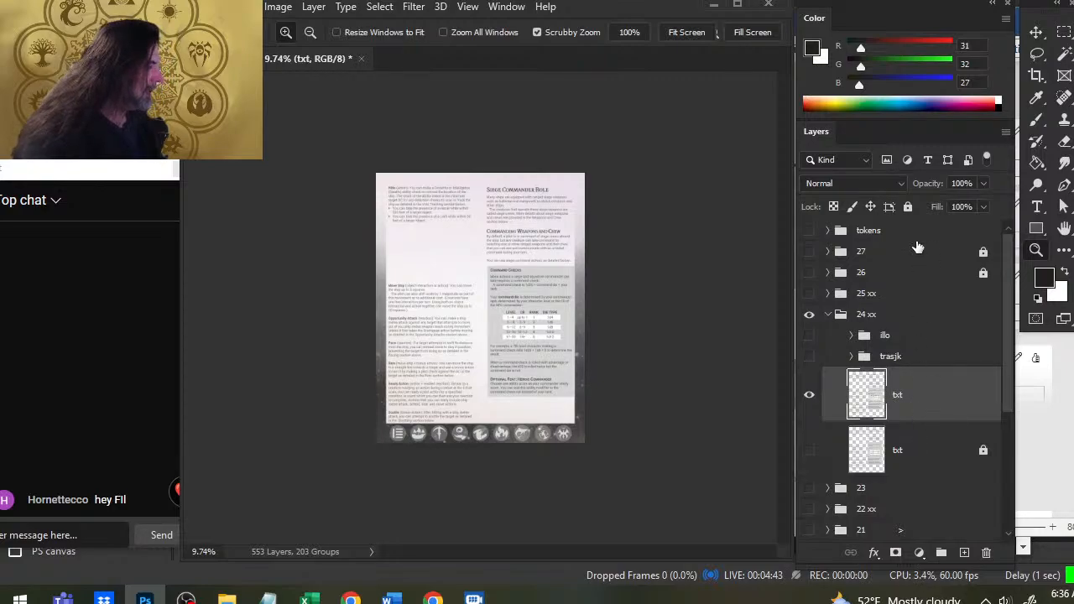
left_click(908, 207)
left_click(980, 454)
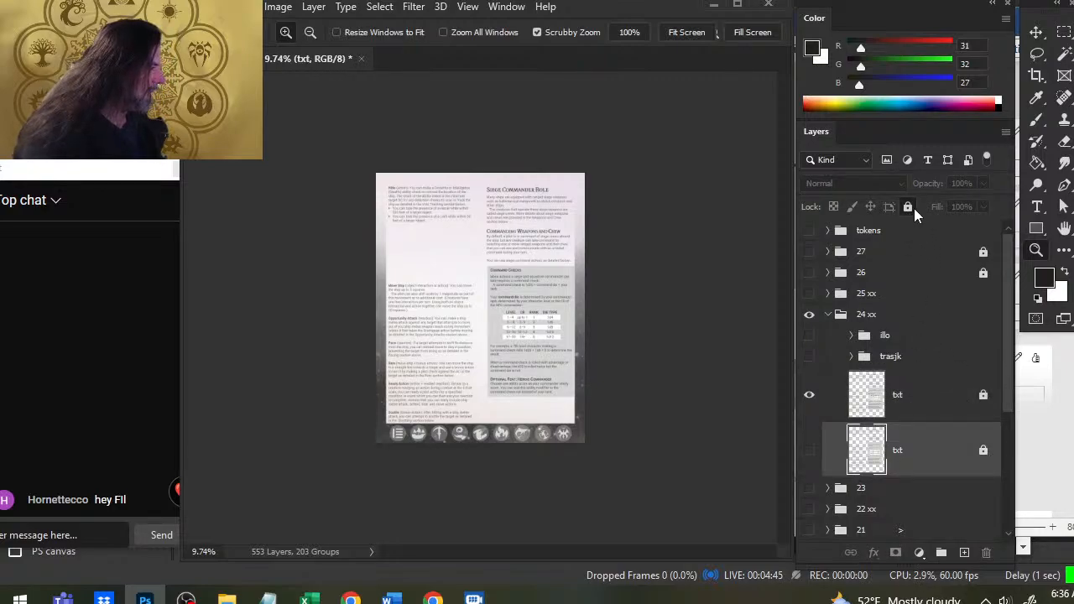
key("Delete")
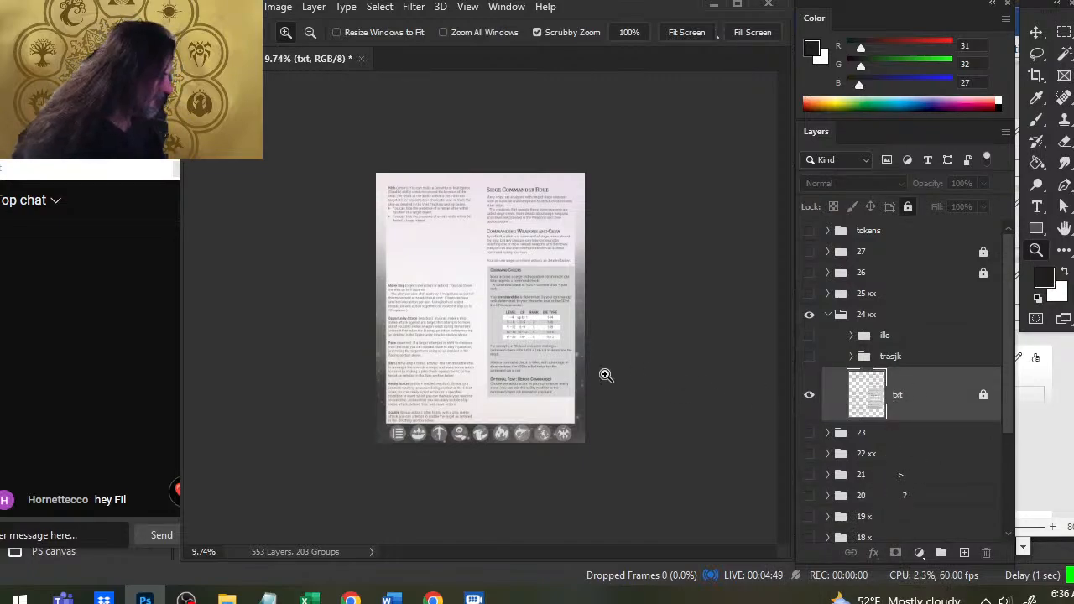
key("v")
left_click_drag(516, 321, 597, 381)
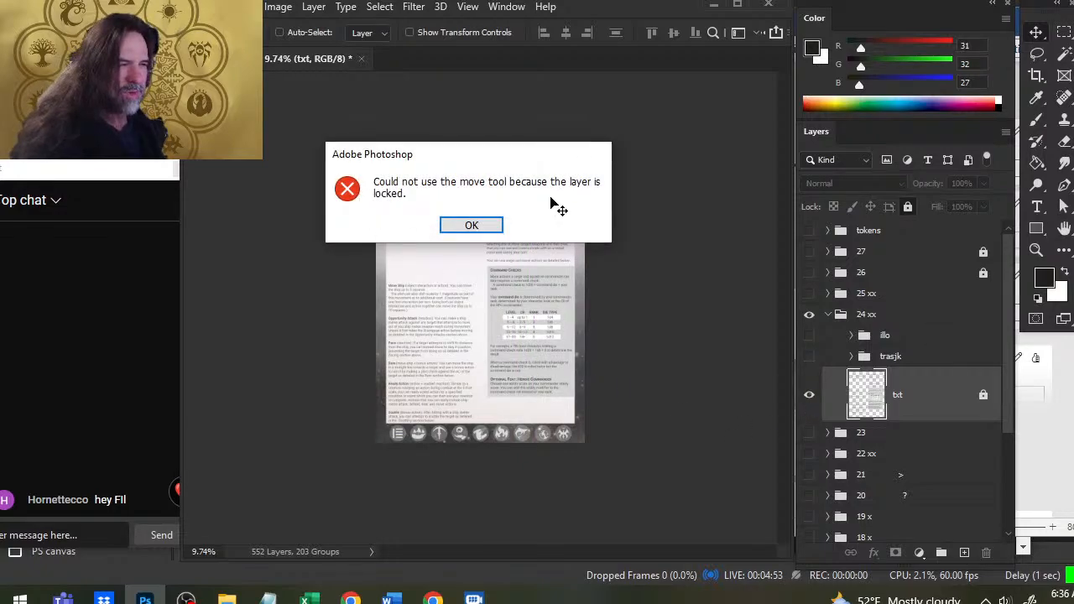
key("Return")
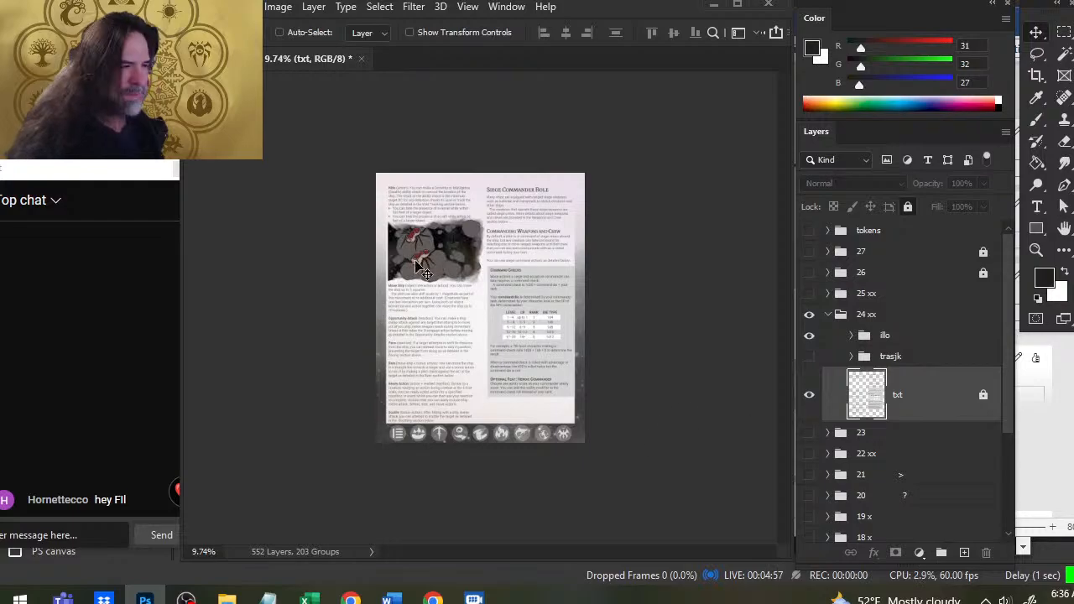
- Hide the illo group to inspect the blank art space under the Hide entry
left_click(810, 336)
key("z")
left_click_drag(411, 198, 475, 216)
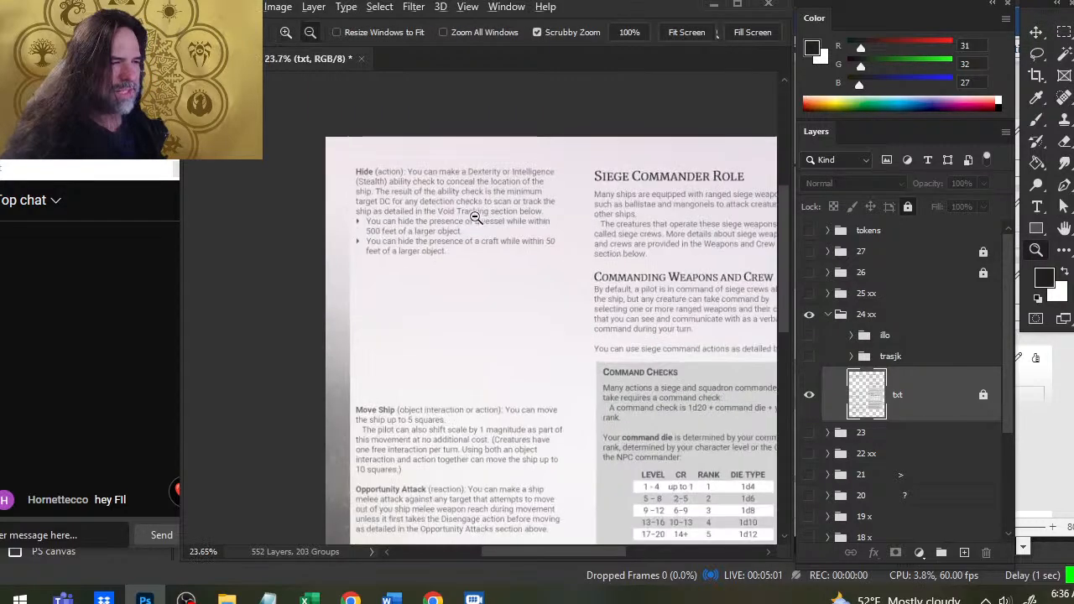
- Switch to the SCE Layout 10-02 document in Word and read the Hide and Move Ship entries around the blank art space
key("alt+Tab")
scroll(584, 232, "up", 7)
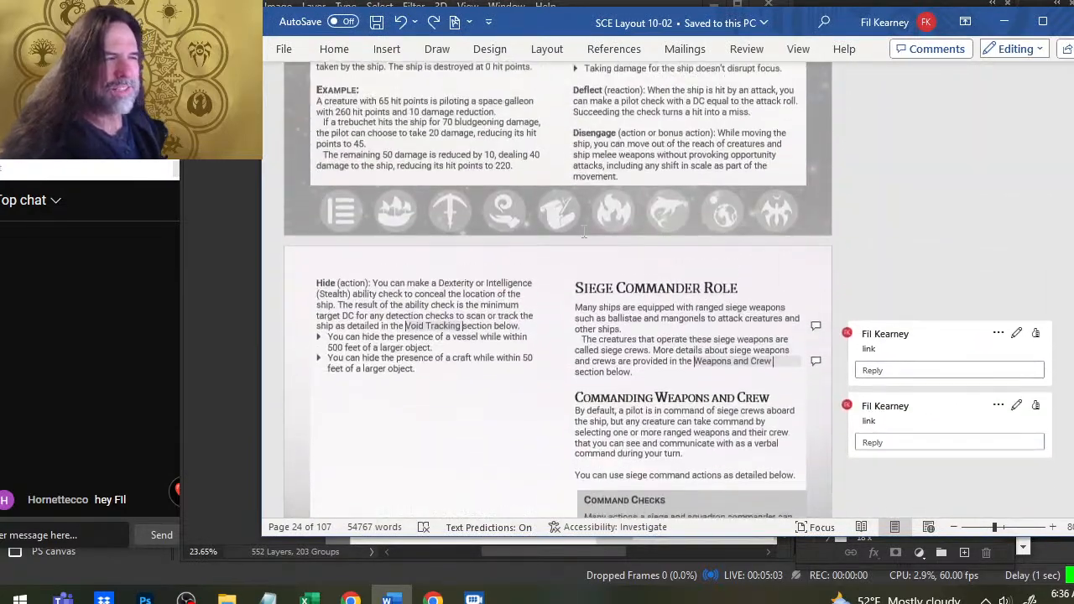
scroll(343, 242, "down", 2)
scroll(367, 252, "up", 1)
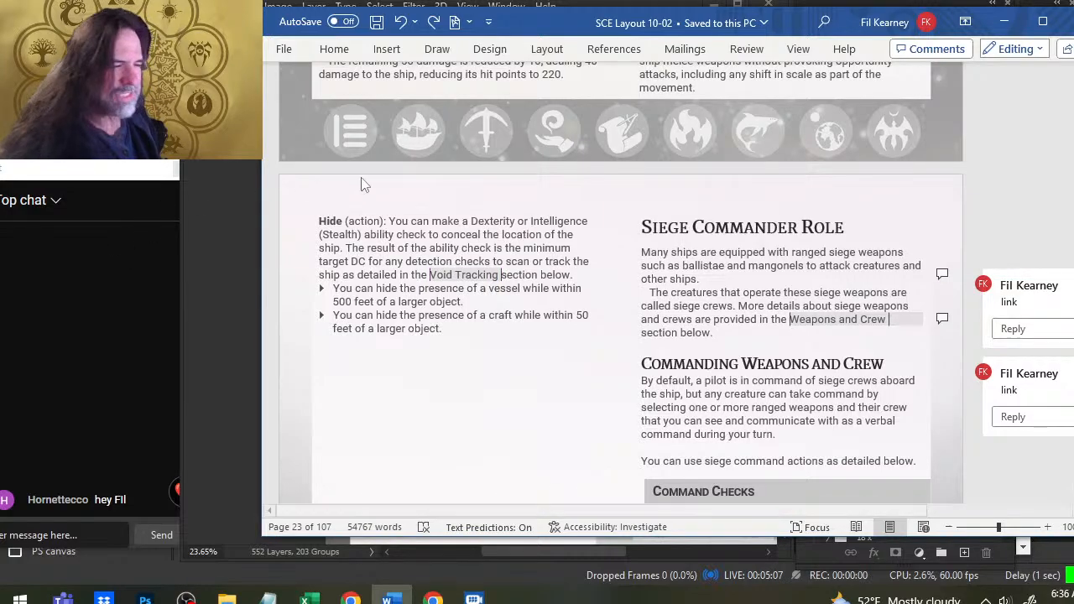
scroll(503, 193, "down", 5)
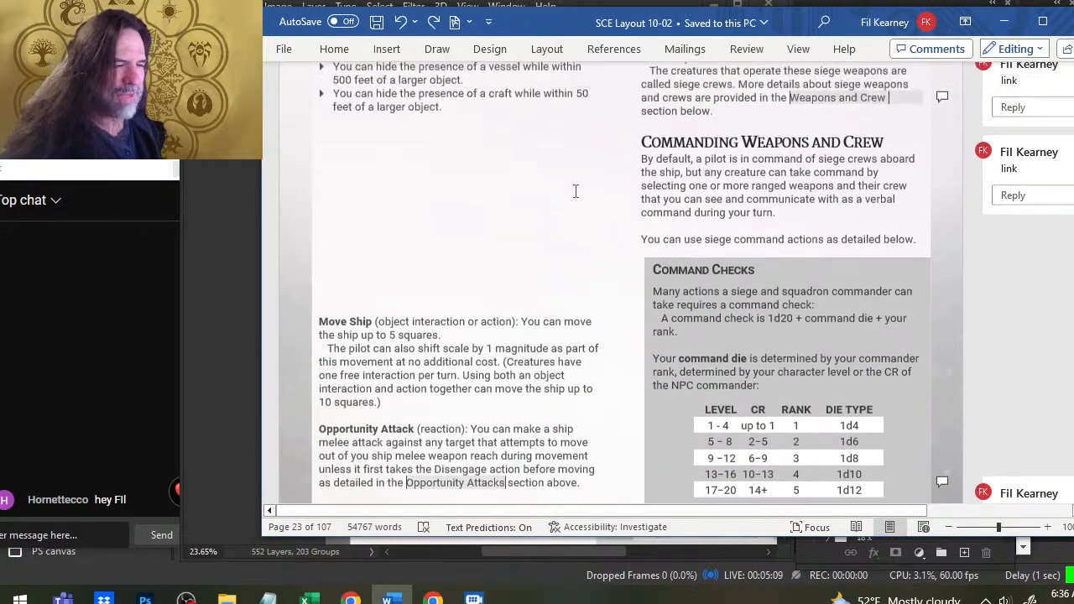
scroll(579, 187, "up", 3)
- Switch back to Photoshop, show the illo group in the space between the Hide and Move Ship entries, and expand it
key("alt+Tab")
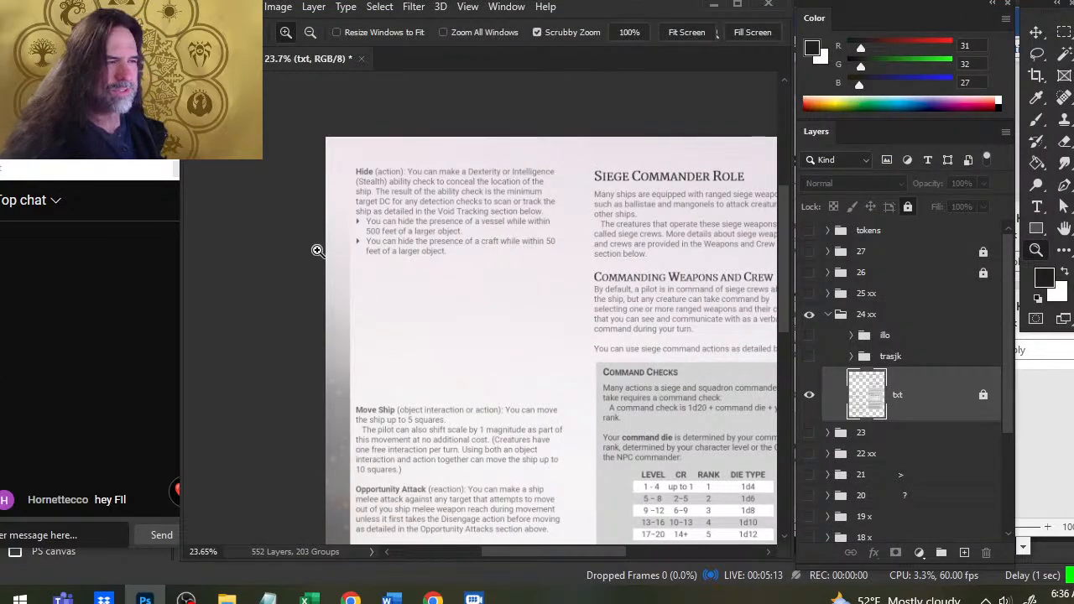
mouse_move(407, 207)
left_mouse_down()
mouse_move(437, 210)
mouse_move(404, 210)
left_mouse_up()
left_click_drag(457, 393, 445, 356)
left_click_drag(401, 388, 496, 390)
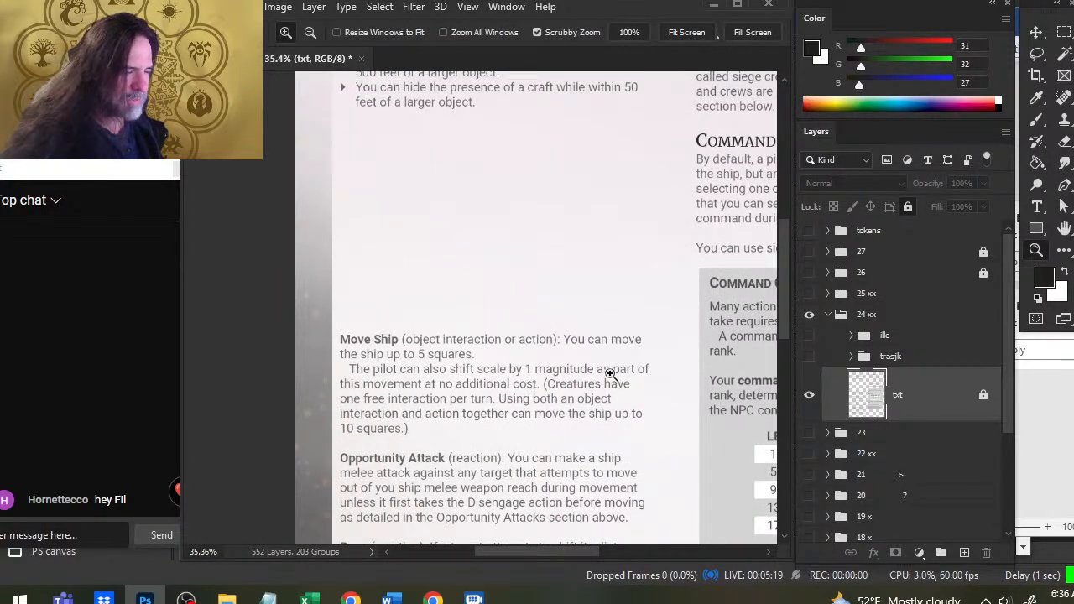
left_click_drag(648, 309, 541, 373)
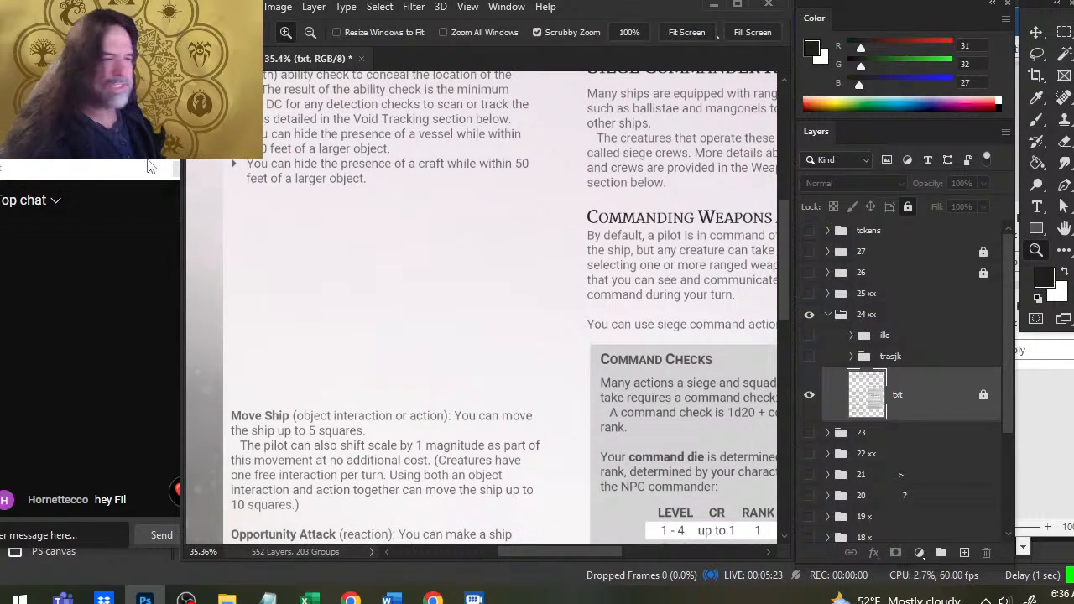
left_click(808, 336)
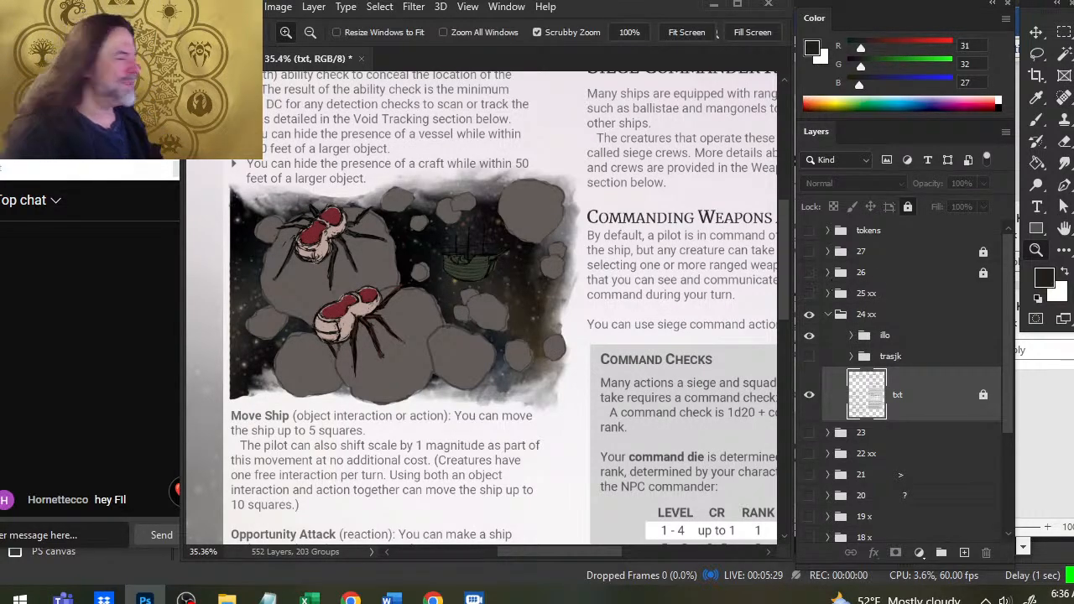
left_click(852, 335)
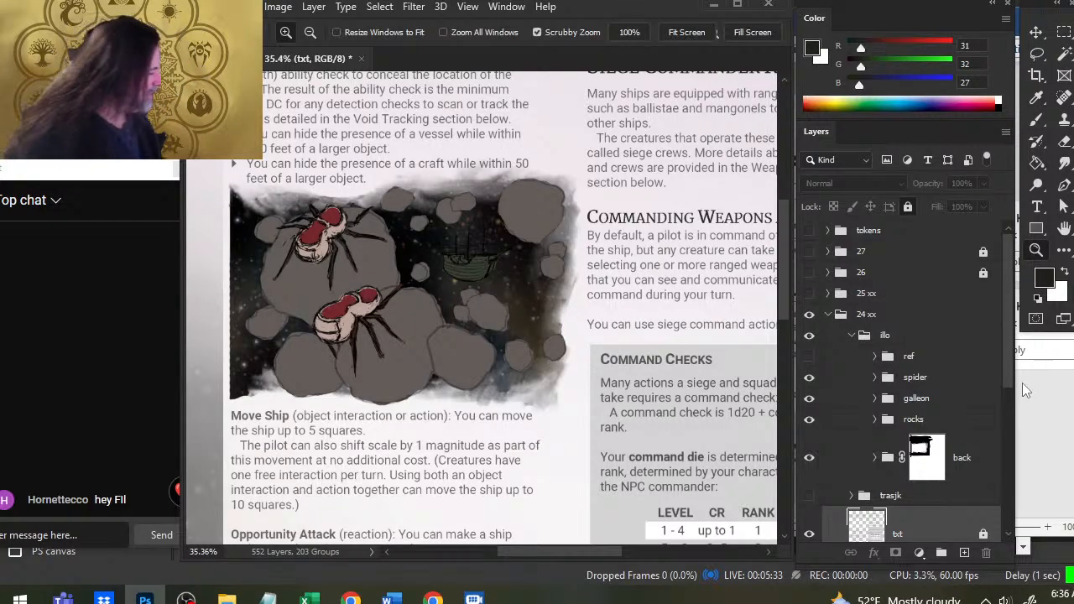
- Hide and reshow the spider group to check it, and show the ref group with its reference images
left_click(810, 378)
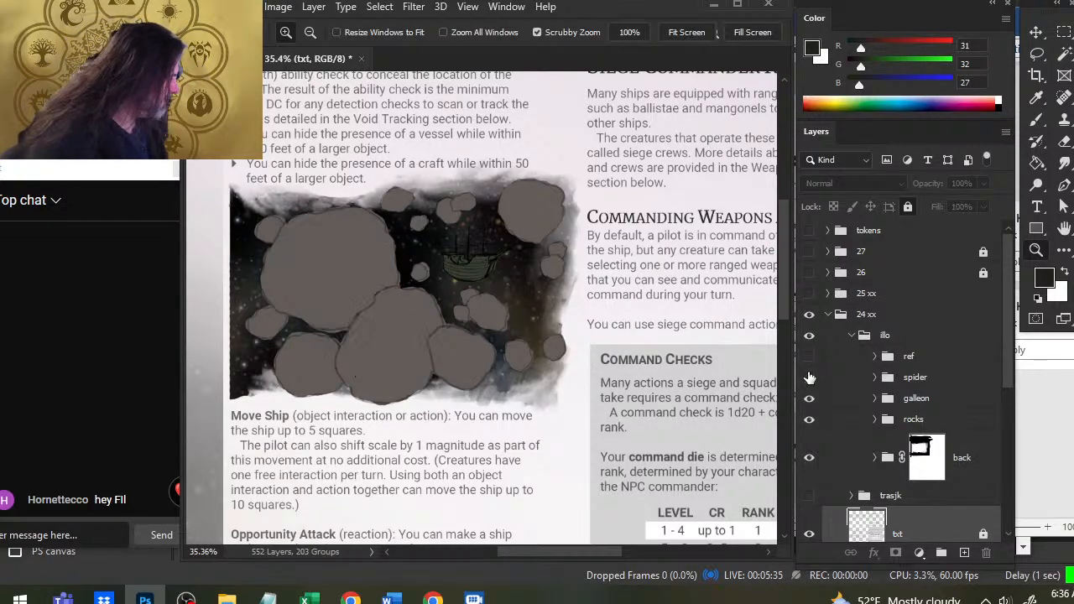
left_click(810, 377)
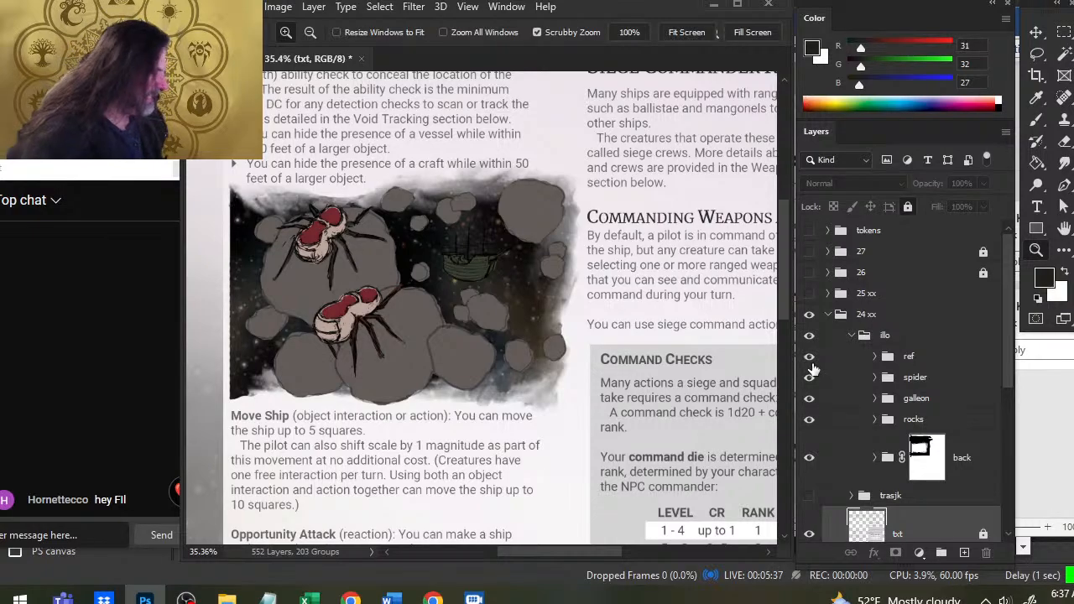
left_click_drag(656, 443, 548, 229)
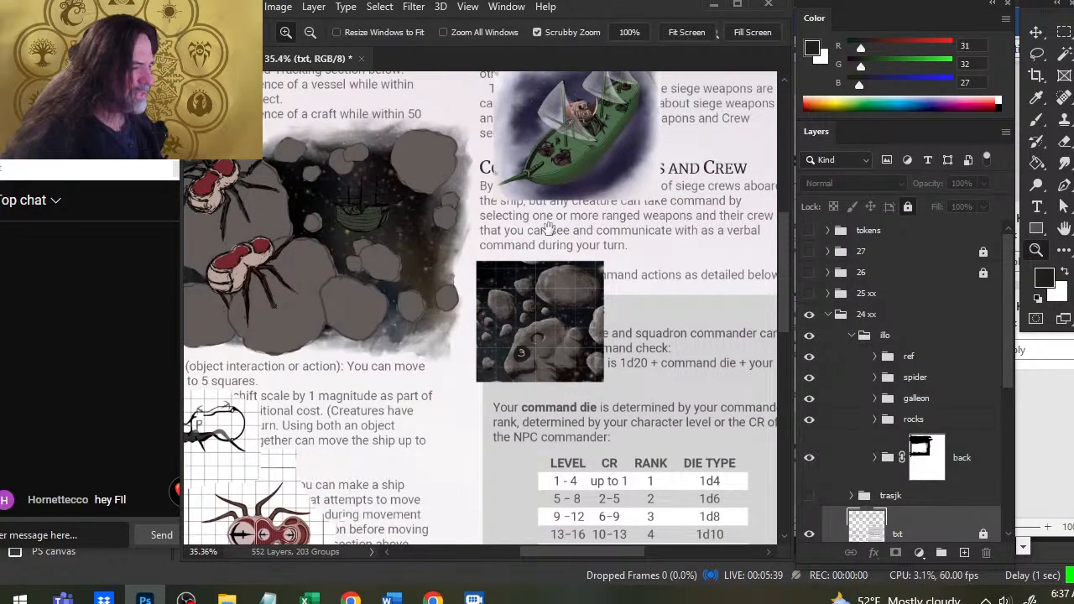
left_click_drag(569, 184, 590, 205)
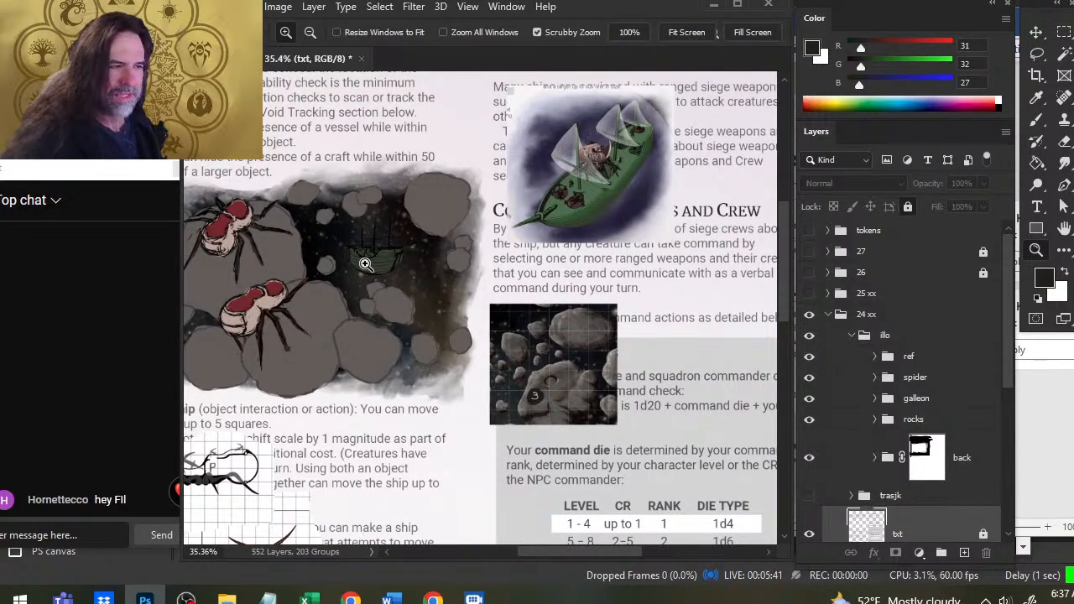
- Examine the galleon, spiders and rocks in the illustration alongside the ship, spider and asteroid reference images on the page
left_click_drag(368, 265, 452, 283)
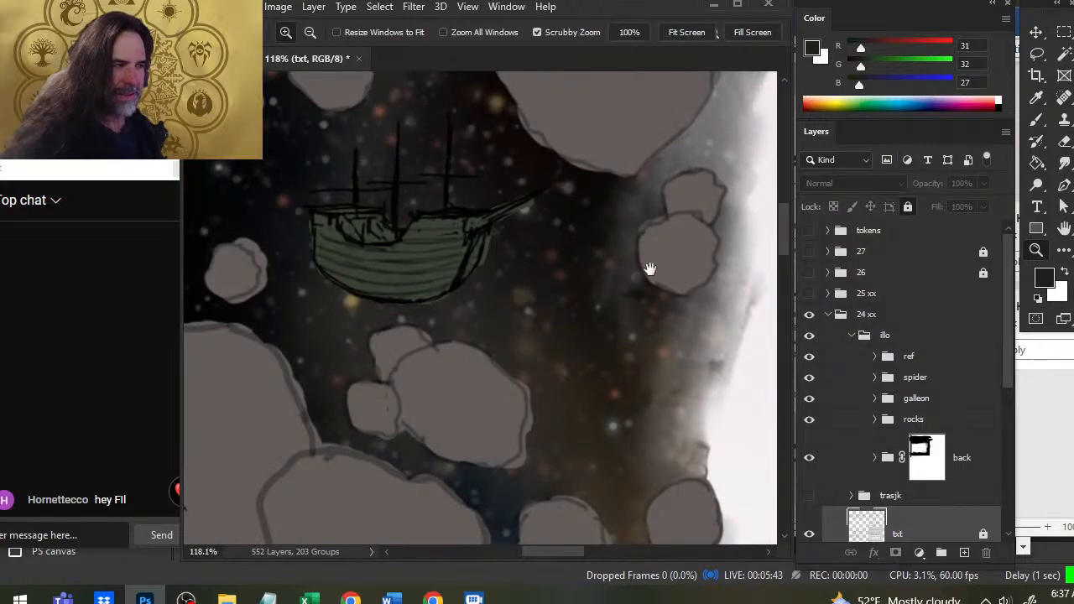
left_click_drag(649, 269, 544, 266)
left_click_drag(675, 323, 544, 292)
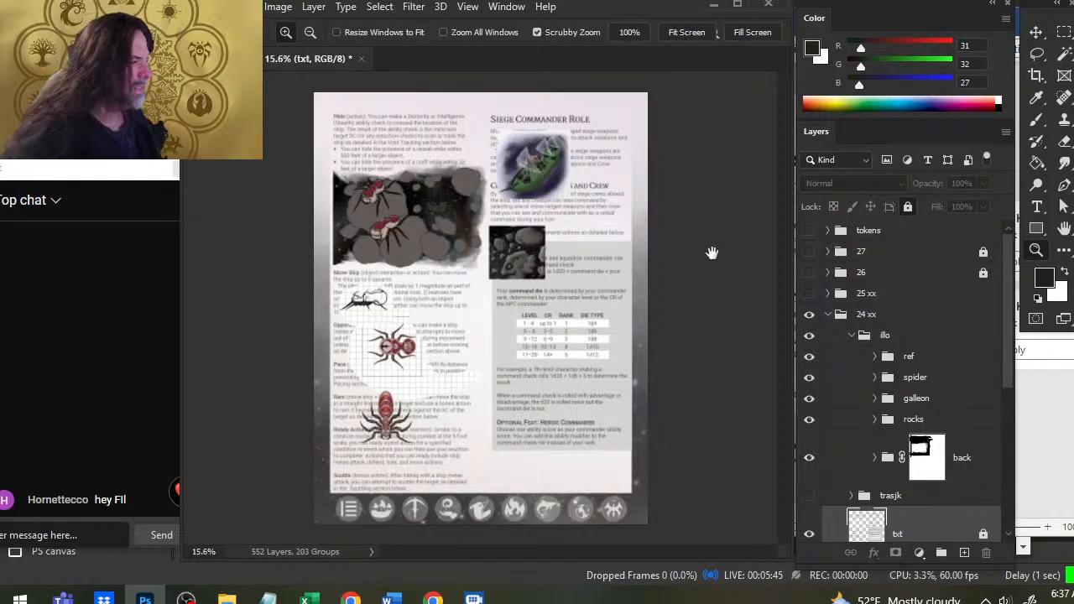
left_click_drag(546, 176, 534, 248)
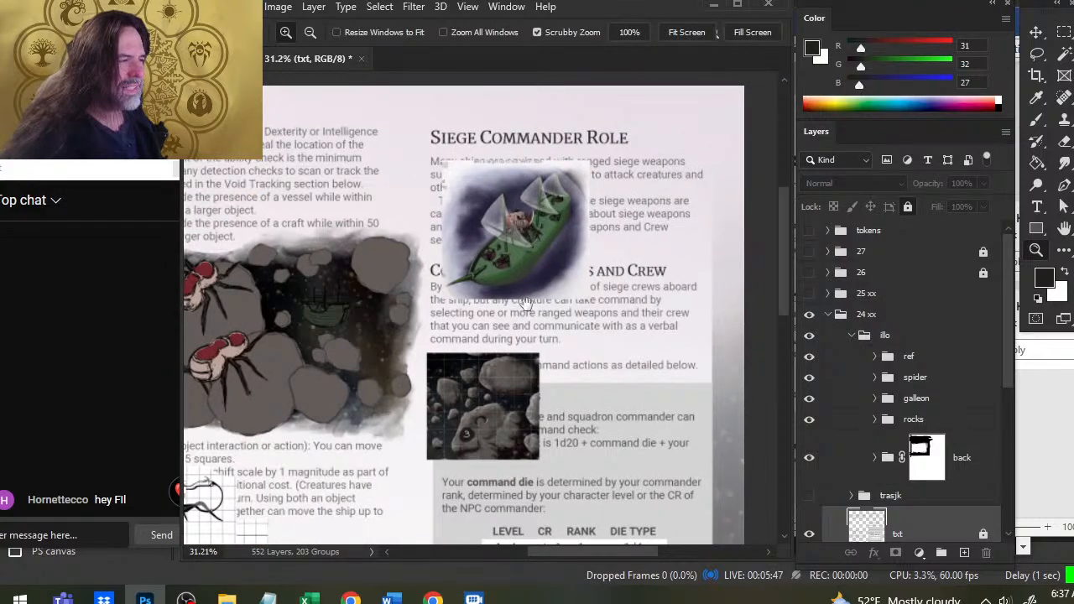
left_click_drag(457, 444, 559, 209)
left_click_drag(507, 410, 532, 282)
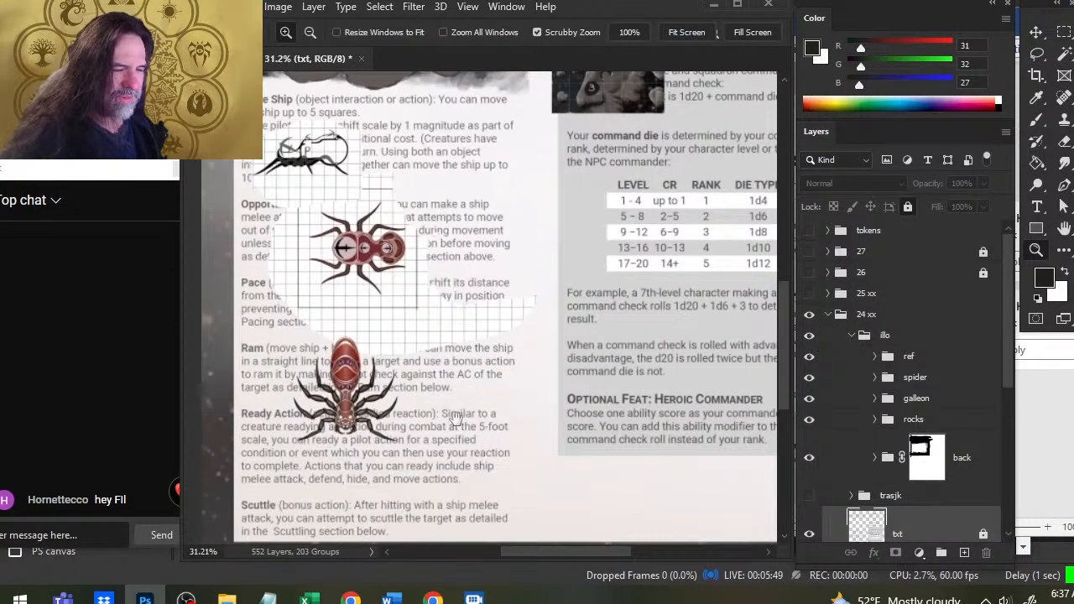
left_click_drag(338, 223, 410, 294)
left_click_drag(436, 187, 528, 453)
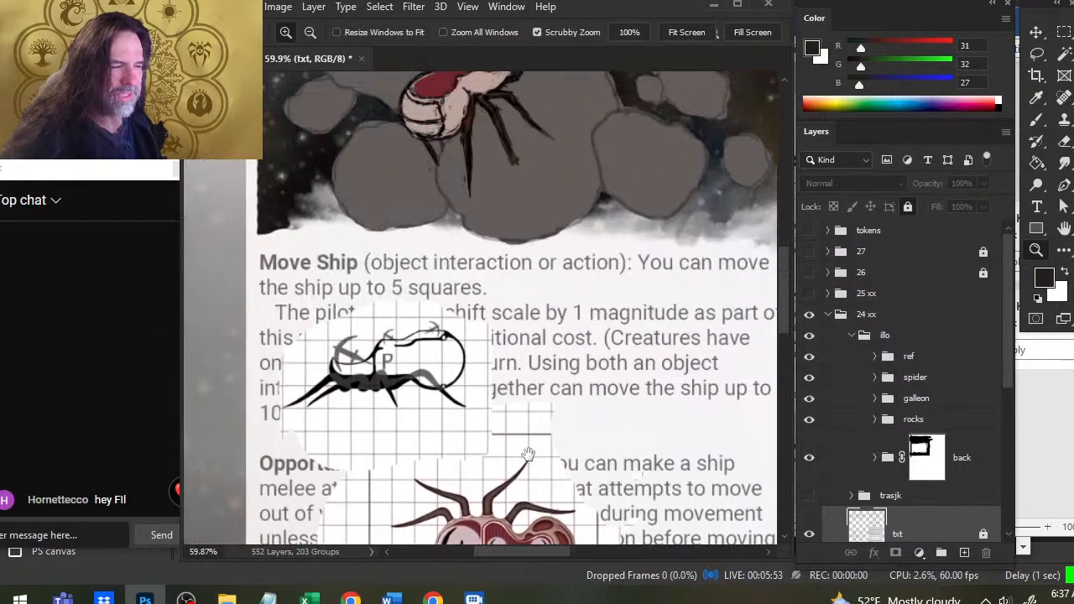
left_click_drag(473, 195, 547, 480)
left_click_drag(522, 373, 426, 314)
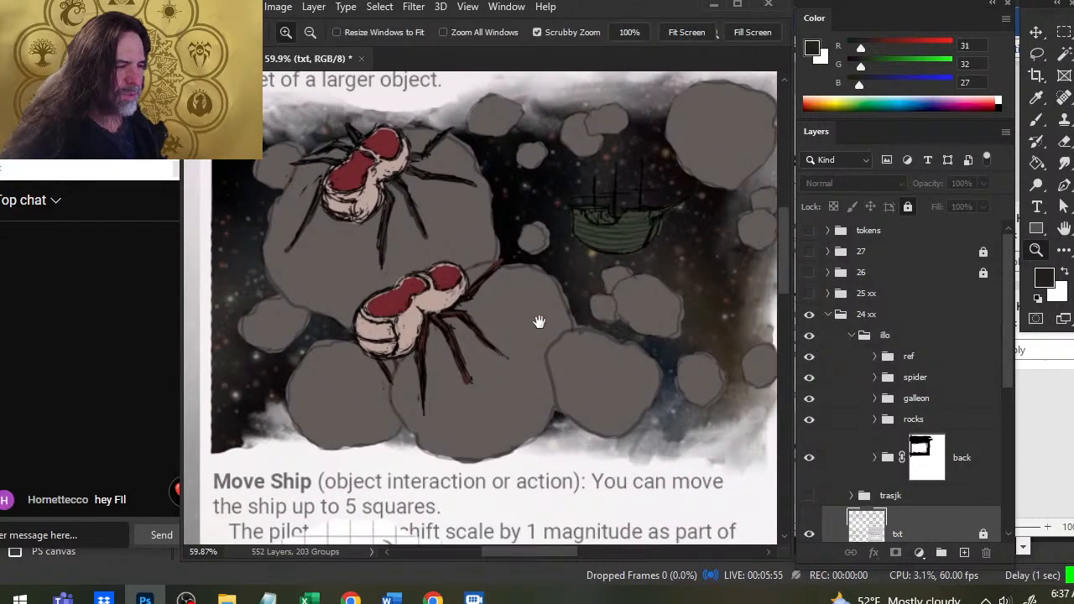
left_click_drag(620, 314, 529, 322)
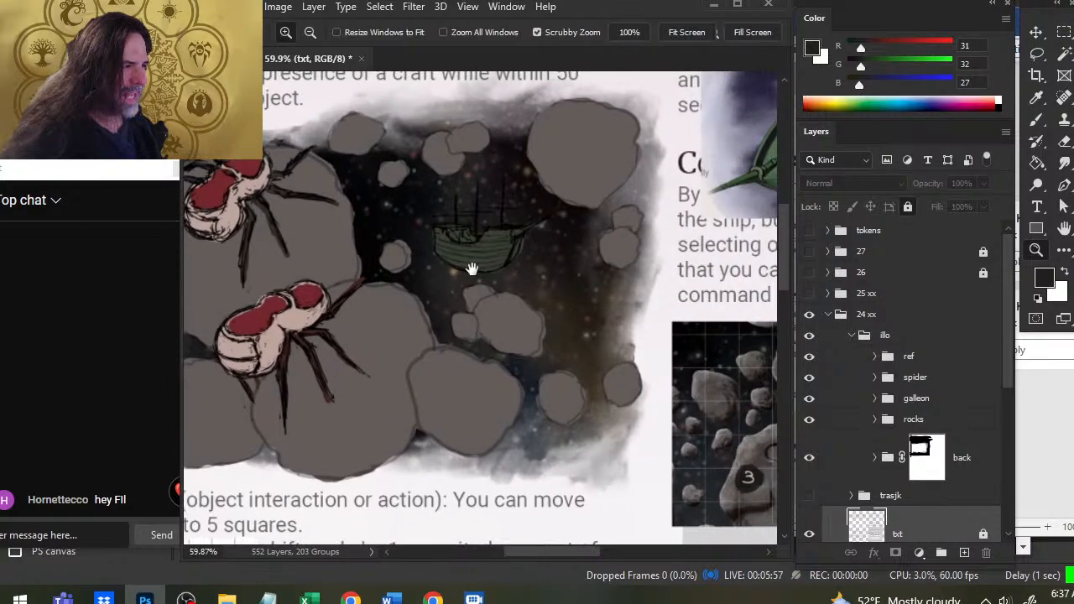
left_click_drag(631, 345, 563, 316)
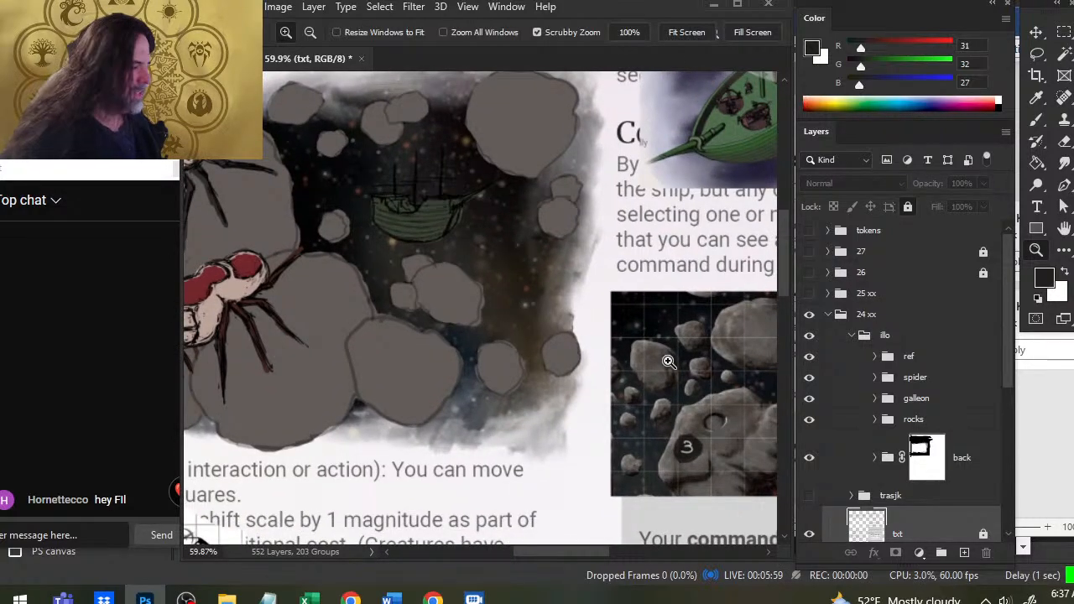
left_click_drag(669, 361, 623, 368)
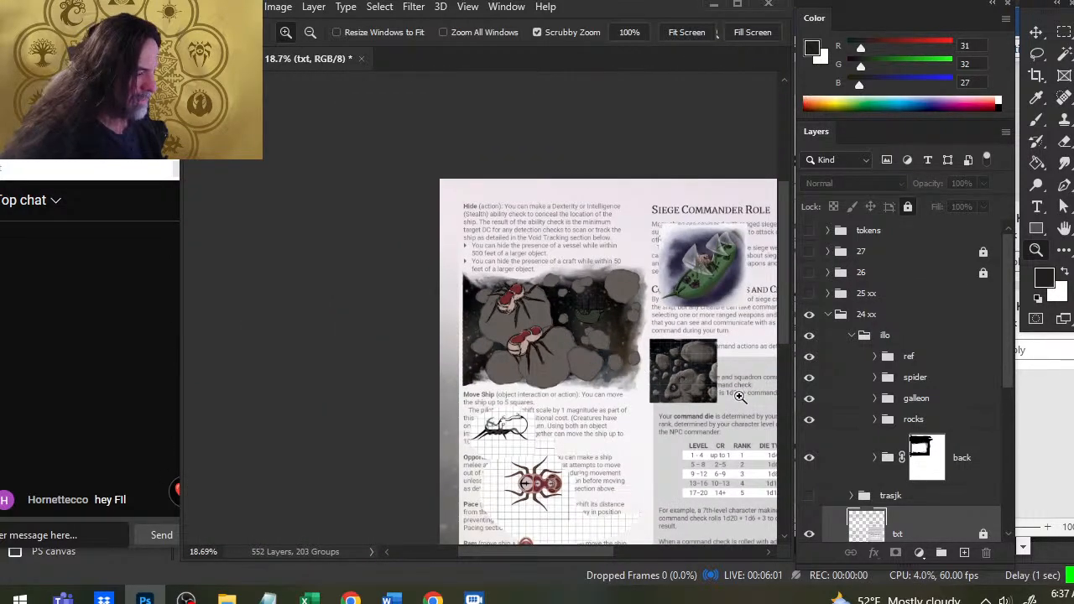
left_click_drag(761, 468, 734, 418)
- Examine the side-view and top-view spider ship references overlapping the Move Ship through Ready Action text
left_click_drag(541, 451, 598, 457)
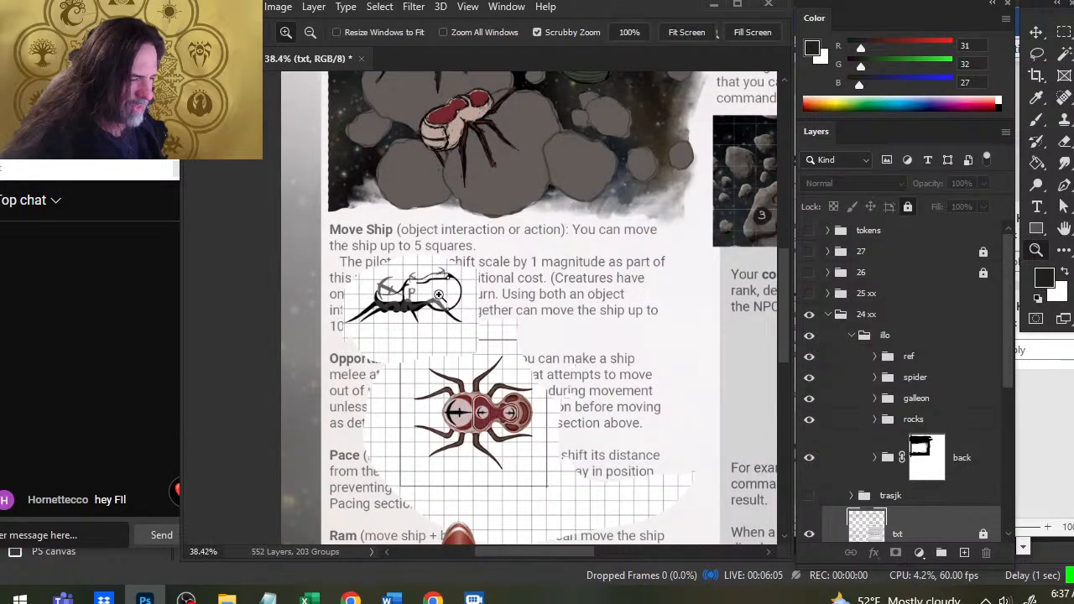
left_click_drag(595, 190, 610, 92)
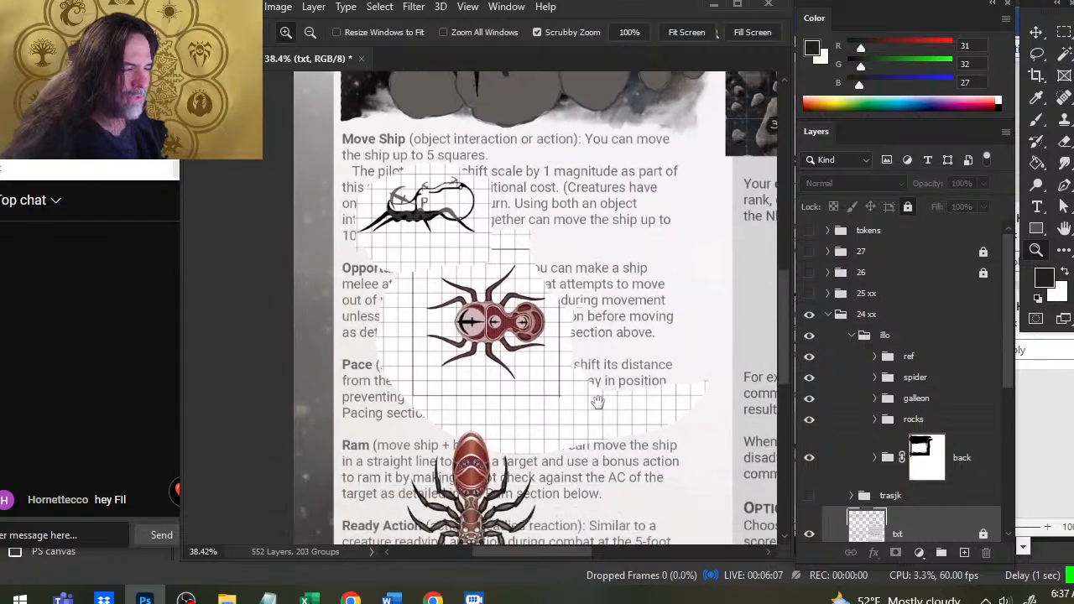
left_click_drag(598, 402, 599, 391)
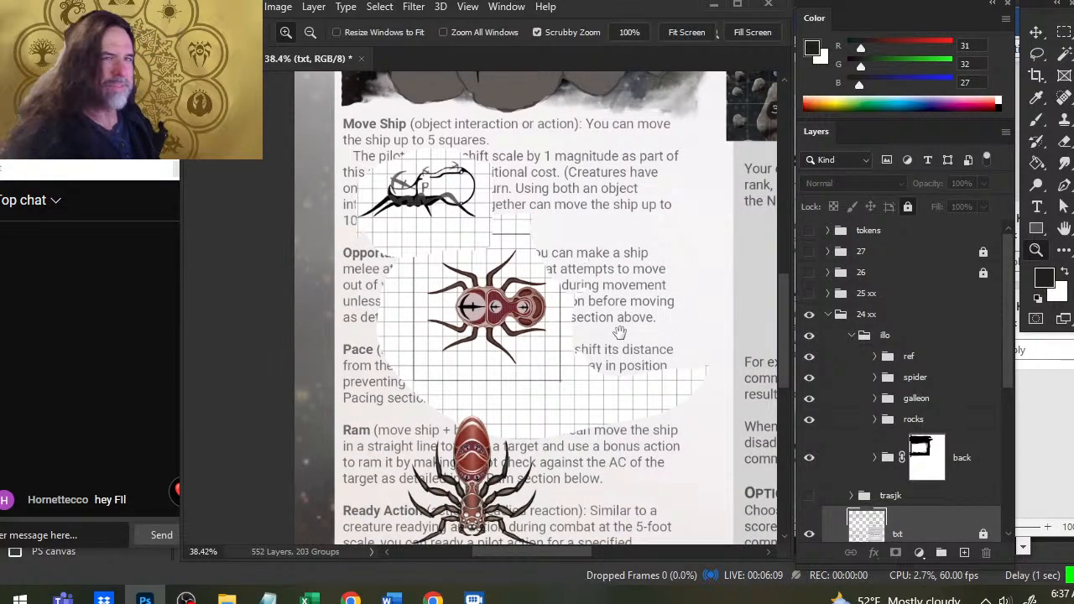
left_click_drag(467, 504, 511, 312)
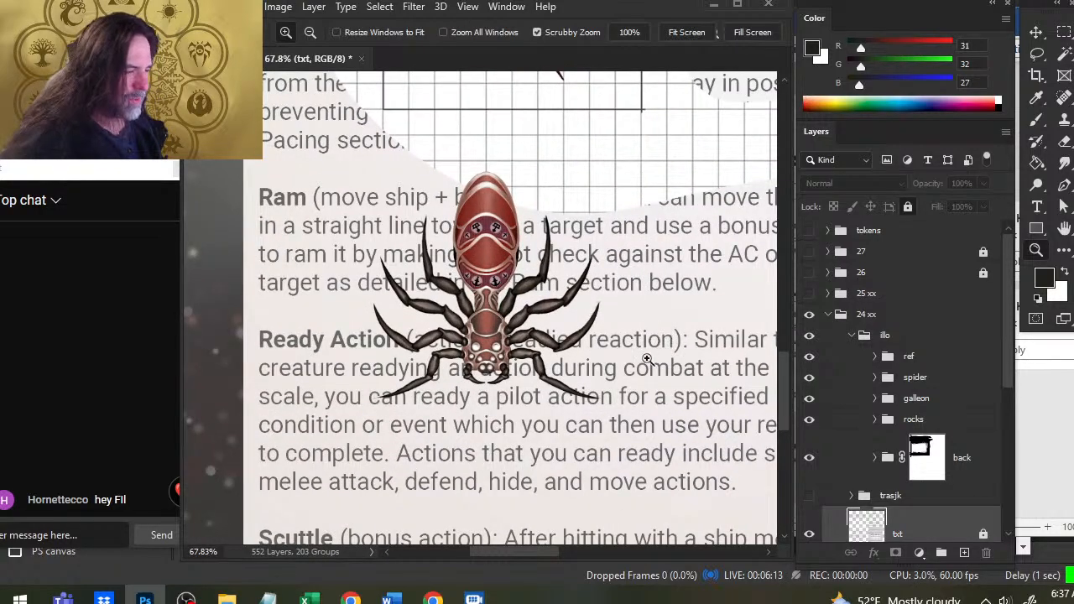
left_click_drag(625, 269, 560, 440)
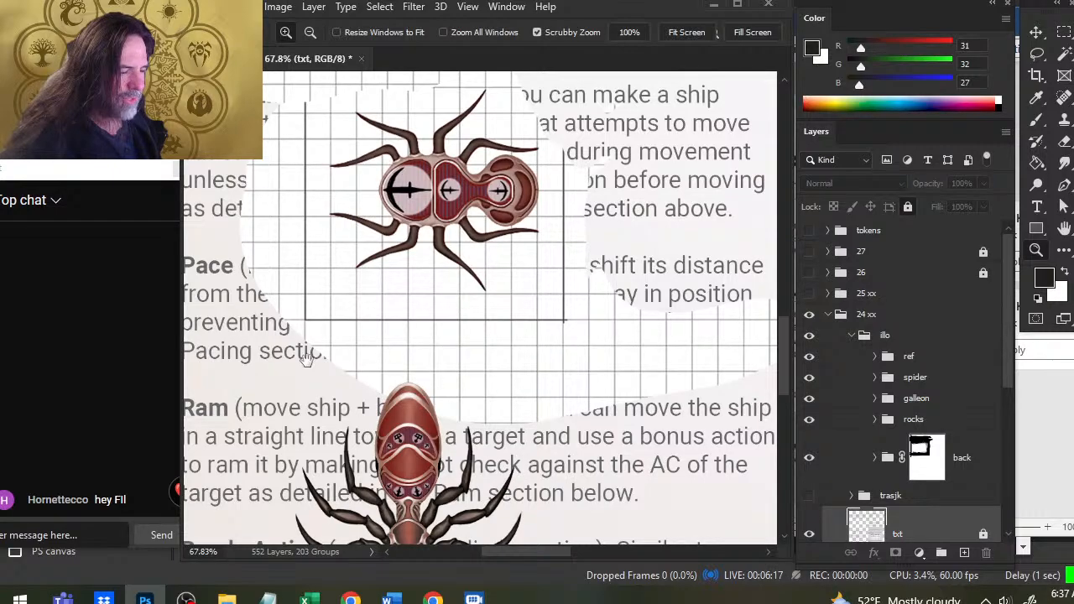
left_click_drag(698, 354, 652, 345)
- Sample a pale grey-violet near the sails of the green galleon reference as the foreground colour, RGB 147, 145, 160
left_click_drag(743, 271, 448, 576)
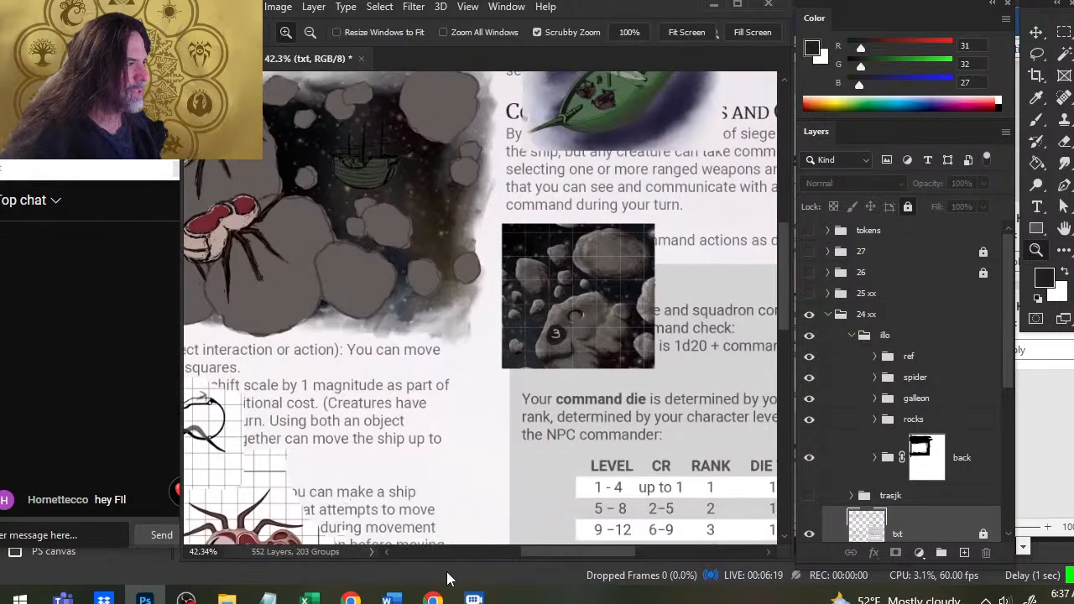
left_click_drag(621, 382, 550, 575)
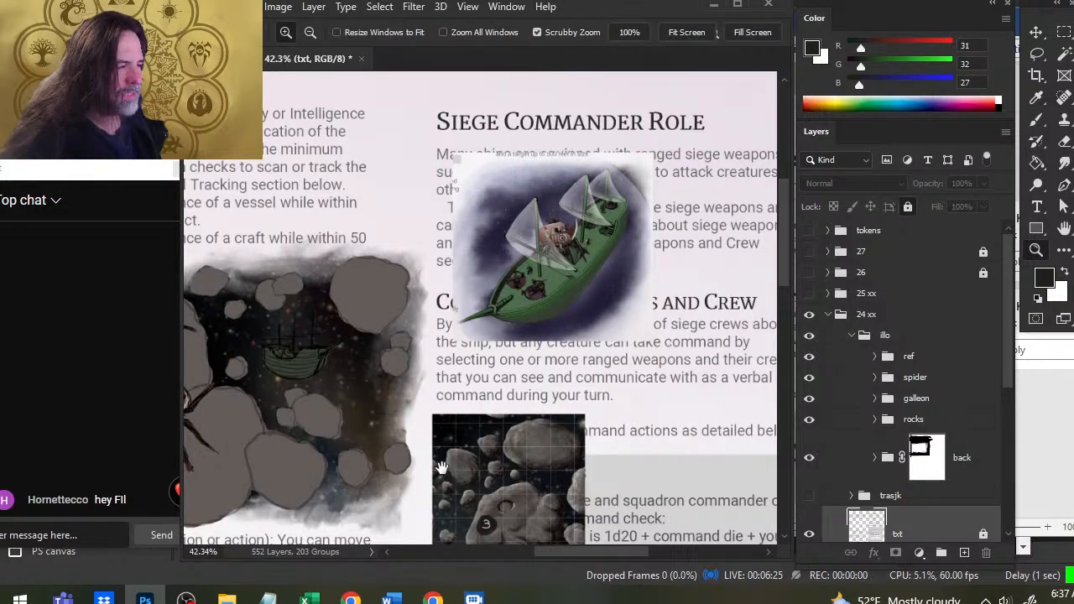
left_click_drag(439, 441, 668, 0)
left_click_drag(717, 32, 526, 345)
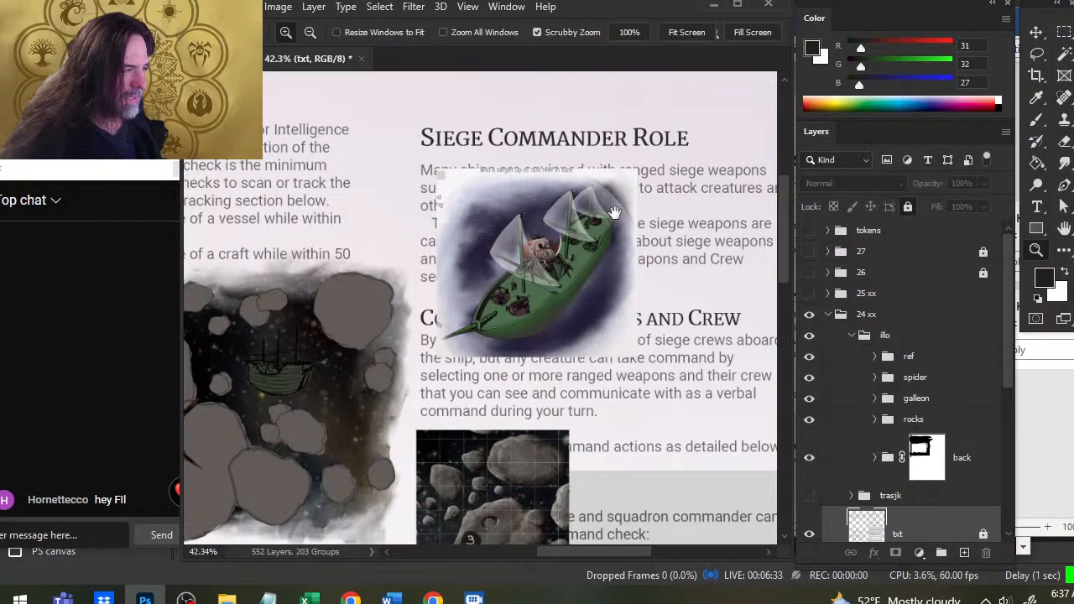
mouse_move(615, 211)
left_mouse_down()
mouse_move(640, 242)
mouse_move(668, 245)
left_mouse_up()
key("b")
left_click_drag(630, 180, 627, 195)
key("z")
left_click_drag(627, 313, 525, 295)
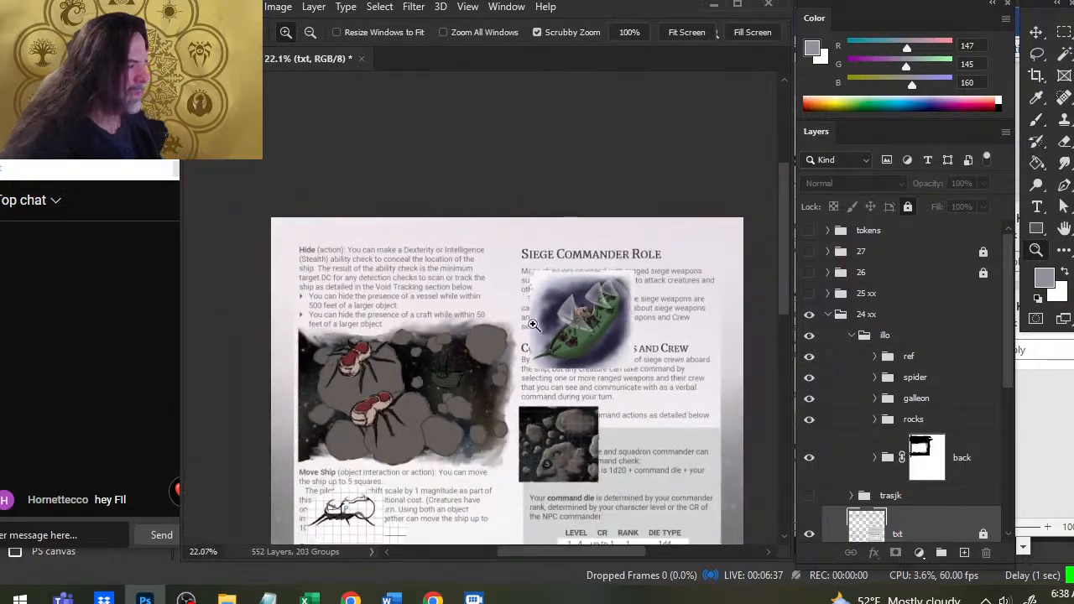
- Expand the galleon group and identify the contents of its layers and the rocks group by toggling their visibility
left_click(917, 400)
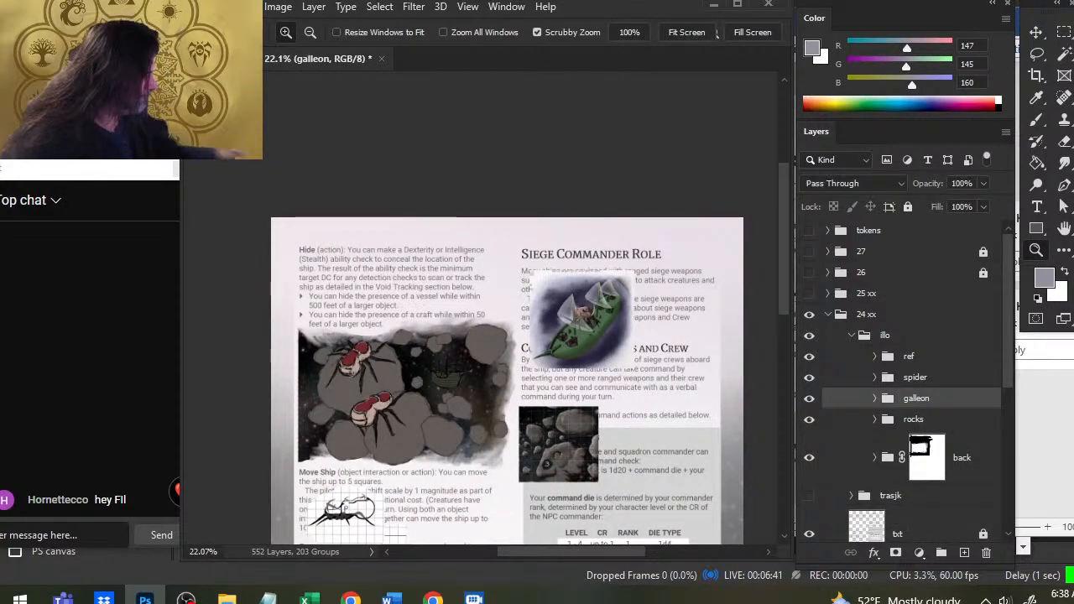
left_click(875, 399)
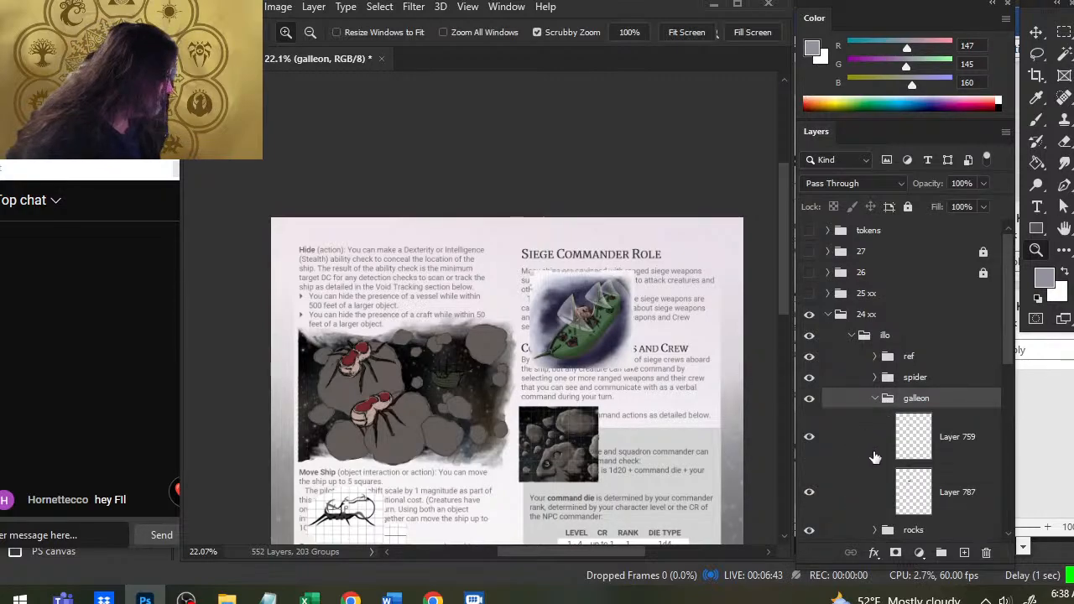
scroll(999, 371, "down", 3)
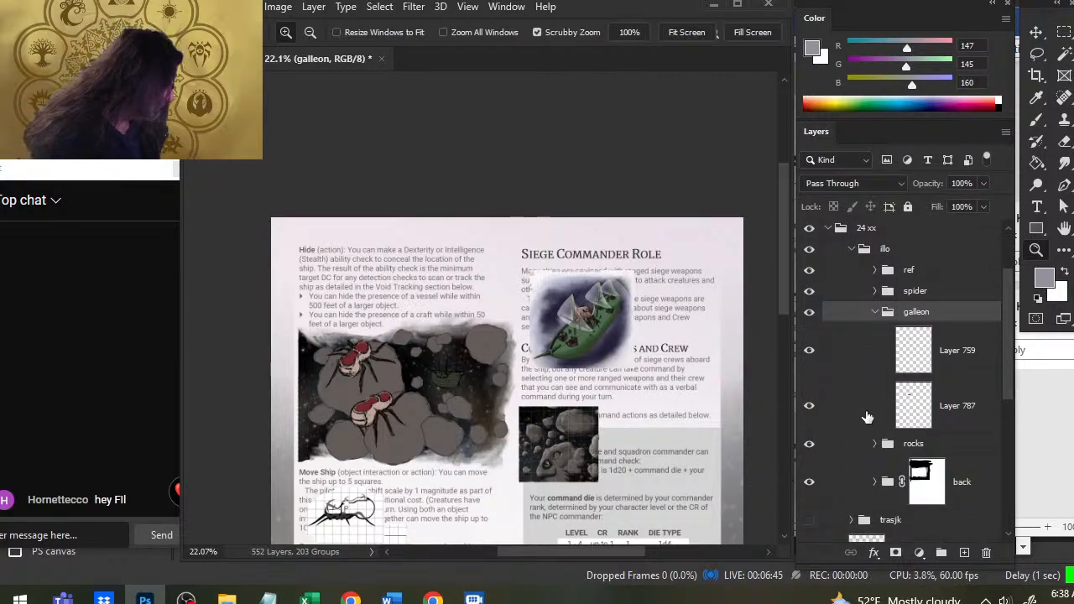
left_click(809, 446)
left_click(811, 448)
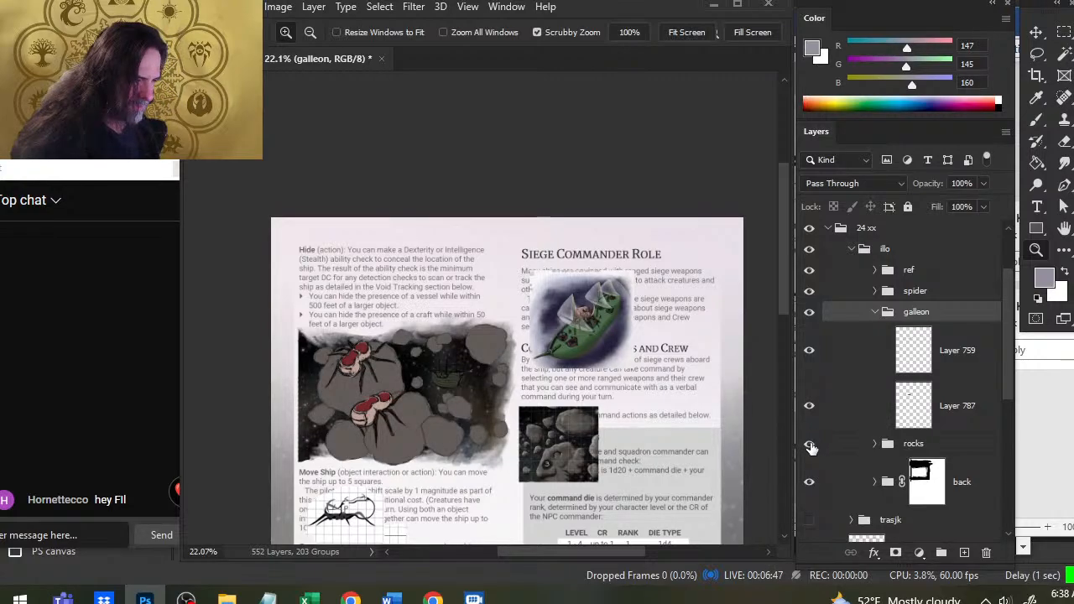
left_click(875, 314)
left_click(876, 313)
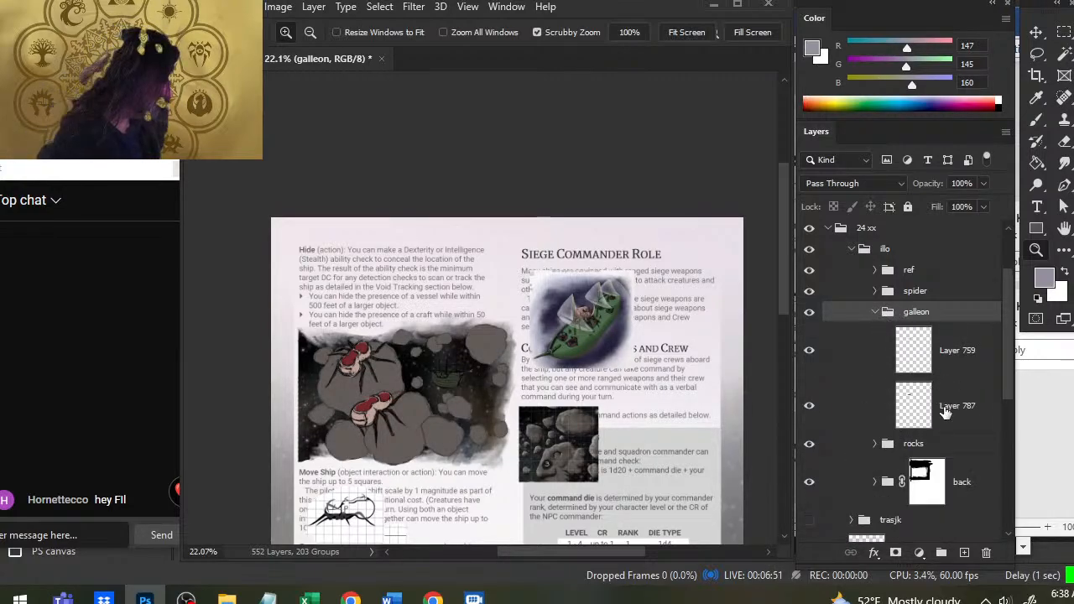
left_click(954, 355)
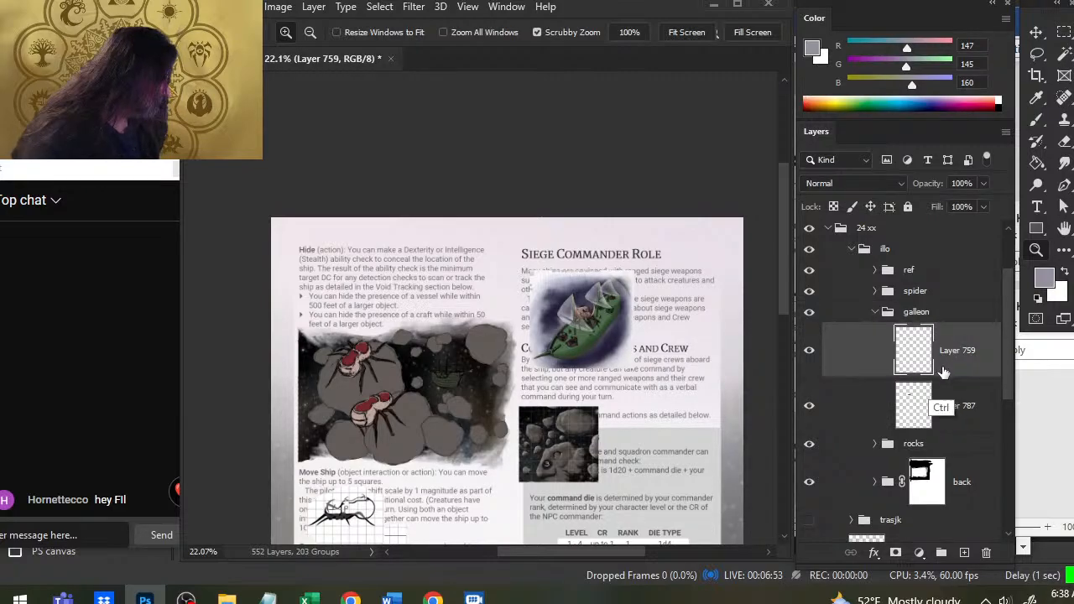
left_click(954, 409)
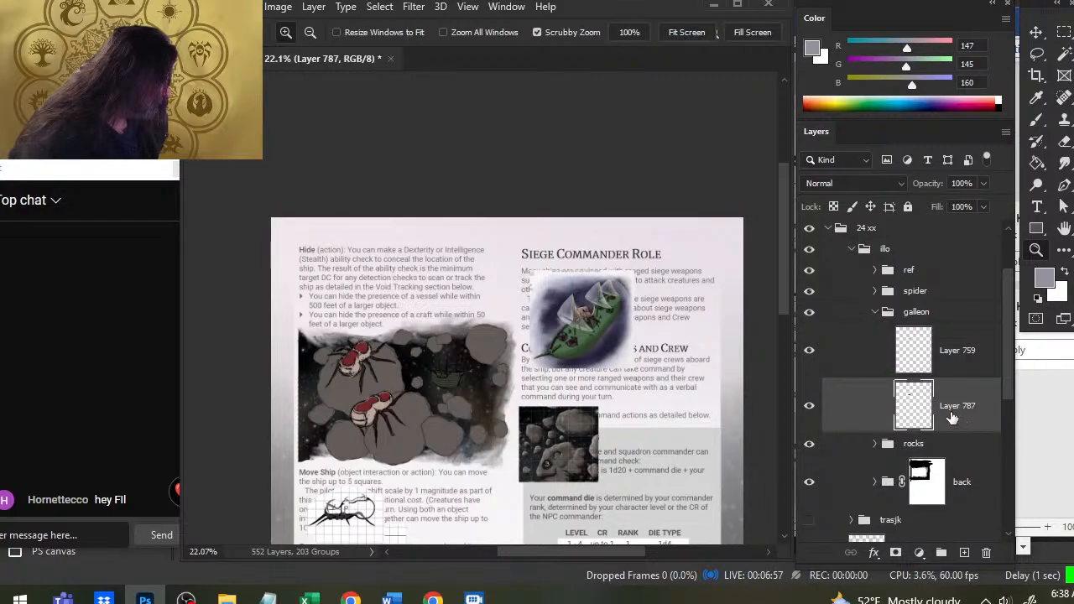
left_click(809, 352)
left_click(810, 352)
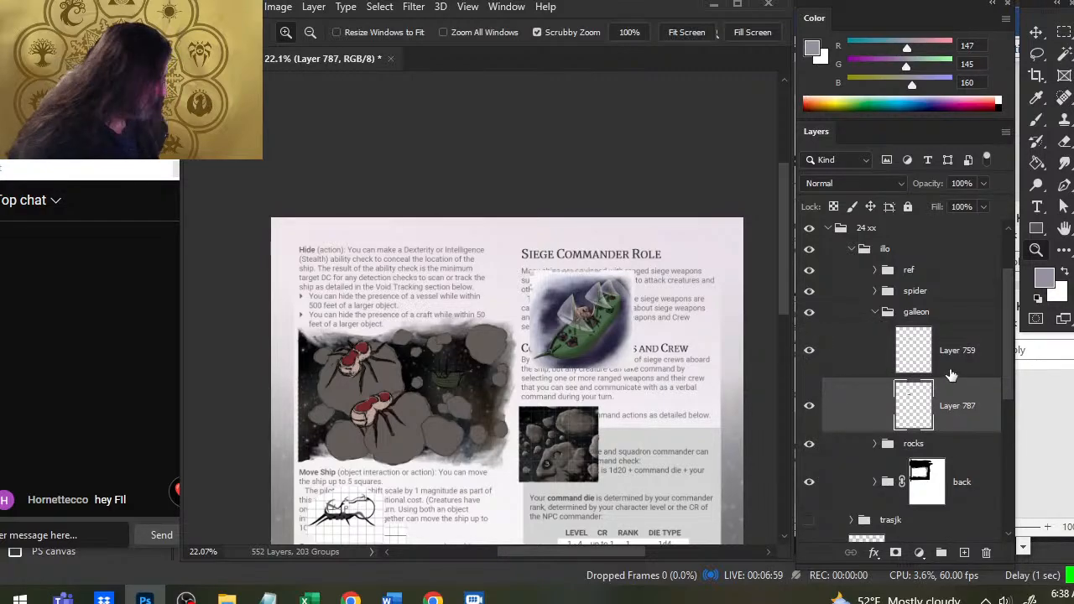
- Add an empty layer at the bottom of the galleon group, beneath Layer 787, and delete the spare new layer above Layer 759
left_click(980, 356)
left_click(965, 553)
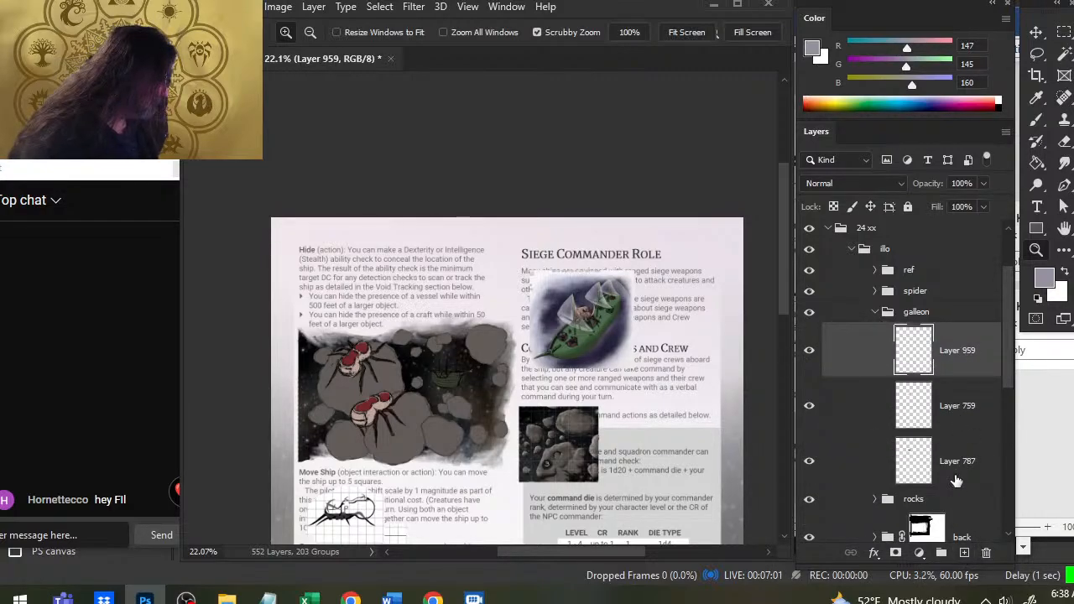
left_click(966, 554)
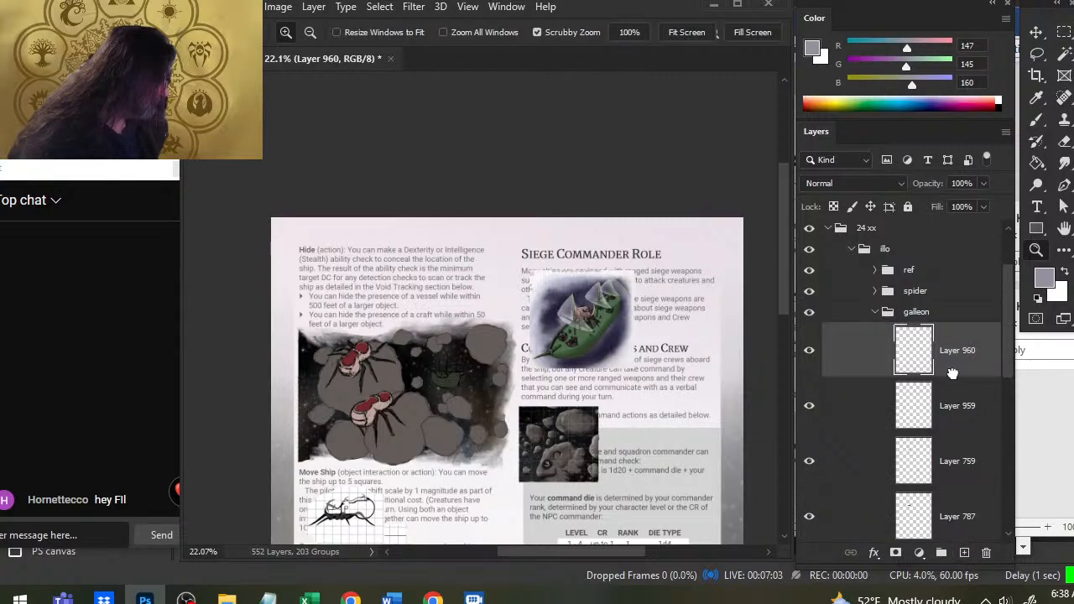
left_click_drag(950, 372, 957, 519)
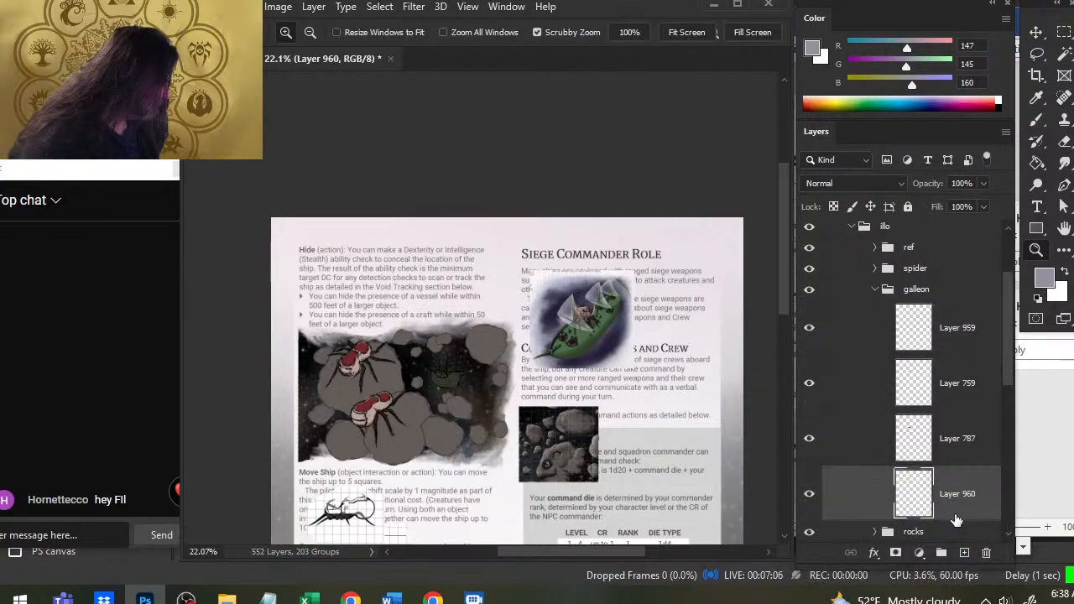
left_click(949, 345)
key("Delete")
left_click(948, 459)
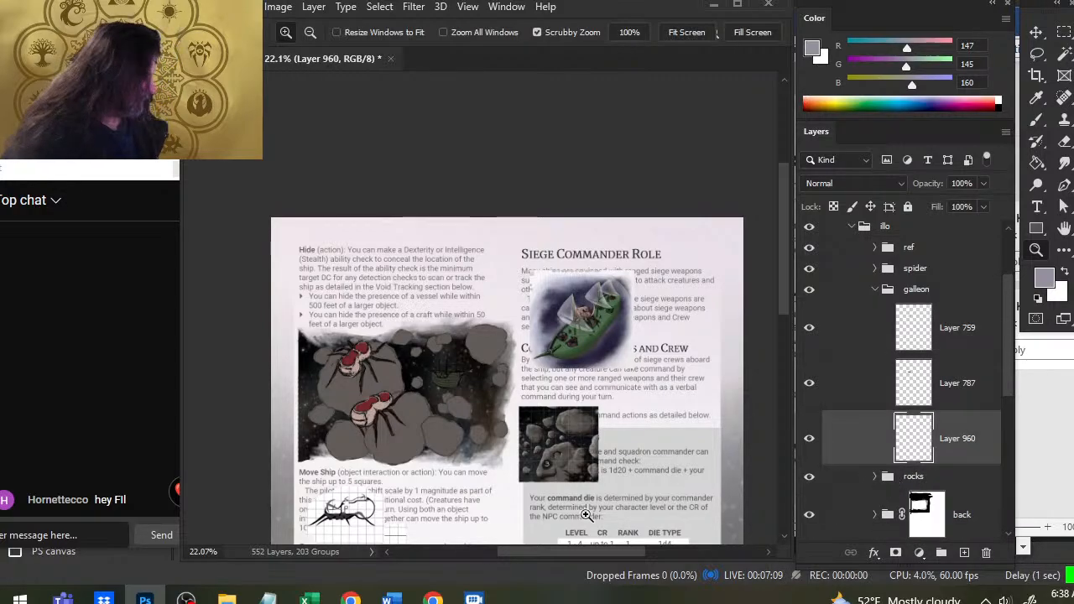
- Paint a single pale grey-violet disc around the galleon on Layer 960 using a hard round brush sized 275 px
left_click_drag(457, 379, 551, 409)
key("b")
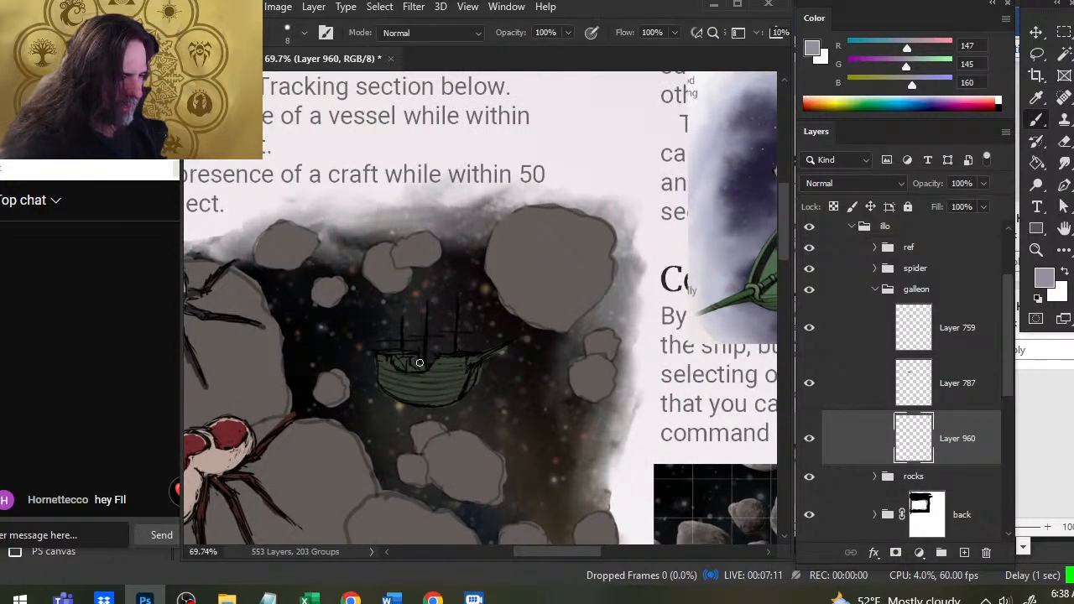
key("bracketright")
key("bracketright")
key("bracketright")
key("bracketright")
key("bracketright")
key("bracketright")
key("bracketright")
key("bracketright")
key("bracketright")
key("bracketright")
key("bracketright")
key("bracketright")
key("bracketright")
key("bracketright")
key("bracketright")
key("bracketleft")
key("bracketleft")
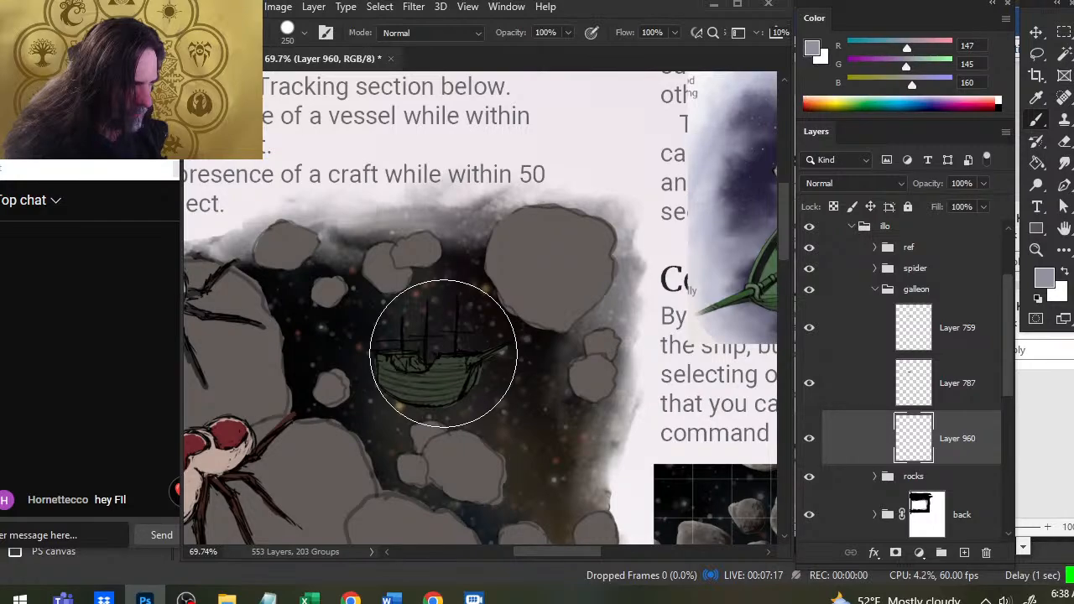
key("bracketright")
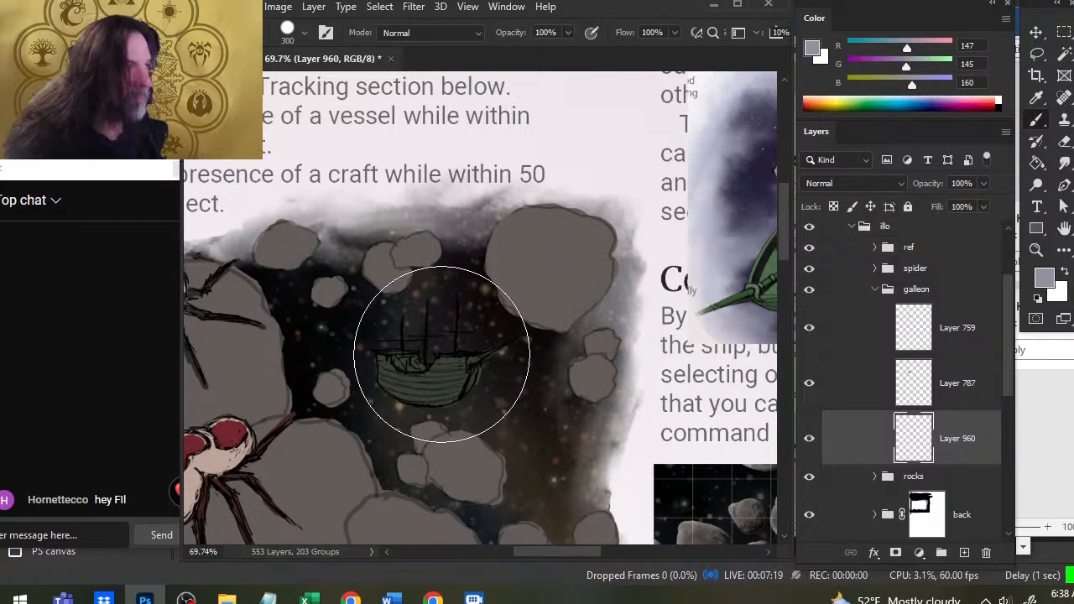
right_click(491, 340)
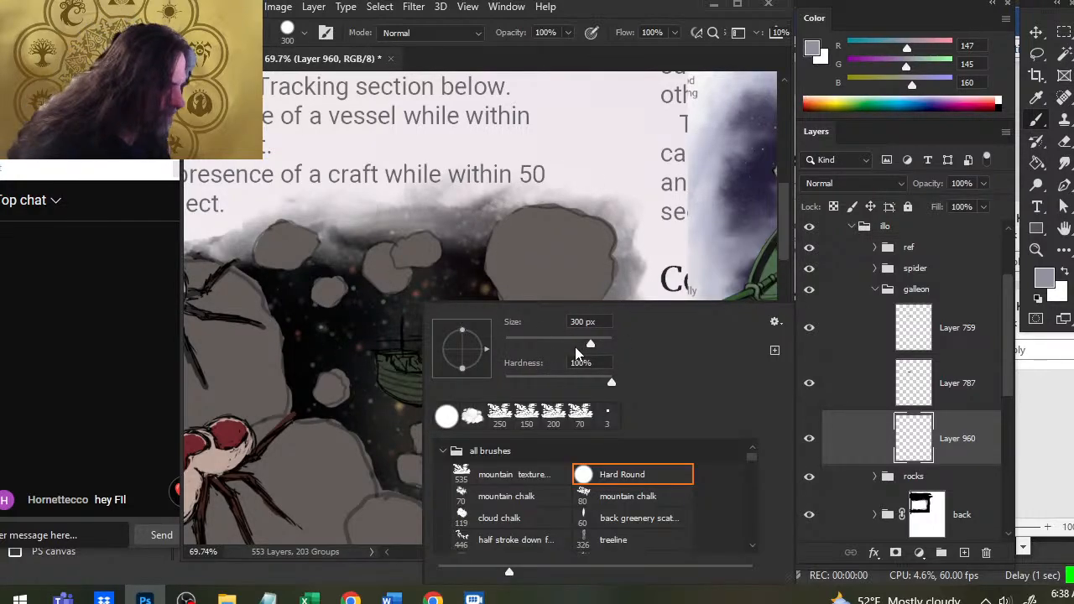
left_click_drag(592, 347, 584, 345)
left_click(634, 16)
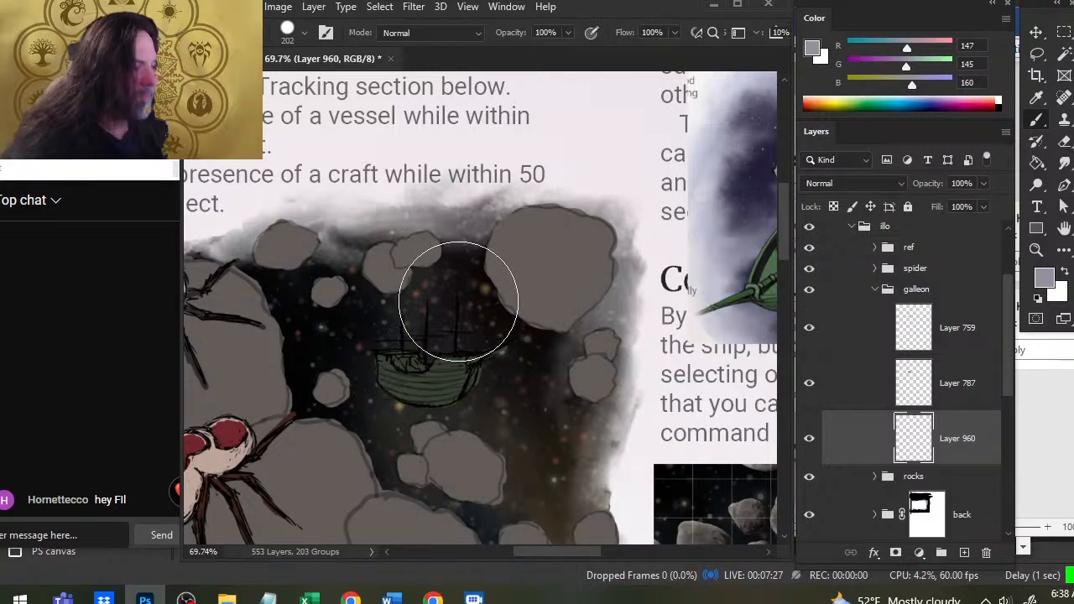
key("bracketright")
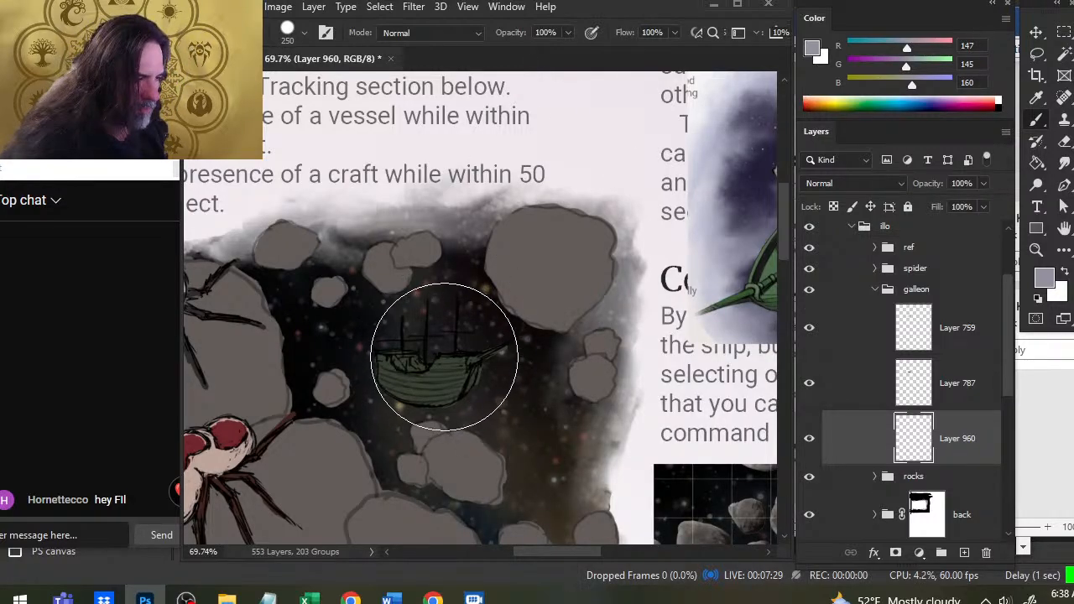
right_click(443, 361)
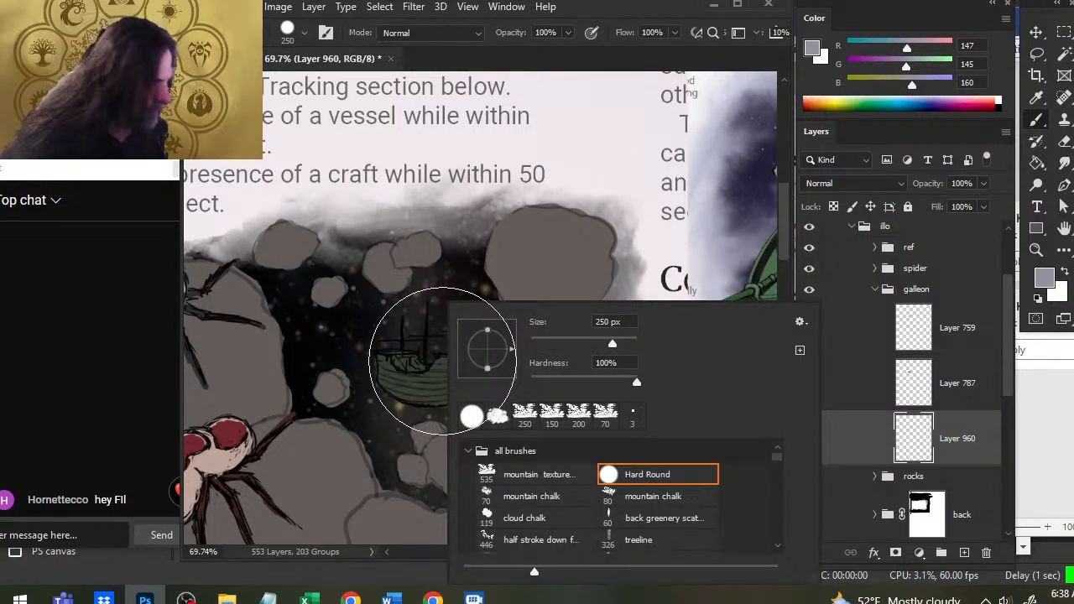
double_click(605, 321)
type("2")
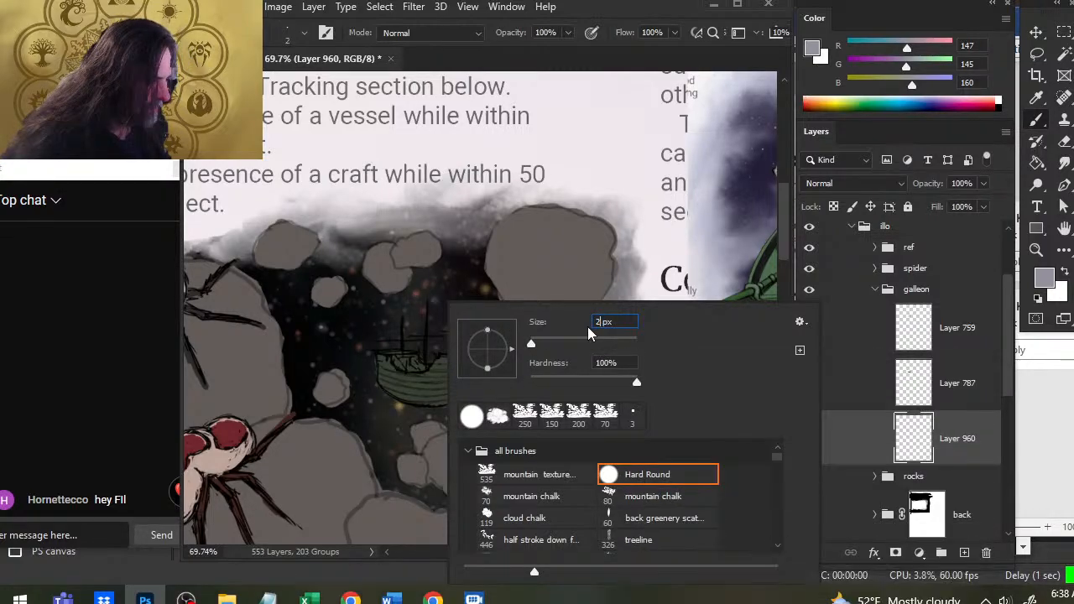
type("75")
key("Return")
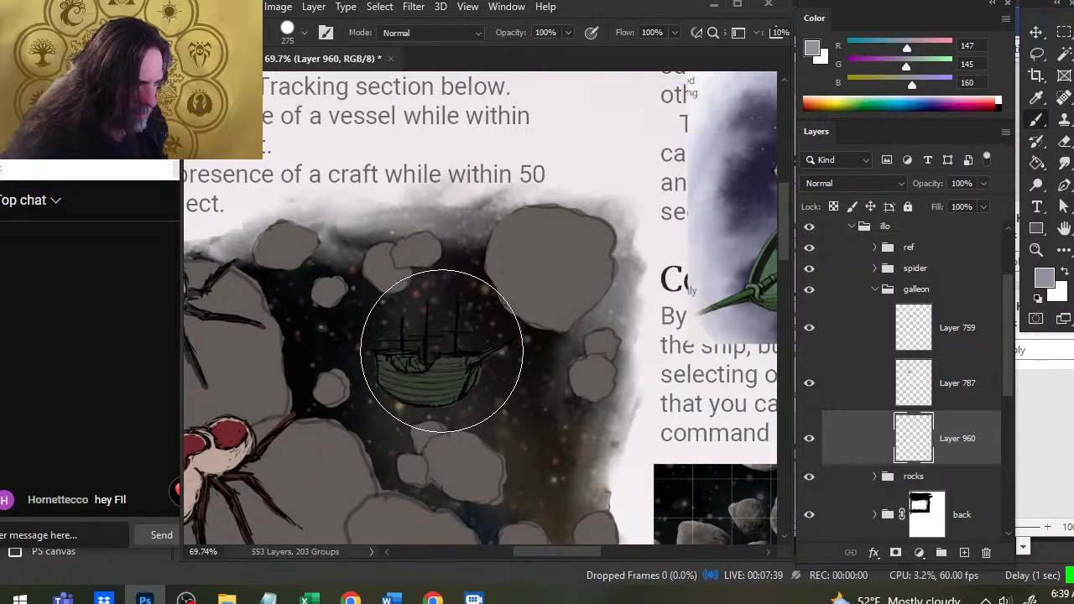
left_click(445, 349)
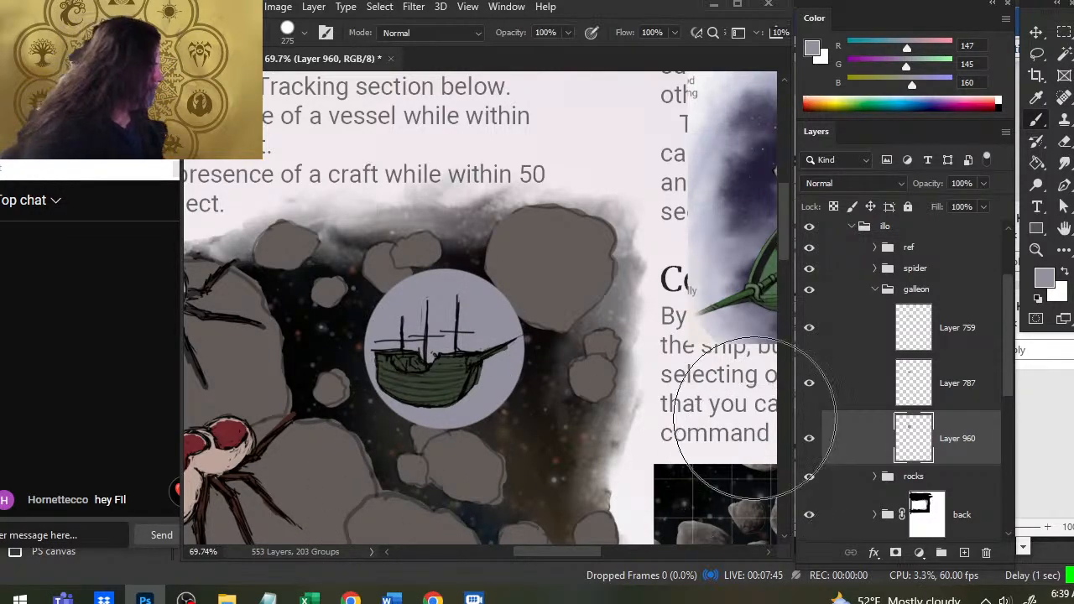
- Set the disc layer's opacity to 10% and duplicate the layer
left_click(984, 183)
left_click_drag(976, 206, 922, 209)
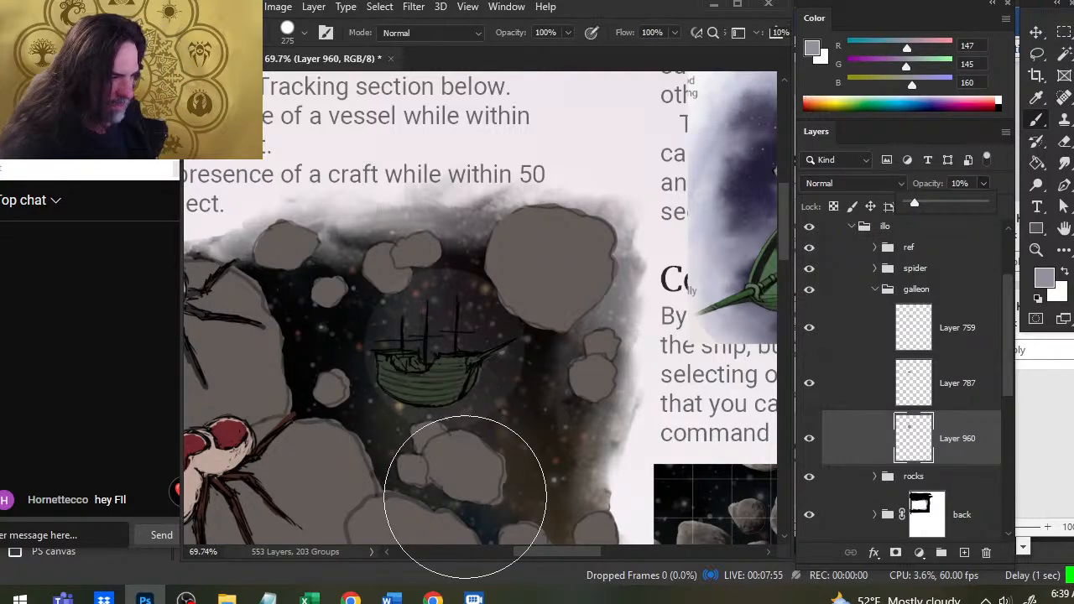
right_click(953, 415)
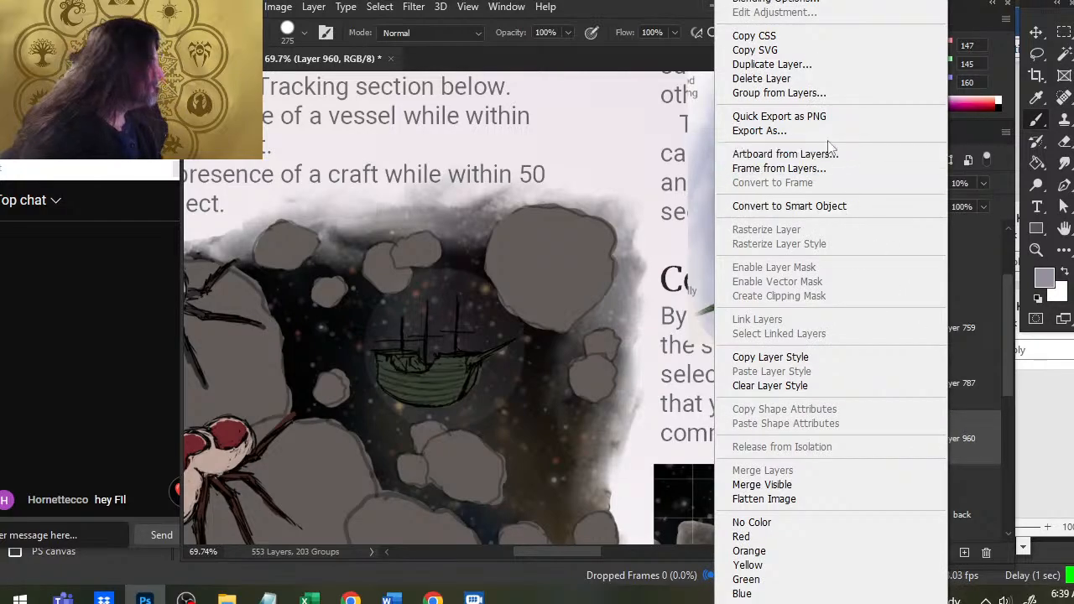
left_click(831, 66)
key("Return")
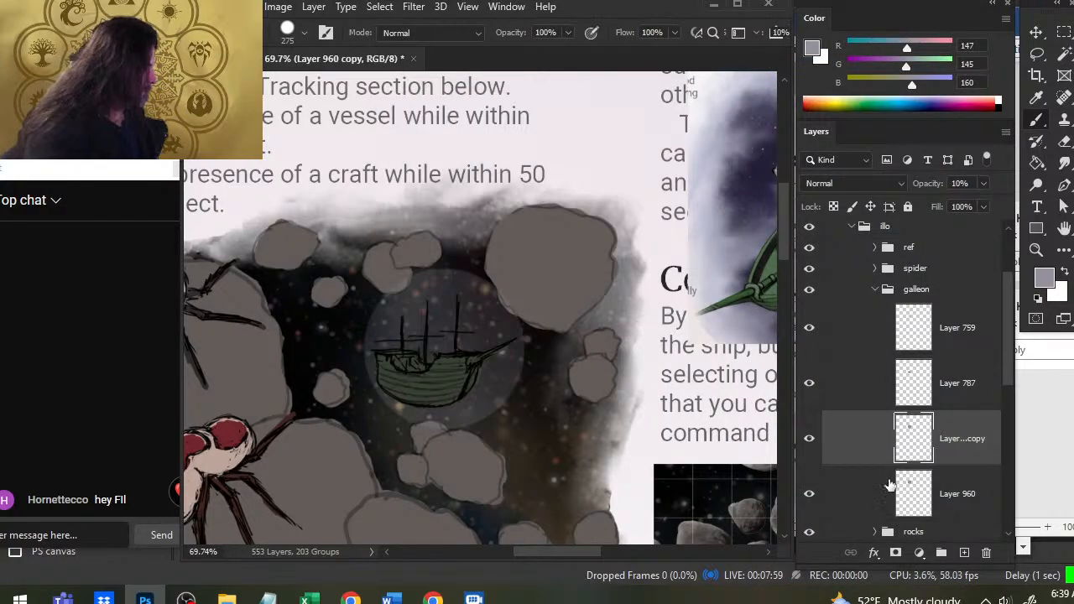
- Move the disc copy above Layer 759 in the galleon group and set its opacity to 30%
left_click_drag(852, 452, 859, 324)
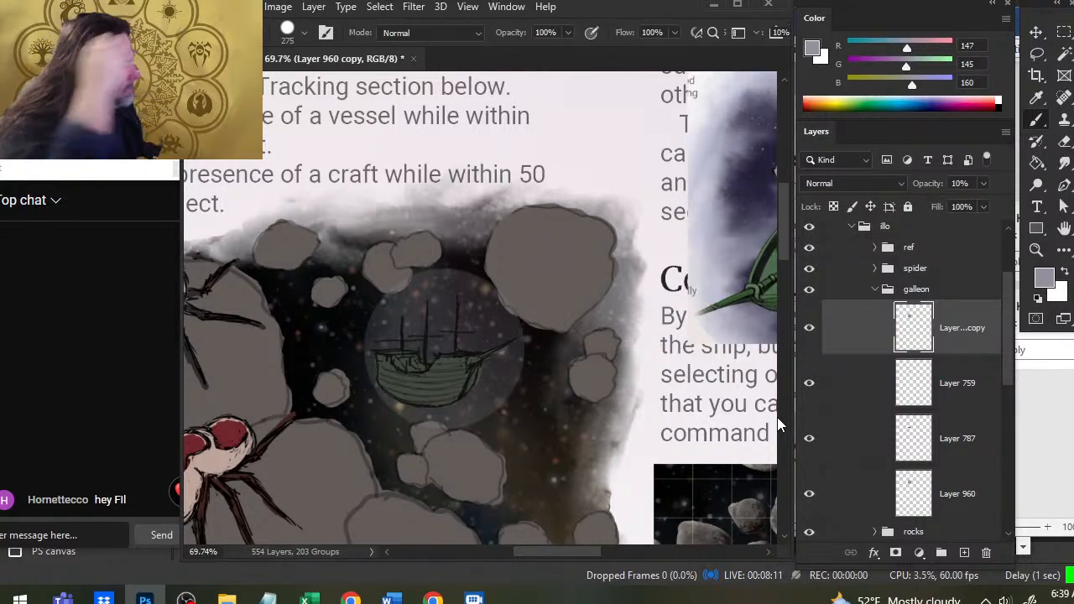
left_click(984, 183)
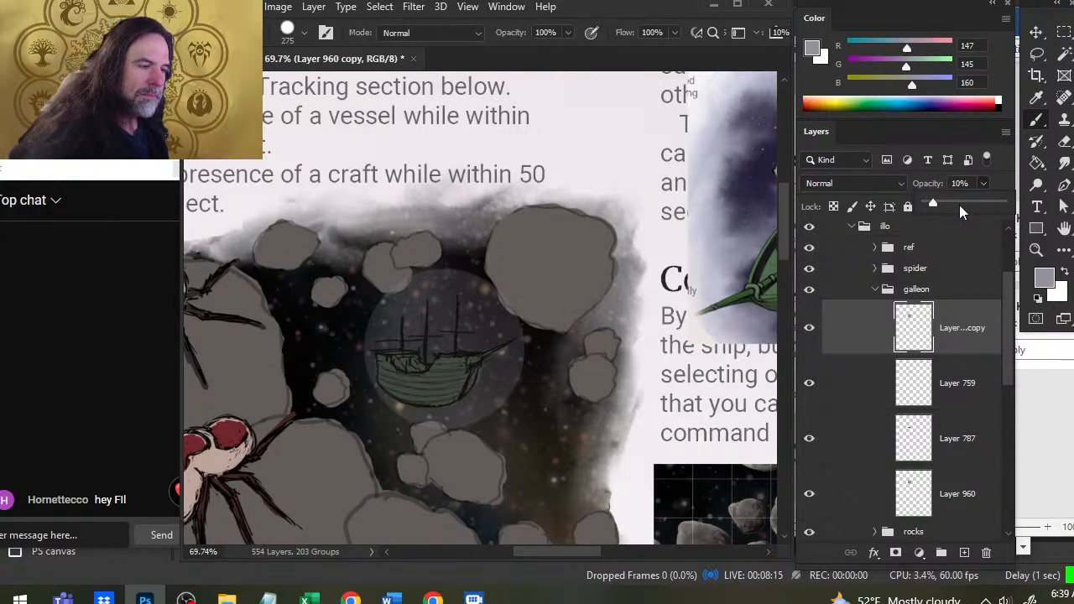
mouse_move(940, 201)
left_mouse_down()
mouse_move(959, 207)
mouse_move(949, 209)
left_mouse_up()
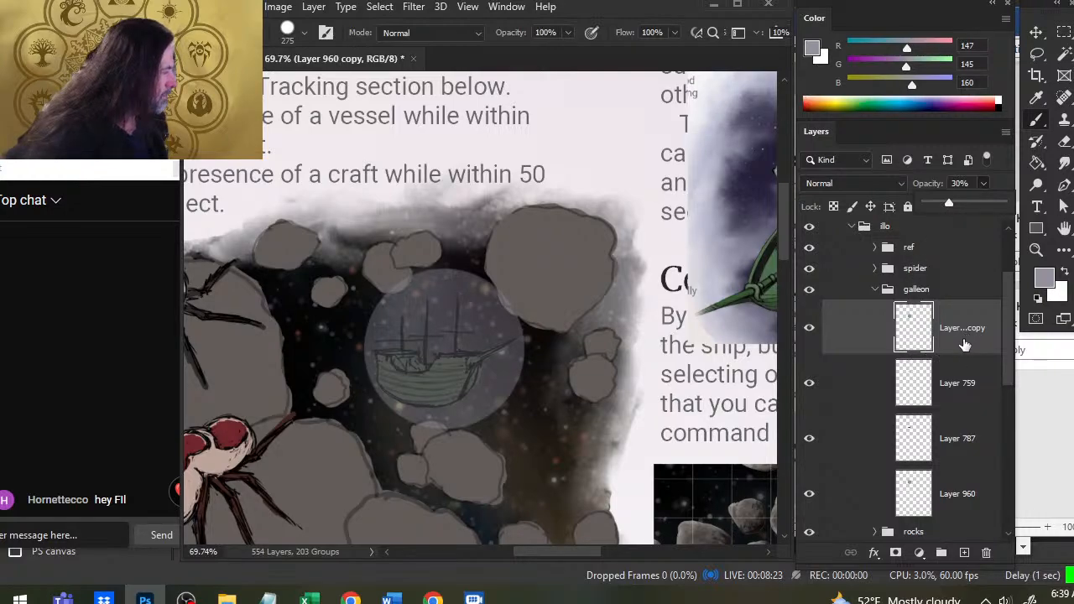
- Select the galleon's line art on Layer 759, checking its contents by toggling its visibility
left_click(950, 401)
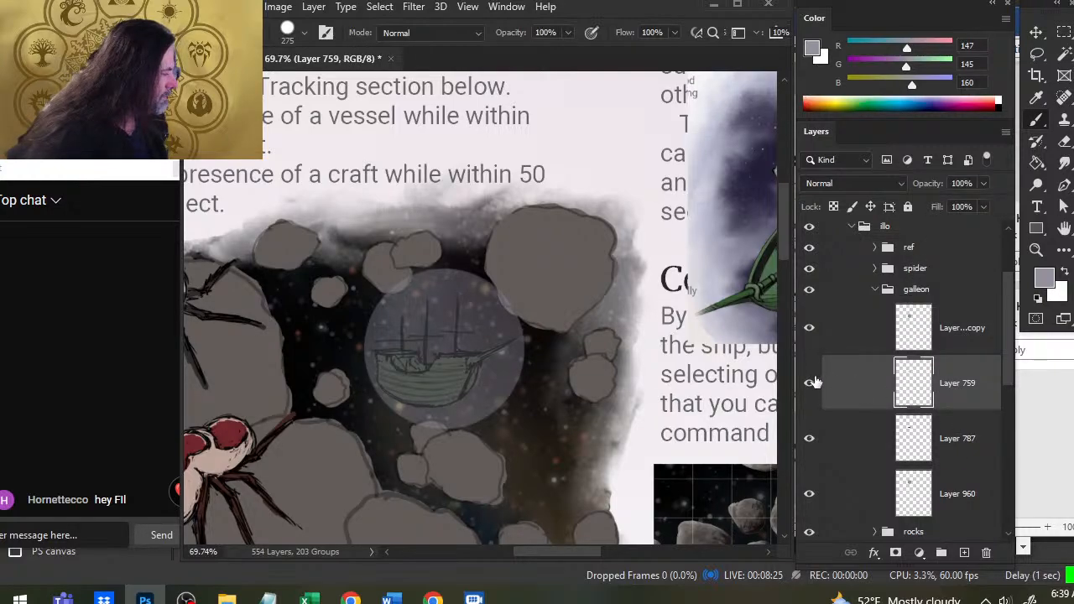
left_click(811, 383)
left_click(811, 383)
key("z")
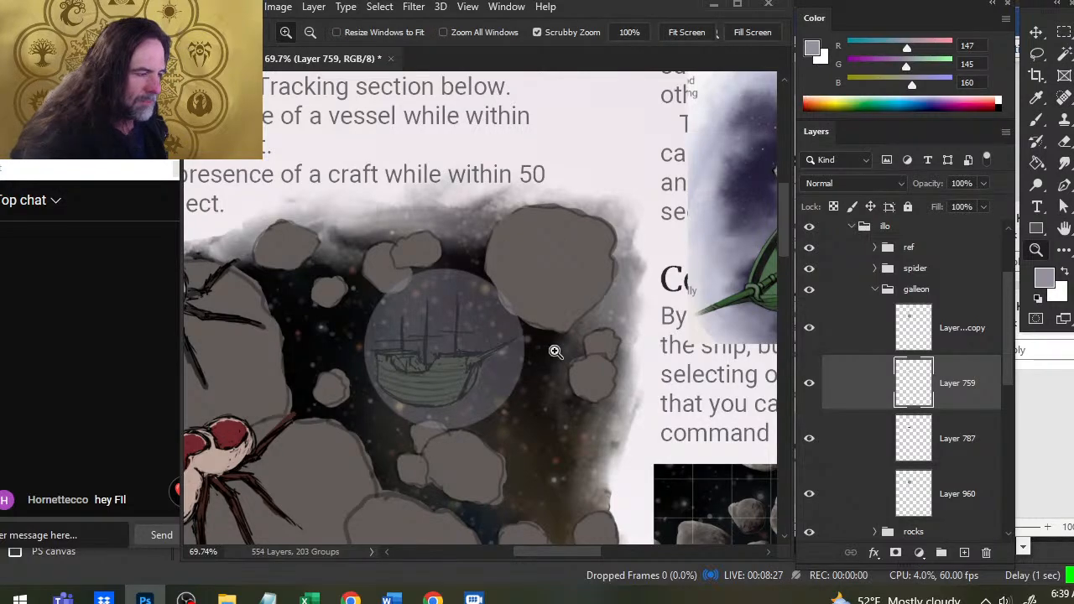
left_click_drag(556, 351, 576, 341)
- Try to trim the galleon's bowsprit lines with a small 8 px eraser
key("b")
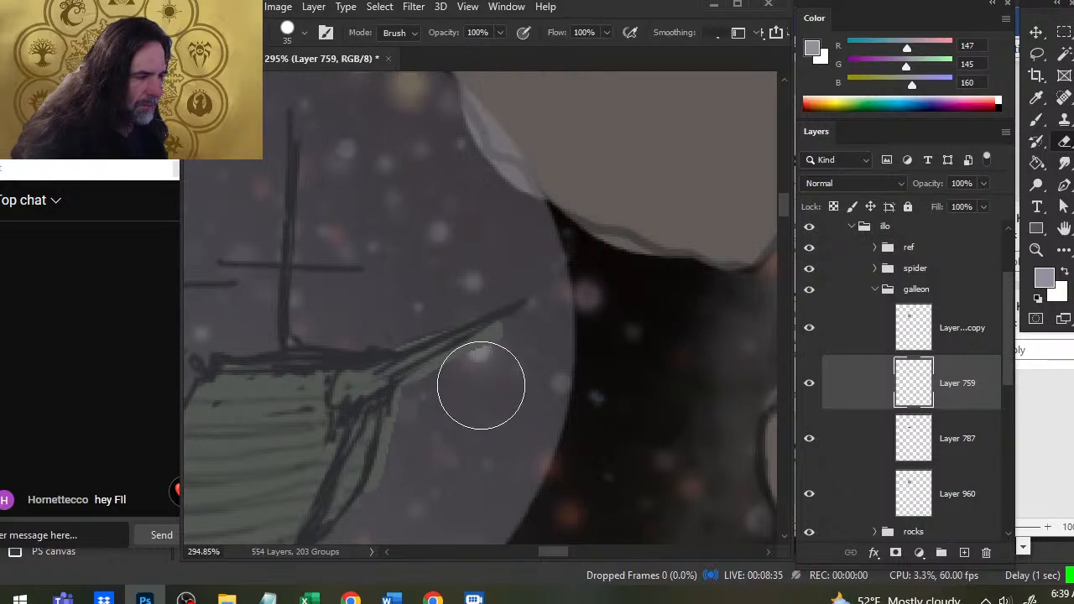
key("bracketleft")
key("bracketleft")
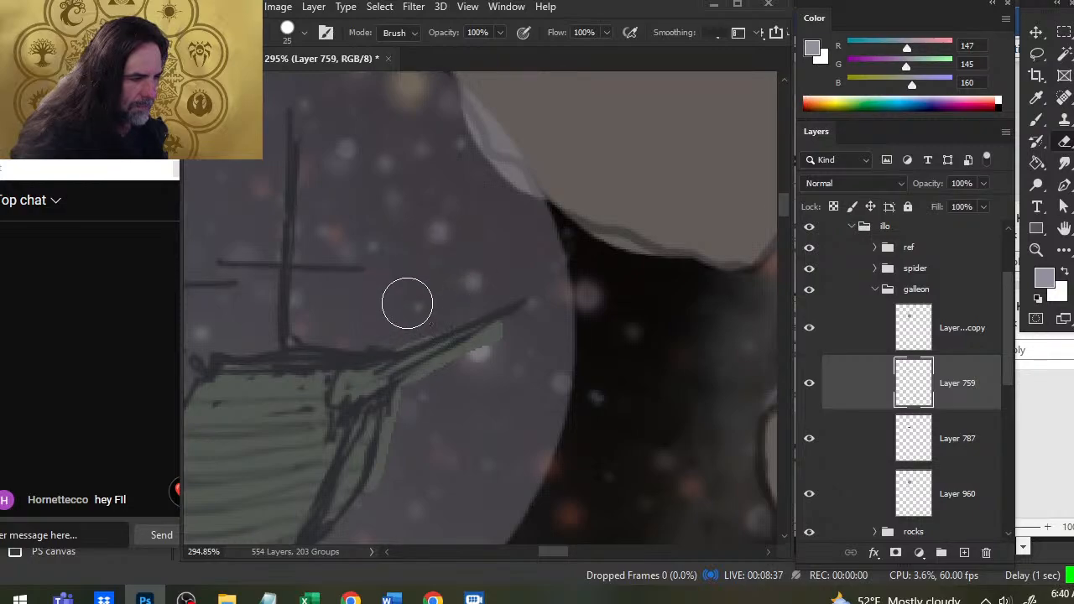
key("bracketleft")
key("bracketleft")
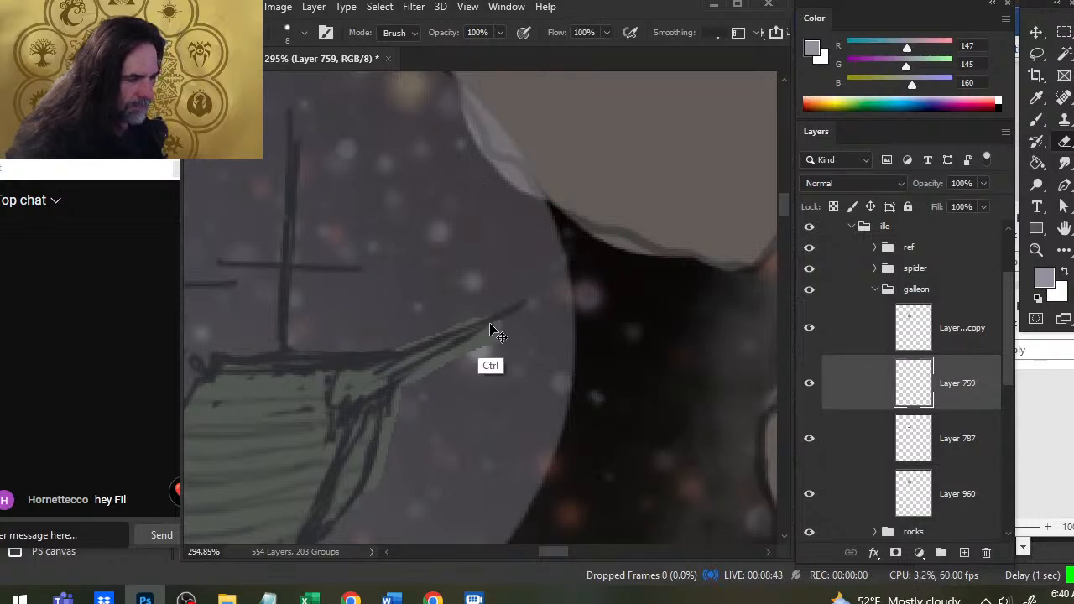
- Draw a straight black line along the bowsprit's upper edge with a 2 px brush
key("d")
key("b")
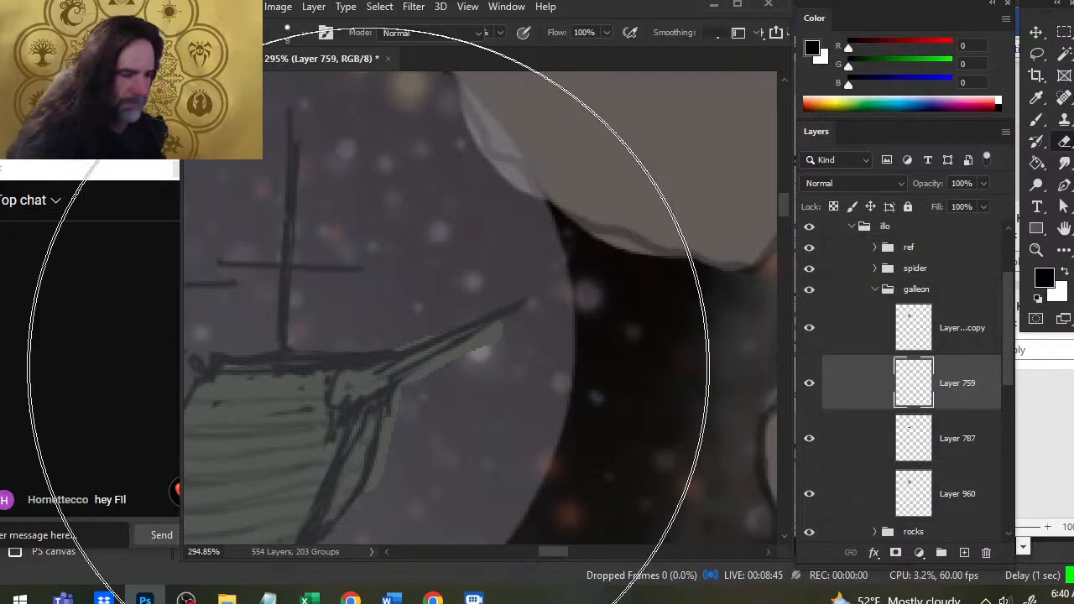
key("bracketleft")
key("bracketleft")
key("bracketleft")
key("bracketleft")
key("bracketleft")
key("bracketleft")
key("bracketleft")
key("bracketleft")
key("bracketleft")
key("bracketleft")
key("bracketleft")
key("bracketleft")
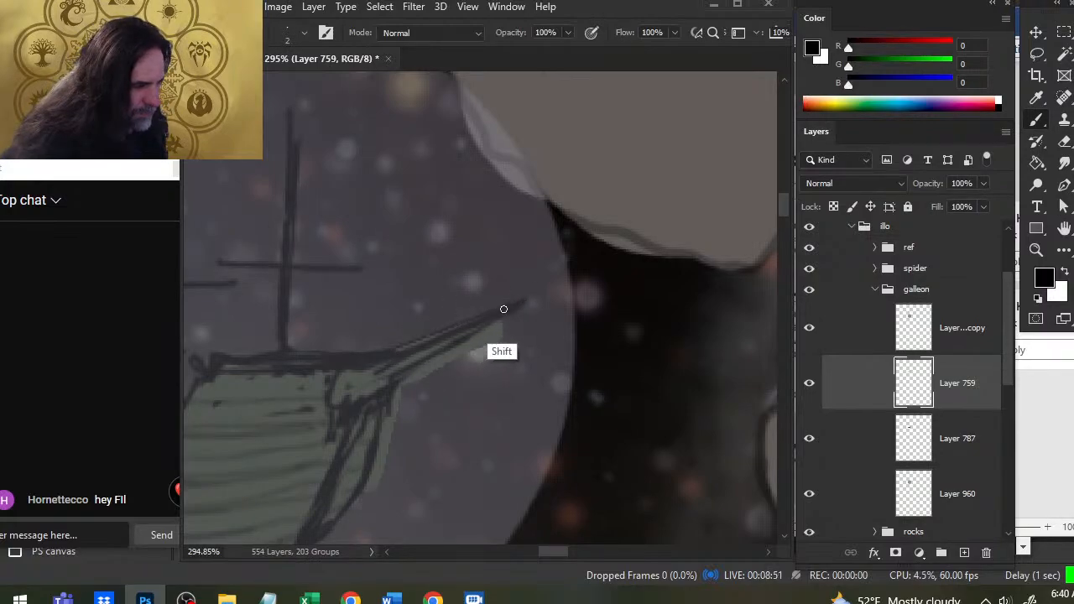
- Erase the rough sketch lines beneath the bowsprit's upper edge with a 3 px eraser
key("e")
key("bracketleft")
key("bracketleft")
key("bracketleft")
key("bracketleft")
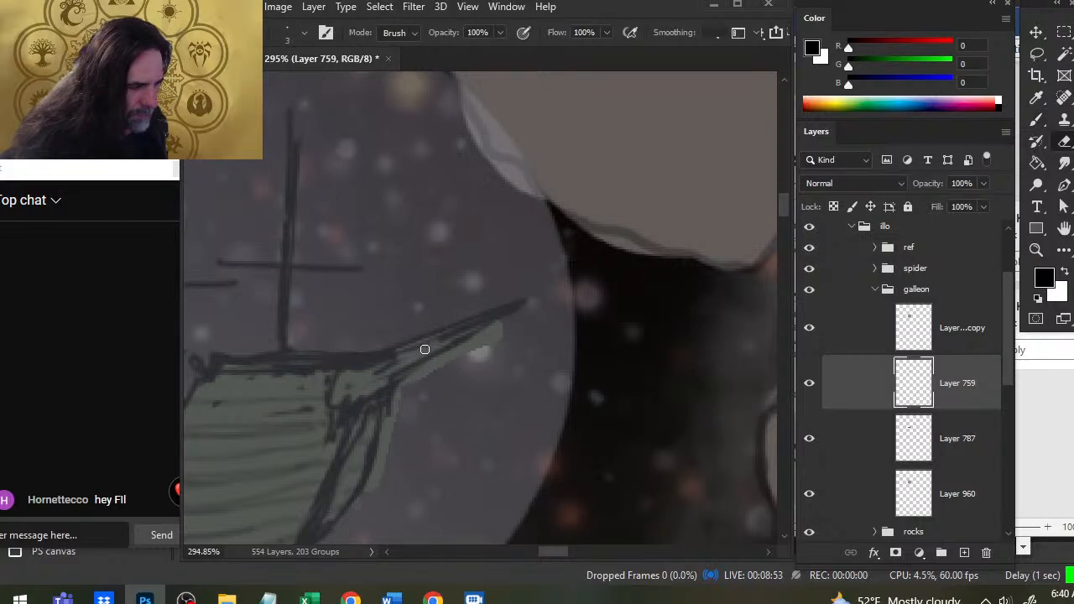
left_click_drag(425, 349, 469, 334)
- Draw a straight black 2 px line from the bow to the bowsprit's tip as its lower edge
key("b")
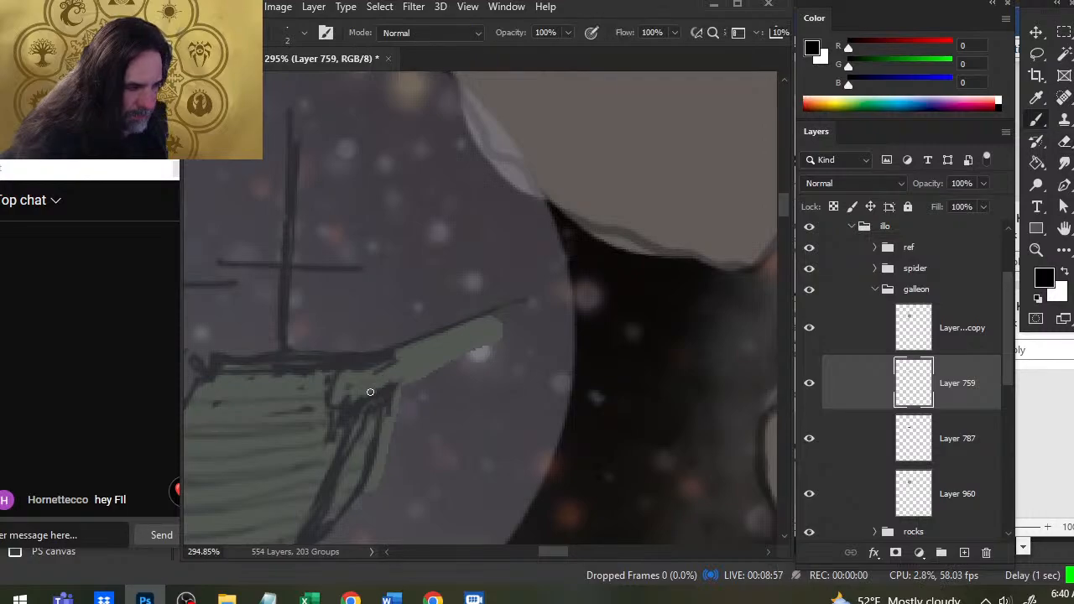
left_click(389, 373)
left_click(528, 304, "shift")
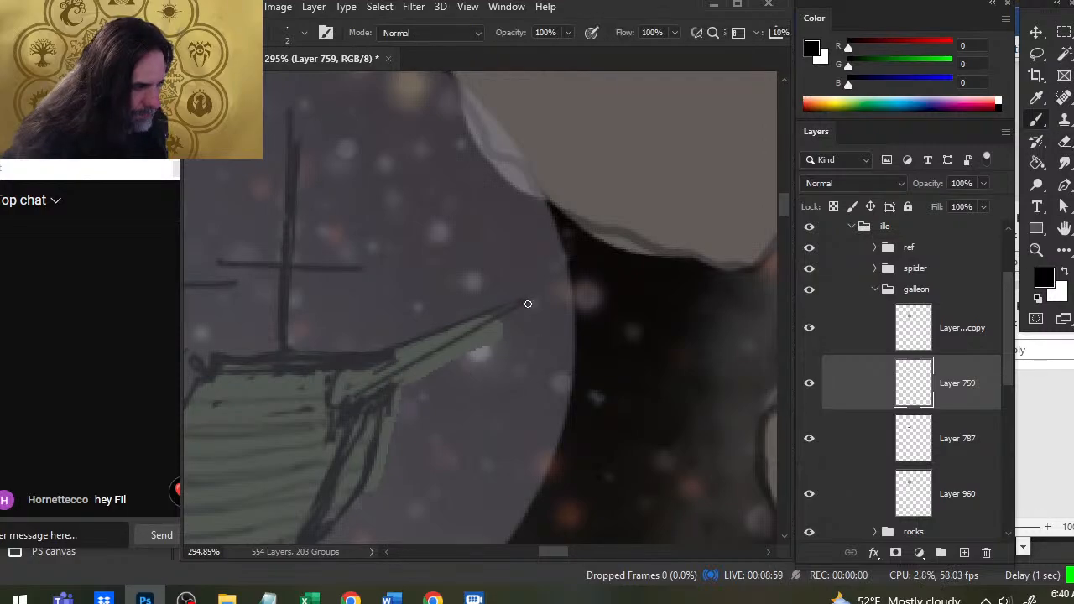
- Erase the lines where the bowsprit meets the hull and redraw its upper edge straight from the foredeck rail to the tip
key("e")
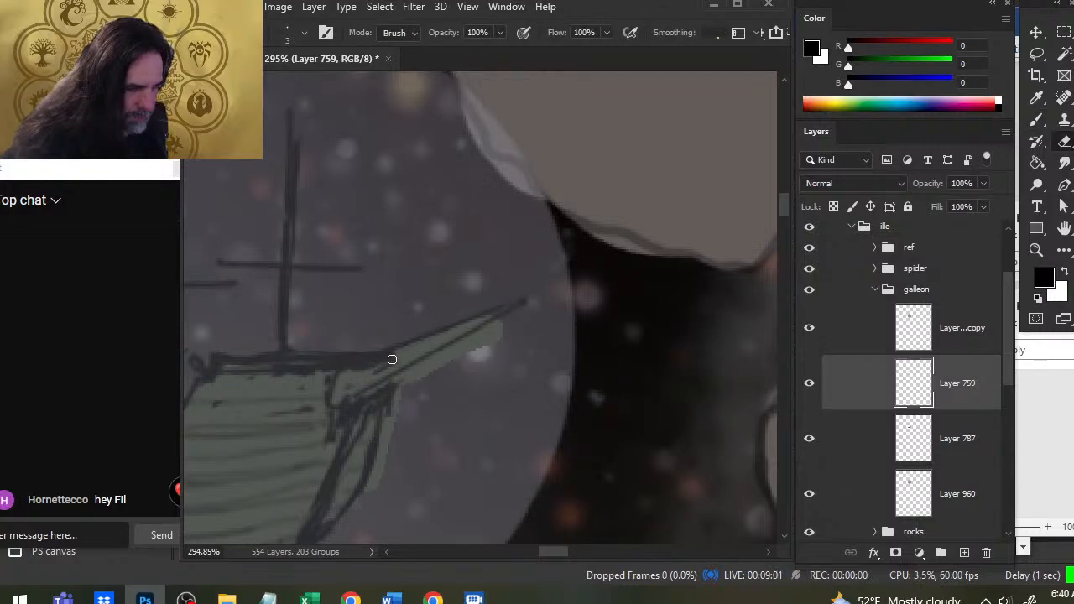
left_click_drag(391, 355, 420, 345)
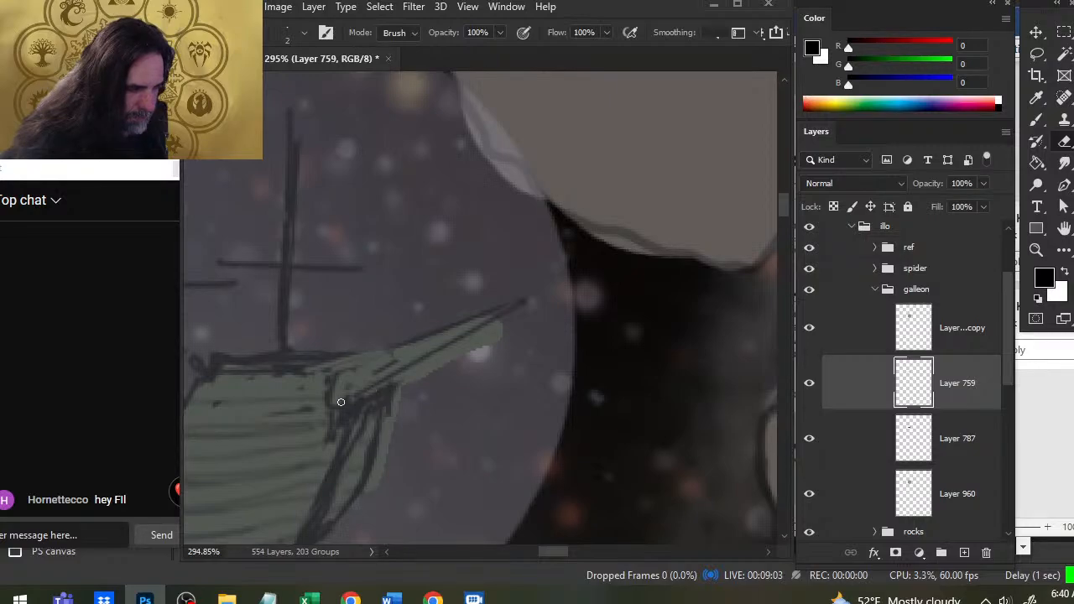
key("b")
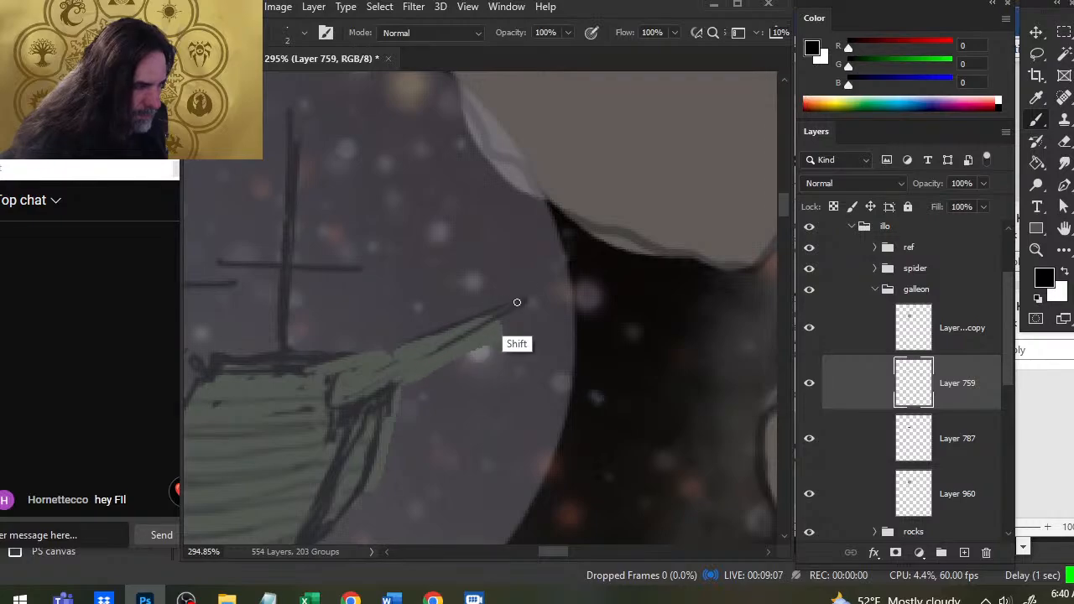
left_click(424, 335, "shift")
left_click_drag(303, 370, 369, 363)
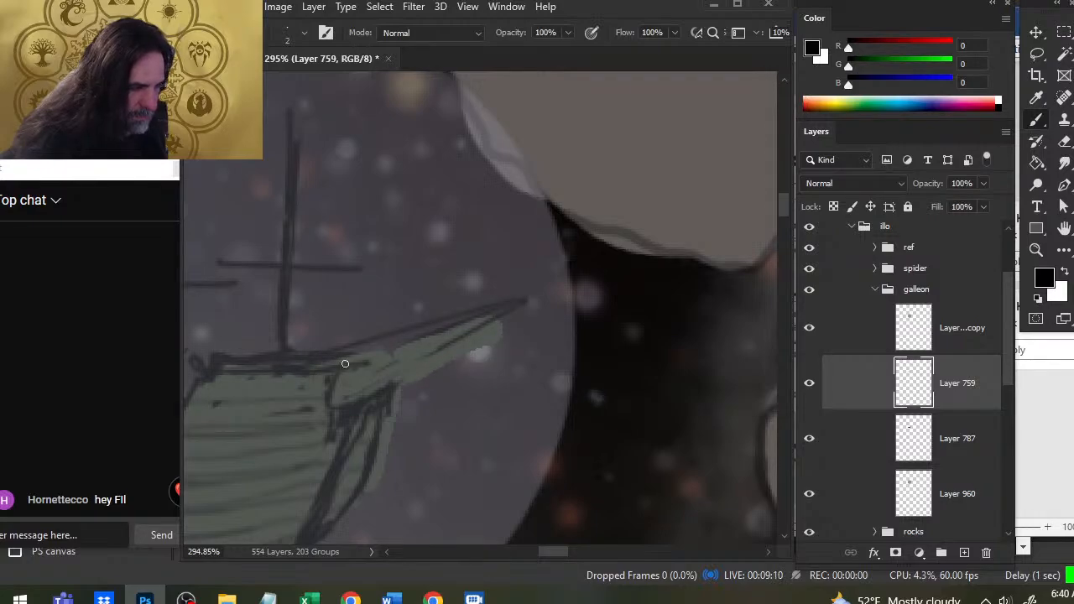
left_click(523, 303, "shift")
- Erase the leftover diagonal line across the green area below the narrowed bowsprit
key("e")
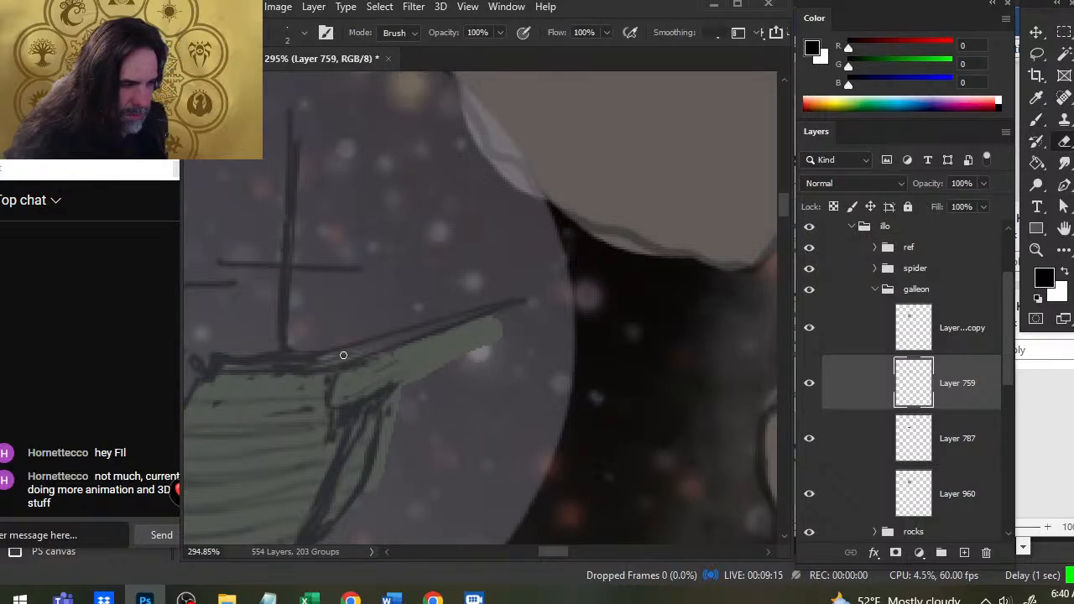
key("b")
mouse_move(331, 352)
left_mouse_down()
mouse_move(472, 385)
mouse_move(467, 375)
left_mouse_up()
- Clean up the lines at the front of the bow and redraw its black outline below the bowsprit
key("e")
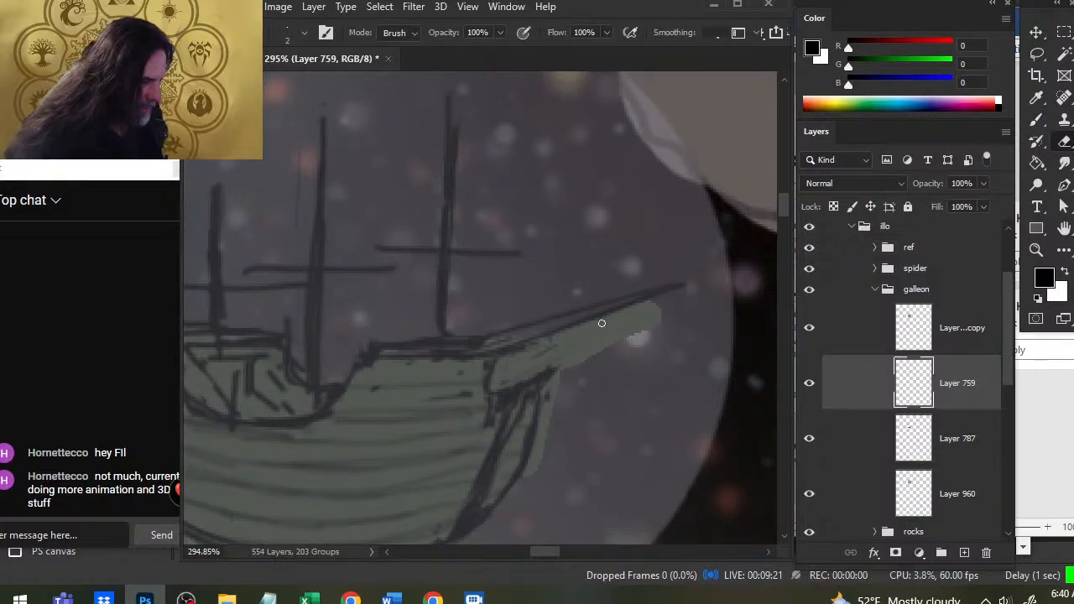
mouse_move(554, 369)
left_mouse_down()
mouse_move(544, 381)
mouse_move(546, 341)
mouse_move(537, 427)
left_mouse_up()
key("b")
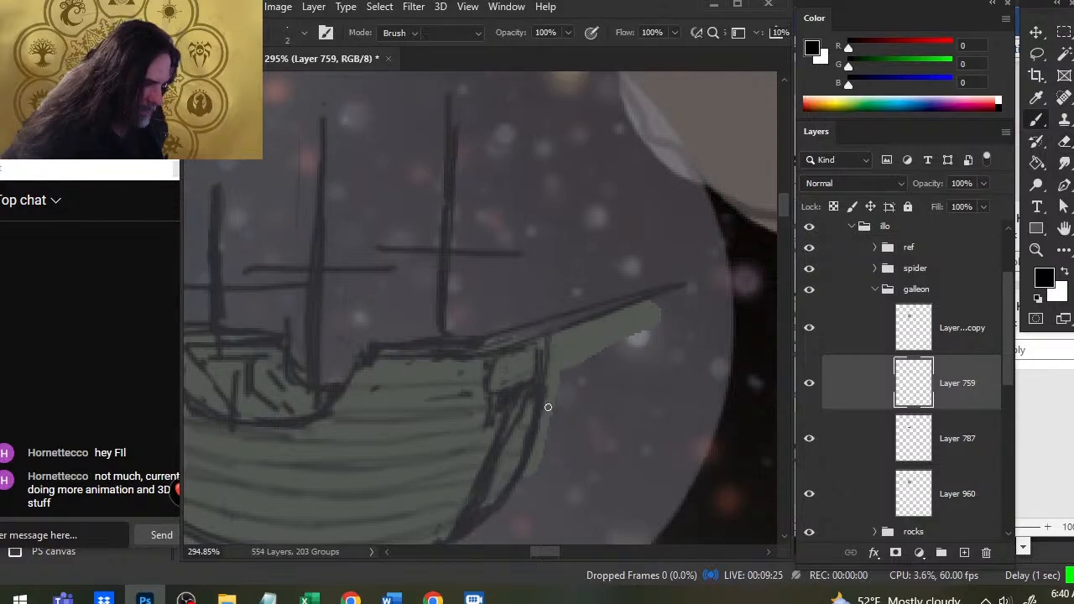
key("e")
- Select the bowsprit's lines with a freehand outline and shift them slightly forward from the hull
key("l")
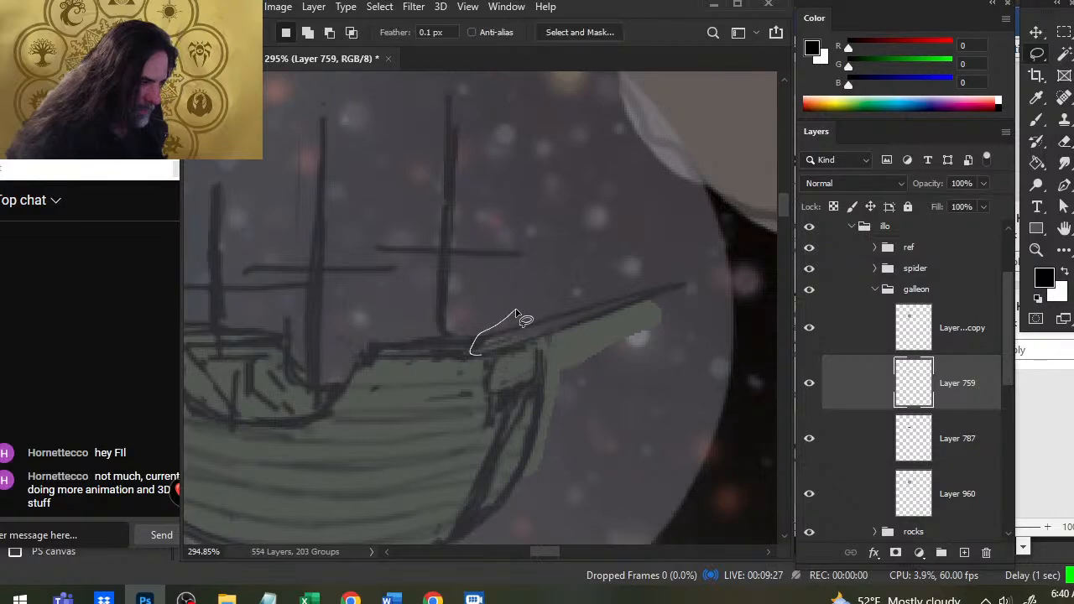
mouse_move(516, 313)
left_mouse_down()
mouse_move(715, 294)
mouse_move(521, 311)
mouse_move(593, 330)
left_mouse_up()
key("v")
key("l")
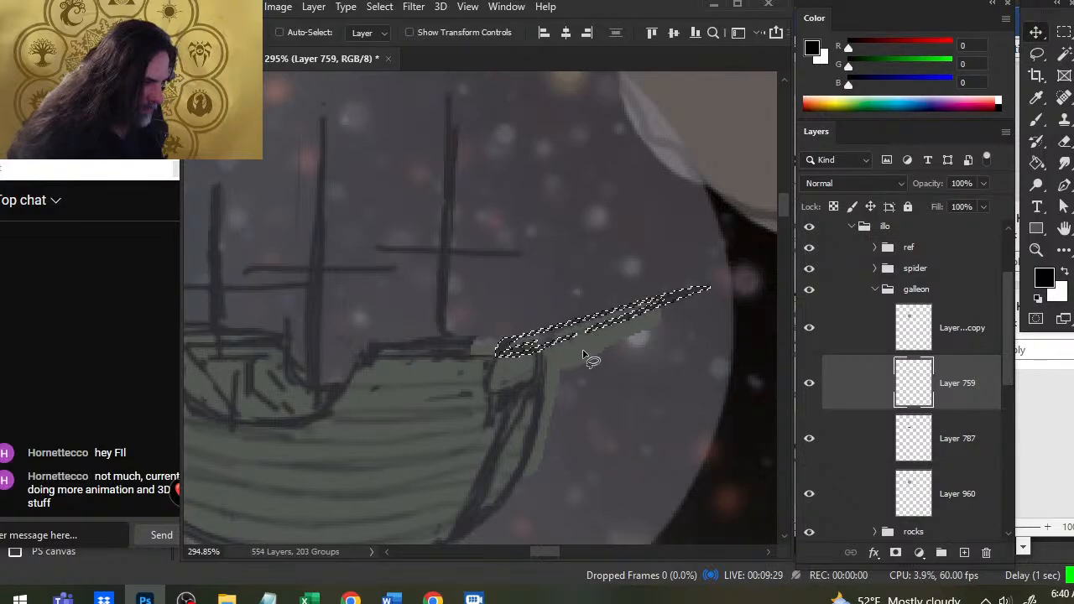
- Deselect the bowsprit and erase the stray lines under the foredeck rail, touching up the foremast's base
key("ctrl+d")
key("b")
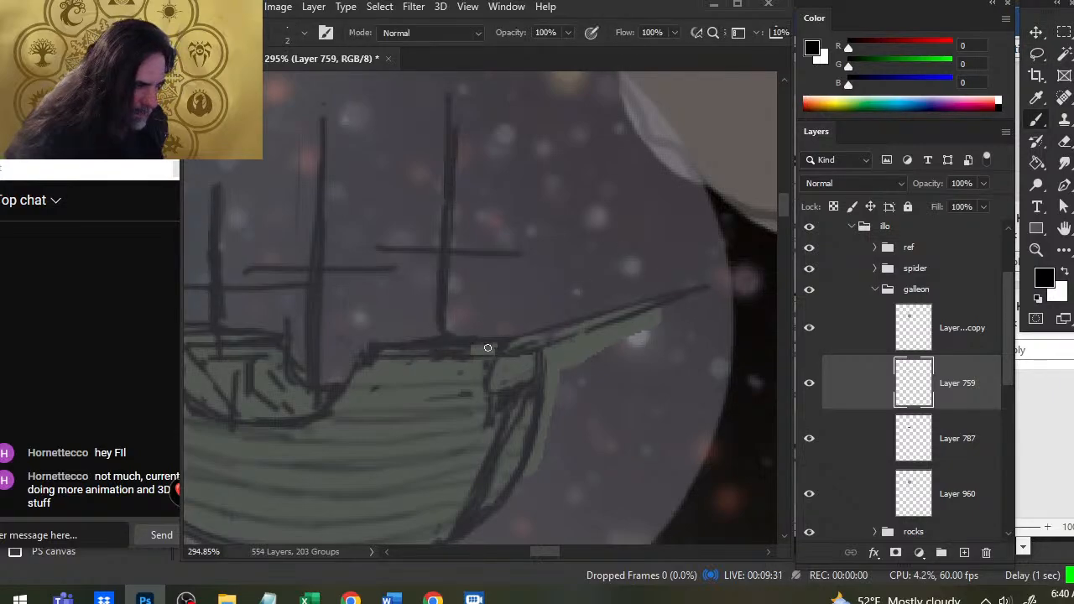
key("e")
left_click_drag(418, 351, 485, 350)
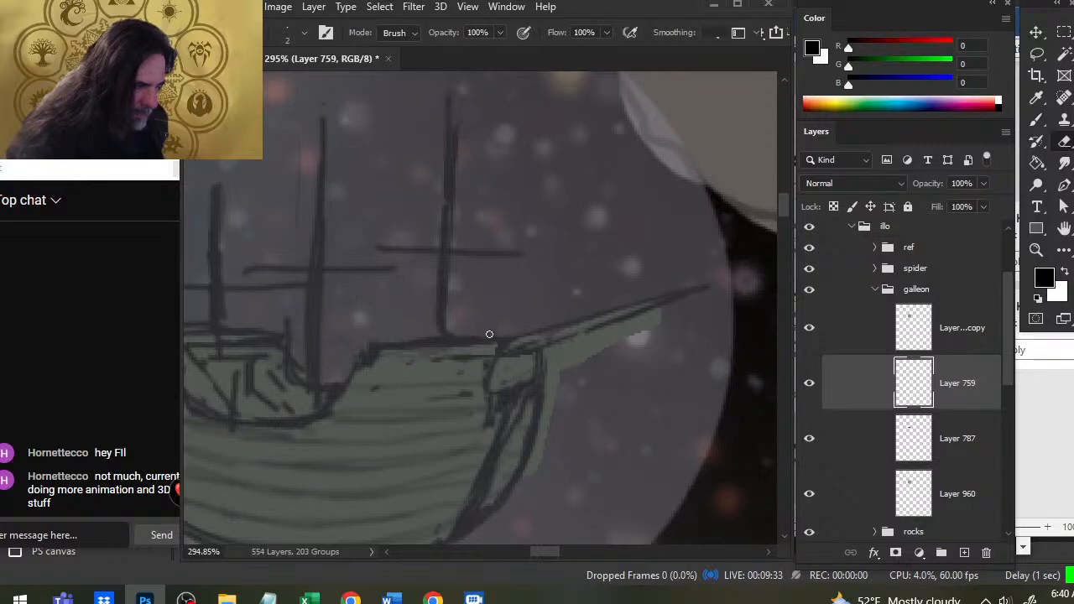
key("b")
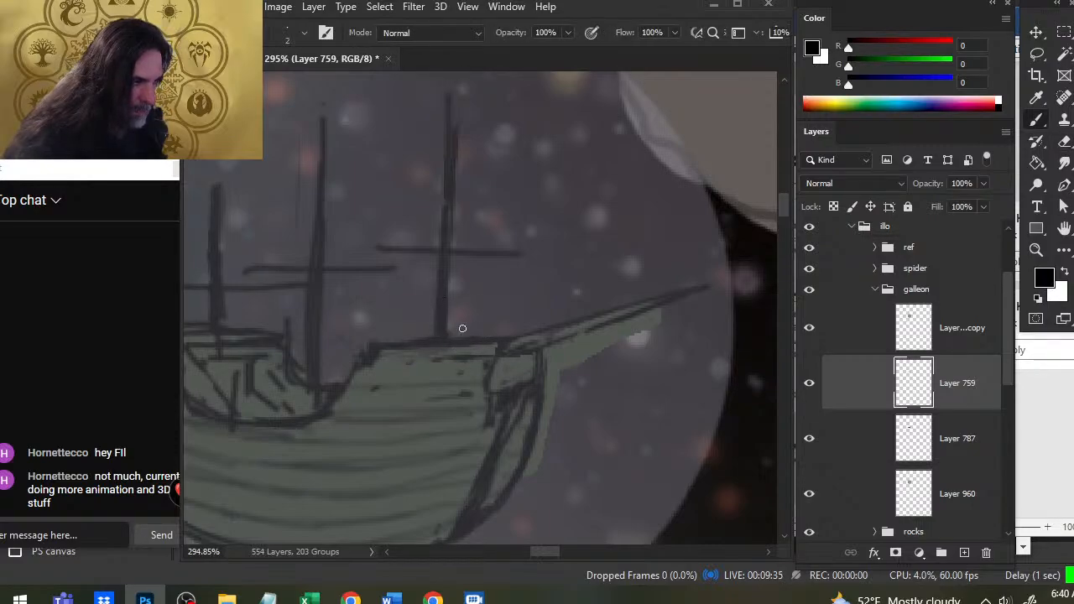
key("e")
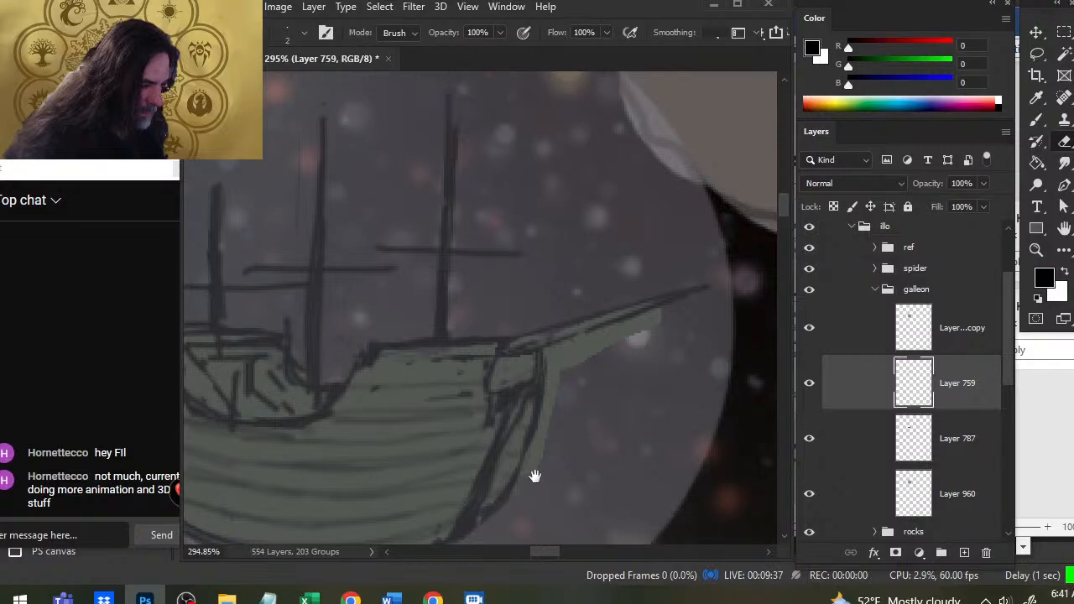
- Erase the excess green fill below the bowsprit and ahead of the bow on Layer 787 with an enlarged eraser
left_click_drag(536, 476, 563, 324)
key("z")
left_click_drag(518, 361, 506, 402)
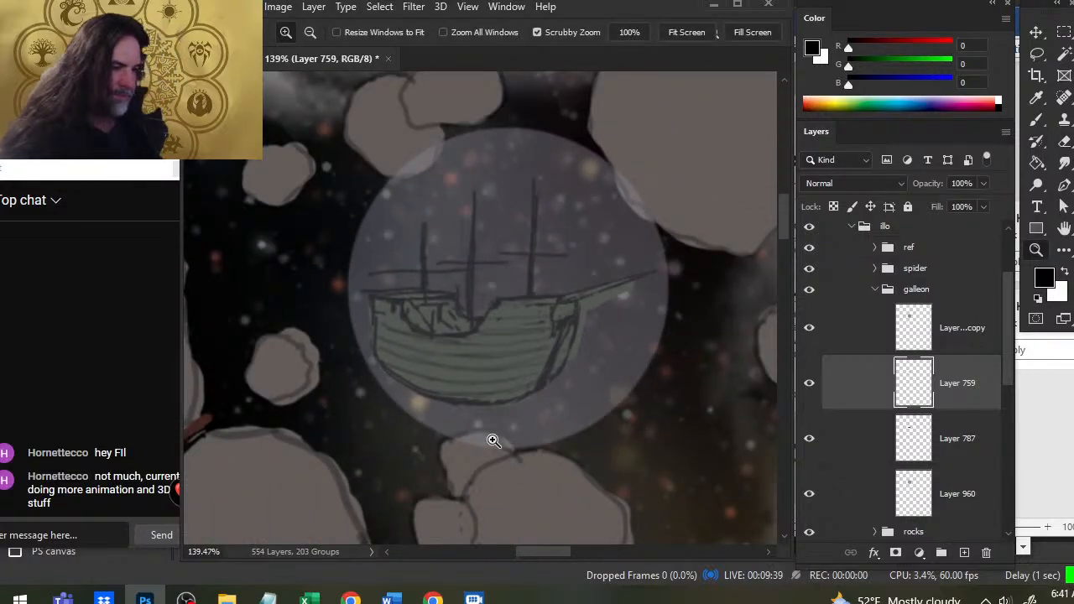
left_click(881, 424)
key("e")
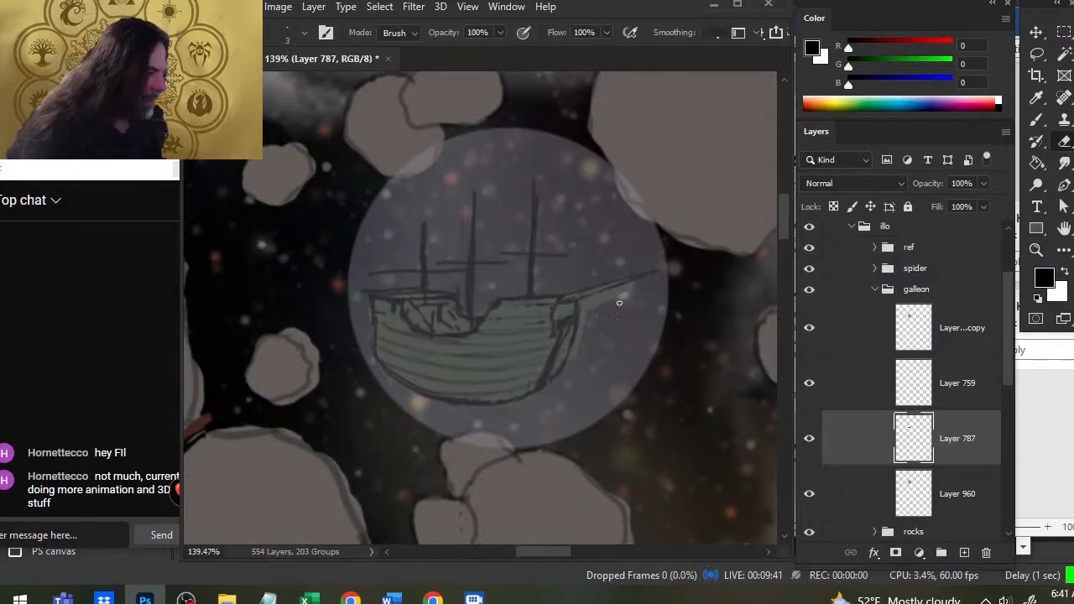
key("bracketright")
key("bracketright")
key("bracketright")
key("bracketright")
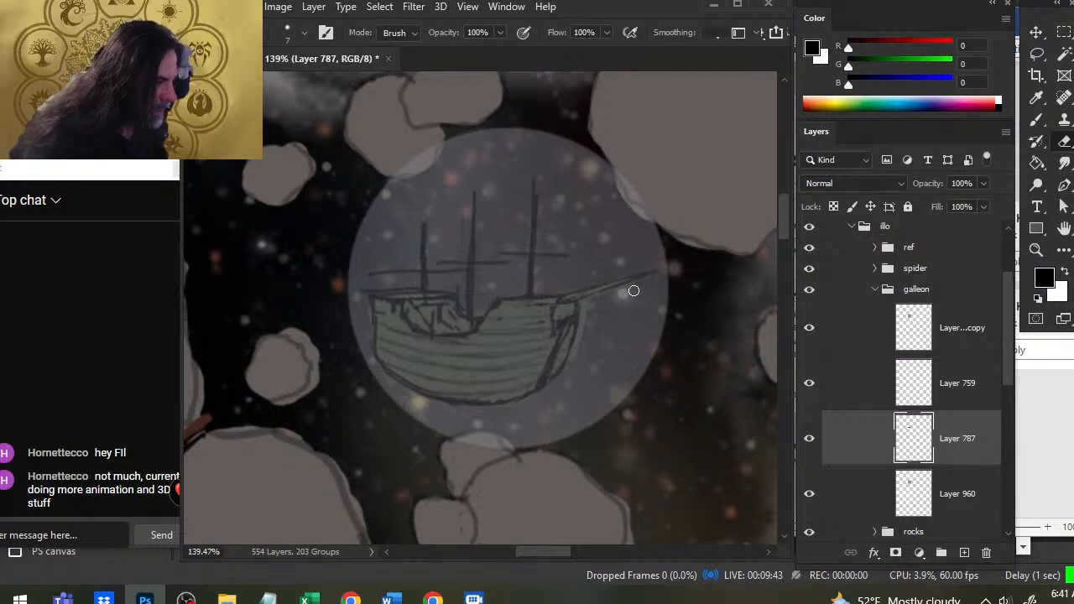
key("b")
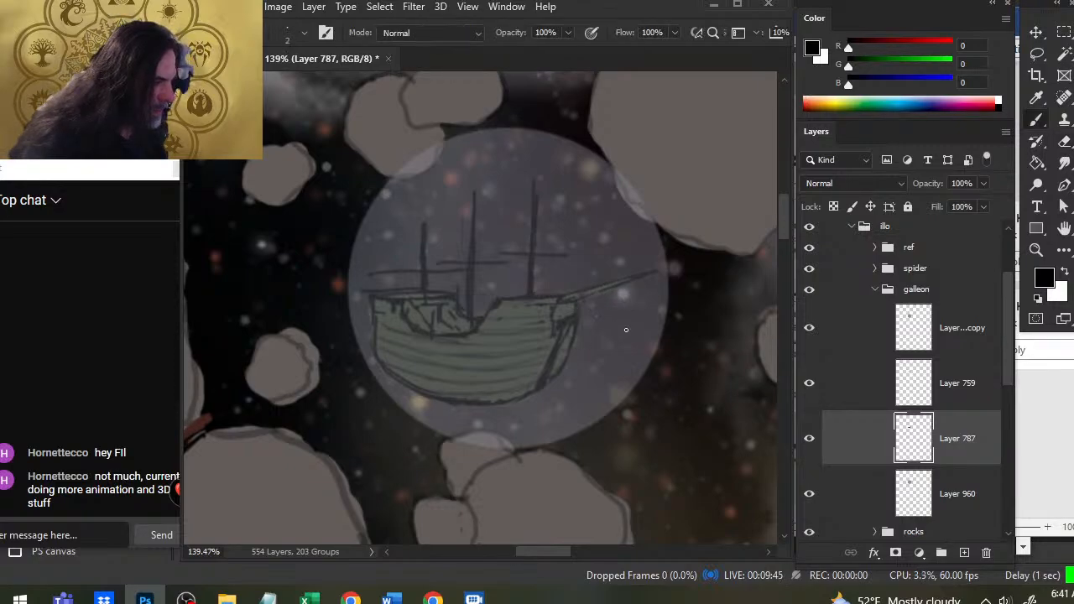
- Erase the bow's outer line on Layer 759, redraw the outline closer to the hull, and shorten the bowsprit's tip
left_click(859, 384)
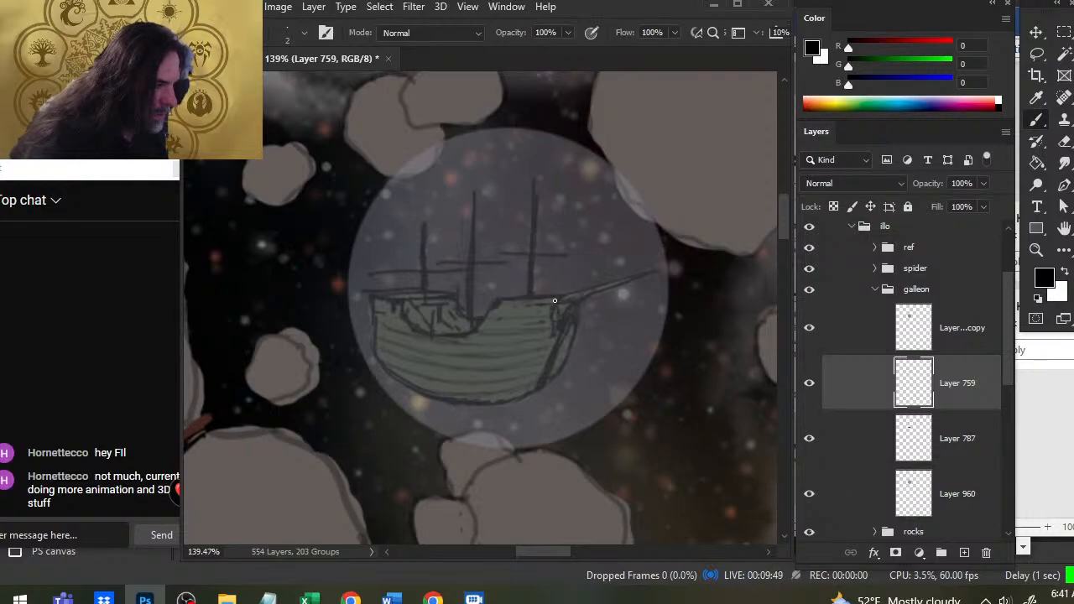
key("e")
left_click_drag(581, 314, 562, 373)
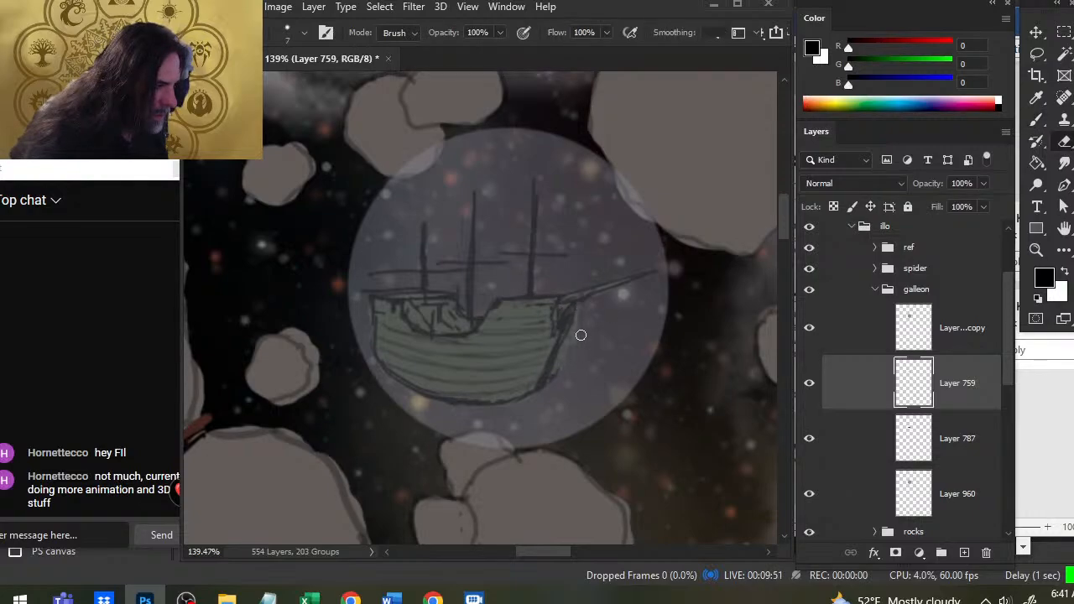
key("b")
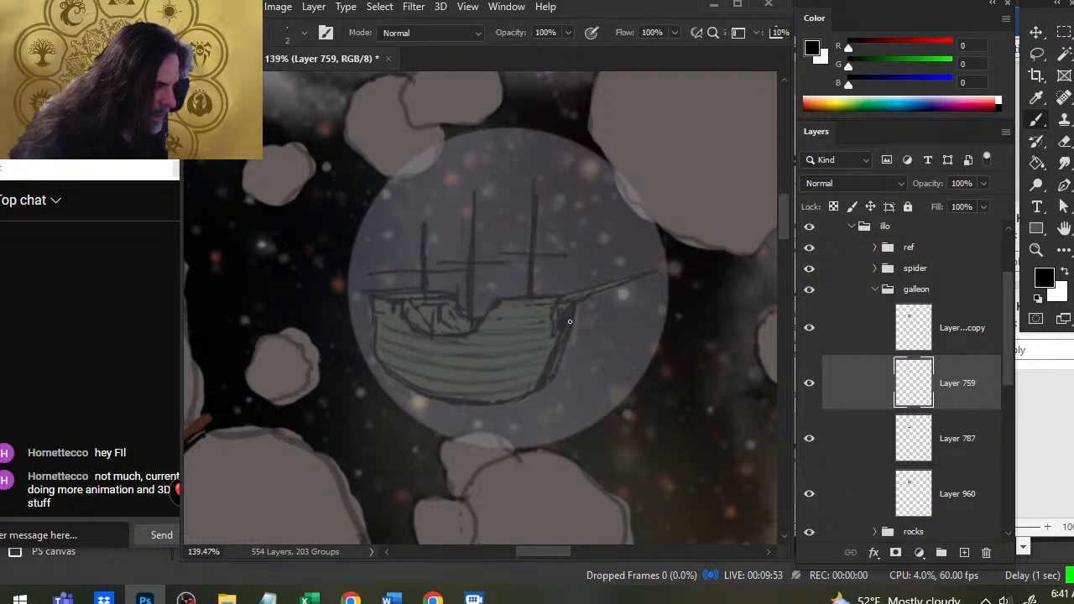
key("e")
left_click_drag(564, 360, 544, 388)
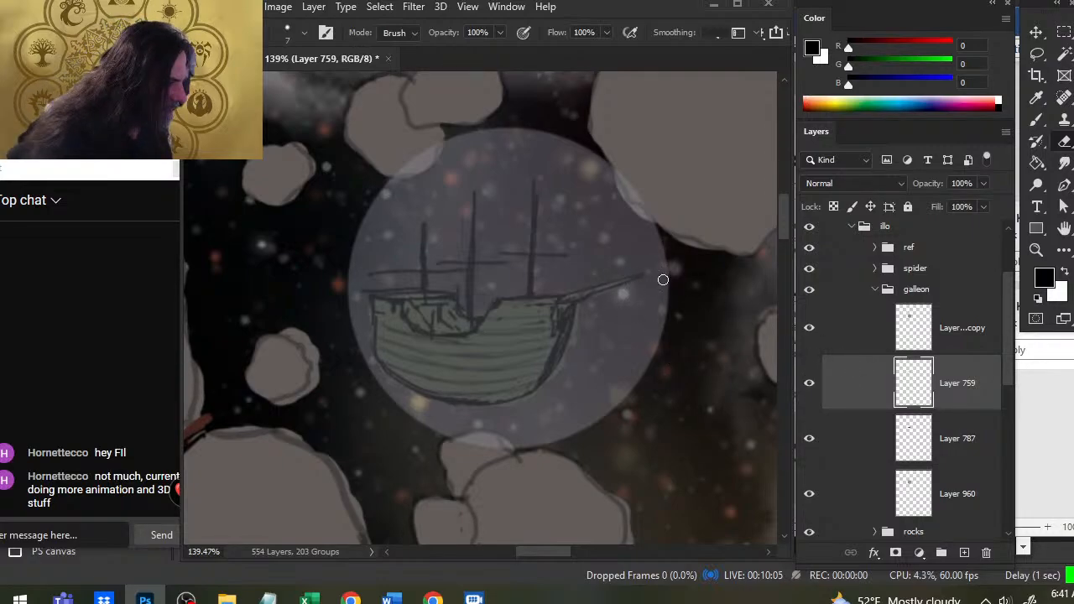
- Select Layers 759 and 787 together and move the galleon slightly forward and up inside the air bubble
left_click(852, 458)
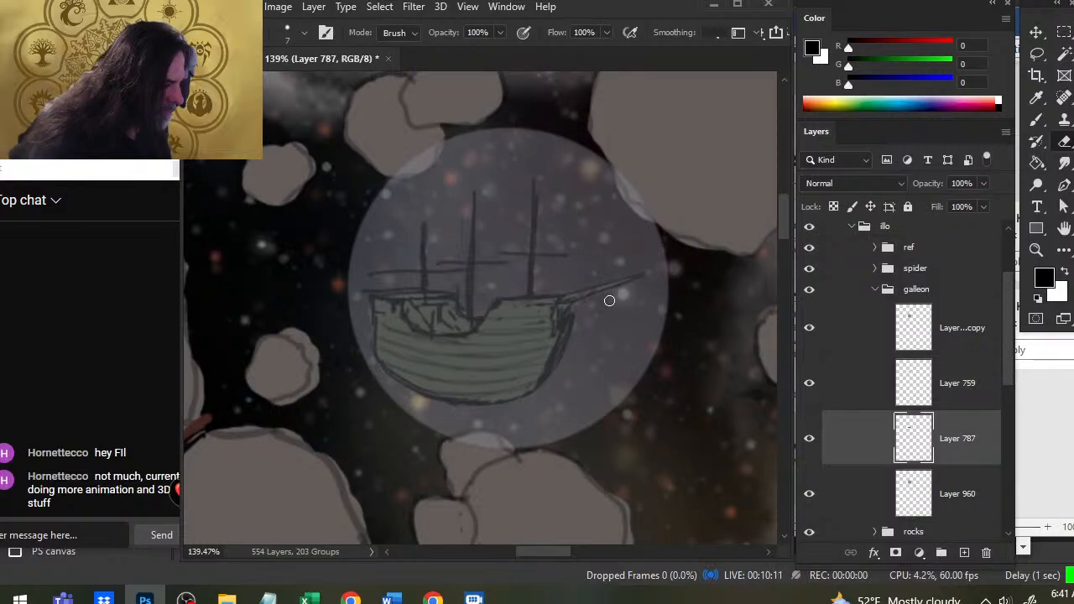
left_click(860, 392, "ctrl")
mouse_move(522, 354)
left_mouse_down()
mouse_move(532, 396)
mouse_move(542, 394)
left_mouse_up()
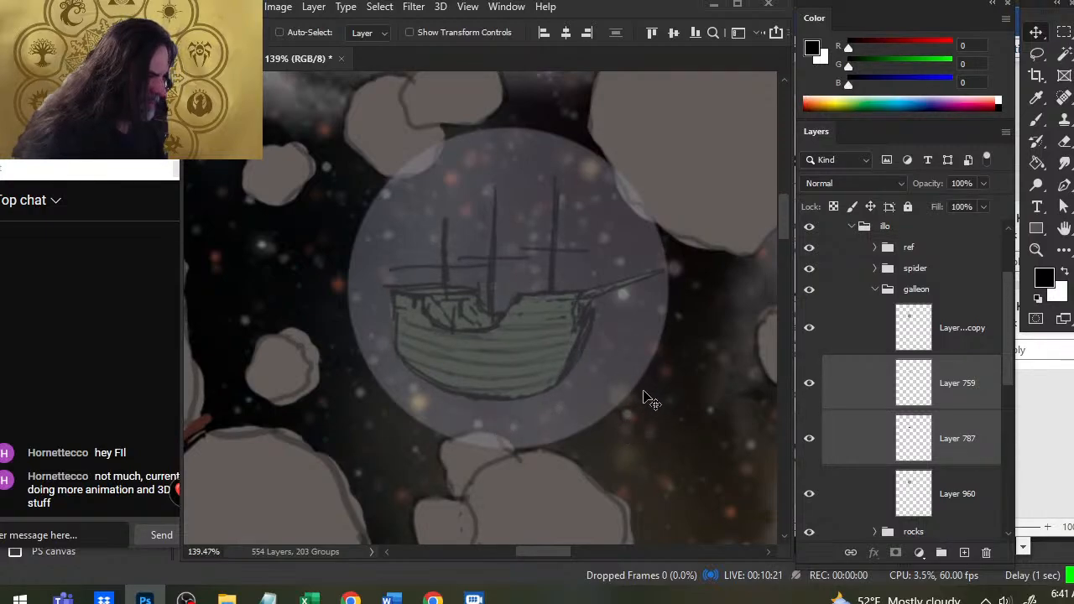
key("z")
left_click_drag(571, 412, 538, 393)
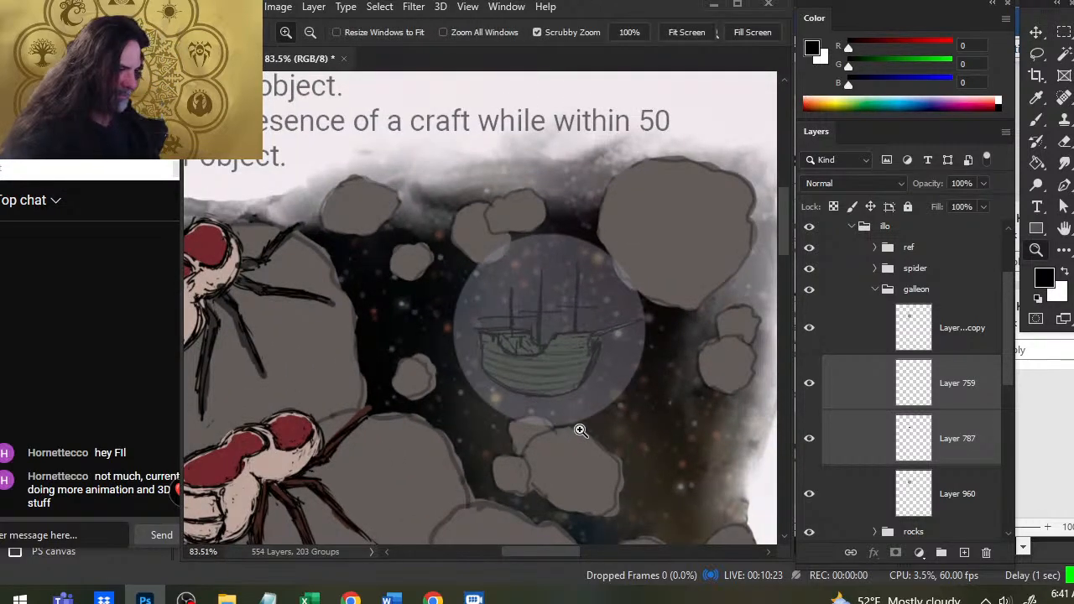
key("v")
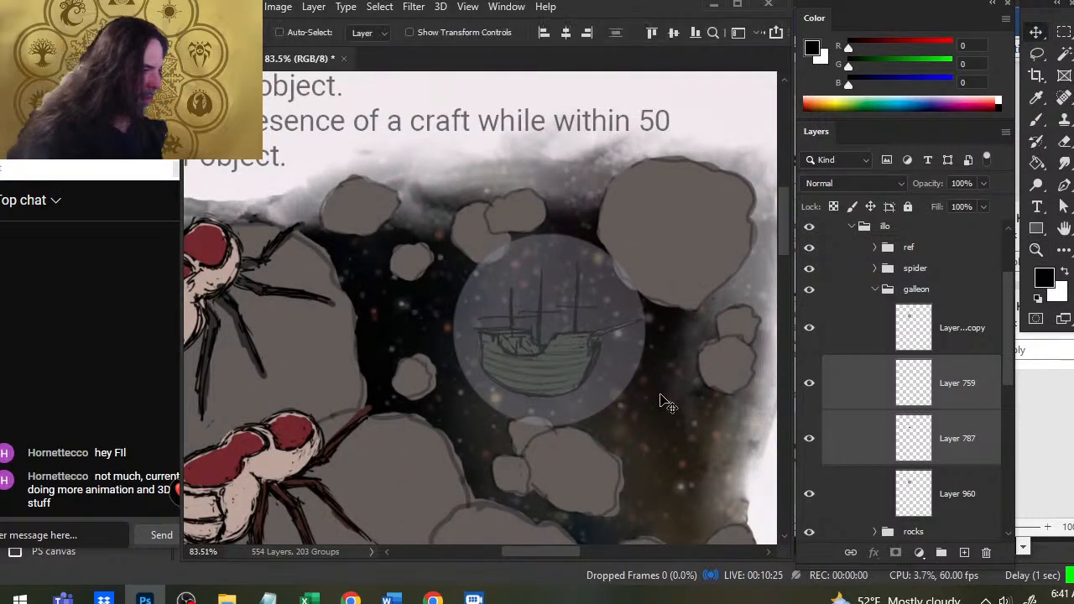
left_click_drag(669, 402, 664, 395)
- Trim the bowsprit's tip to stay inside the air bubble and clean up the bow's lines and green fill
left_click(851, 407)
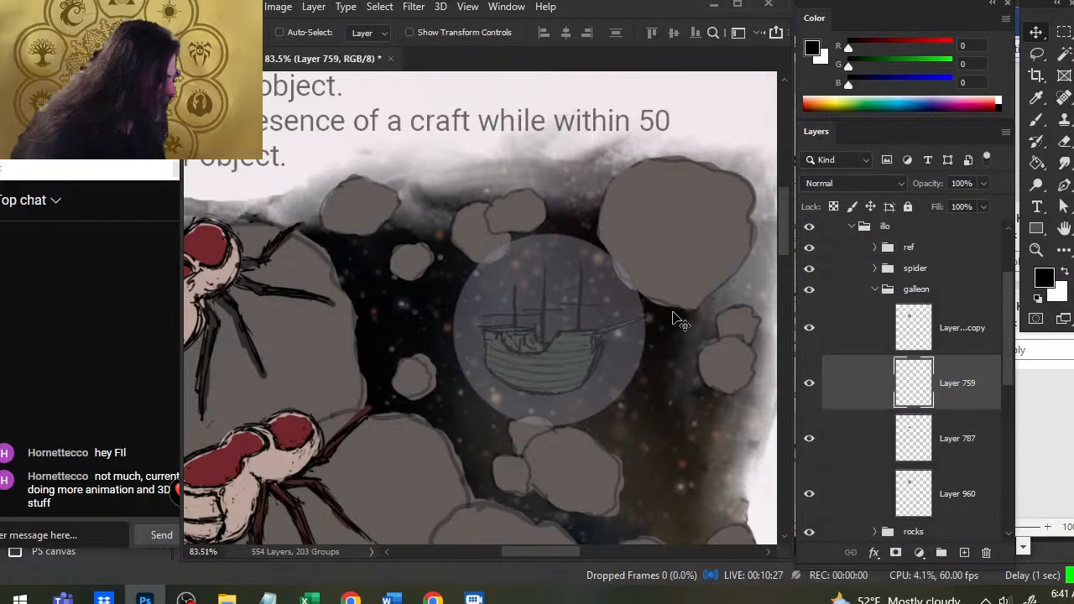
key("e")
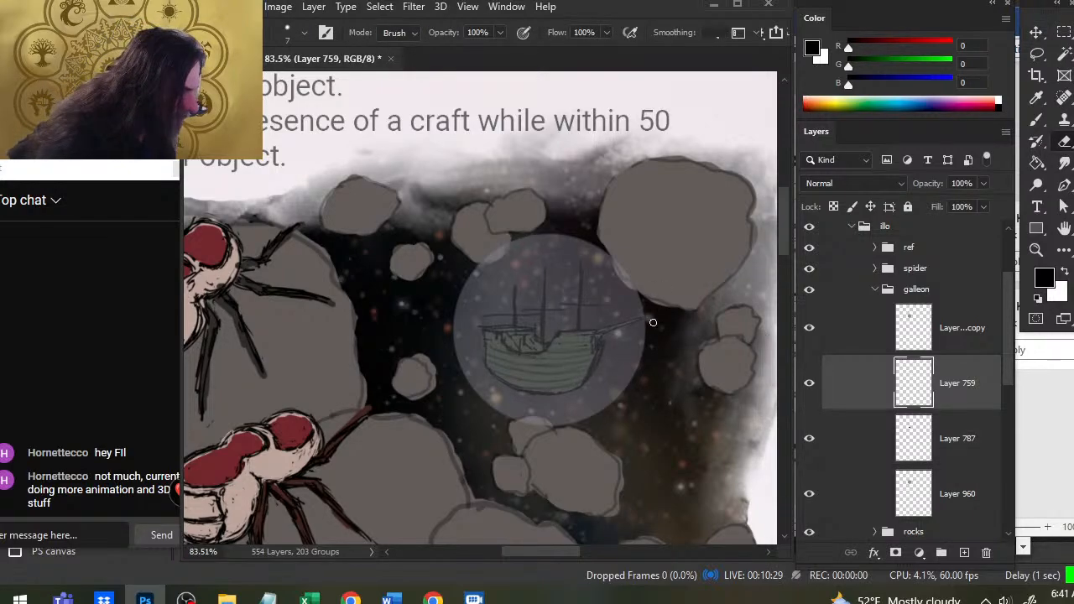
key("ctrl+space")
left_click_drag(641, 331, 746, 342)
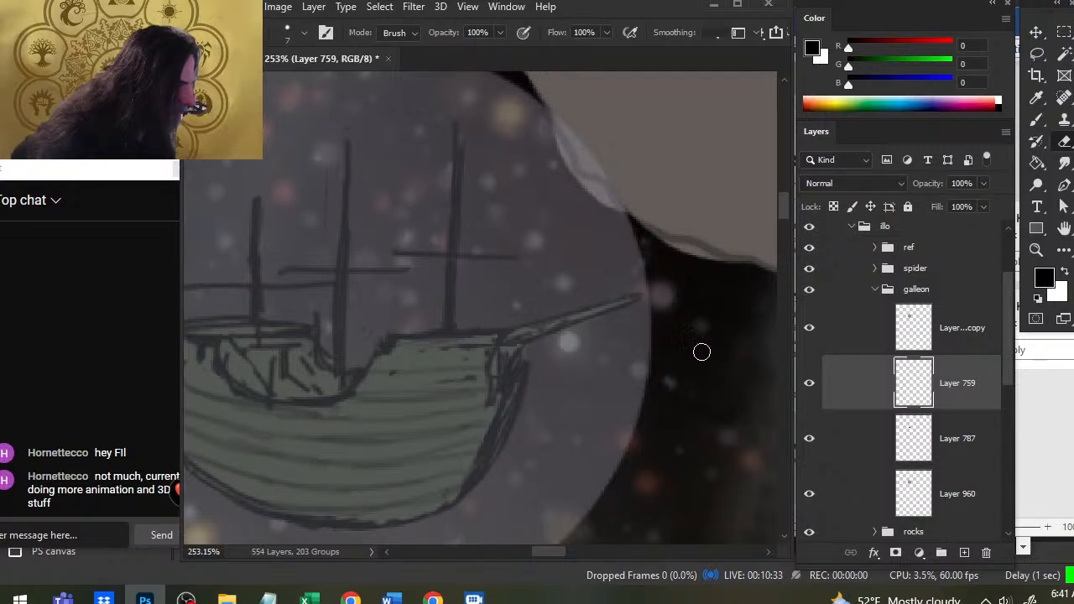
left_click(839, 332)
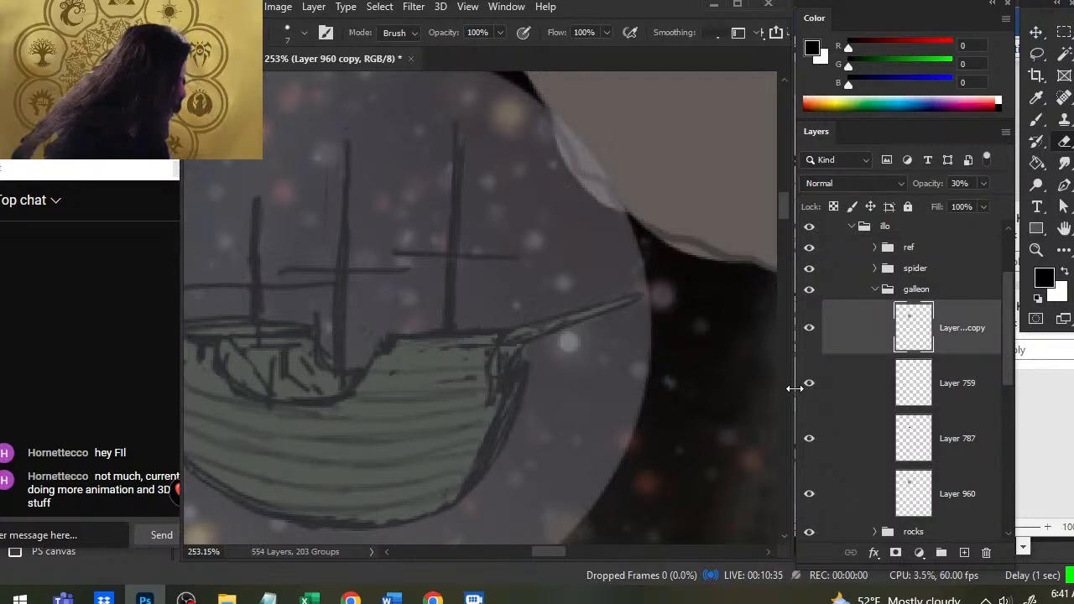
left_click(833, 437)
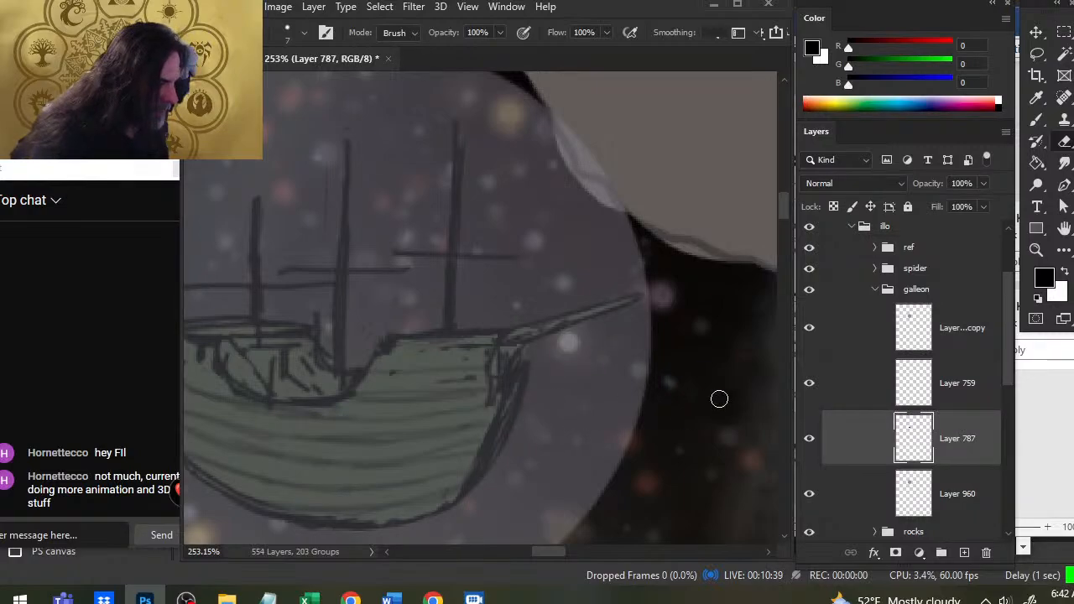
left_click(827, 384)
key("b")
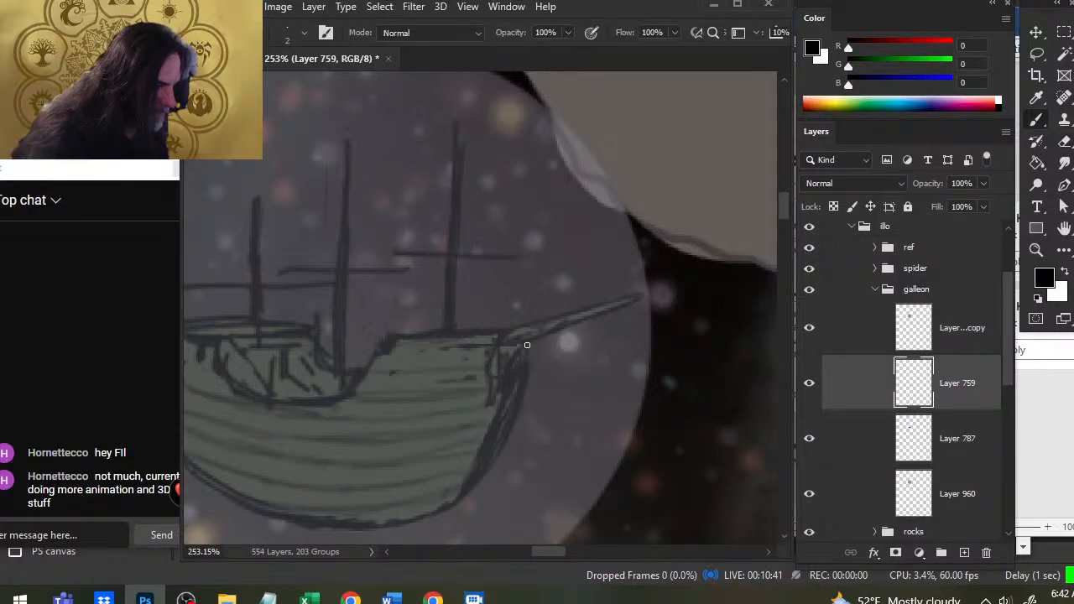
- Smudge the green hull fill near the bow on Layer 787 with a size 20 brush at 100% strength
left_click(857, 431)
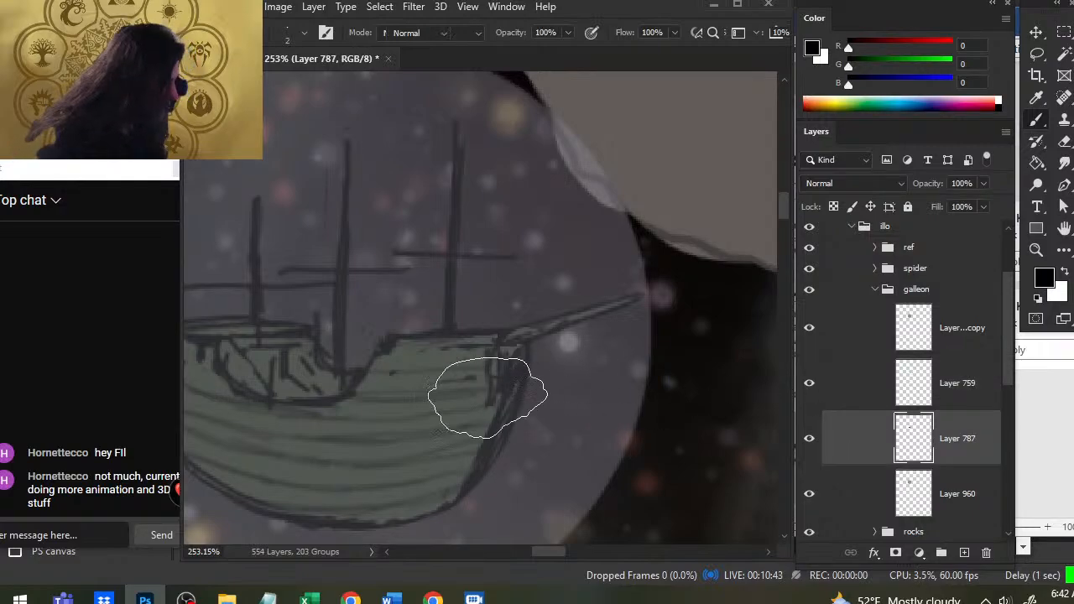
key("r")
key("bracketleft")
key("bracketleft")
key("bracketleft")
key("bracketleft")
key("bracketleft")
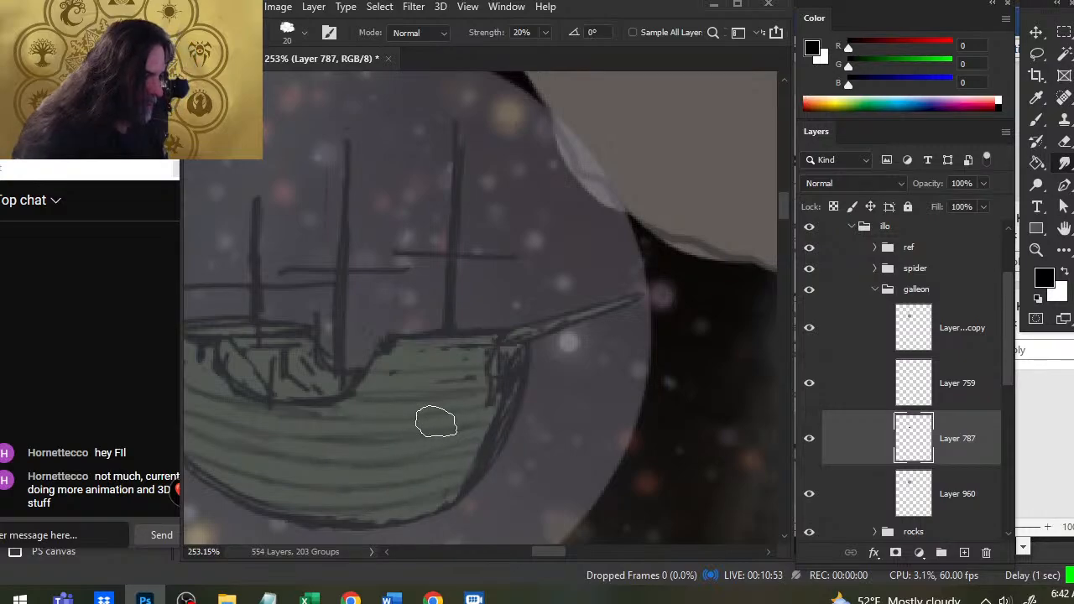
key("0")
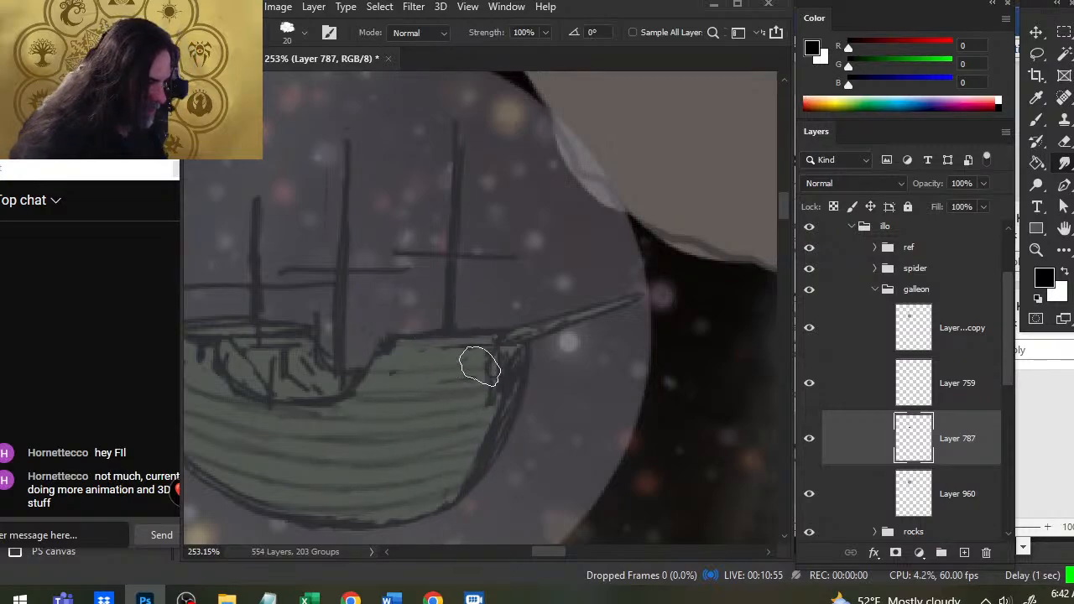
mouse_move(445, 382)
left_mouse_down()
mouse_move(488, 364)
mouse_move(490, 380)
mouse_move(445, 382)
mouse_move(499, 408)
mouse_move(499, 380)
mouse_move(470, 430)
left_mouse_up()
key("b")
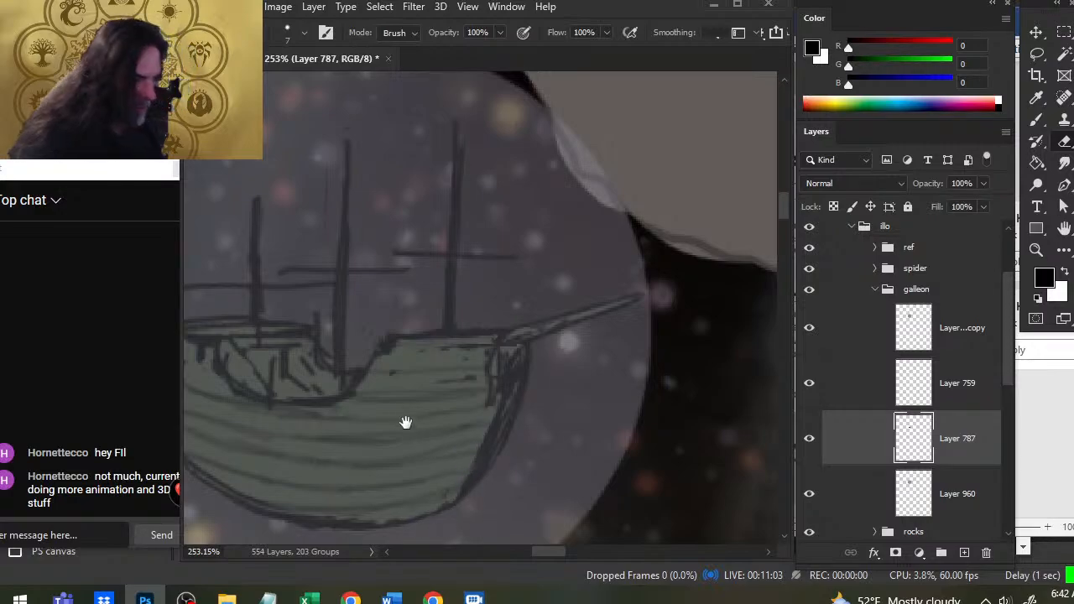
- Erase the end of the stern rail line that overhangs the hull on Layer 759
left_click_drag(406, 424, 610, 336)
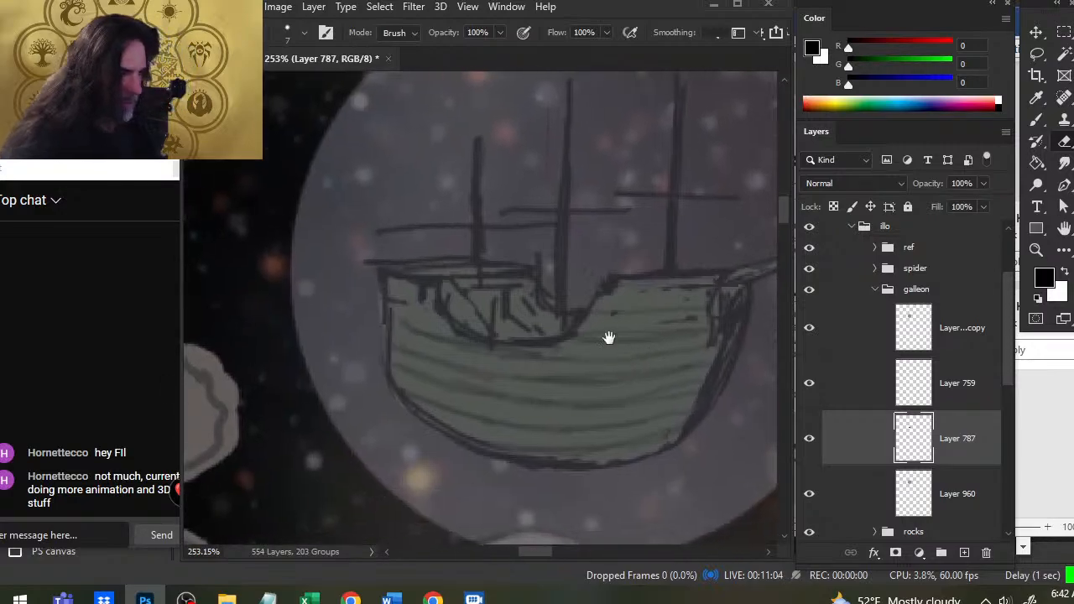
left_click(862, 392)
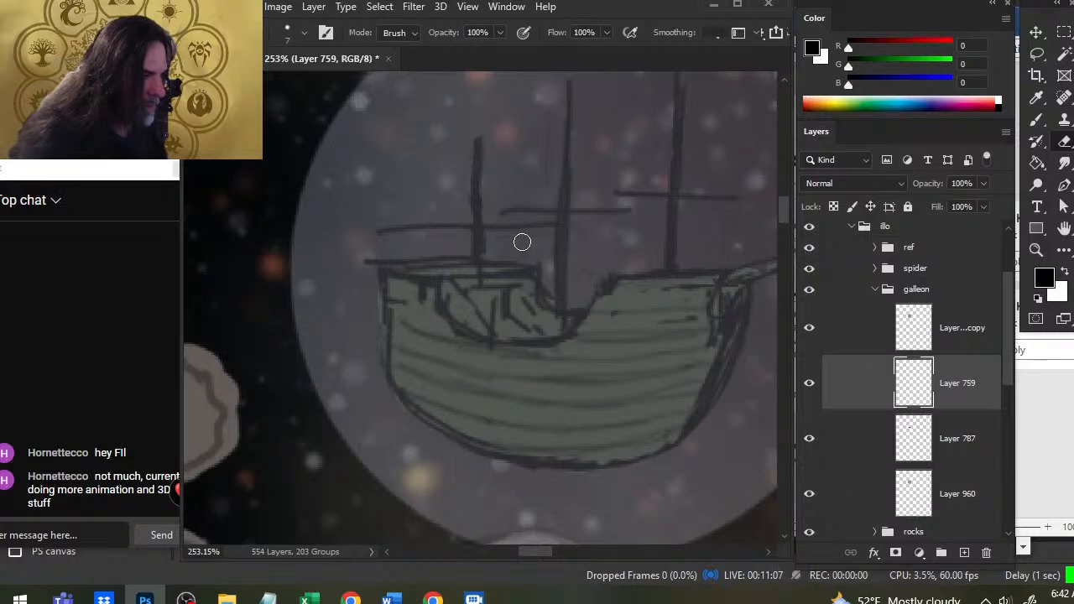
left_click_drag(365, 262, 369, 264)
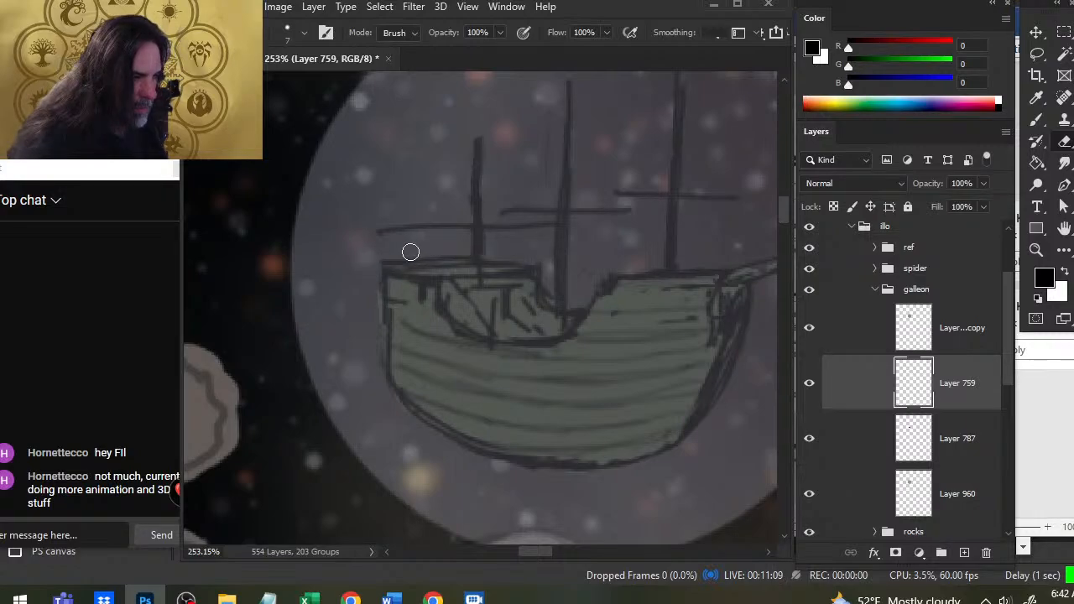
- Redraw the sterncastle with an overhanging rear outline and a curved rail around its open deck
key("b")
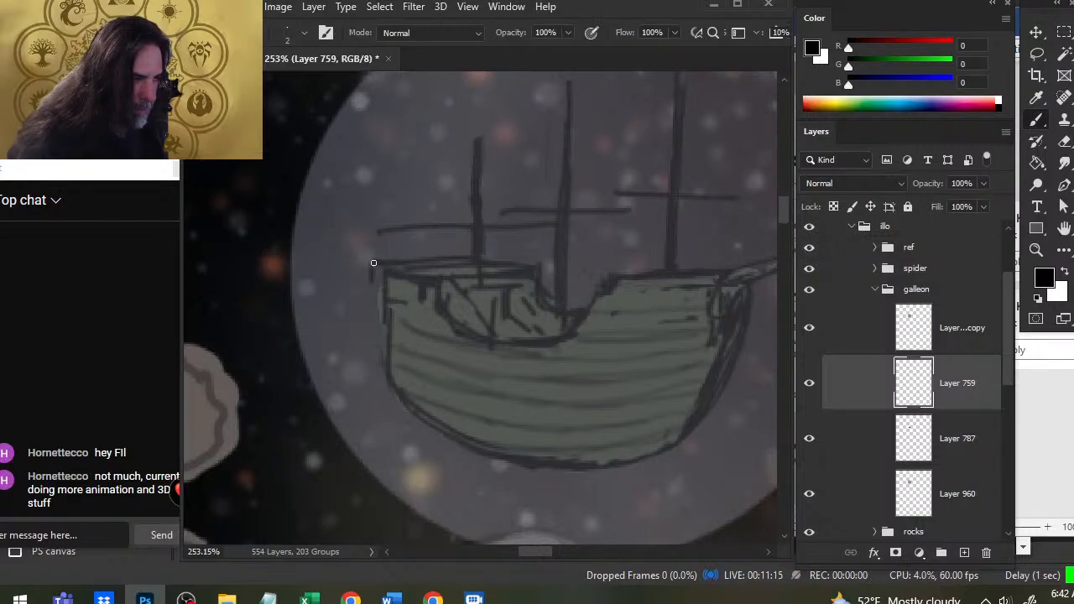
mouse_move(373, 263)
left_mouse_down()
mouse_move(383, 317)
mouse_move(436, 335)
left_mouse_up()
mouse_move(429, 286)
left_mouse_down()
mouse_move(432, 328)
mouse_move(385, 280)
mouse_move(450, 269)
mouse_move(515, 281)
mouse_move(506, 281)
left_mouse_up()
key("e")
key("b")
key("e")
key("b")
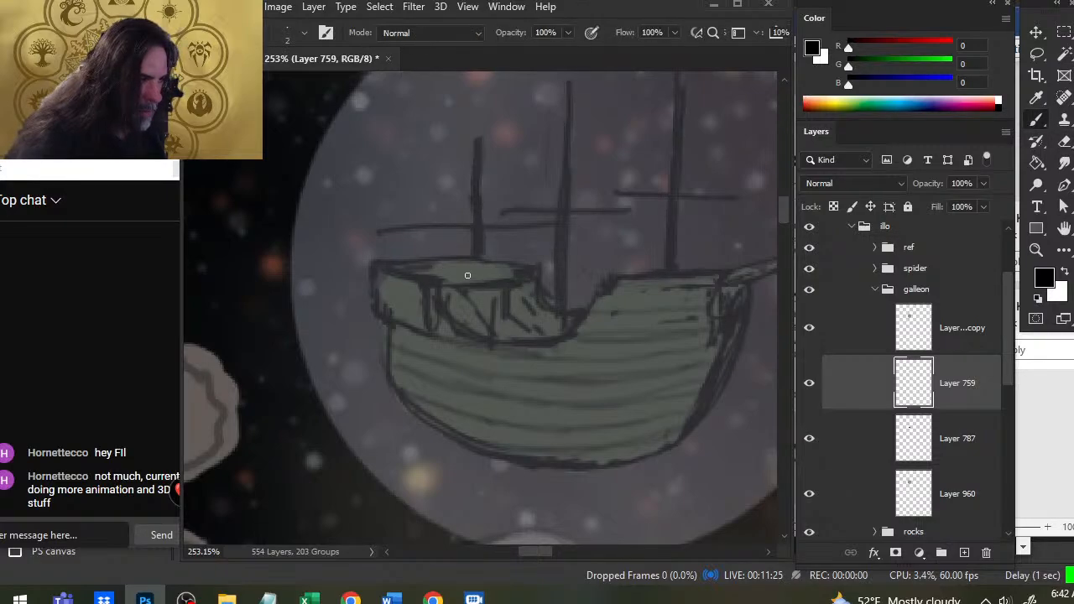
- Thicken the aft mast, bring its base down onto the stern deck, and extend its top slightly
left_click_drag(473, 214, 479, 275)
left_click_drag(482, 189, 479, 238)
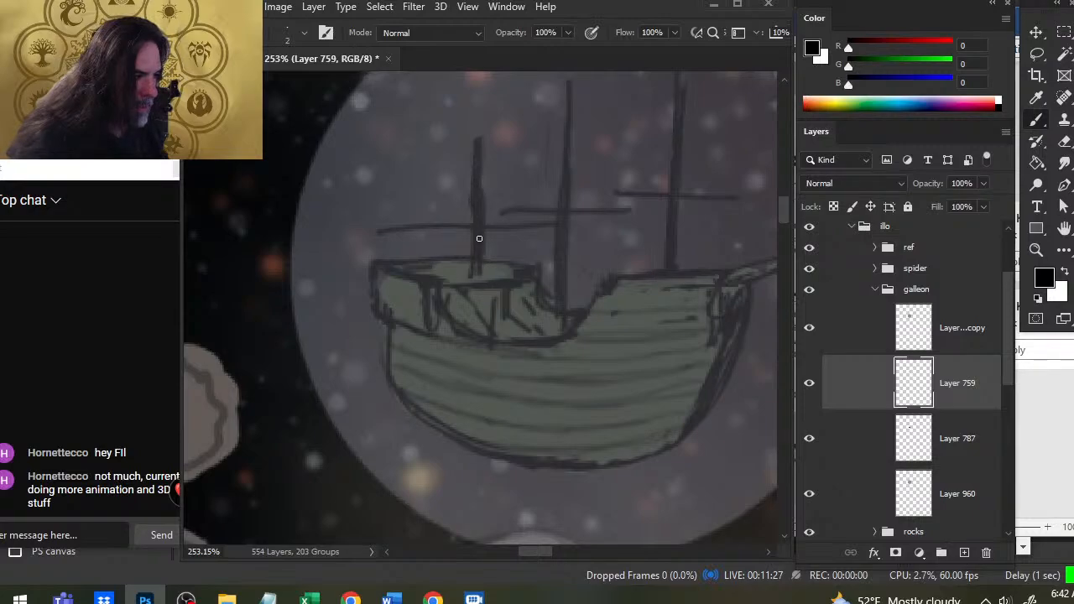
left_click_drag(481, 123, 476, 242)
left_click_drag(482, 205, 483, 123)
- Erase the horizontal yard crossing the aft mast on both sides
key("e")
left_click_drag(436, 226, 370, 230)
left_click_drag(546, 228, 494, 227)
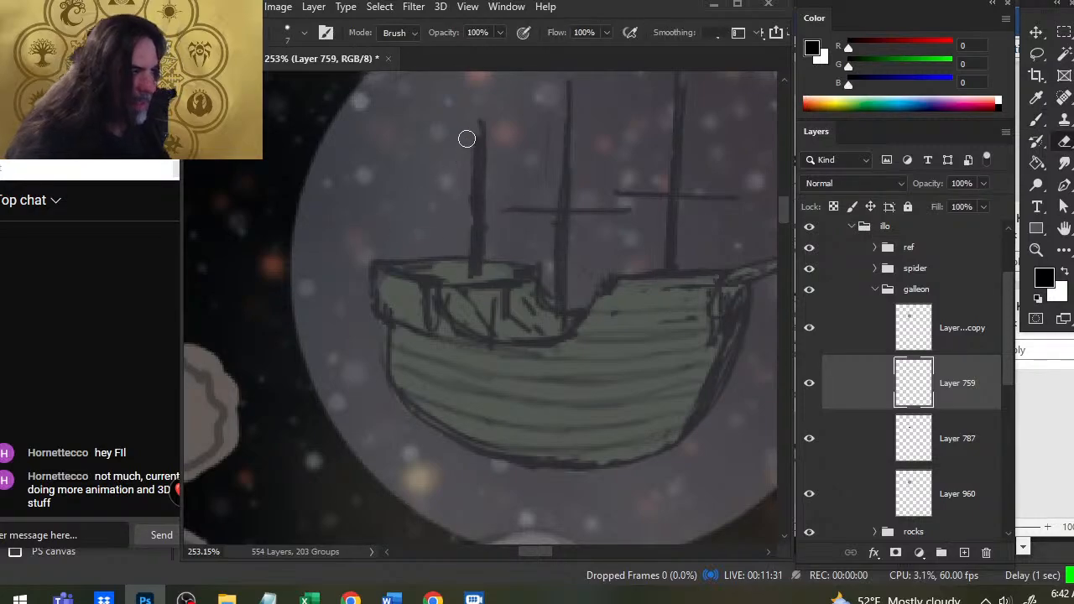
- Extend the aft mast up to about the height of the other masts and clean up its edges
mouse_move(468, 134)
left_mouse_down()
mouse_move(468, 198)
mouse_move(503, 293)
left_mouse_up()
key("b")
left_click_drag(474, 205, 477, 160)
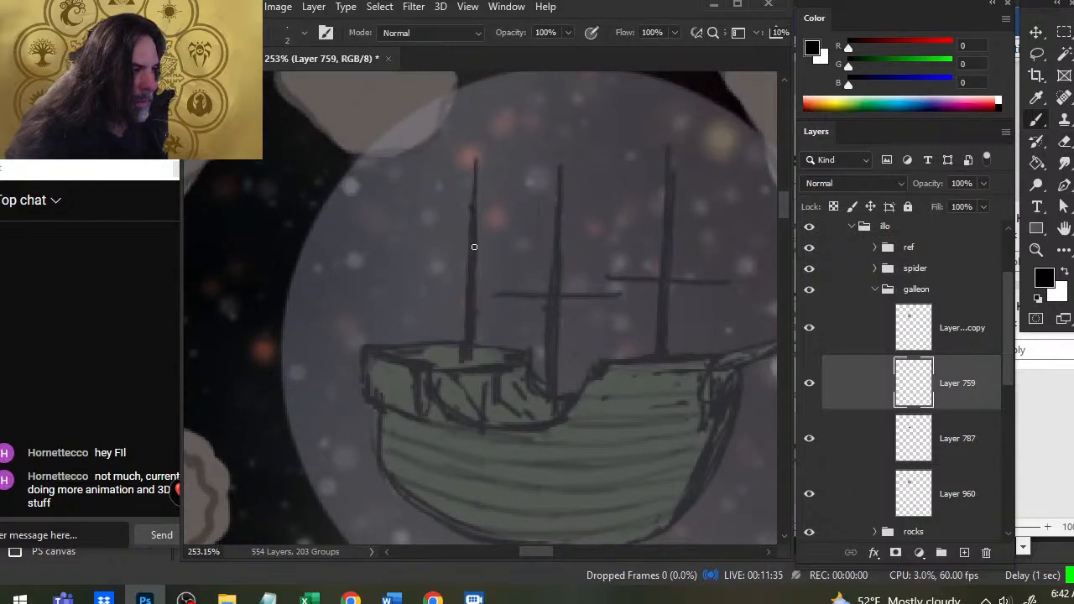
key("e")
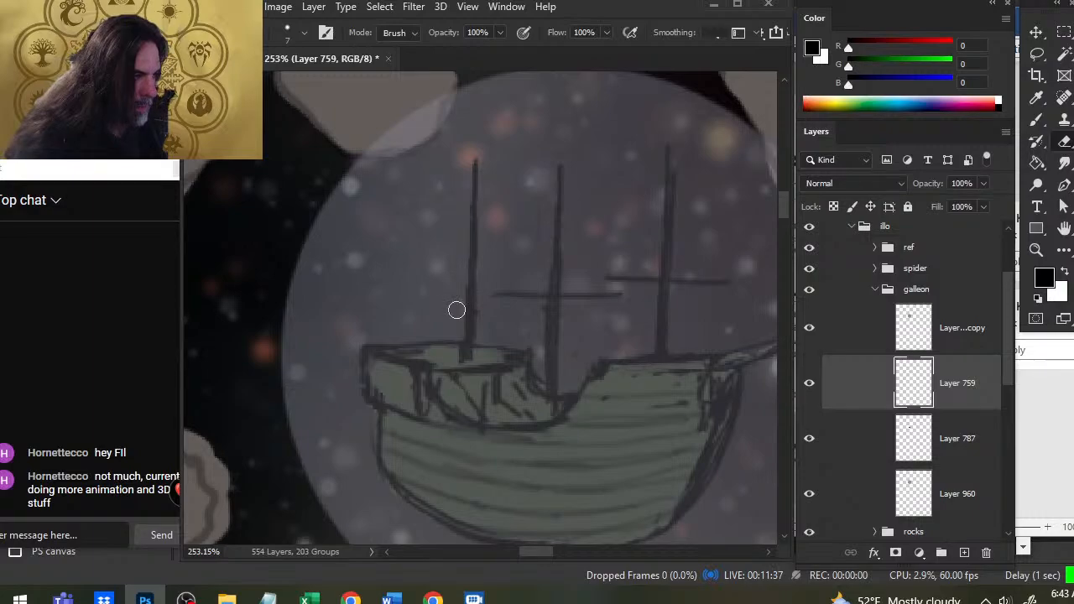
- Trim the aft mast with a smaller eraser, shift it slightly toward the stern, and touch up where it meets the deck
key("bracketleft")
key("bracketleft")
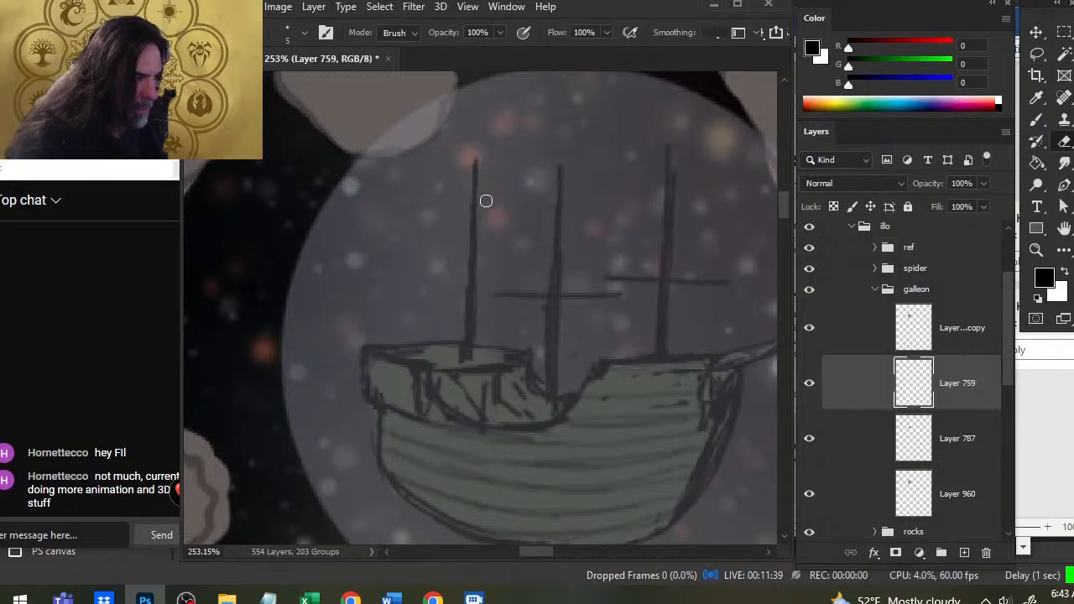
left_click_drag(463, 258, 465, 303)
key("l")
mouse_move(500, 135)
left_mouse_down()
mouse_move(429, 292)
mouse_move(437, 332)
left_mouse_up()
left_click_drag(500, 134, 499, 136)
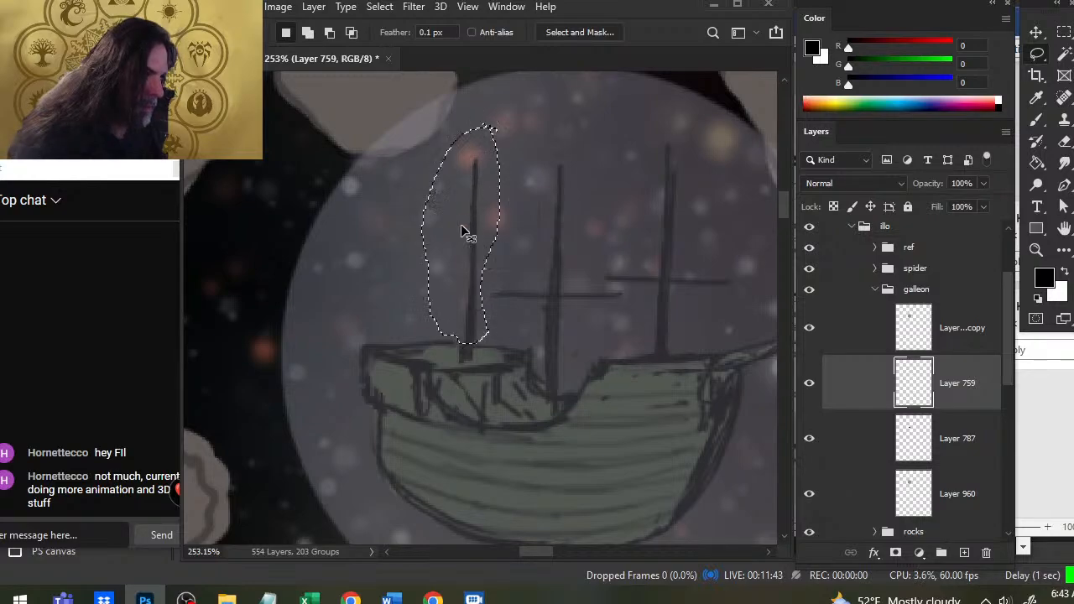
key("v")
left_click_drag(462, 228, 466, 244)
key("l")
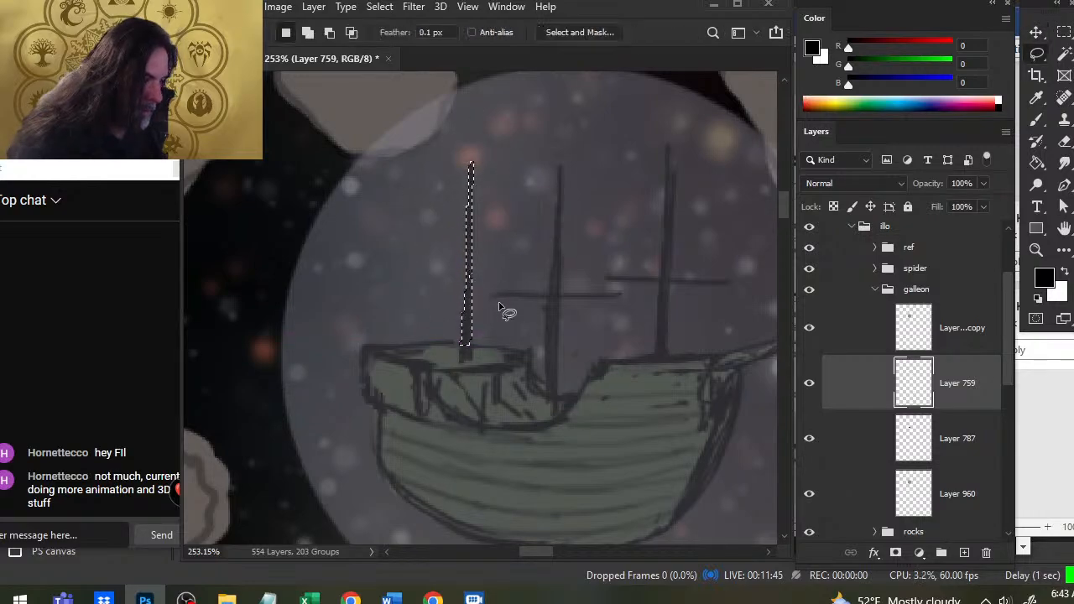
key("ctrl+d")
key("b")
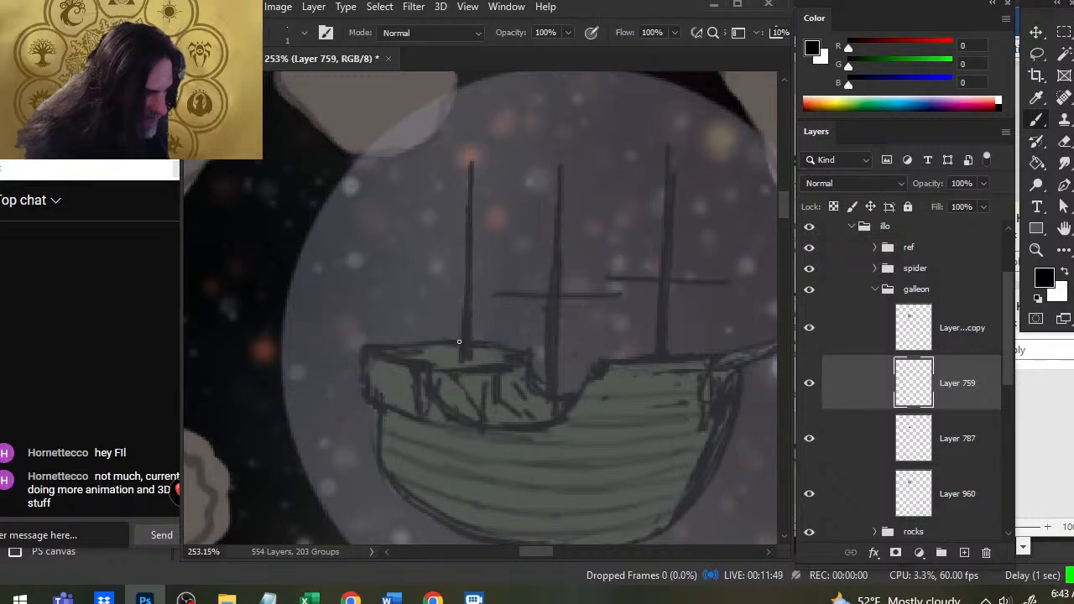
key("e")
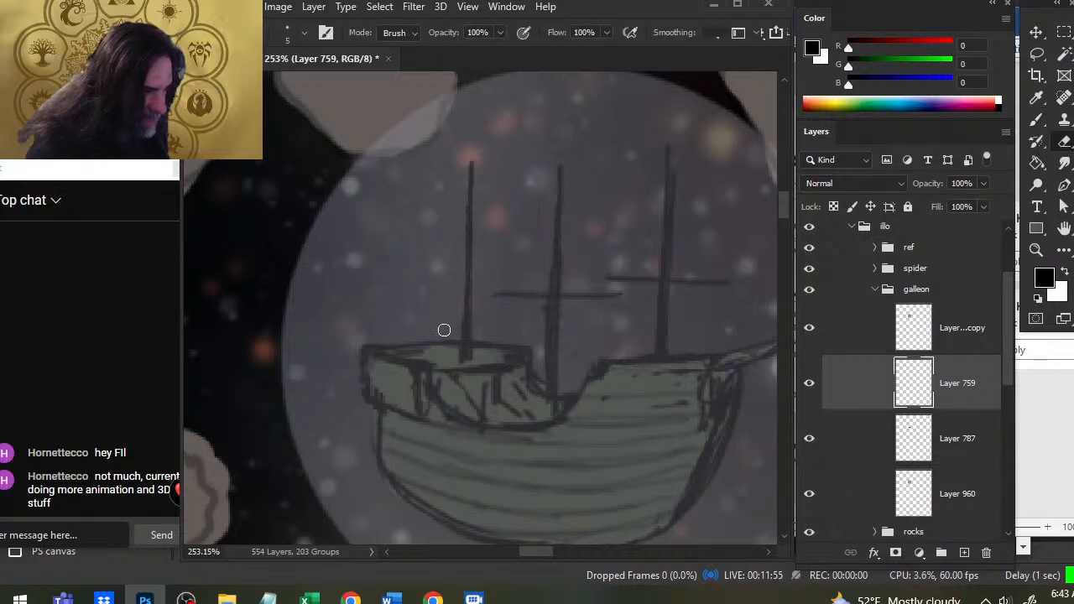
- Check the line work on Layer 759 by toggling its visibility, and keep that layer active
left_click(865, 446)
key("r")
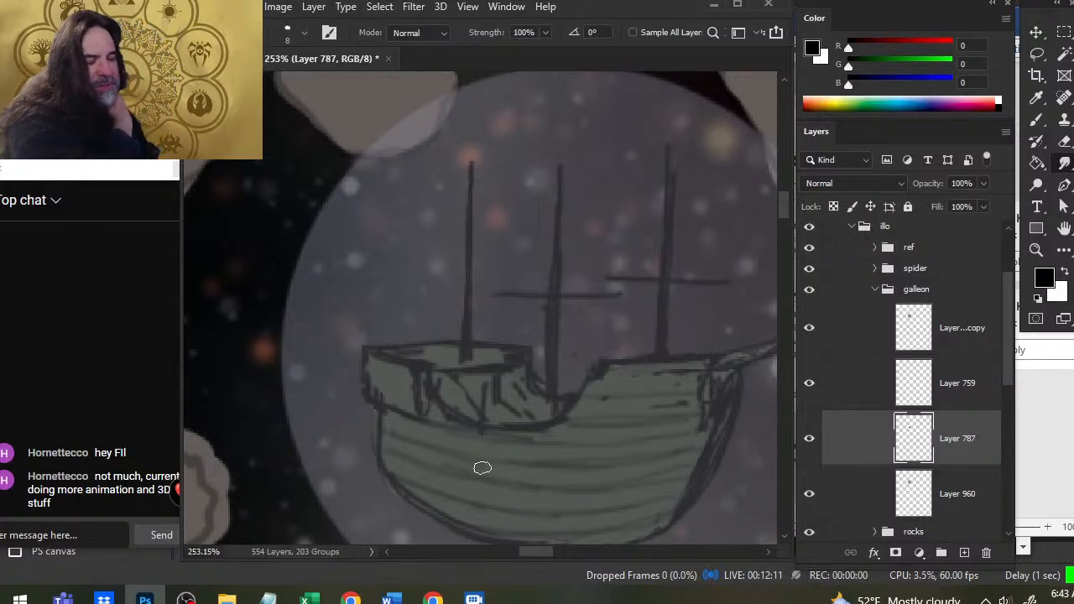
left_click(810, 384)
left_click(810, 384)
left_click(877, 386)
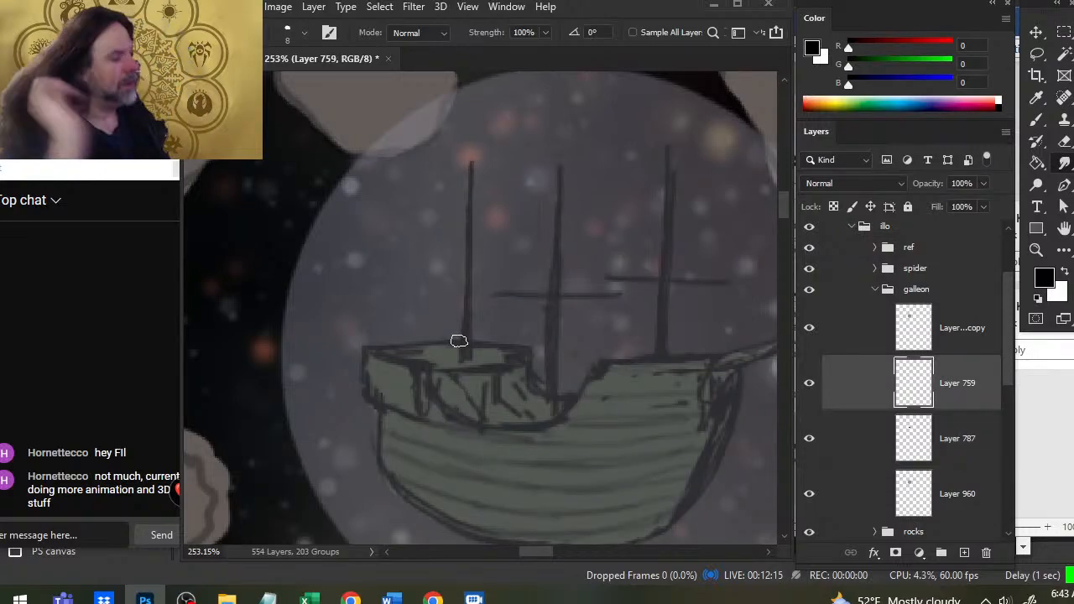
- Erase and redraw the slanted support lines beneath the stern deck rail
key("b")
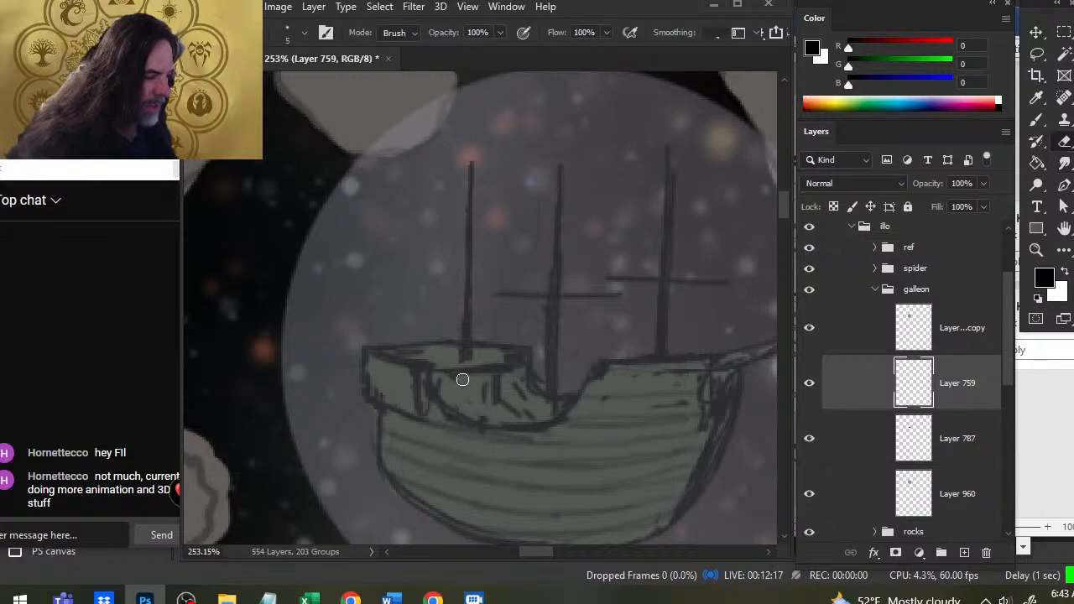
left_click_drag(454, 375, 474, 416)
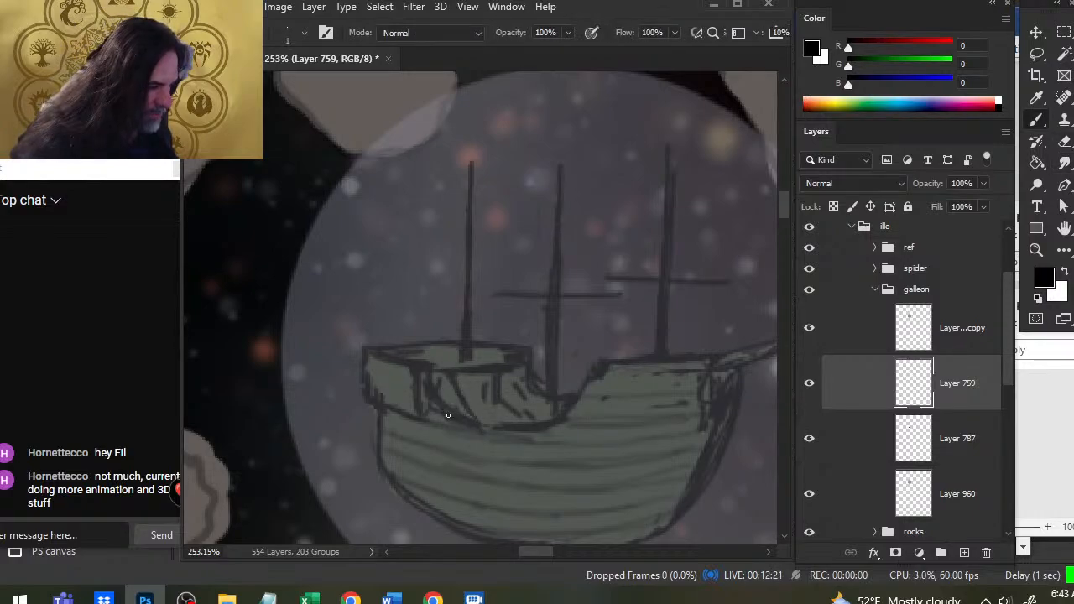
key("e")
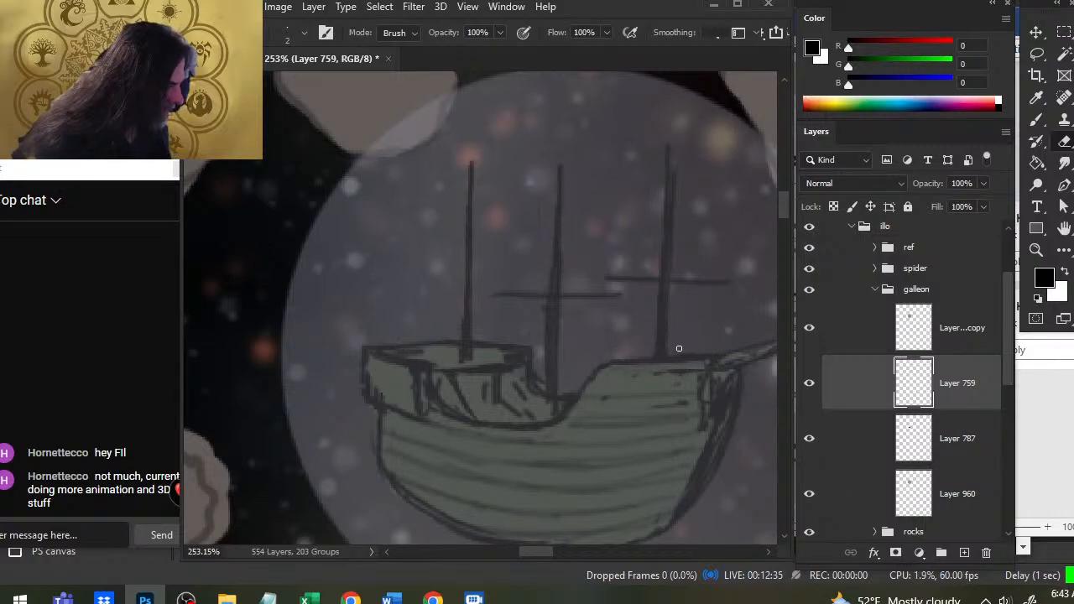
- Sharpen the forecastle's upper edge and aft corner, and clean up the rail line running beneath it
key("b")
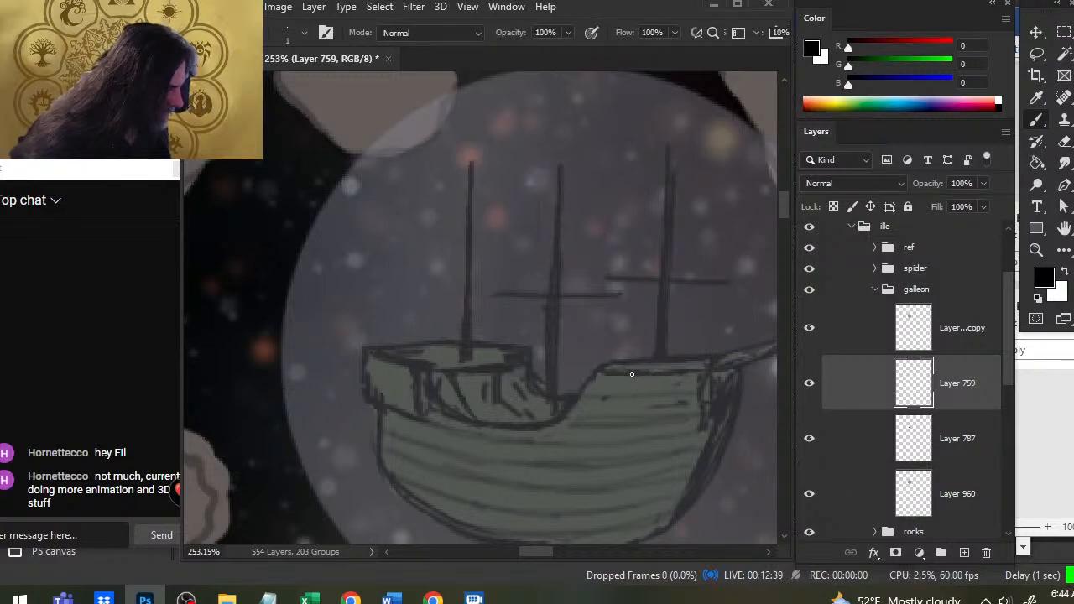
key("e")
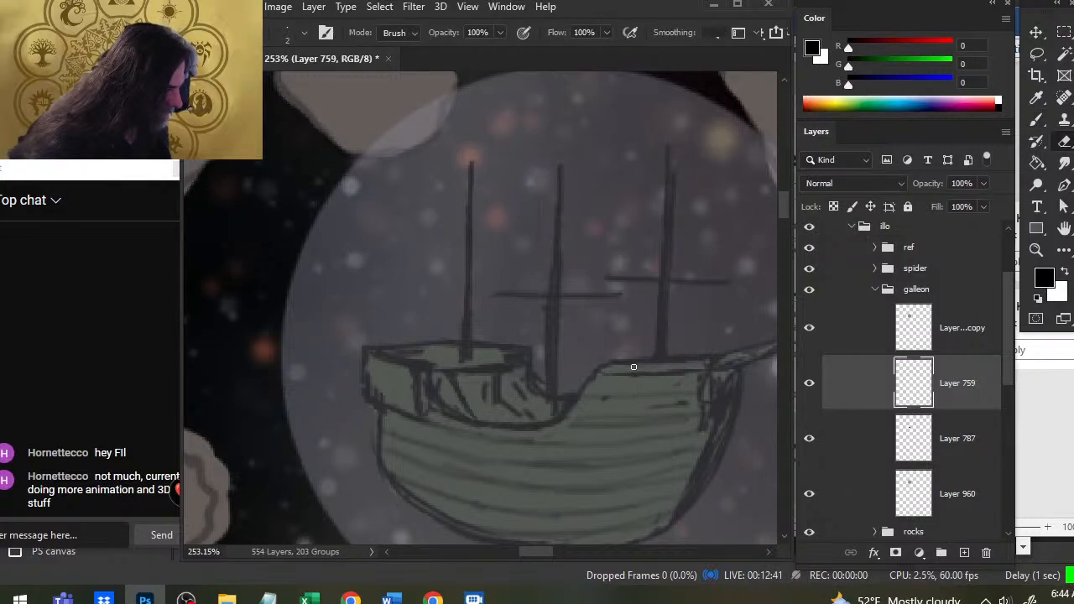
key("b")
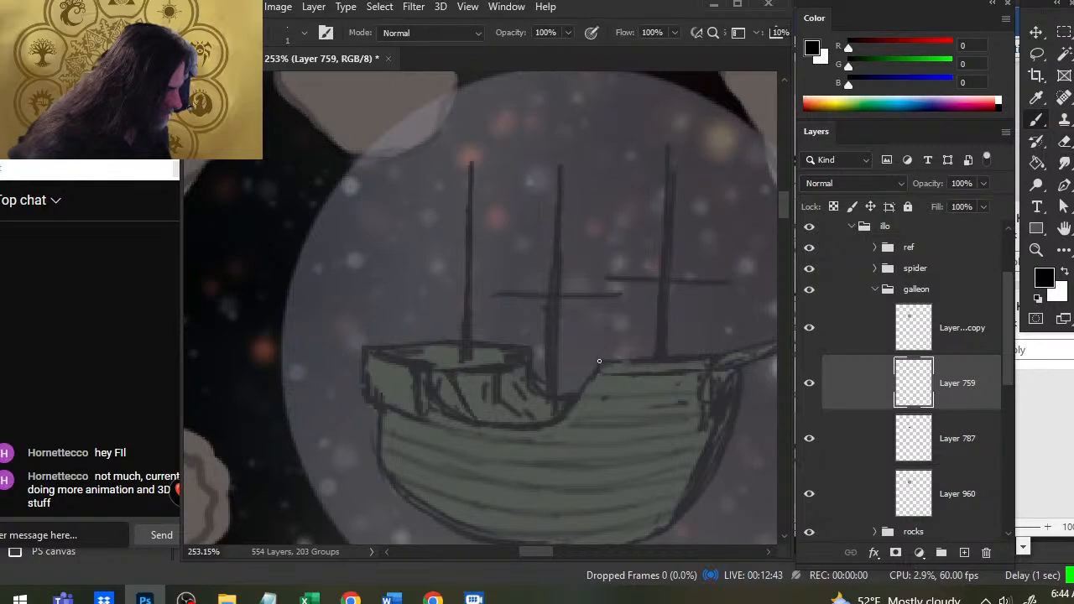
key("e")
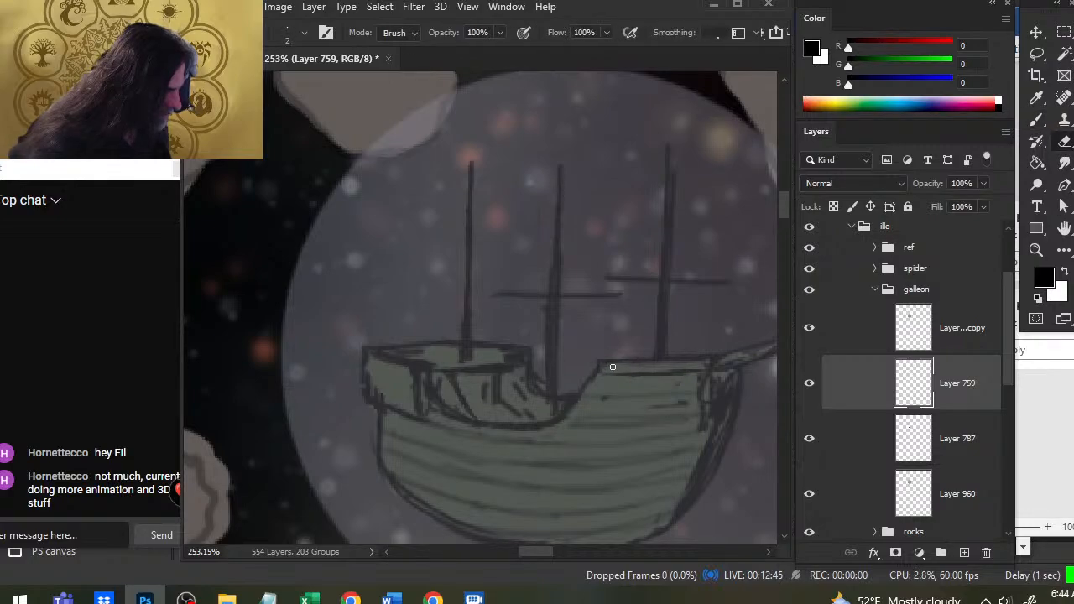
key("b")
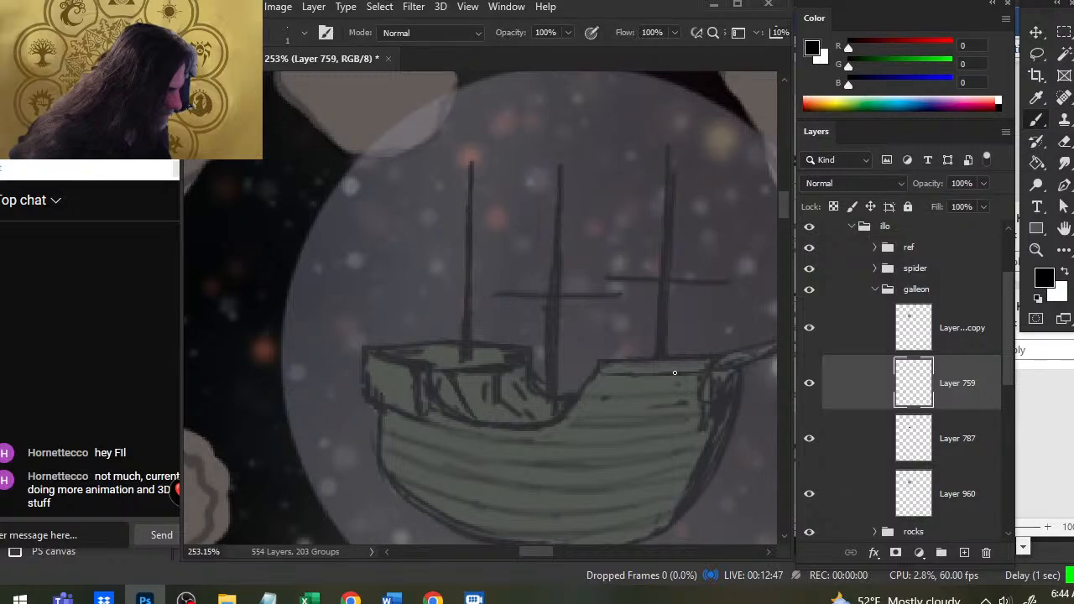
mouse_move(705, 373)
left_mouse_down()
mouse_move(627, 376)
mouse_move(528, 319)
left_mouse_up()
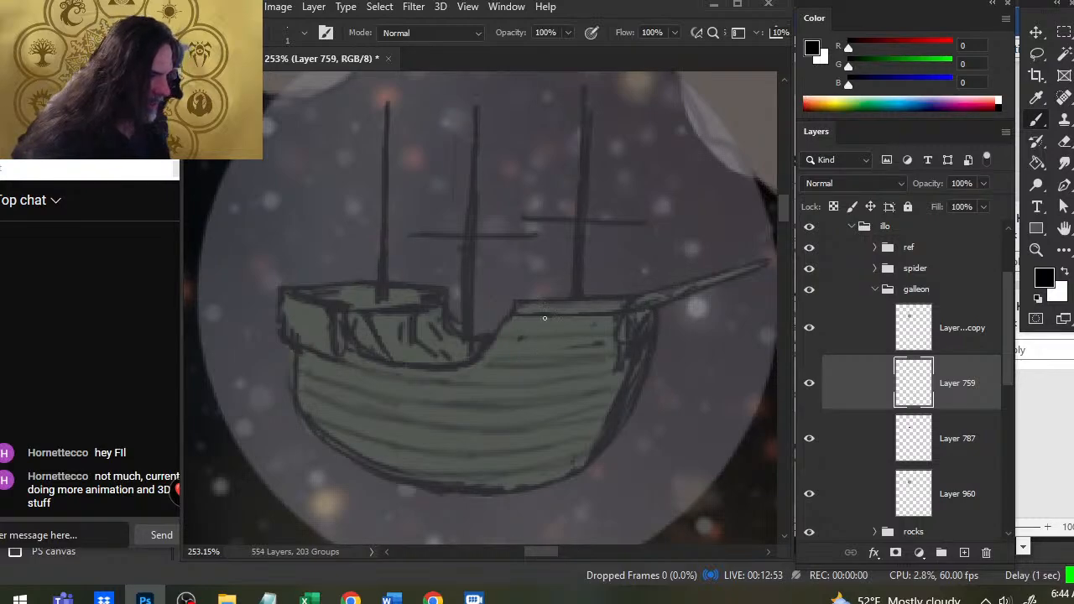
- Refine the stern deck's far rail and the stepped edge descending from it to the main deck
key("e")
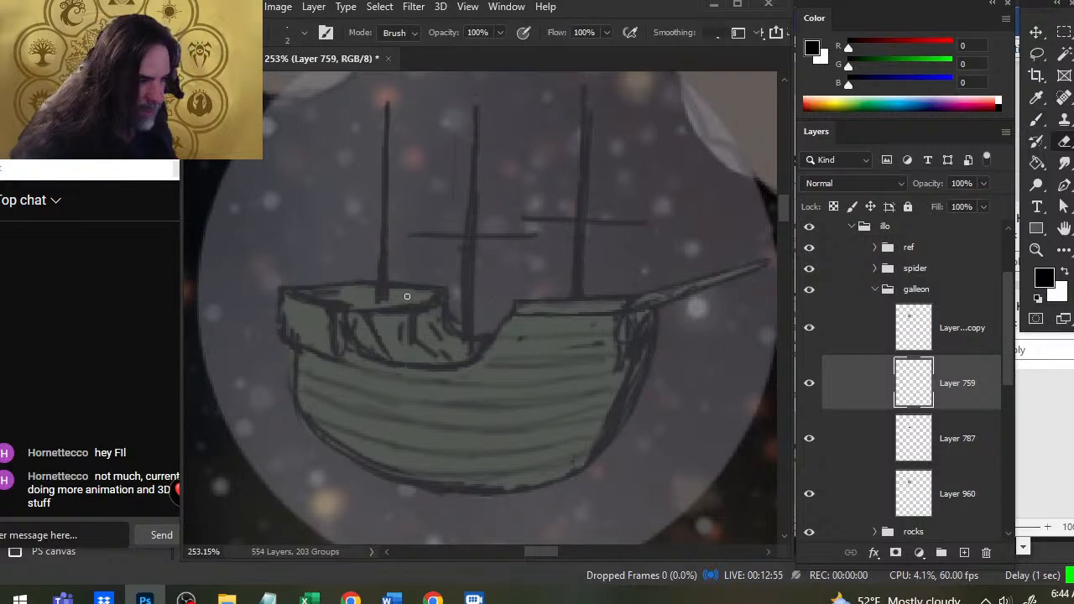
key("b")
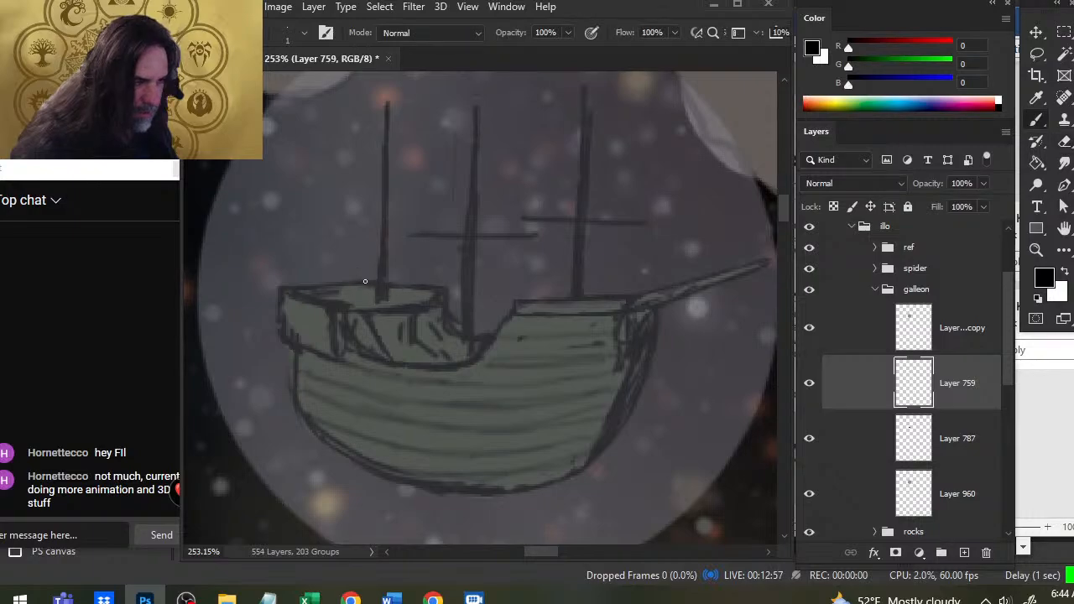
key("e")
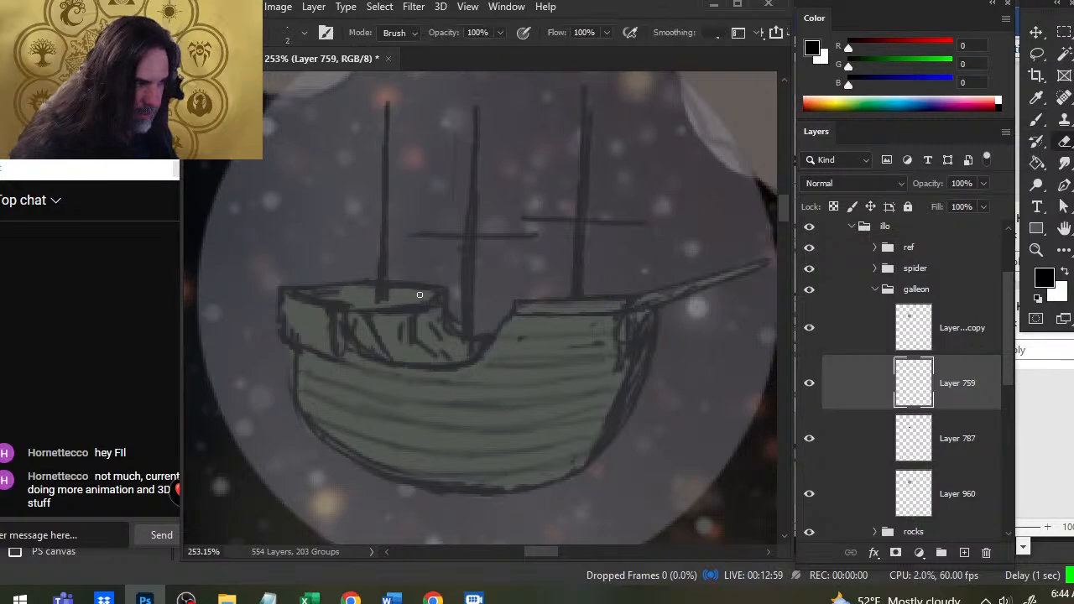
key("b")
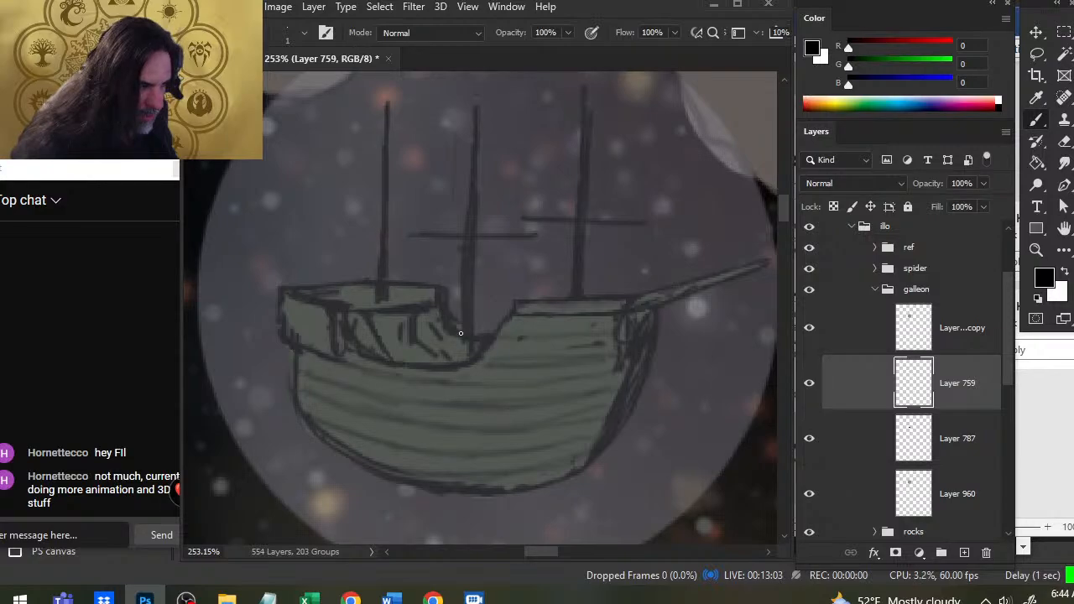
key("e")
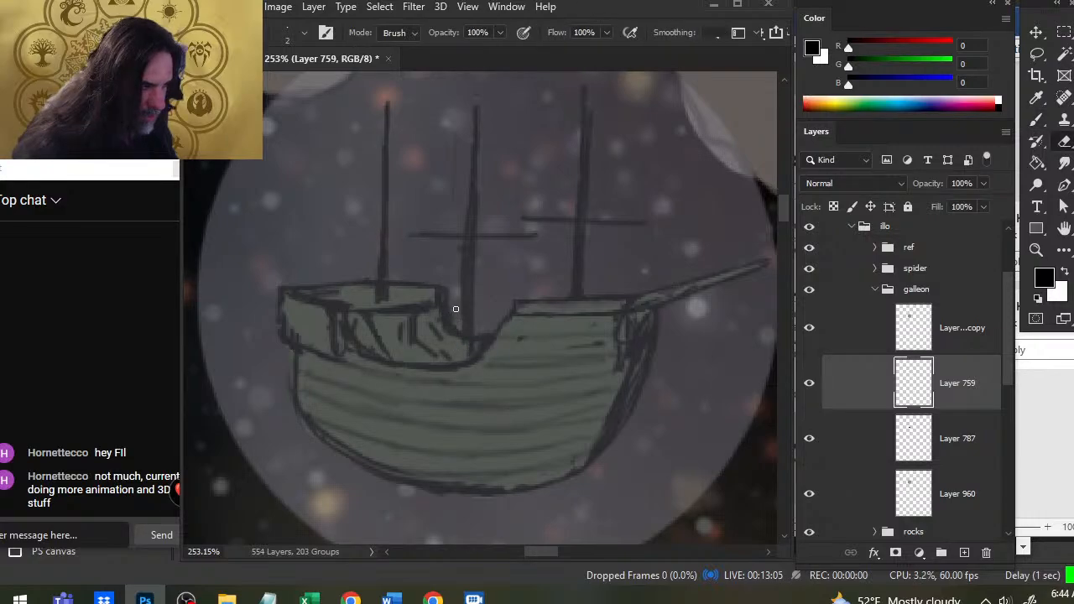
key("b")
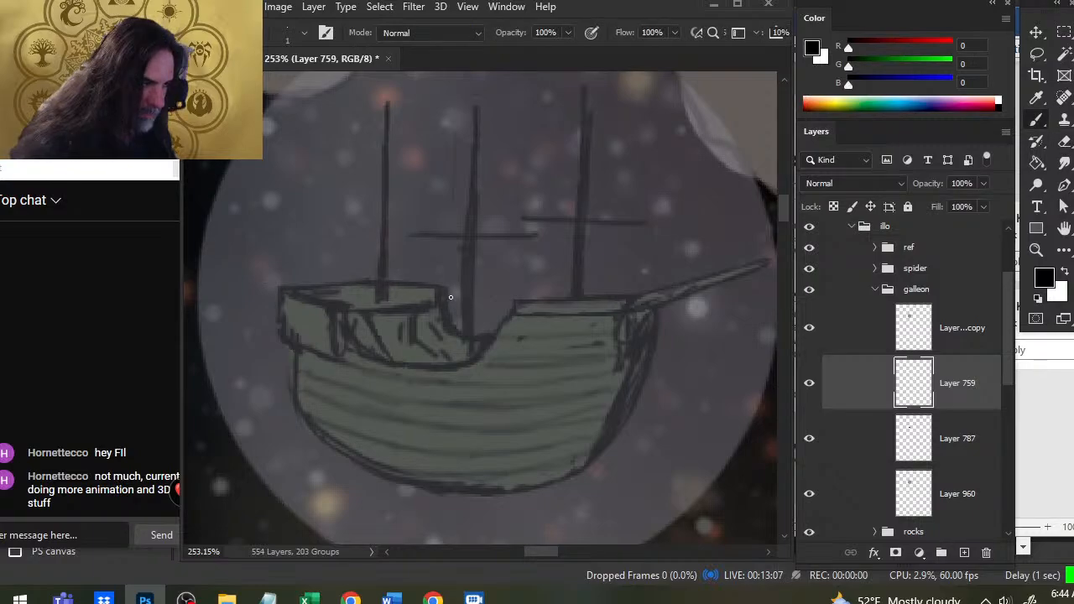
key("e")
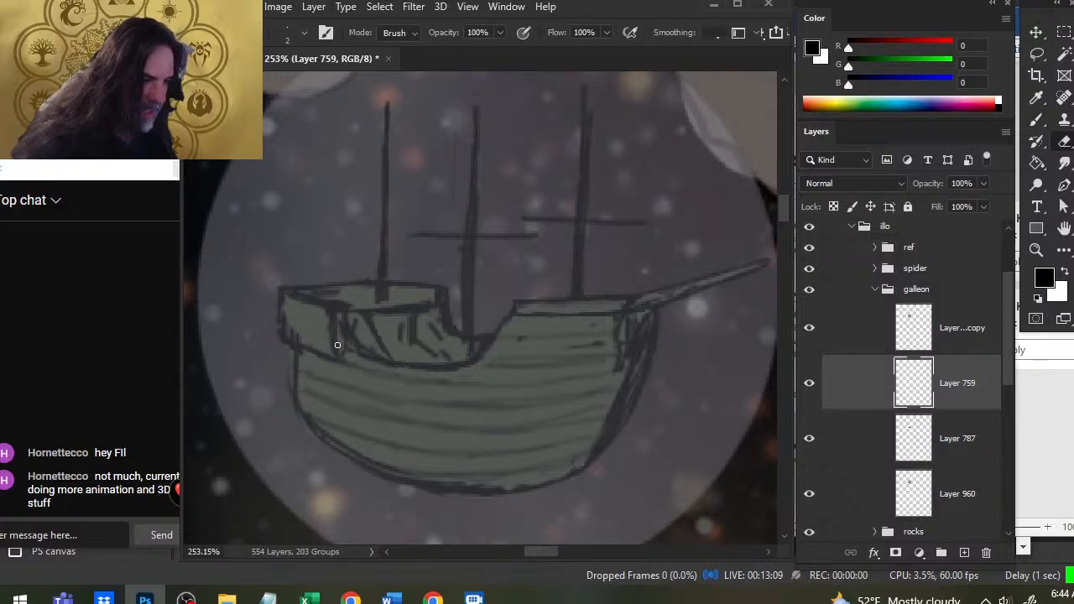
- Trim the sterncastle's rear outline and redraw the top rail line at its rear corner
left_click_drag(298, 320, 279, 343)
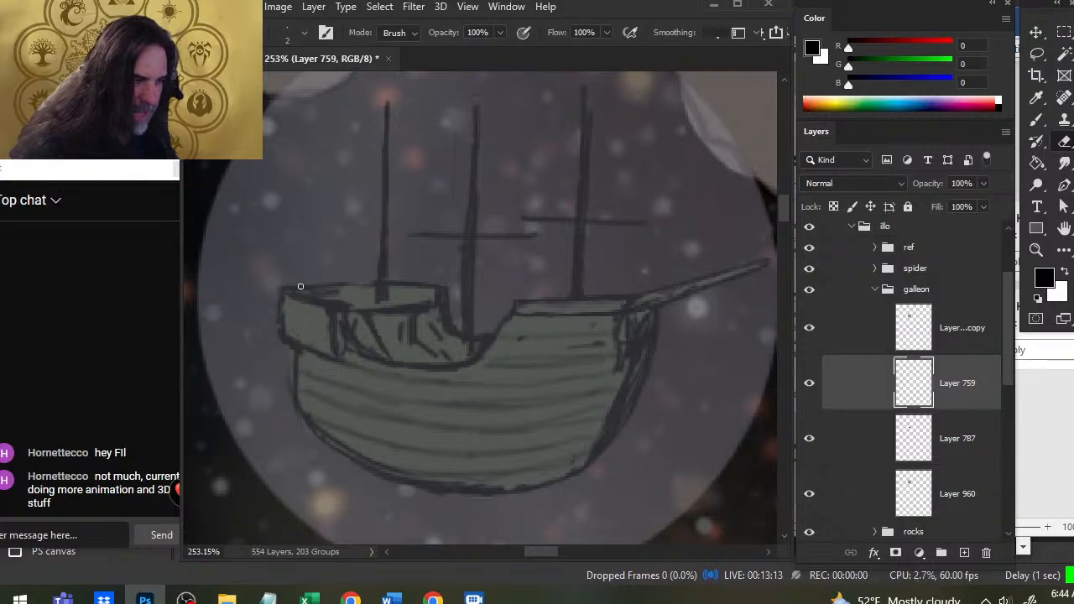
key("b")
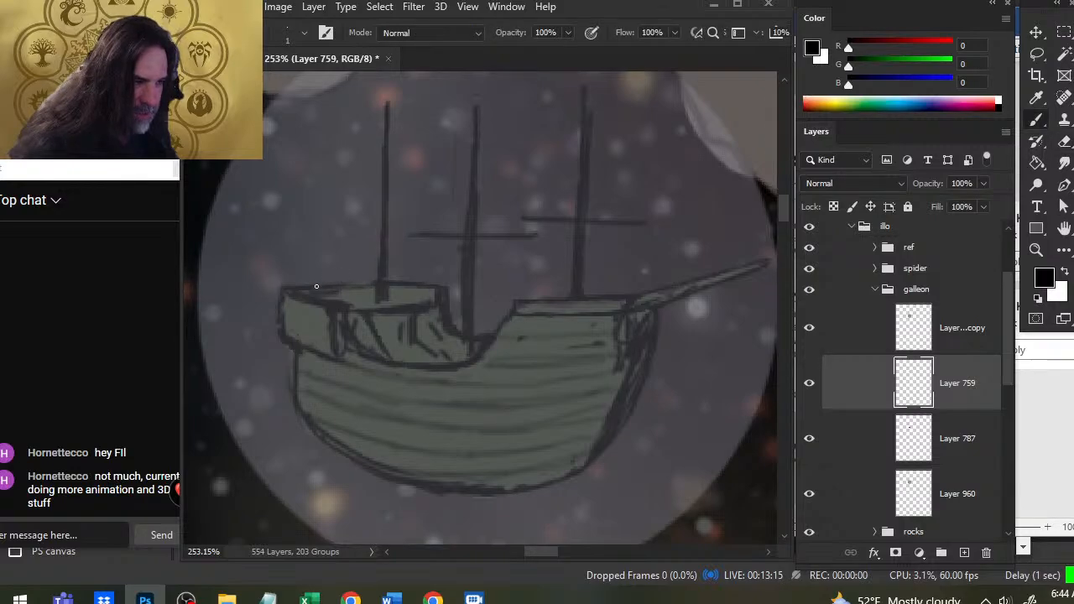
key("e")
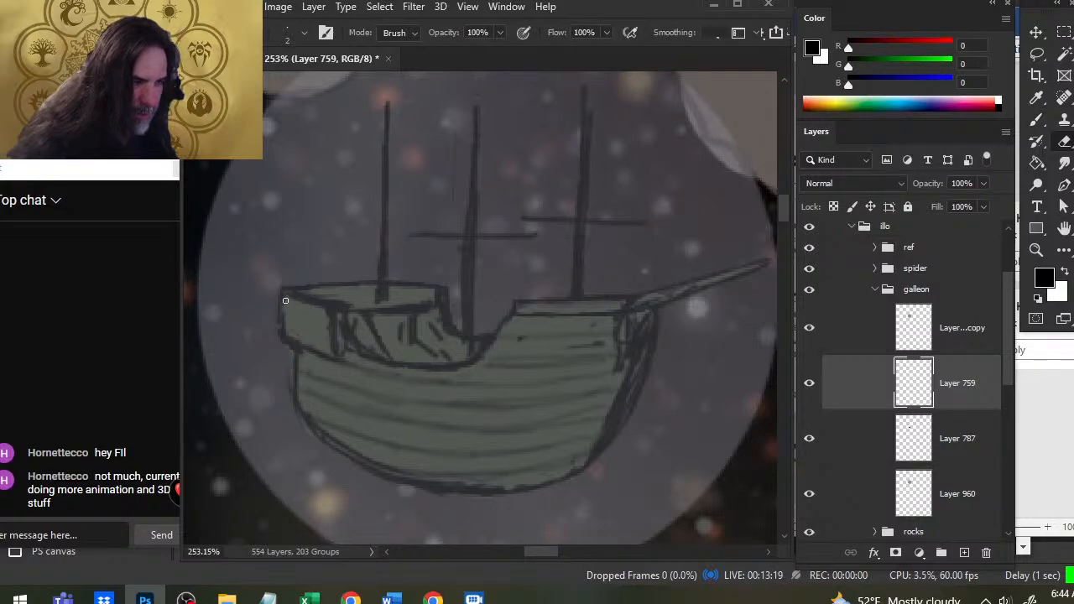
- Erase the rough strokes on the sterncastle's rear panel and redraw its forward vertical edge as a clean post
mouse_move(290, 295)
left_mouse_down()
mouse_move(321, 307)
mouse_move(311, 299)
mouse_move(285, 291)
mouse_move(340, 332)
mouse_move(340, 308)
mouse_move(336, 348)
left_mouse_up()
key("b")
key("e")
left_click_drag(330, 309, 332, 349)
key("b")
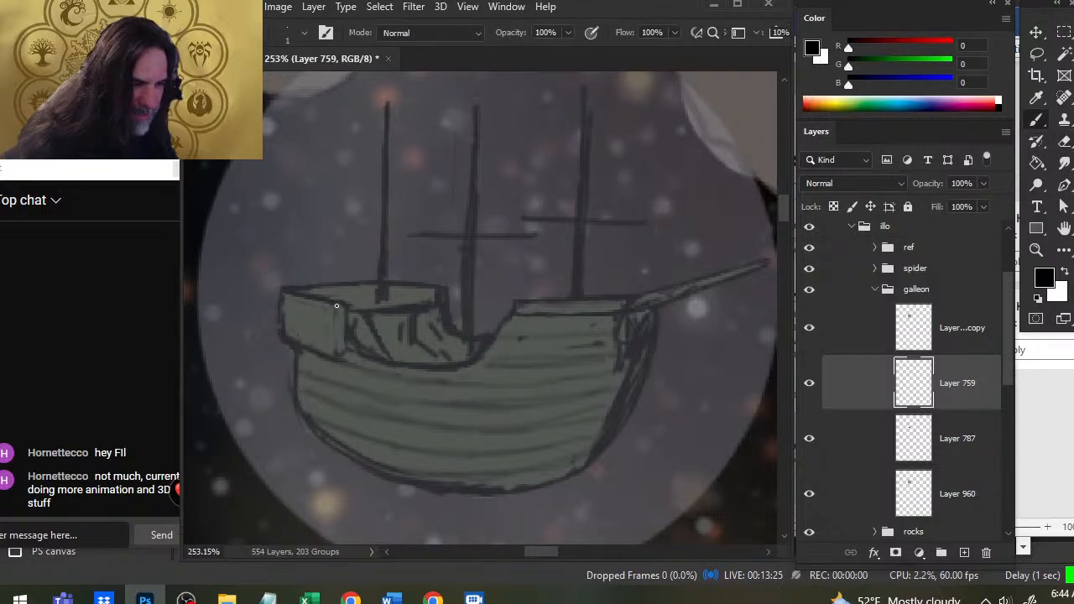
left_click_drag(336, 307, 335, 349)
key("e")
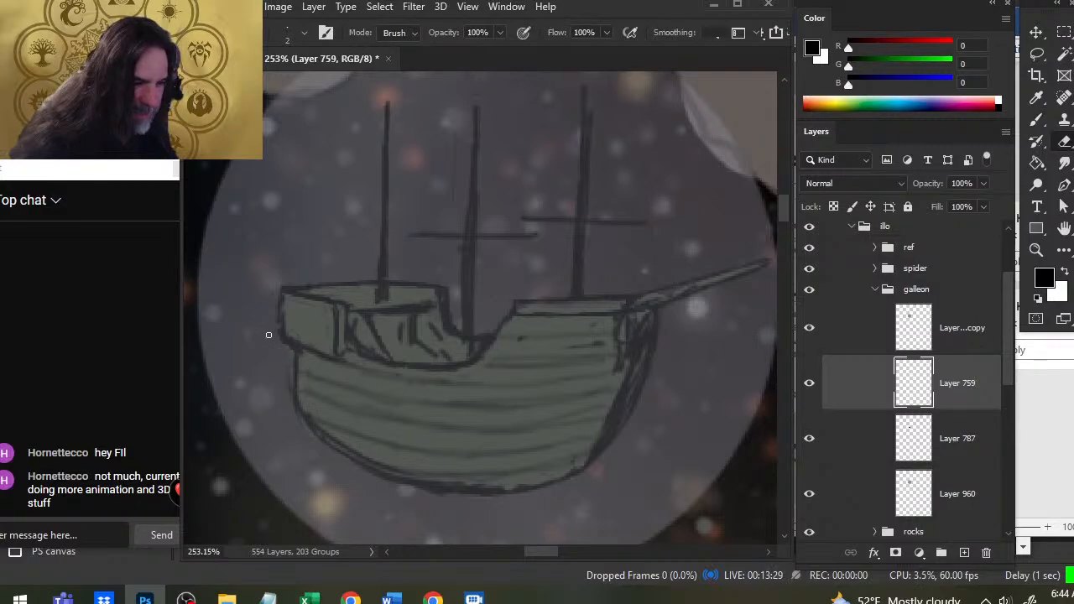
- Draw the rear hull line tapering down from the sterncastle's overhang and clean up the stern outline
key("b")
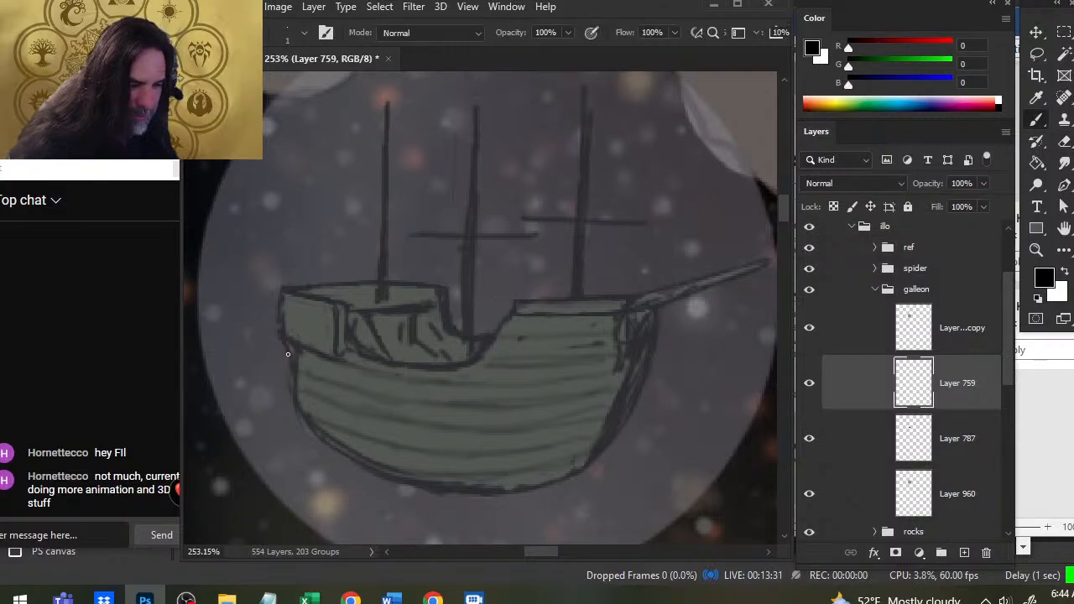
left_click_drag(287, 351, 290, 372)
key("e")
key("b")
key("e")
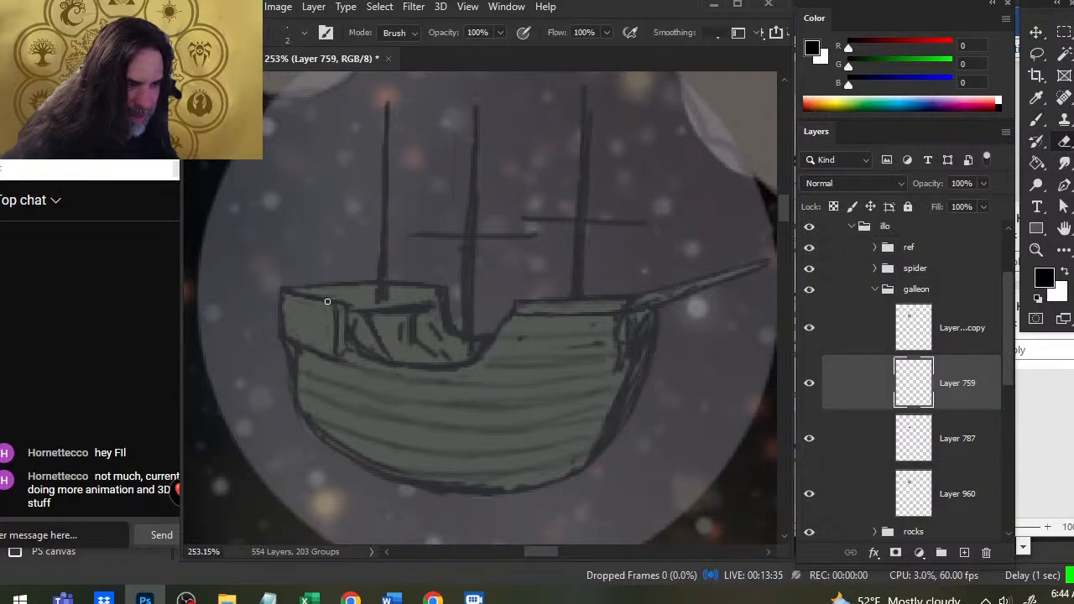
- Thin and redraw the rail lines around the sterncastle's rear corner and open deck
key("b")
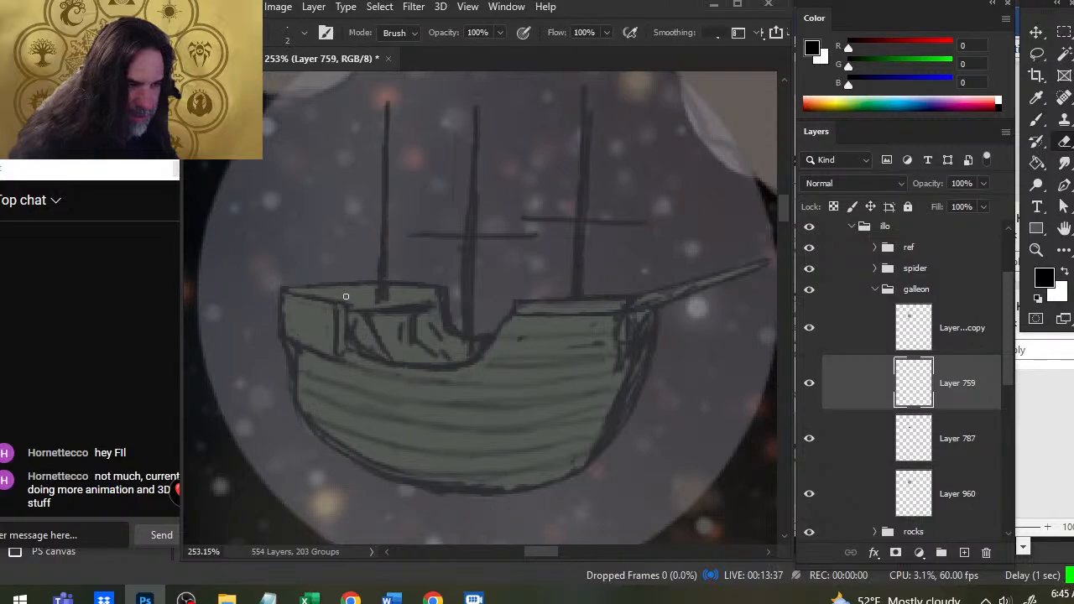
key("b")
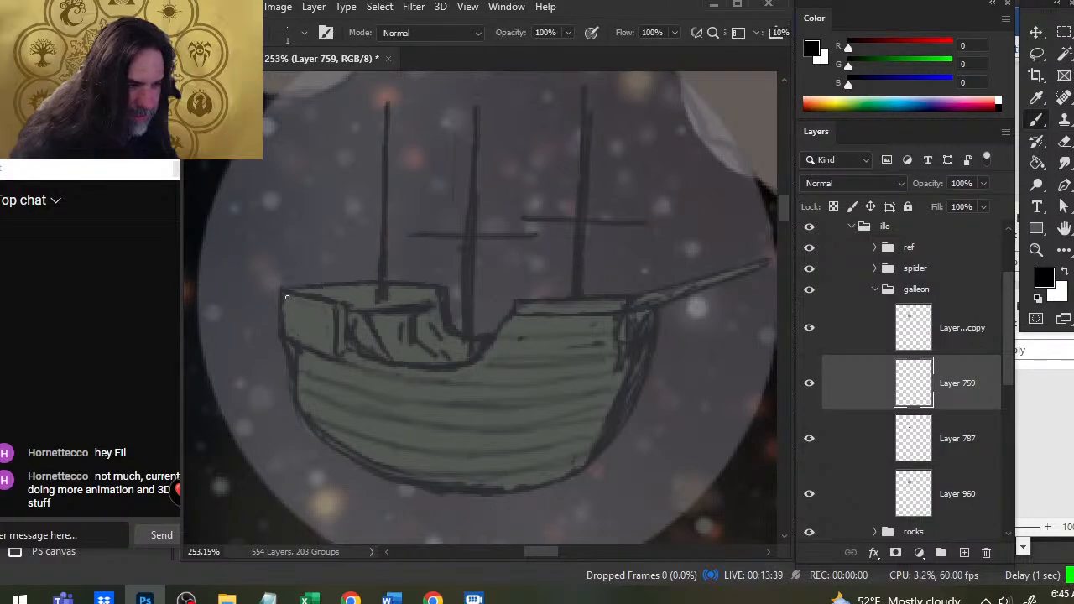
key("e")
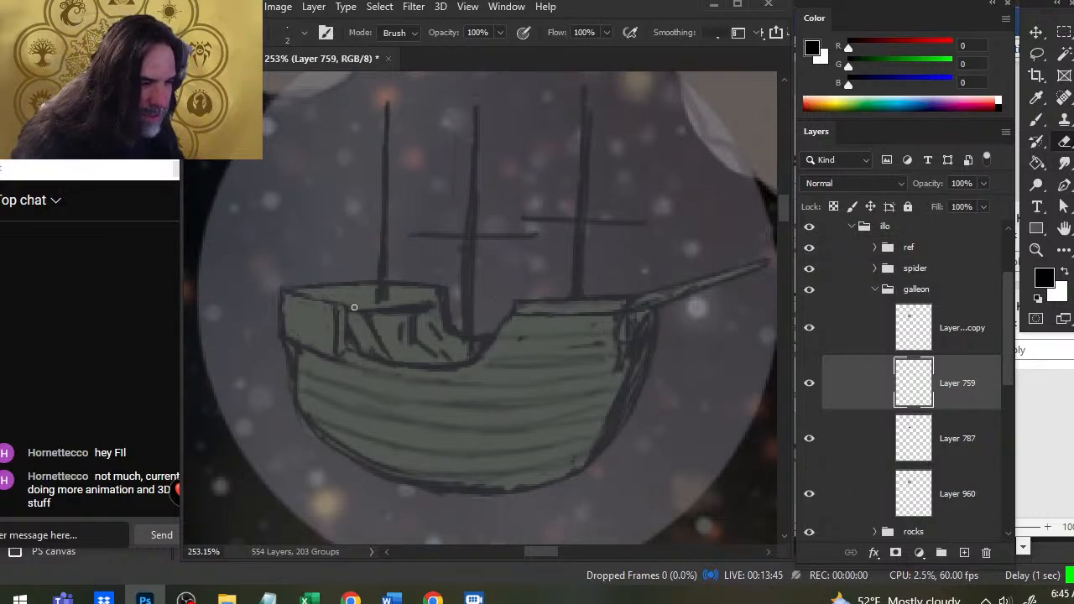
key("b")
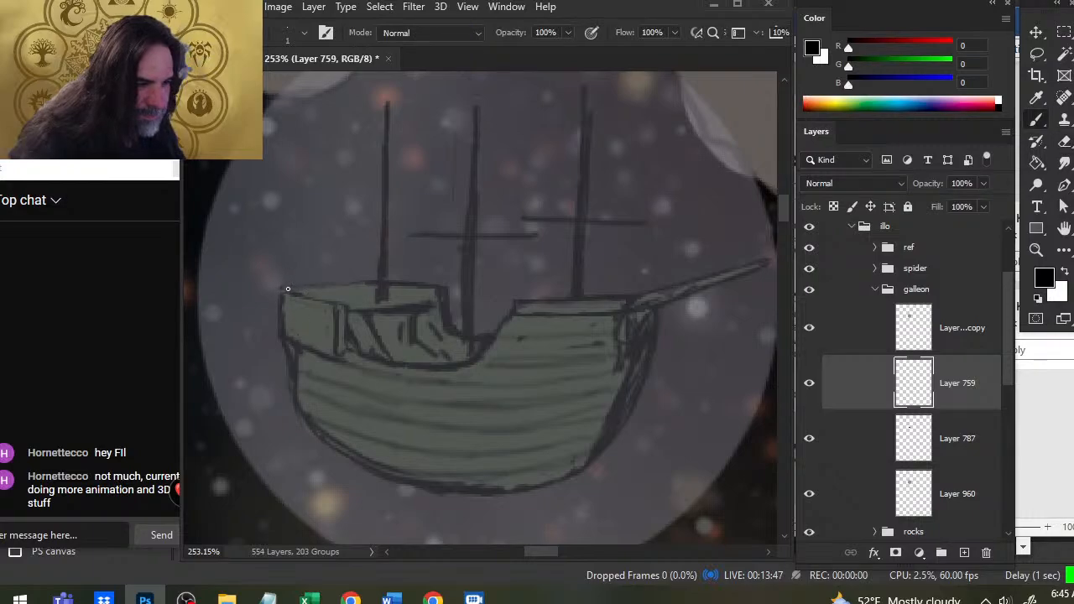
key("e")
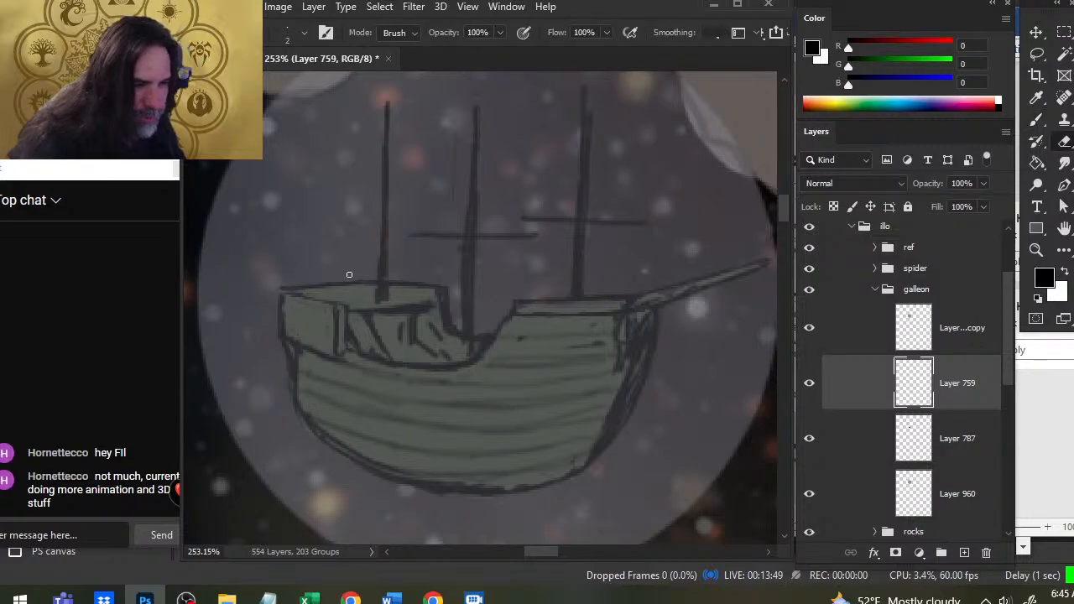
- Clean up the sterncastle's rear panel edges and refine the thin lines of its upper rail
key("b")
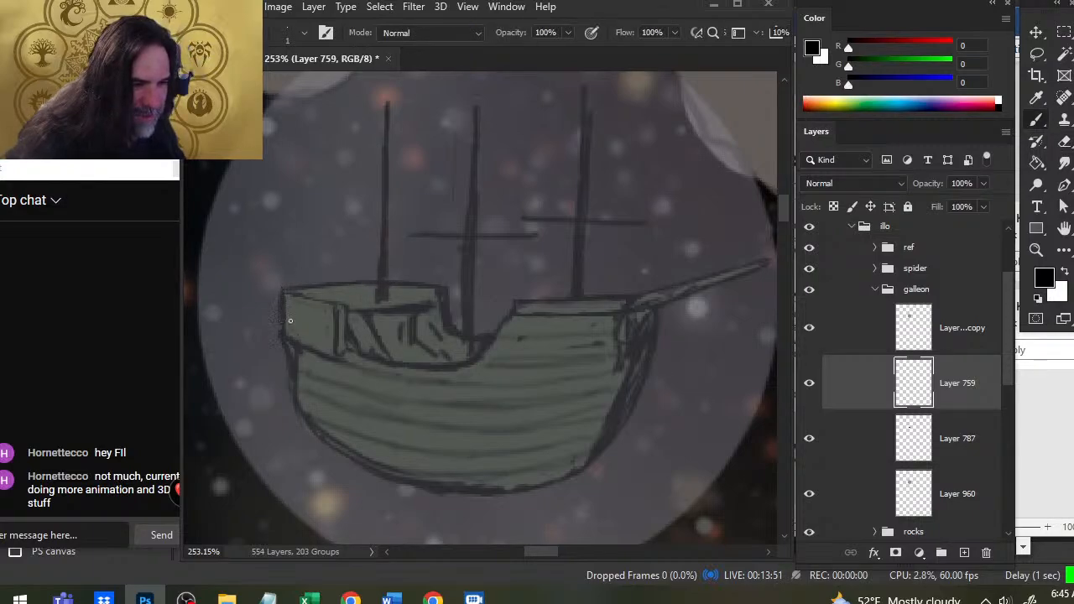
key("e")
left_click_drag(291, 293, 341, 300)
key("b")
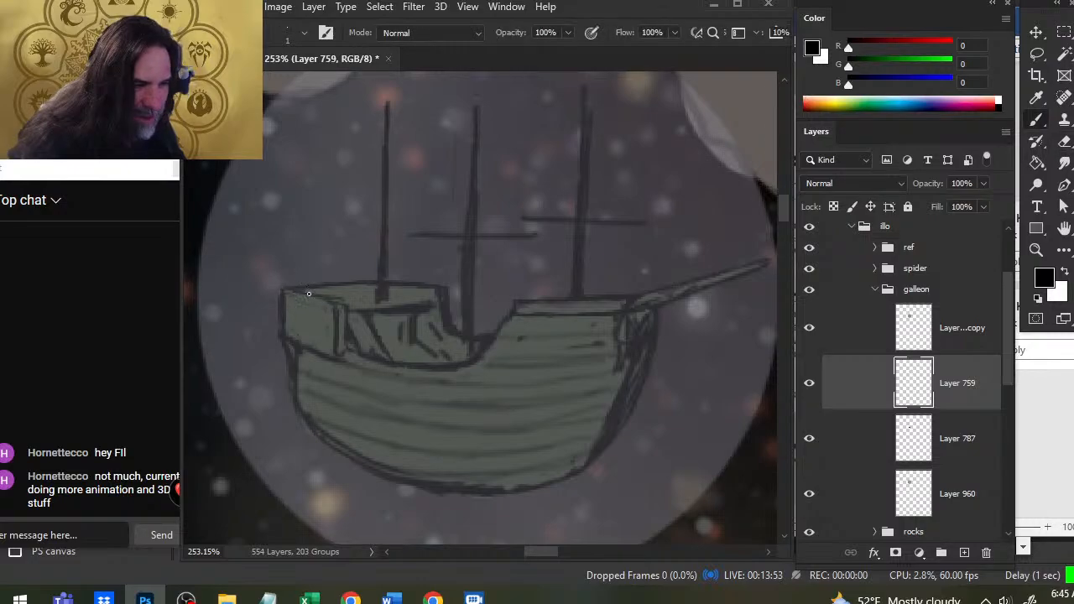
key("e")
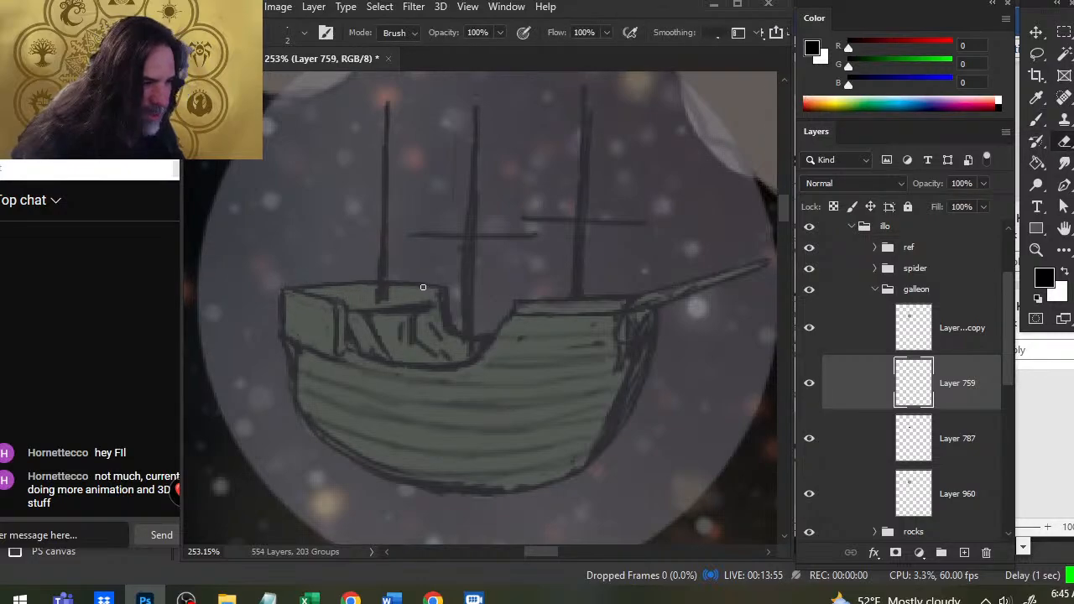
key("b")
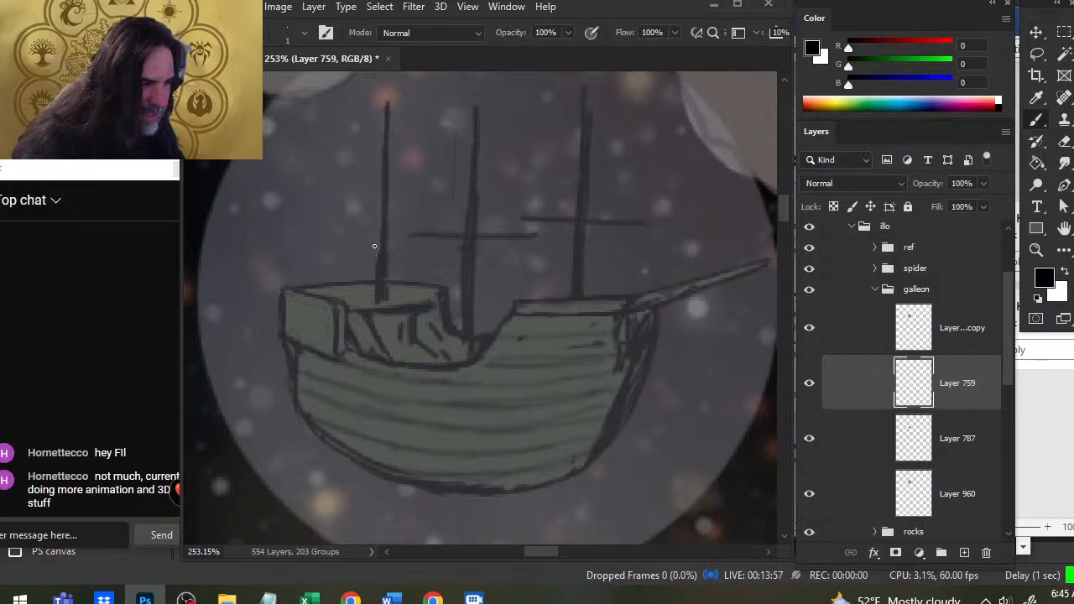
- Trim the rough edges of the middle mast and repaint its lower section as a straight, thicker pole down to the deck
key("e")
key("z")
left_click_drag(446, 331, 314, 346)
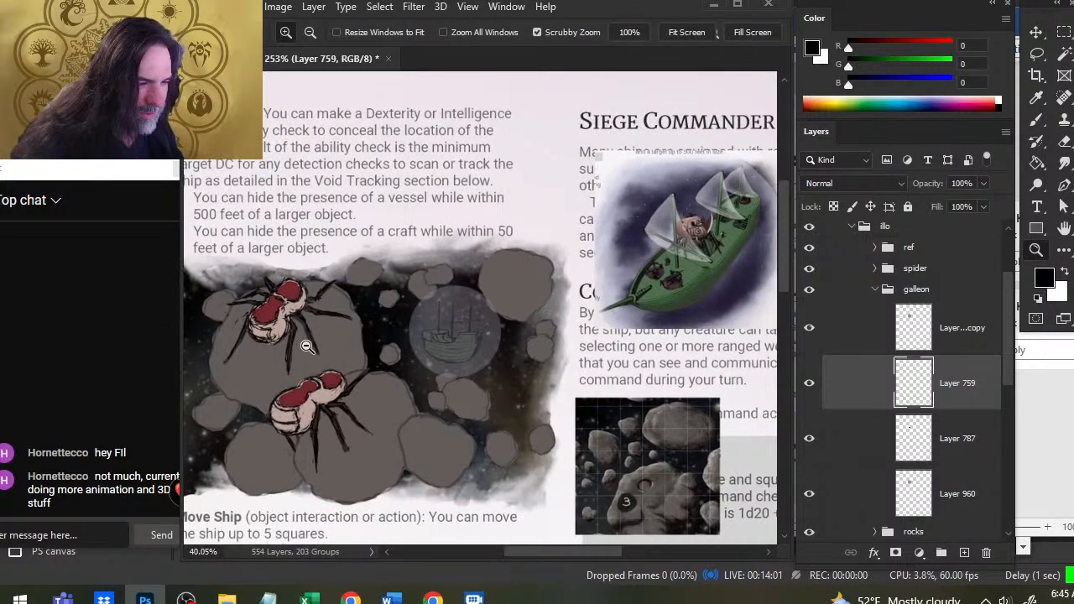
left_click_drag(445, 325, 486, 329)
key("e")
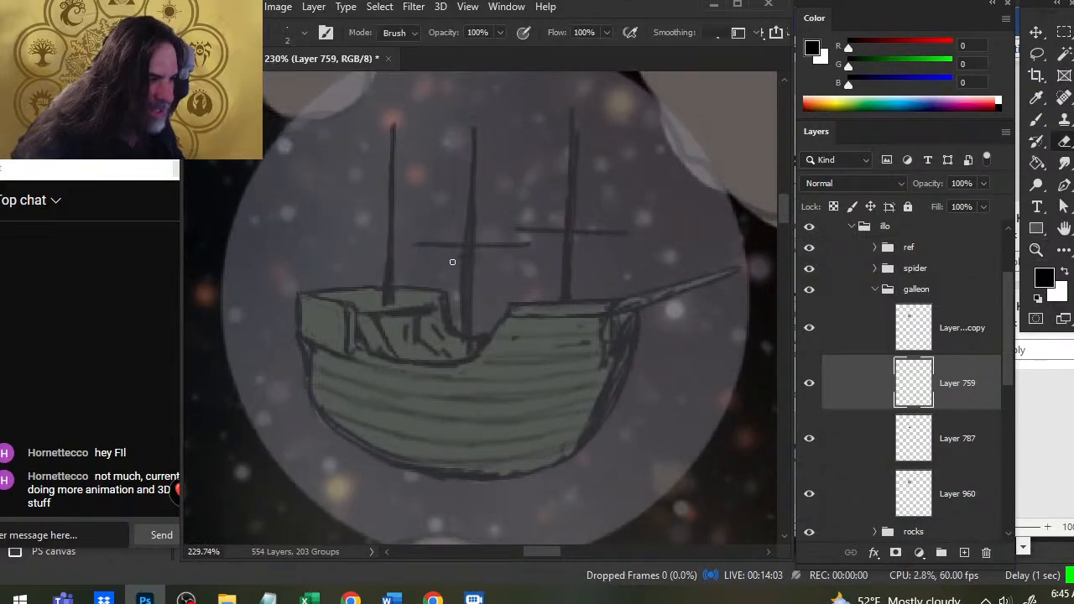
left_click_drag(461, 269, 462, 334)
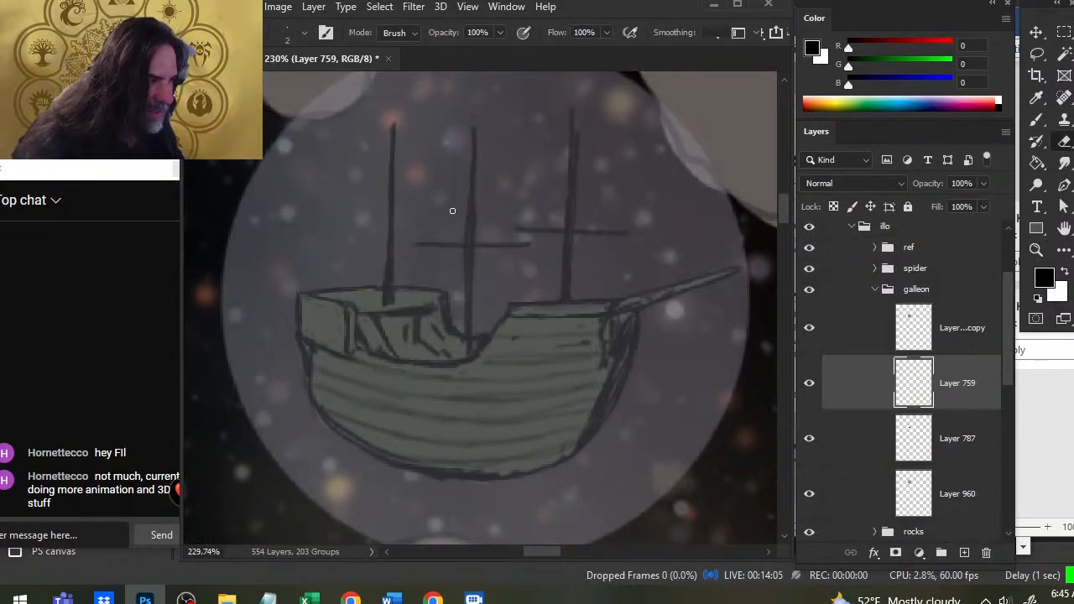
key("b")
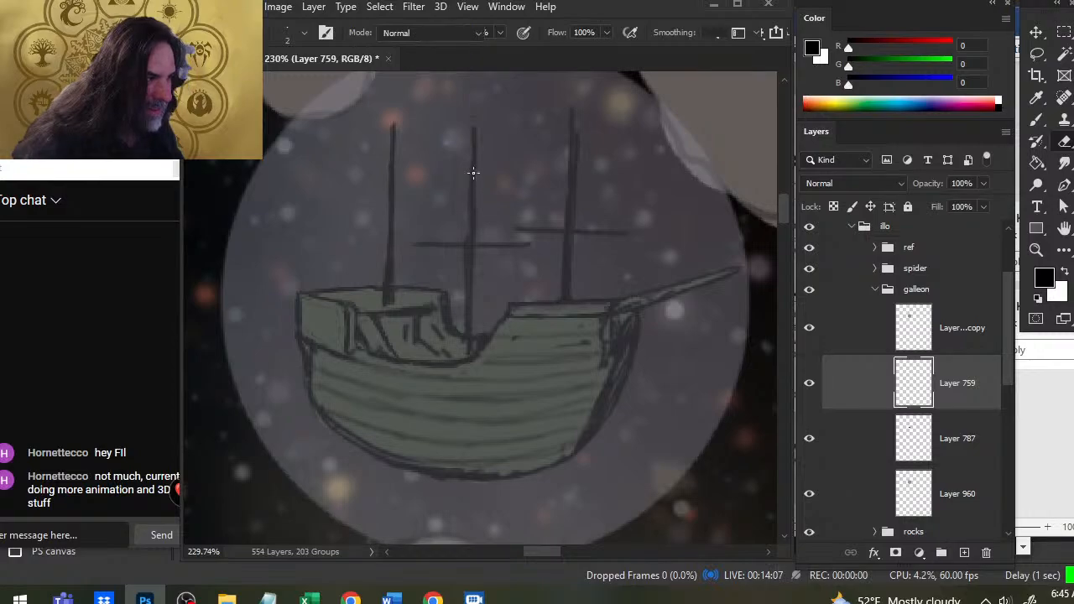
key("e")
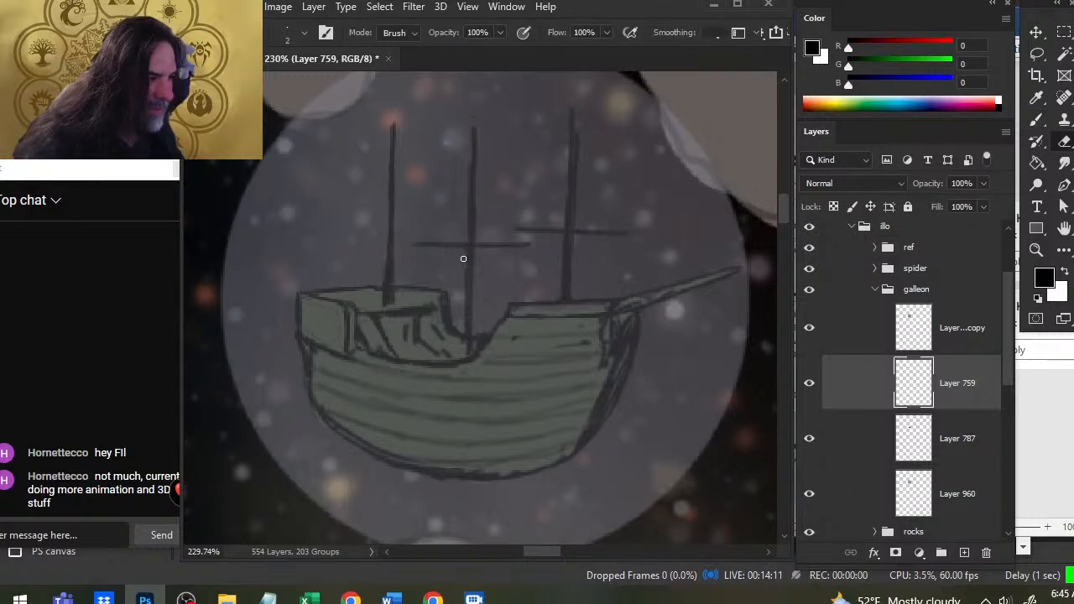
key("b")
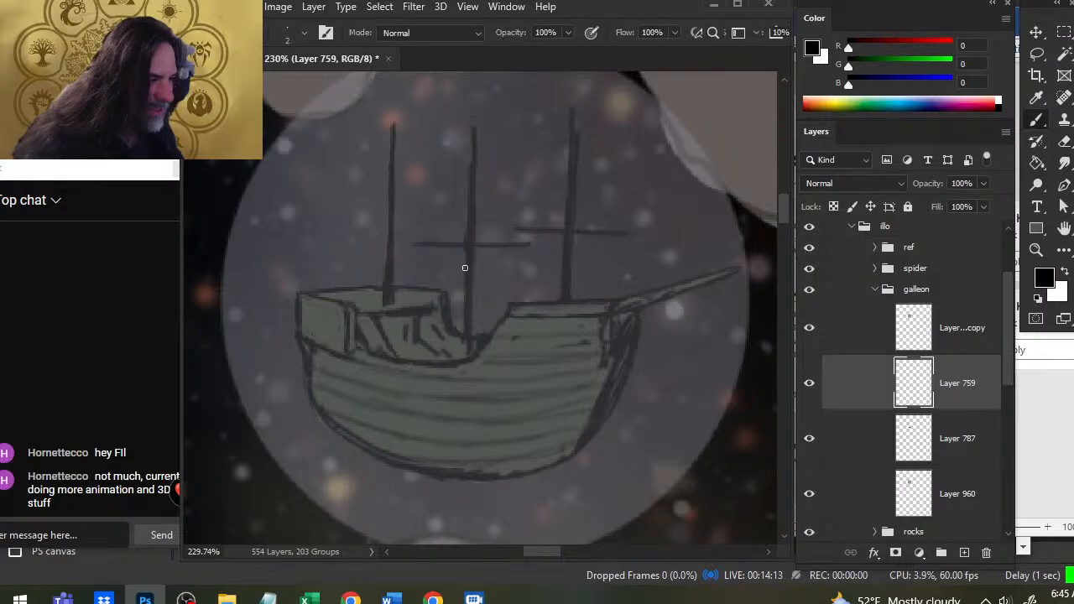
left_click_drag(465, 268, 464, 354)
left_click_drag(469, 200, 464, 304)
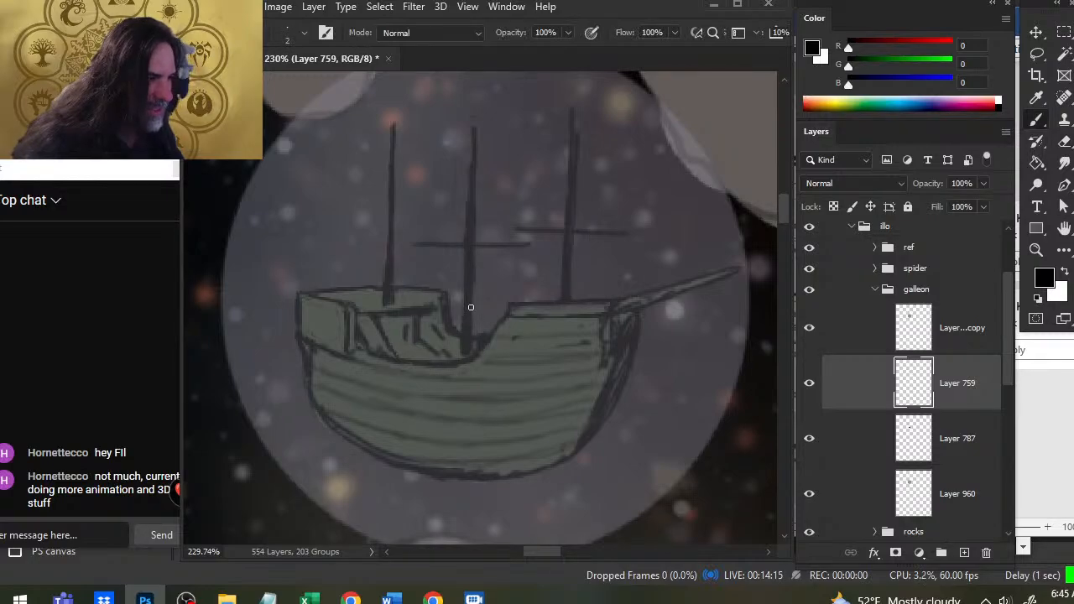
- Redraw the middle mast's upper section up to a clean tip, trimming its edges and the part of the yard beside it
key("e")
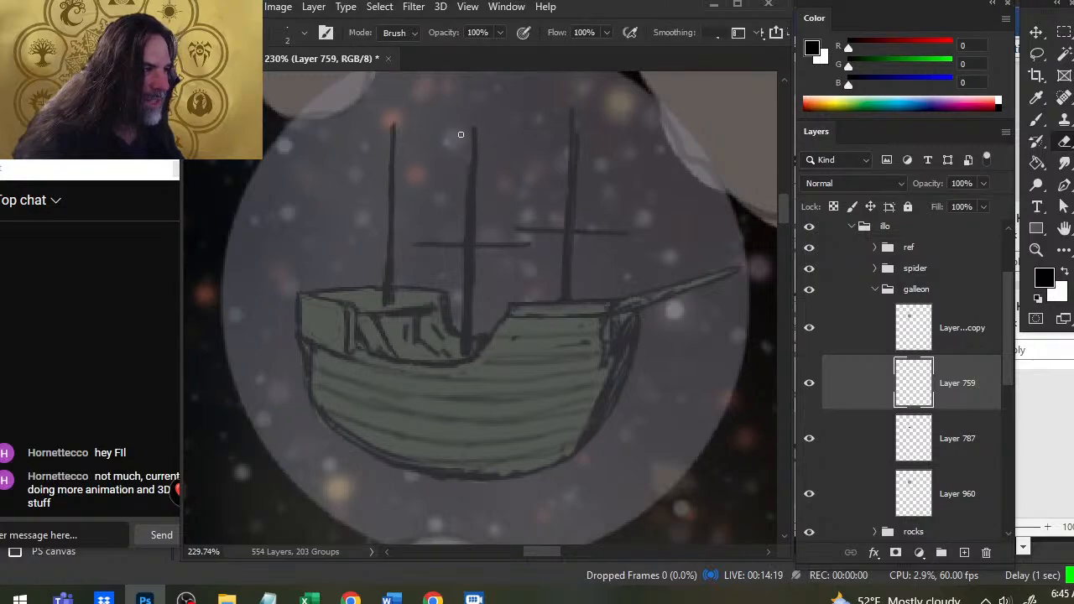
mouse_move(468, 169)
left_mouse_down()
mouse_move(467, 210)
mouse_move(468, 156)
left_mouse_up()
key("b")
left_click_drag(470, 206, 471, 117)
key("e")
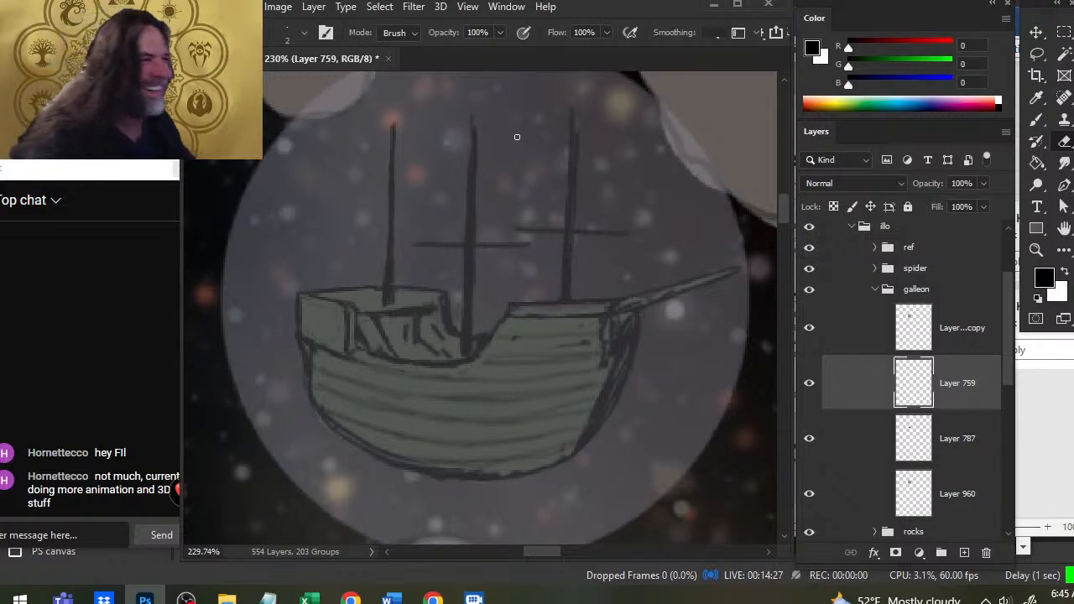
left_click_drag(478, 143, 476, 228)
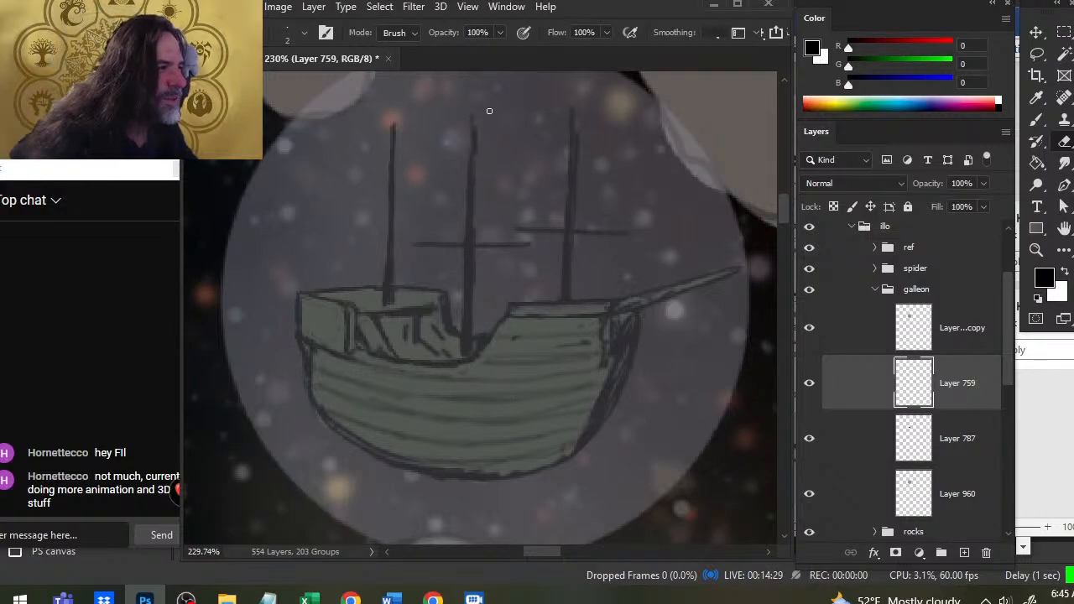
key("b")
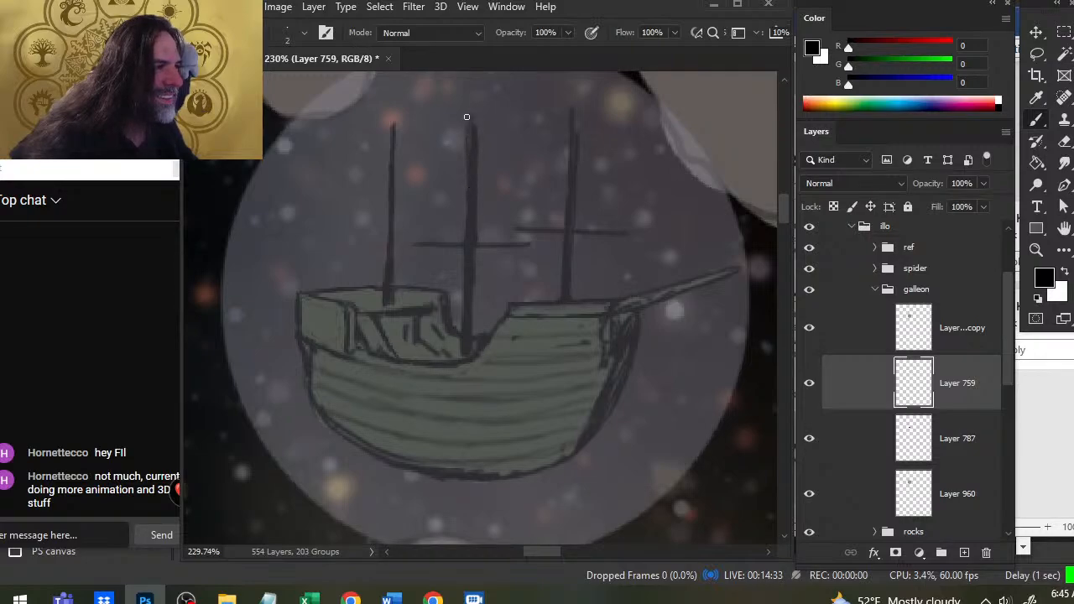
key("e")
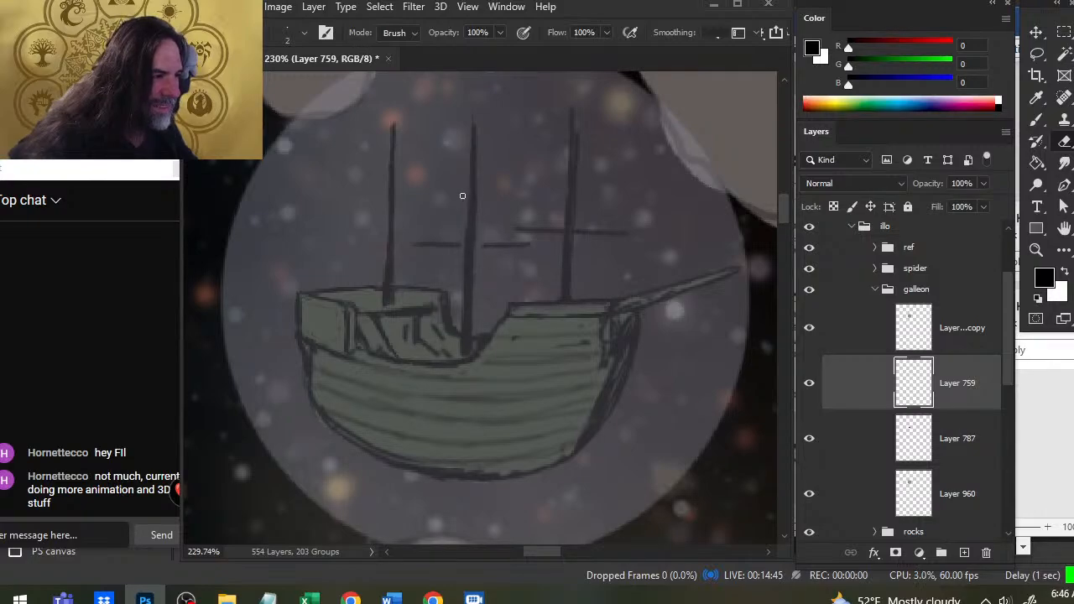
- Thicken the rear mast with a straight line from deck to tip and clean up its base at the sterncastle
key("b")
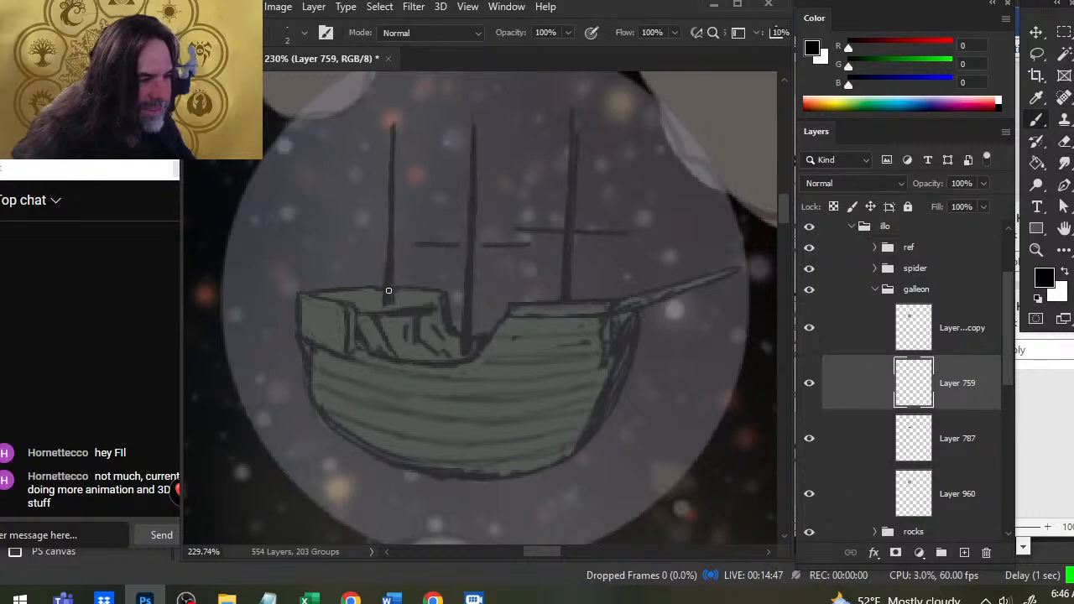
key("shift")
left_click(392, 128, "shift")
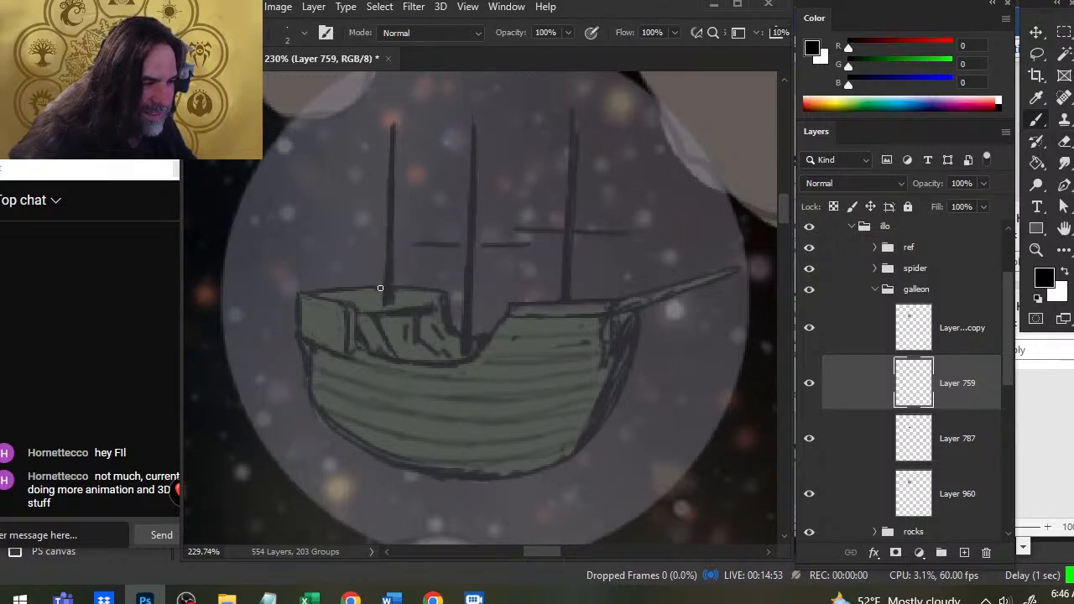
key("e")
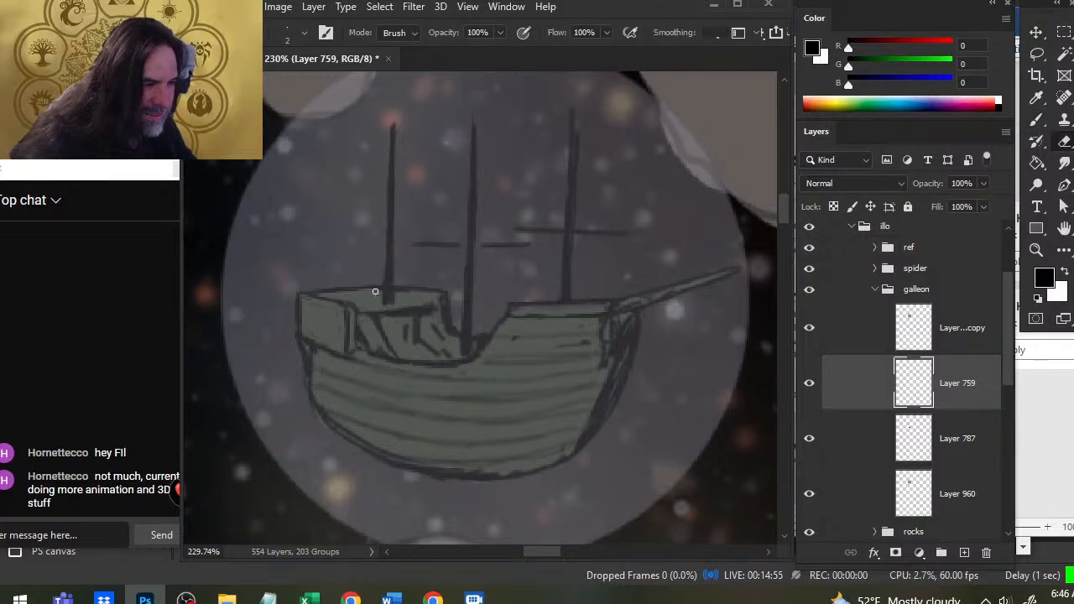
key("b")
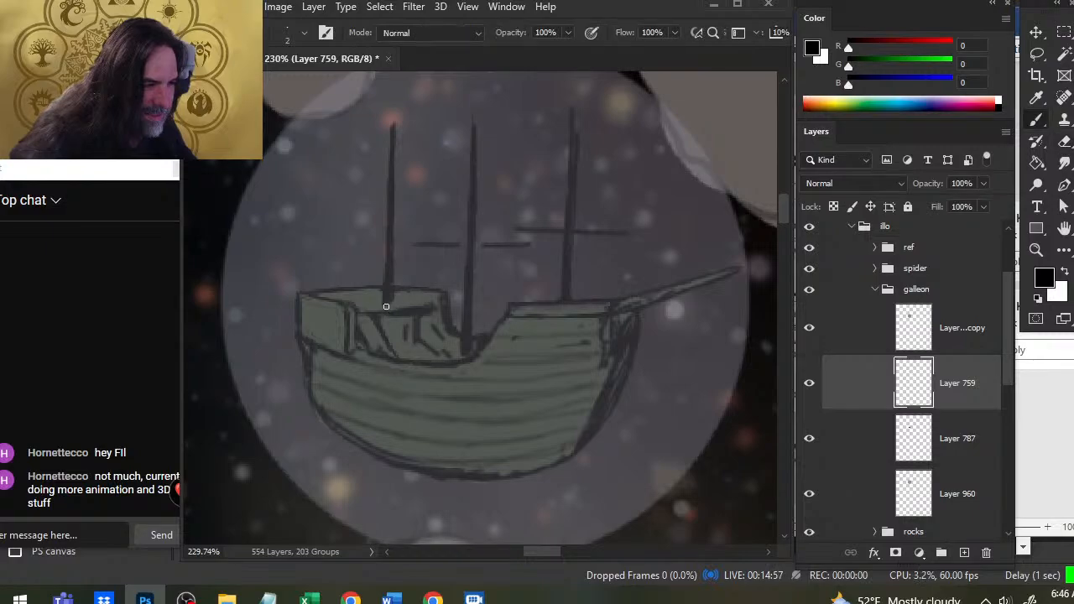
left_click_drag(383, 302, 387, 256)
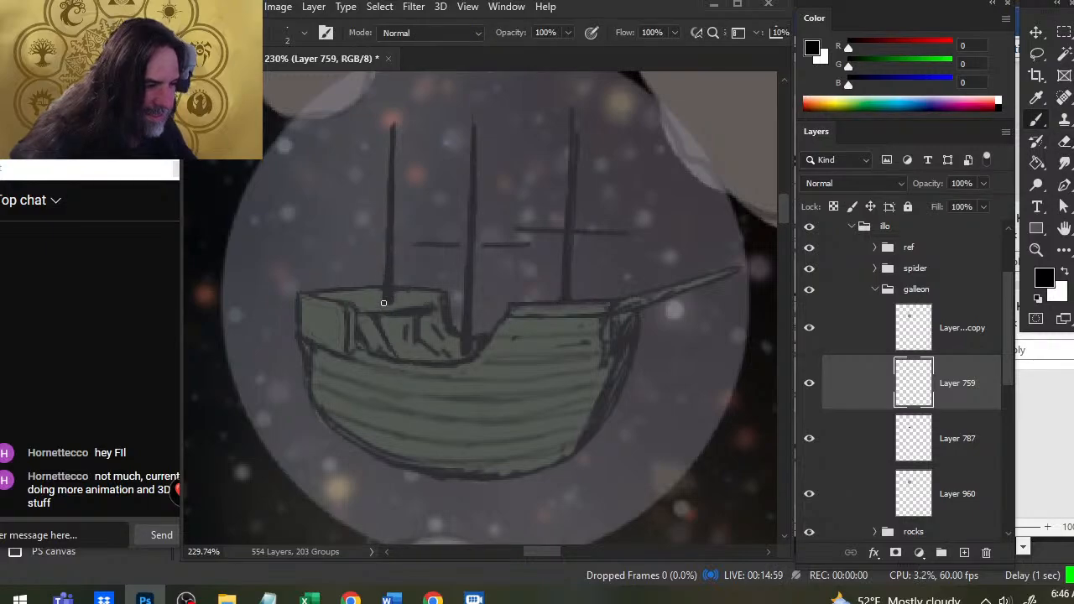
- Draw treads on the sterncastle's rear stairway and redraw the forward stairway as a slanted flight with treads
left_click_drag(359, 320, 376, 352)
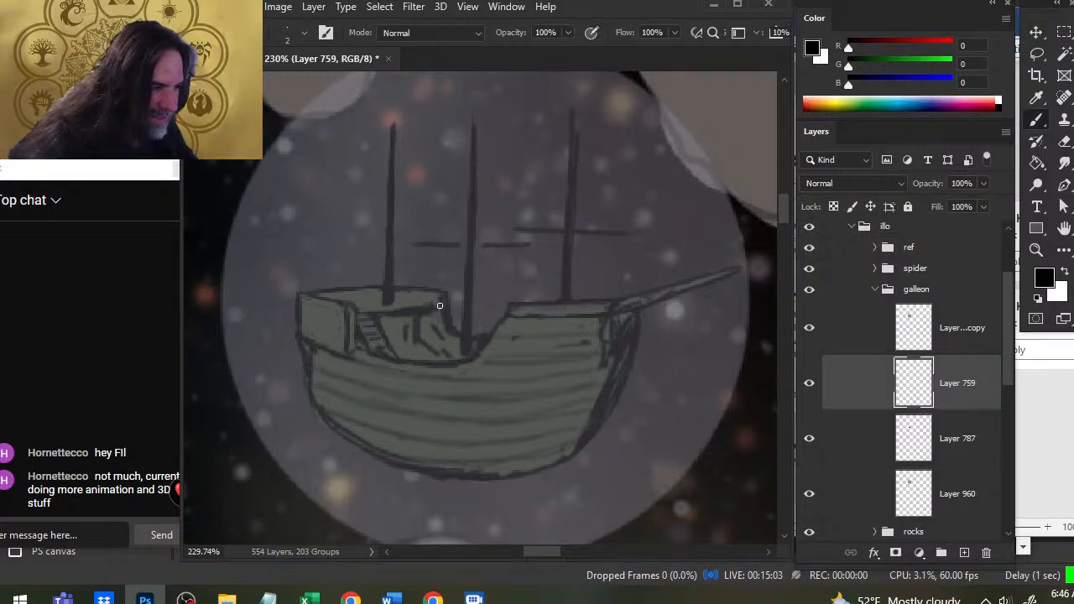
key("e")
key("b")
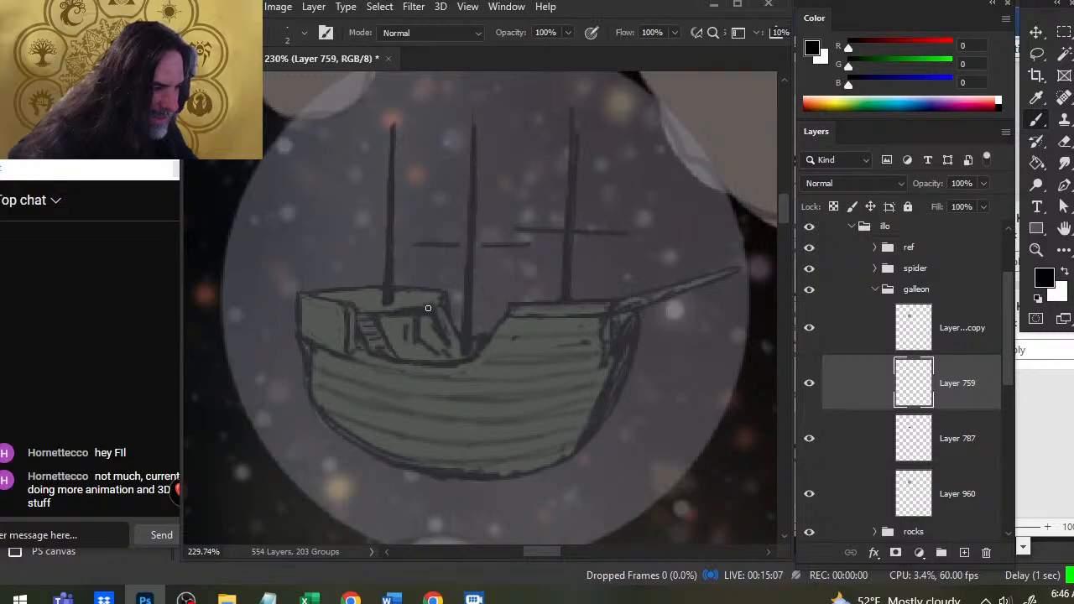
key("e")
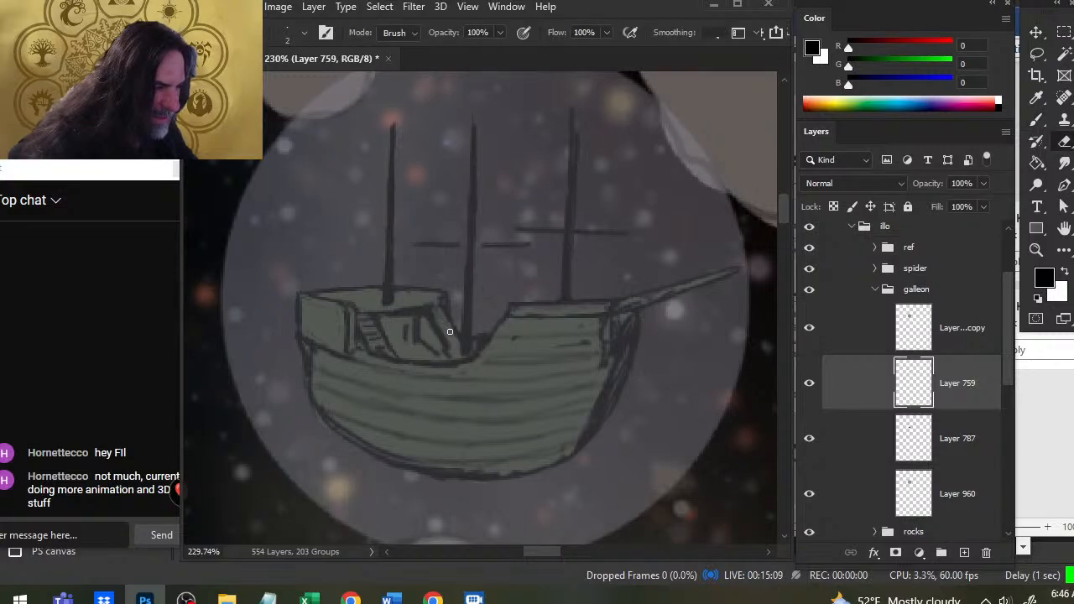
key("b")
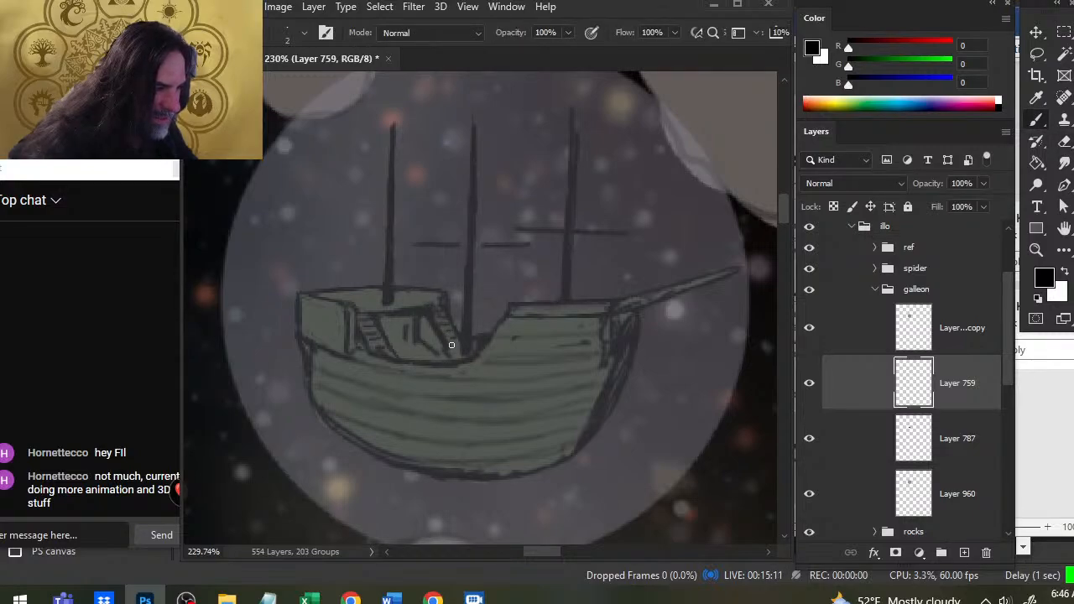
- Erase the loose diagonal strokes between the two stairways and redraw the doorway in the sterncastle's front wall
key("e")
key("b")
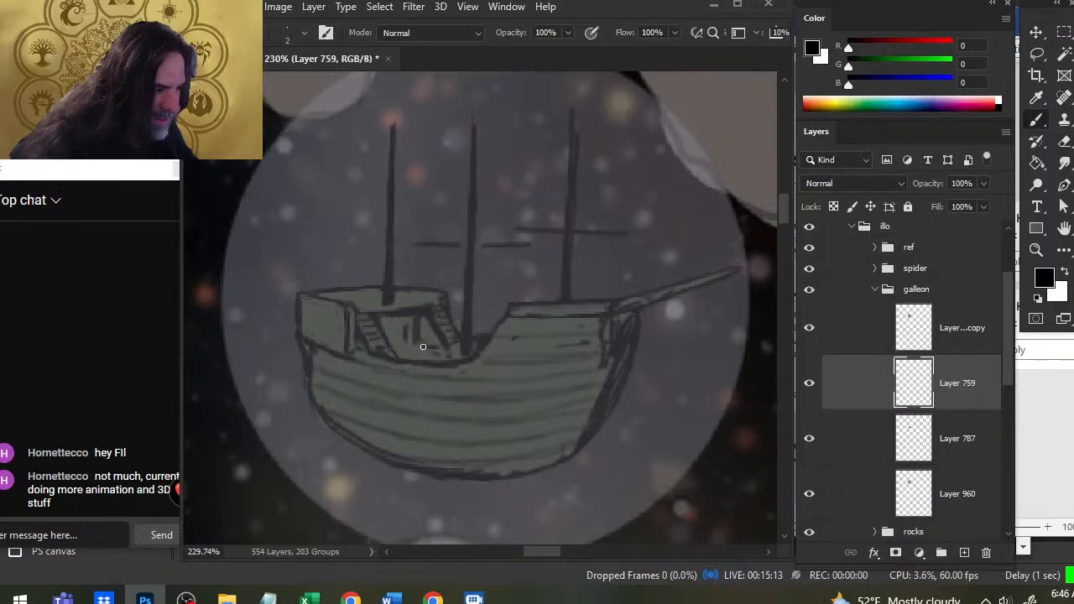
key("e")
key("b")
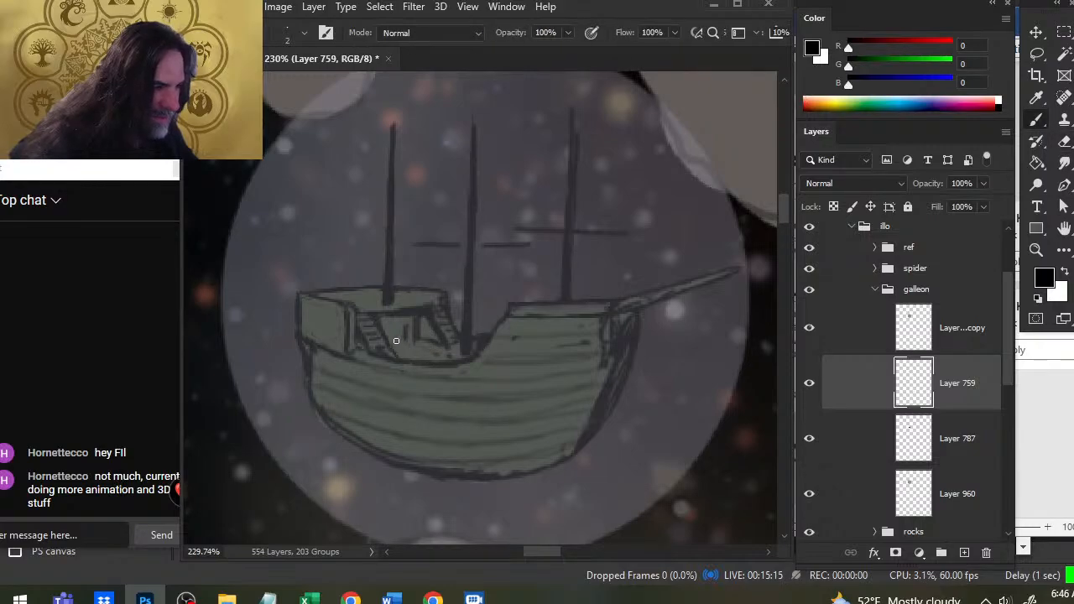
key("e")
key("b")
key("e")
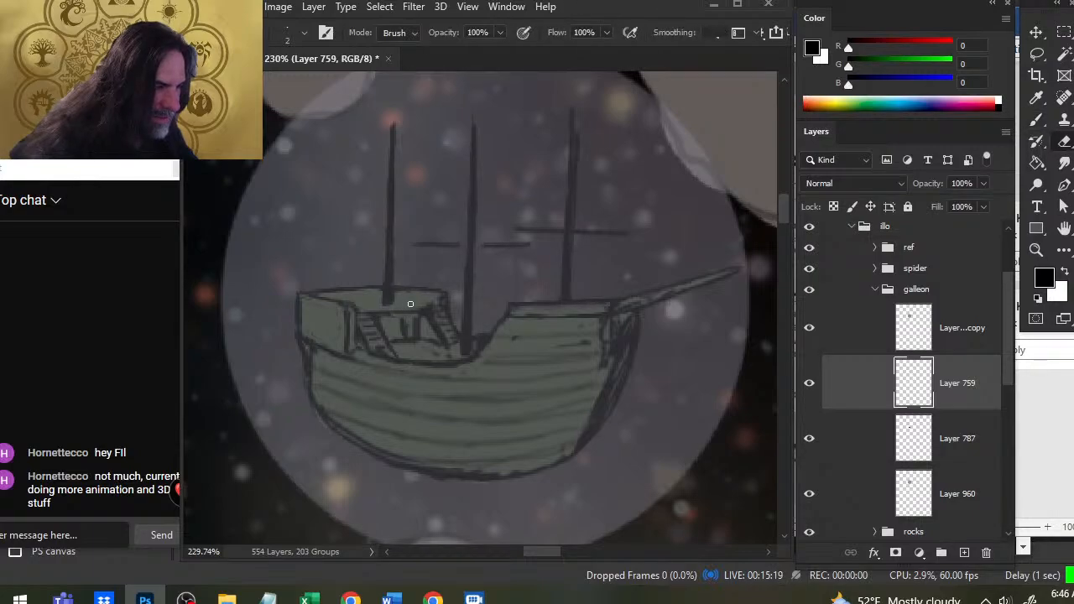
key("b")
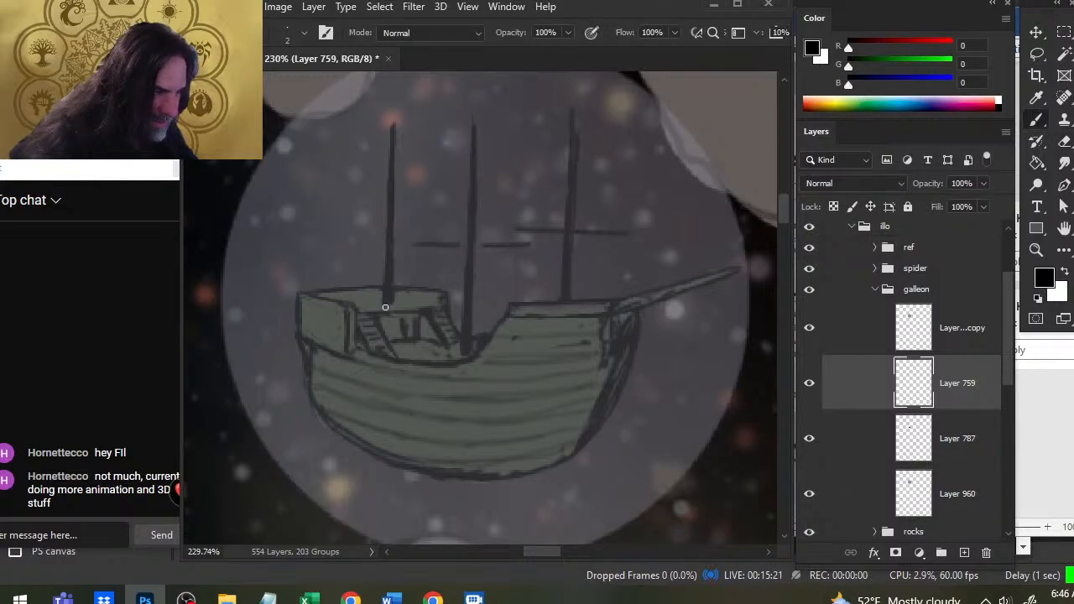
- Redraw the sterncastle's front deck edge and railing between the stairways, clearing the stray lines around the rear mast's base
left_click_drag(377, 312, 420, 310)
key("e")
key("b")
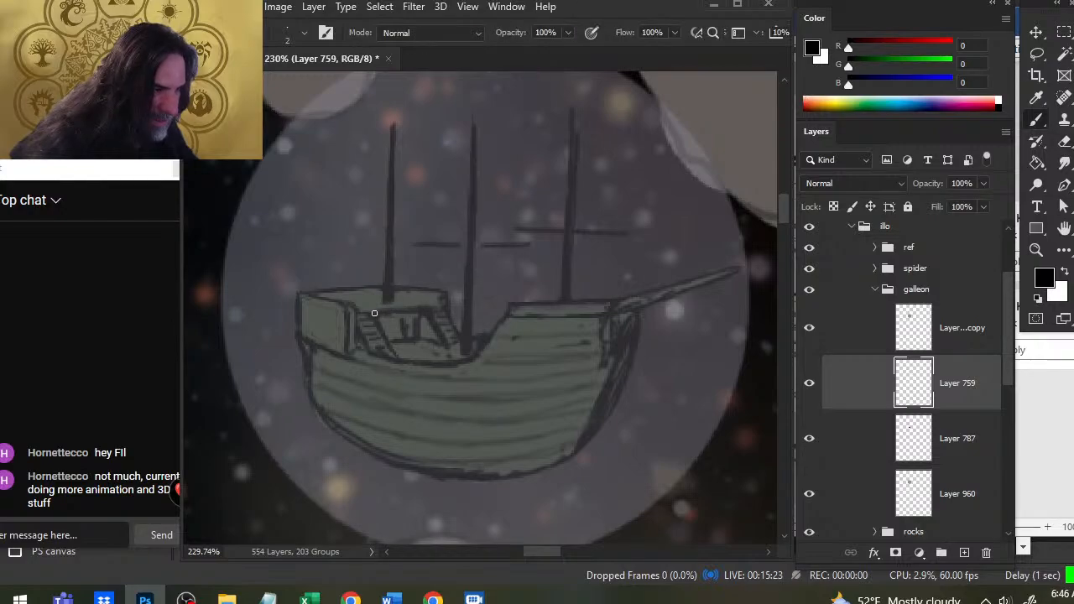
left_click_drag(374, 302, 416, 296)
key("e")
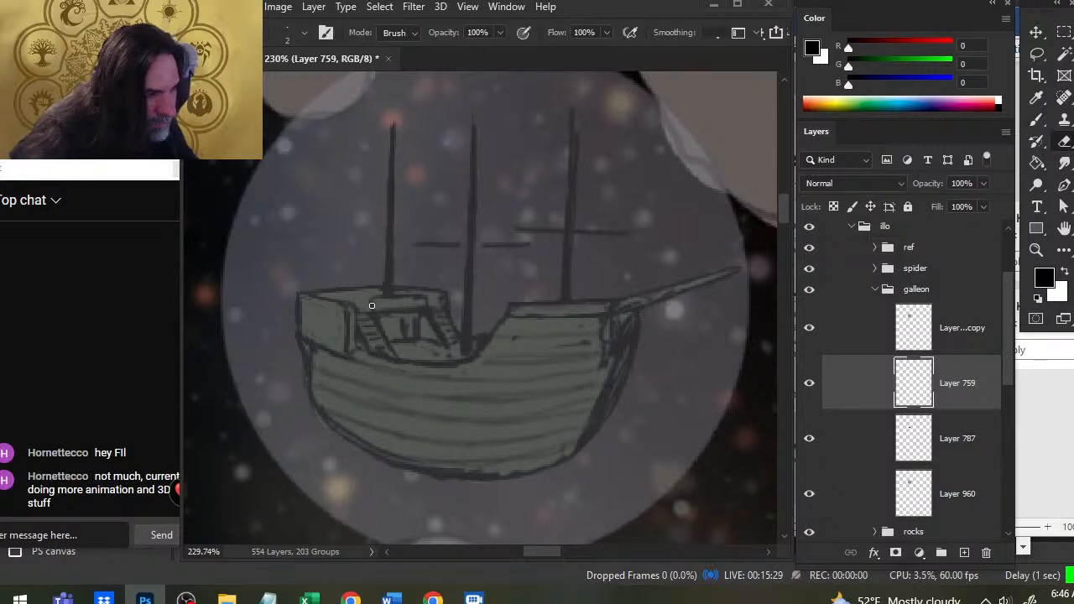
key("b")
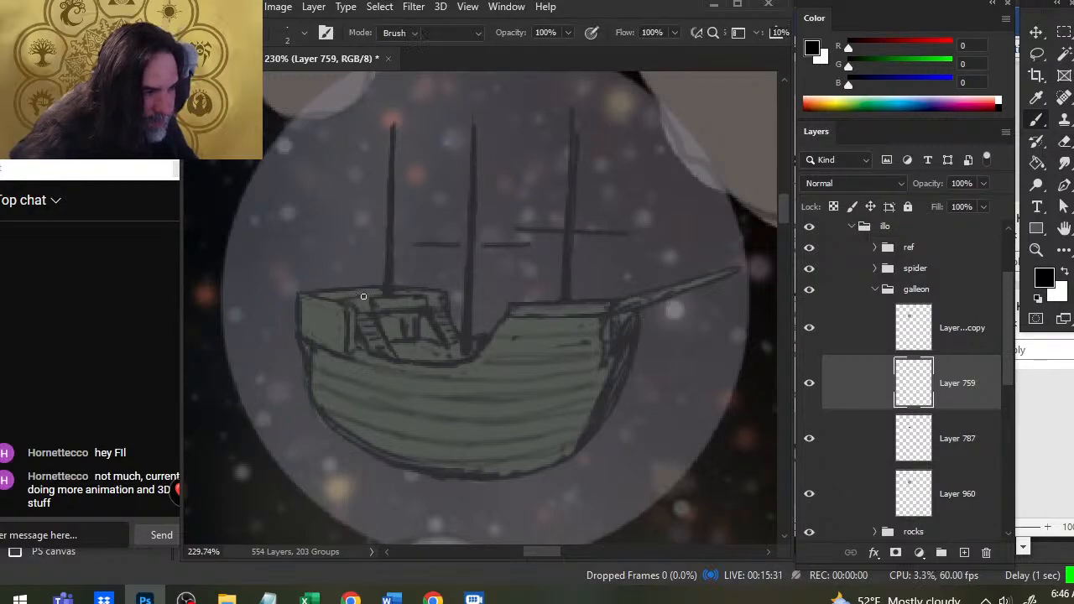
key("e")
key("b")
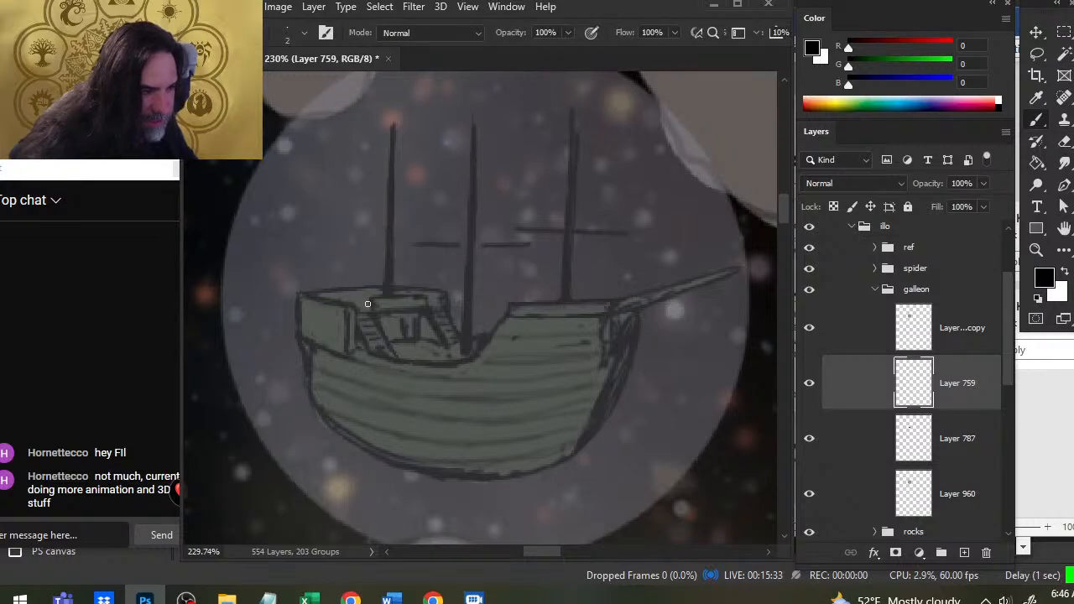
- Draw the base line of the sterncastle's front wall beside the doorway and tidy the deck below it
key("e")
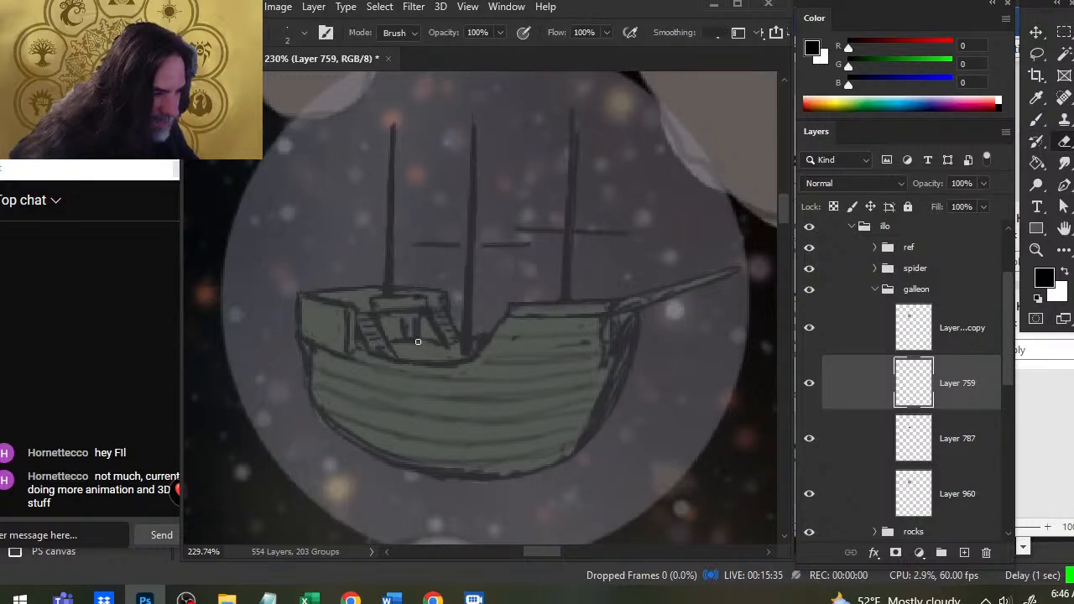
key("b")
key("e")
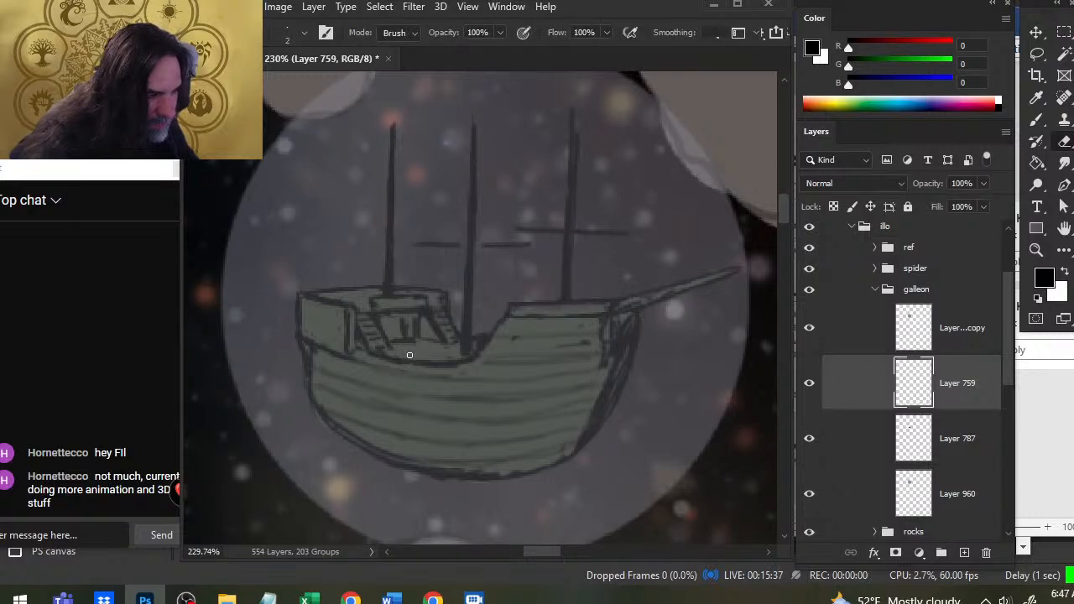
- Darken the deck line below the sterncastle's stairways and erase the old hull edge beneath it up to the main mast
key("b")
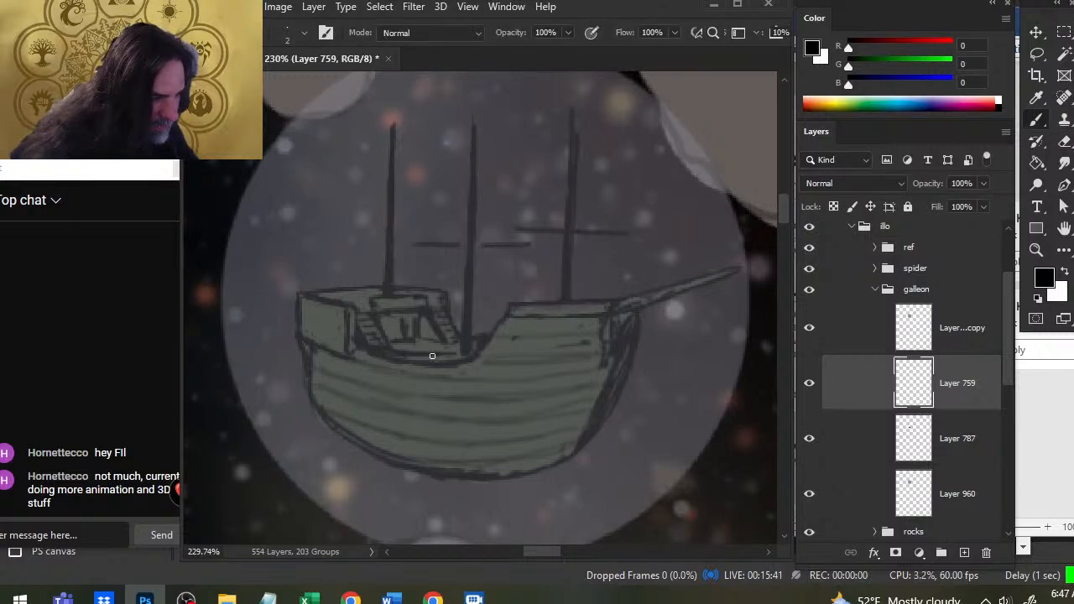
key("e")
left_click_drag(378, 358, 435, 366)
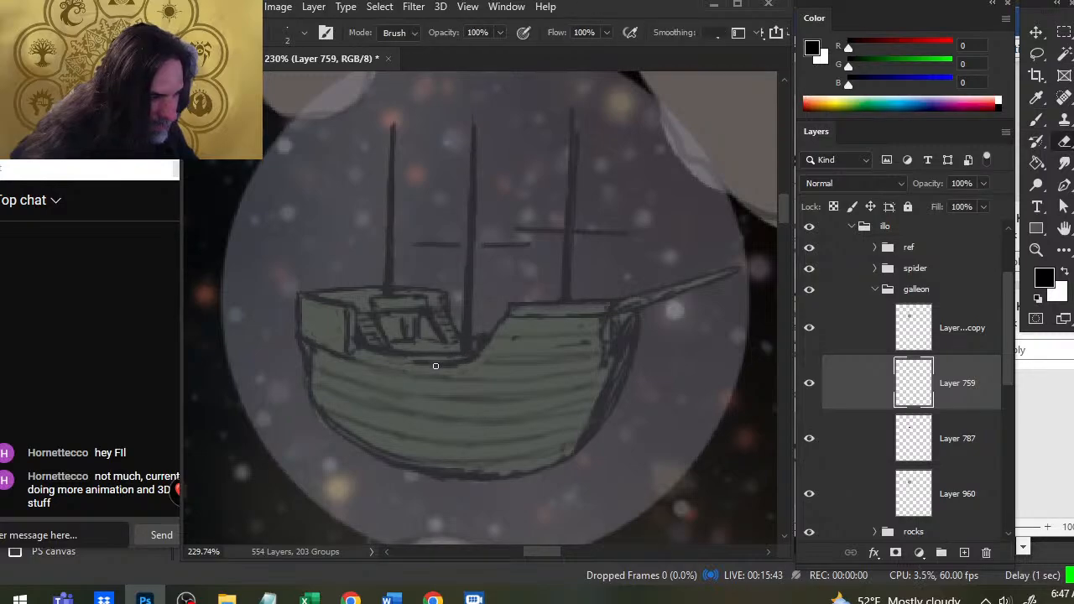
left_click_drag(359, 353, 466, 366)
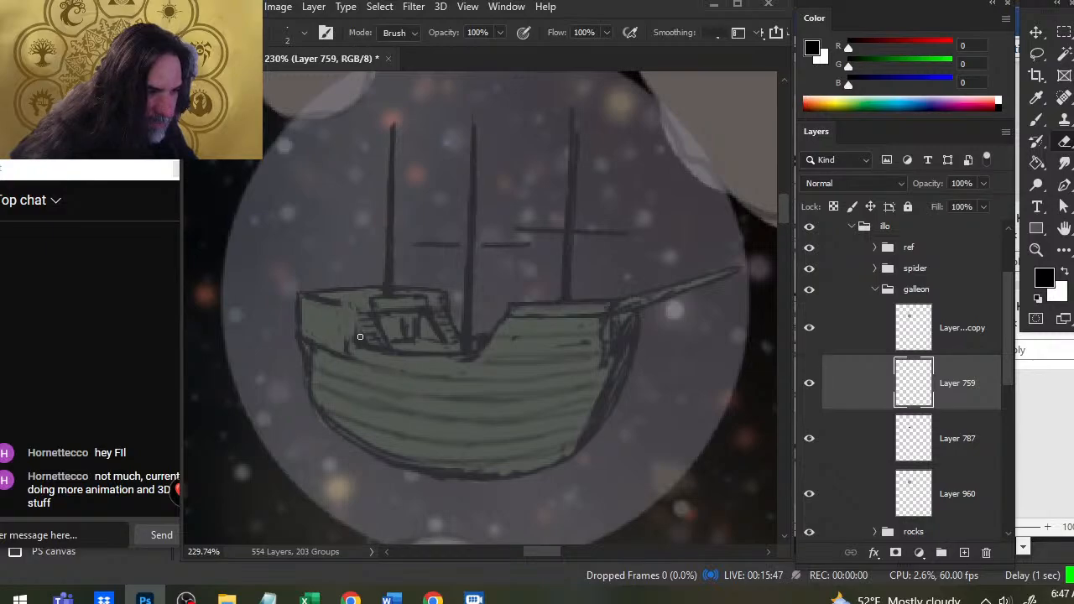
- Redraw the upright front edge of the sterncastle's side wall beside the rear stairway and clear part of its upper rail line
key("b")
left_click_drag(344, 305, 355, 337)
mouse_move(353, 296)
left_mouse_down()
mouse_move(355, 334)
mouse_move(306, 298)
mouse_move(330, 299)
mouse_move(318, 299)
left_mouse_up()
key("e")
key("b")
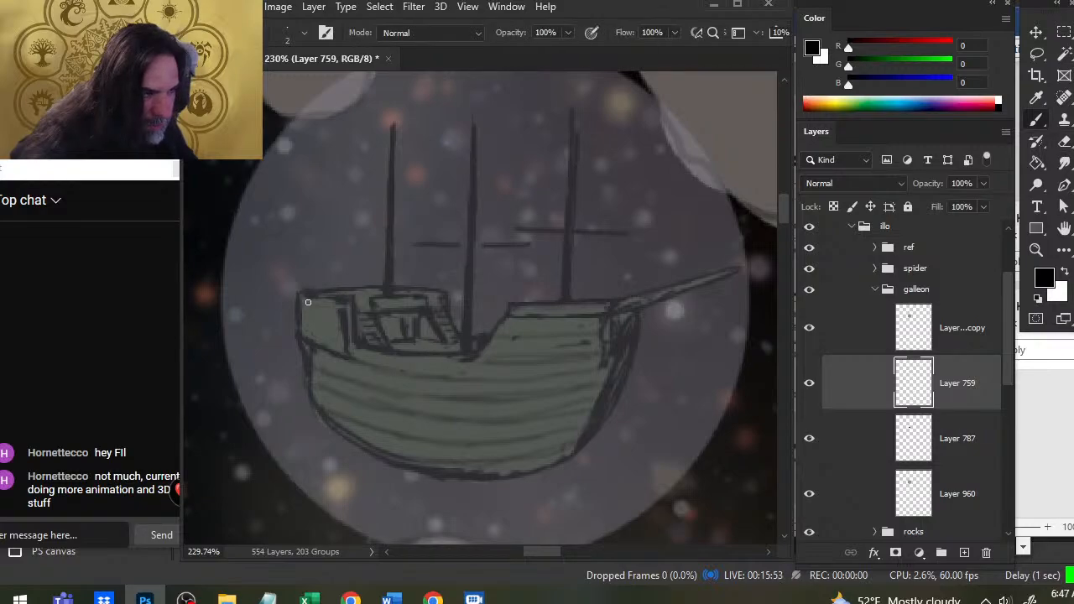
- Reshape the front end of the sterncastle's side wall into a slanted edge along the rear stairway and clean its lower edge
key("e")
mouse_move(333, 352)
left_mouse_down()
mouse_move(367, 356)
mouse_move(327, 346)
mouse_move(346, 298)
mouse_move(353, 345)
mouse_move(292, 334)
mouse_move(340, 360)
mouse_move(373, 359)
mouse_move(357, 343)
mouse_move(395, 353)
left_mouse_up()
key("b")
key("e")
key("b")
key("e")
key("b")
mouse_move(351, 317)
left_mouse_down()
mouse_move(368, 349)
mouse_move(351, 341)
mouse_move(381, 354)
mouse_move(368, 344)
left_mouse_up()
key("e")
key("b")
key("e")
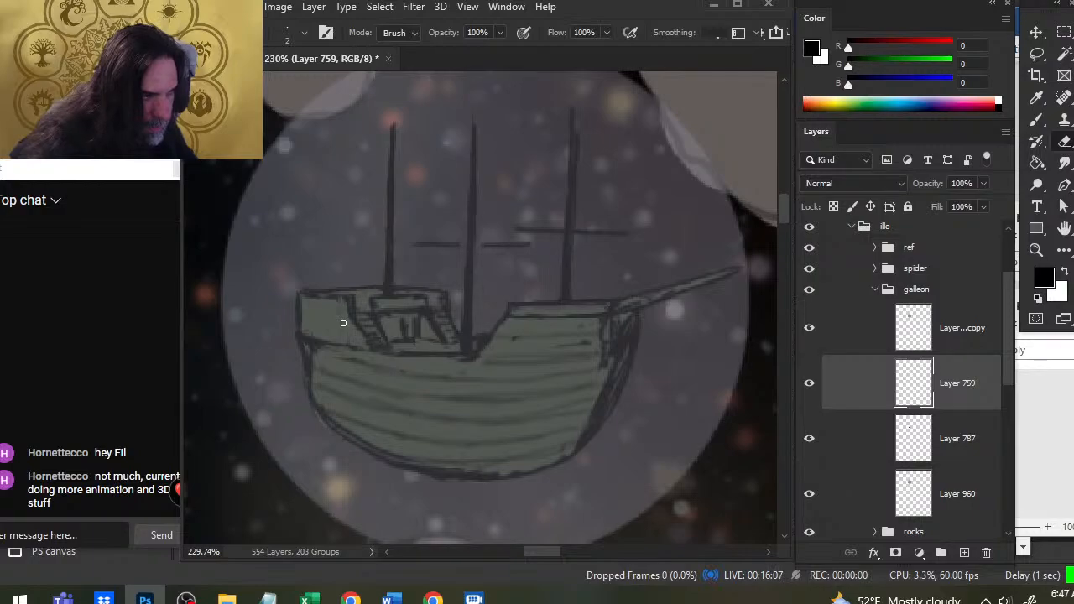
- Erase the second rail line under the sterncastle's top edge and redraw the stern's upper rear corner and back edge
mouse_move(324, 298)
left_mouse_down()
mouse_move(340, 300)
mouse_move(331, 300)
left_mouse_up()
key("b")
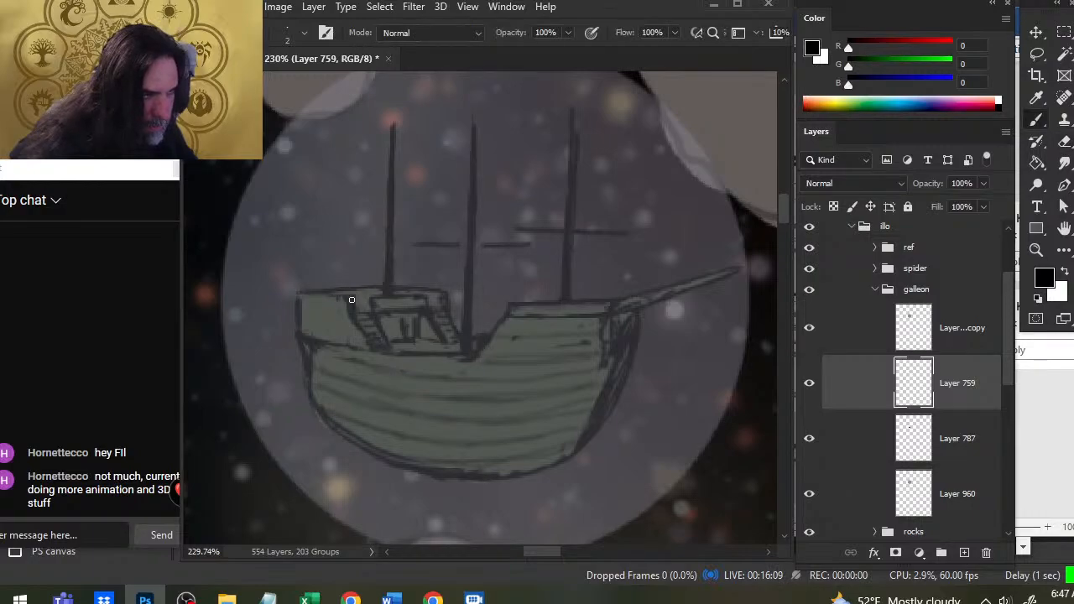
key("e")
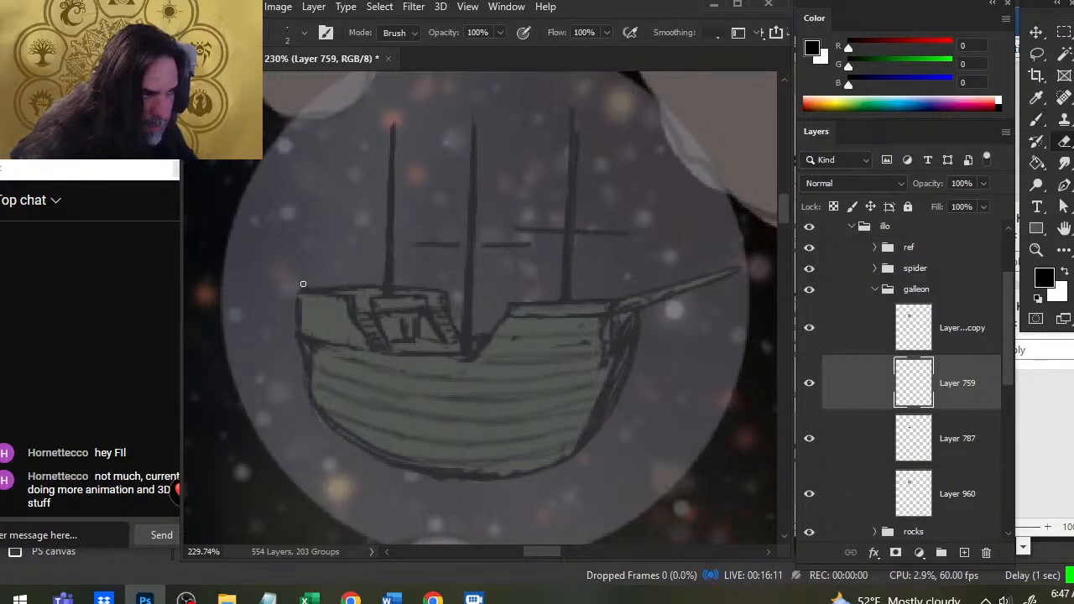
key("b")
mouse_move(326, 292)
left_mouse_down()
mouse_move(381, 287)
mouse_move(309, 291)
mouse_move(381, 288)
mouse_move(296, 291)
mouse_move(305, 322)
mouse_move(297, 342)
left_mouse_up()
key("e")
key("b")
key("e")
key("b")
- Thin and tidy the sterncastle's back edge and the lines where it meets the hull
key("e")
key("b")
key("e")
key("b")
key("e")
key("b")
key("e")
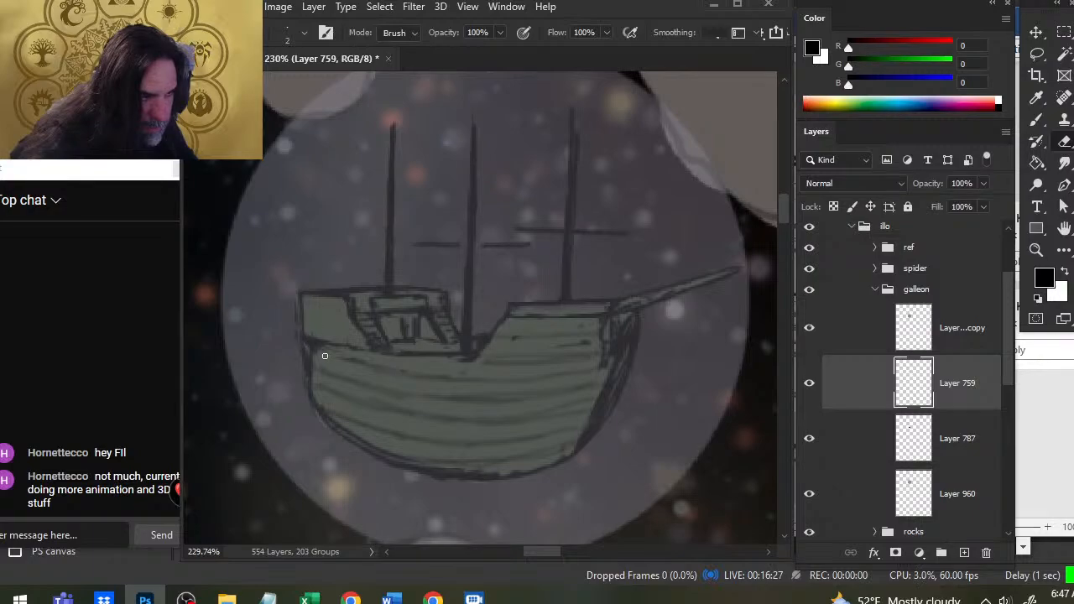
- Sketch a new curved stern line down the hull below the sterncastle and erase the old outline beside it
key("b")
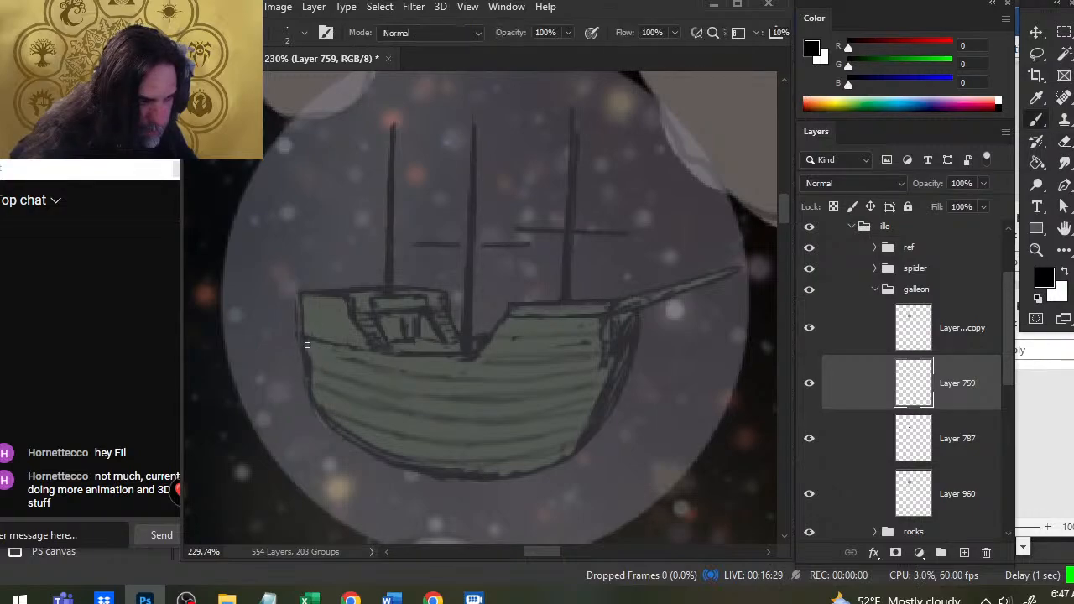
left_click_drag(306, 335, 315, 386)
left_click_drag(315, 337, 319, 405)
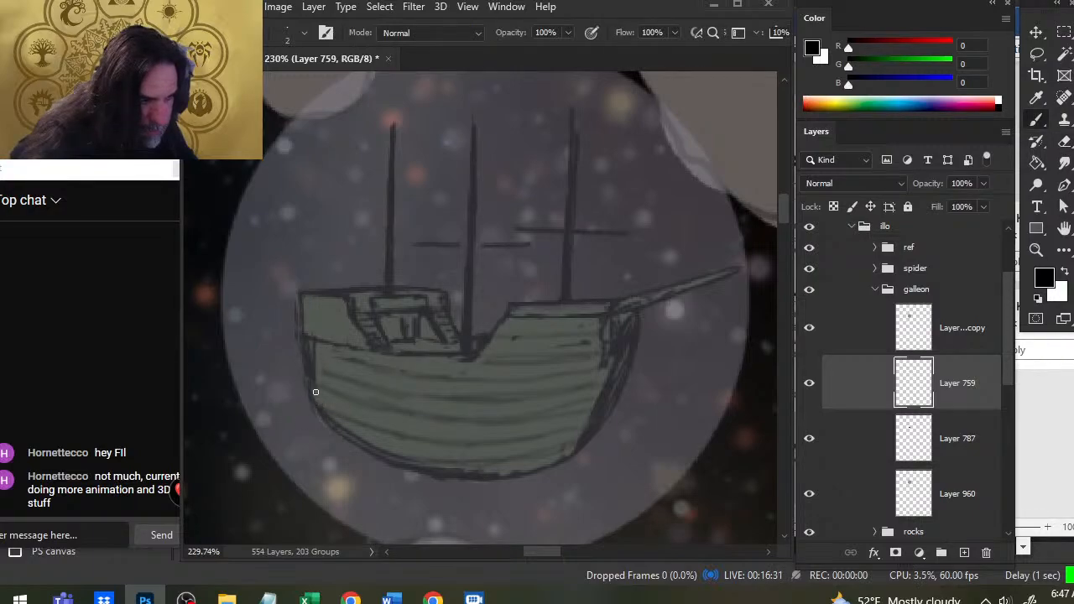
key("e")
mouse_move(318, 342)
left_mouse_down()
mouse_move(316, 371)
mouse_move(296, 350)
mouse_move(292, 305)
left_mouse_up()
mouse_move(313, 351)
left_mouse_down()
mouse_move(311, 386)
mouse_move(302, 343)
mouse_move(345, 431)
left_mouse_up()
- Redraw the hull's stern curve as one clean dark outline from the sterncastle's base down towards the keel
key("b")
key("e")
left_click_drag(306, 359, 329, 415)
key("b")
left_click_drag(304, 342, 342, 425)
mouse_move(311, 354)
left_mouse_down()
mouse_move(326, 418)
mouse_move(319, 372)
mouse_move(342, 429)
left_mouse_up()
key("e")
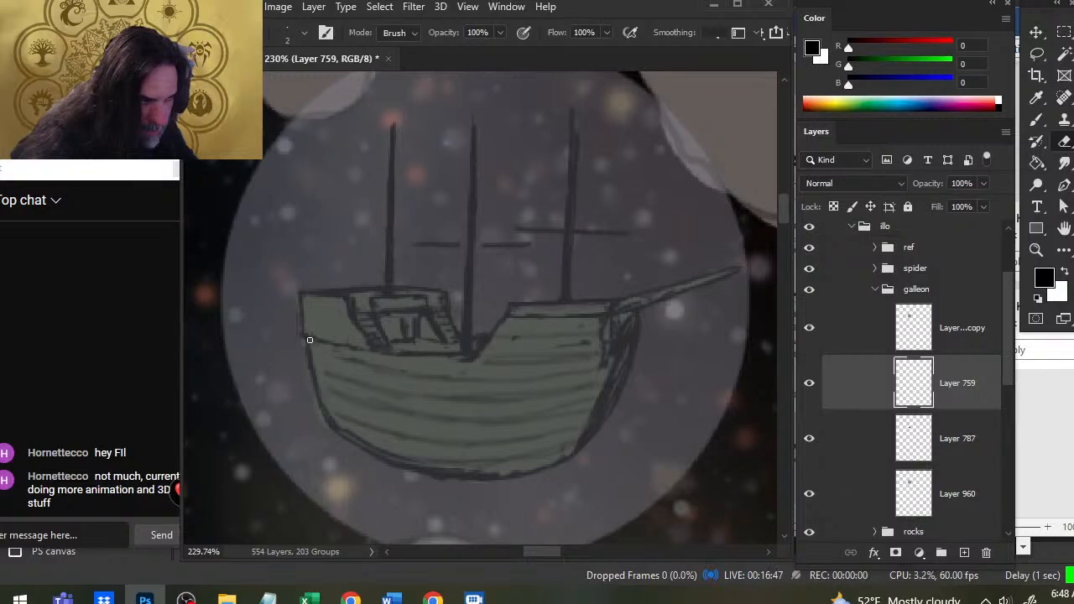
- Redraw the sterncastle's lower side edge and the slanted line of the rear stairway down to the deck
key("b")
mouse_move(304, 333)
left_mouse_down()
mouse_move(338, 344)
mouse_move(327, 350)
mouse_move(316, 343)
mouse_move(358, 345)
mouse_move(351, 325)
mouse_move(376, 353)
left_mouse_up()
key("e")
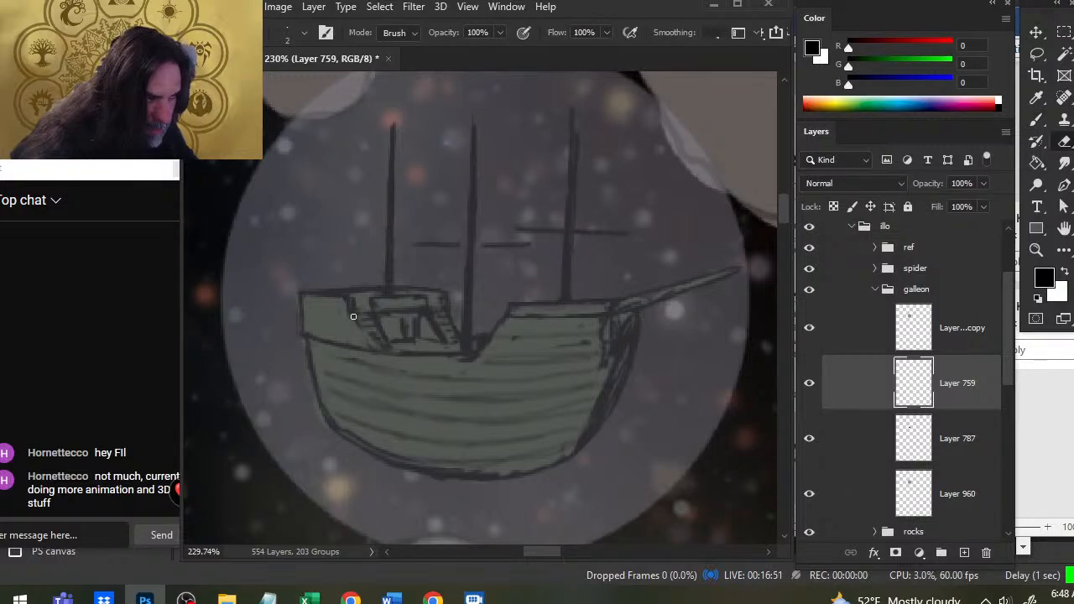
key("b")
left_click_drag(357, 318, 385, 352)
key("e")
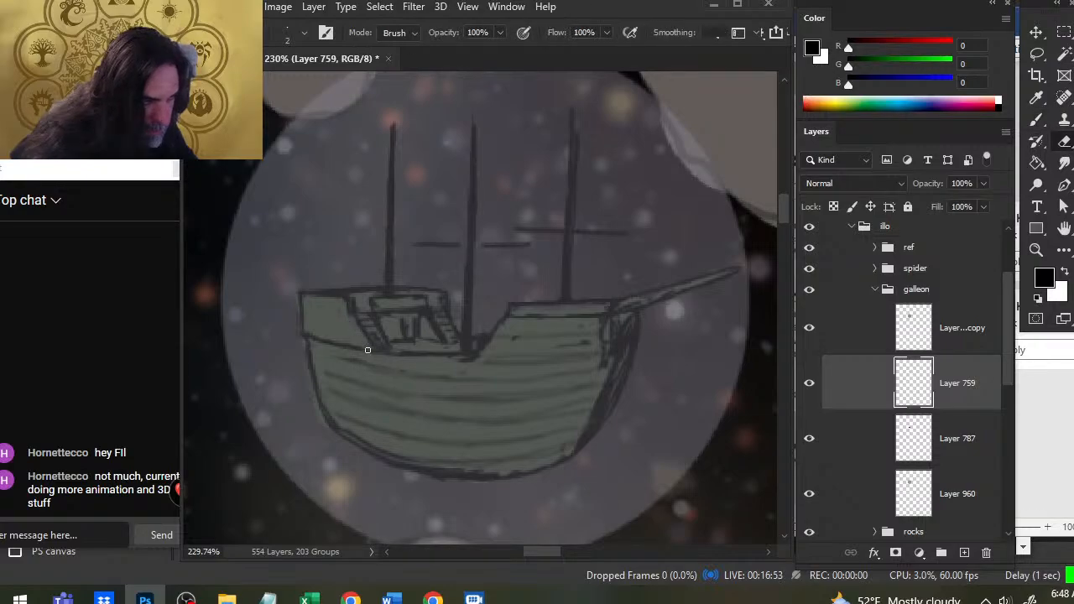
- Clean up the main mast's base and redraw the hull's top edge from the rear stairway to the mast
key("b")
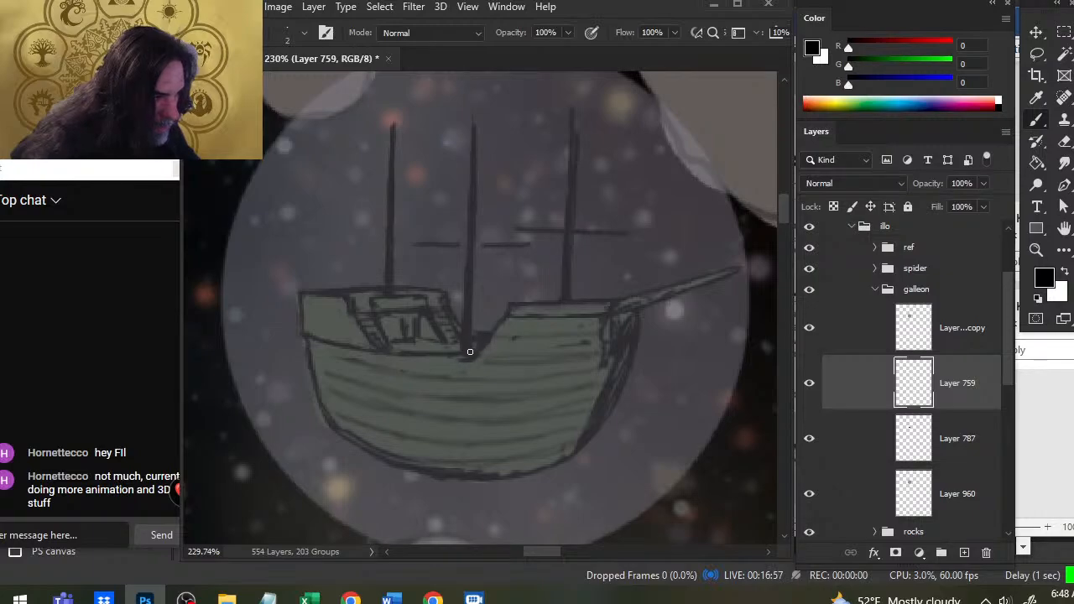
key("e")
key("b")
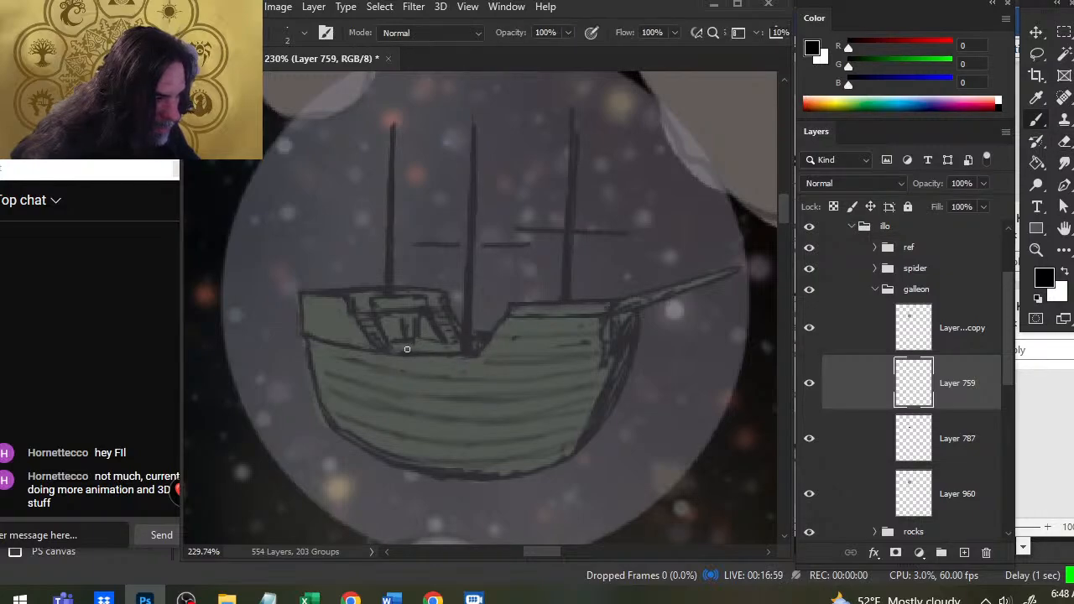
key("e")
key("b")
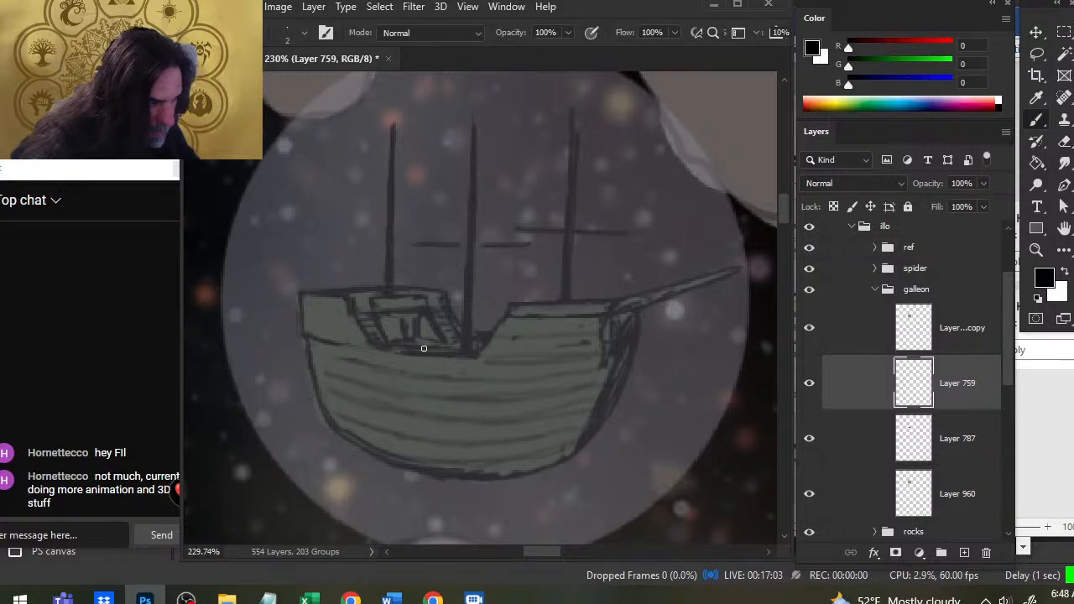
key("e")
key("b")
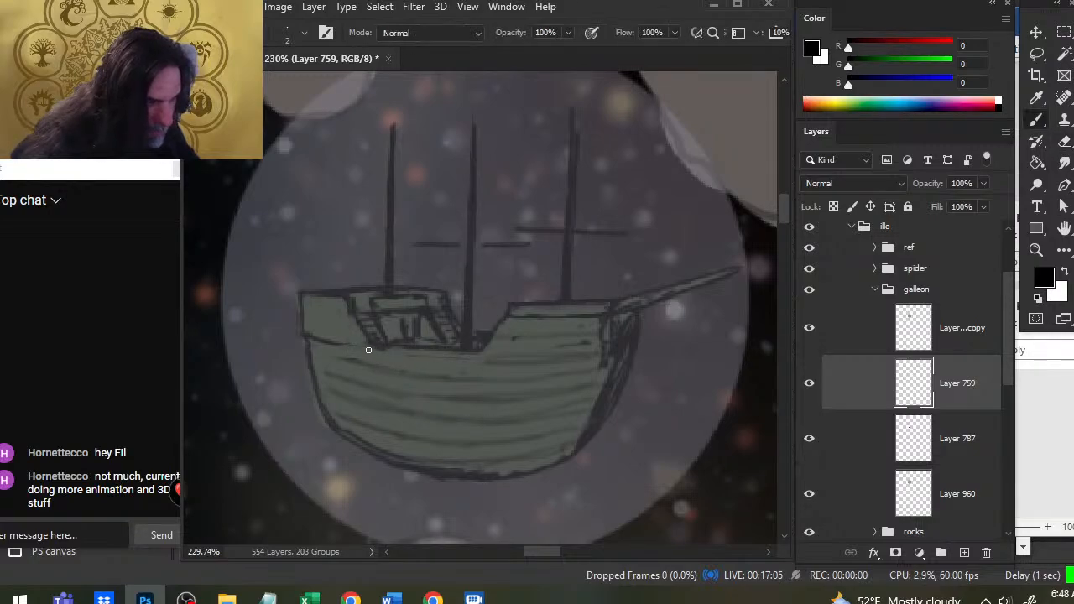
left_click_drag(366, 344, 483, 357)
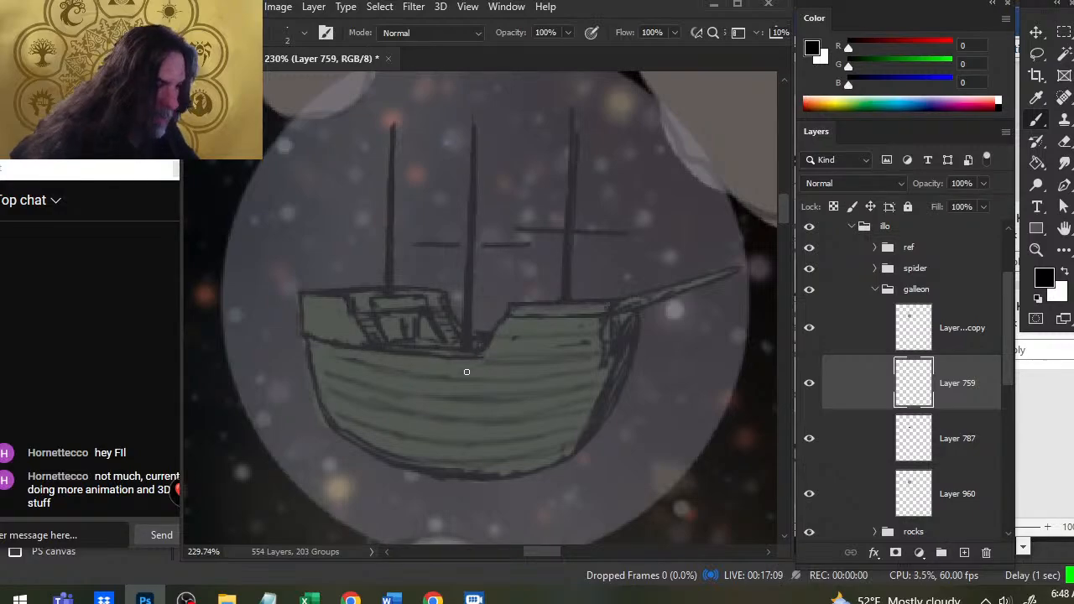
- Redraw the doorway's upright lines in the sterncastle's front wall between the stairways
key("e")
key("b")
mouse_move(388, 338)
left_mouse_down()
mouse_move(410, 334)
mouse_move(400, 317)
mouse_move(391, 337)
mouse_move(415, 333)
mouse_move(408, 341)
mouse_move(407, 331)
left_mouse_up()
key("e")
key("b")
left_click_drag(405, 321, 408, 336)
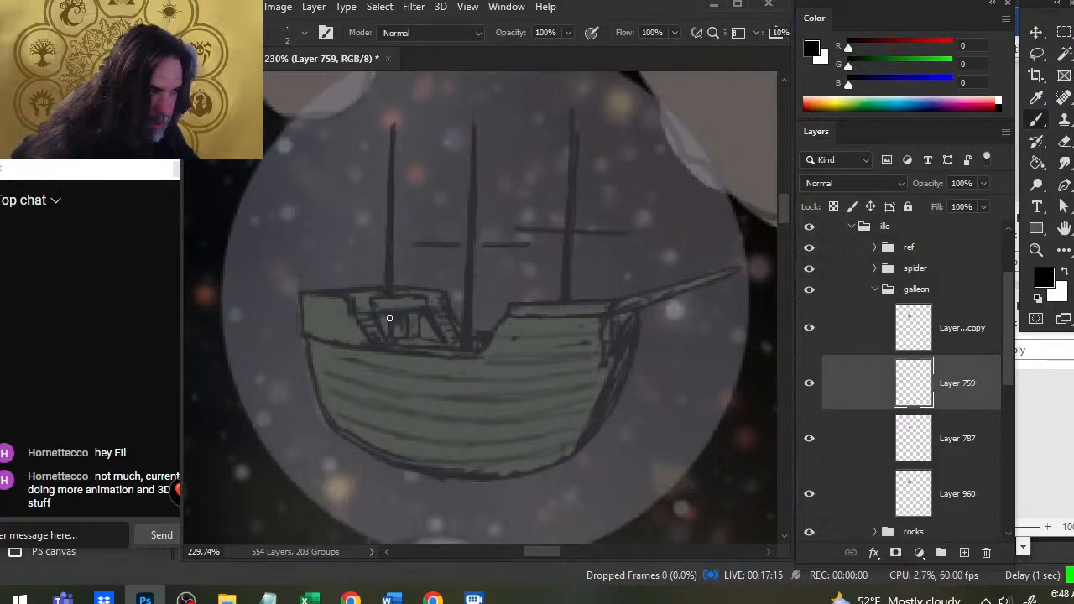
- Erase excess lines around the doorway and rework the wall's base line beside the forward stairway
key("e")
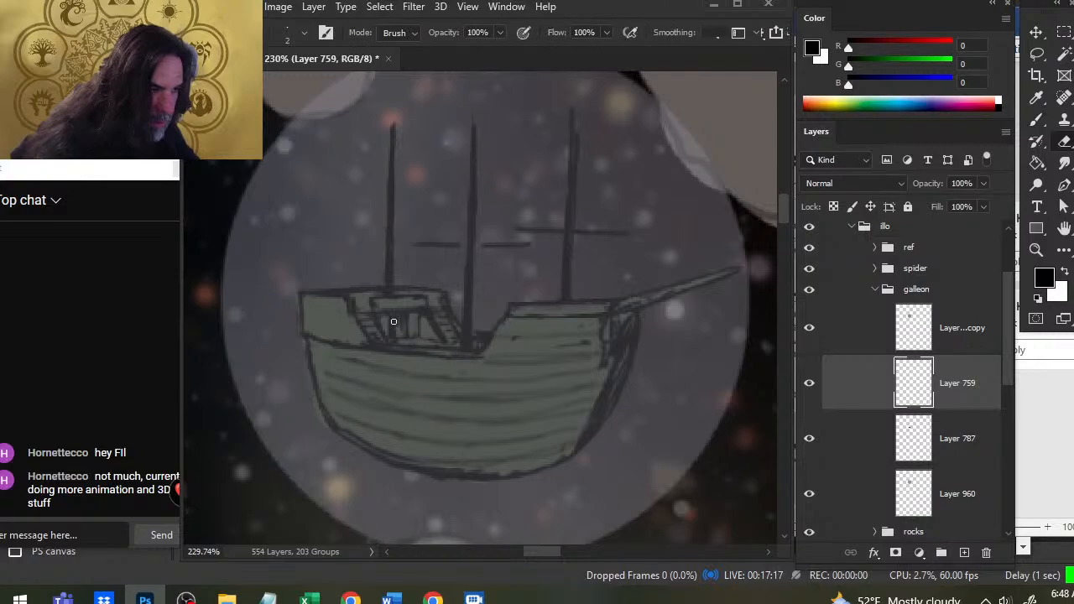
mouse_move(394, 321)
left_mouse_down()
mouse_move(398, 335)
mouse_move(390, 336)
mouse_move(446, 344)
mouse_move(434, 345)
left_mouse_up()
key("b")
key("e")
key("b")
key("e")
key("b")
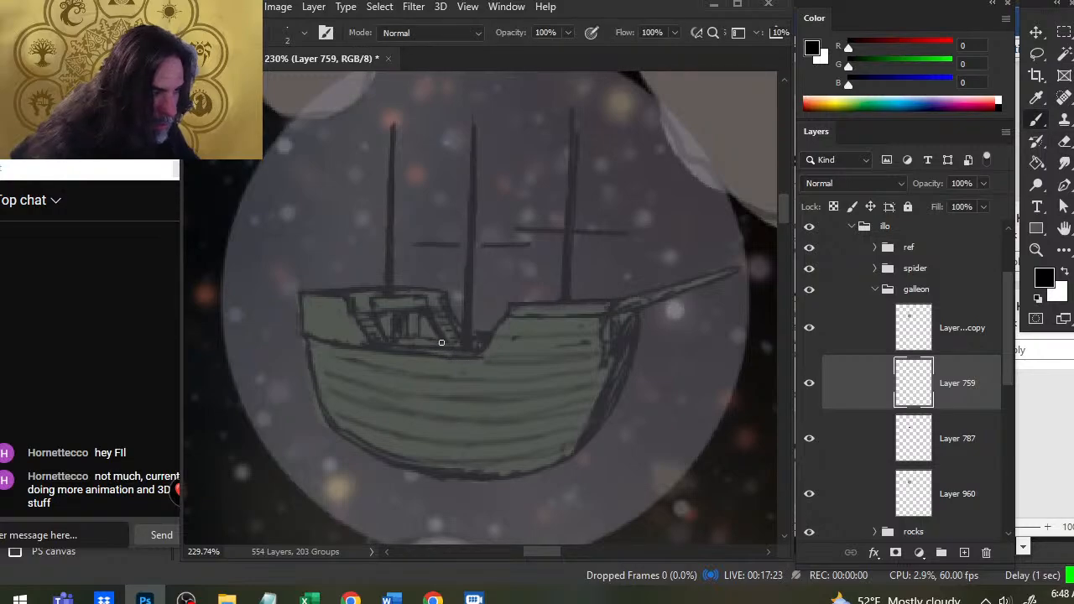
- Clean the top of the forward stairway and redraw the wall lines between it and the doorway
key("e")
left_click_drag(434, 300, 439, 306)
key("b")
key("e")
left_click_drag(417, 340, 414, 336)
key("b")
key("e")
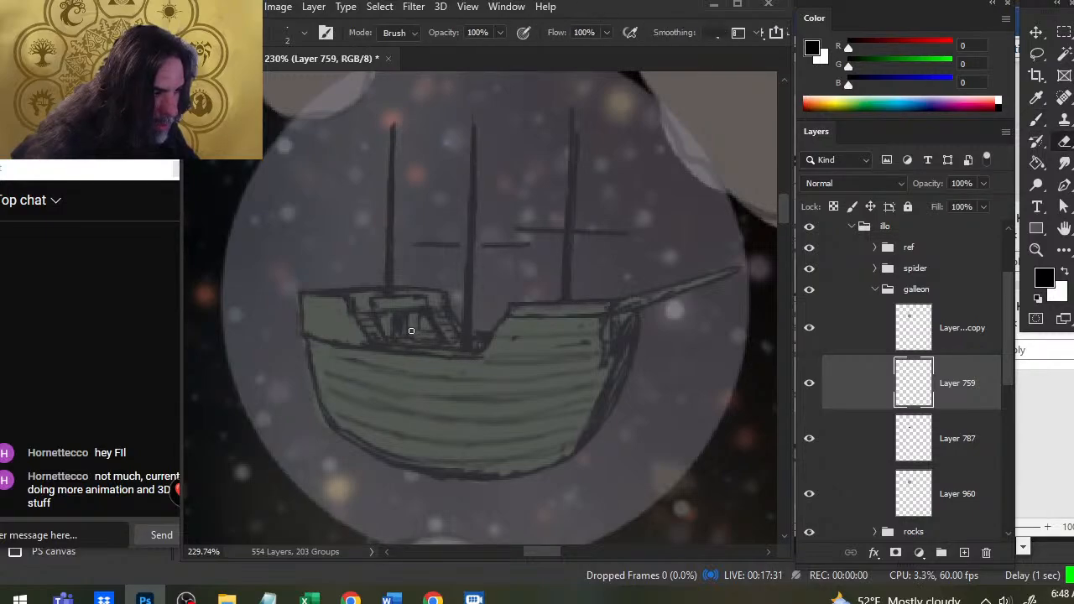
- Darken the doorway opening and refine the small panel lines beside it in the sterncastle's front wall
key("b")
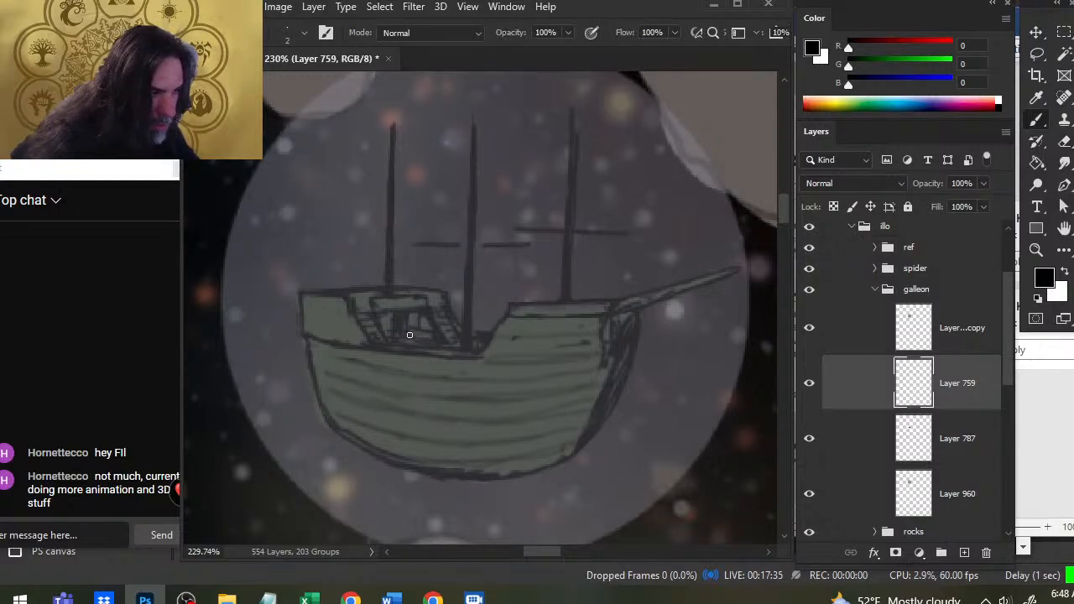
key("e")
key("b")
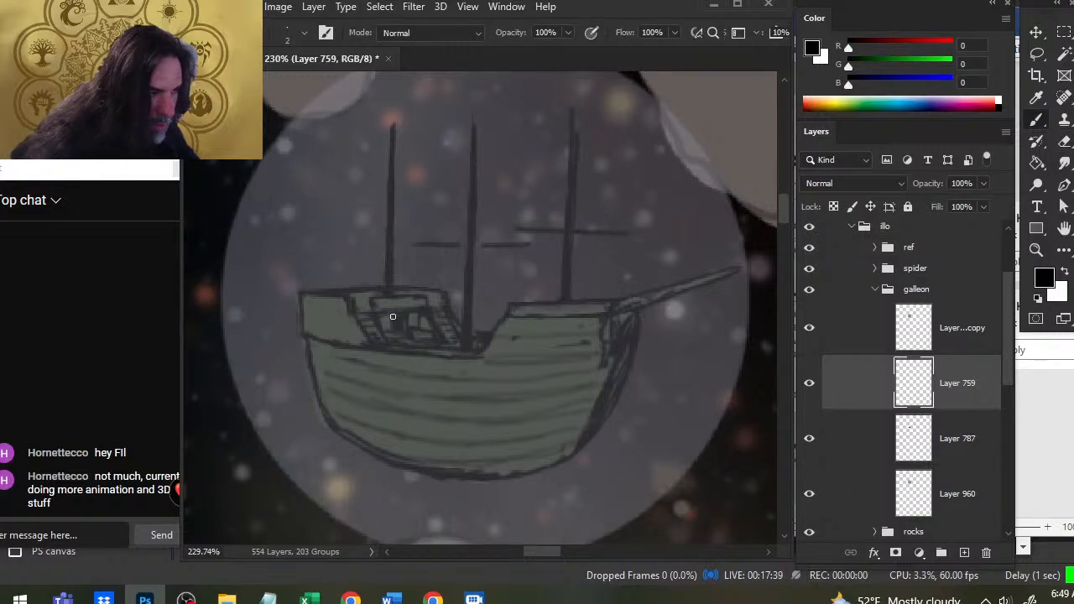
key("e")
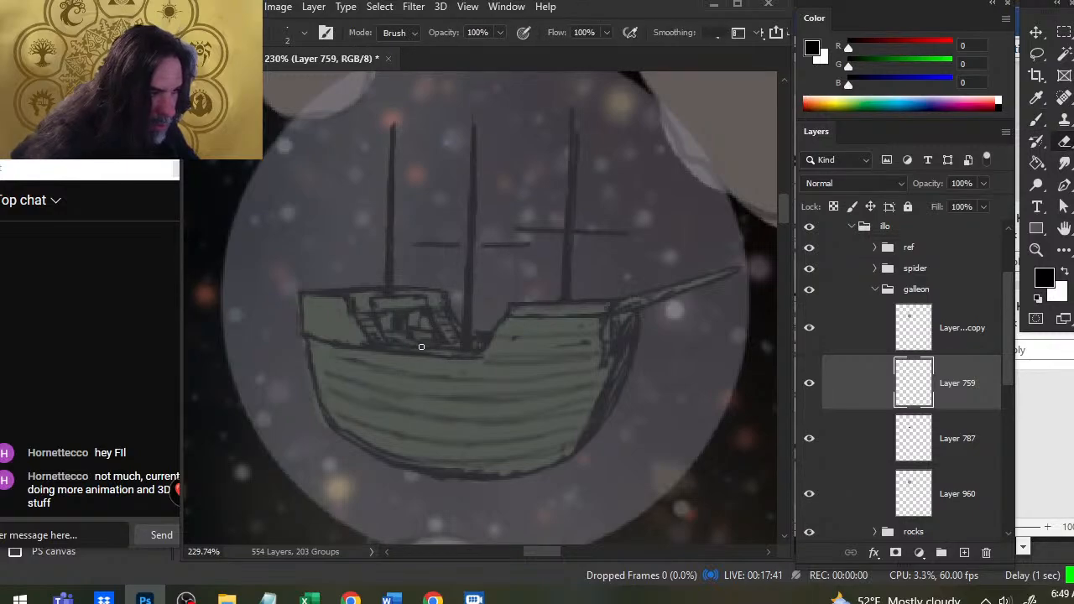
key("b")
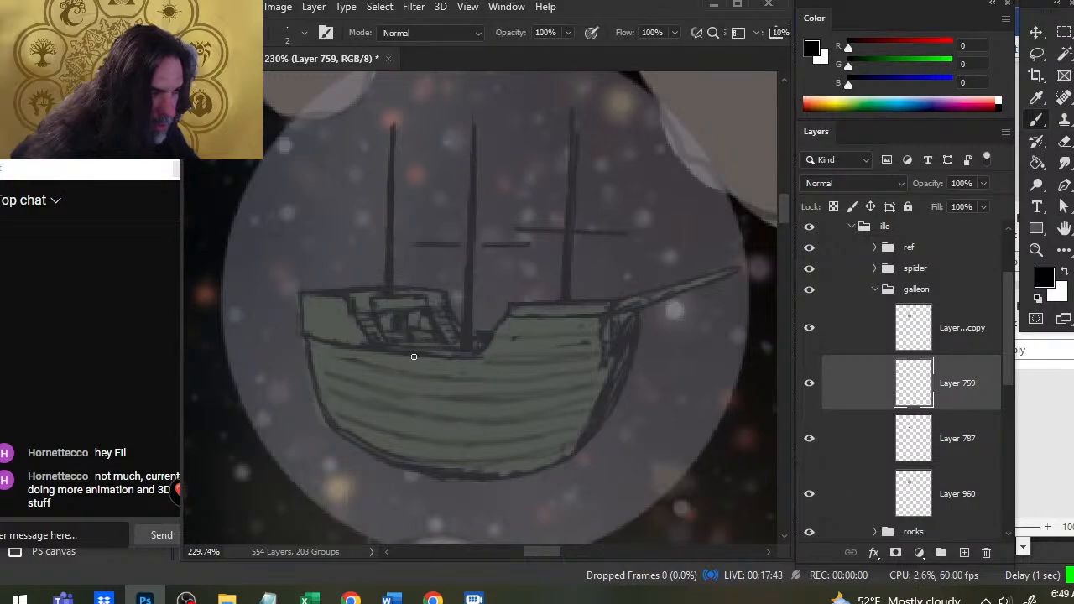
key("e")
key("b")
key("e")
key("b")
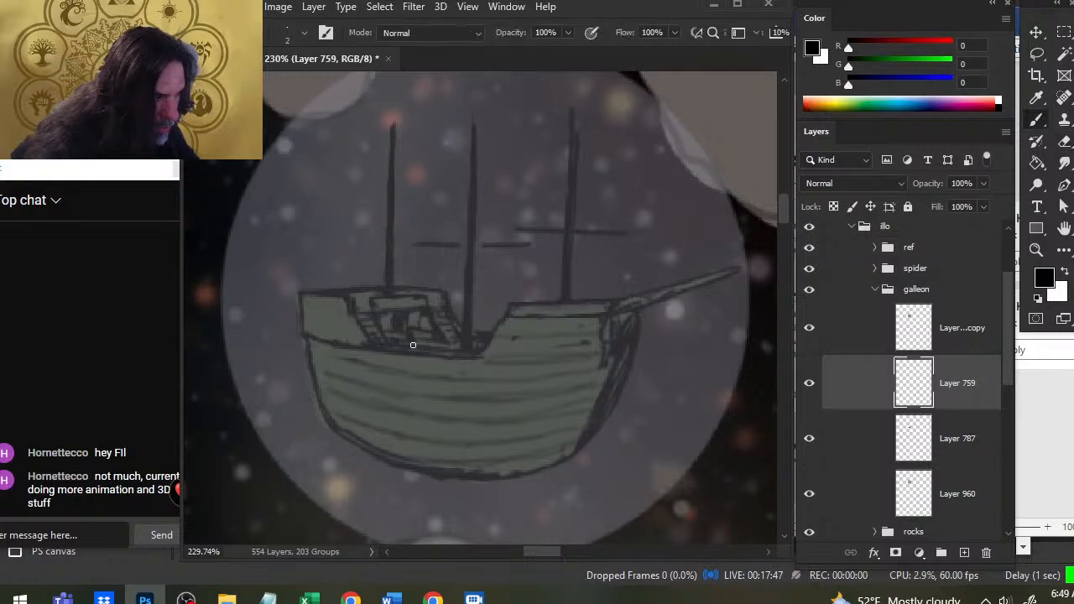
- Redraw the hull's upper edge as a smooth curve rising from the main mast's base to the forecastle, clearing the old corner
key("e")
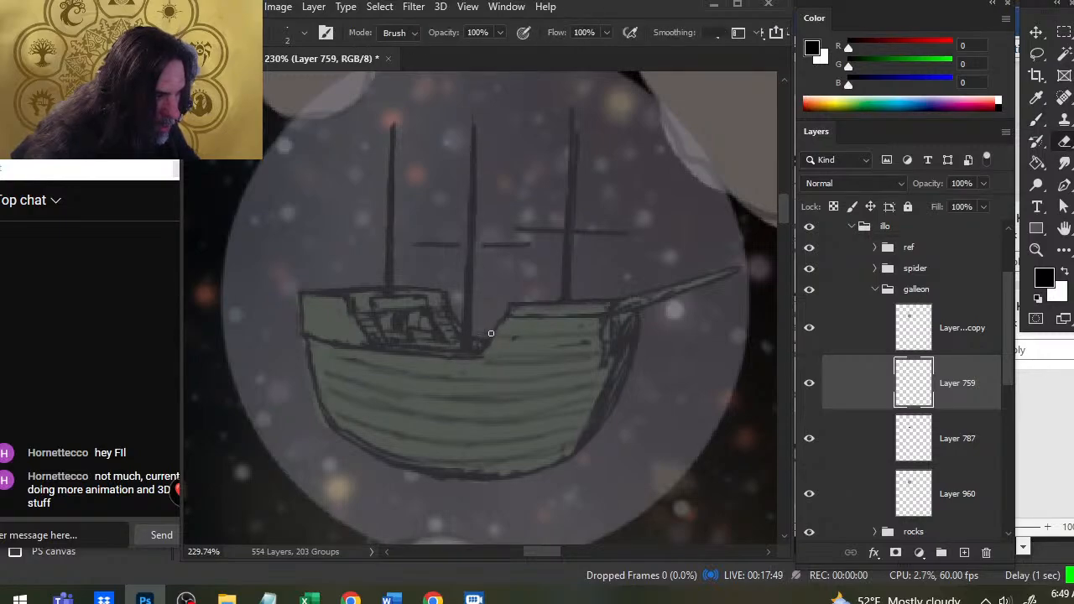
key("b")
key("e")
key("b")
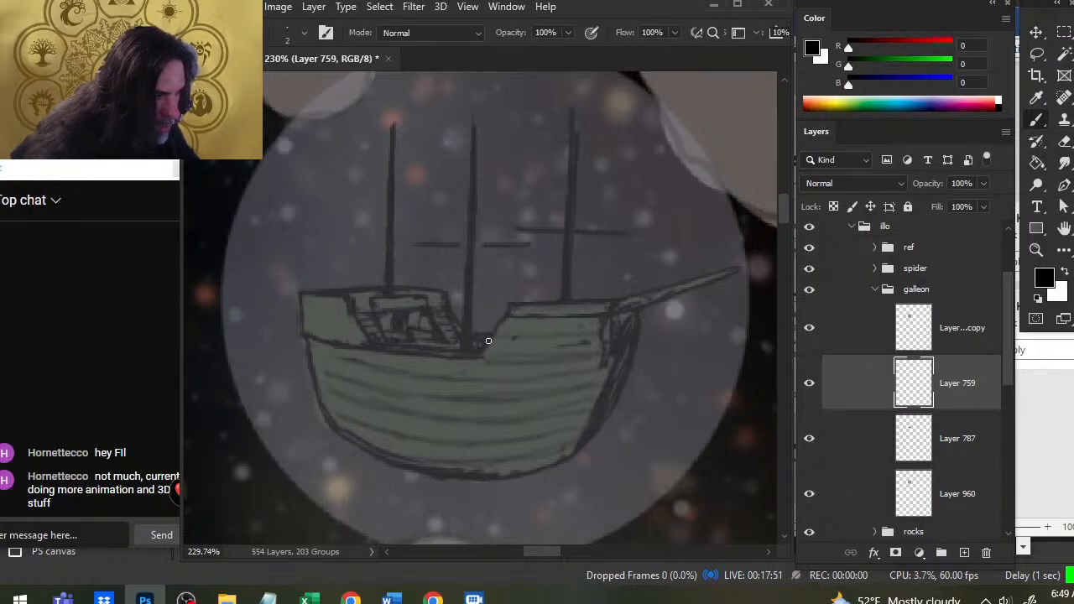
key("e")
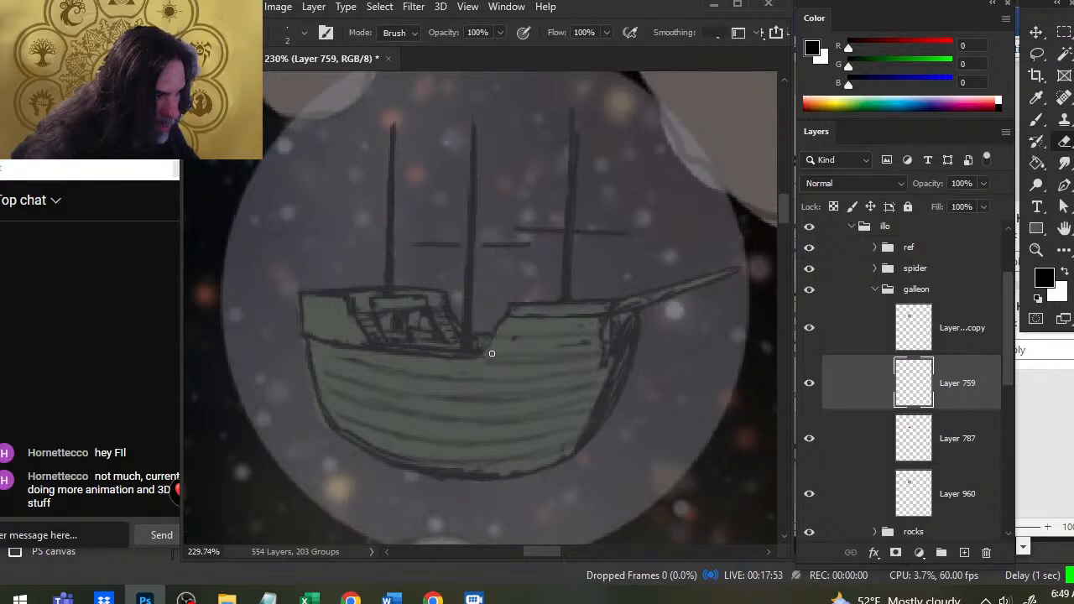
key("b")
mouse_move(452, 360)
left_mouse_down()
mouse_move(482, 358)
mouse_move(505, 316)
mouse_move(479, 356)
left_mouse_up()
key("e")
key("b")
key("e")
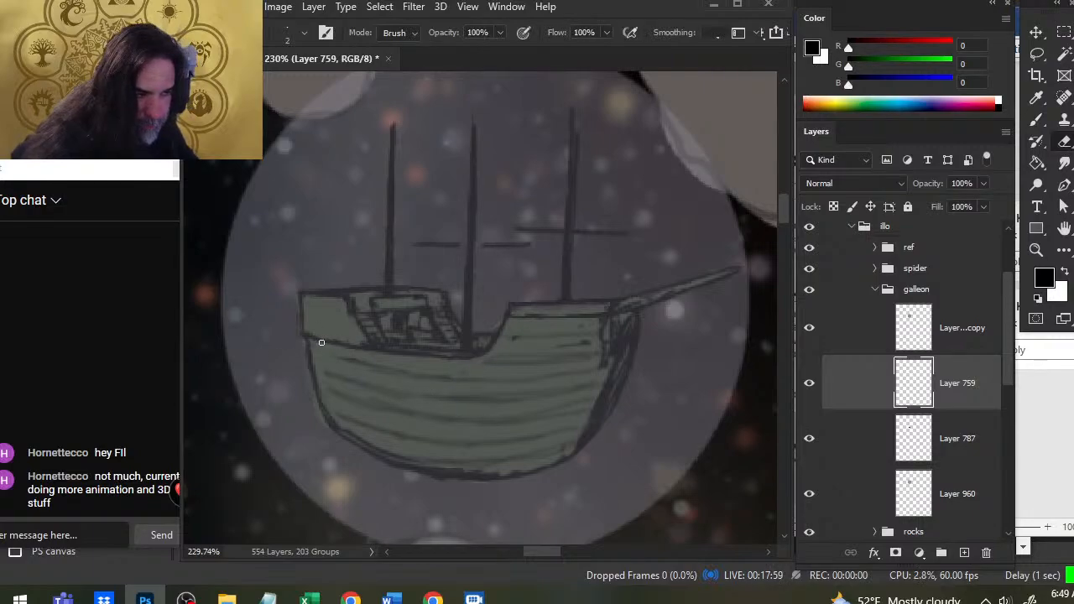
- Redraw the rear stairway's slanted outer edge and add a horizontal trim line below the sterncastle's top edge
key("b")
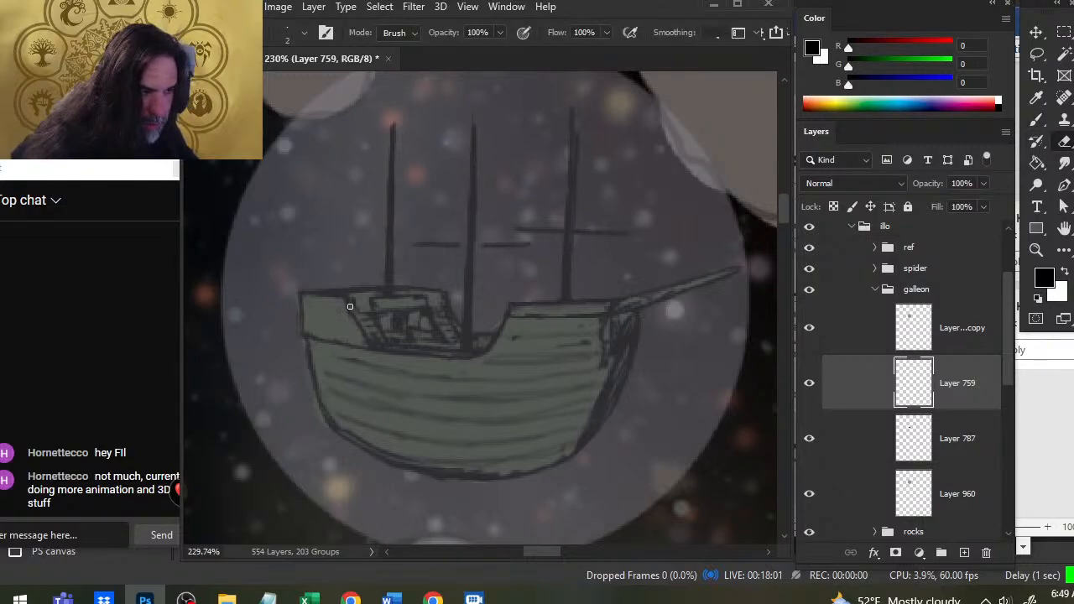
key("e")
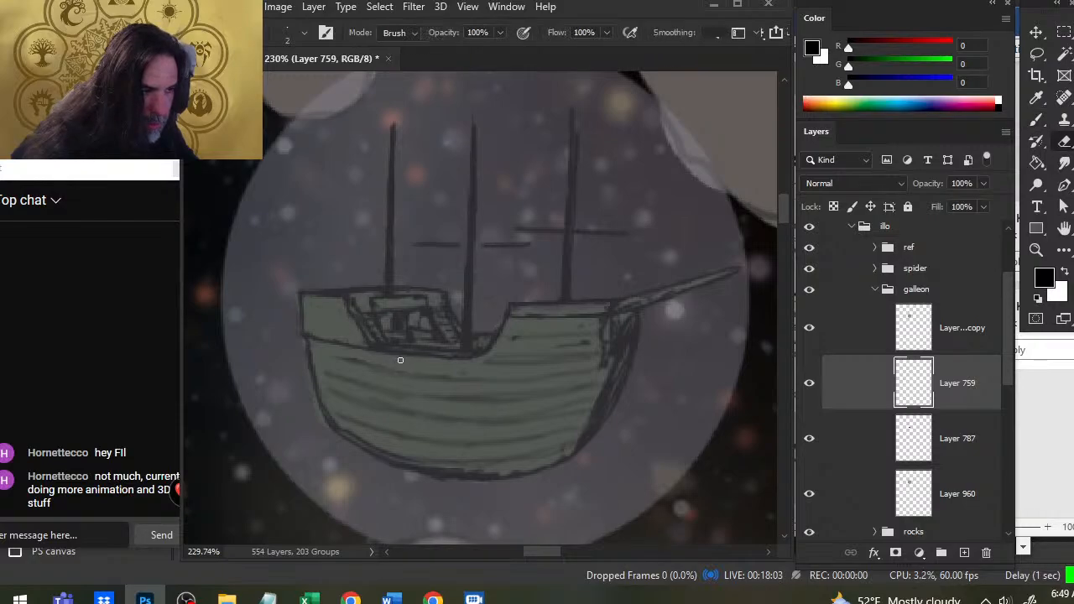
key("b")
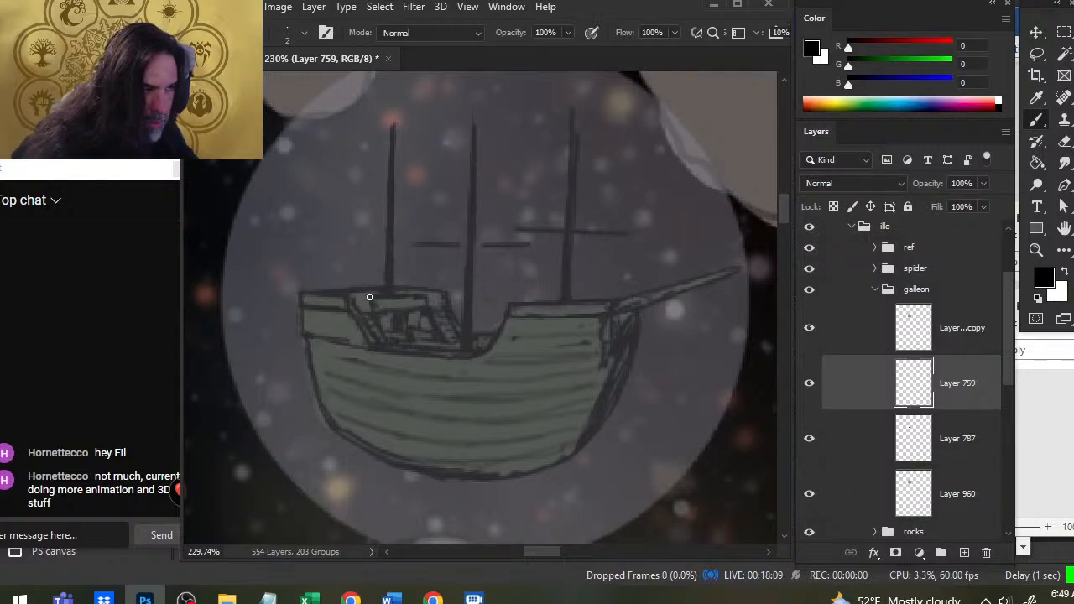
key("e")
key("b")
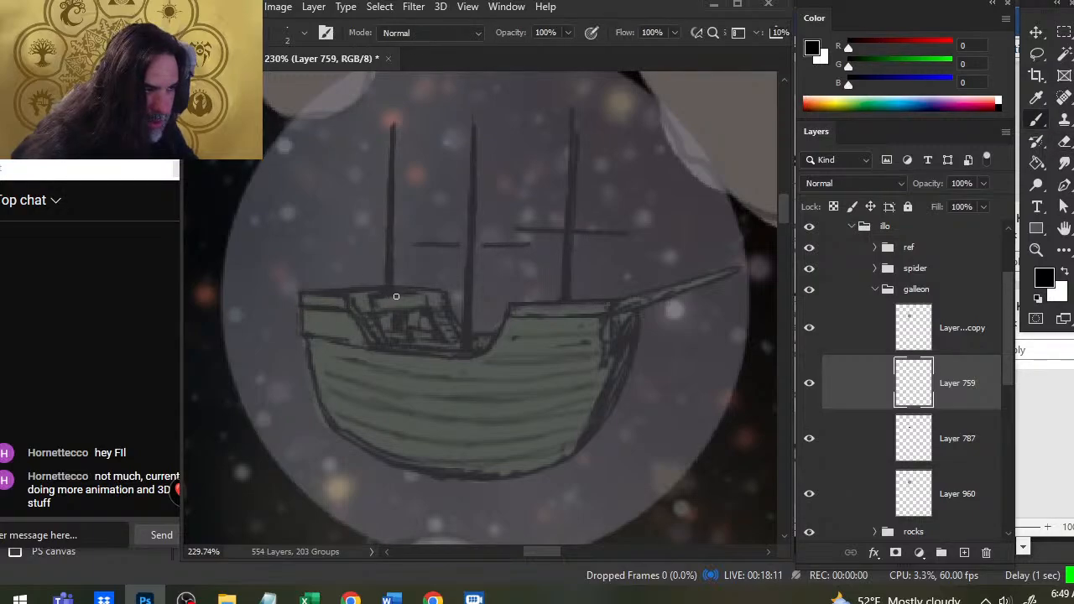
- Clean up and redraw the sterncastle's top front corner and the forward stairway's slanted outer edge
key("e")
key("b")
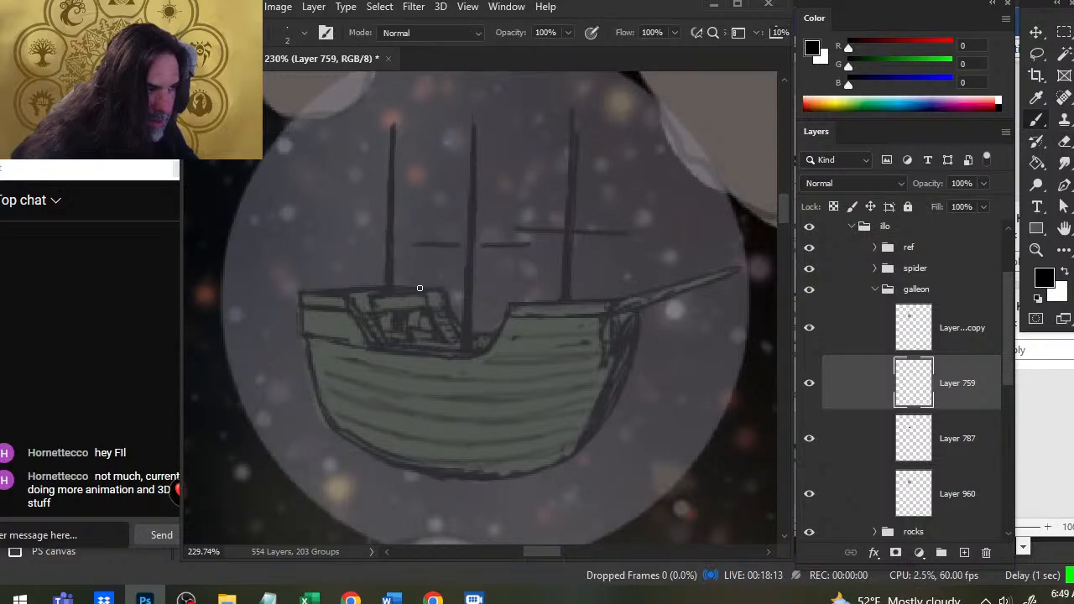
key("e")
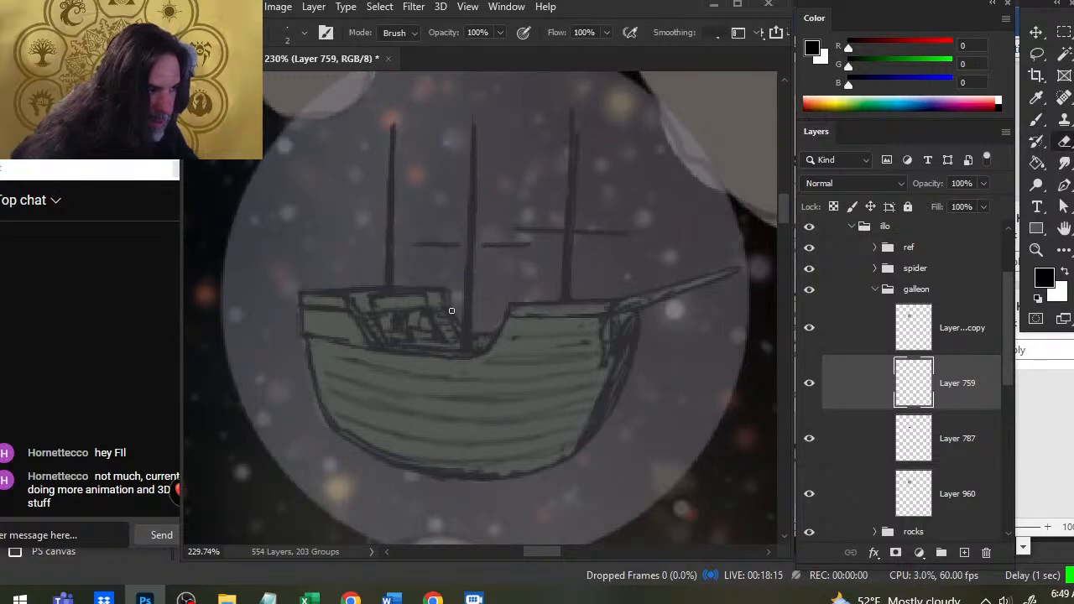
key("b")
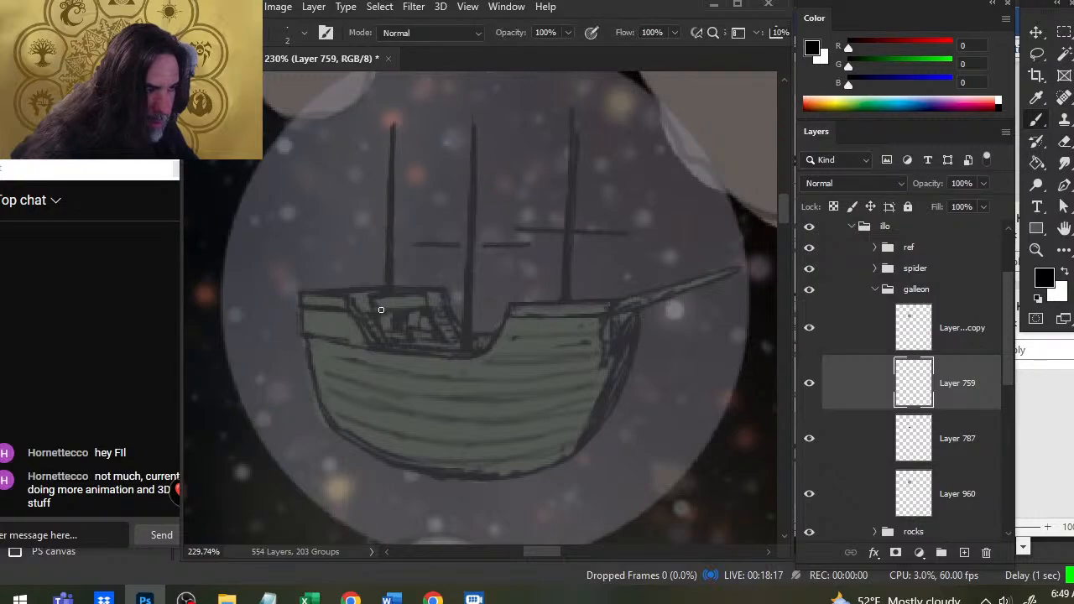
- Draw rows of short vertical railing posts along the top bands of the sterncastle and the forecastle
mouse_move(380, 298)
left_mouse_down()
mouse_move(384, 309)
mouse_move(422, 306)
left_mouse_up()
left_click_drag(344, 298, 342, 308)
mouse_move(337, 298)
left_mouse_down()
mouse_move(336, 308)
mouse_move(306, 306)
left_mouse_up()
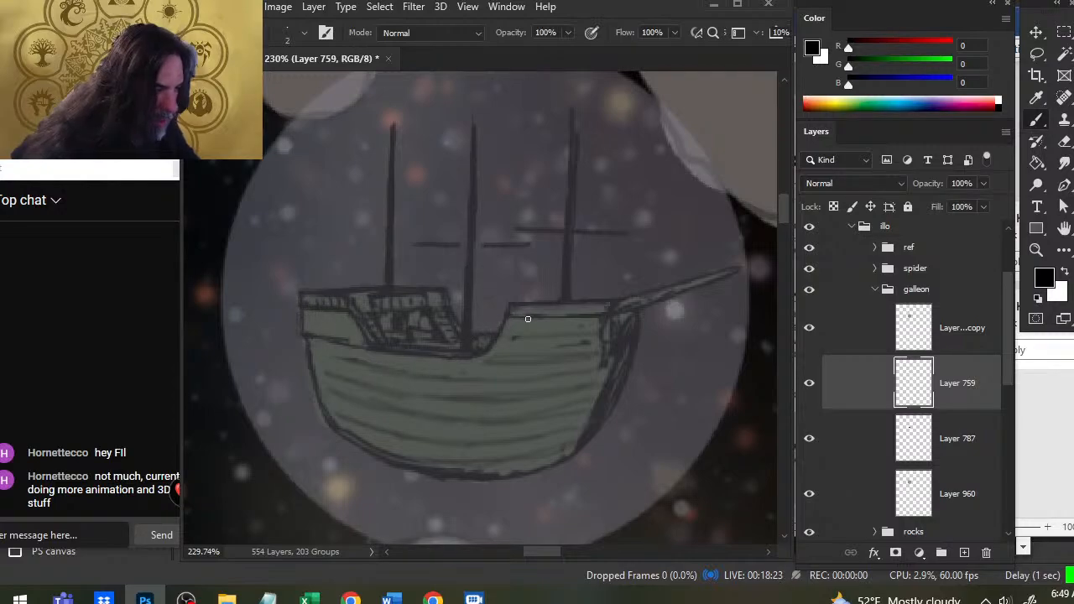
left_click_drag(519, 305, 542, 313)
mouse_move(554, 305)
left_mouse_down()
mouse_move(554, 314)
mouse_move(589, 314)
left_mouse_up()
- Finish the forecastle's front railing posts and draw a smooth curve down the hull's front edge to the keel
mouse_move(599, 305)
left_mouse_down()
mouse_move(649, 319)
mouse_move(641, 344)
mouse_move(611, 354)
mouse_move(603, 322)
mouse_move(609, 369)
left_mouse_up()
key("e")
key("b")
mouse_move(606, 333)
left_mouse_down()
mouse_move(606, 401)
mouse_move(579, 445)
left_mouse_up()
- Clear the heavy strokes on the bow's stem and redraw its outer curve from beneath the bowsprit to the keel
key("e")
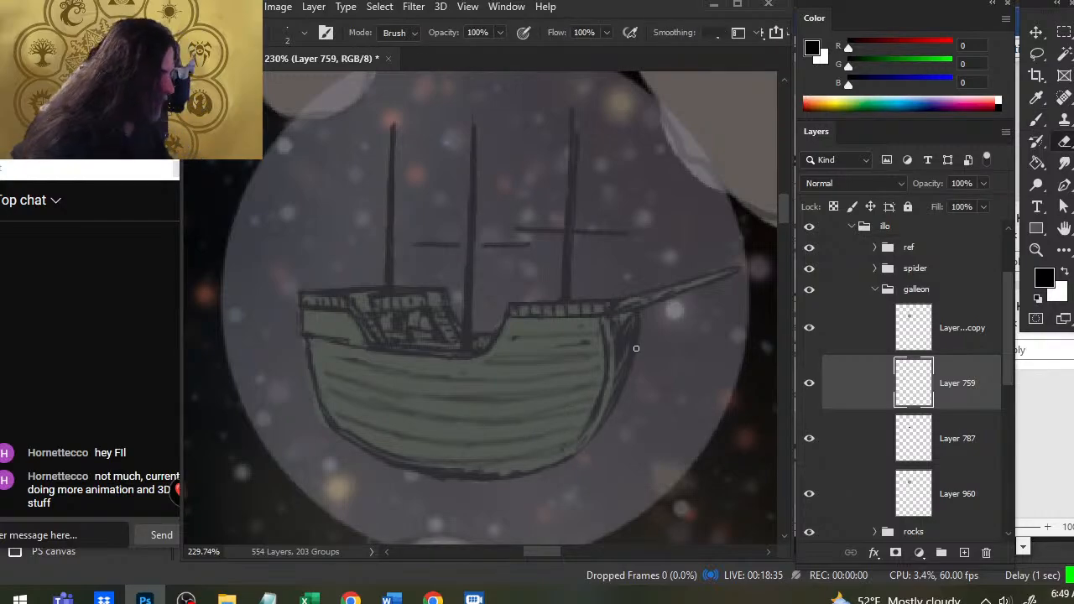
key("b")
mouse_move(645, 308)
left_mouse_down()
mouse_move(625, 334)
mouse_move(627, 382)
left_mouse_up()
key("e")
left_click_drag(634, 336, 618, 397)
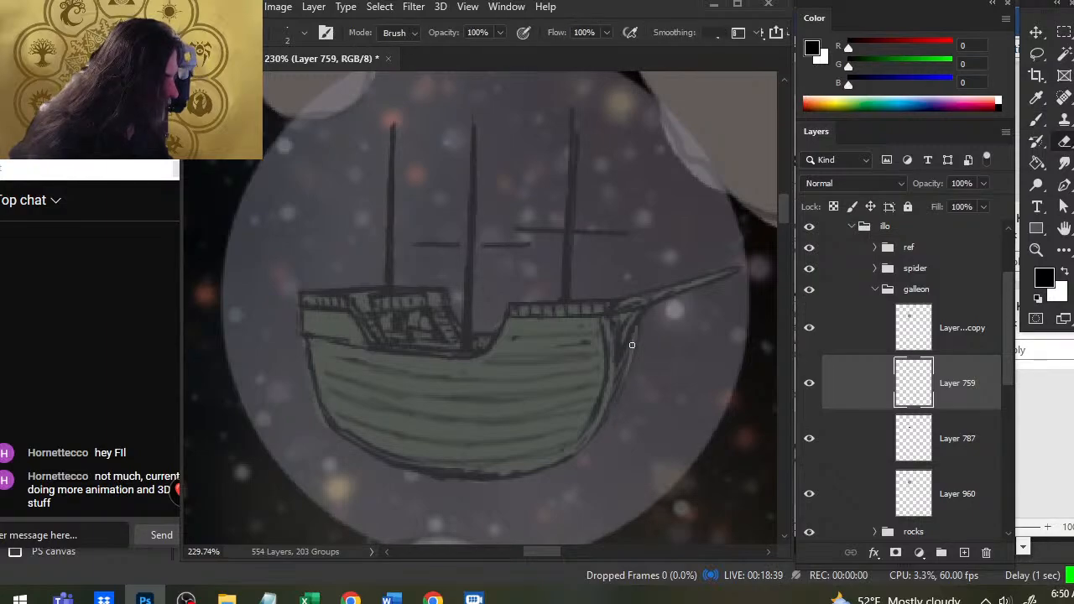
key("b")
mouse_move(636, 319)
left_mouse_down()
mouse_move(619, 396)
mouse_move(581, 447)
left_mouse_up()
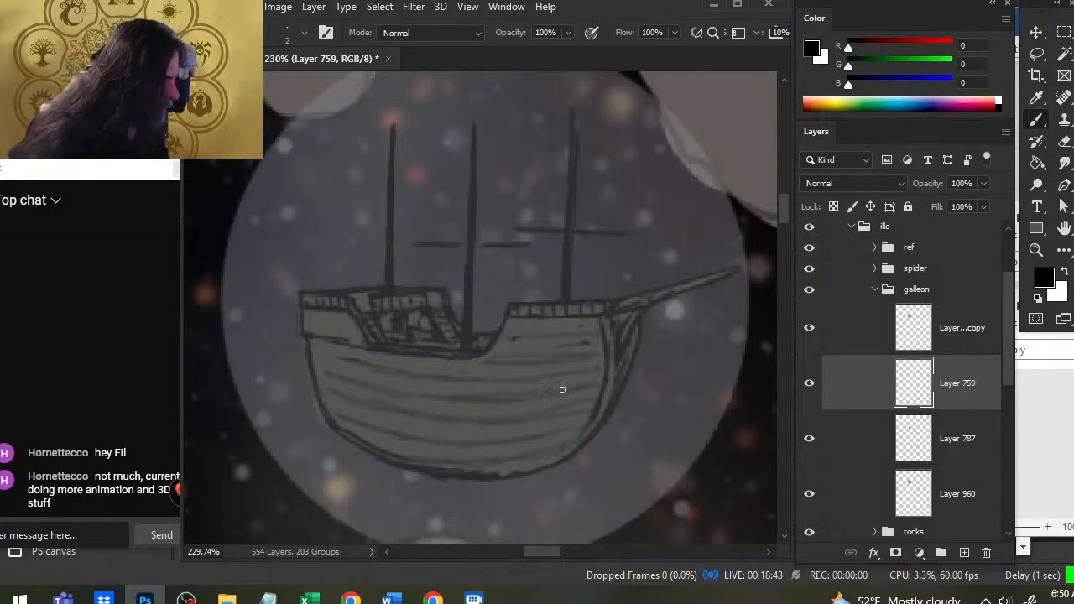
- Erase stray plank marks below the forecastle and redraw the lower edge line of the sterncastle's side
key("e")
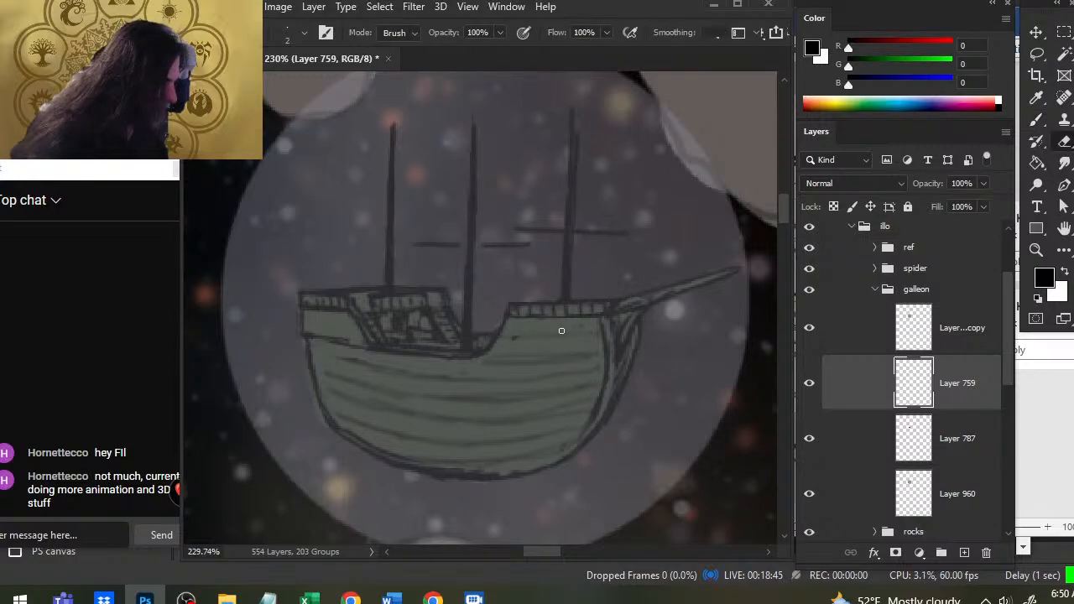
key("b")
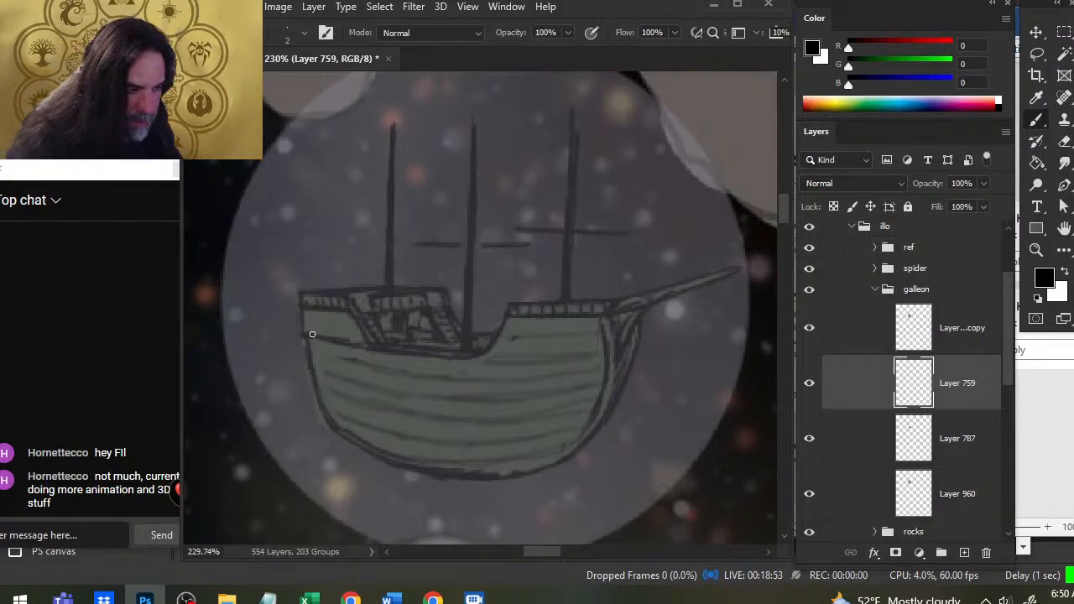
key("e")
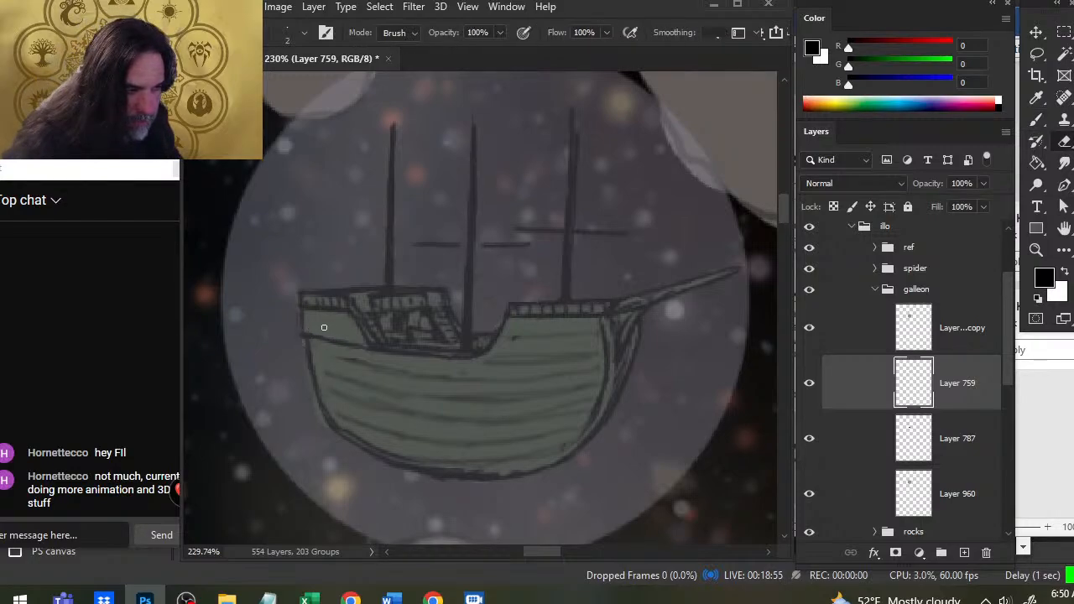
- Draw two small square windows in the sterncastle's side and tidy its rear edge
key("b")
left_click_drag(313, 319, 339, 316)
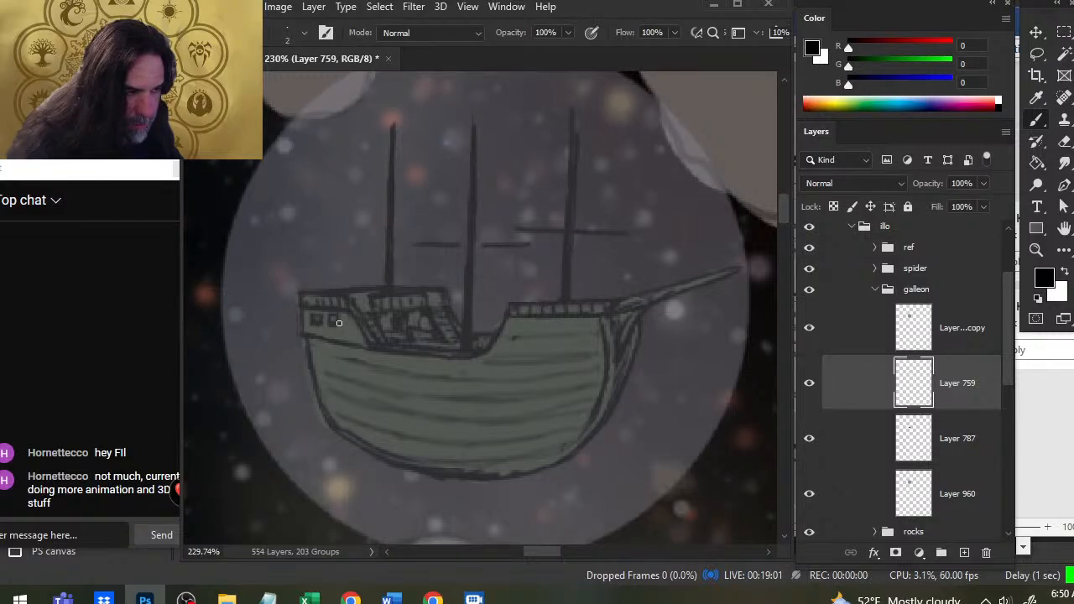
key("e")
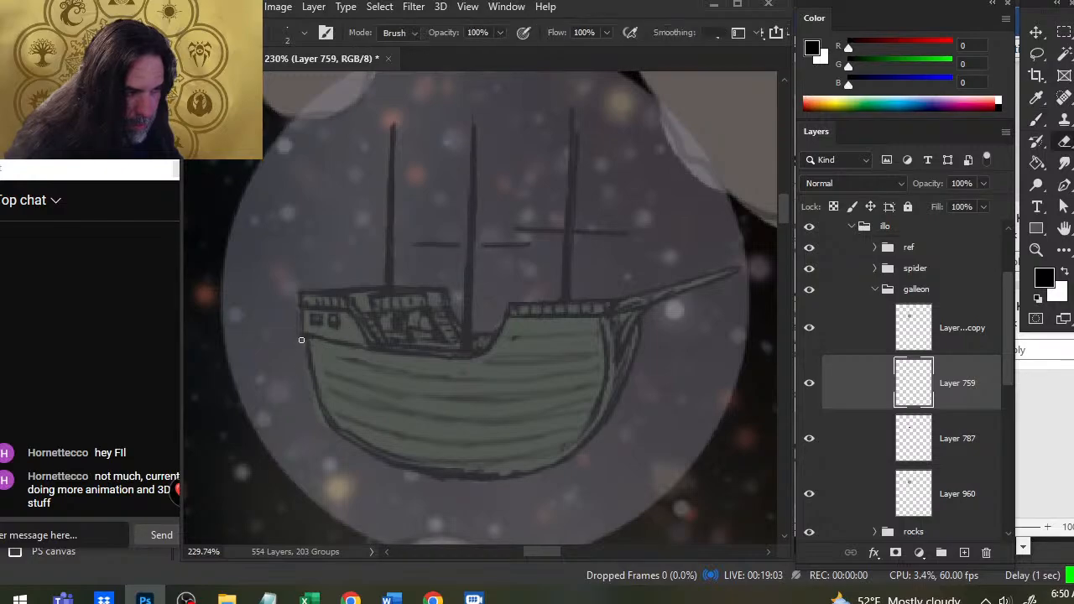
key("b")
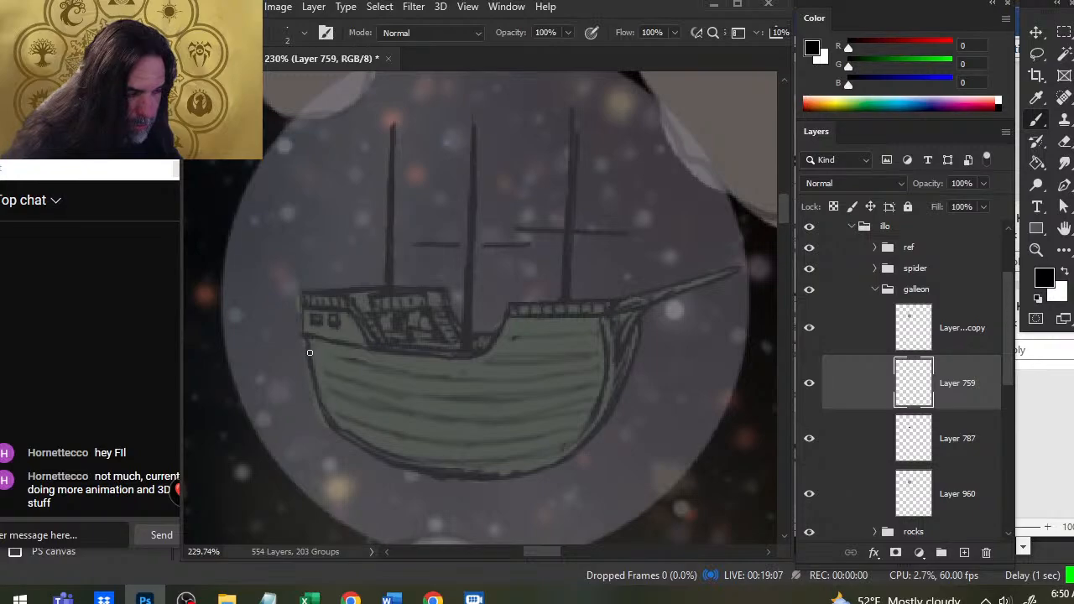
- Erase the horizontal yards crossing the masts and thin the upper part of the foremast
key("e")
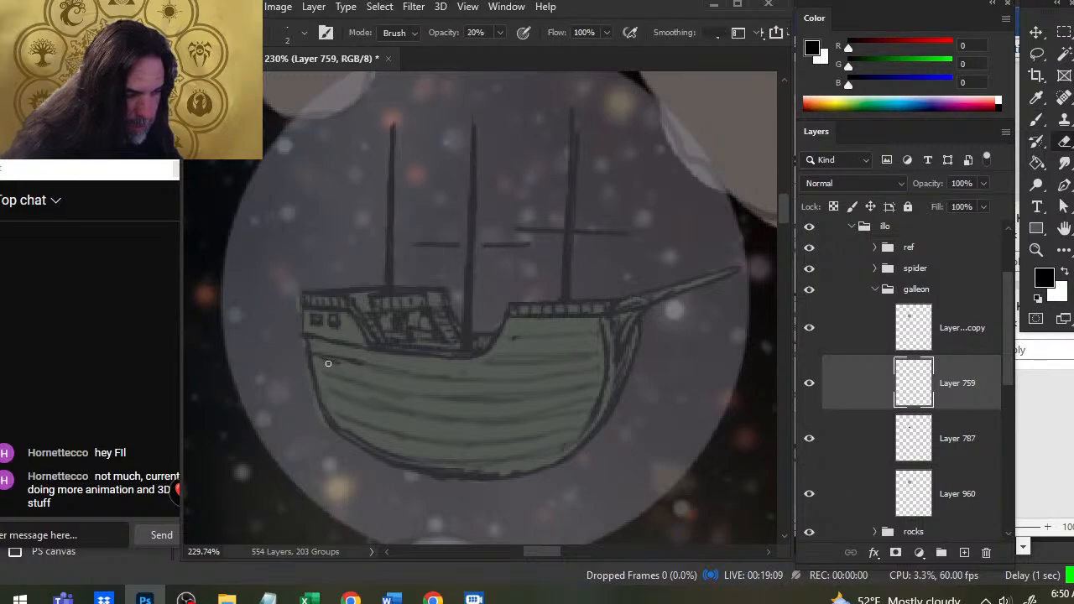
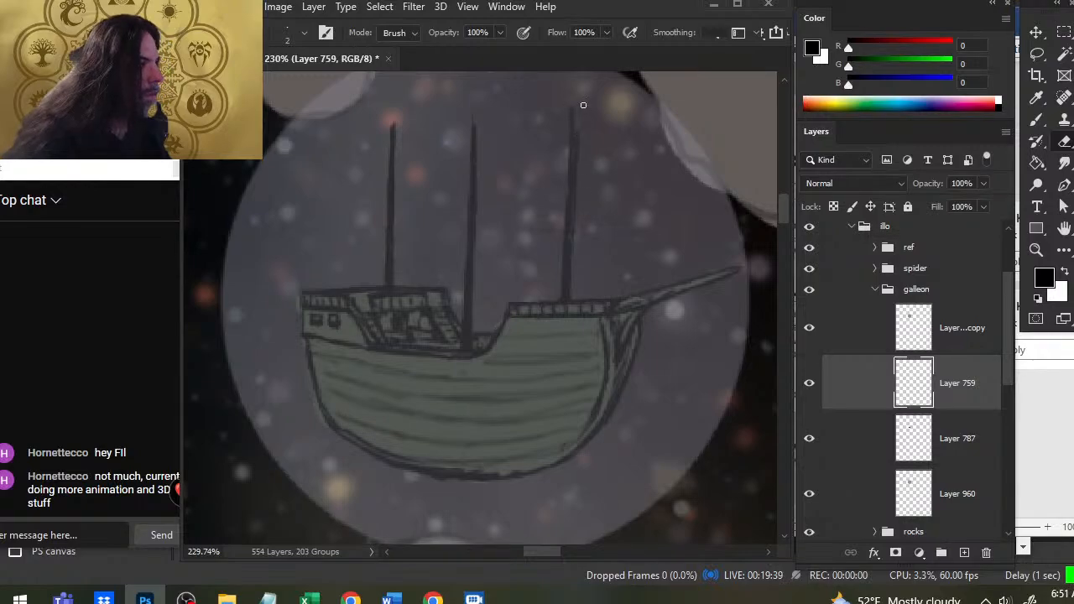
key("b")
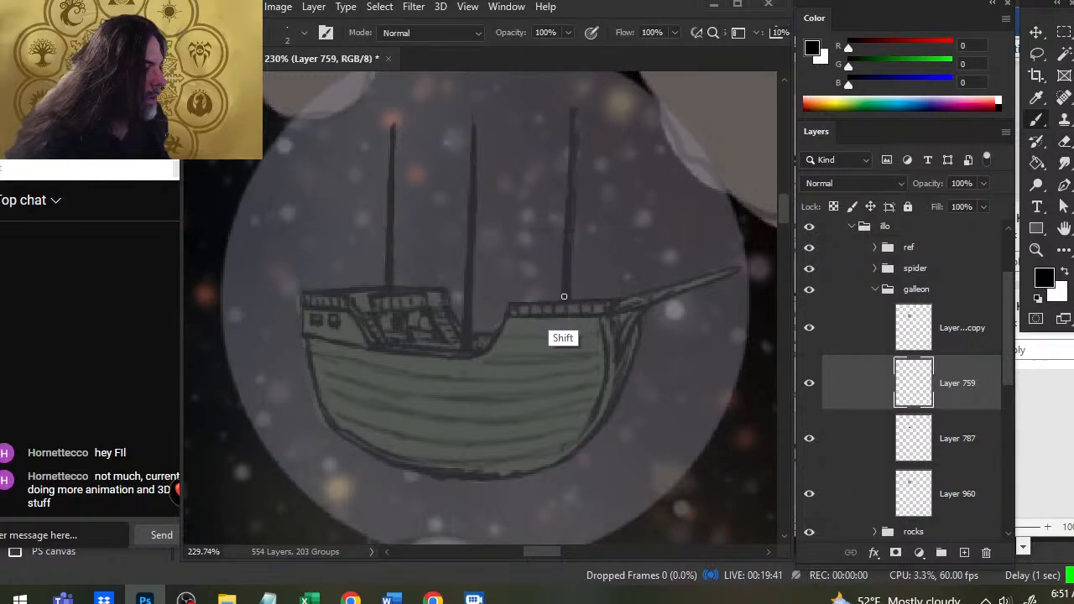
key("e")
left_click_drag(577, 112, 574, 187)
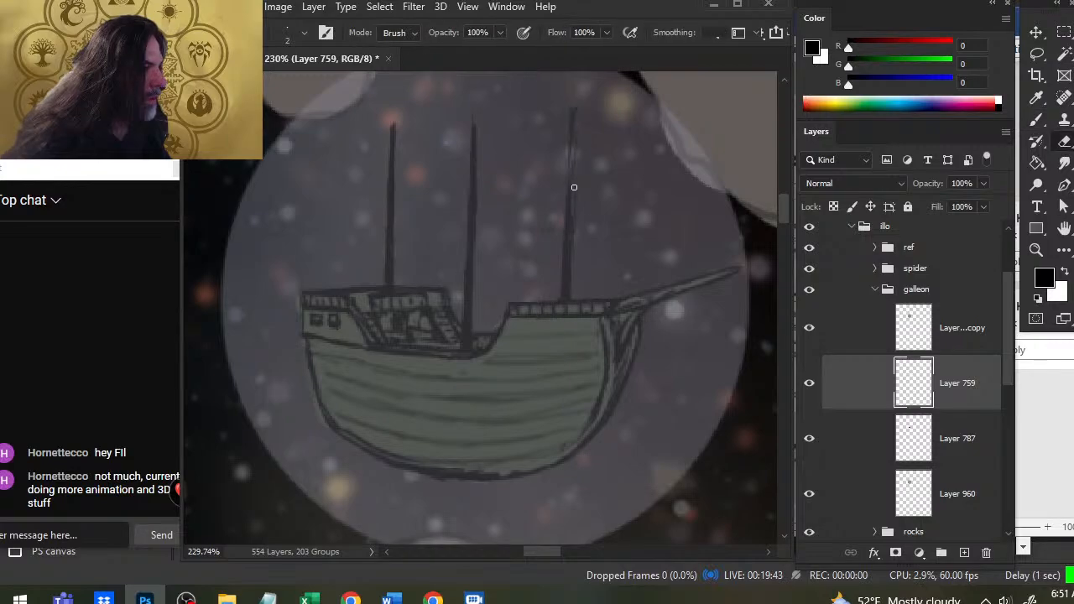
- Redraw the foremast as a straight, slim line down to the forecastle, trimming its rough forward side
key("b")
left_click_drag(576, 110, 570, 282)
key("e")
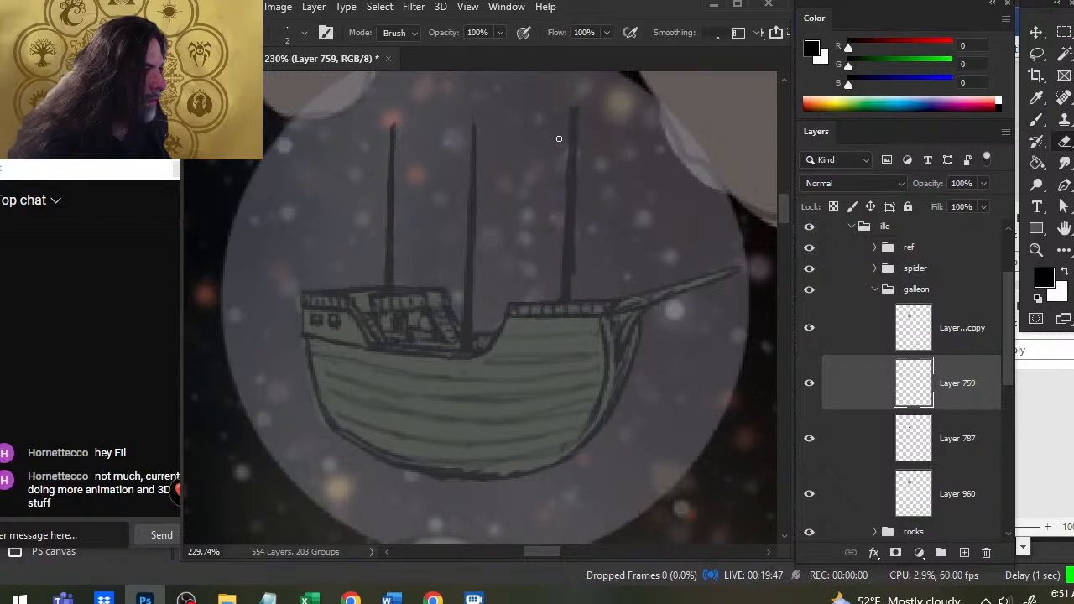
left_click_drag(580, 168, 577, 270)
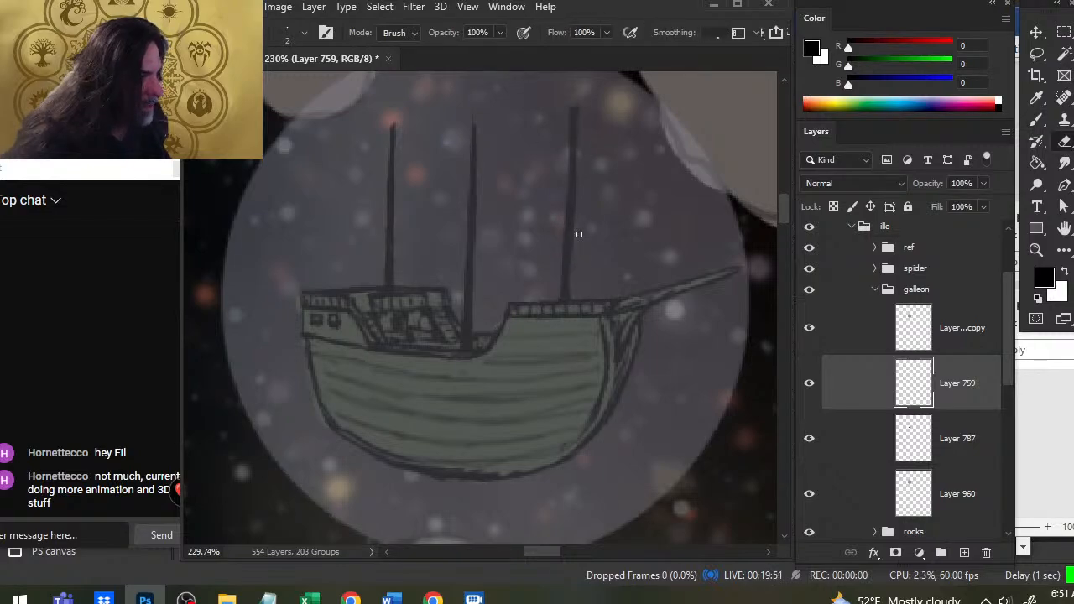
left_click_drag(606, 263, 602, 318)
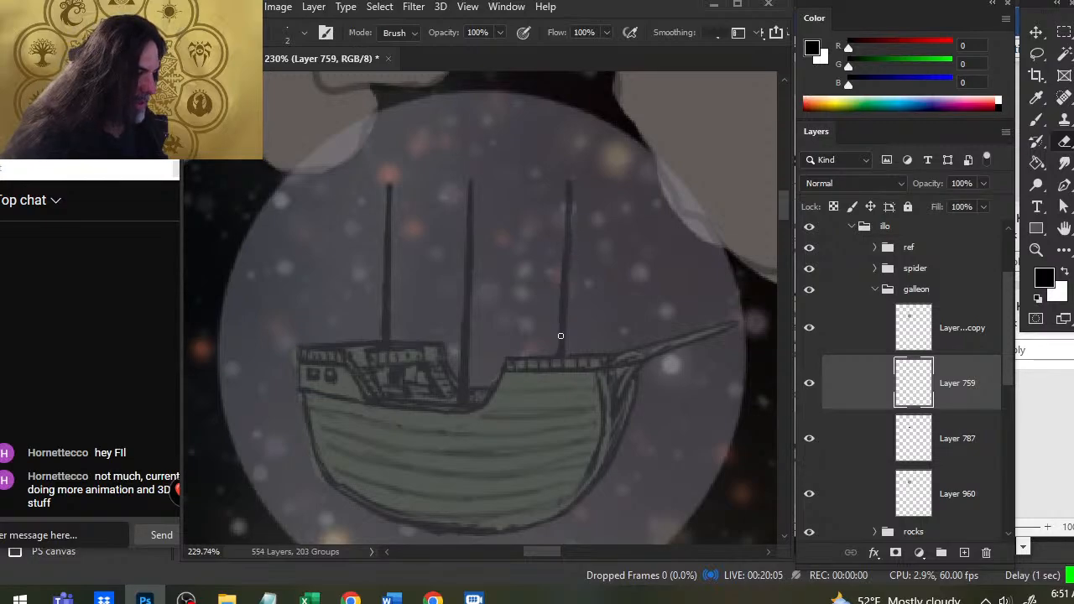
key("b")
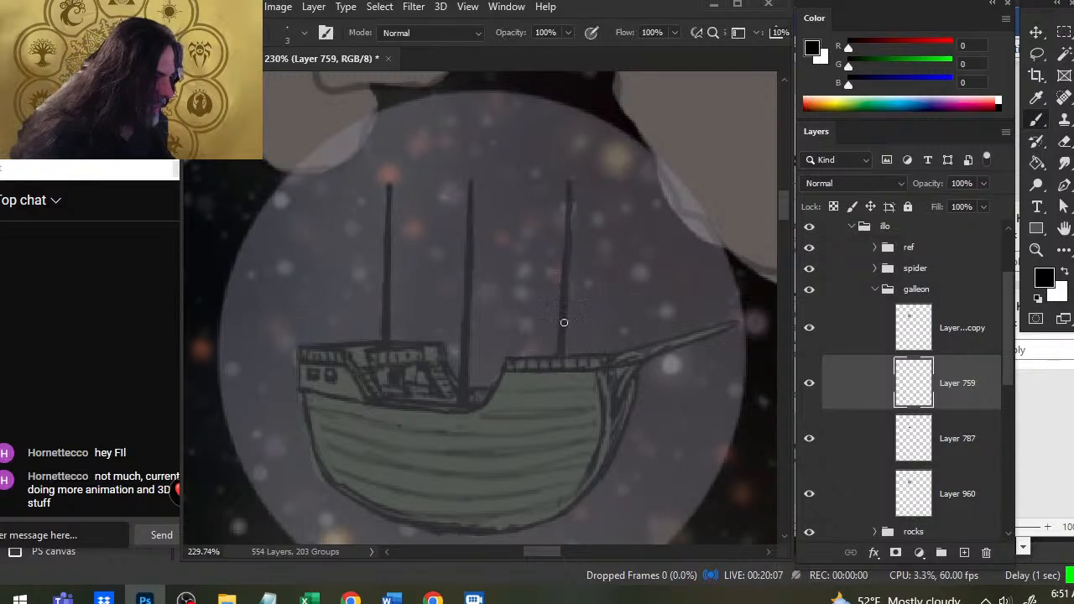
- Clean the area around the main mast's base and refine the sterncastle's railing with 1-pixel brush strokes
key("e")
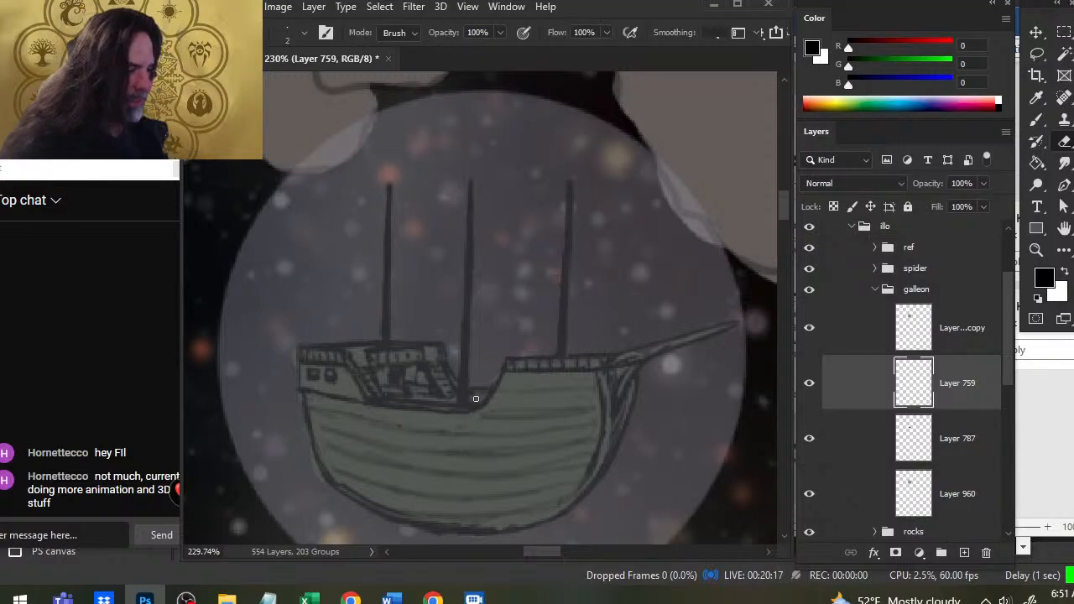
key("b")
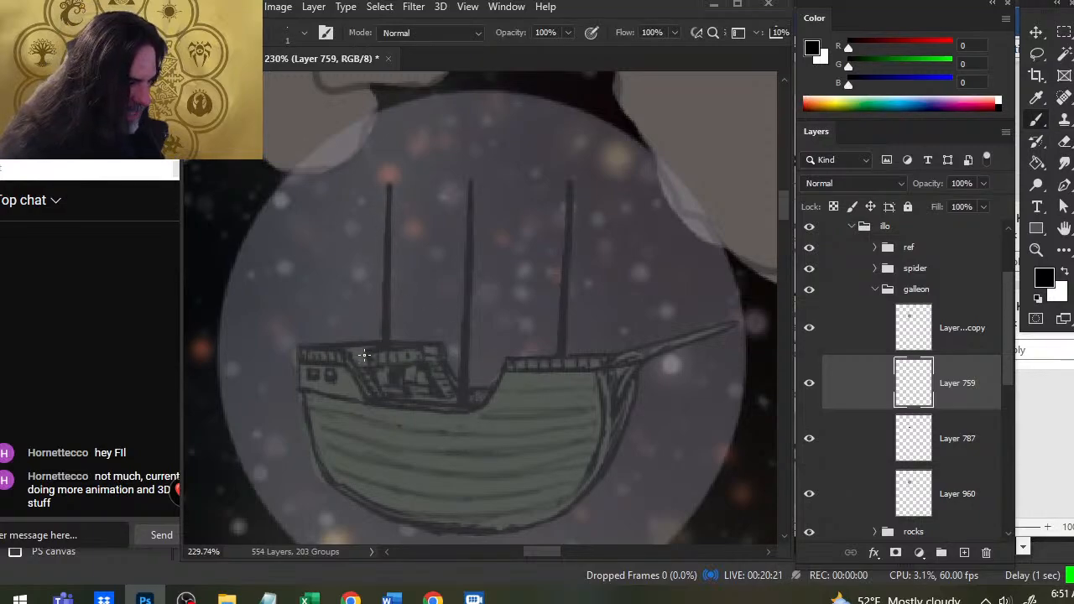
key("e")
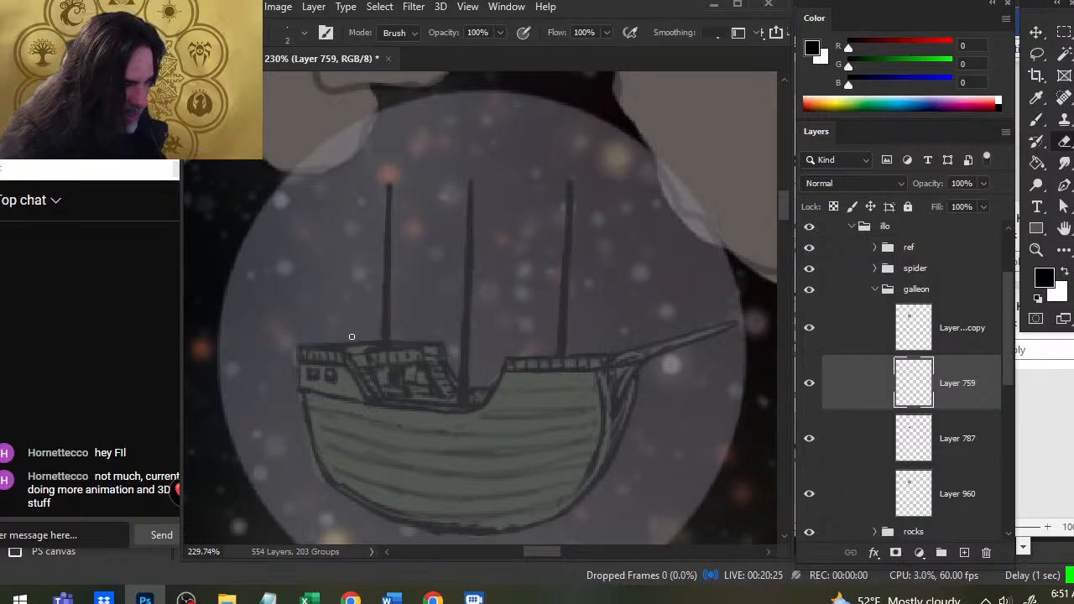
- Thin and redraw the hull's rear outline on Layer 759 as a clean curve from the sterncastle to the keel
left_click(858, 447)
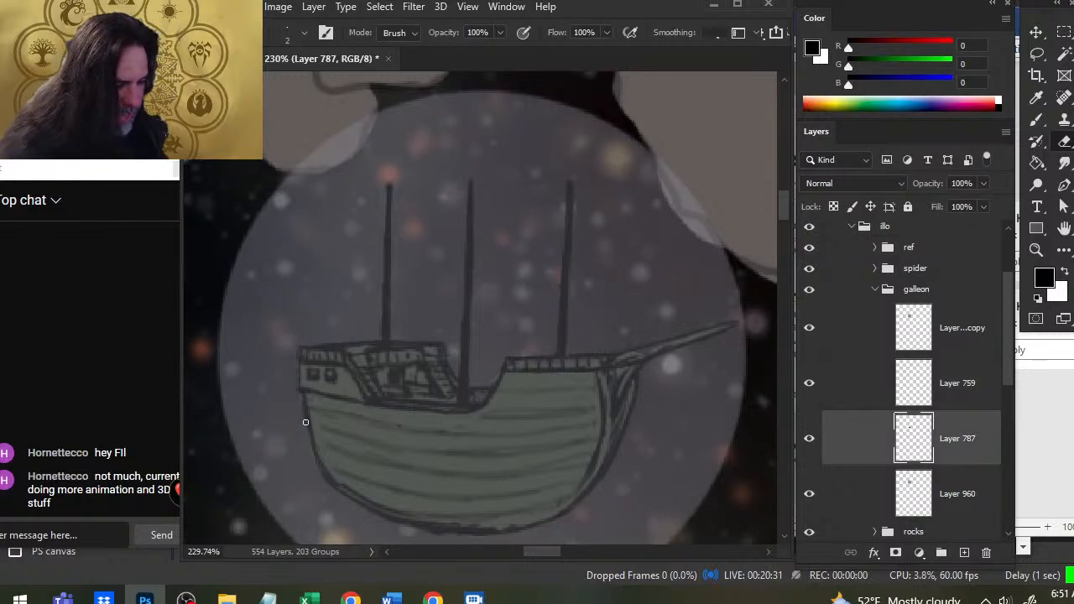
left_click(863, 392)
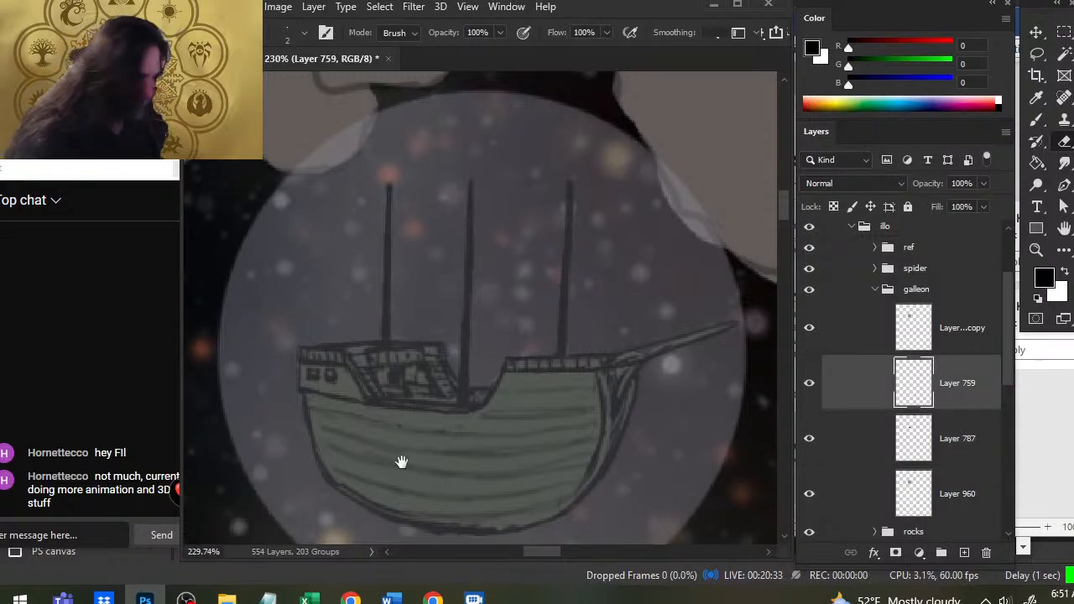
left_click_drag(401, 460, 428, 338)
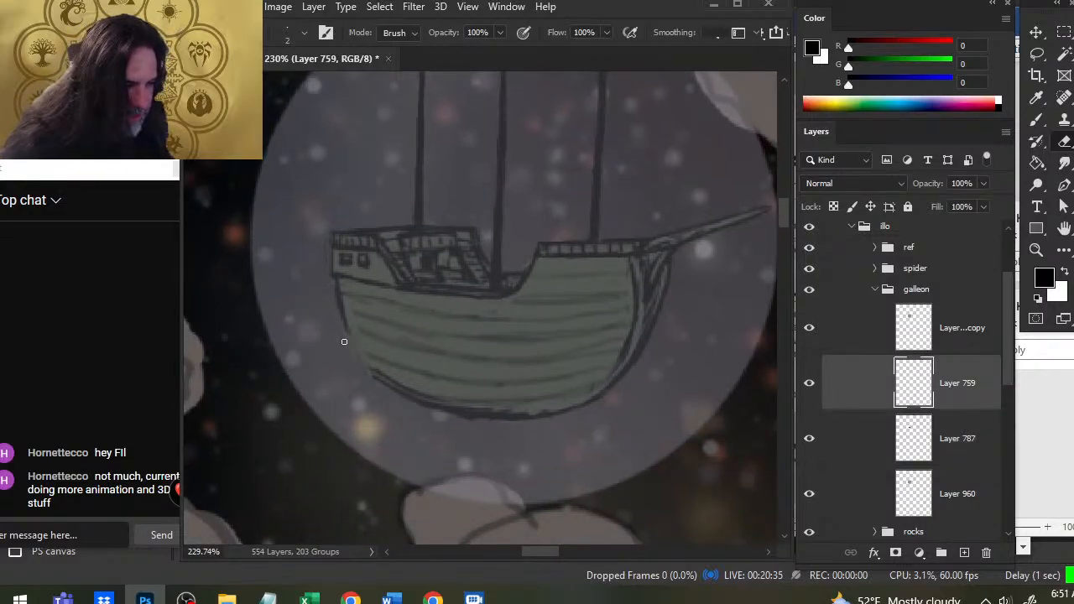
key("b")
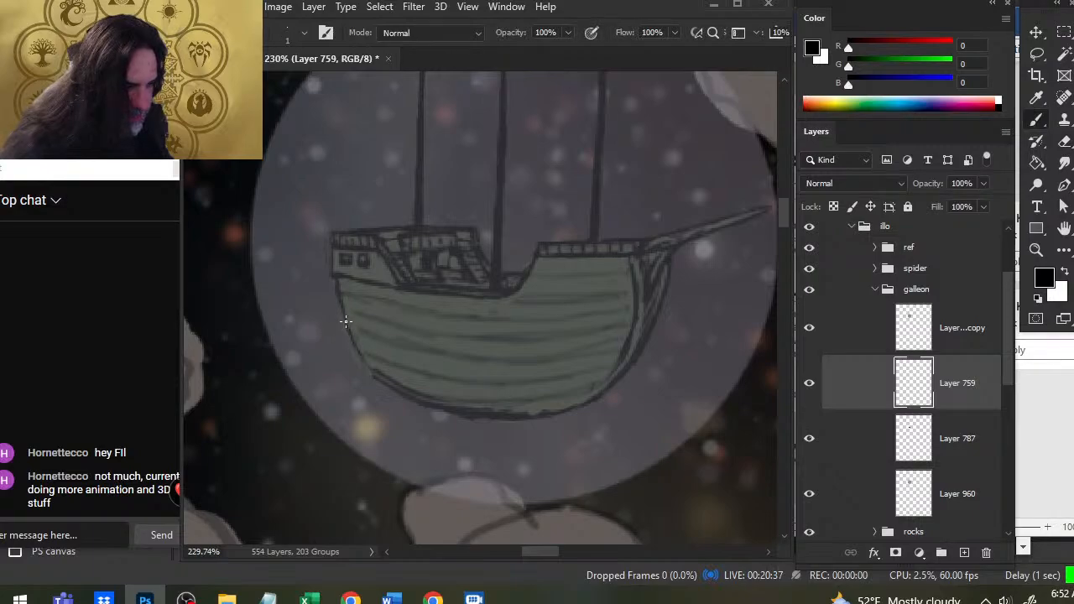
key("e")
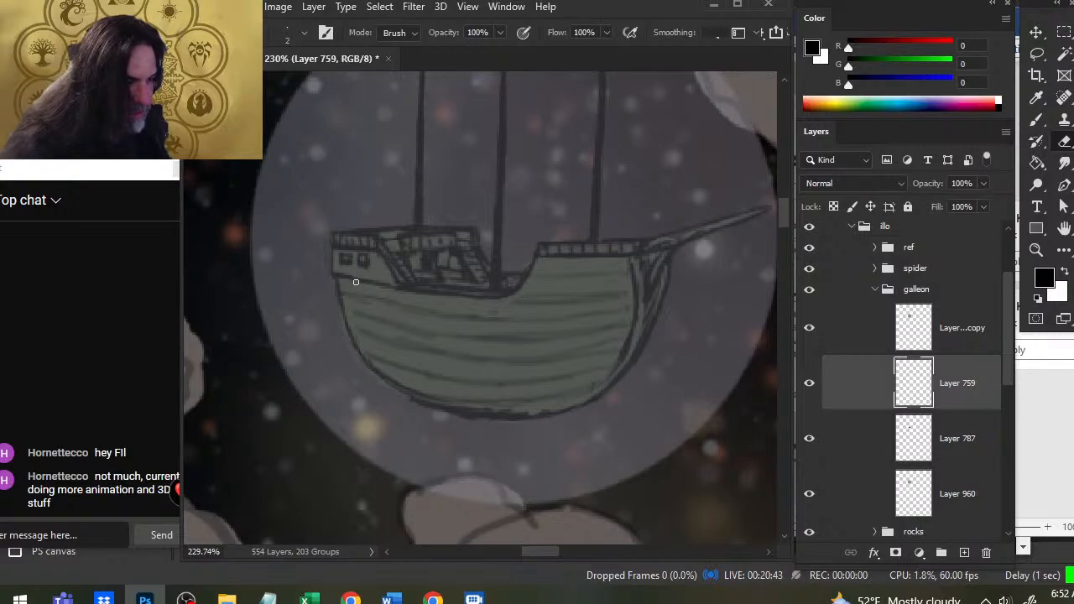
- Refine the sterncastle side's lower edge and the line beneath its railing with a 1-pixel brush
key("b")
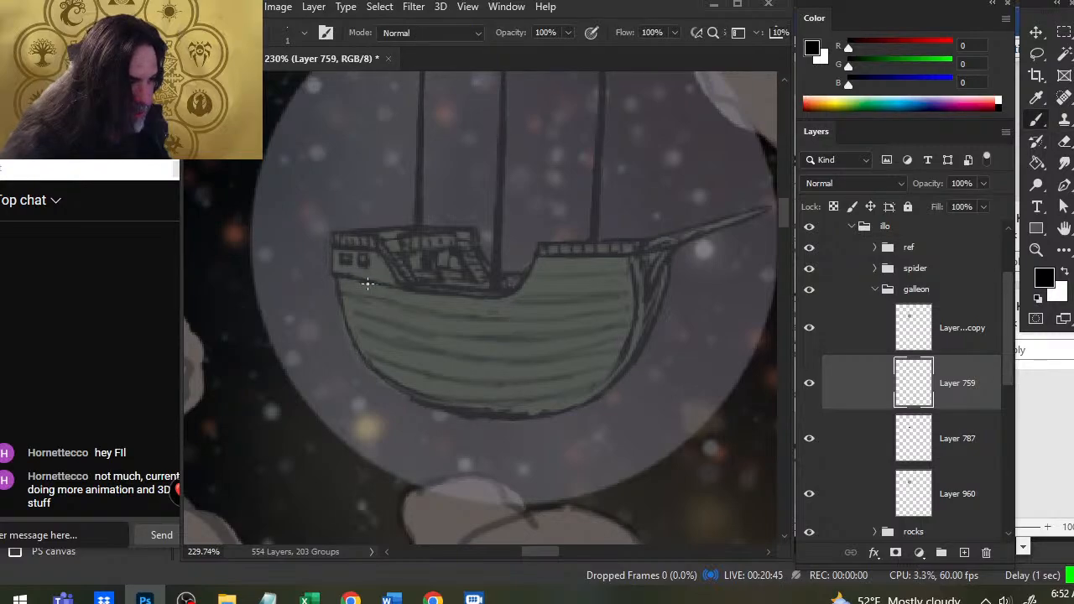
key("e")
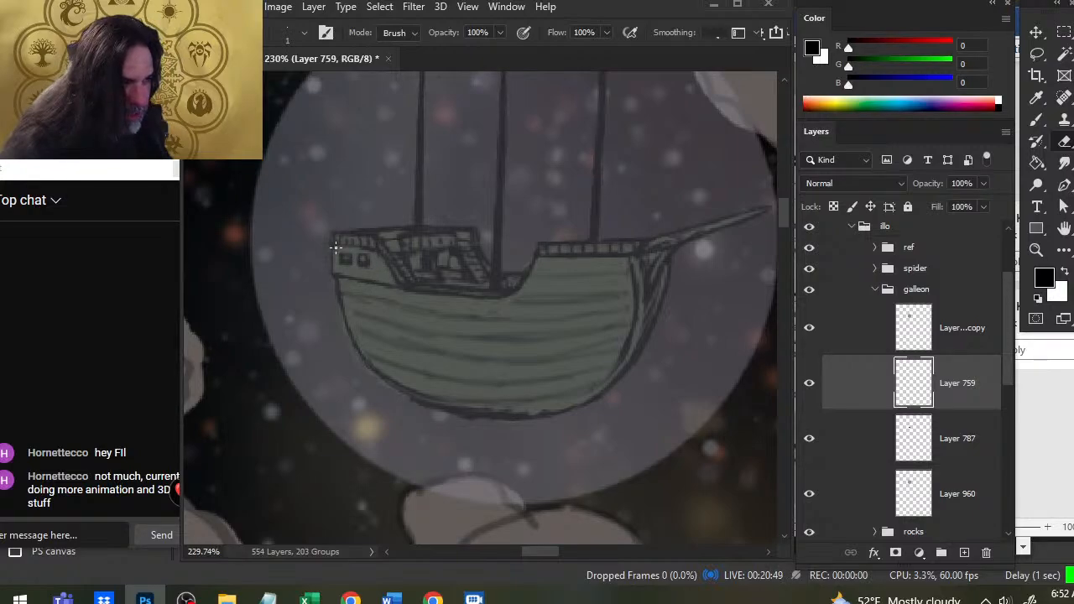
key("b")
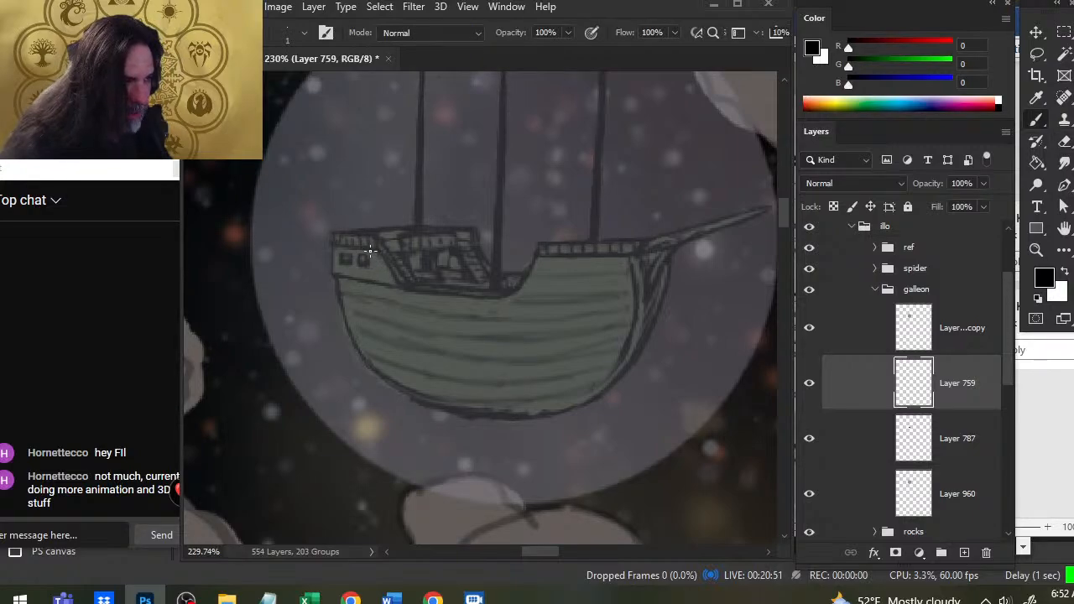
- Tidy the sterncastle side's two small windows and redraw the line beneath its railing with a 1-pixel brush
key("e")
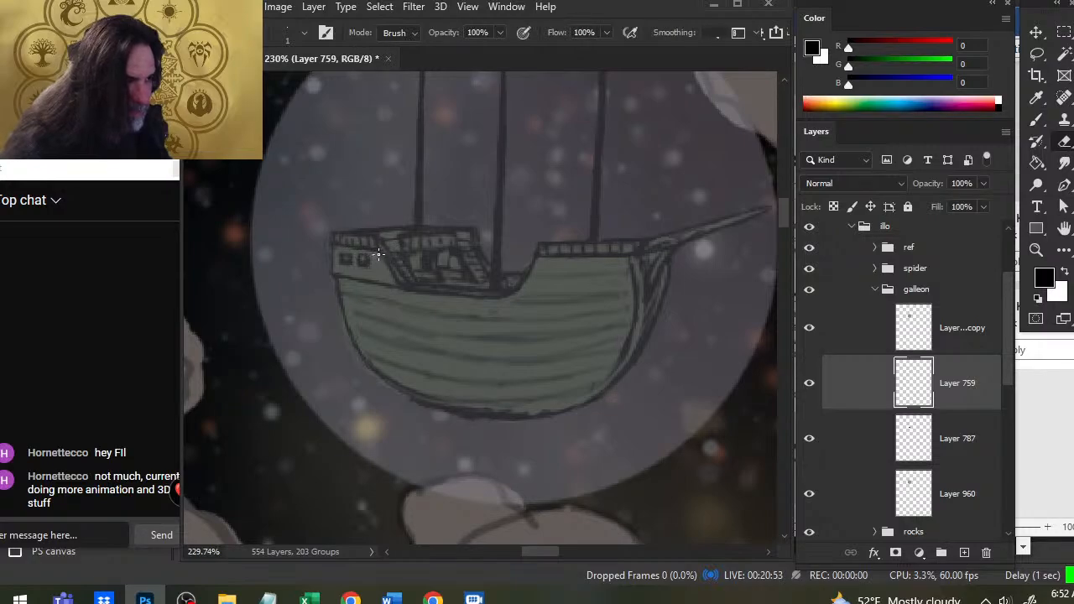
key("b")
key("e")
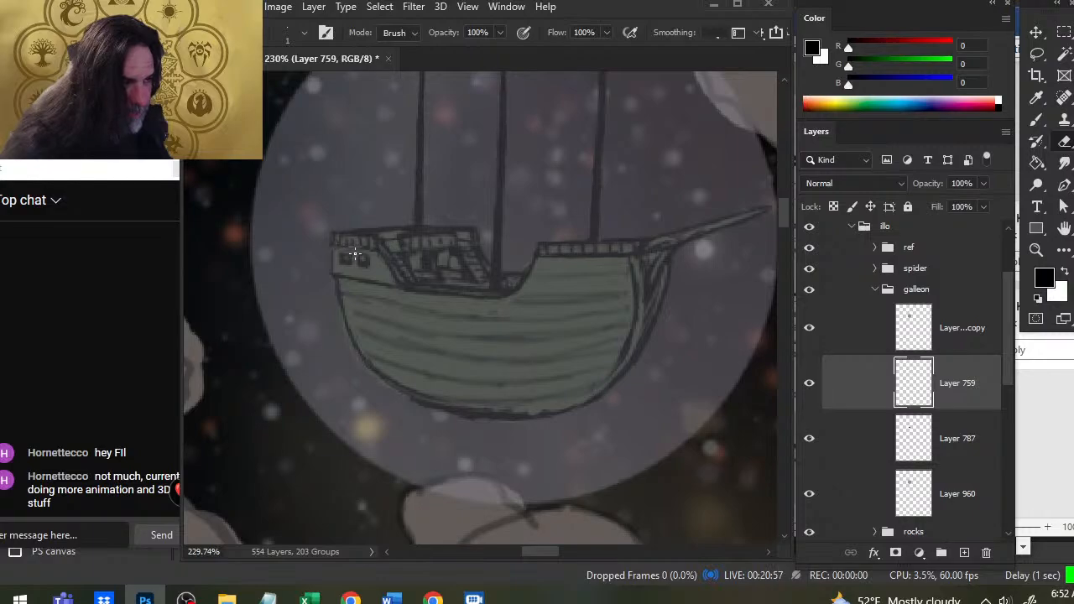
key("b")
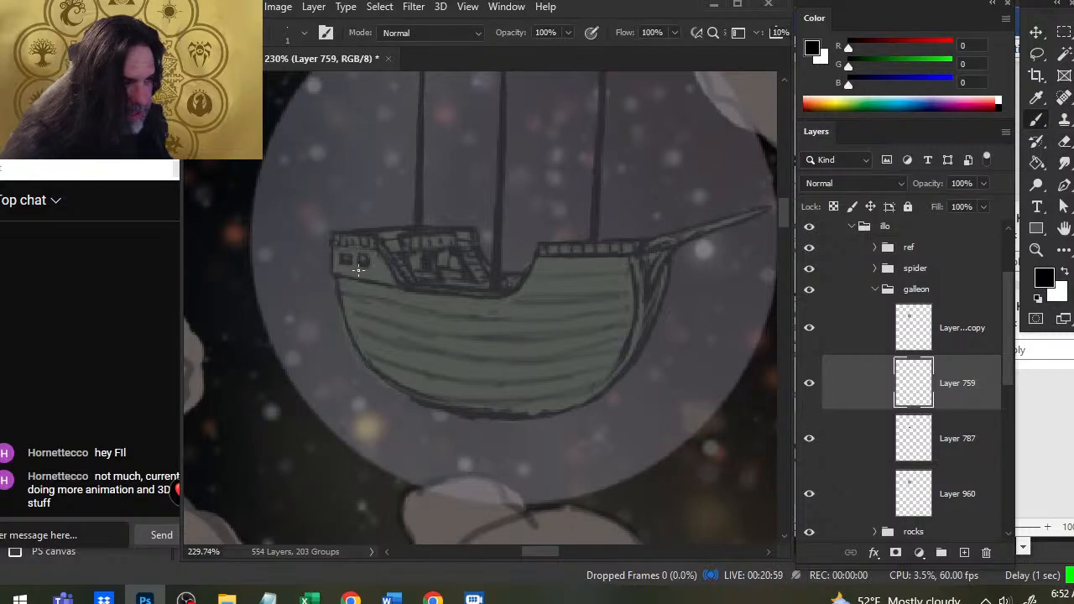
left_click_drag(338, 249, 389, 251)
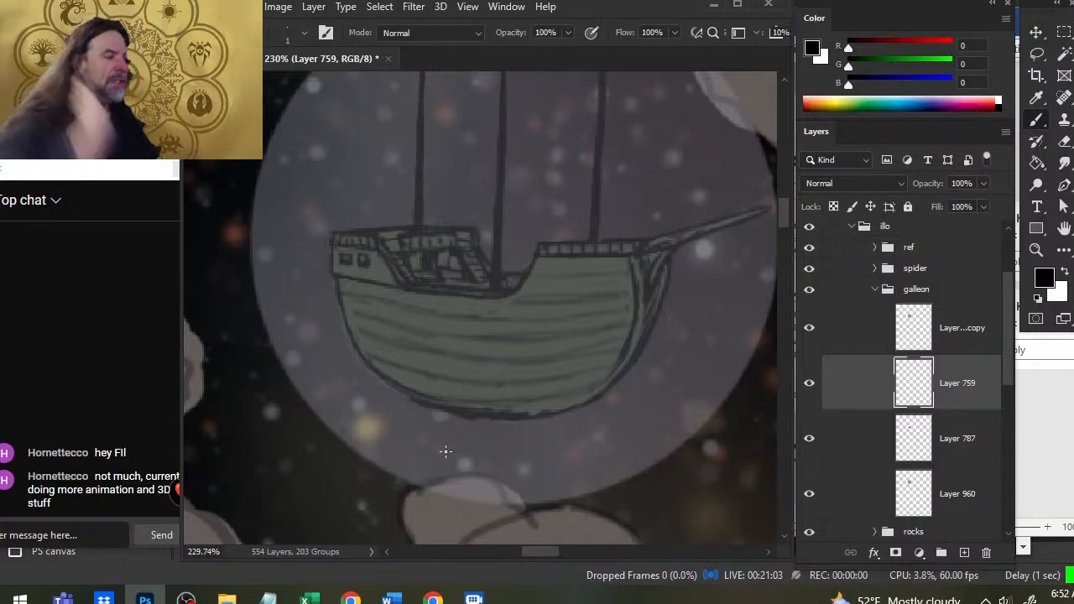
key("e")
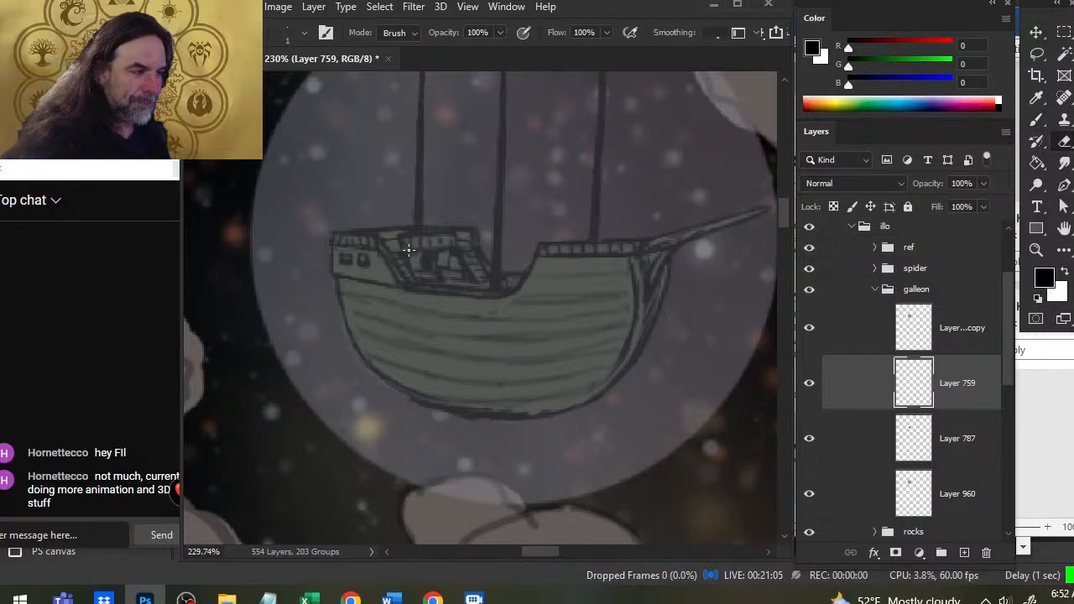
key("b")
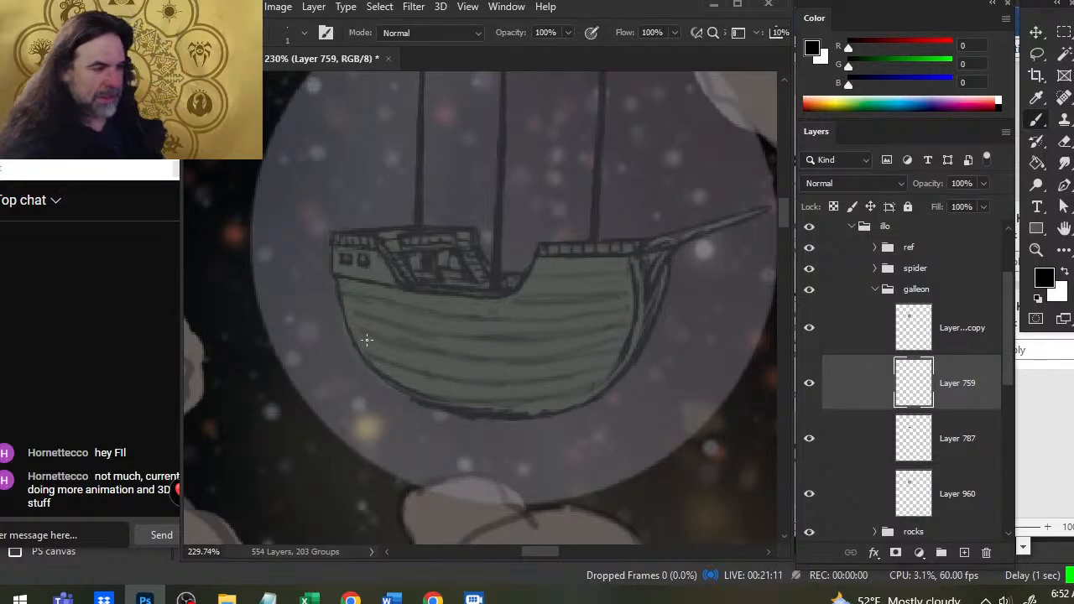
- Thin the hull's keel outline with a 3-pixel eraser and redraw the lowest plank line just above it
key("e")
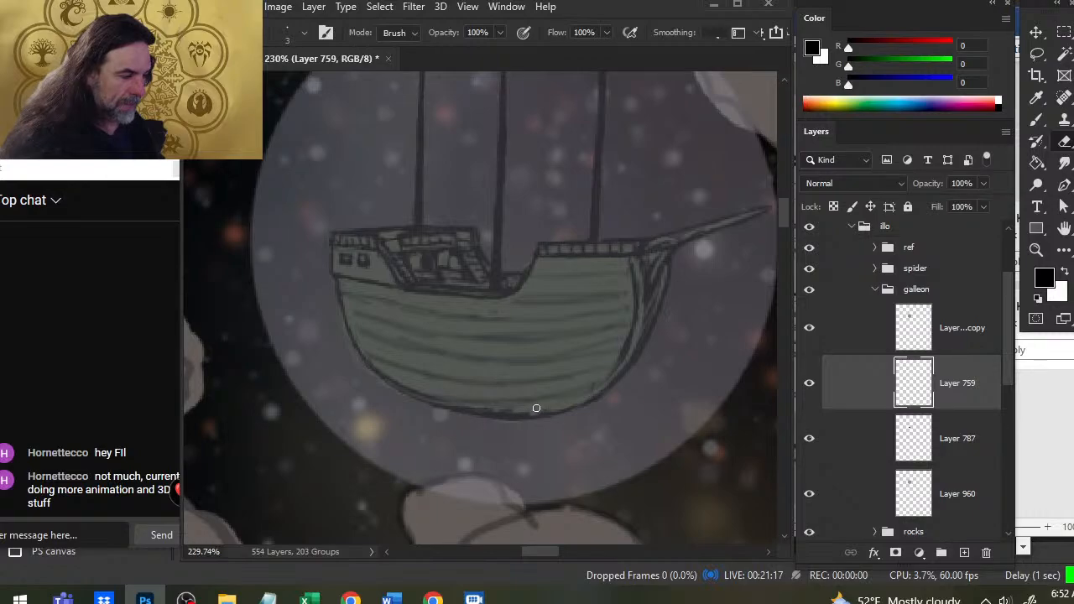
left_click_drag(539, 408, 472, 410)
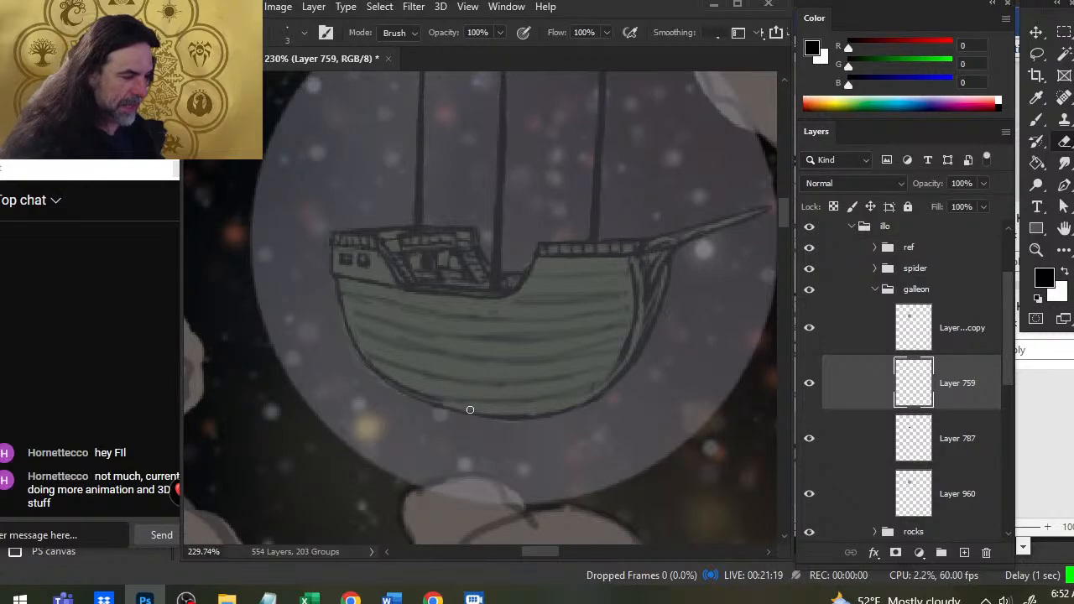
key("b")
left_click_drag(522, 404, 469, 406)
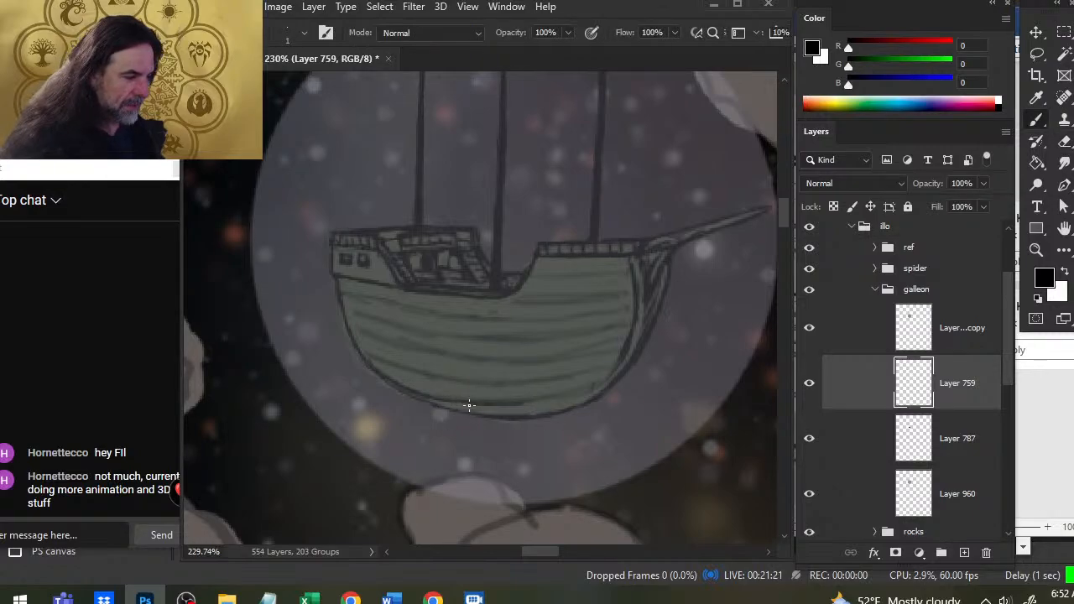
key("e")
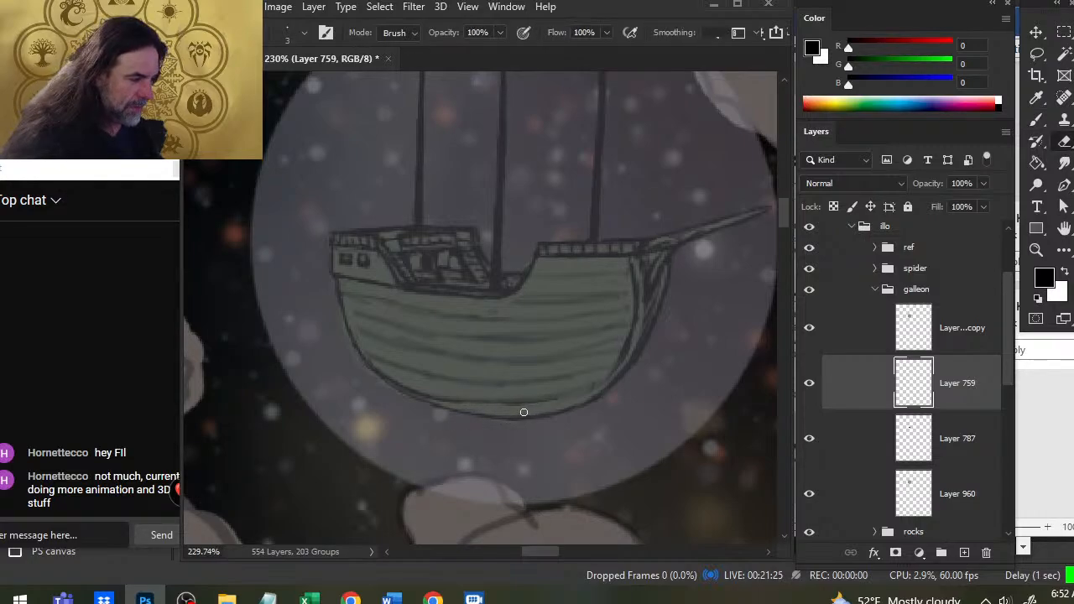
left_click_drag(416, 390, 472, 404)
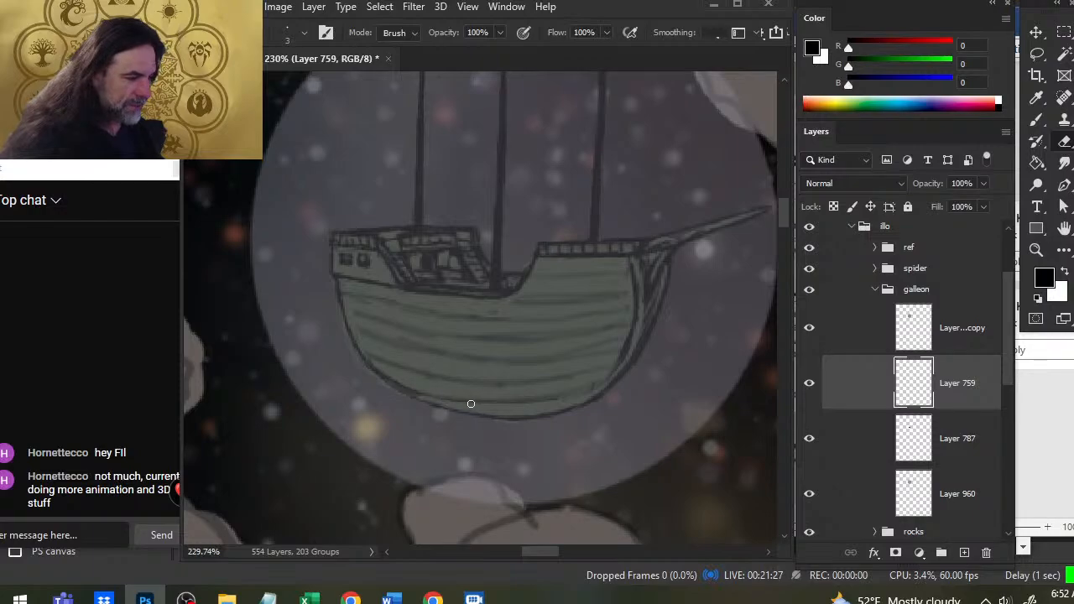
- Extend the lowest plank line toward the stern and smooth the hull outline along its rear underside
key("b")
mouse_move(412, 391)
left_mouse_down()
mouse_move(461, 397)
mouse_move(396, 382)
mouse_move(427, 402)
left_mouse_up()
key("e")
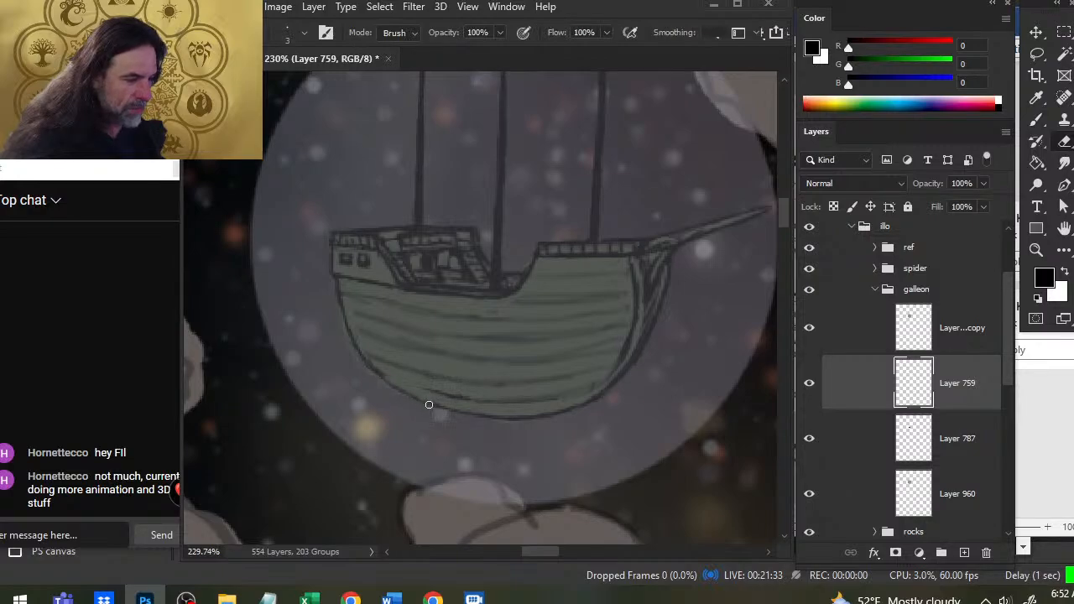
key("b")
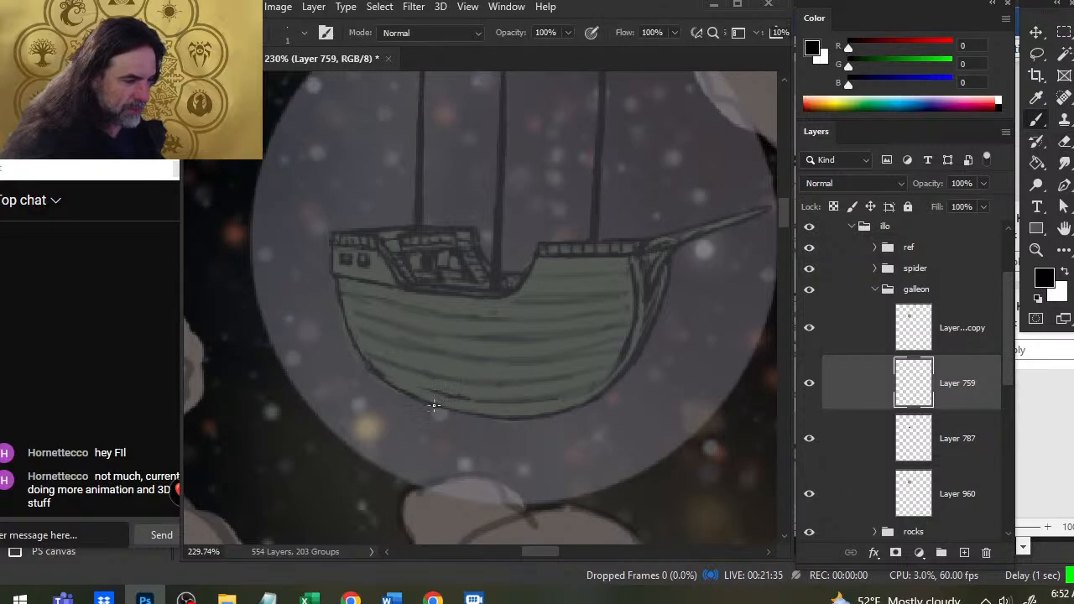
key("e")
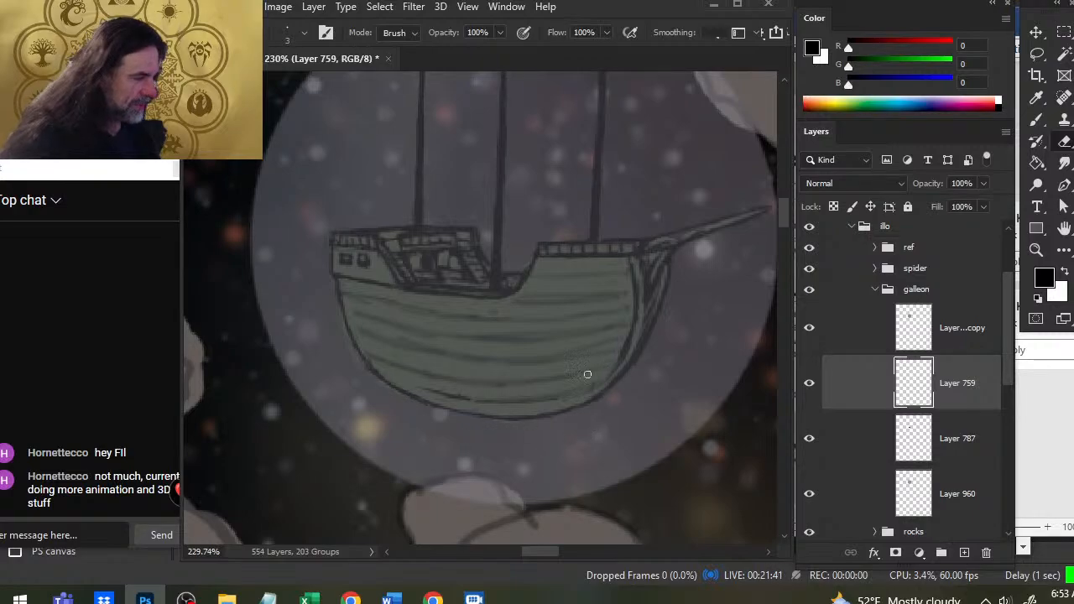
- Redraw the hull's bow edge as a clean 1-pixel curve down to the keel and trim the outline where they meet
key("b")
key("e")
key("b")
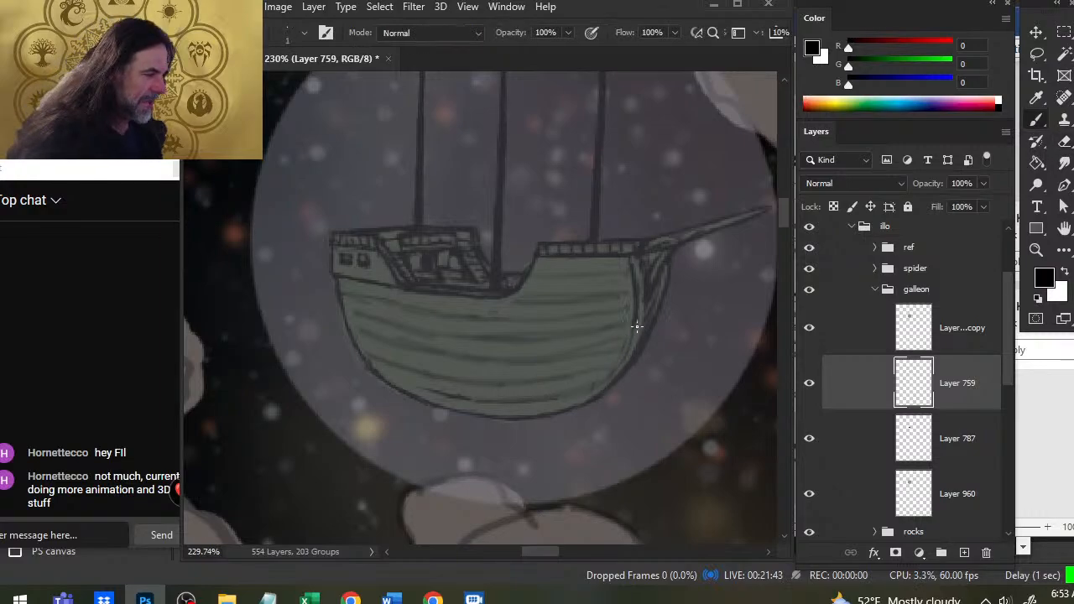
key("e")
key("b")
mouse_move(640, 311)
left_mouse_down()
mouse_move(632, 343)
mouse_move(568, 412)
left_mouse_up()
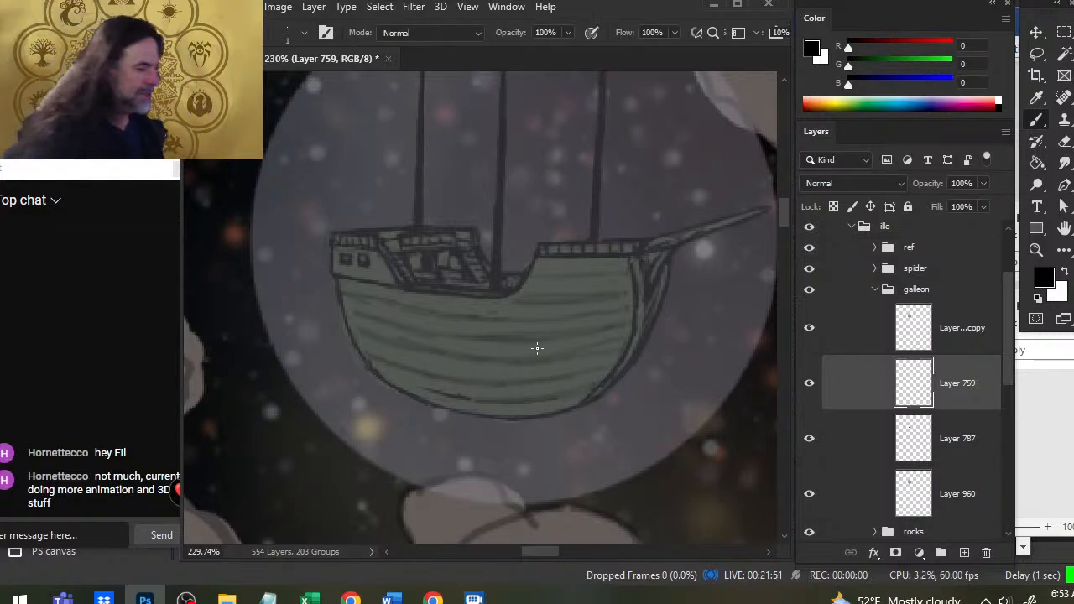
key("e")
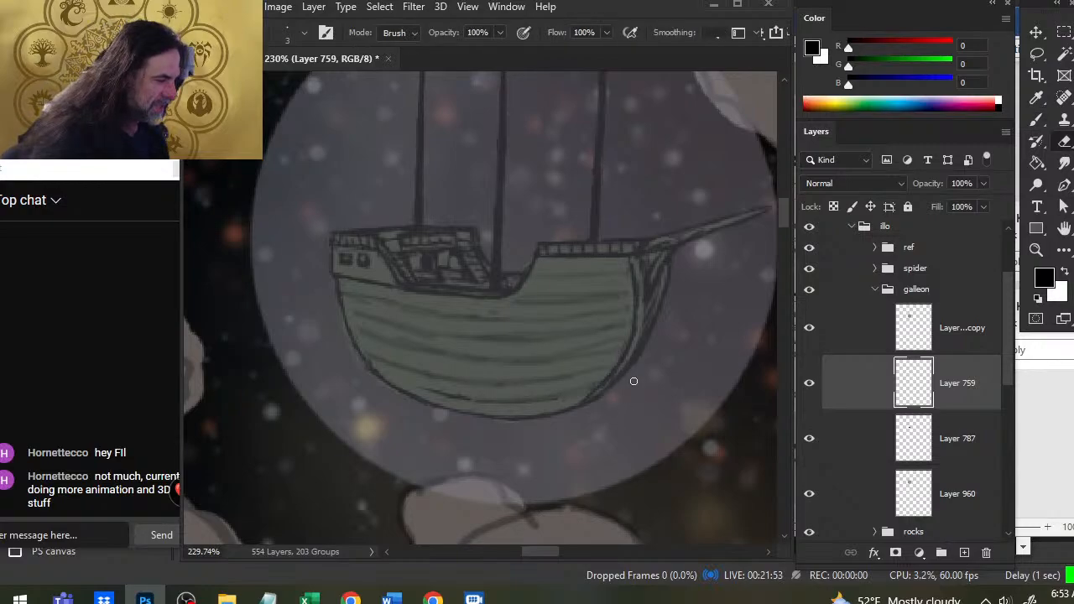
left_click_drag(577, 410, 517, 419)
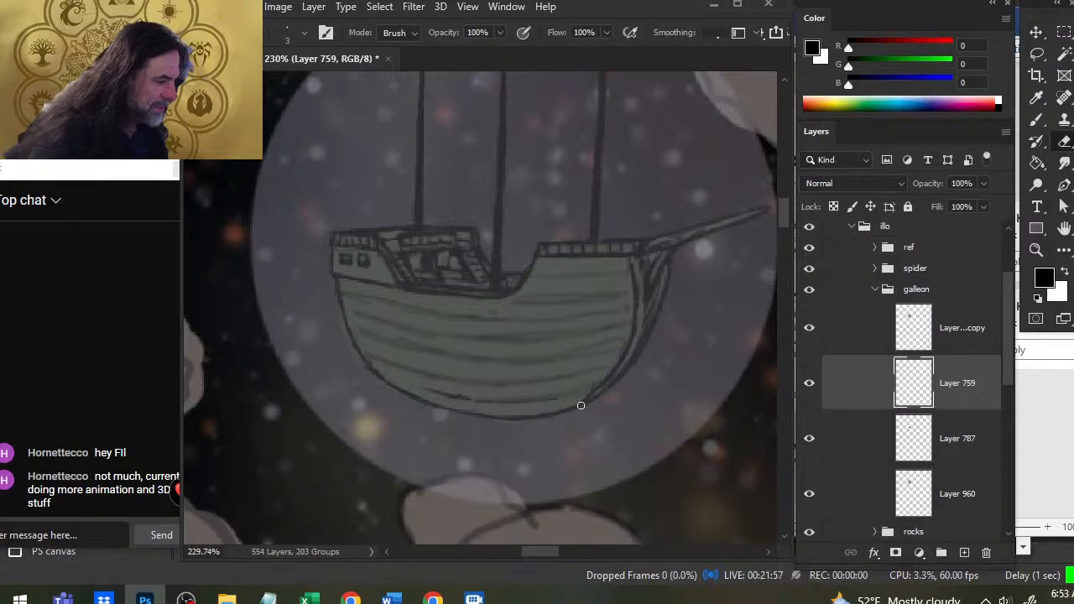
key("b")
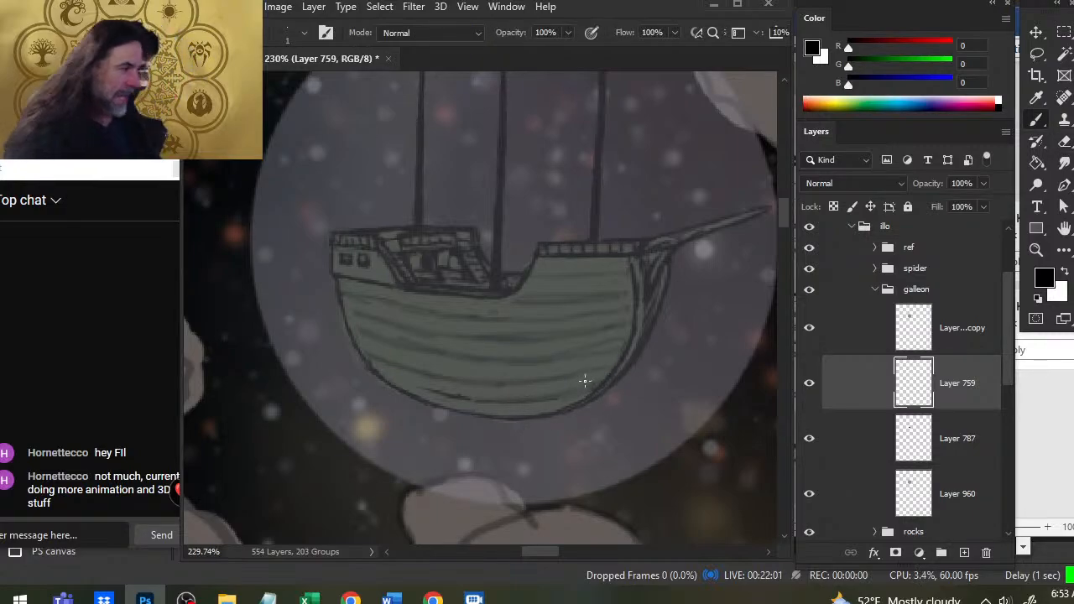
- Erase the rough lines at the bowsprit's base and redraw its join to the bow with short slanted supports
key("e")
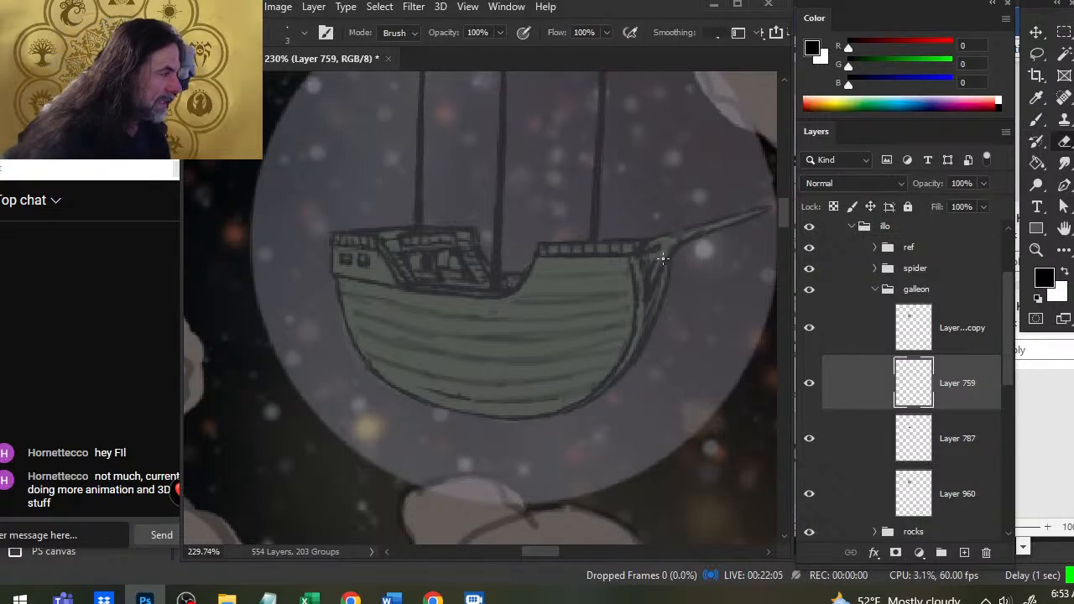
key("b")
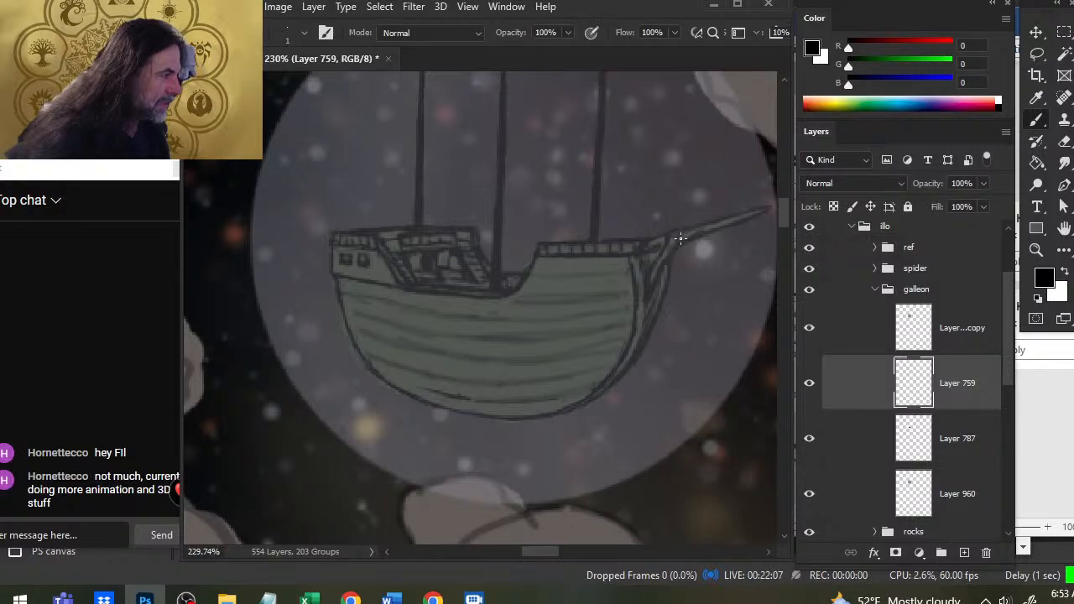
key("e")
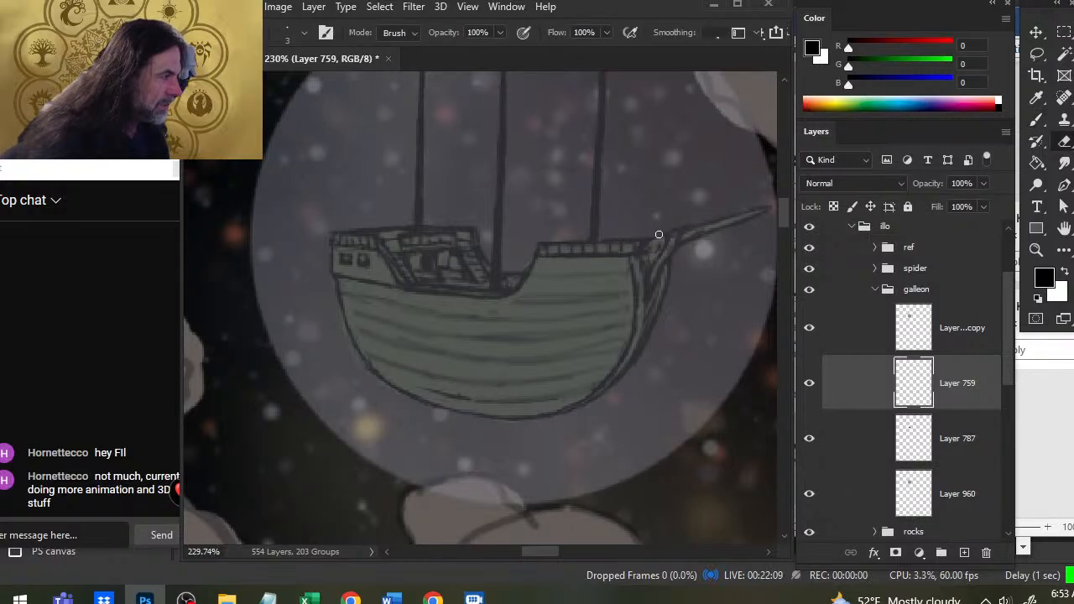
key("b")
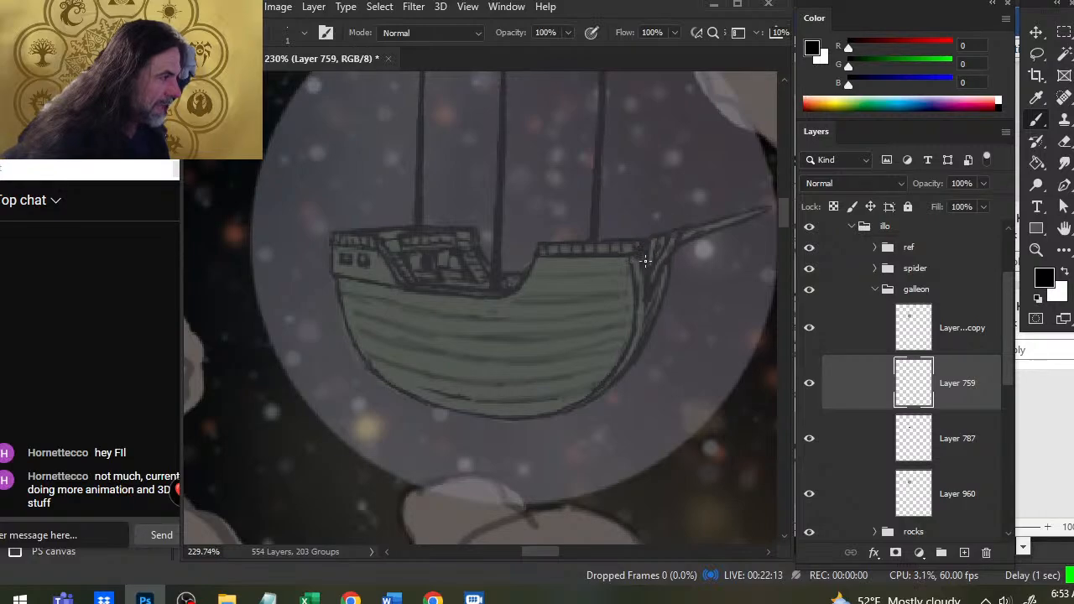
key("e")
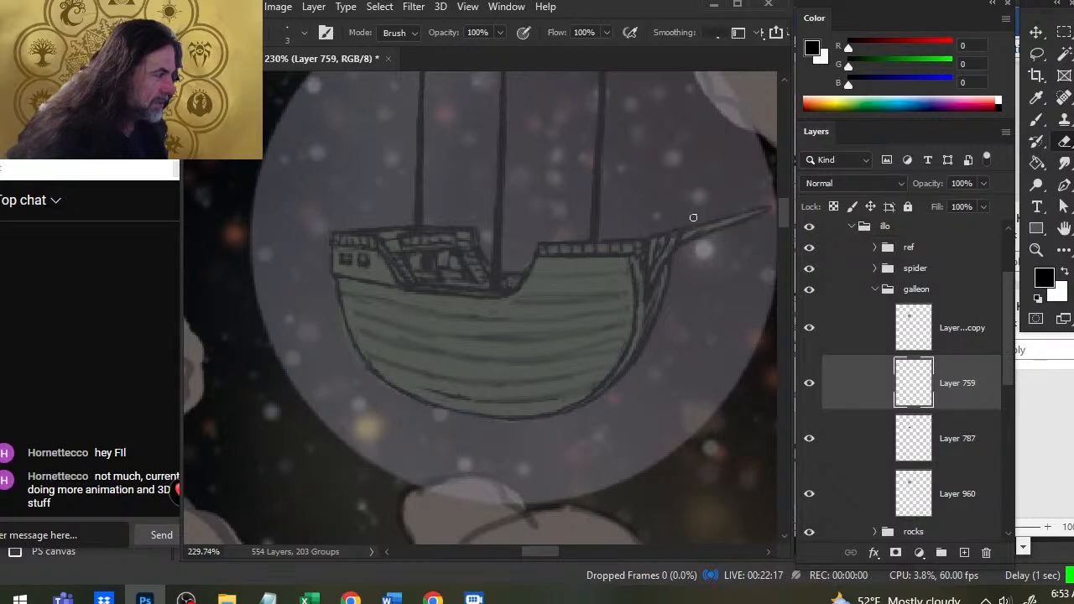
key("b")
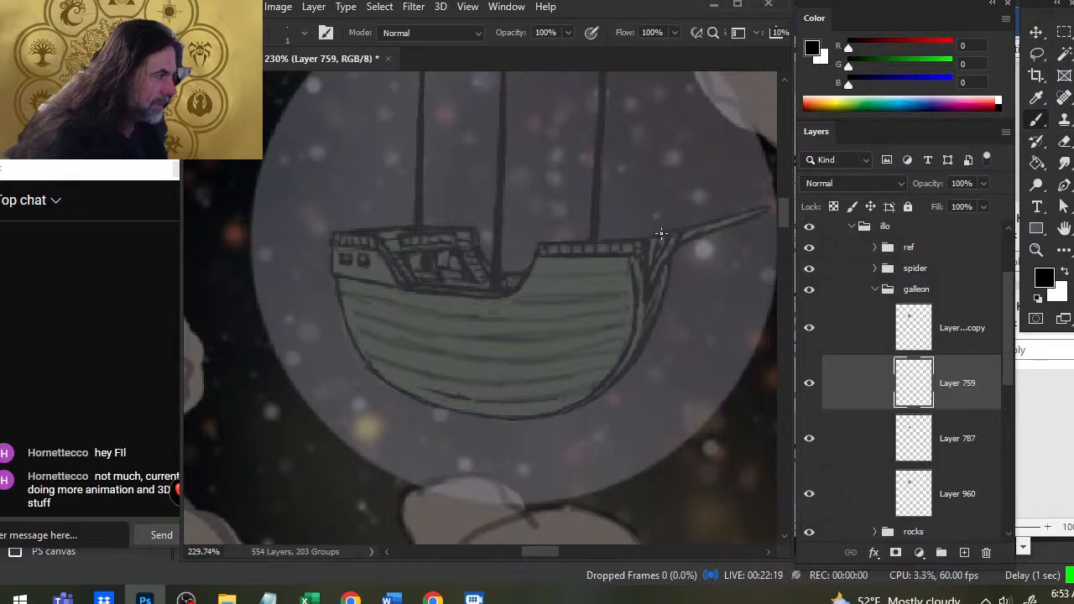
- Slim the bowsprit with a 2-pixel eraser and refine the curved support beneath it at the bow
key("e")
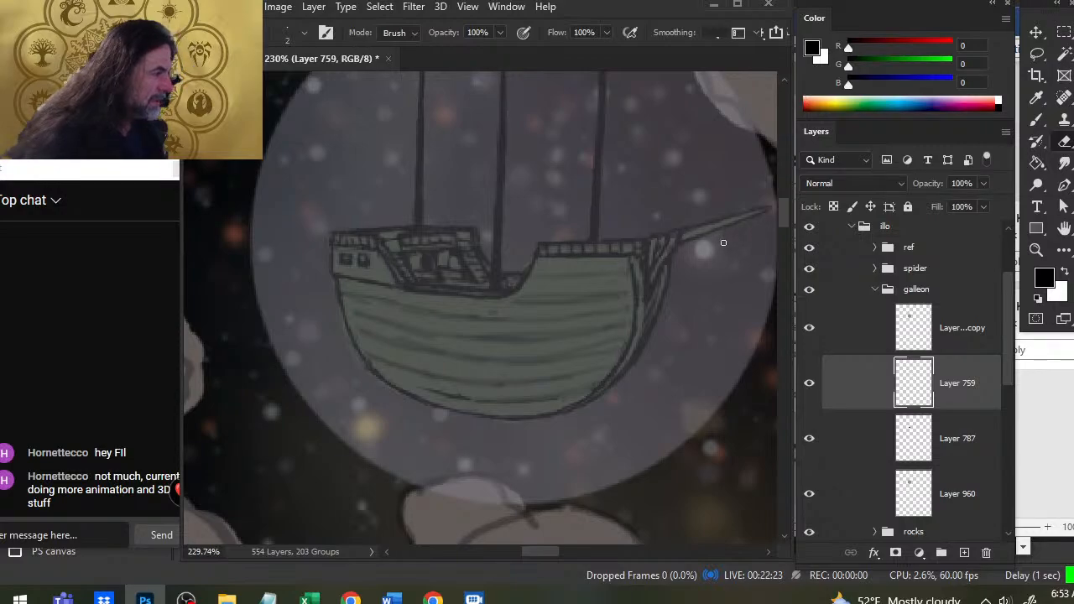
key("b")
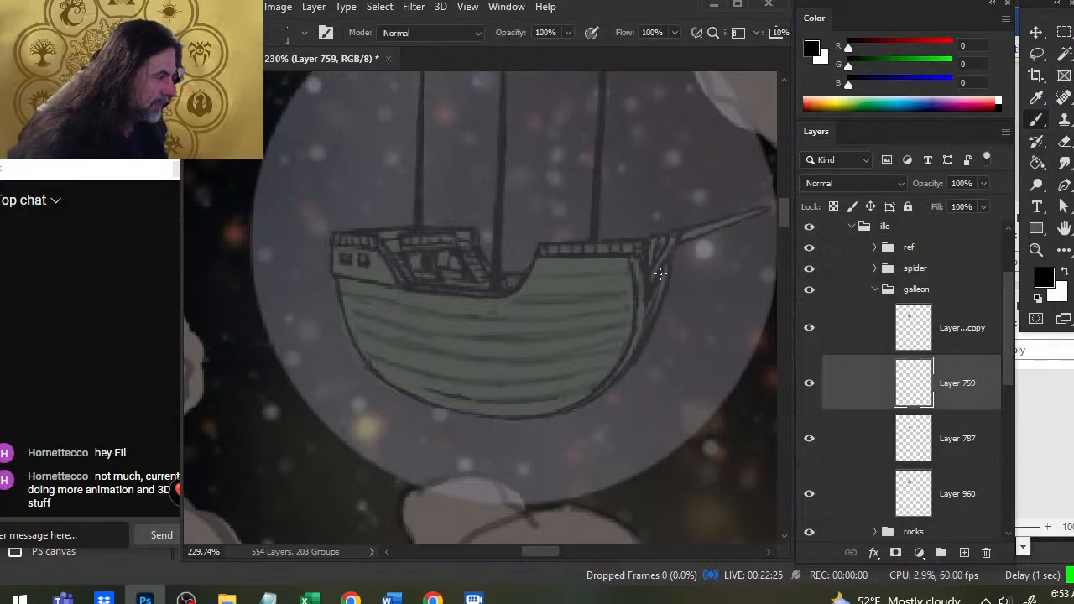
key("e")
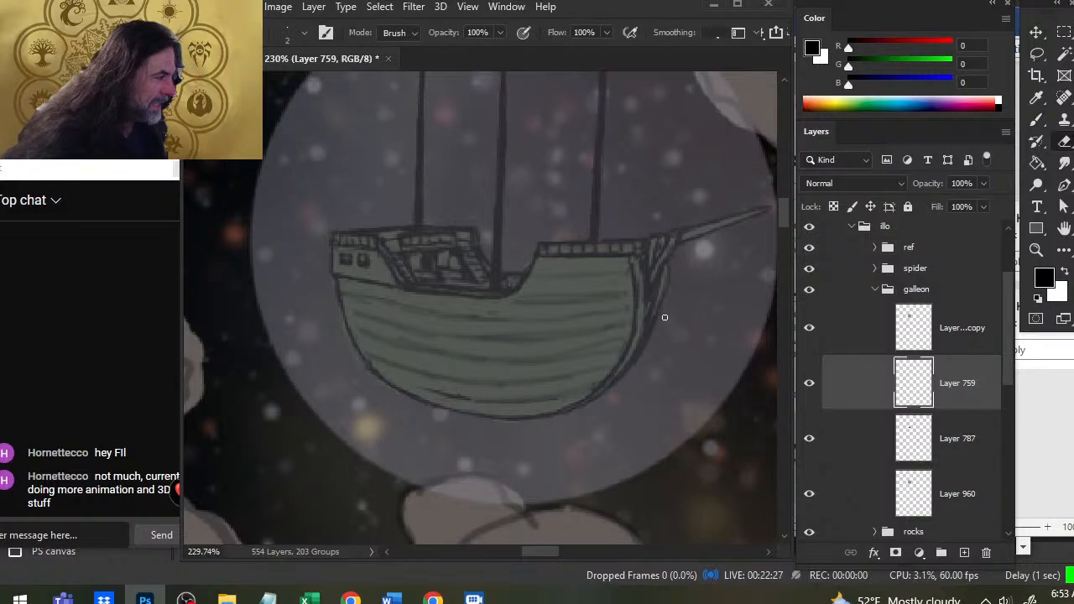
key("b")
- Thin and redraw the main deck's edge between the sterncastle and the main mast, alternating a 2-pixel eraser and 1-pixel brush
key("e")
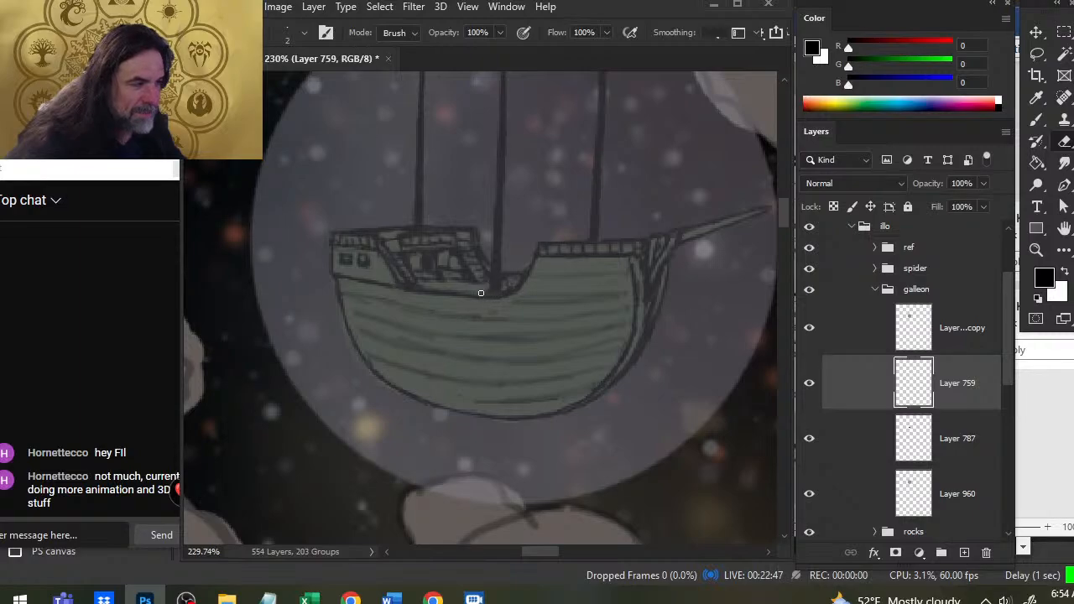
key("b")
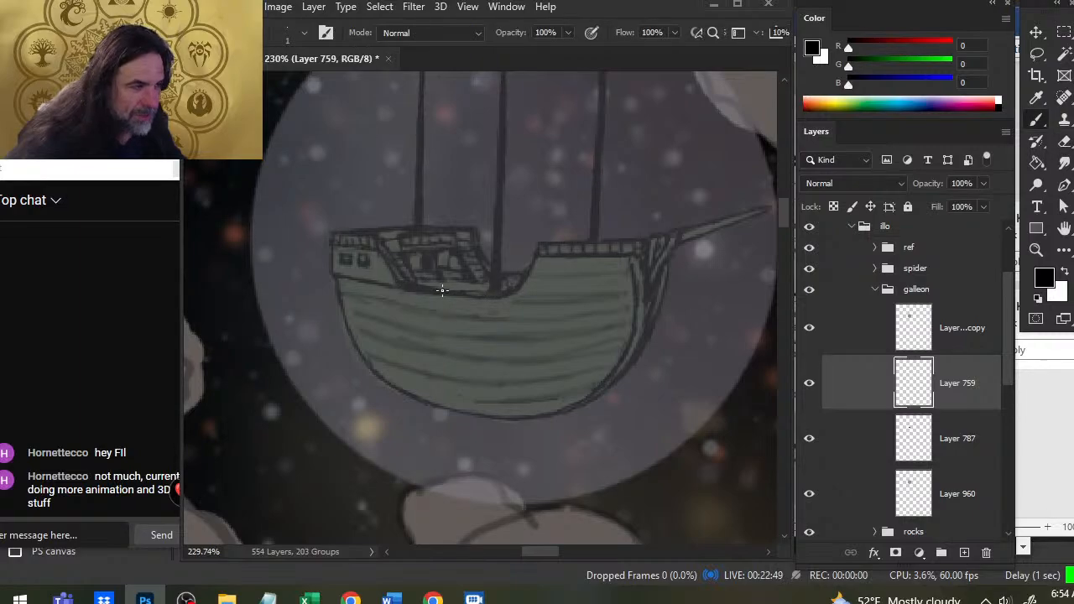
key("e")
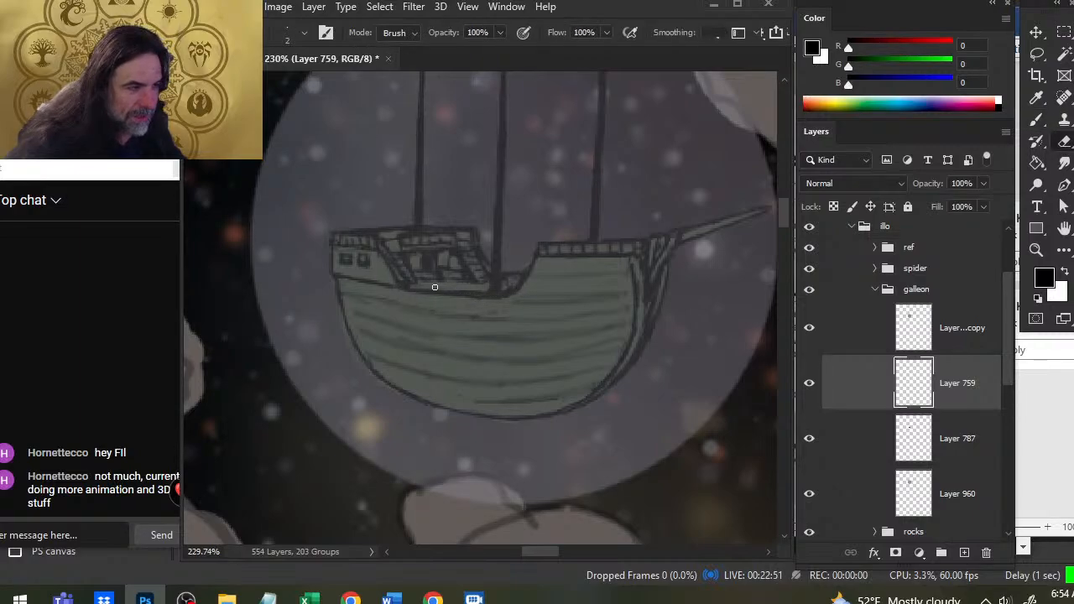
key("b")
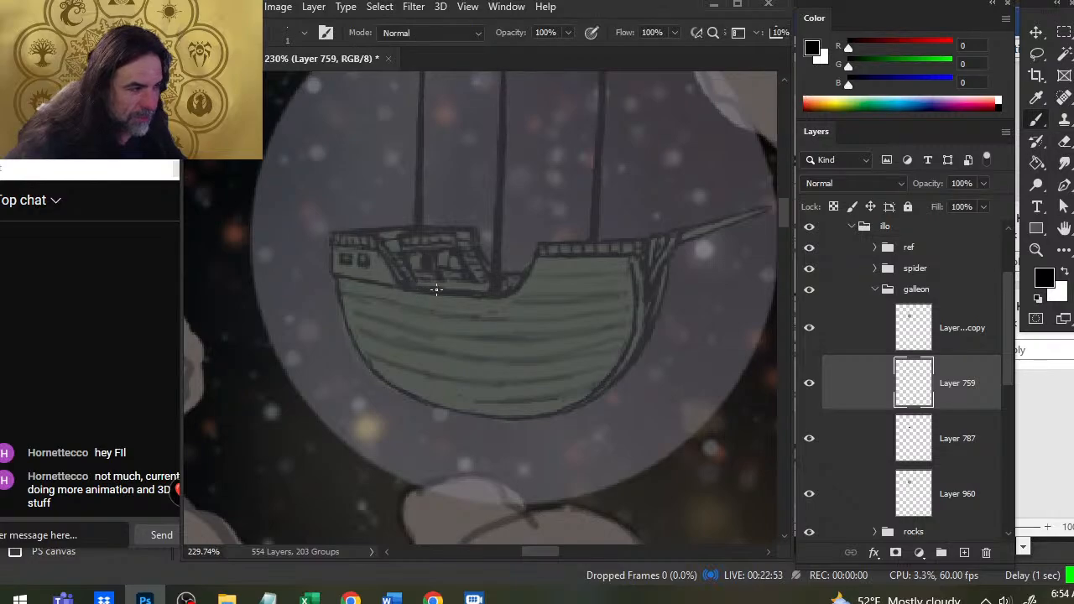
key("e")
mouse_move(467, 287)
left_mouse_down()
mouse_move(432, 288)
mouse_move(499, 295)
left_mouse_up()
key("b")
key("e")
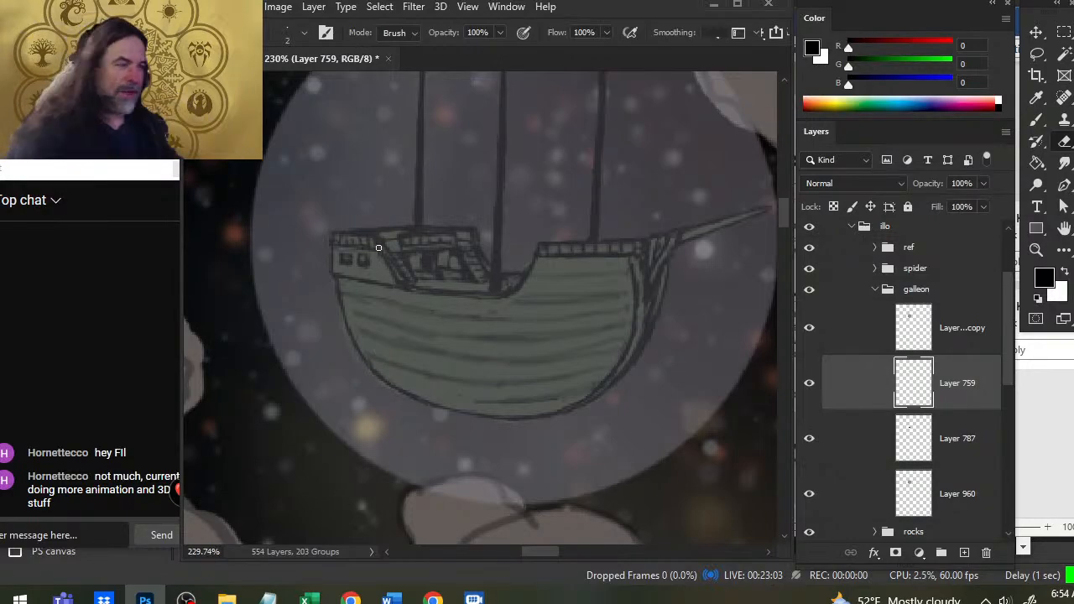
key("b")
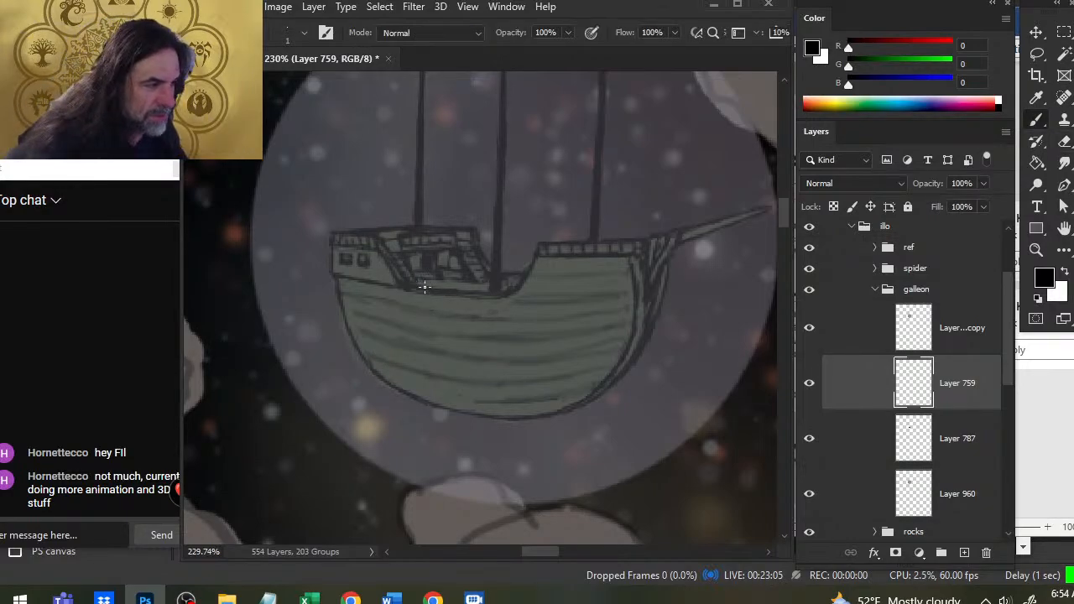
key("e")
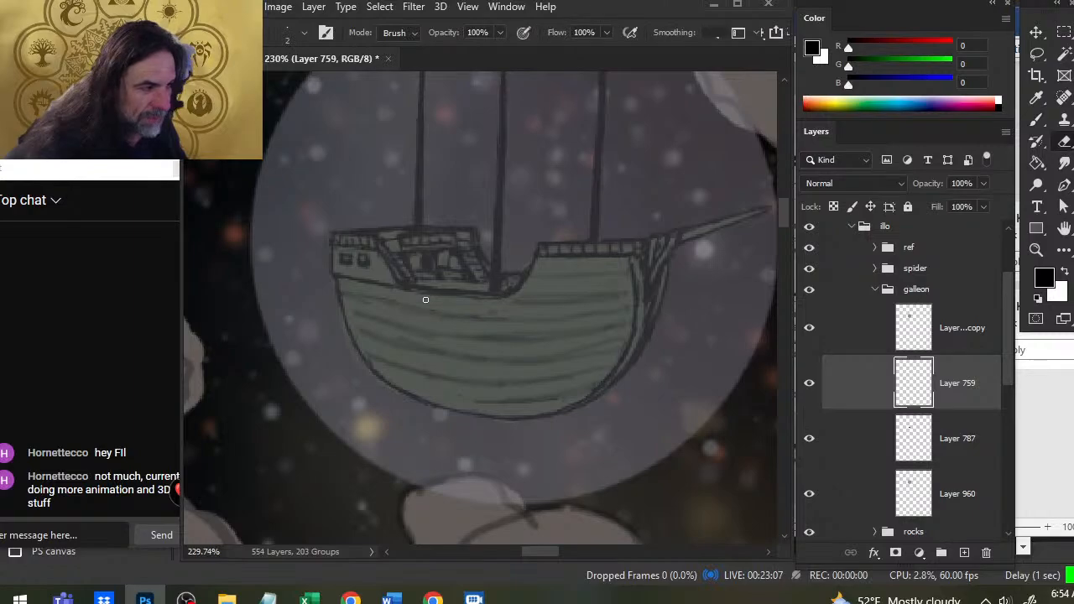
- Clean up the main deck's edge and the small railing beside the main mast's base, alternating a 1-pixel brush and 2-pixel eraser
key("b")
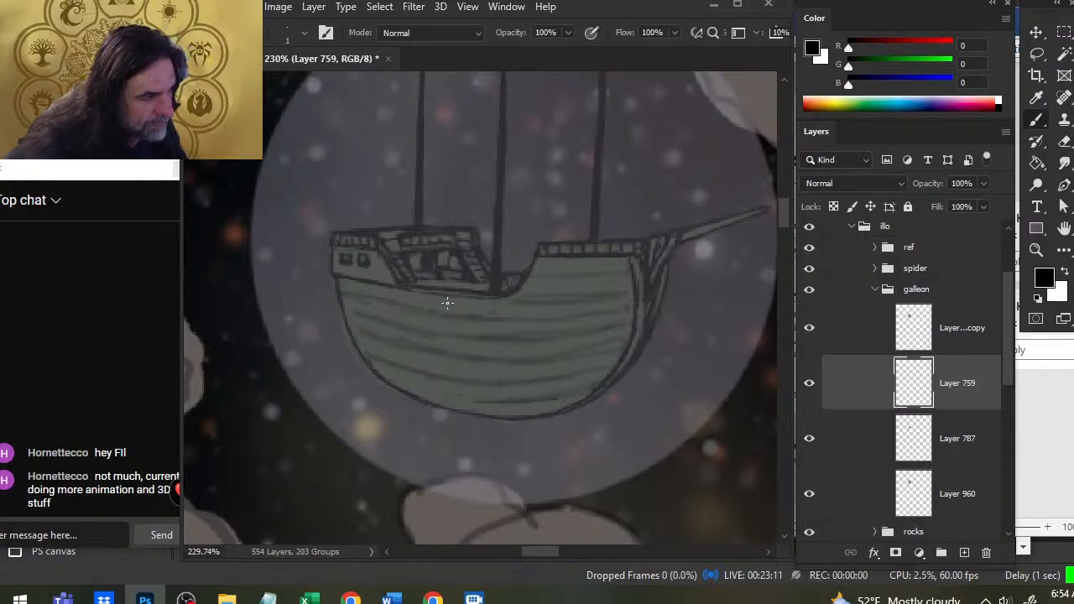
key("e")
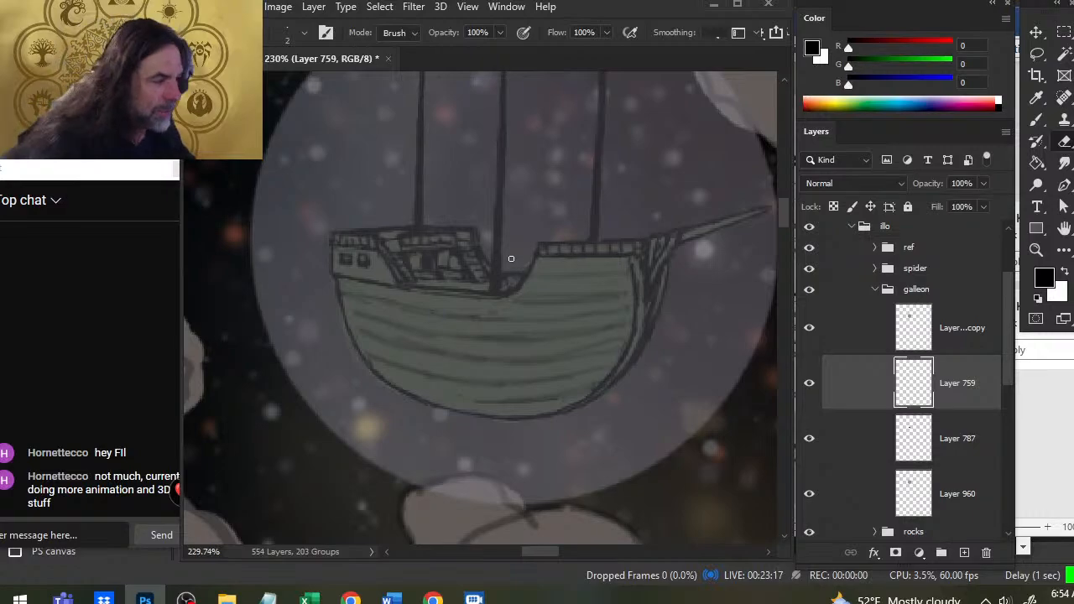
key("b")
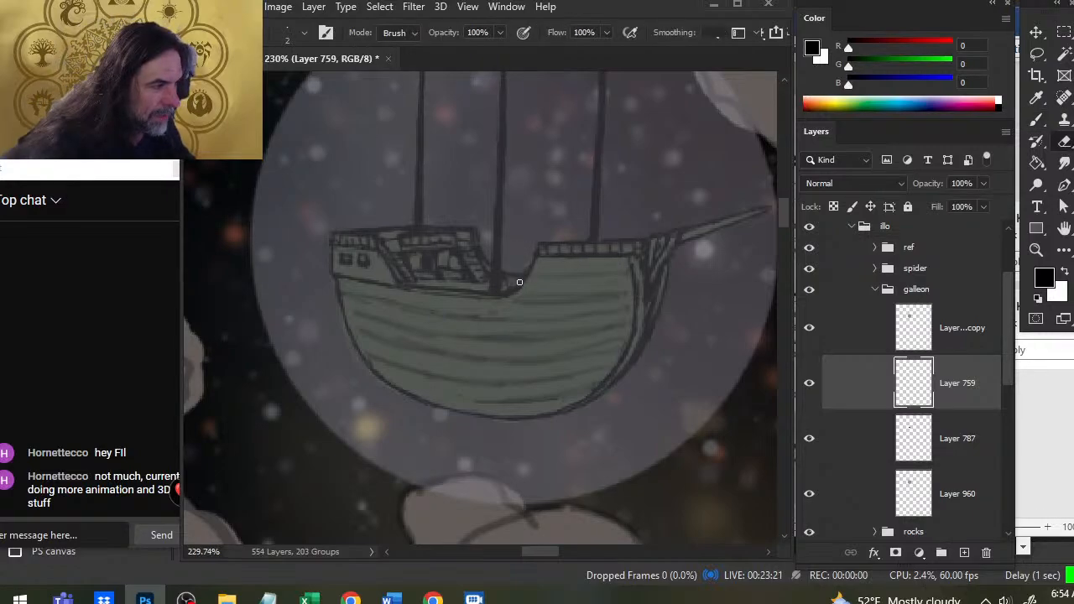
key("e")
left_click_drag(518, 272, 506, 274)
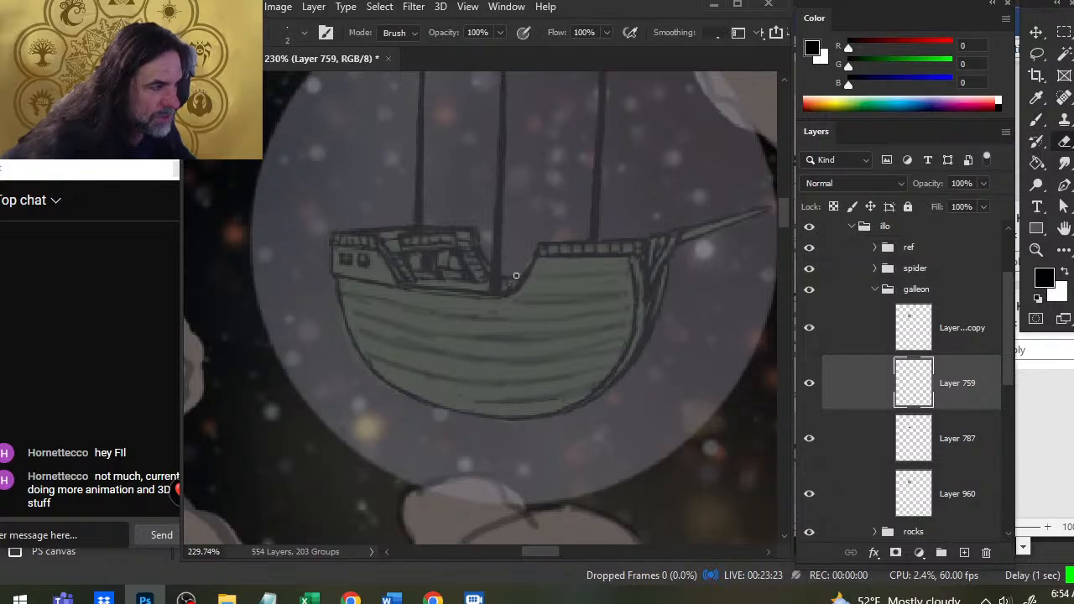
key("b")
key("e")
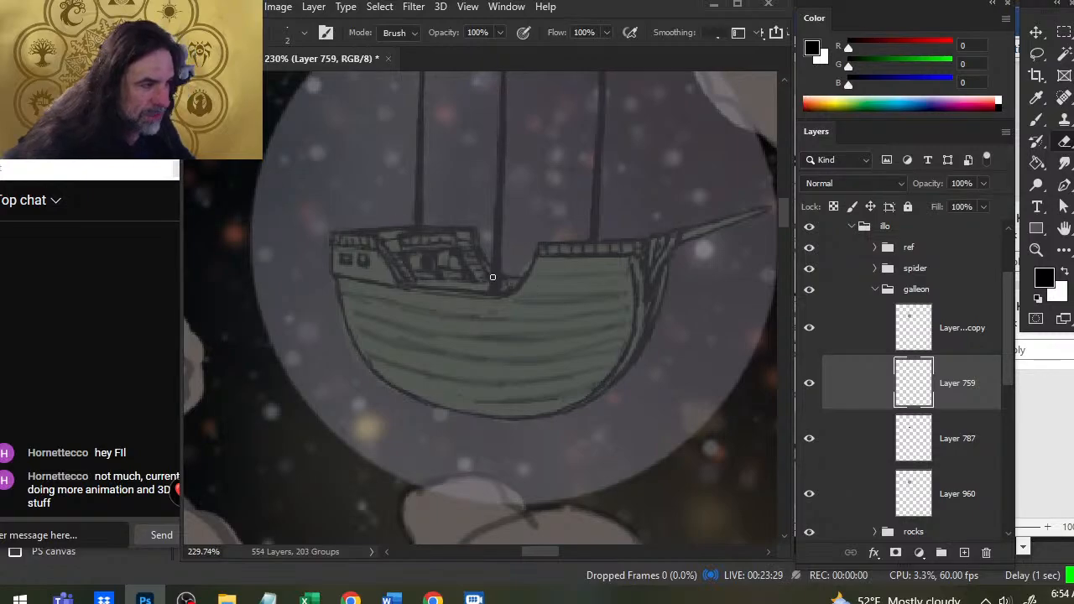
- Refine the sterncastle's lower edge and thin its top rail up to the rear mast with a 1-pixel brush and 2-pixel eraser
key("b")
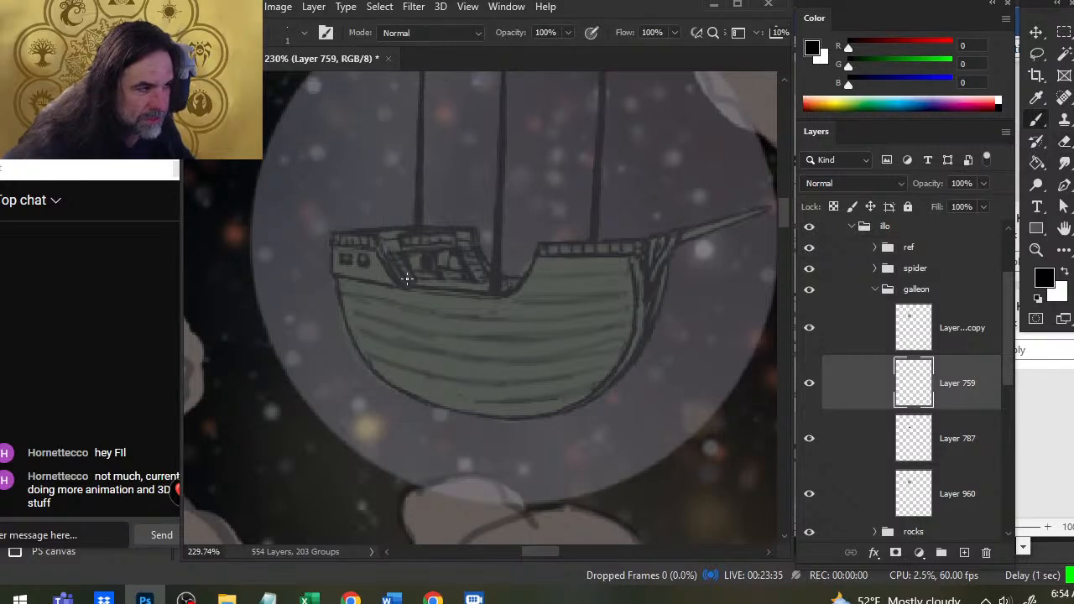
key("e")
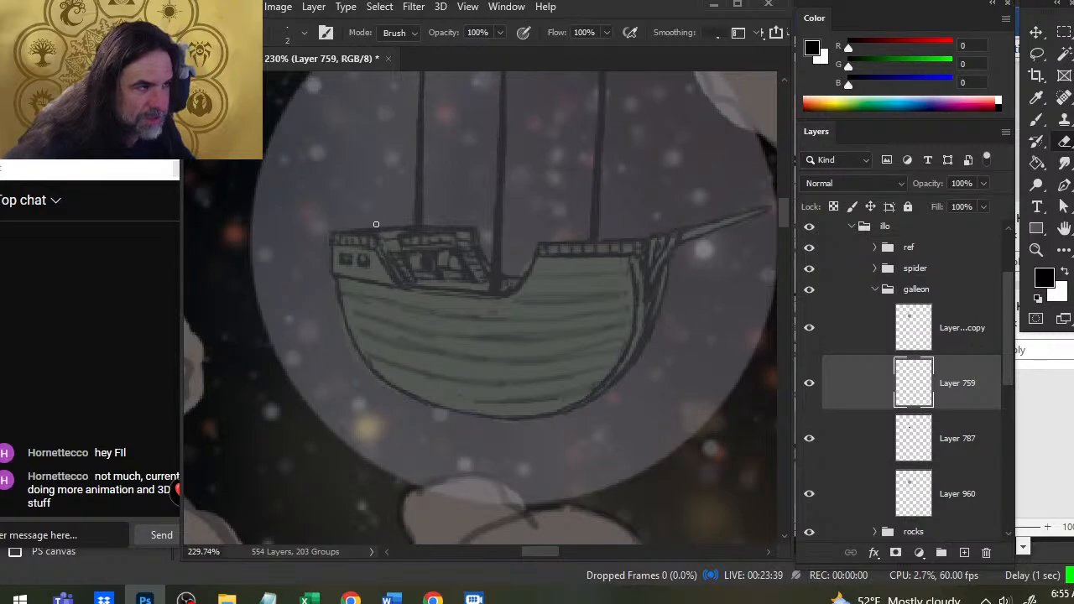
key("b")
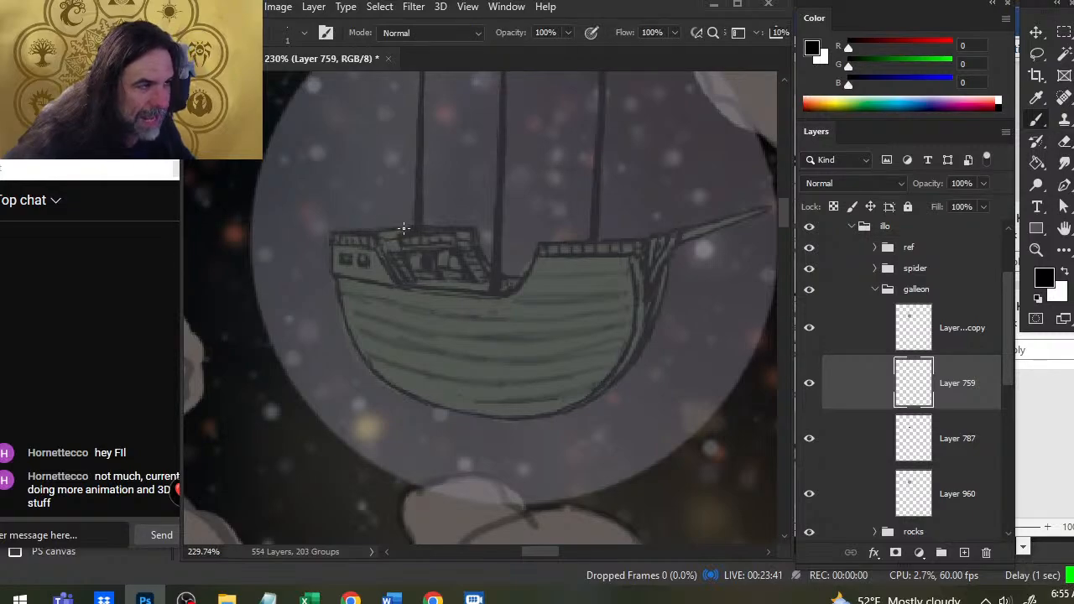
key("e")
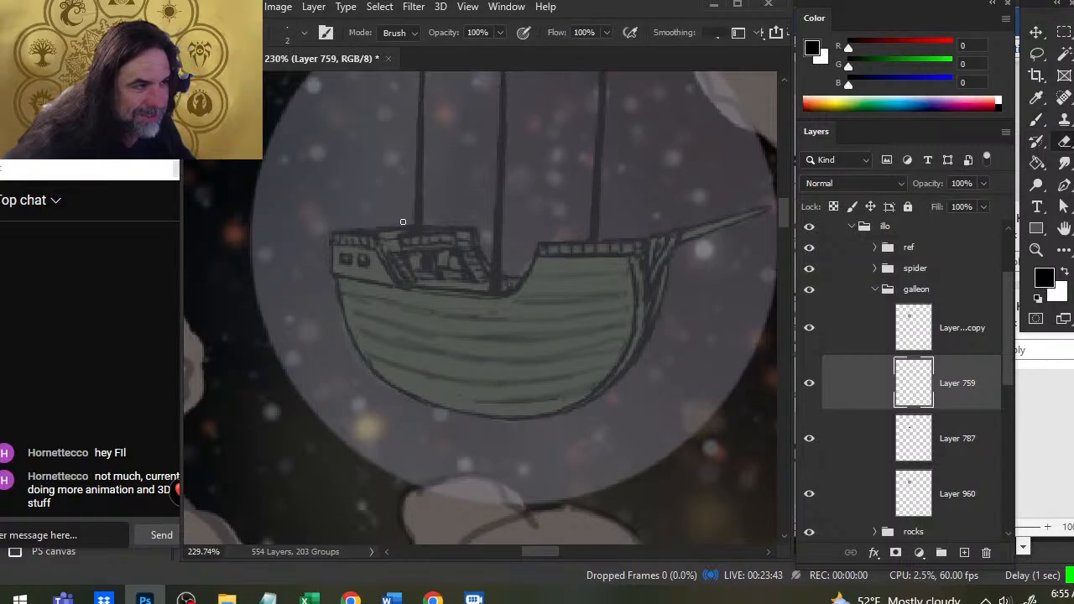
key("b")
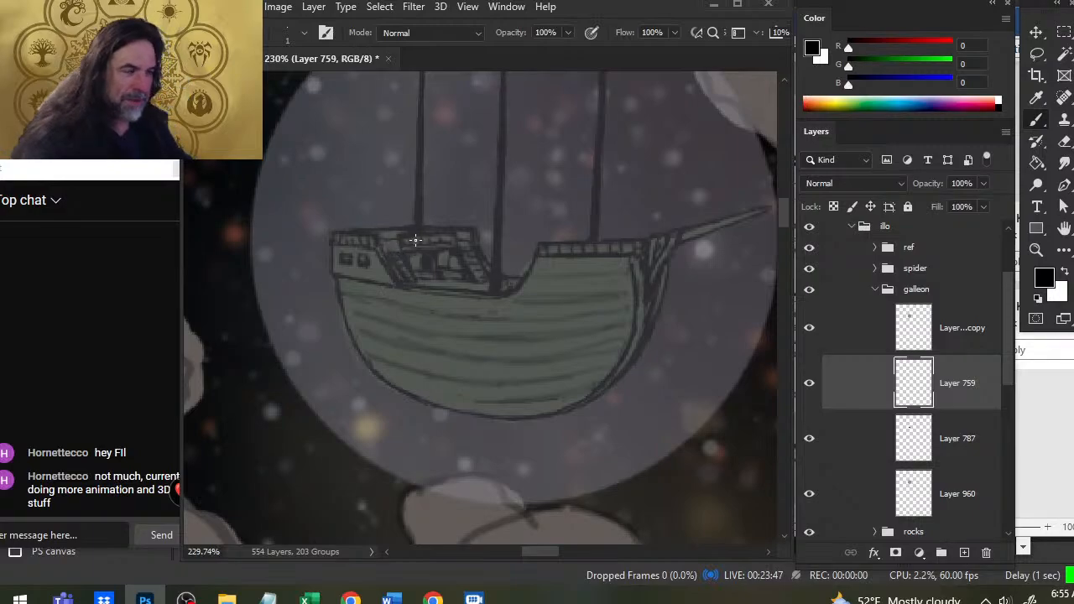
key("e")
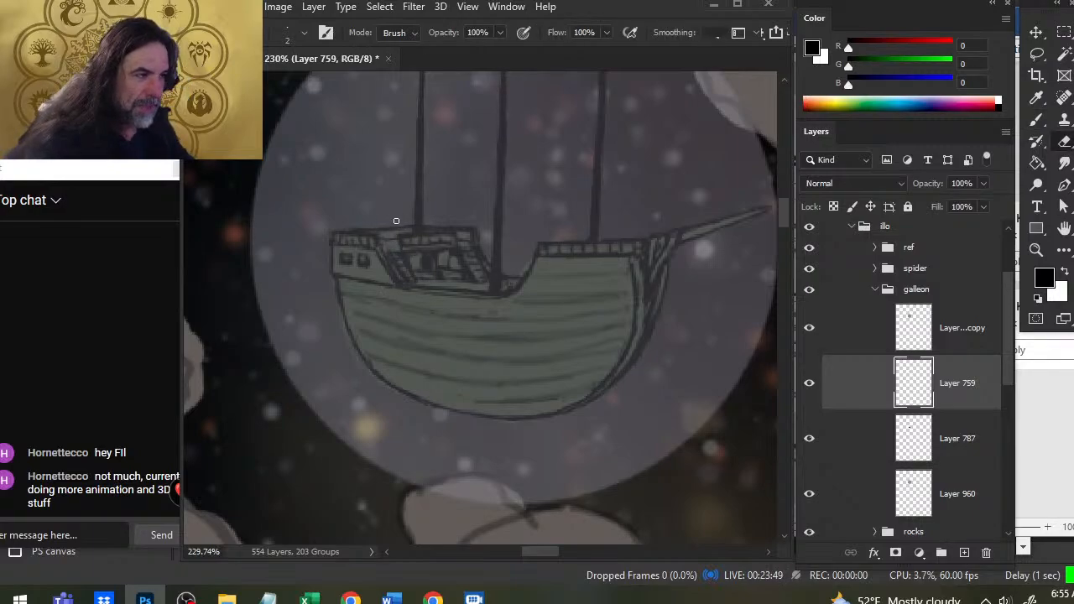
key("b")
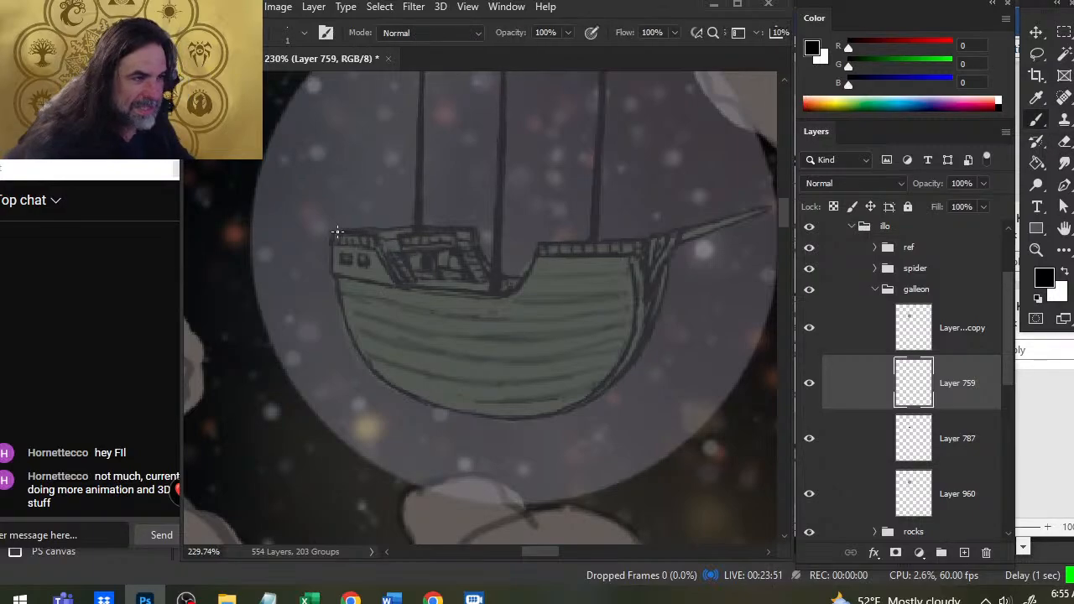
key("e")
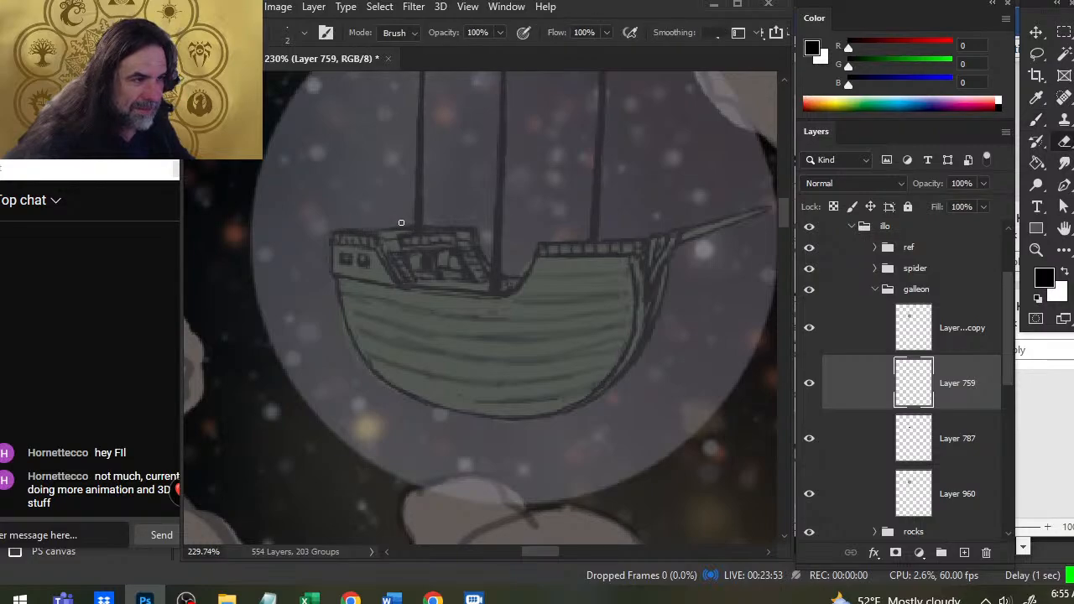
- Refine the galleon's stern railing lines around the base of the aft mast, alternating brush strokes and erasing on Layer 759
key("b")
key("e")
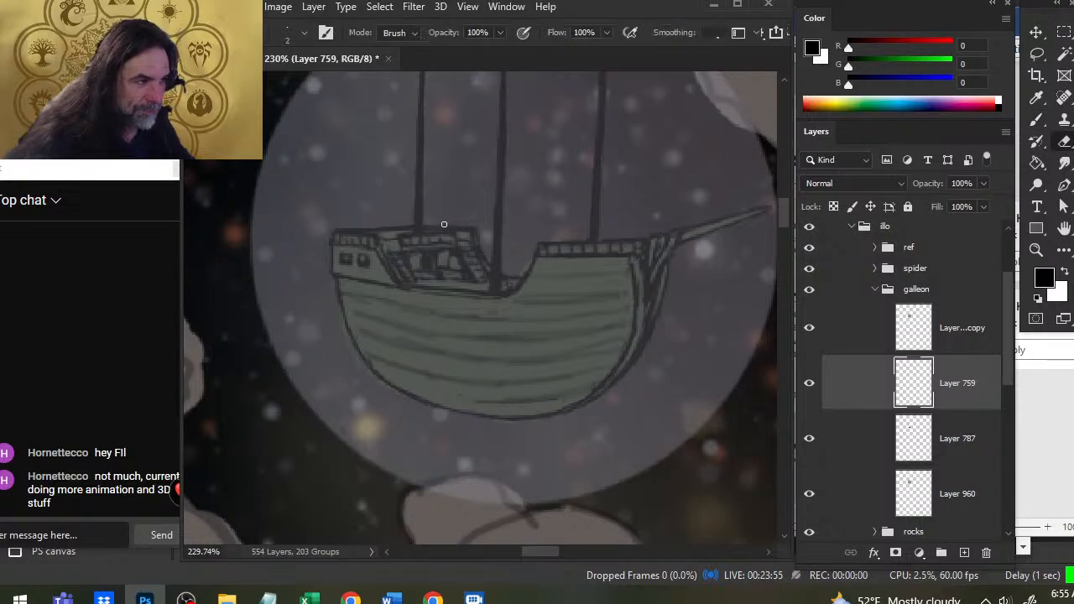
key("b")
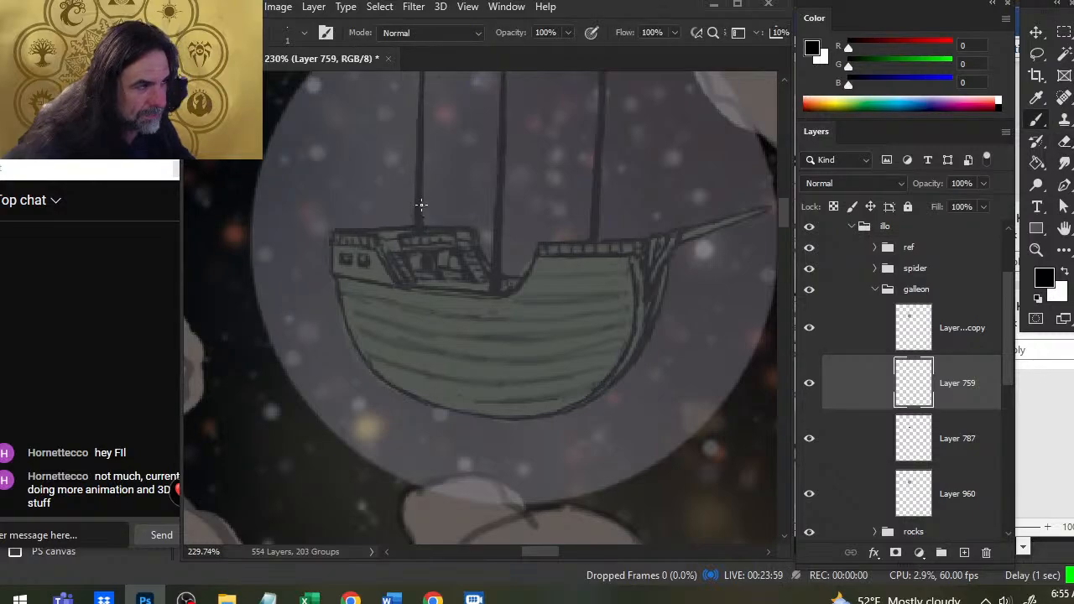
key("e")
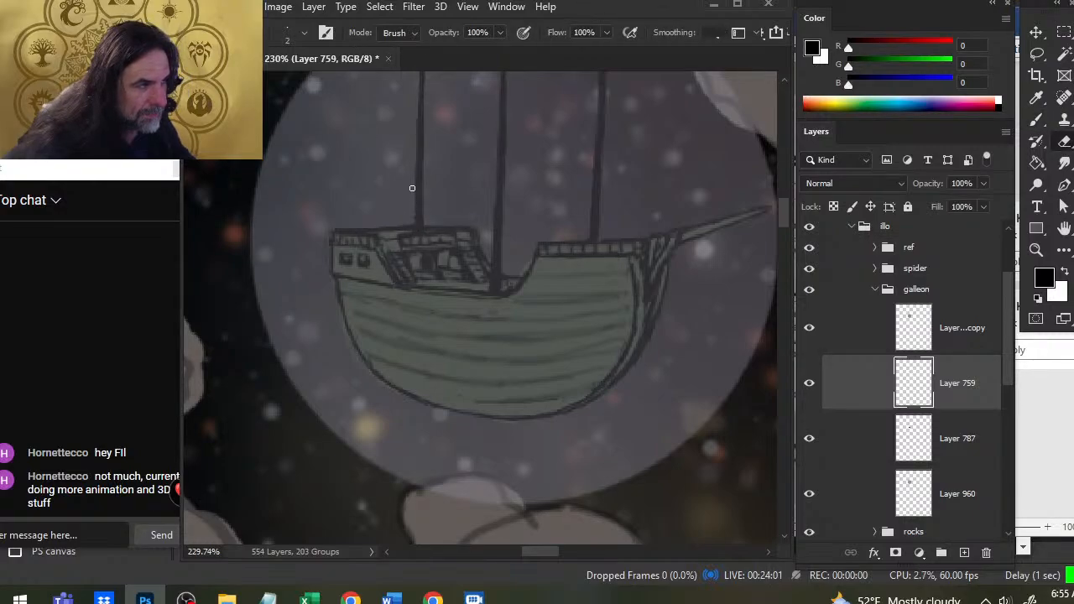
- Darken the doorway in the galleon's aft cabin wall and erase the stray sketch lines around it
key("z")
mouse_move(469, 235)
left_mouse_down()
mouse_move(432, 282)
mouse_move(523, 303)
left_mouse_up()
key("e")
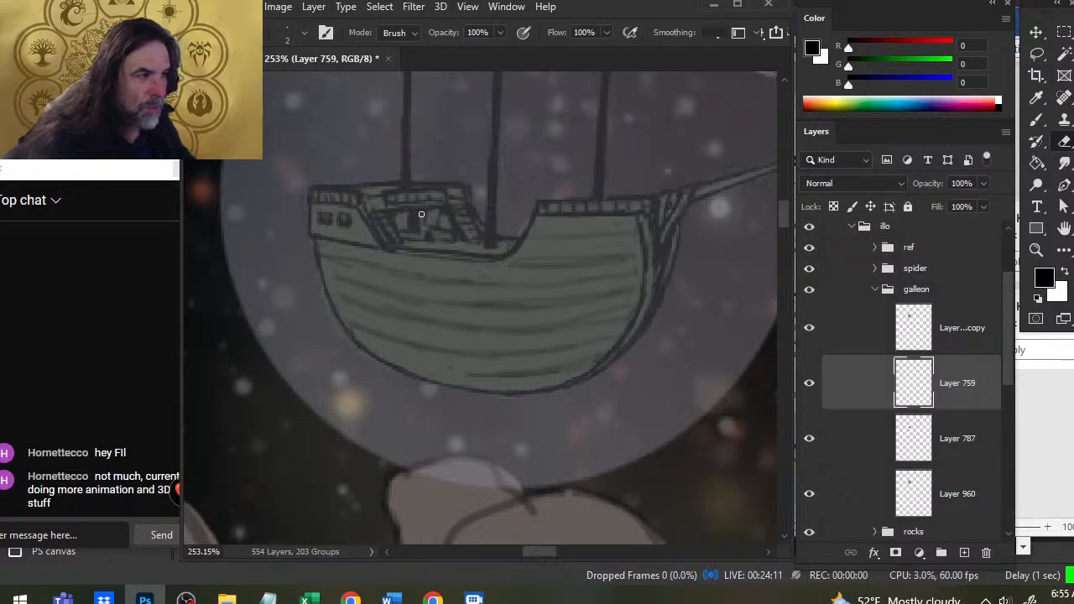
key("b")
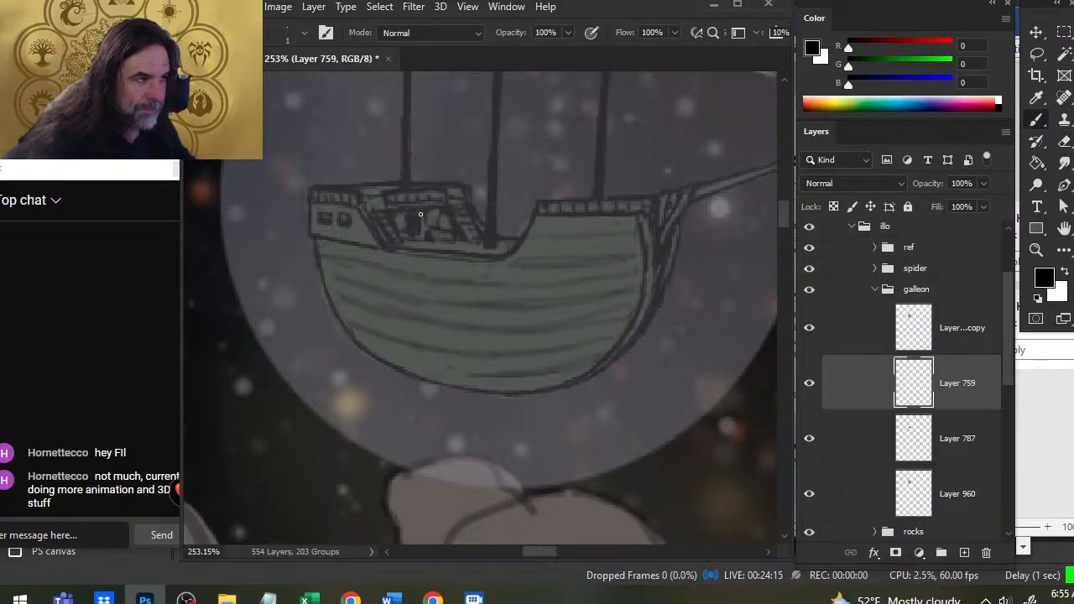
key("e")
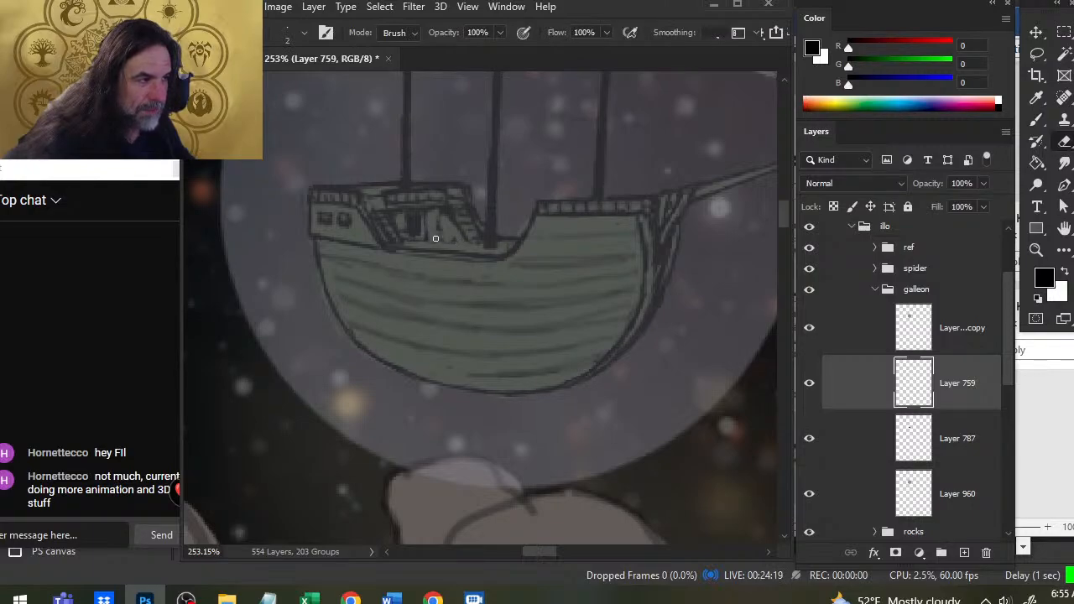
key("b")
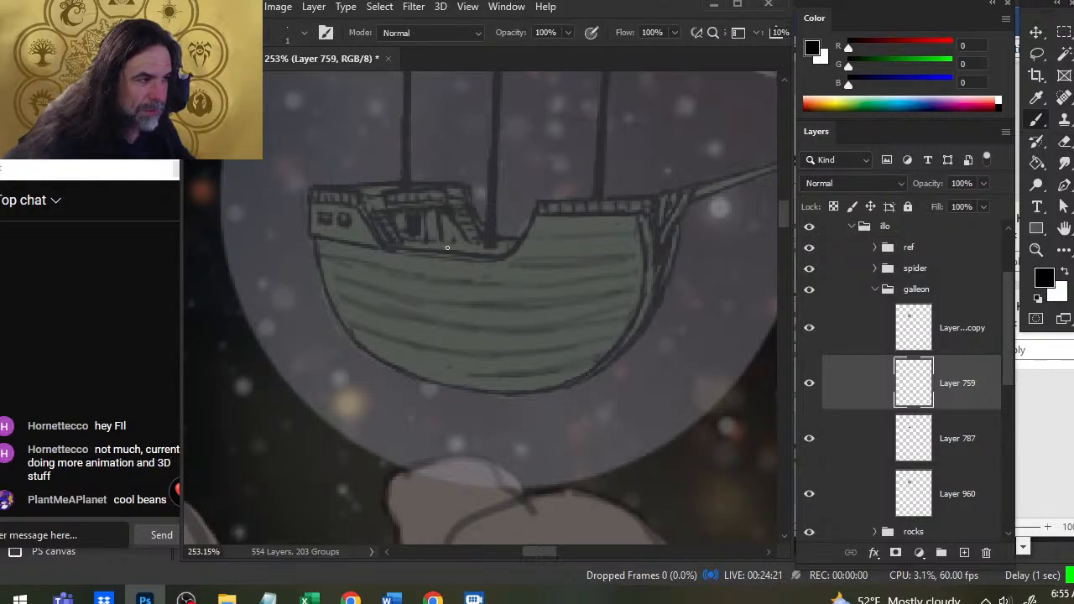
key("e")
key("b")
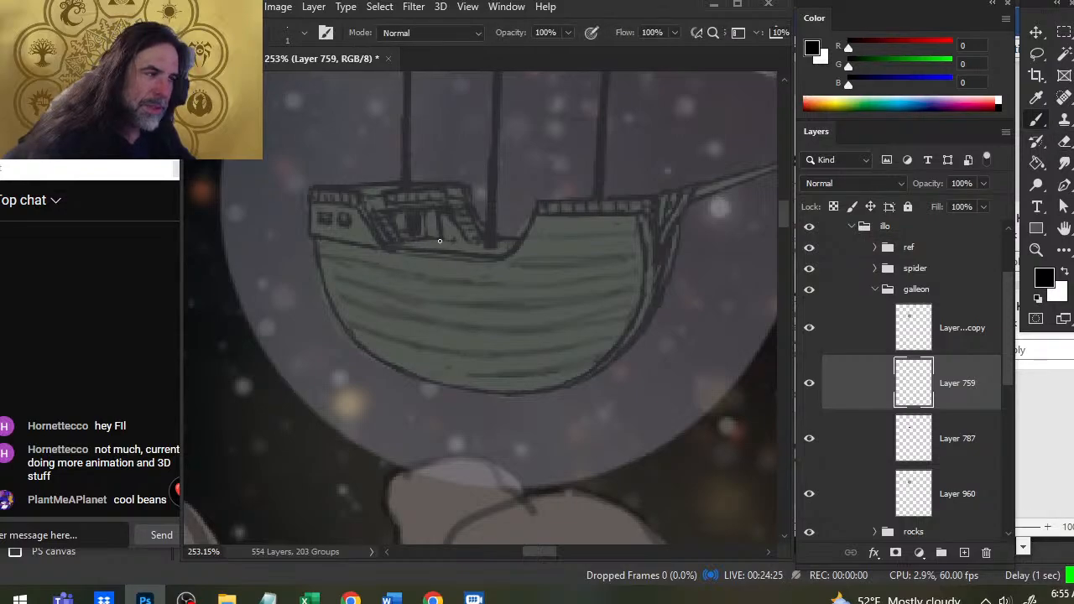
- Draw a thin vertical wall line between the cabin doorway and the stairs, and clean up its edges
key("e")
key("b")
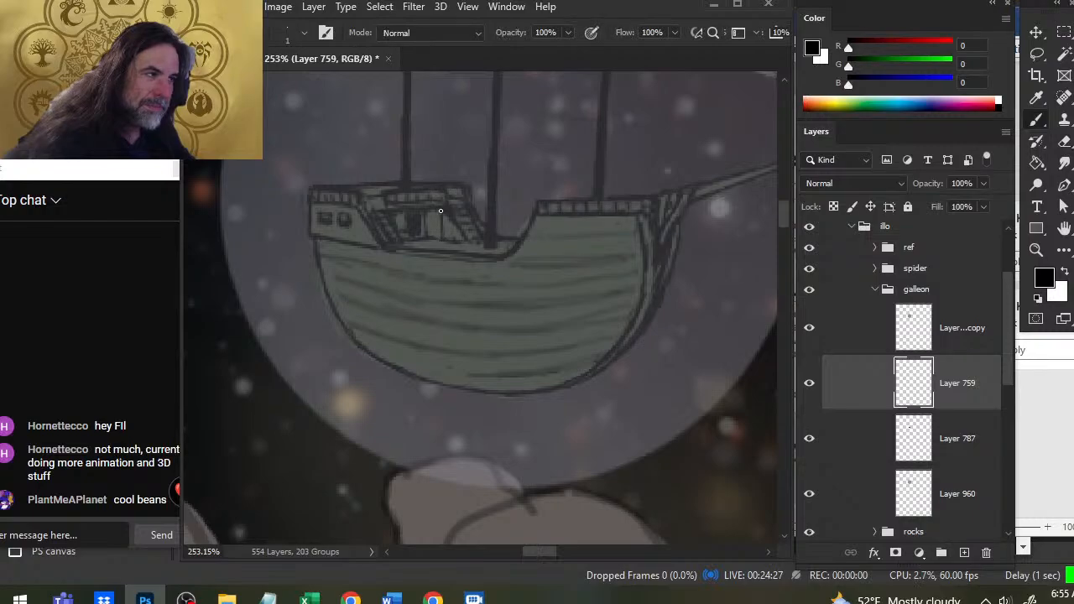
key("e")
key("b")
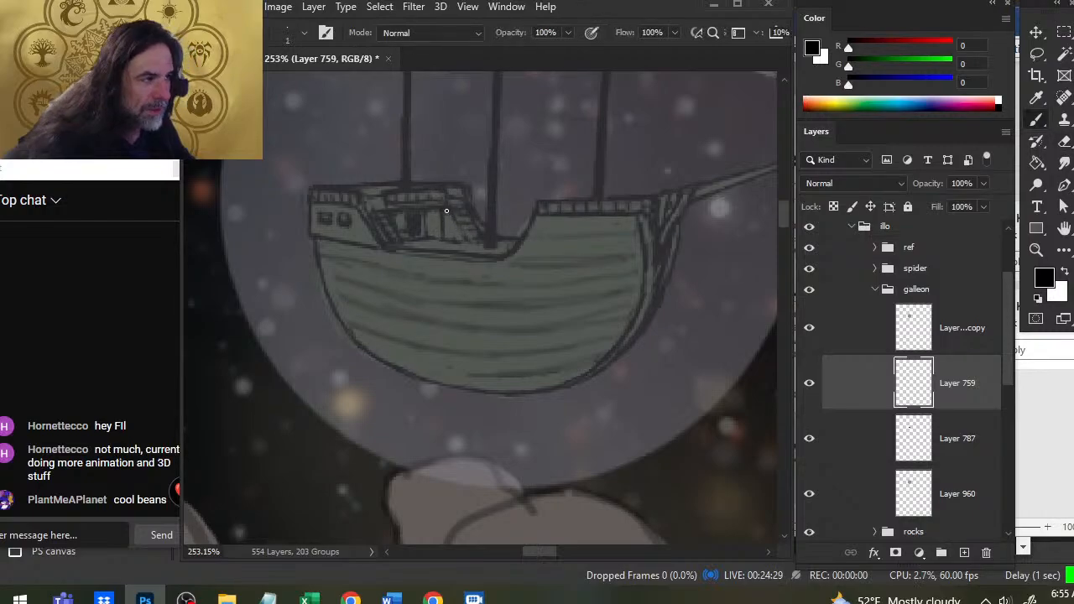
key("e")
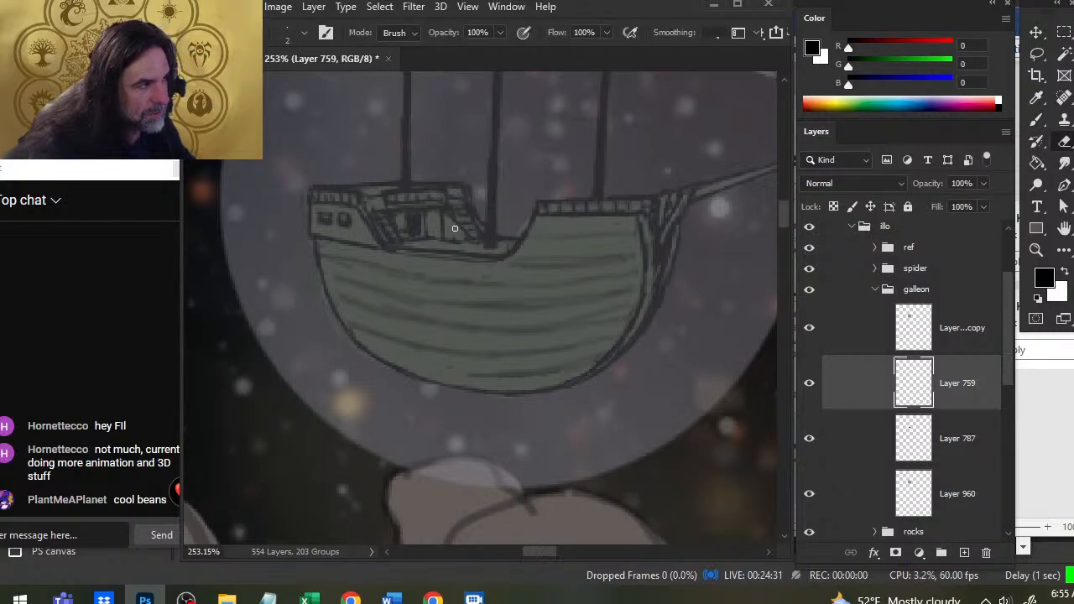
key("b")
key("e")
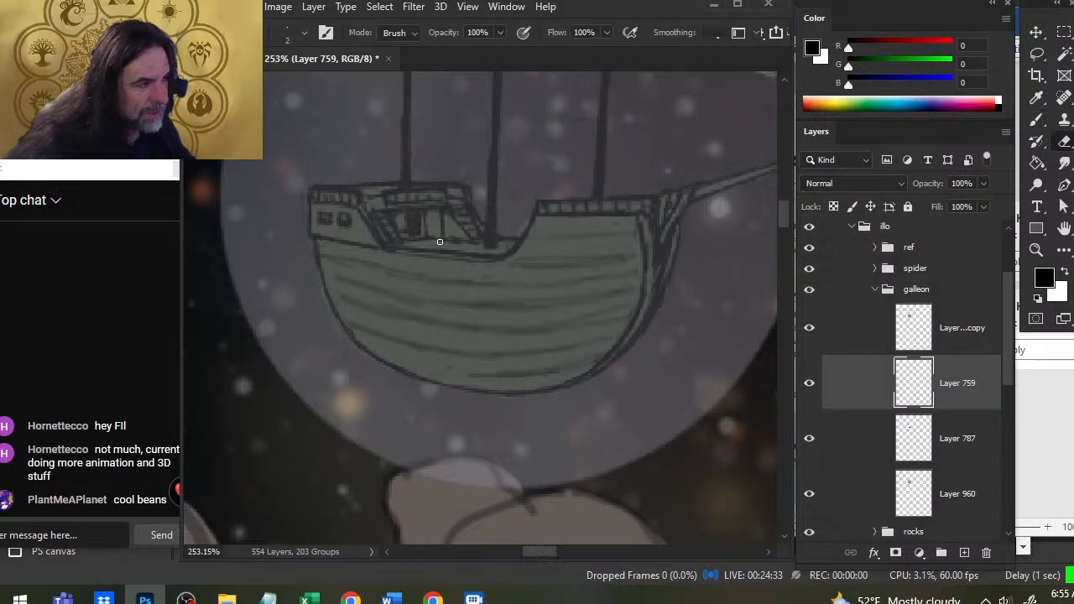
key("b")
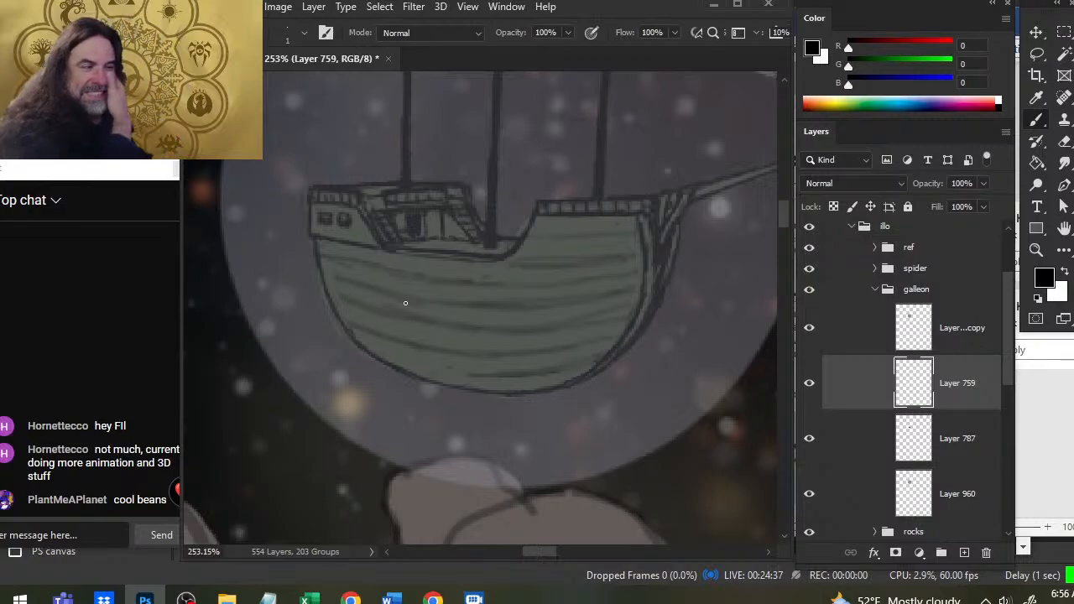
- Sketch the slanted edge beside the cabin's forward stairs and erase the excess lines around the steps
key("e")
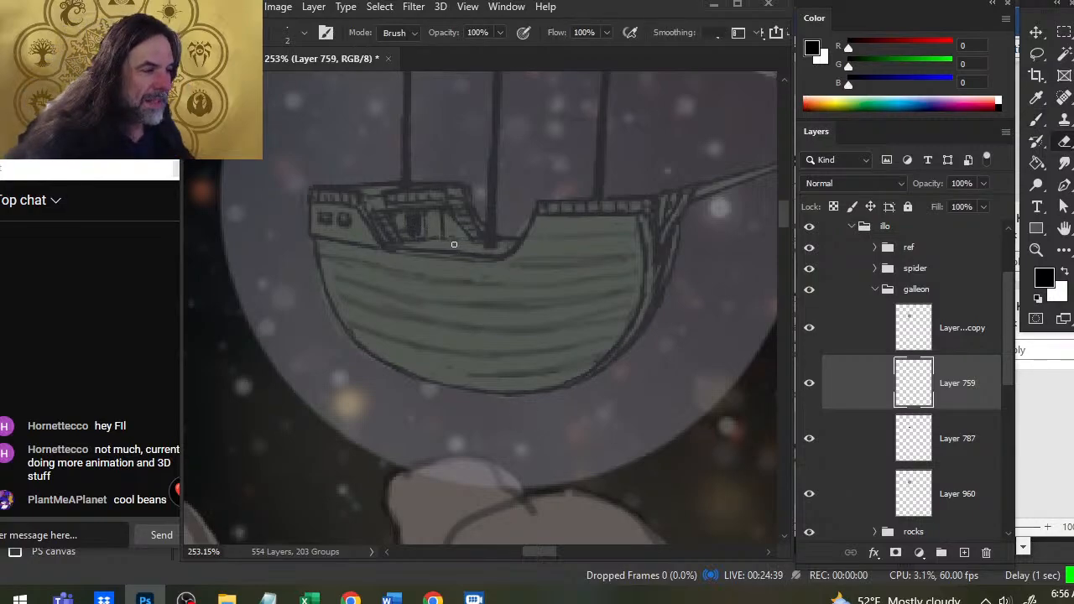
key("b")
key("e")
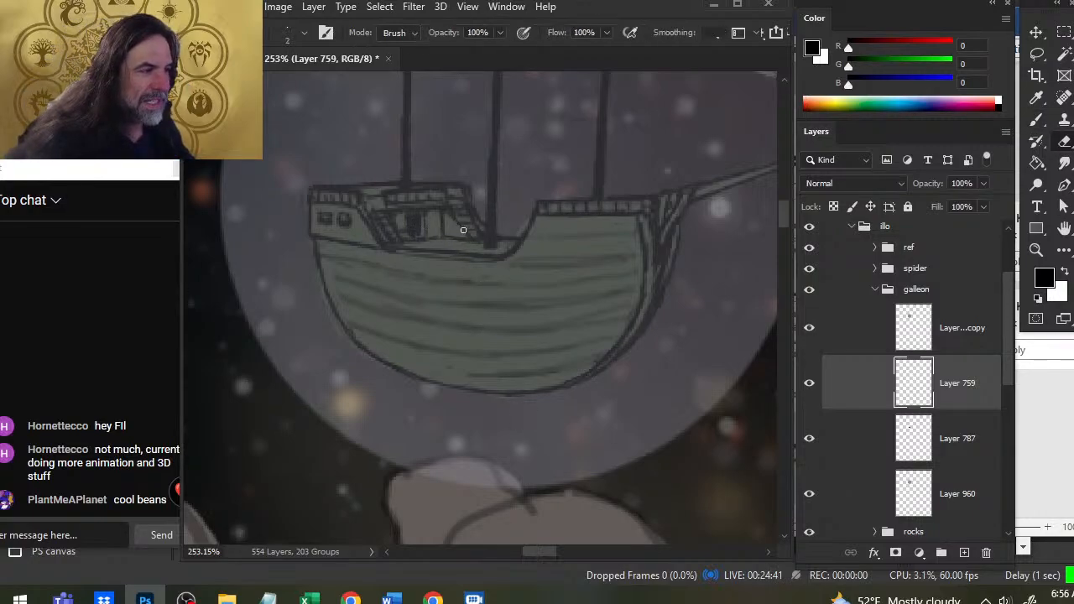
key("b")
mouse_move(447, 212)
left_mouse_down()
mouse_move(467, 235)
mouse_move(462, 222)
left_mouse_up()
key("e")
key("b")
key("e")
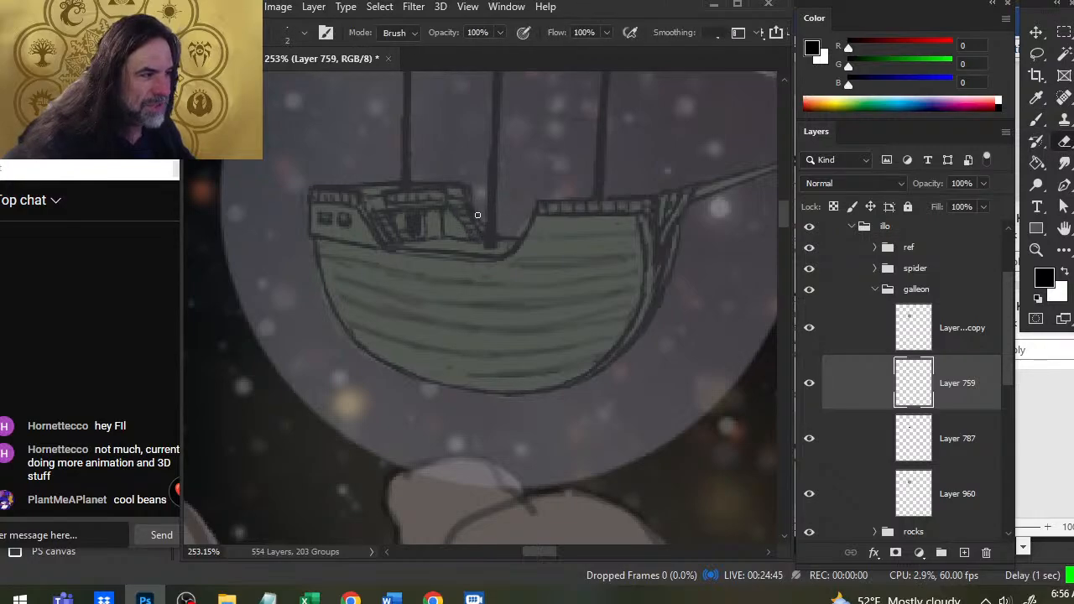
- Check how the galleon sketch reads within the asteroid illustration and the whole page layout
key("z")
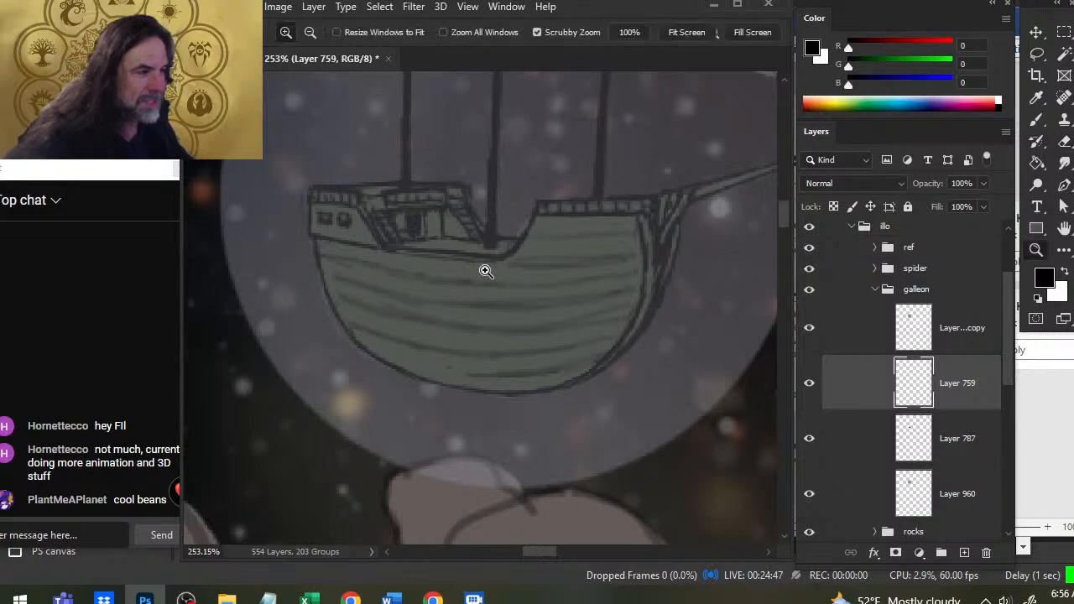
scroll(509, 353, "down", 4)
scroll(509, 351, "down", 1)
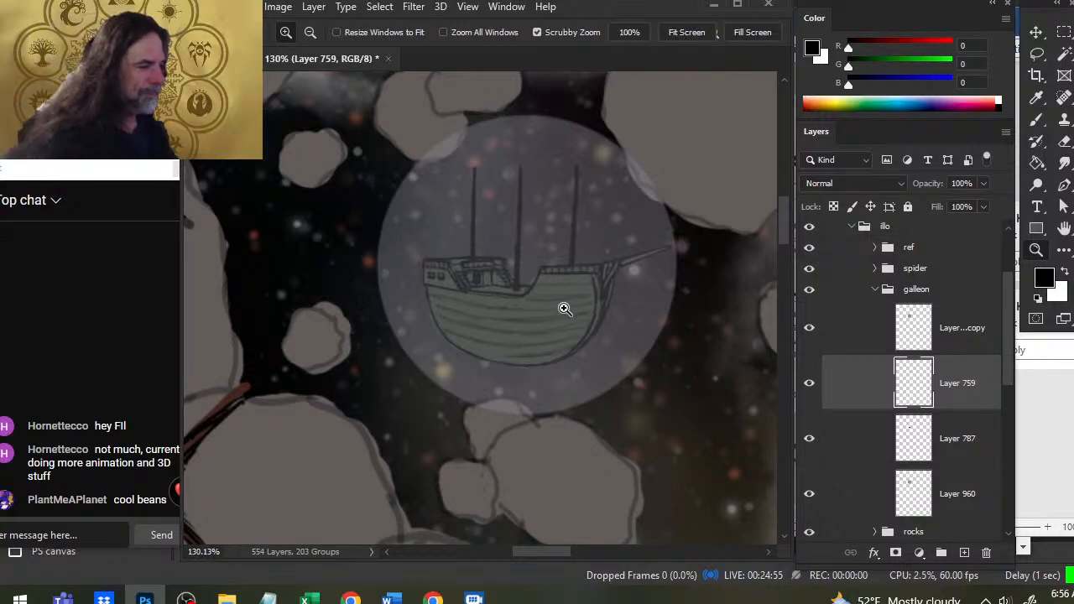
mouse_move(511, 302)
left_mouse_down()
mouse_move(564, 313)
mouse_move(470, 329)
left_mouse_up()
key("e")
key("z")
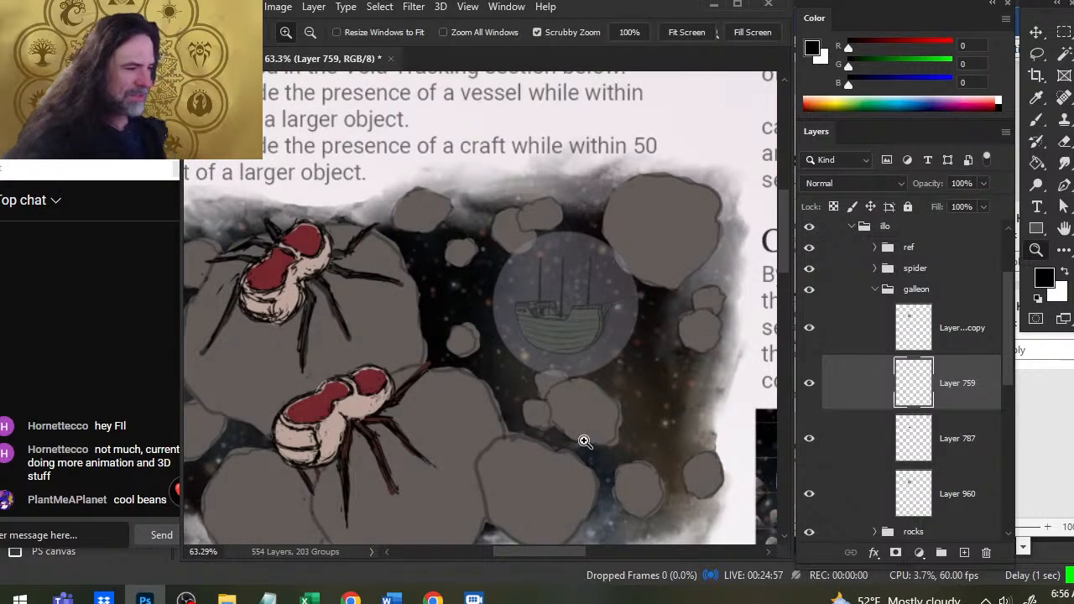
left_click_drag(583, 439, 549, 455)
left_click_drag(620, 432, 495, 355)
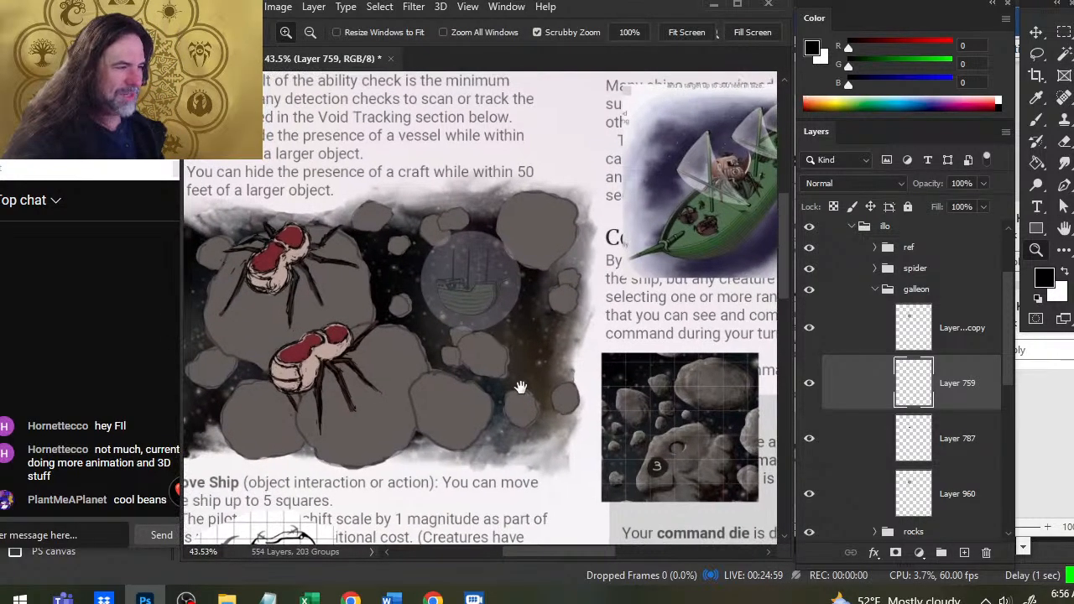
left_click_drag(572, 434, 521, 414)
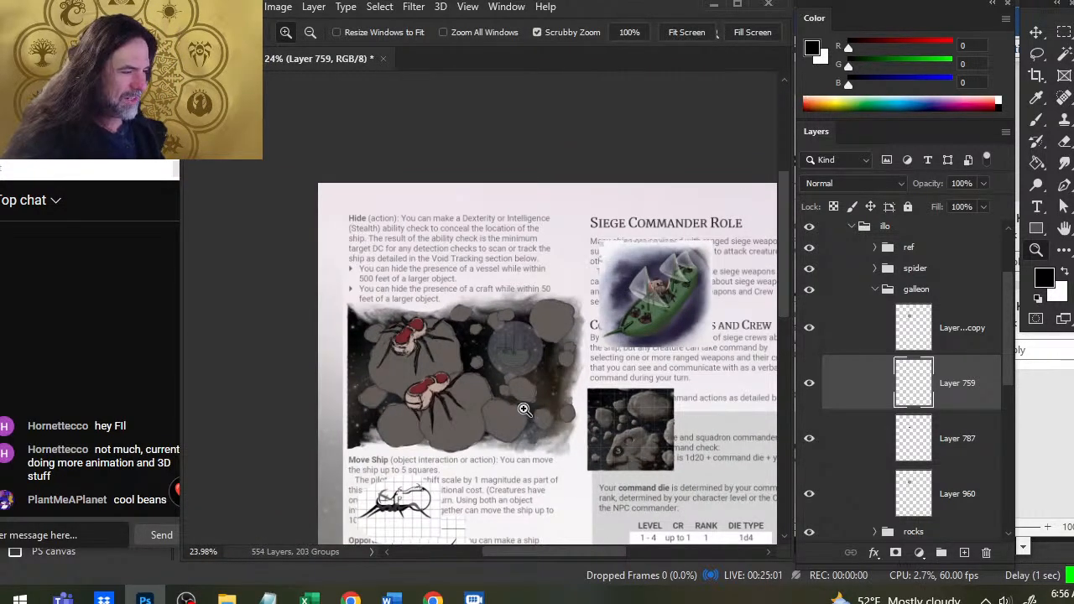
- Examine the spider ship reference drawings and the finished green ship illustration under Siege Commander Role
scroll(440, 419, "down", 4)
left_click_drag(444, 400, 499, 401)
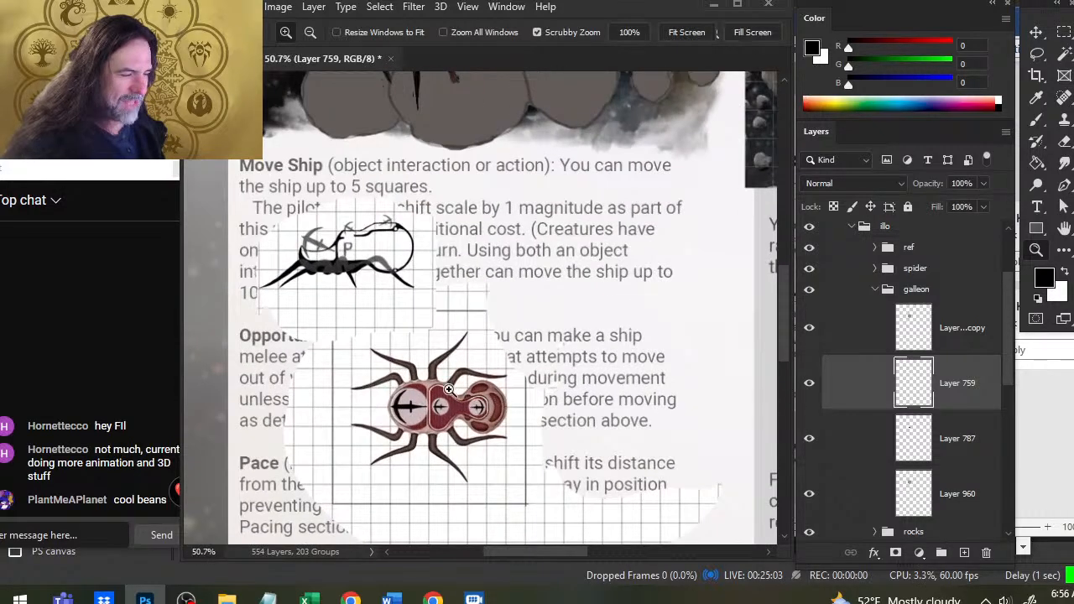
left_click_drag(542, 188, 487, 482)
left_click_drag(650, 333, 422, 468)
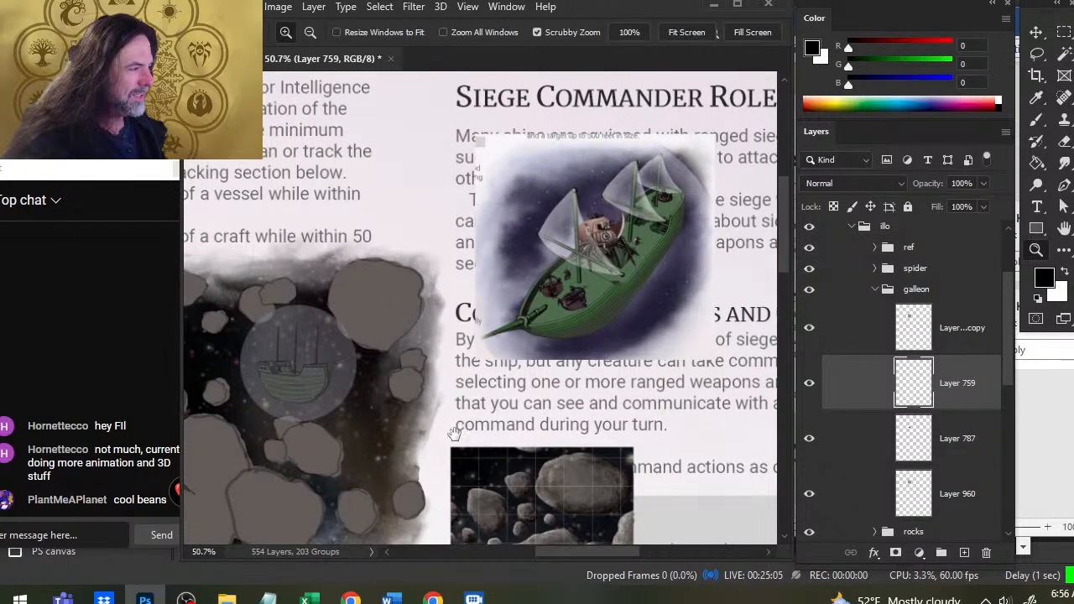
left_click_drag(495, 479, 418, 452)
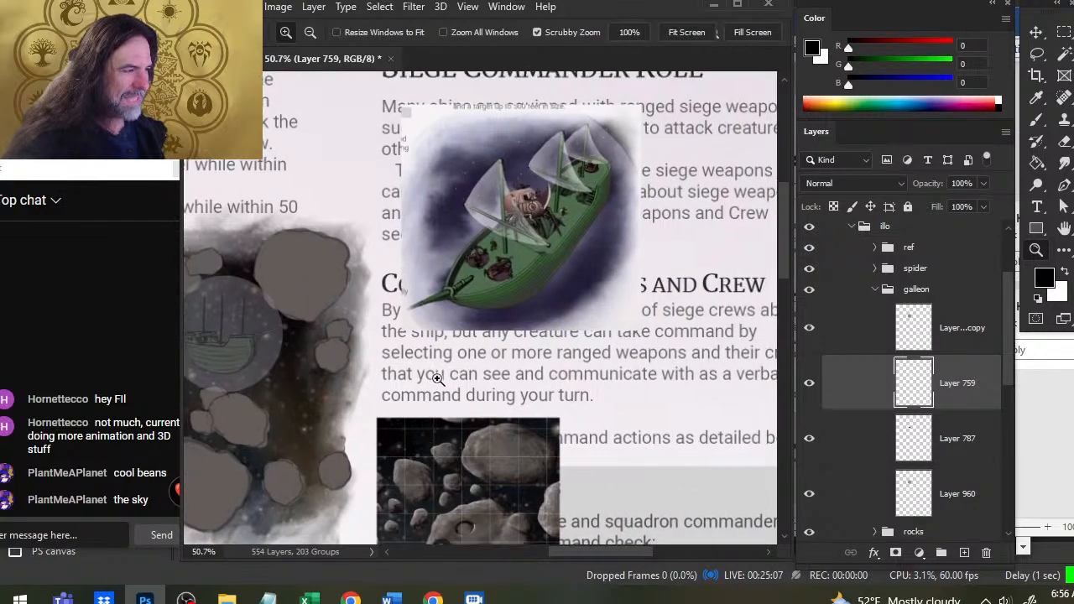
left_click_drag(517, 243, 580, 276)
left_click_drag(647, 250, 509, 295)
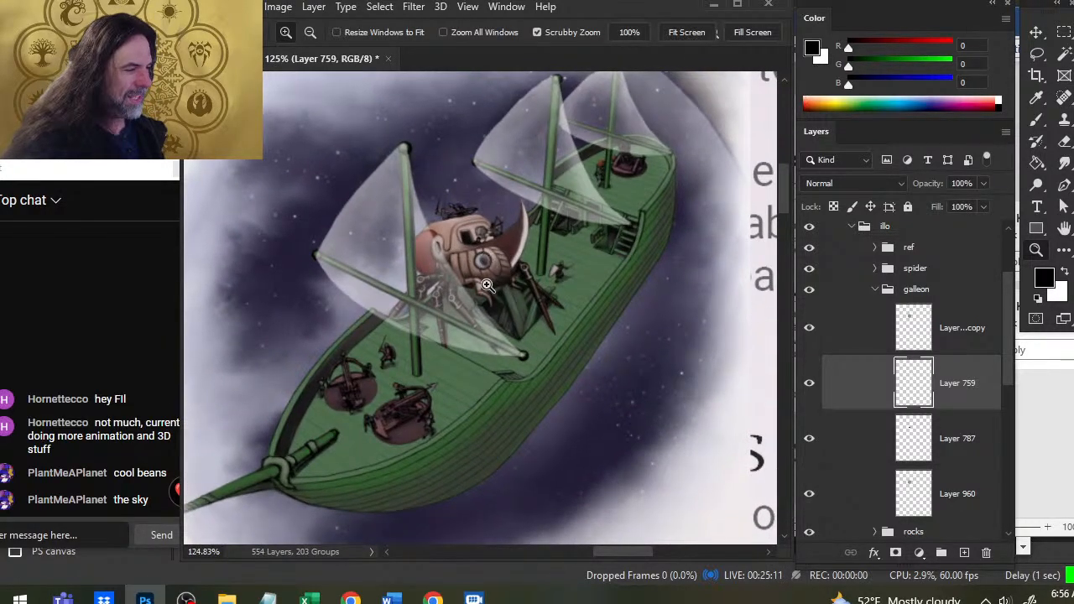
left_click_drag(663, 349, 580, 378)
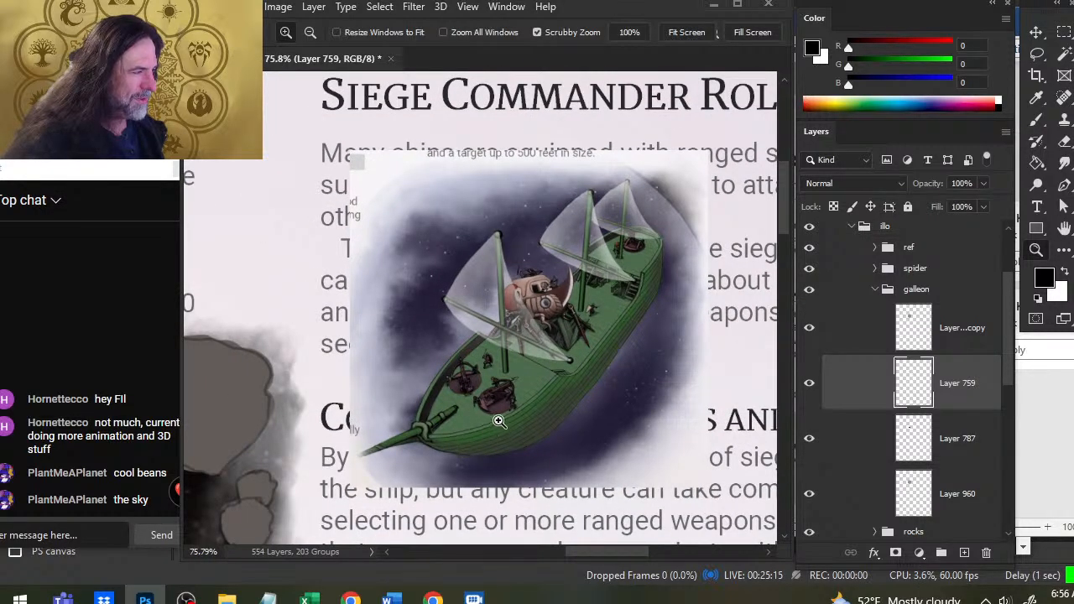
- Review the galleon and spider illustration up close and against the surrounding Hide action text
left_click_drag(433, 422, 630, 310)
left_click_drag(401, 401, 618, 256)
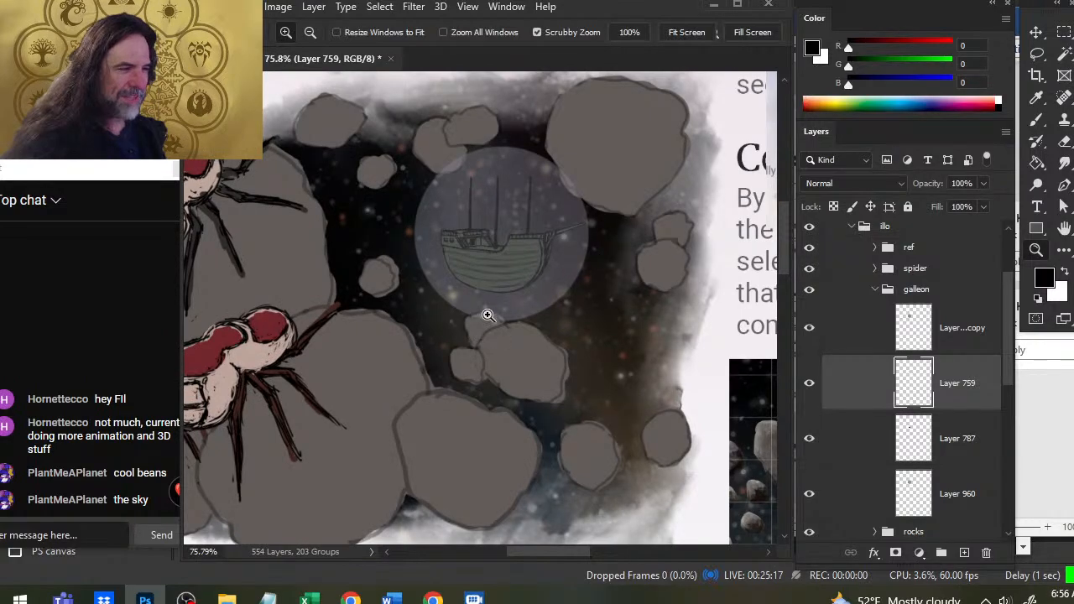
left_click_drag(484, 302, 497, 305)
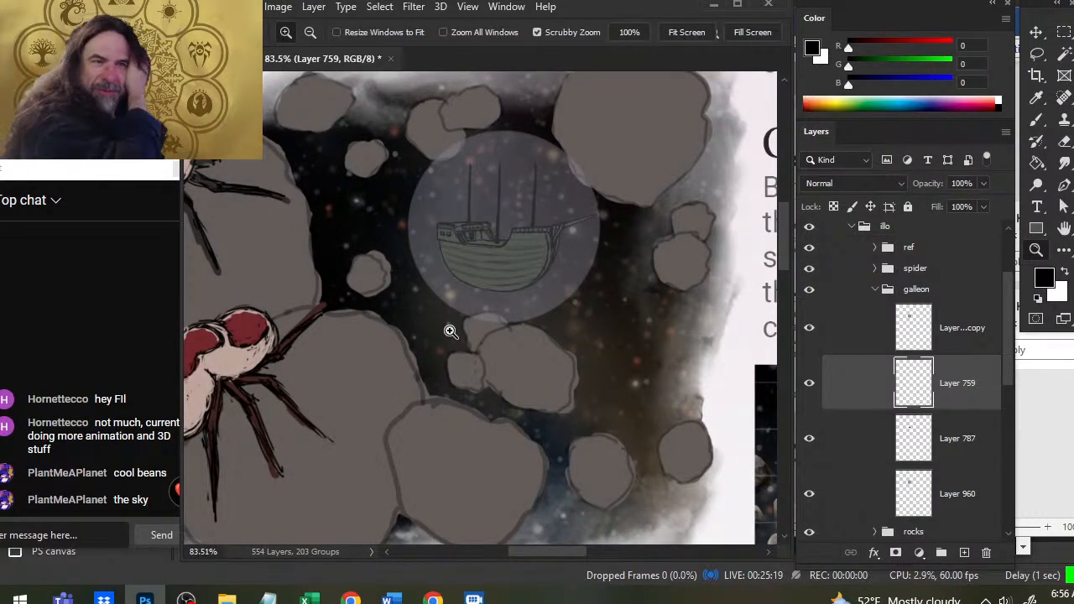
left_click_drag(496, 274, 494, 314)
left_click_drag(614, 351, 543, 363)
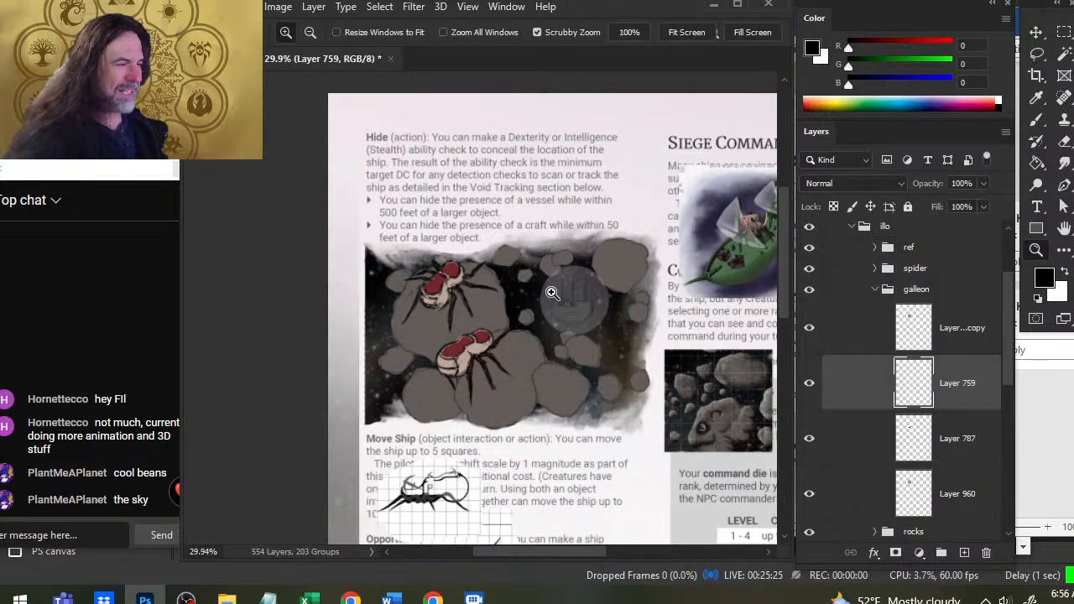
left_click_drag(461, 219, 540, 264)
left_click_drag(632, 348, 556, 328)
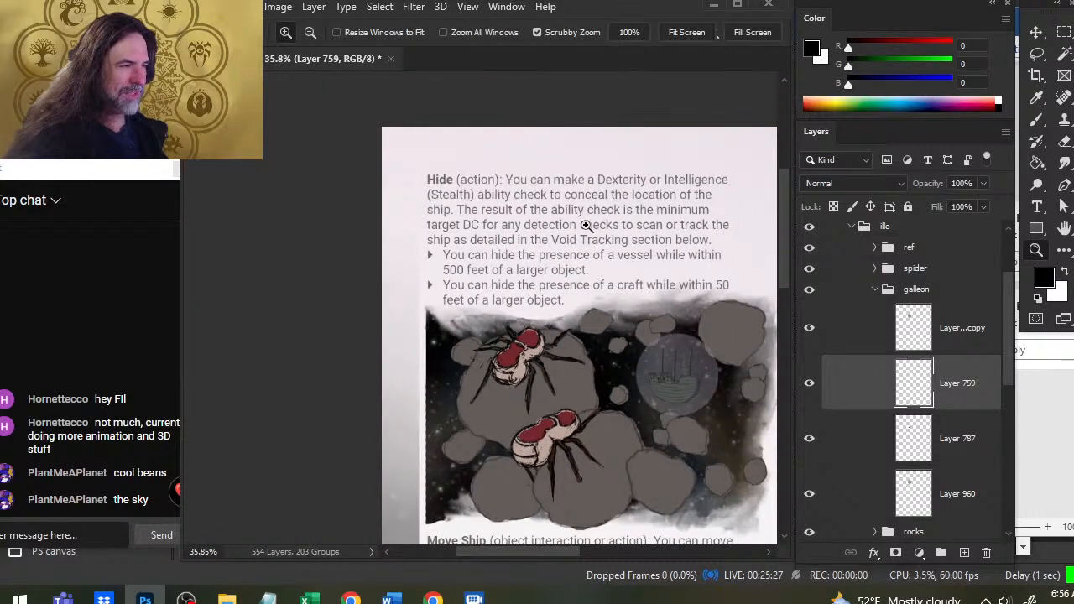
- Switch to the SCE Layout 10-02 document in Word and examine the illustration space beneath the Hide action text
key("alt+Tab")
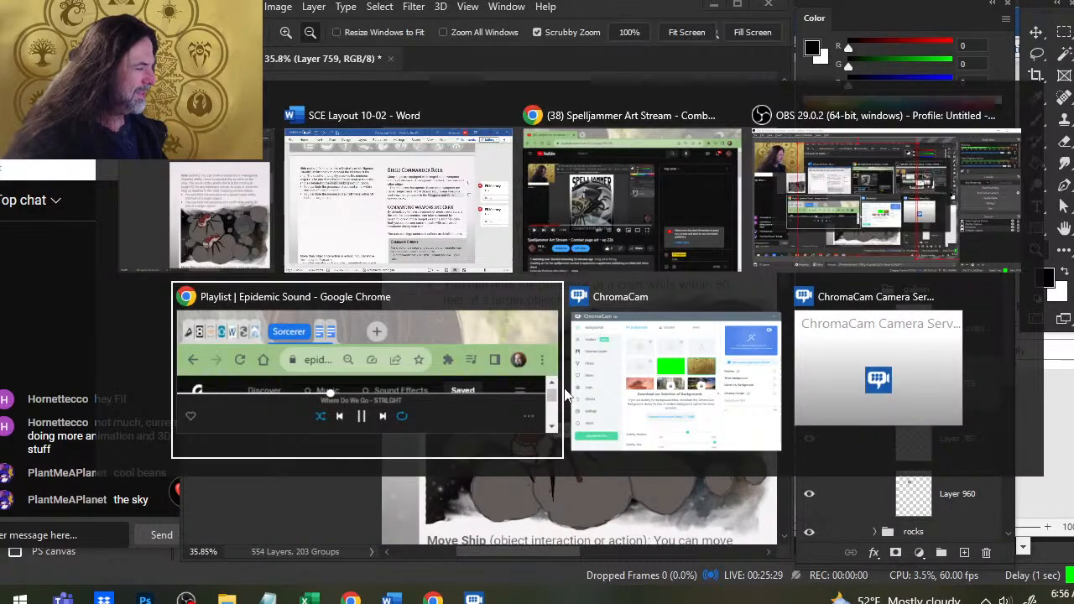
key("alt+shift+Tab")
key("alt+shift+Tab")
key("alt+shift+Tab")
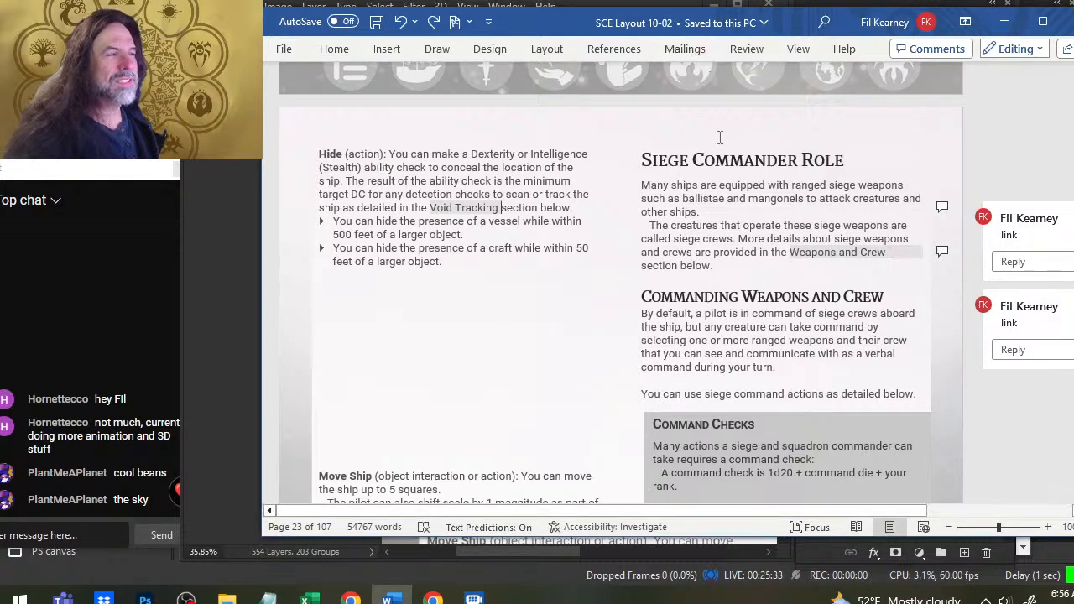
scroll(561, 192, "down", 5)
scroll(520, 204, "down", 2)
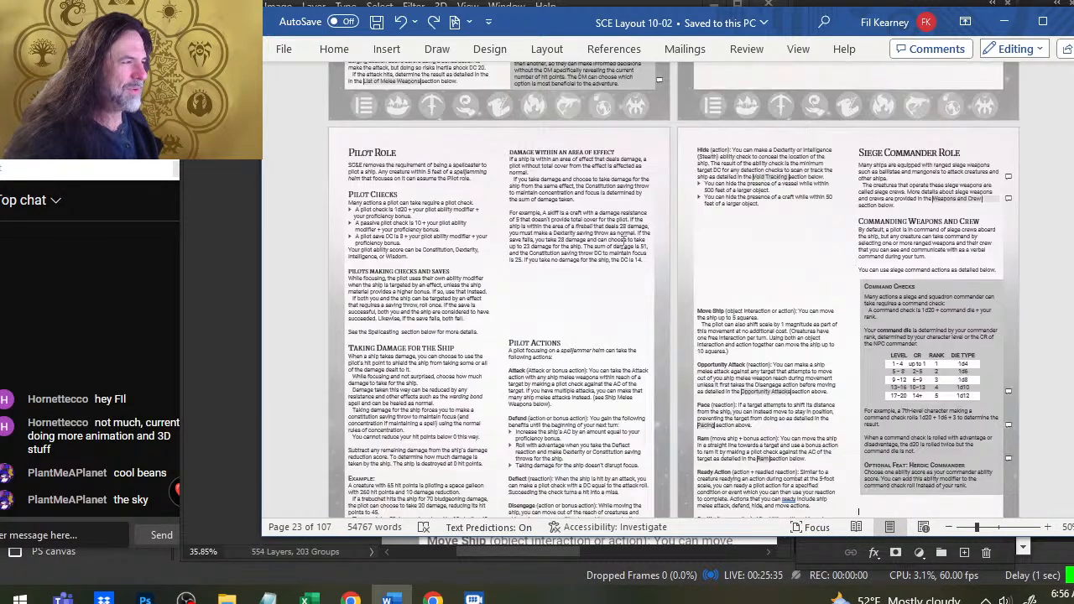
- Look over the rest of the supplement's pages as small thumbnails, through Part 6: Saviors of the Multiverse, for empty artwork spaces
key("alt+Tab")
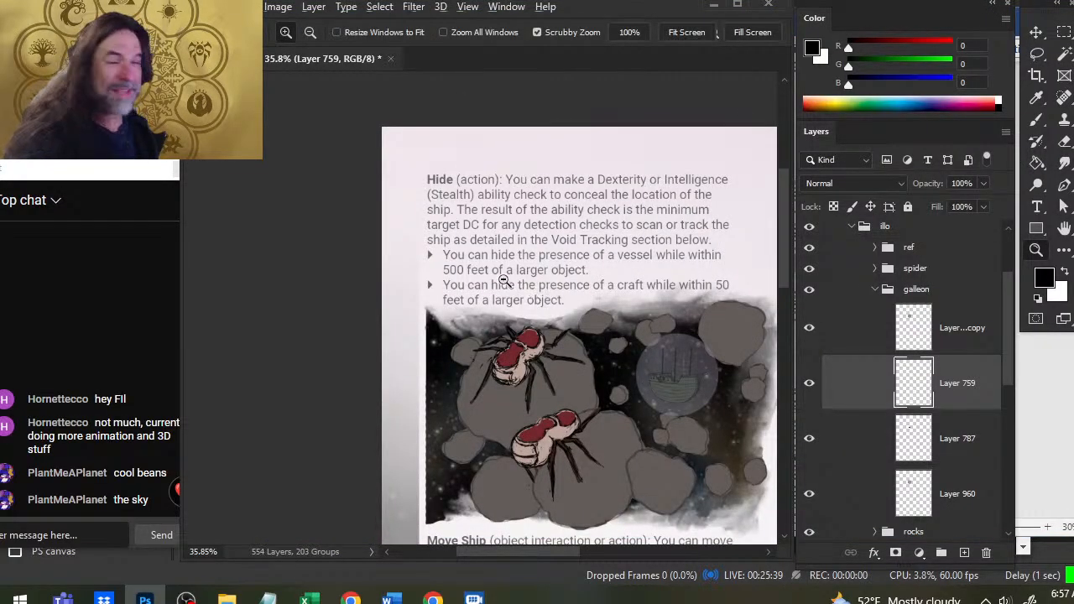
key("alt+Tab")
scroll(650, 269, "down", 2)
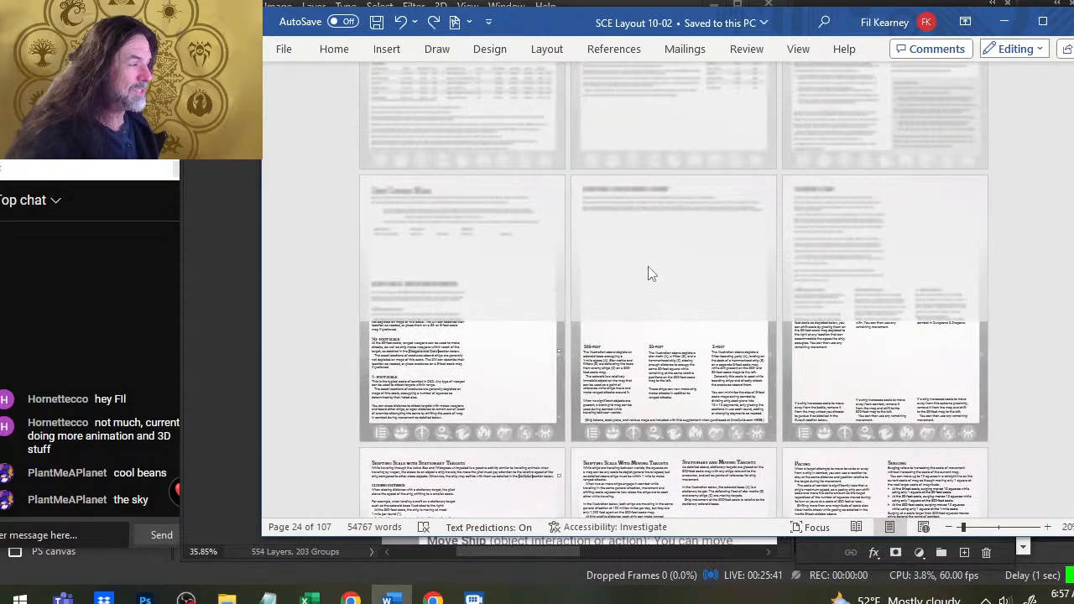
scroll(643, 262, "down", 10)
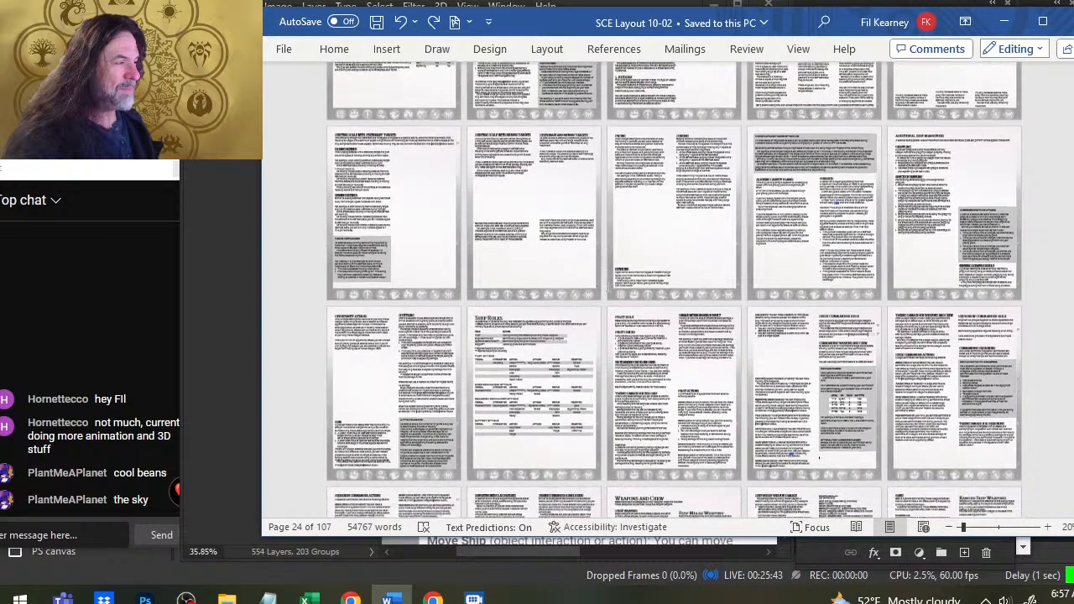
scroll(600, 296, "down", 10)
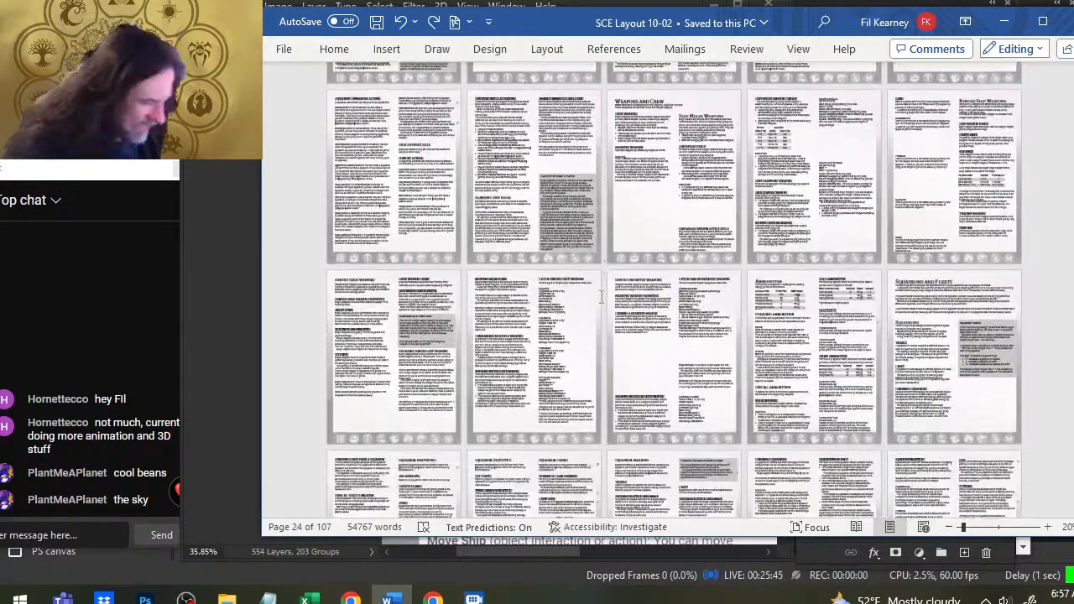
scroll(674, 294, "down", 10)
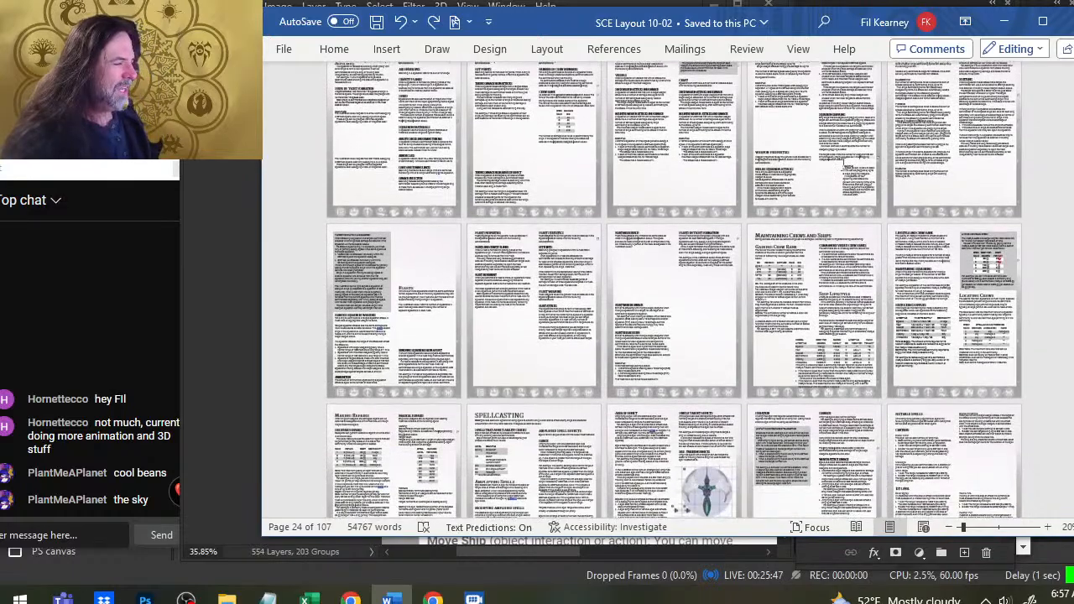
scroll(677, 210, "down", 10)
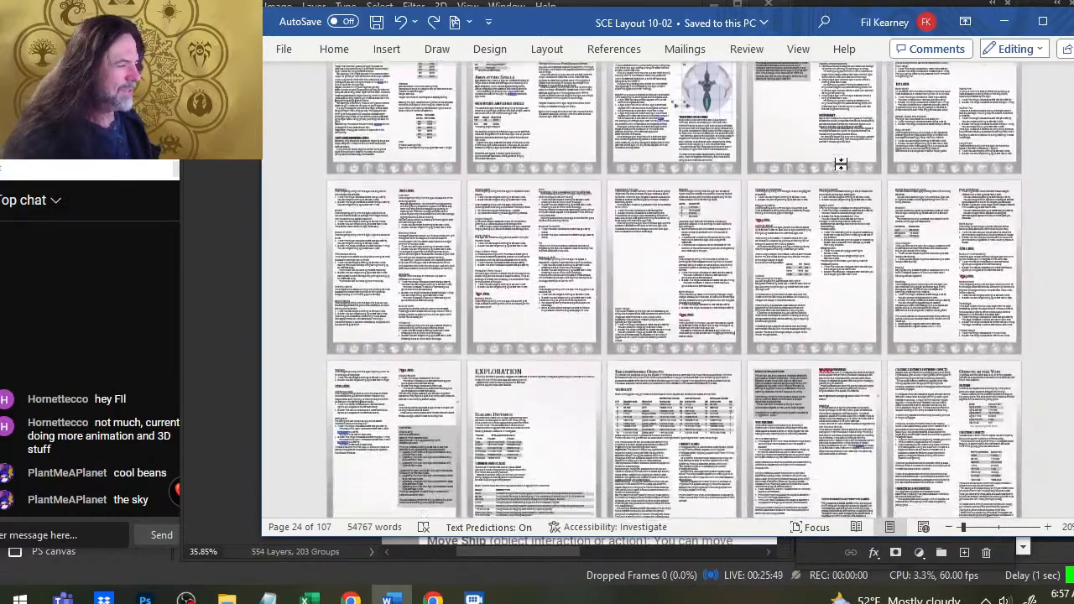
scroll(844, 166, "down", 5)
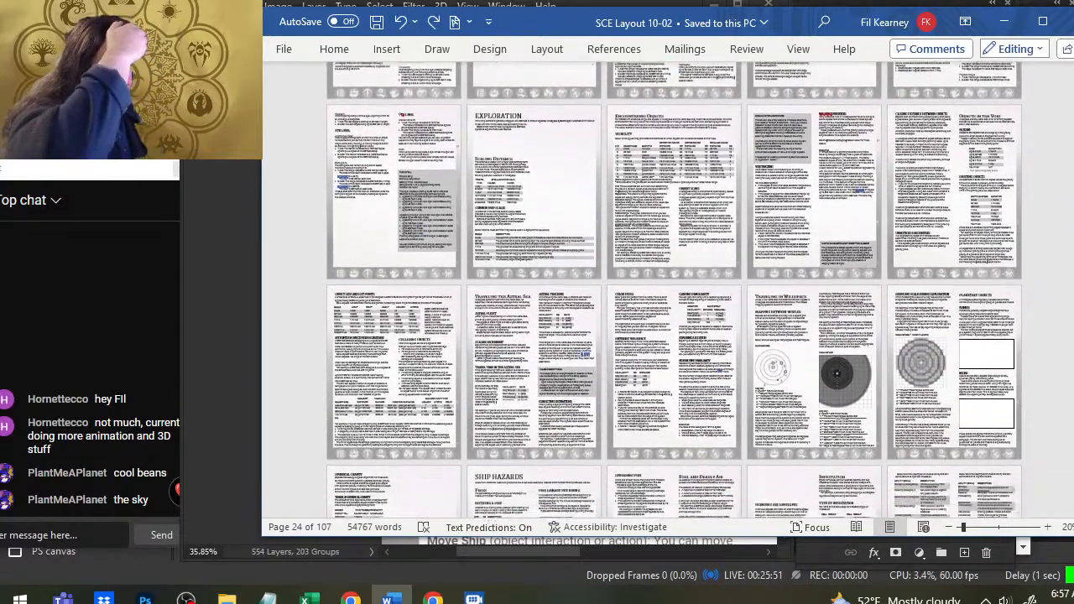
scroll(844, 164, "down", 5)
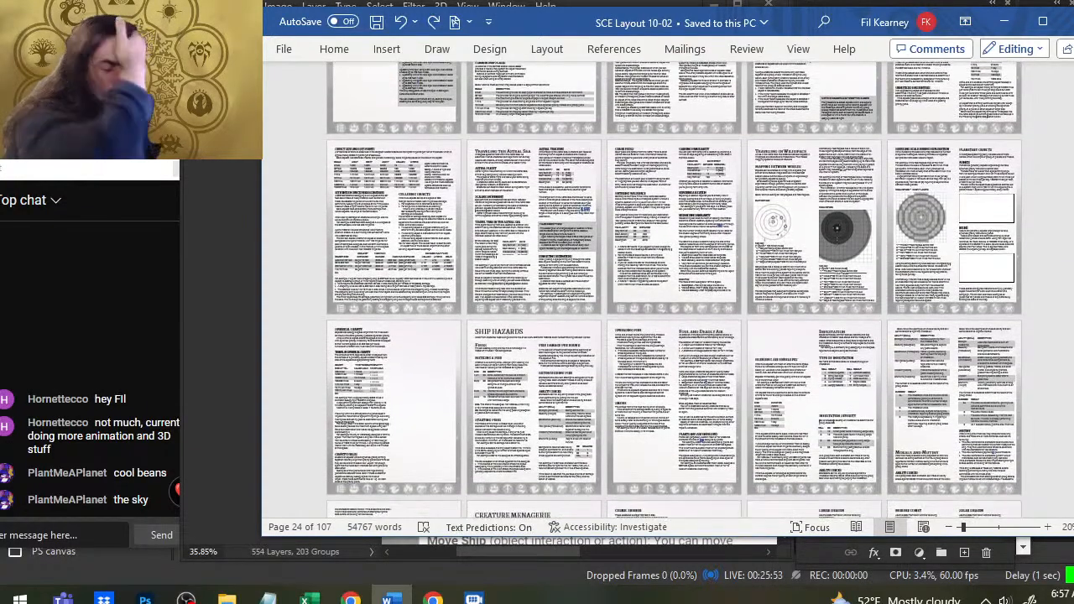
scroll(849, 158, "down", 7)
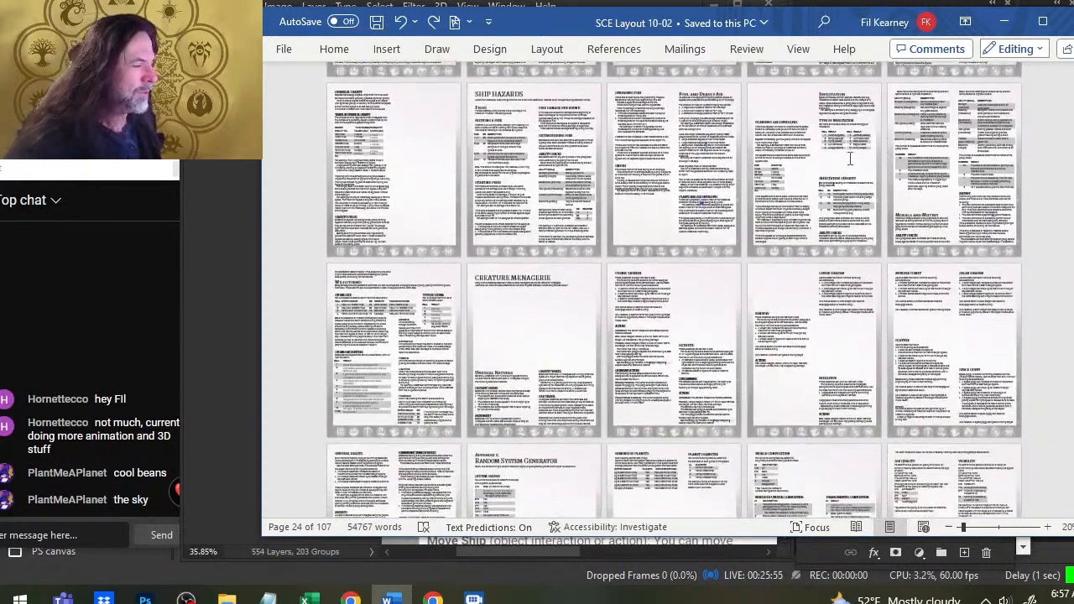
scroll(735, 304, "down", 5)
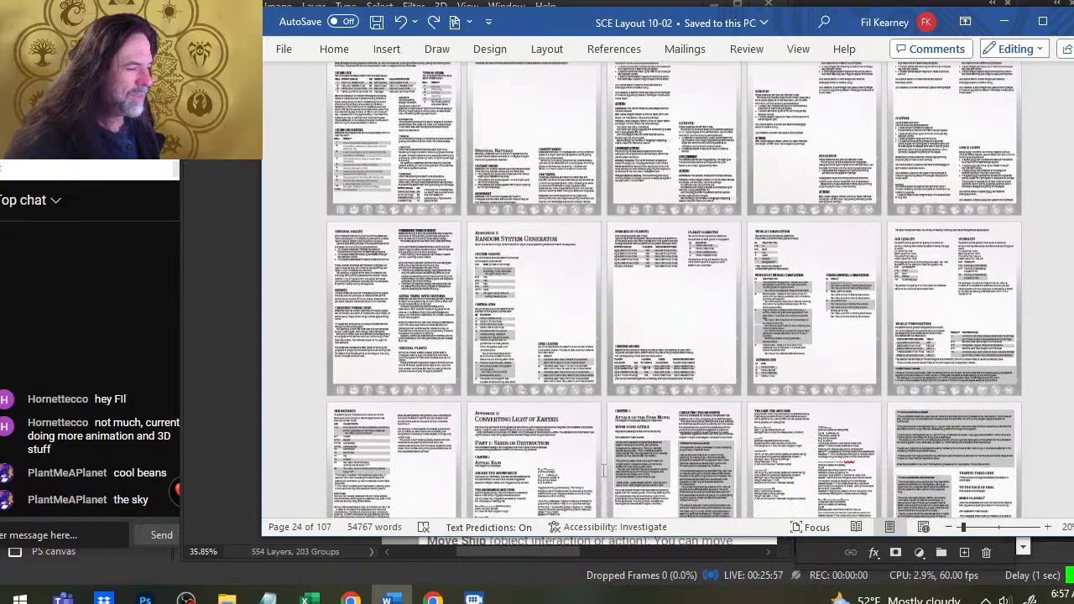
scroll(674, 289, "down", 8)
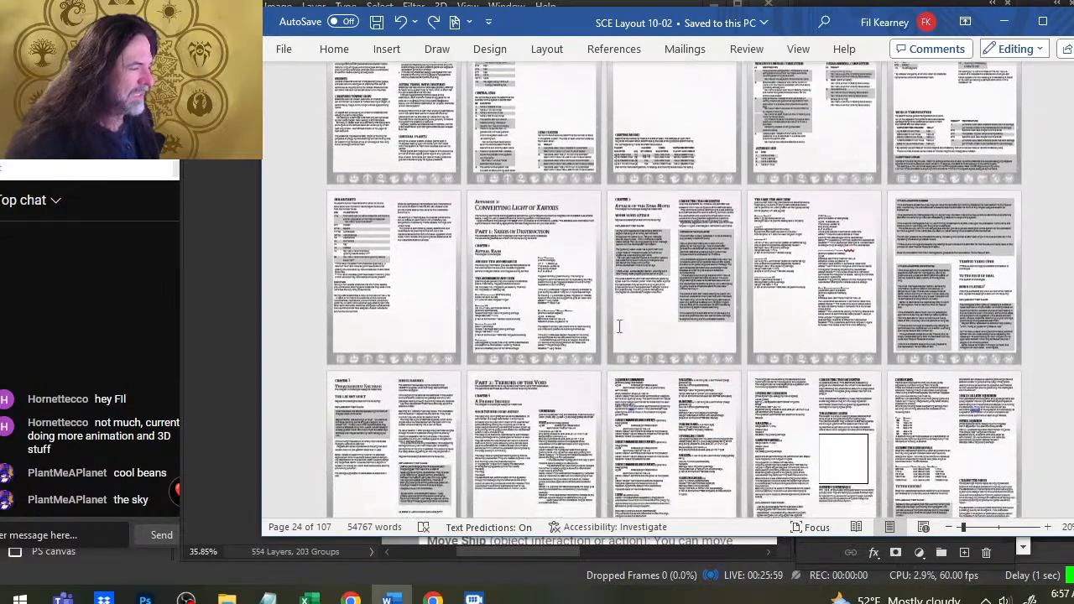
scroll(593, 363, "down", 7)
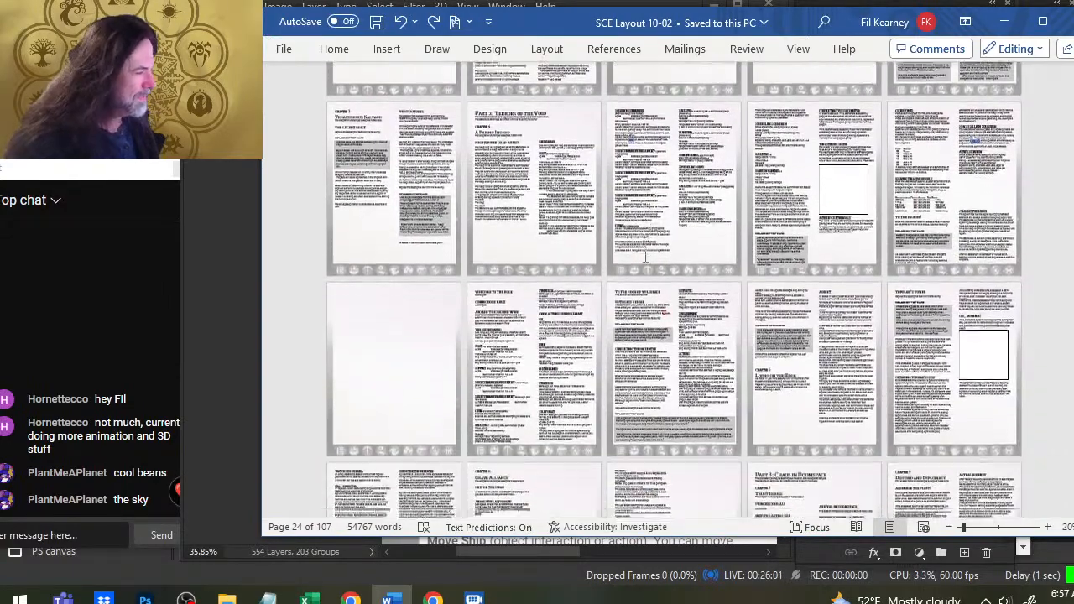
scroll(594, 363, "down", 5)
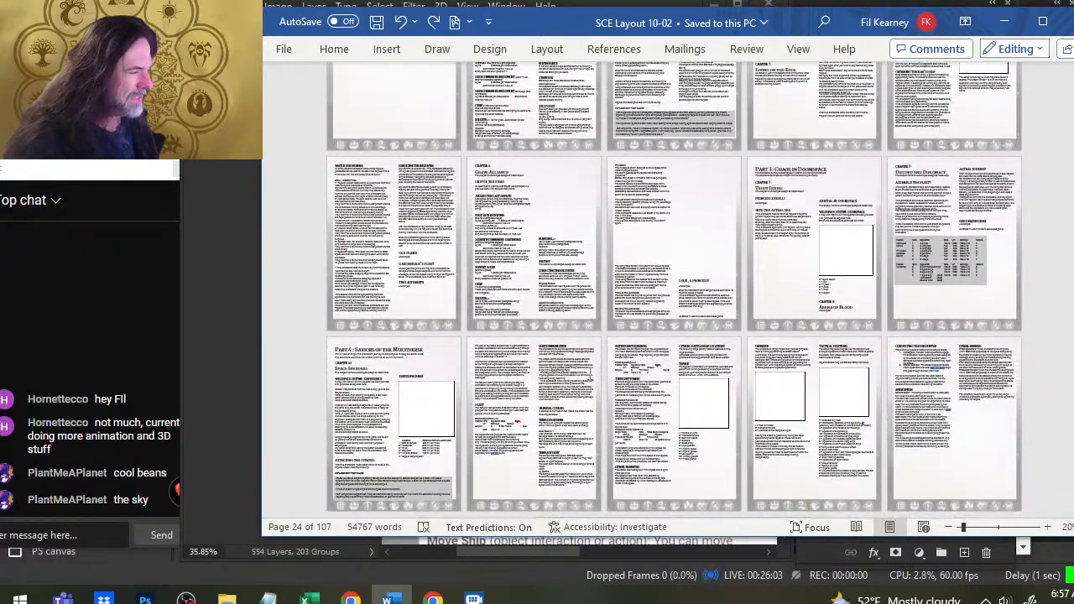
scroll(520, 352, "up", 15)
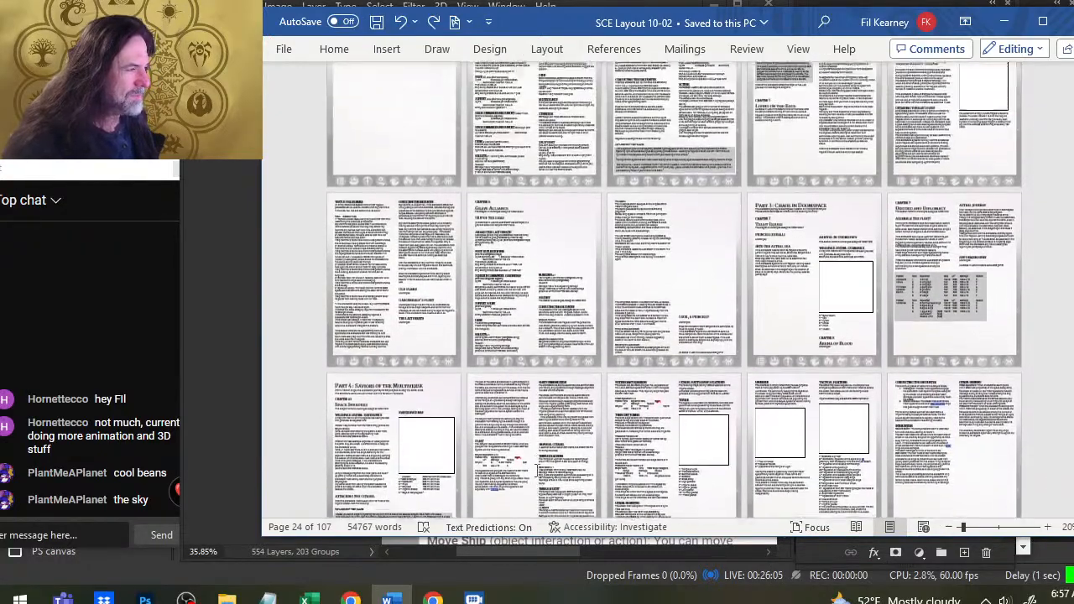
scroll(527, 470, "up", 10)
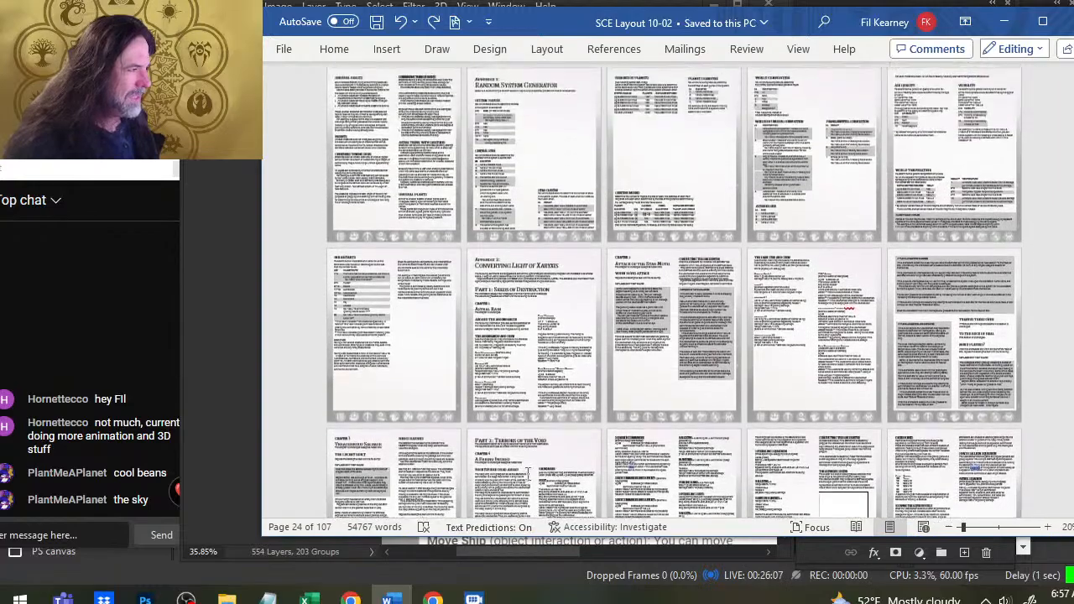
scroll(506, 498, "up", 6)
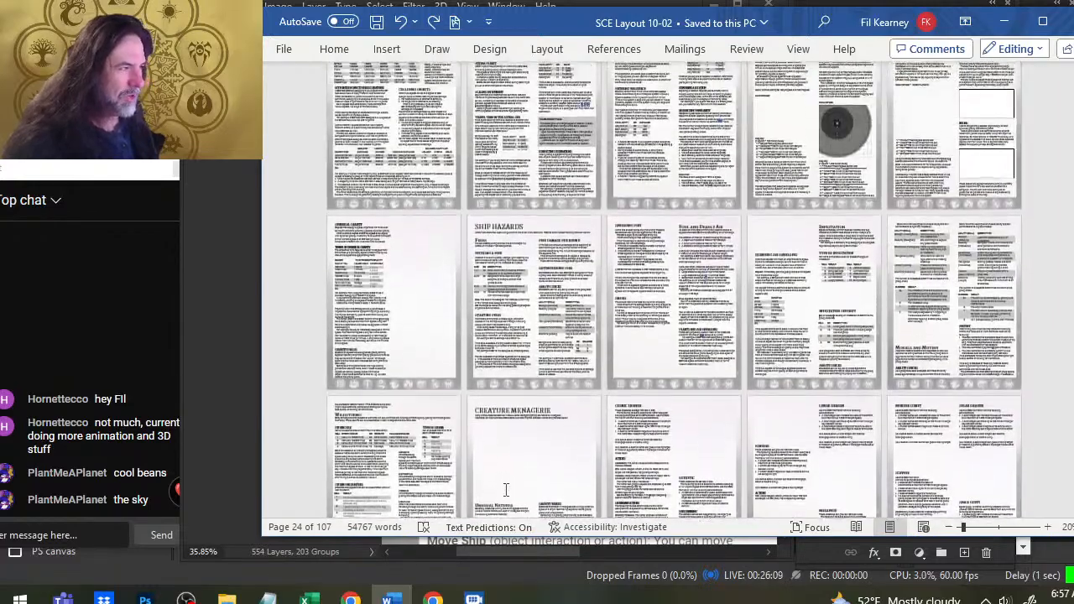
- Return to Photoshop and compare the asteroid illustration with the Siege Commander Role artwork, examining the galleon up close
key("alt+Tab")
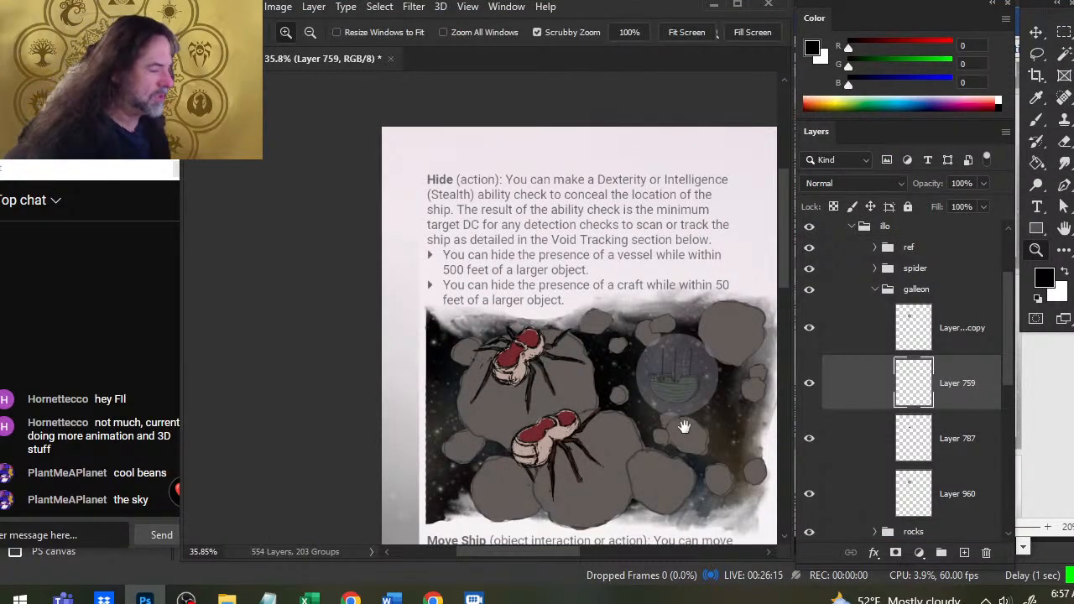
left_click_drag(730, 426, 655, 393)
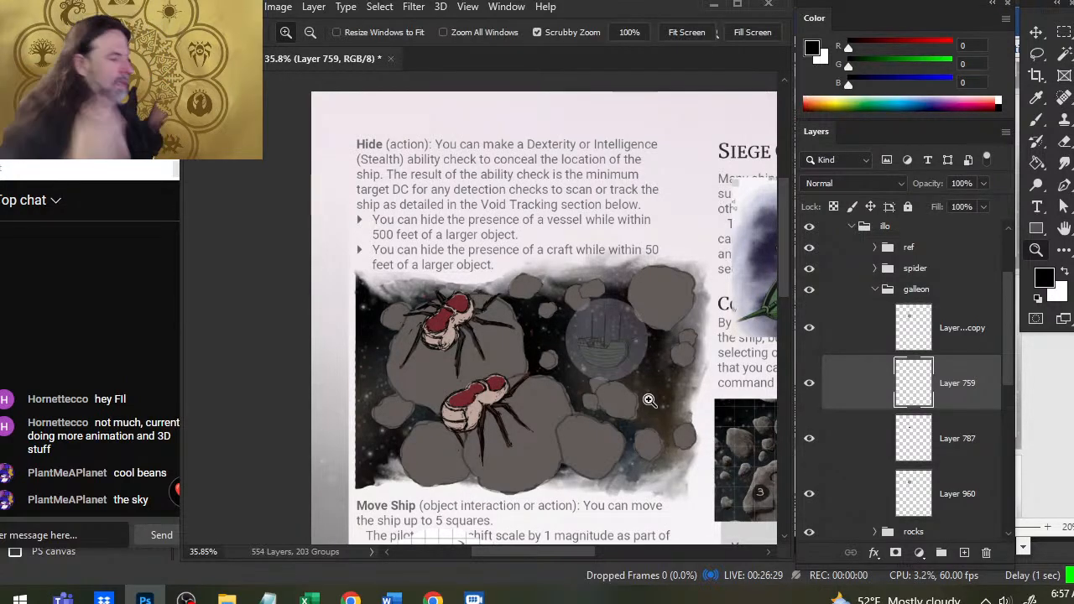
left_click_drag(606, 400, 444, 305)
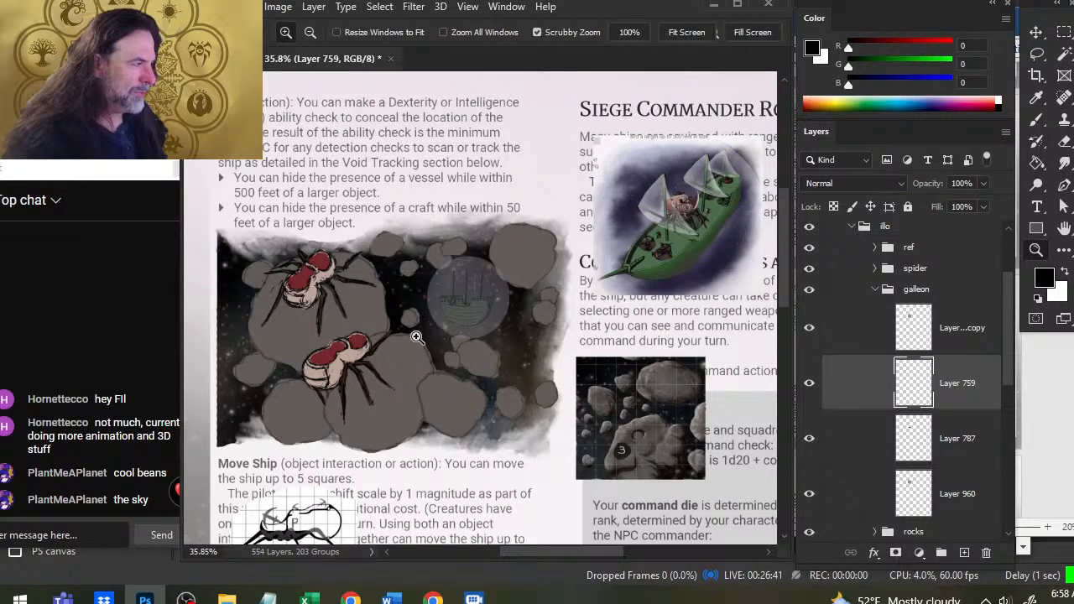
left_click(493, 313)
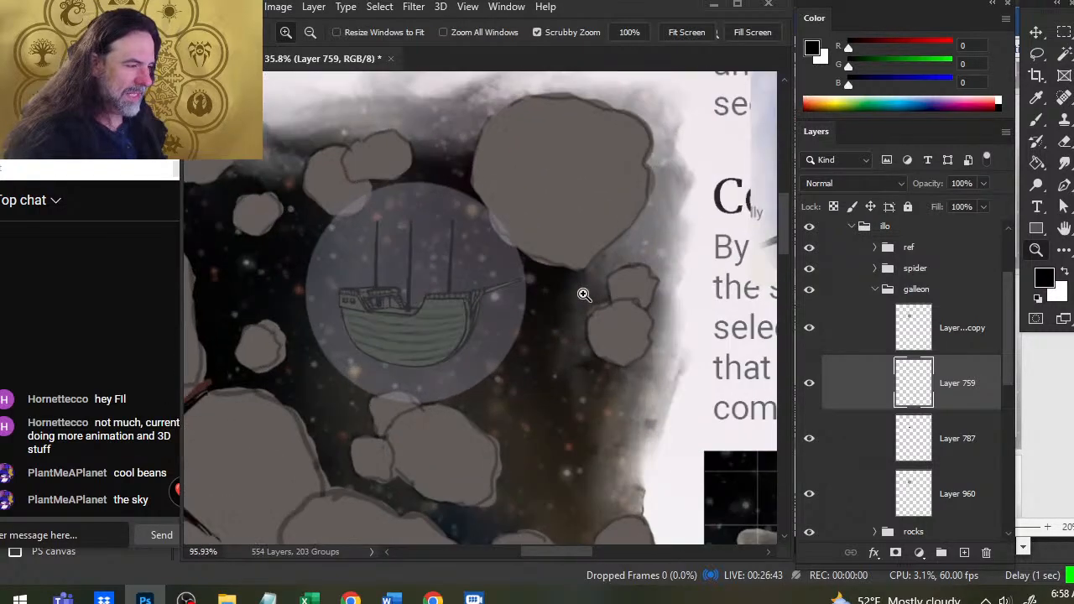
left_click_drag(374, 328, 382, 316)
left_click_drag(439, 345, 512, 346)
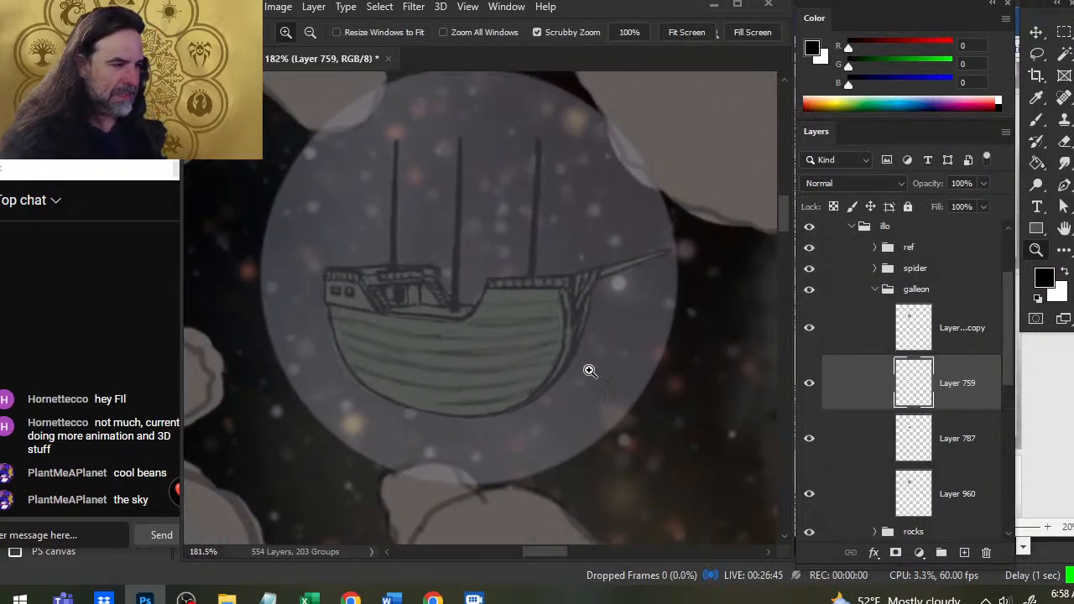
left_click_drag(591, 371, 548, 372)
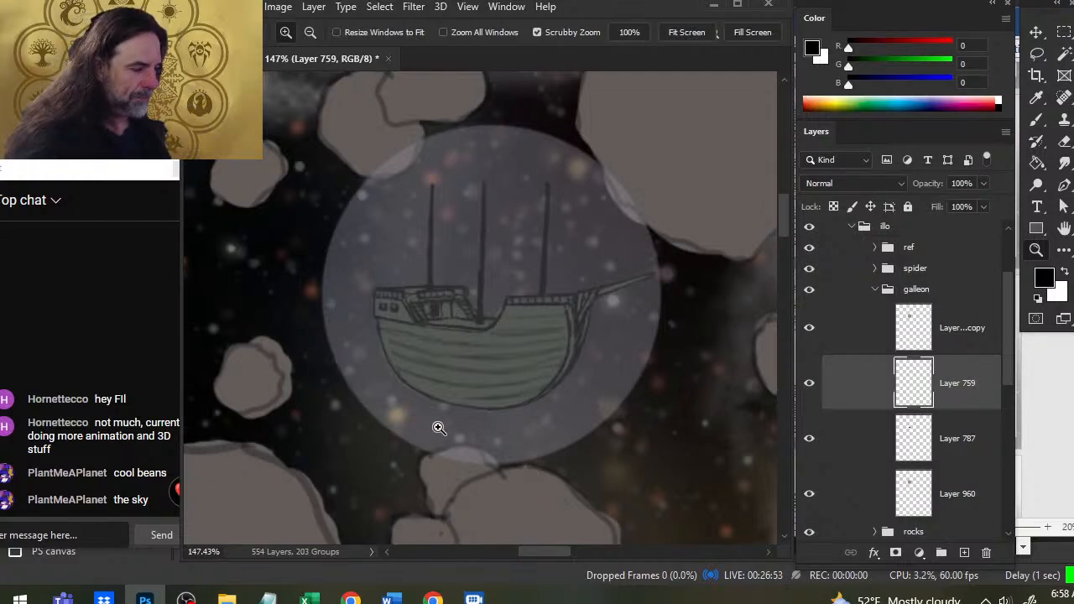
- Identify the line art on Layer 759 and erase the outline along the underside of the galleon's hull
left_click(810, 388)
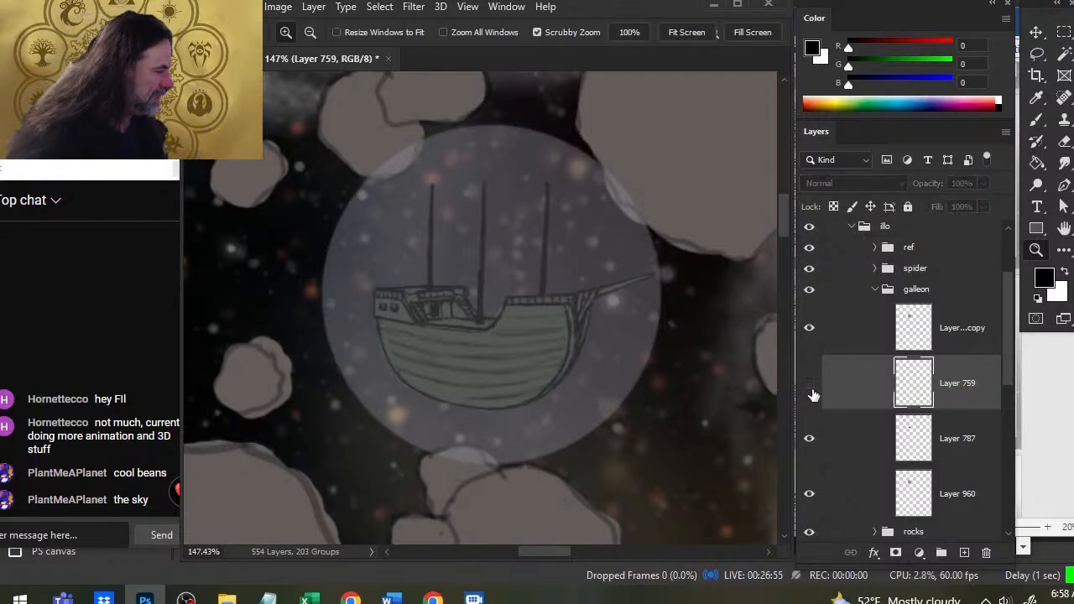
left_click(812, 388)
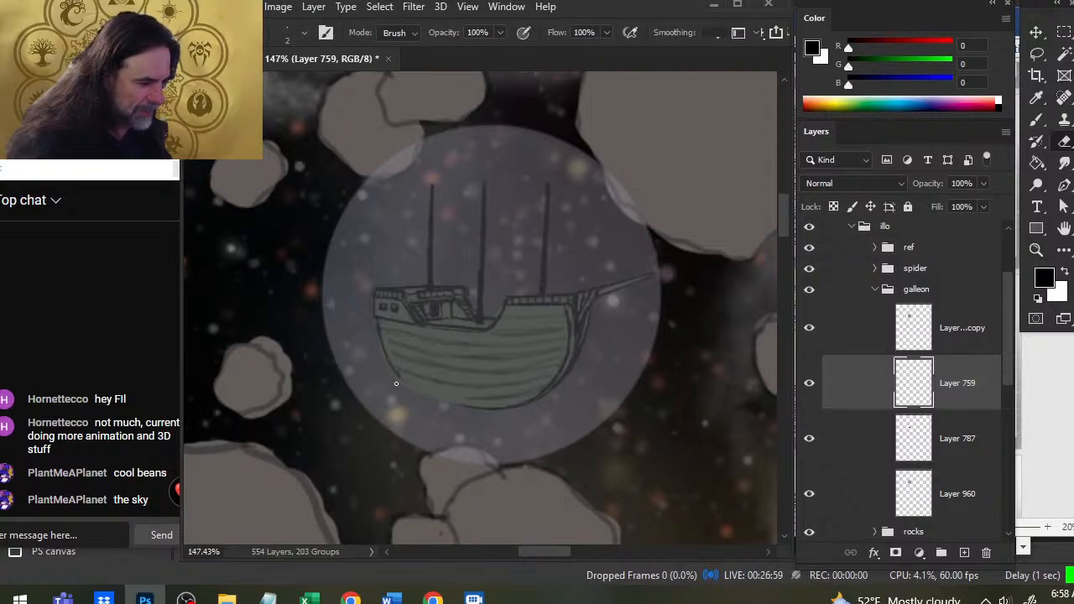
key("ctrl+z")
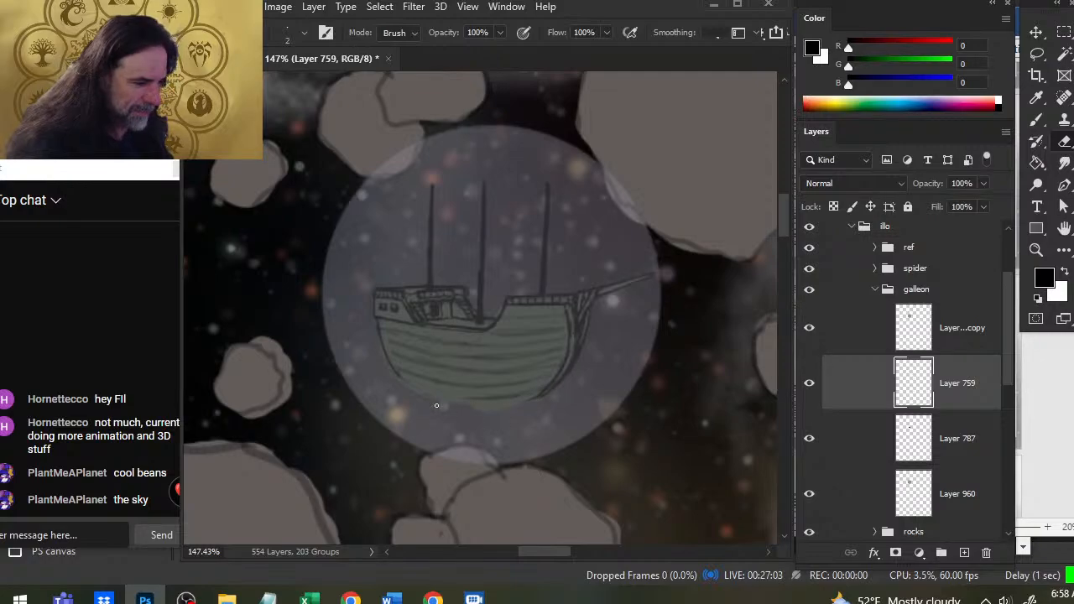
left_click_drag(519, 425, 516, 353)
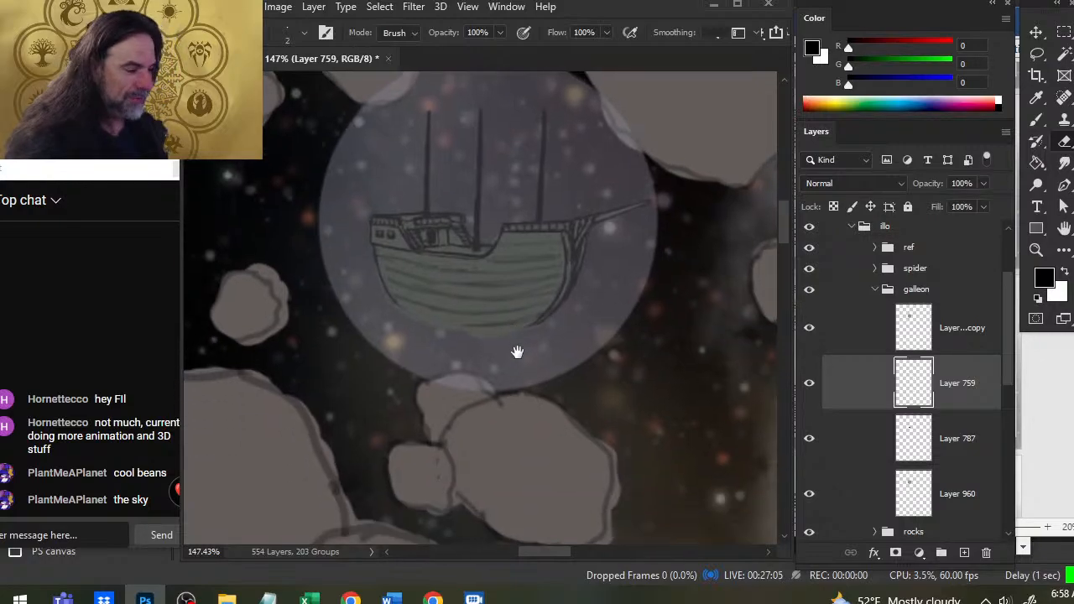
- Redraw the underside of the hull with a thin black curved line from the stern toward the bow
left_click_drag(445, 335, 499, 352)
key("b")
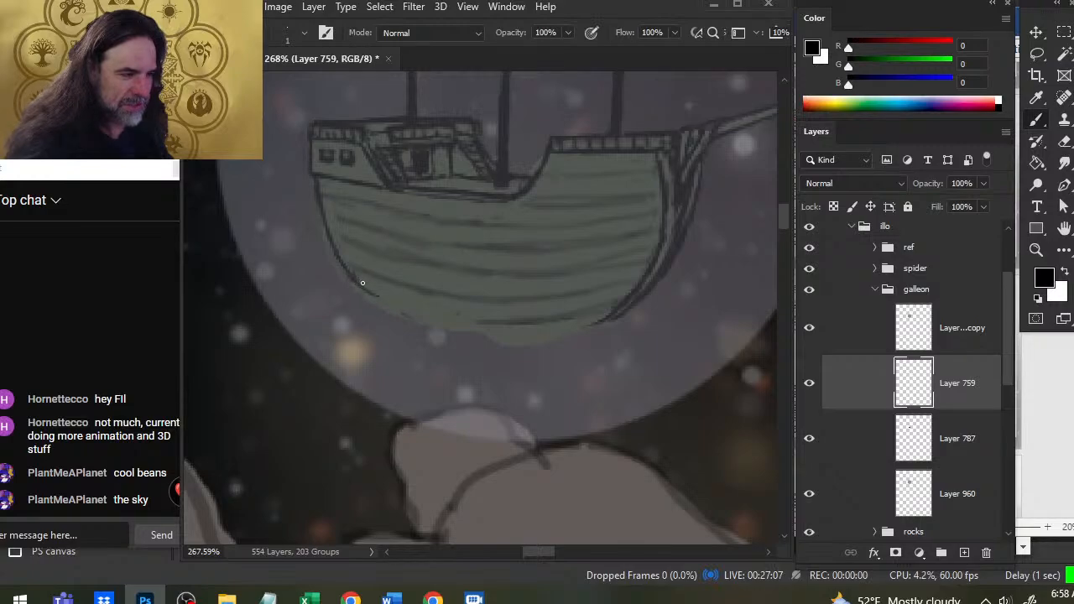
mouse_move(355, 283)
left_mouse_down()
mouse_move(467, 323)
mouse_move(584, 328)
left_mouse_up()
- Rework the underside outline where it meets the bow and erase the stray line ends around the join
key("e")
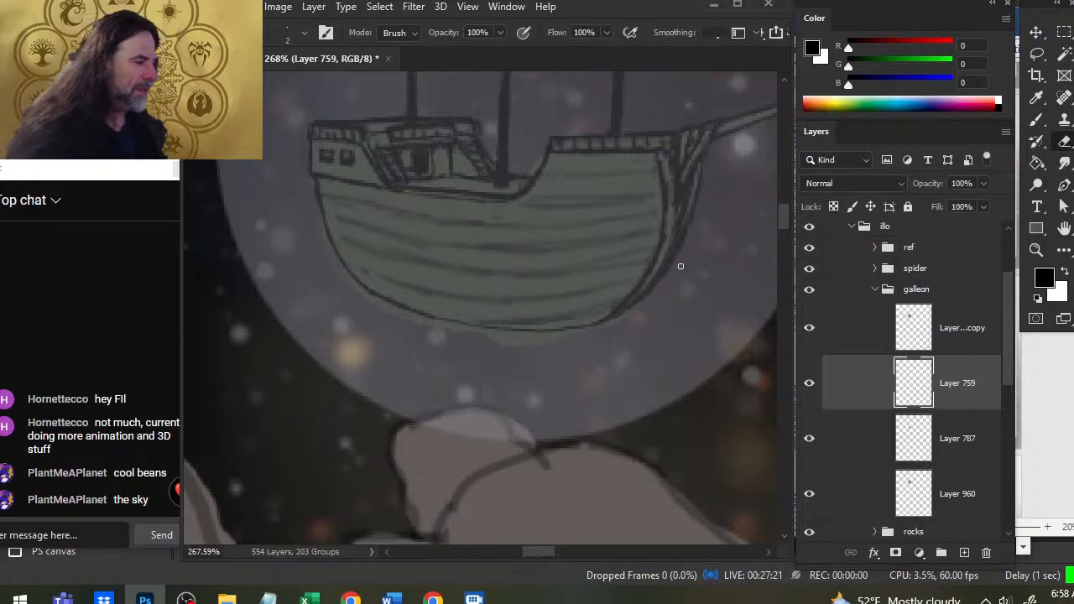
key("b")
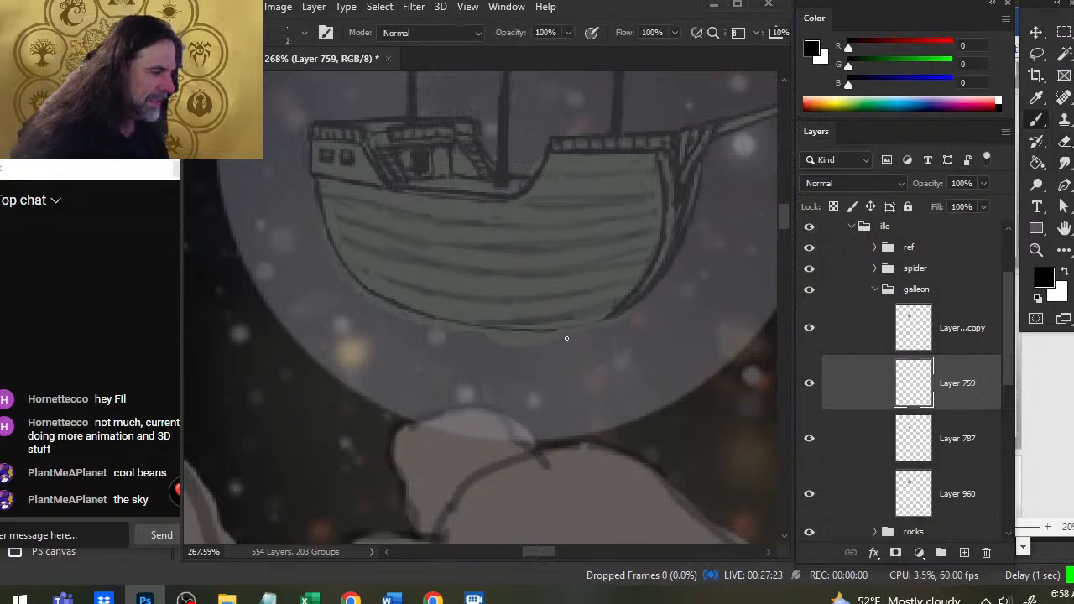
left_click_drag(601, 320, 628, 314)
key("e")
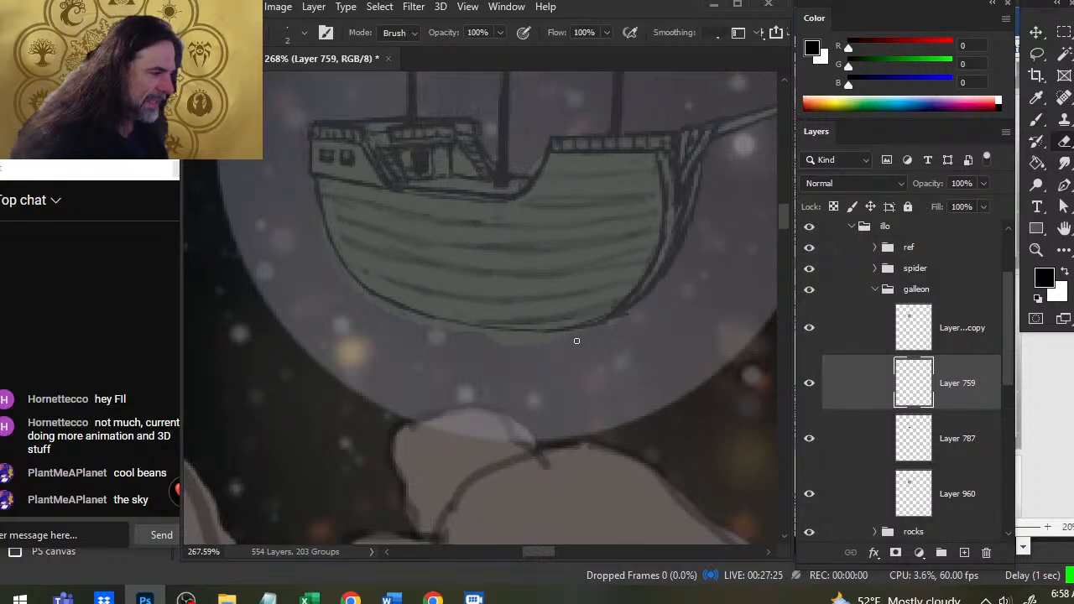
left_click_drag(576, 338, 610, 306)
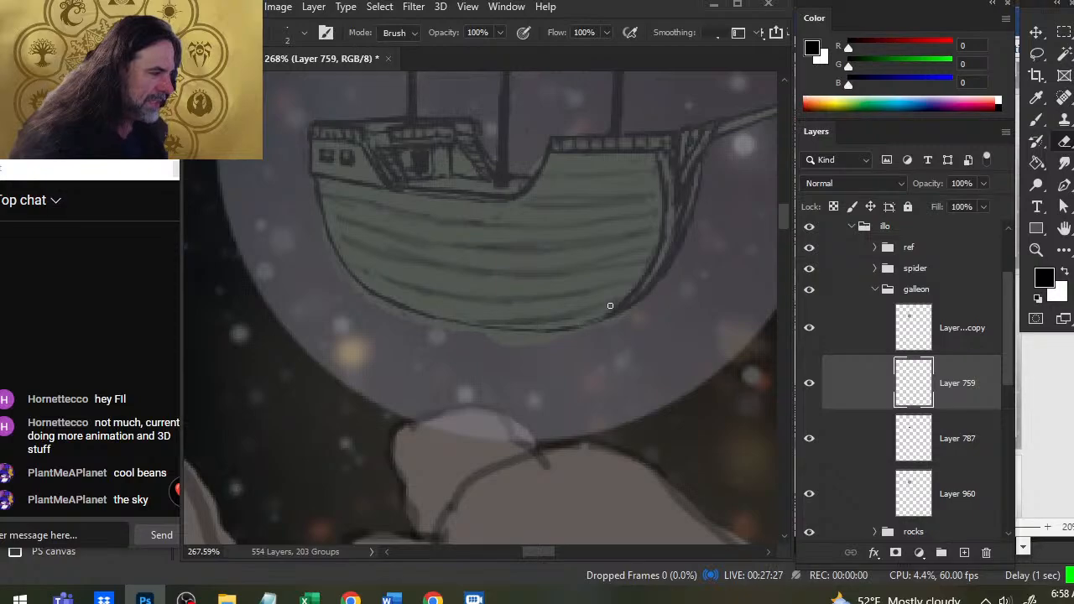
key("b")
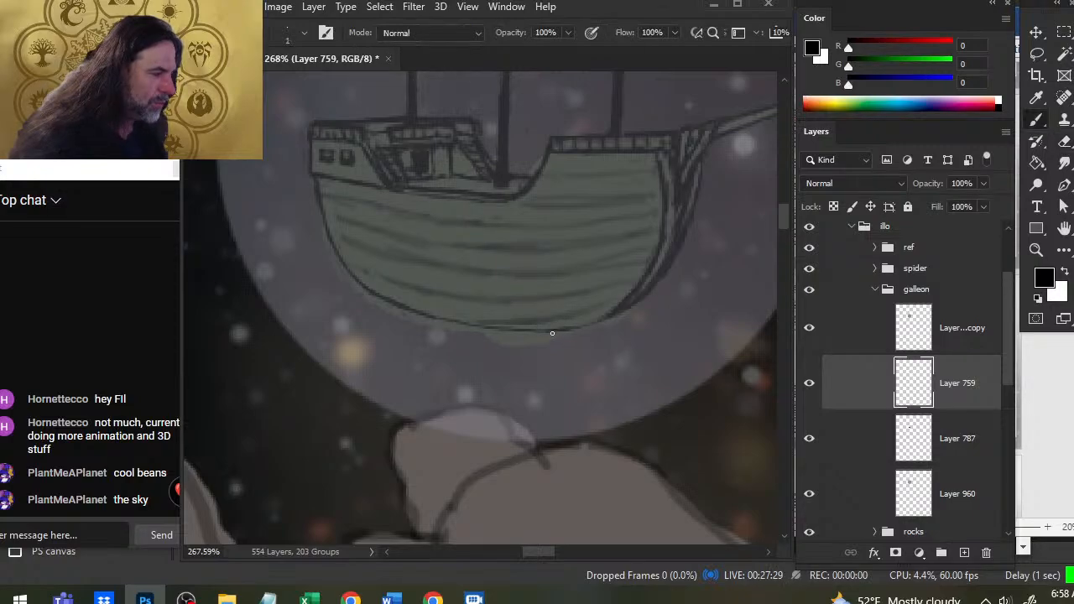
- Complete the underside outline near the bow and erase the plank lines across the galleon's hull with a 5 px eraser
left_click_drag(561, 330, 608, 319)
key("e")
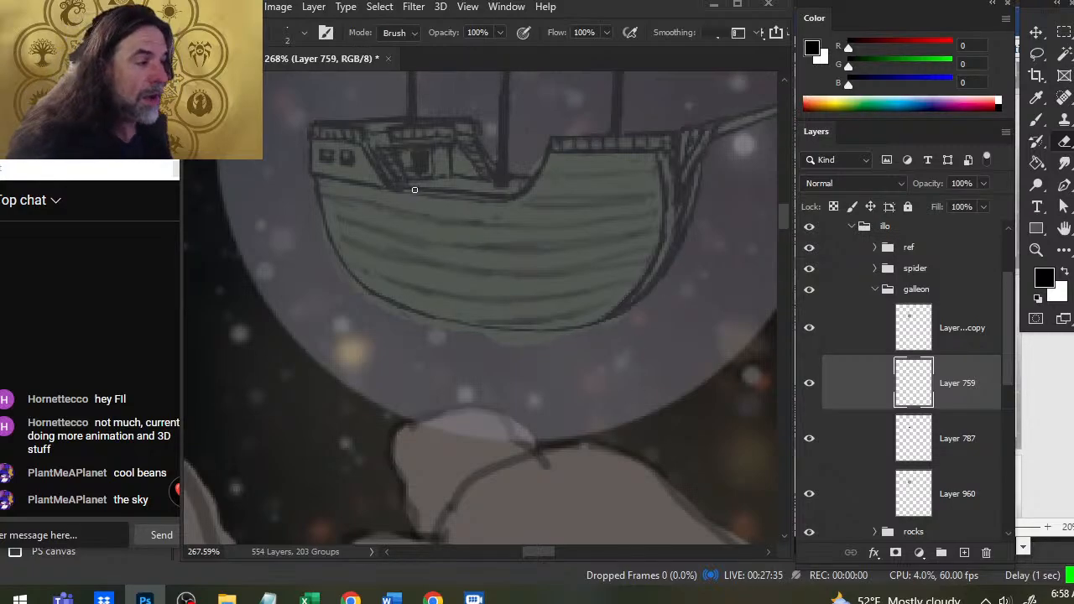
key("bracketright")
key("bracketright")
key("bracketright")
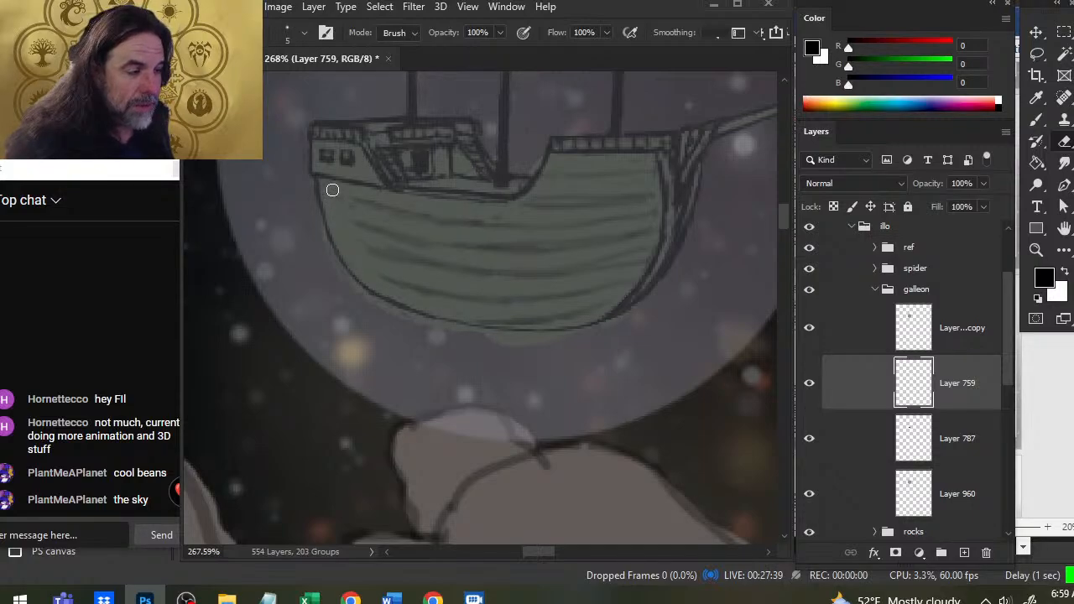
mouse_move(384, 279)
left_mouse_down()
mouse_move(413, 288)
mouse_move(411, 241)
mouse_move(432, 289)
mouse_move(452, 225)
mouse_move(465, 254)
mouse_move(465, 229)
mouse_move(516, 227)
mouse_move(563, 194)
mouse_move(563, 246)
left_mouse_up()
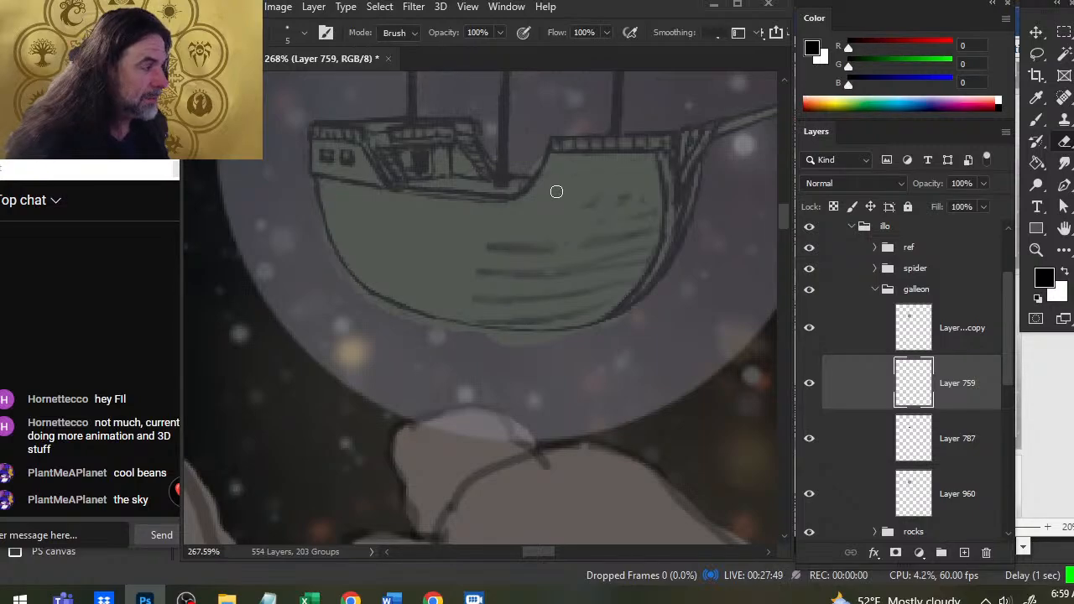
mouse_move(642, 199)
left_mouse_down()
mouse_move(631, 236)
mouse_move(664, 220)
mouse_move(663, 235)
mouse_move(634, 281)
left_mouse_up()
key("ctrl+z")
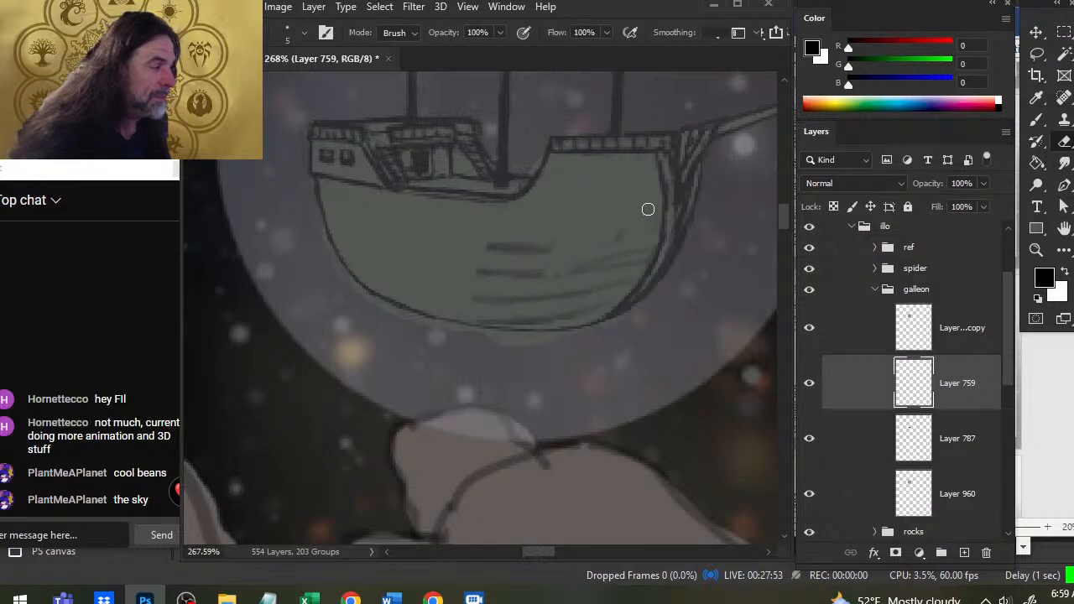
mouse_move(588, 314)
left_mouse_down()
mouse_move(492, 322)
mouse_move(568, 295)
left_mouse_up()
mouse_move(488, 248)
left_mouse_down()
mouse_move(481, 273)
mouse_move(526, 249)
mouse_move(532, 274)
mouse_move(591, 291)
left_mouse_up()
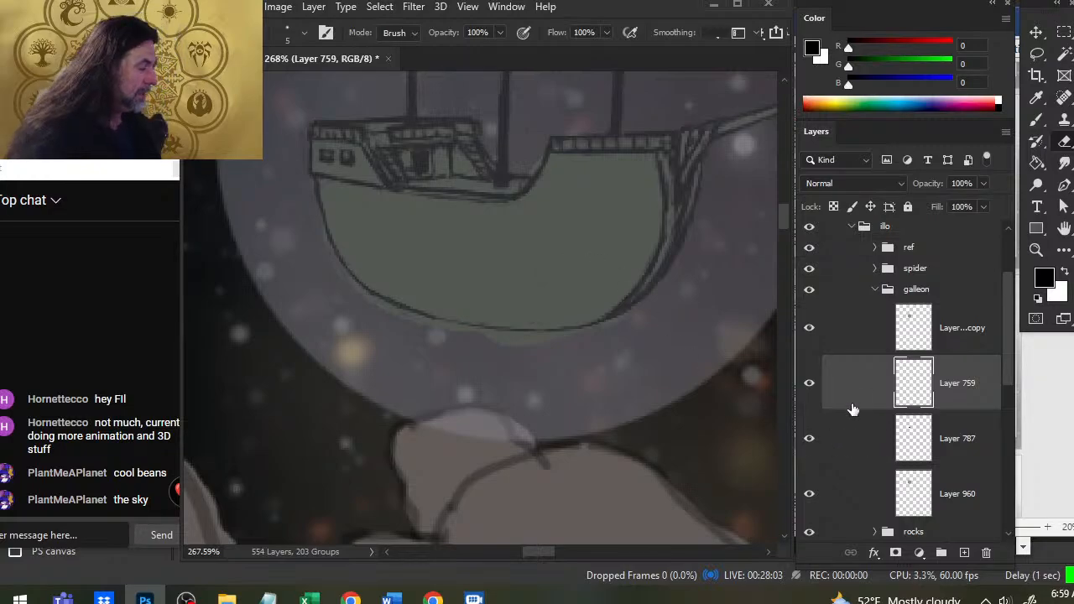
- On Layer 787, erase the green fill that spills past the outline along the underside of the hull
left_click(871, 436)
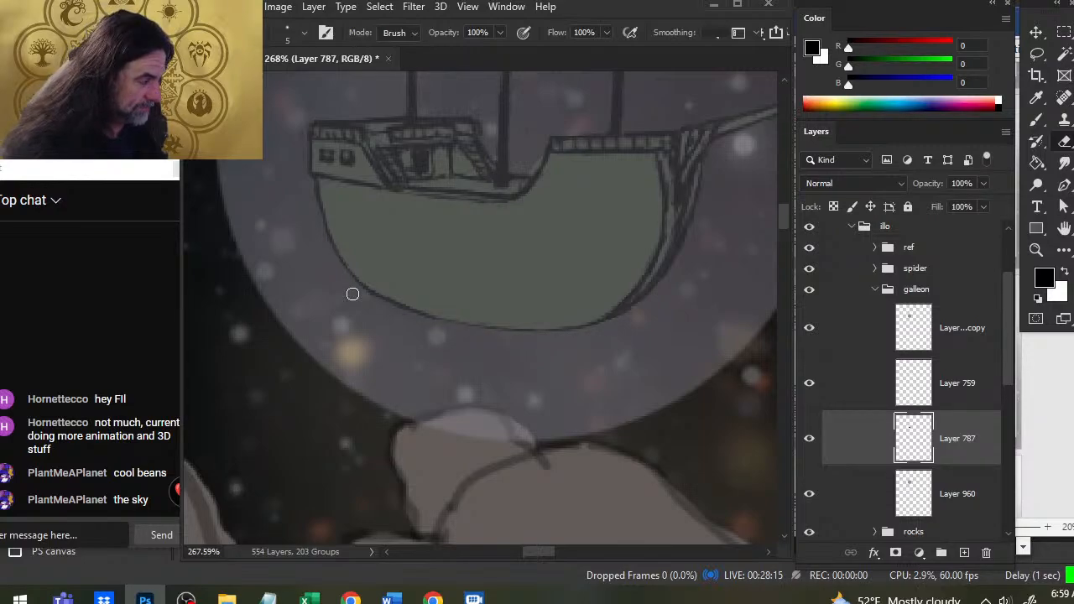
left_click_drag(653, 214, 663, 243)
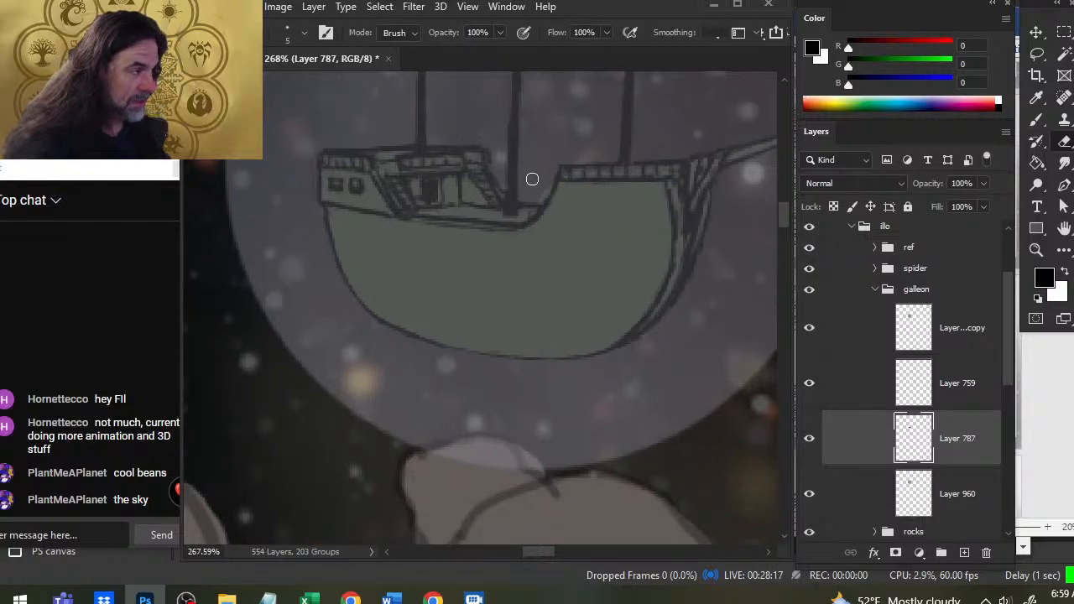
key("r")
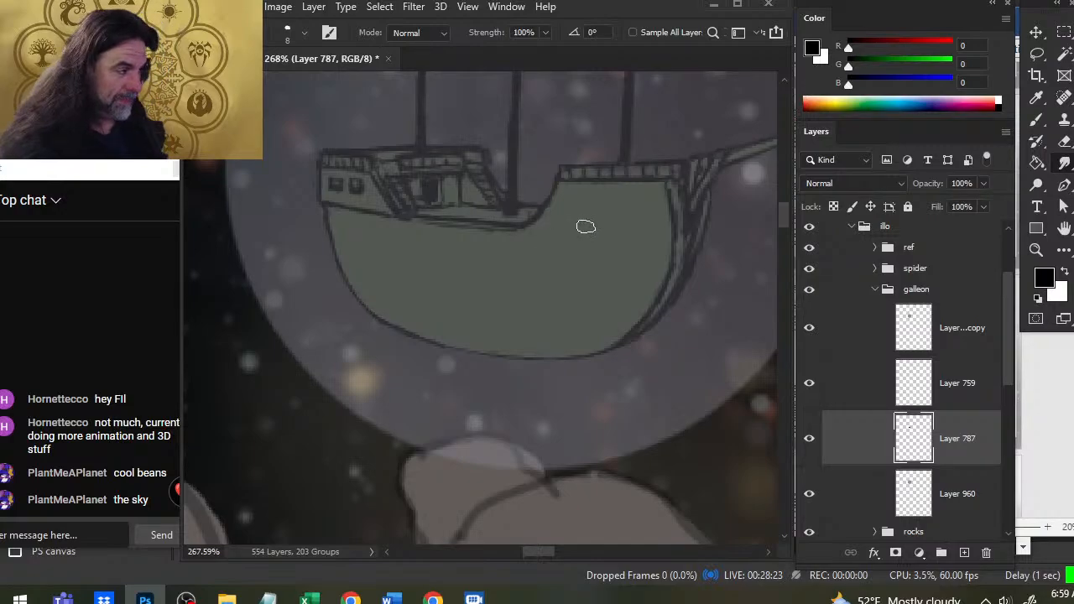
- Check the cleaned hull from farther out, hiding and showing Layer 787 and Layer 759 to compare the fill and the line art
key("z")
left_click_drag(611, 274, 534, 255)
mouse_move(570, 301)
left_mouse_down()
mouse_move(529, 284)
mouse_move(520, 295)
left_mouse_up()
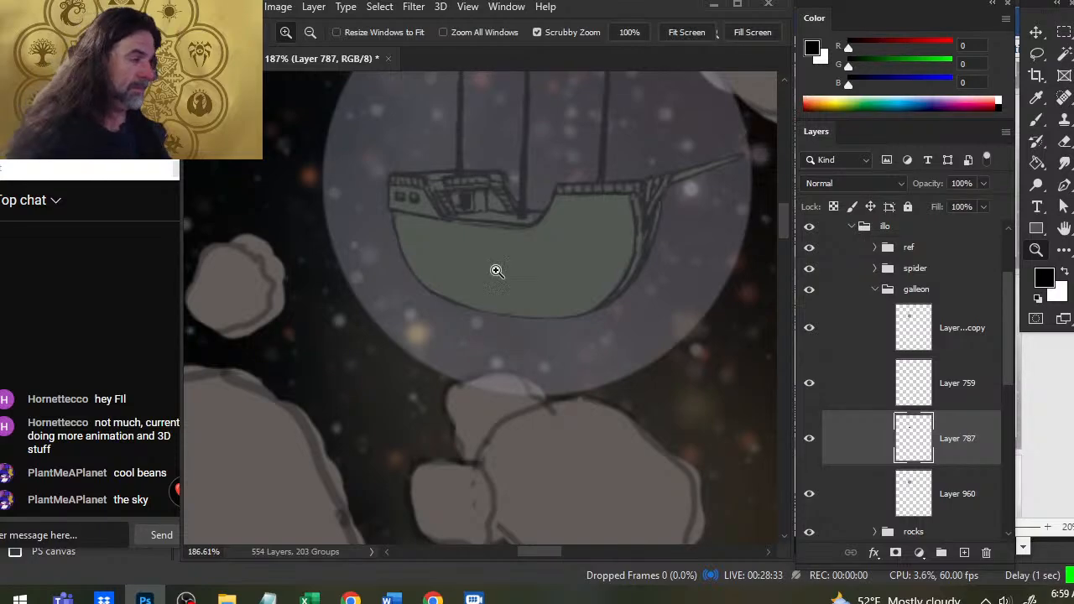
left_click(809, 440)
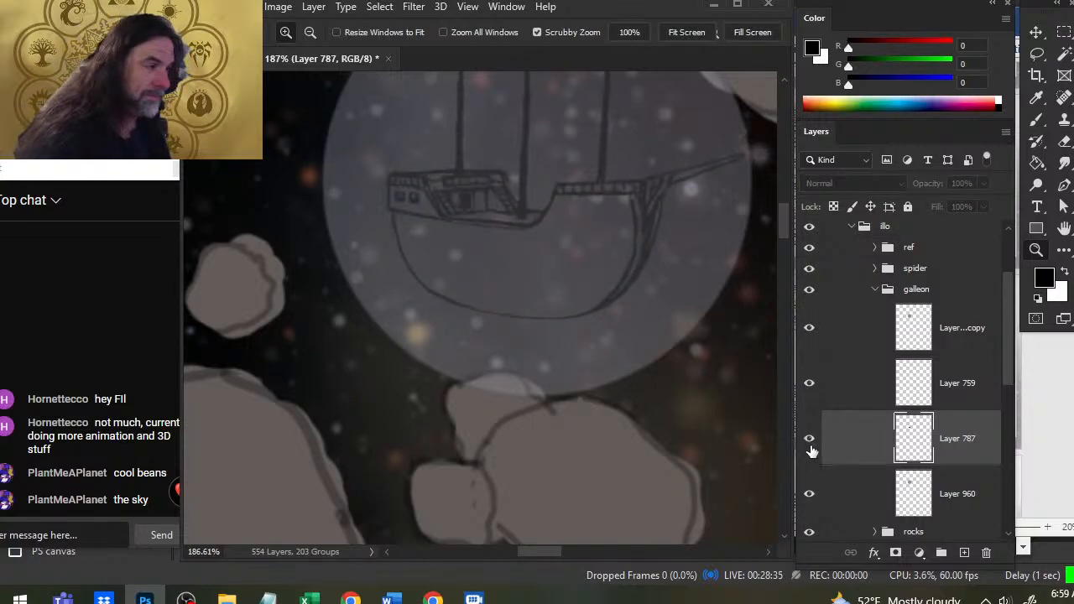
left_click(808, 439)
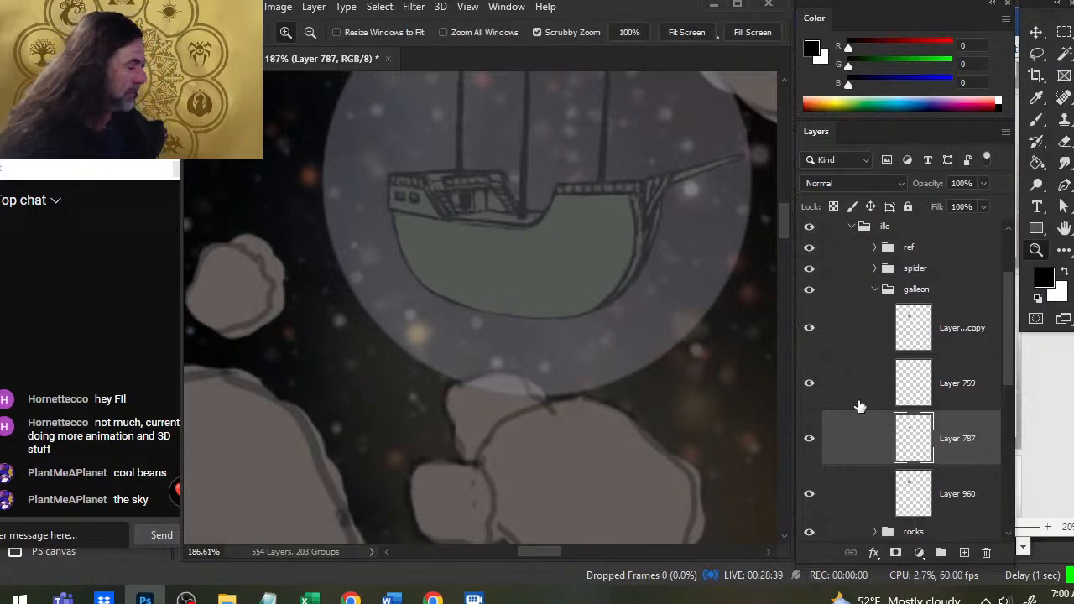
left_click(811, 388)
left_click(811, 394)
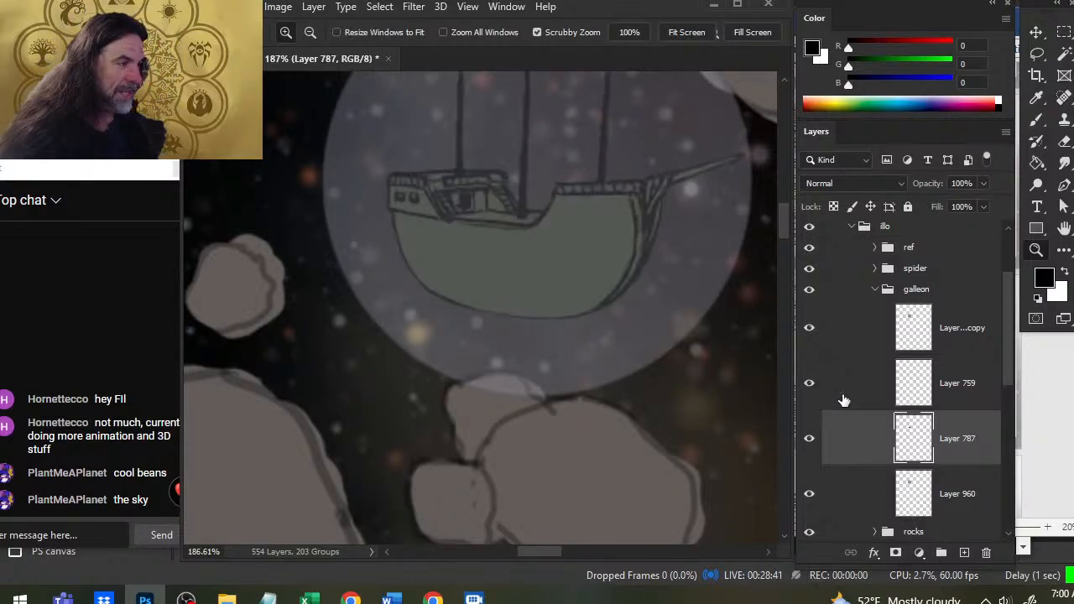
- On Layer 759, erase the rough marks inside the galleon's bow and redraw the hull's front edge with a 1 px black line
left_click(844, 399)
left_click_drag(510, 173, 519, 174)
key("e")
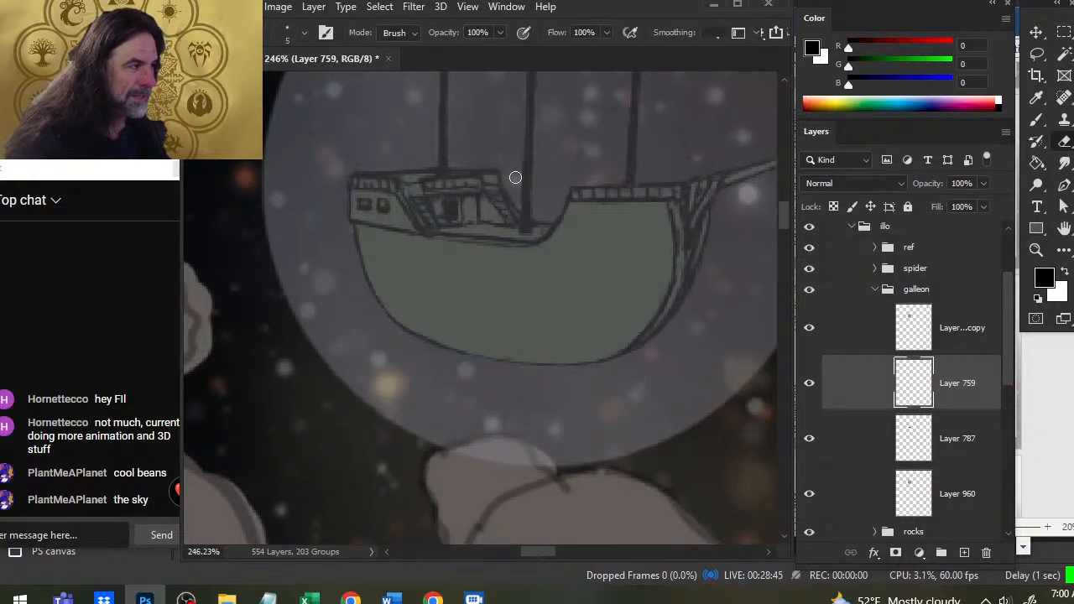
key("z")
left_click_drag(501, 151, 526, 158)
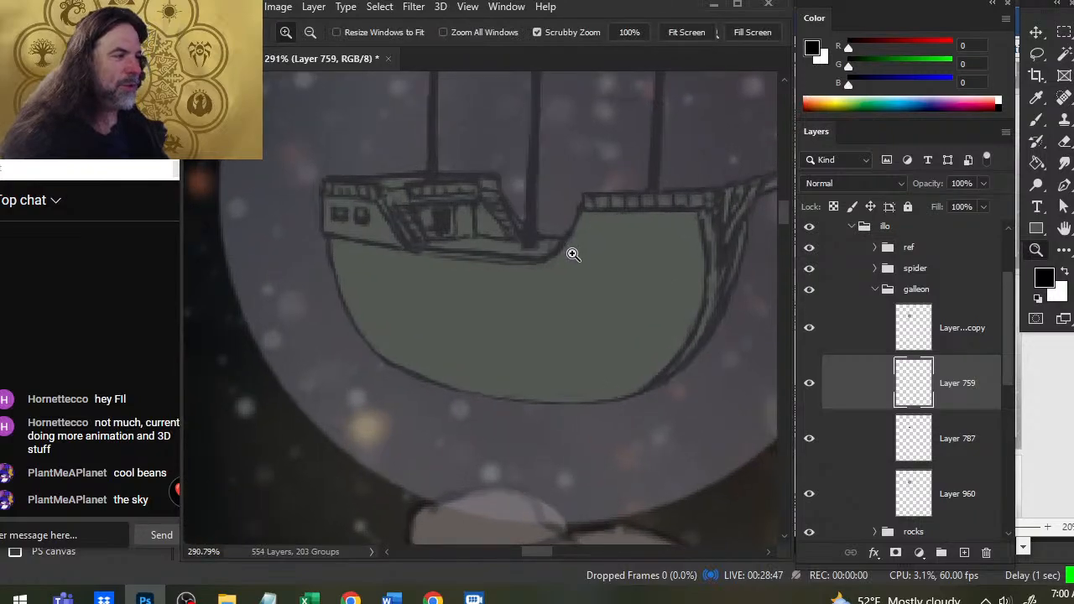
left_click_drag(608, 287, 540, 276)
left_click_drag(597, 320, 537, 324)
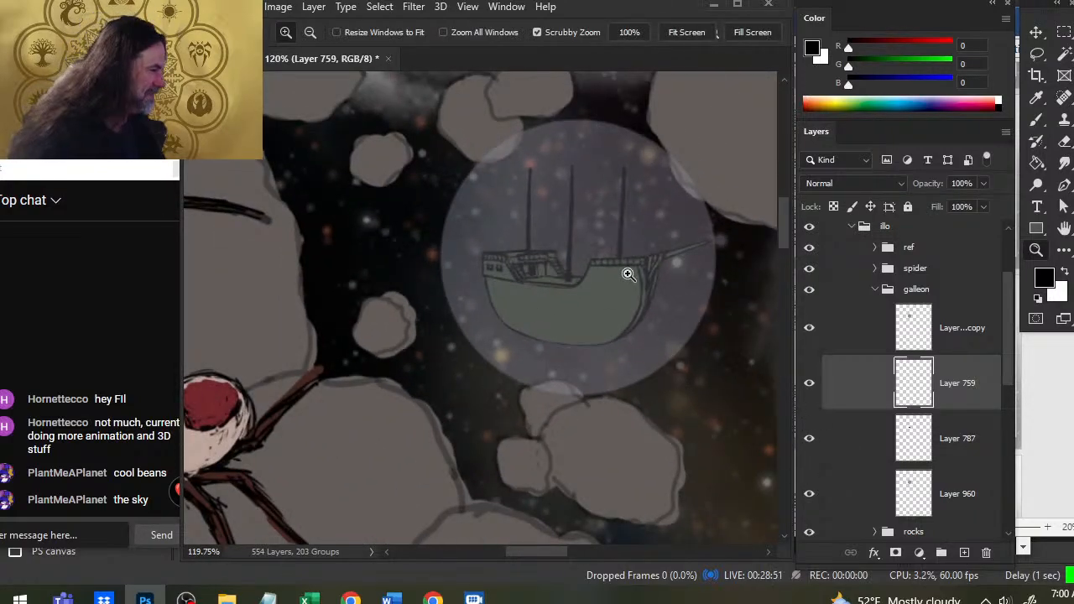
left_click_drag(628, 273, 663, 314)
key("e")
mouse_move(648, 264)
left_mouse_down()
mouse_move(648, 297)
mouse_move(655, 286)
mouse_move(668, 297)
left_mouse_up()
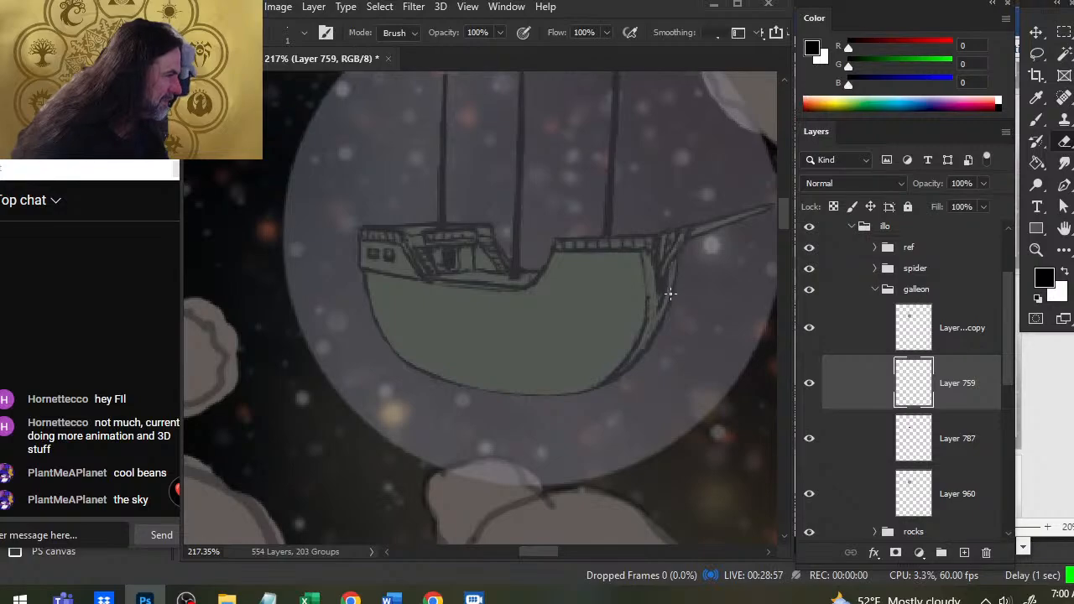
key("b")
left_click_drag(638, 247, 647, 299)
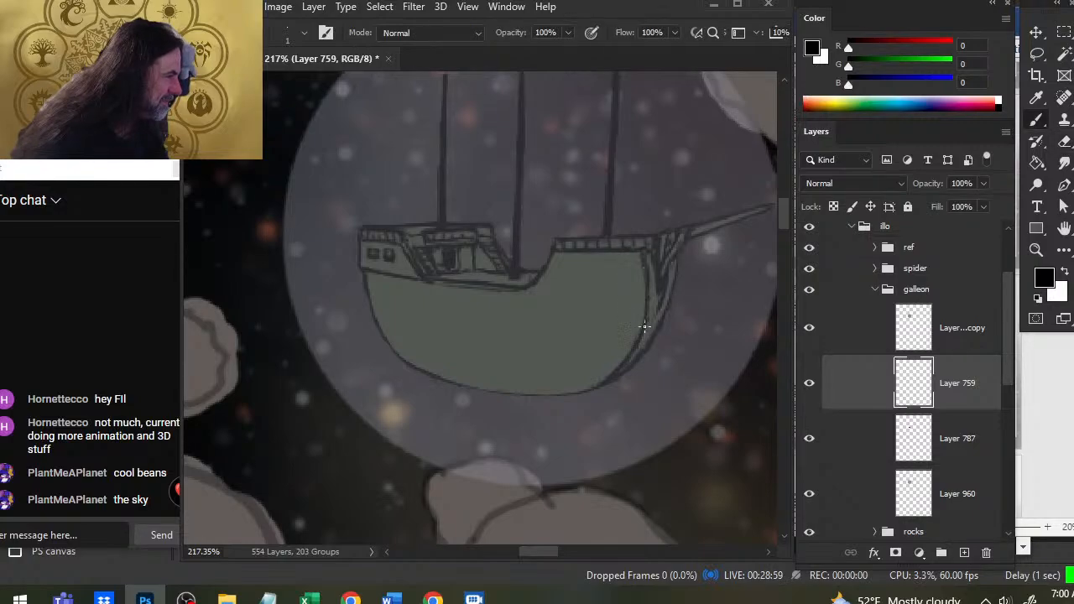
- Refine the hull's front edge from the railing down toward the keel, alternating 1 px erasing and black brush strokes to thin the line
key("e")
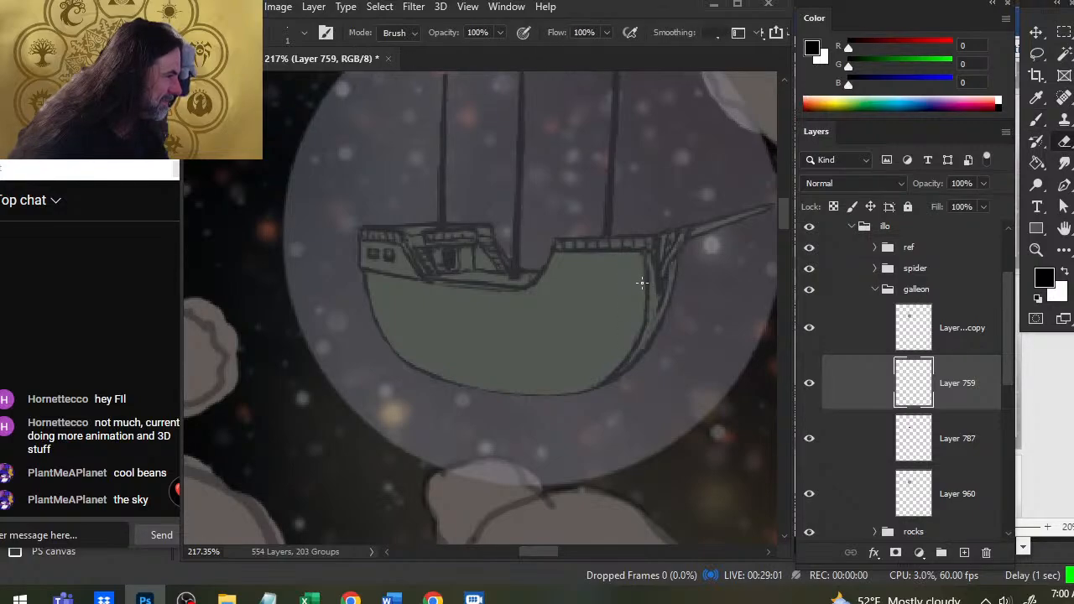
key("b")
key("e")
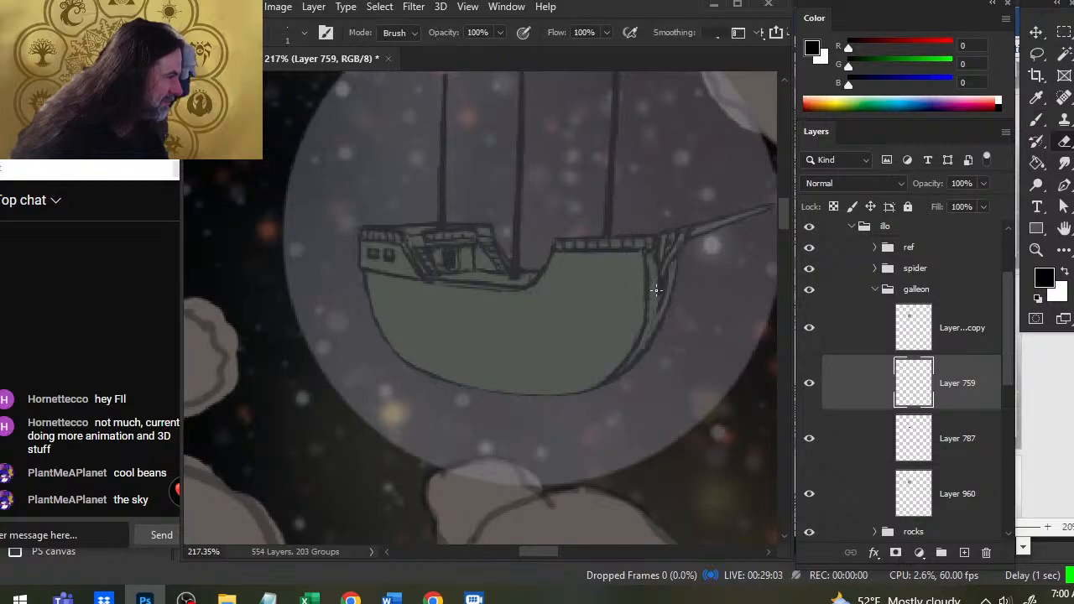
key("b")
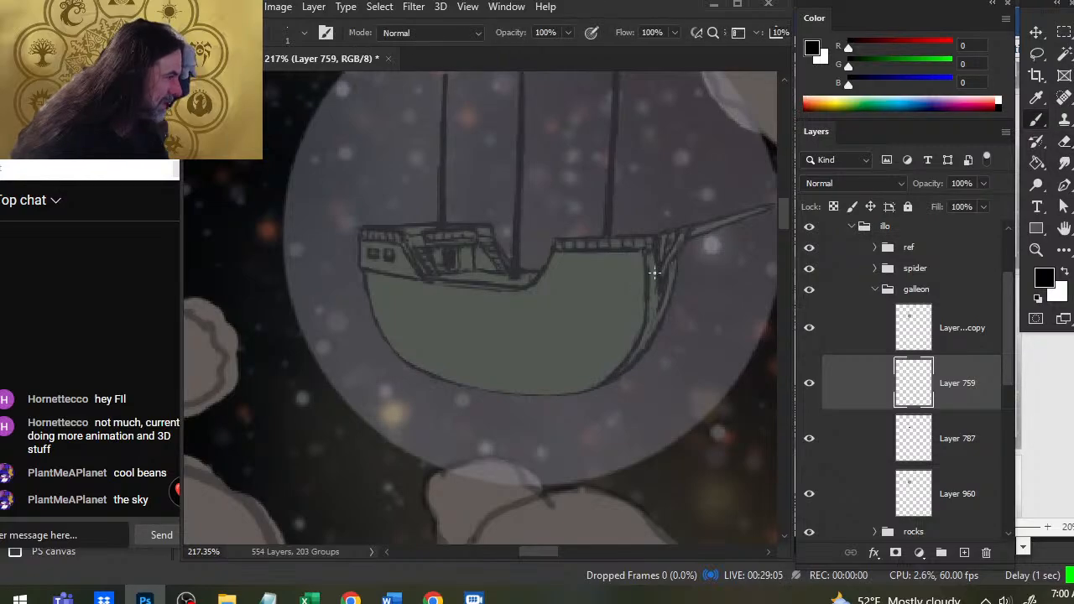
key("e")
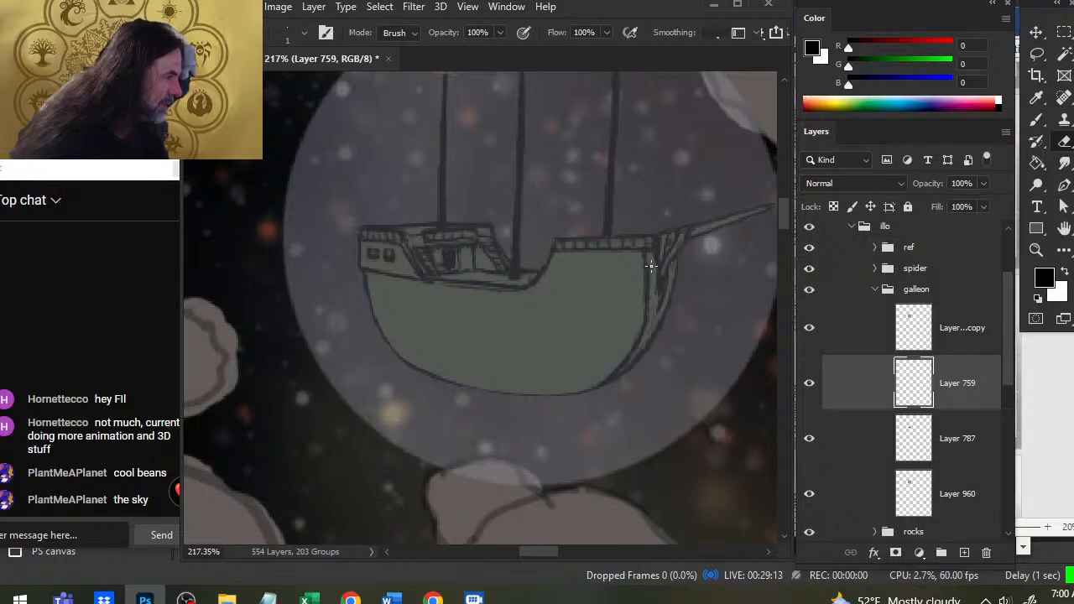
key("b")
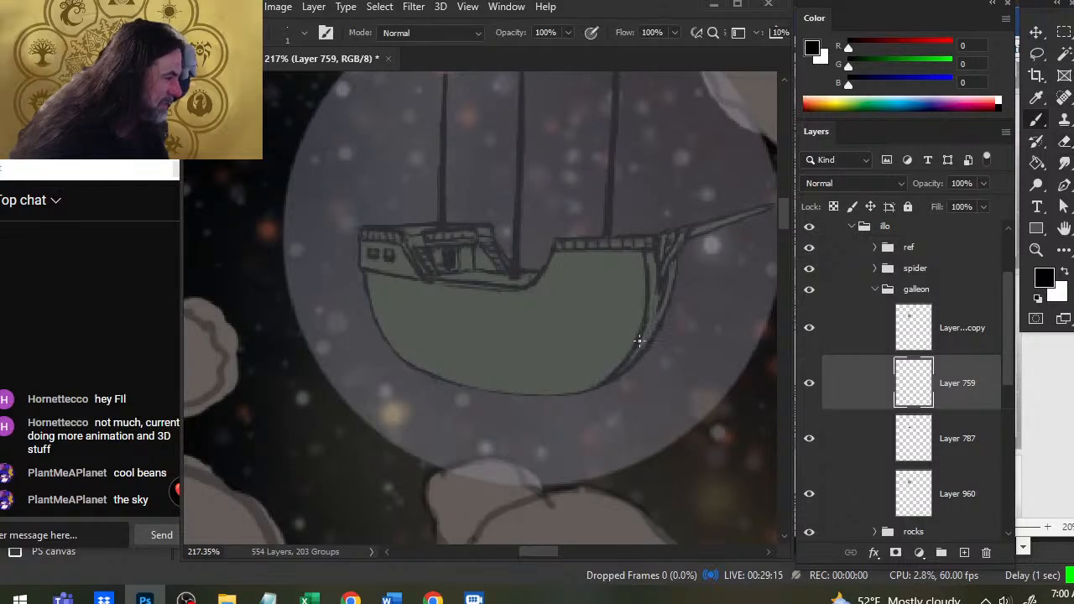
key("e")
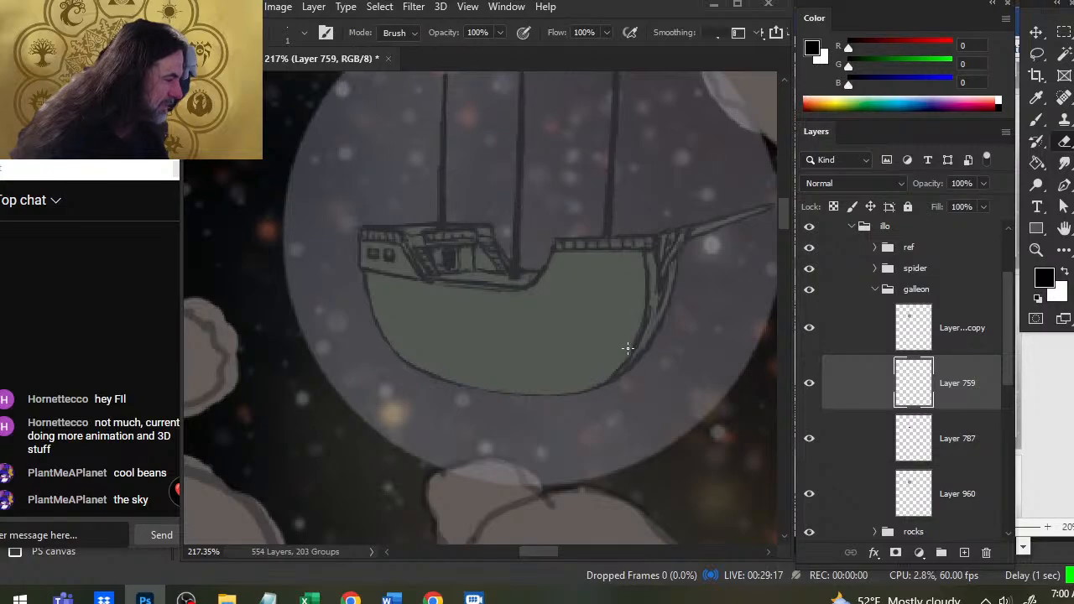
- Clean the strip between the hull's front edge and the stem with a 3 px eraser, and redraw the curved edge with the 1 px brush
key("bracketright")
key("bracketright")
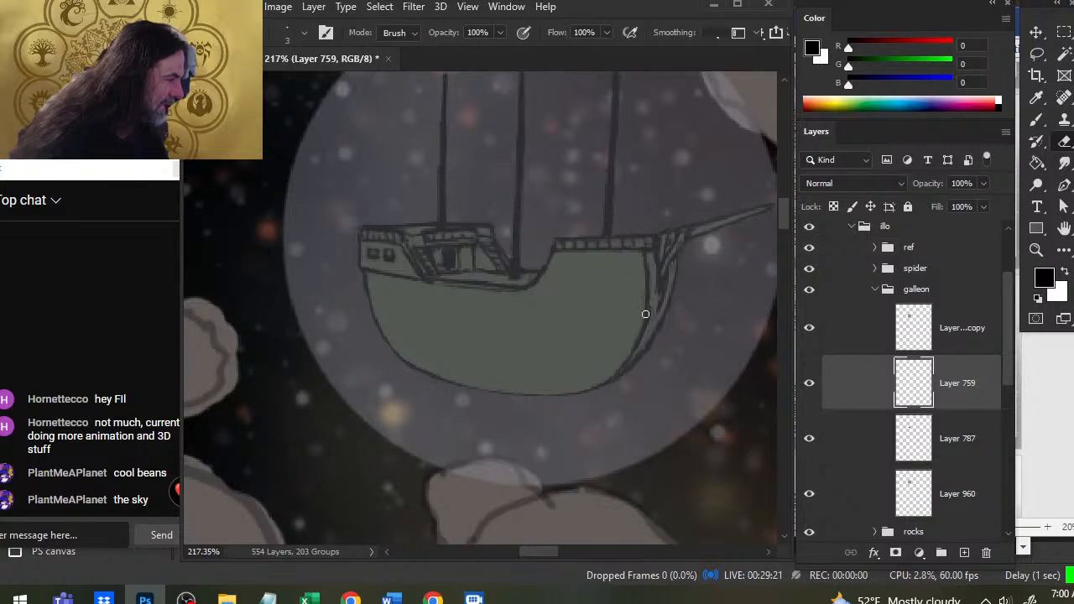
key("b")
key("e")
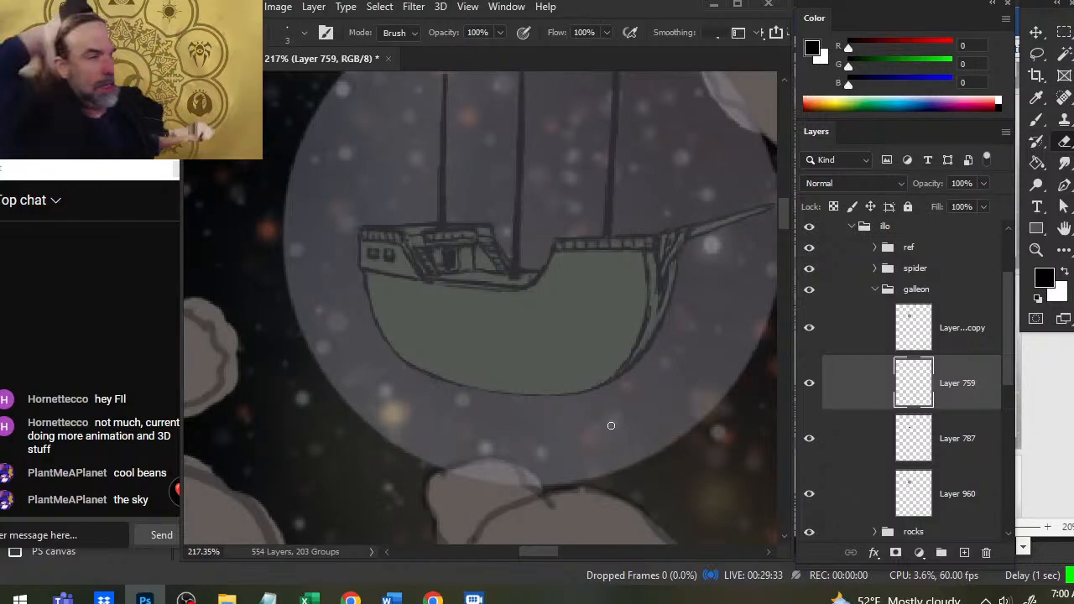
key("b")
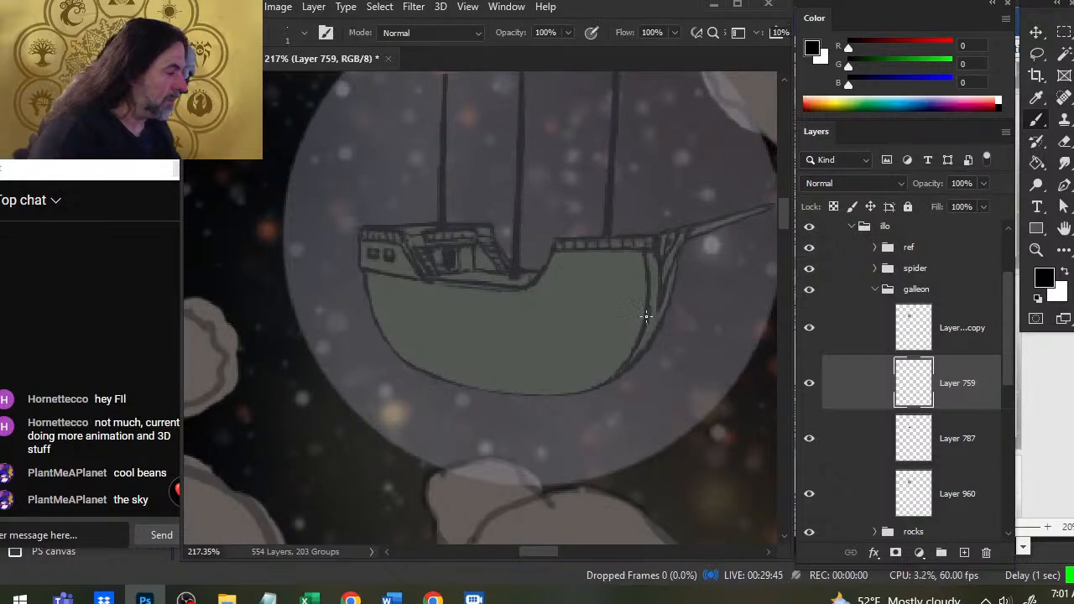
key("e")
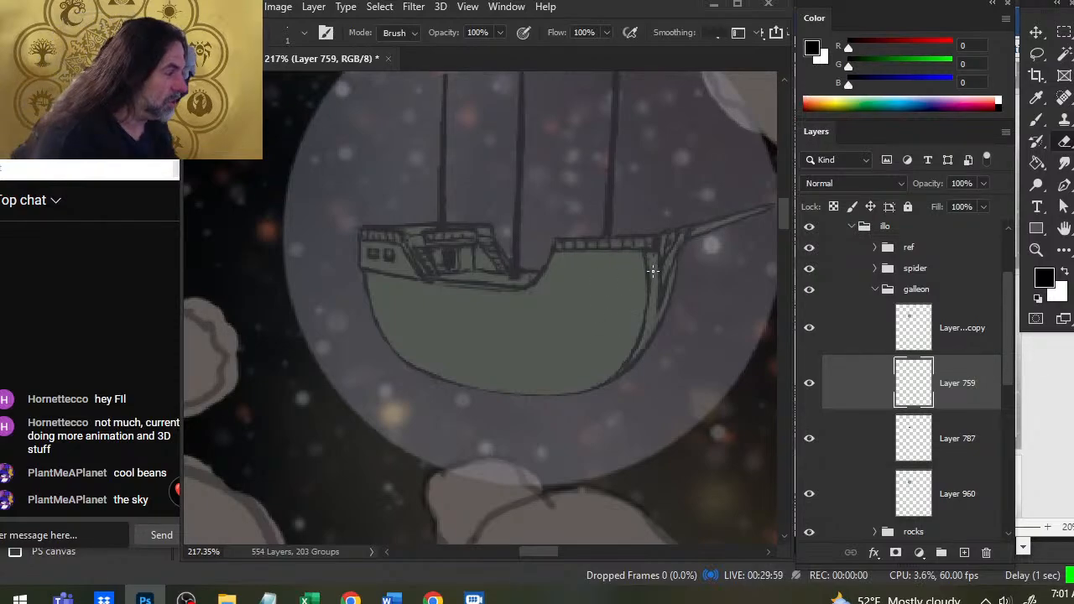
- Draw the brace beneath the base of the bowsprit as thin black lines running down inside the bow, trimming them with the 1 px eraser
key("b")
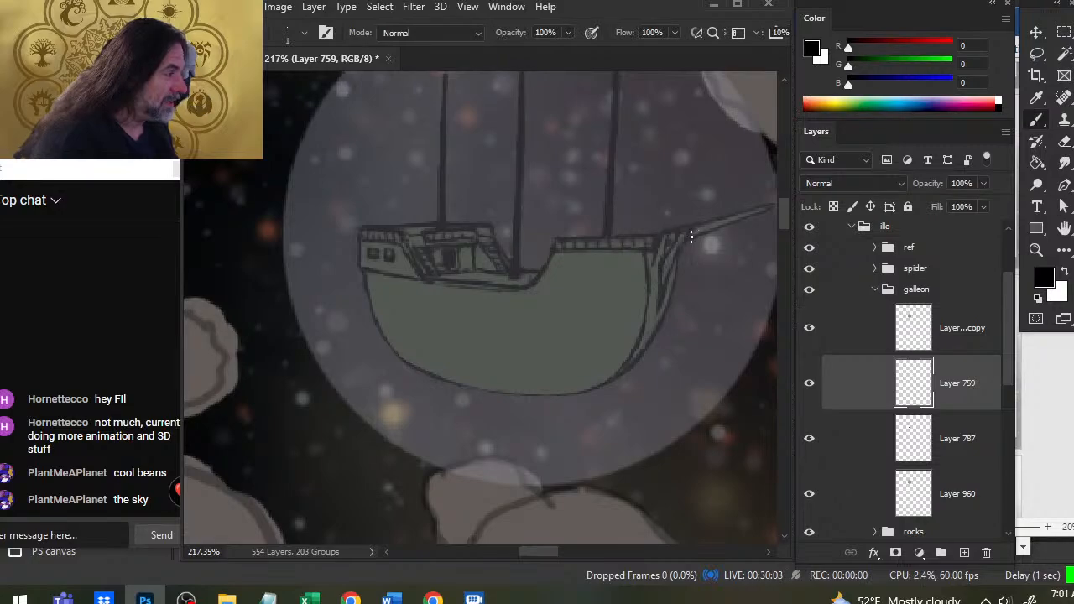
key("e")
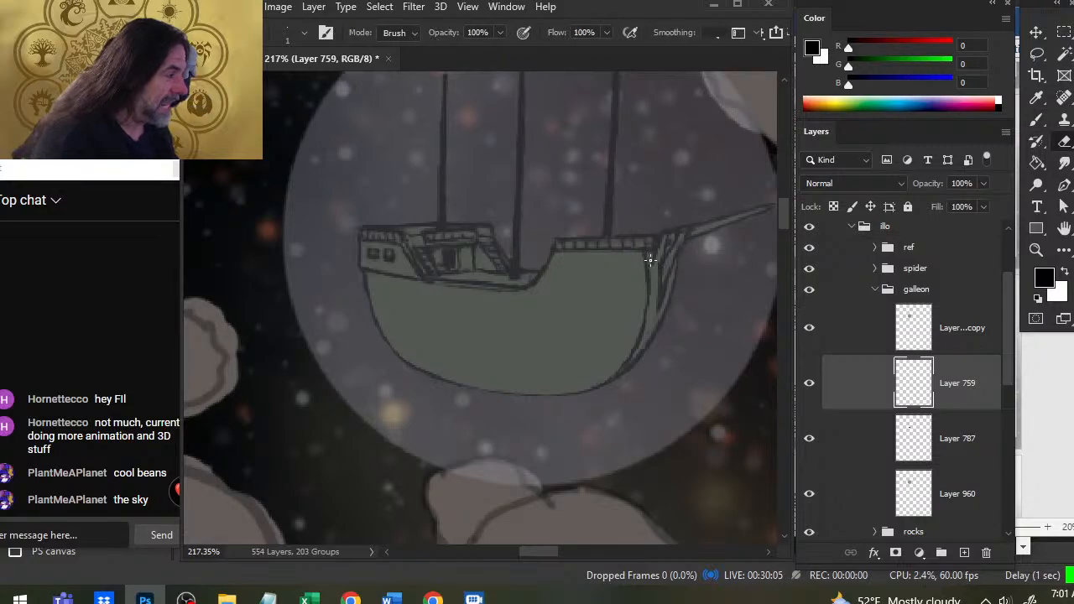
key("b")
left_click_drag(654, 242, 660, 302)
key("e")
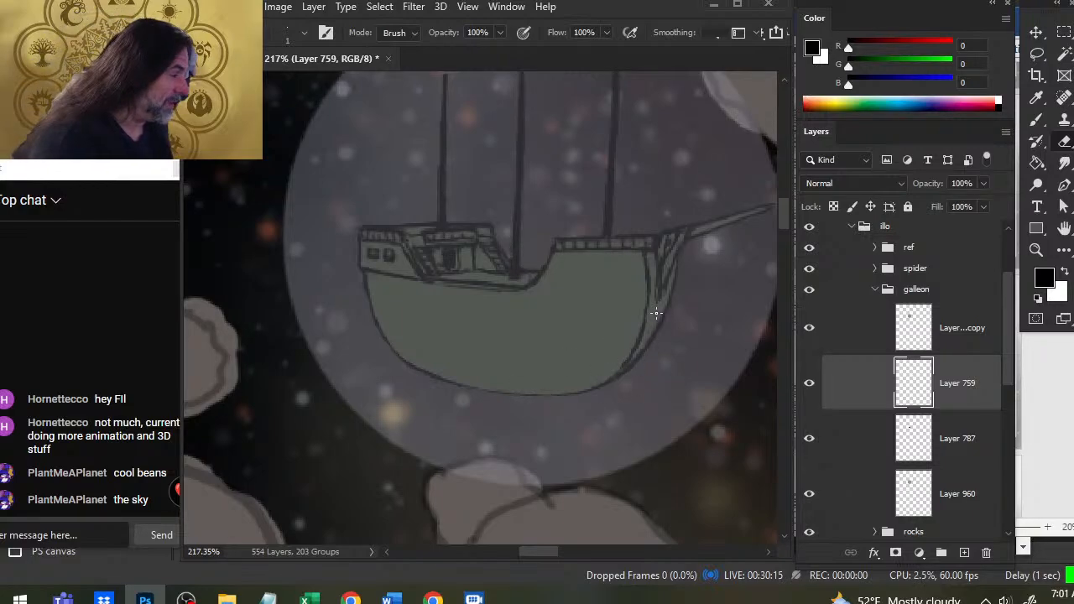
key("b")
key("b")
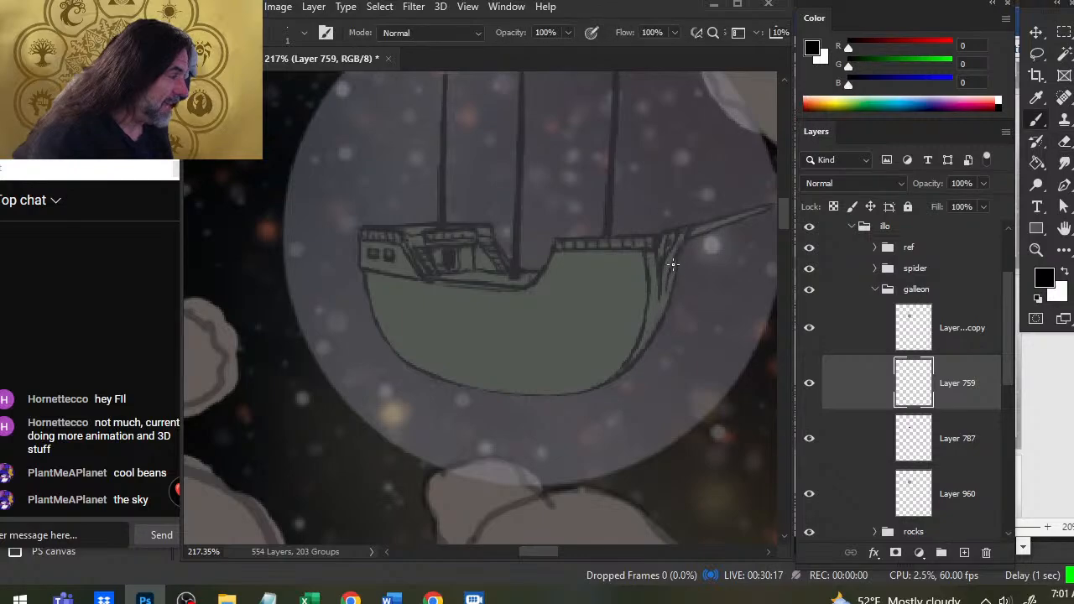
key("e")
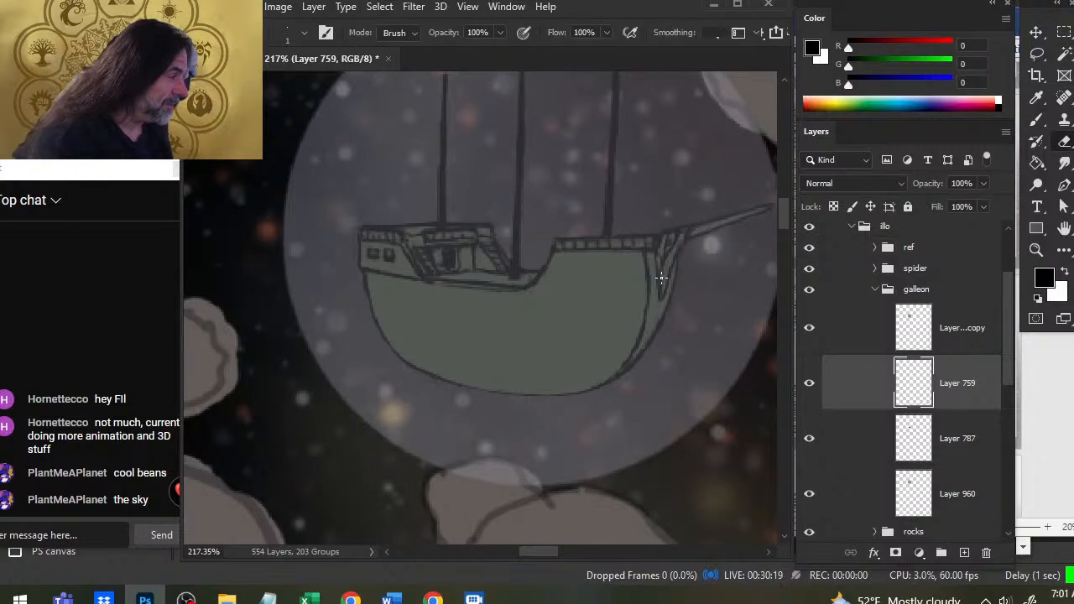
- Refine the brace lines inside the galleon's bow below the bowsprit, alternating 1 px black brush strokes with 1 px erasing
key("b")
key("e")
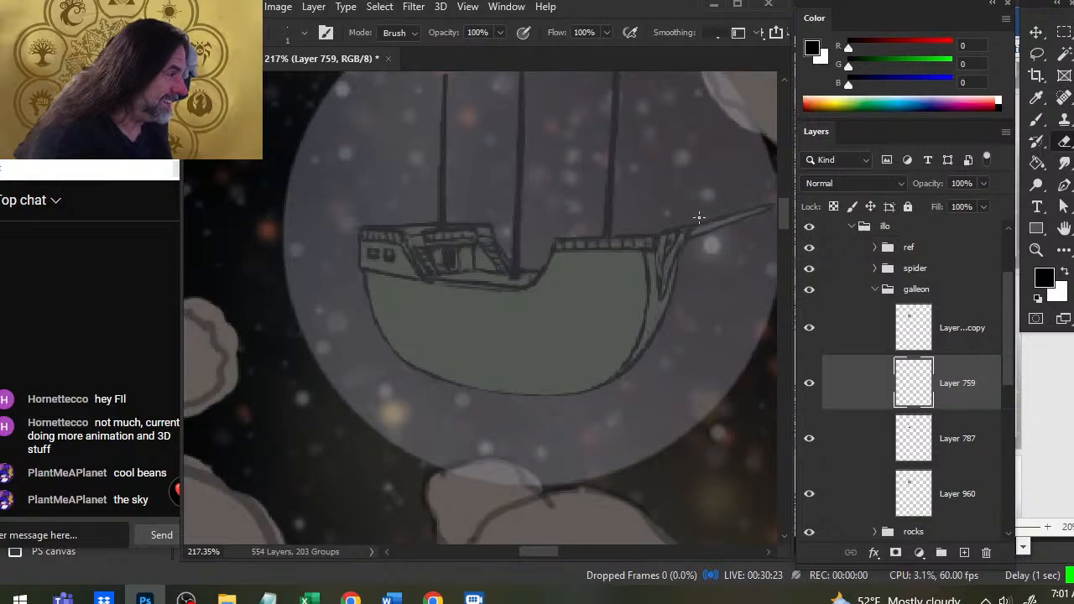
key("b")
left_click_drag(654, 290, 653, 250)
key("e")
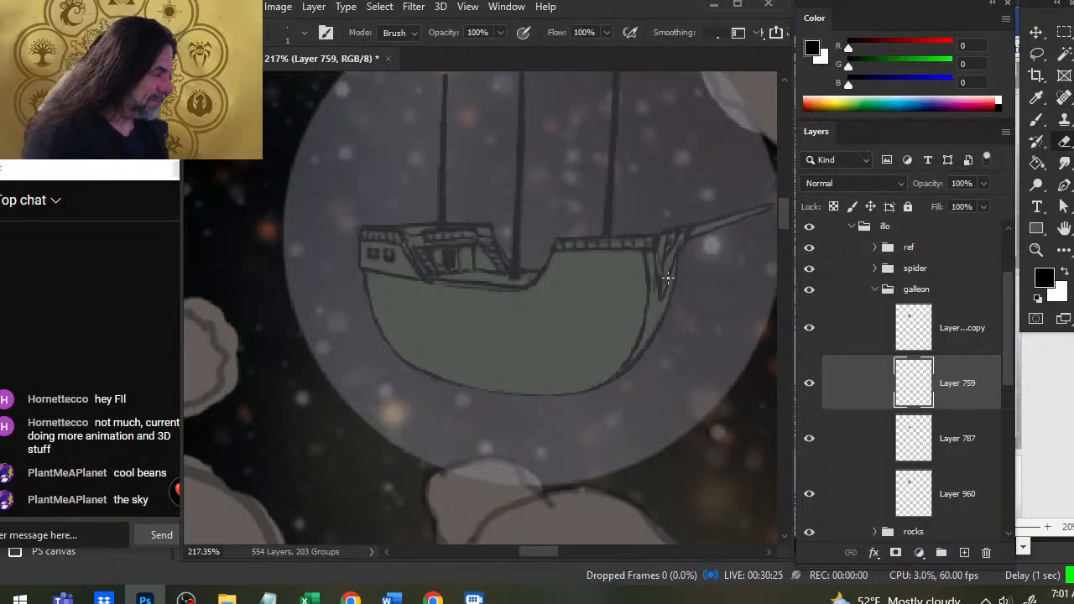
key("b")
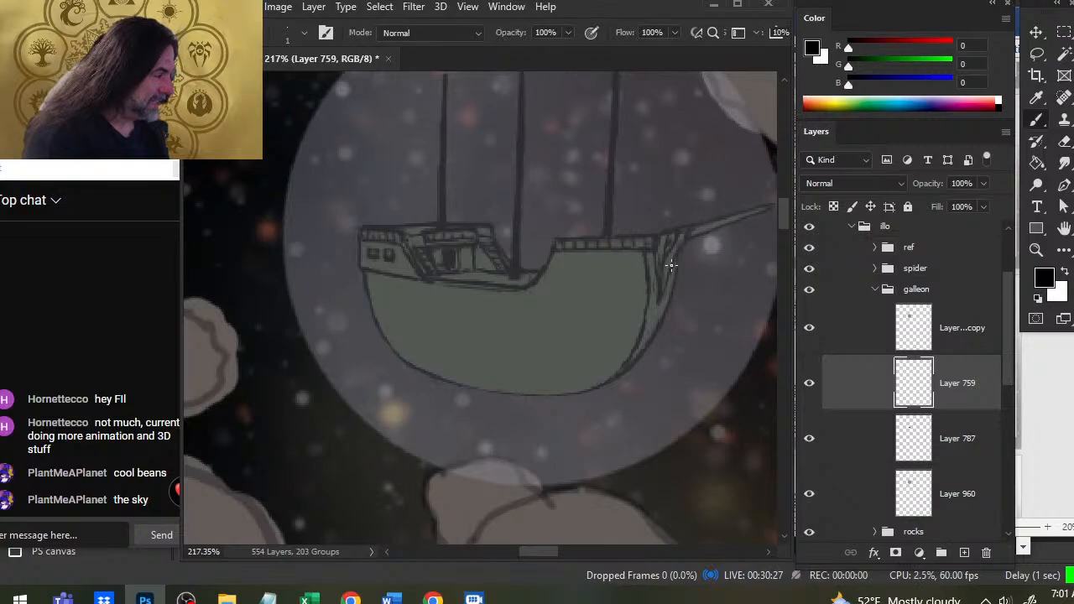
key("e")
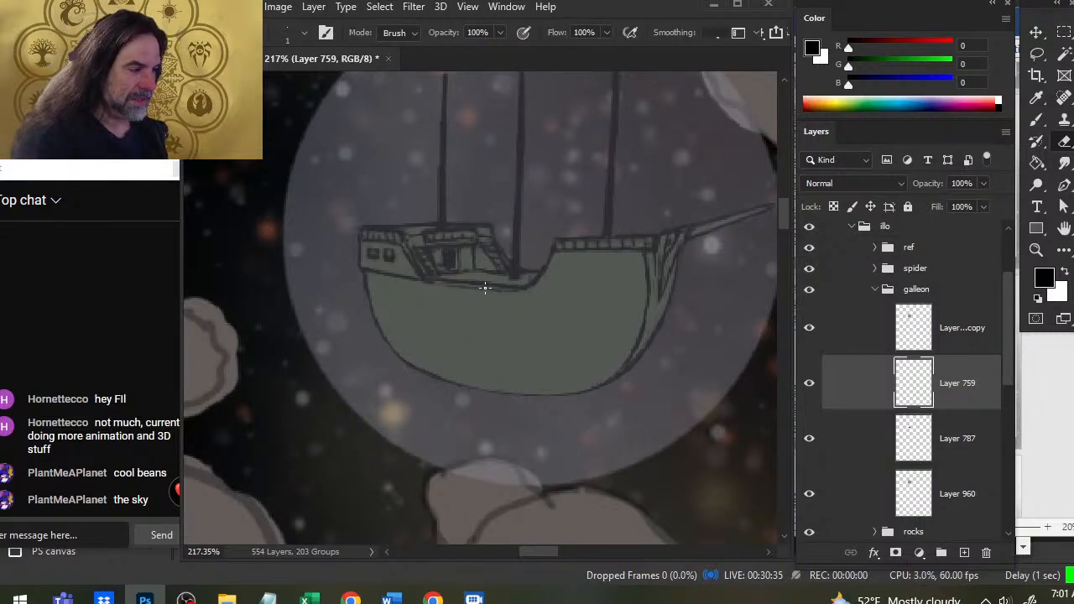
- Lasso the lower deck-edge line amidships, nudge it slightly into place, deselect it and clean the line with the 1 px eraser
key("l")
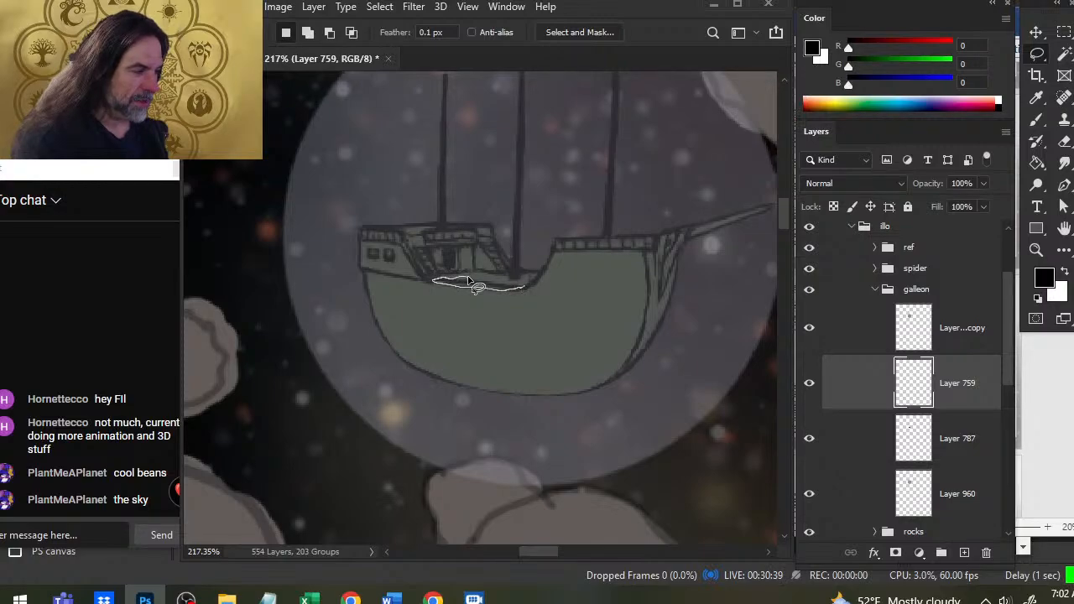
mouse_move(468, 278)
left_mouse_down()
mouse_move(506, 281)
mouse_move(477, 278)
mouse_move(495, 287)
left_mouse_up()
key("v")
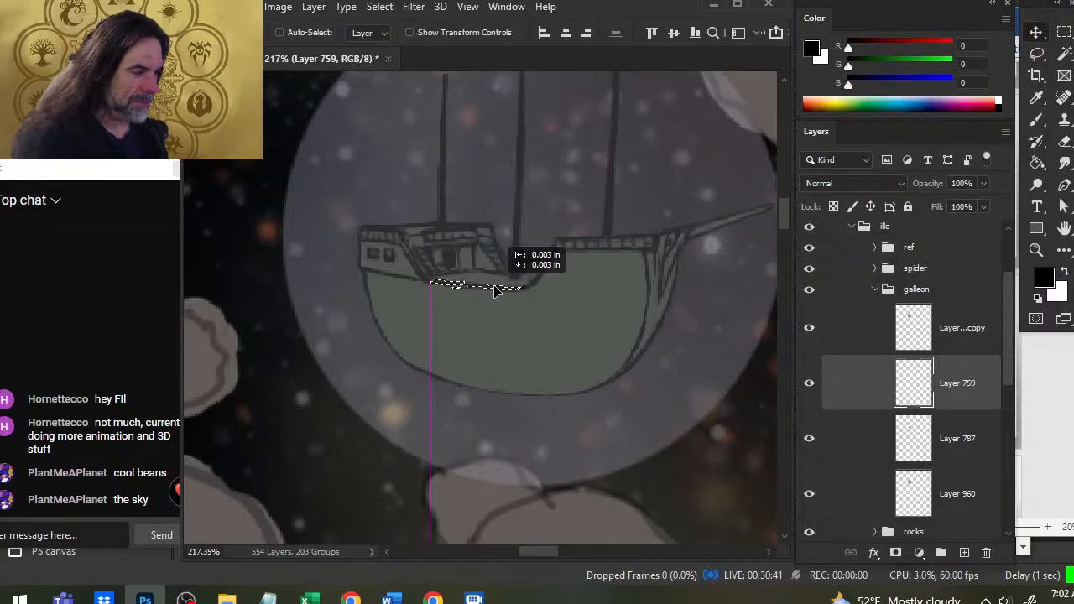
key("l")
key("ctrl+d")
key("e")
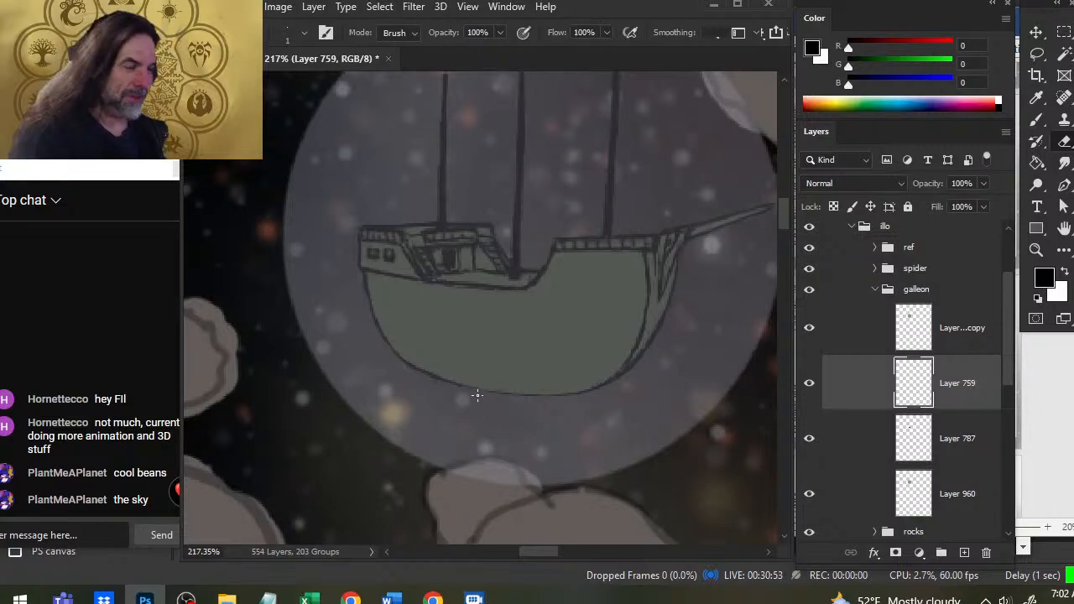
- Redraw the hull's bottom curve along the keel with the 1 px black brush, thinning its edges with the eraser
key("b")
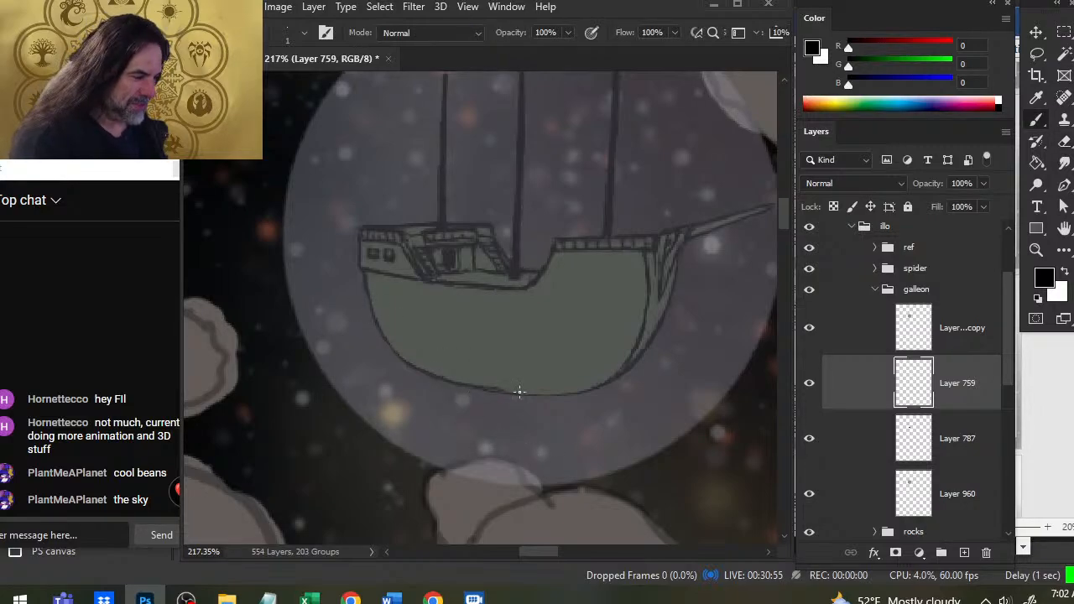
key("e")
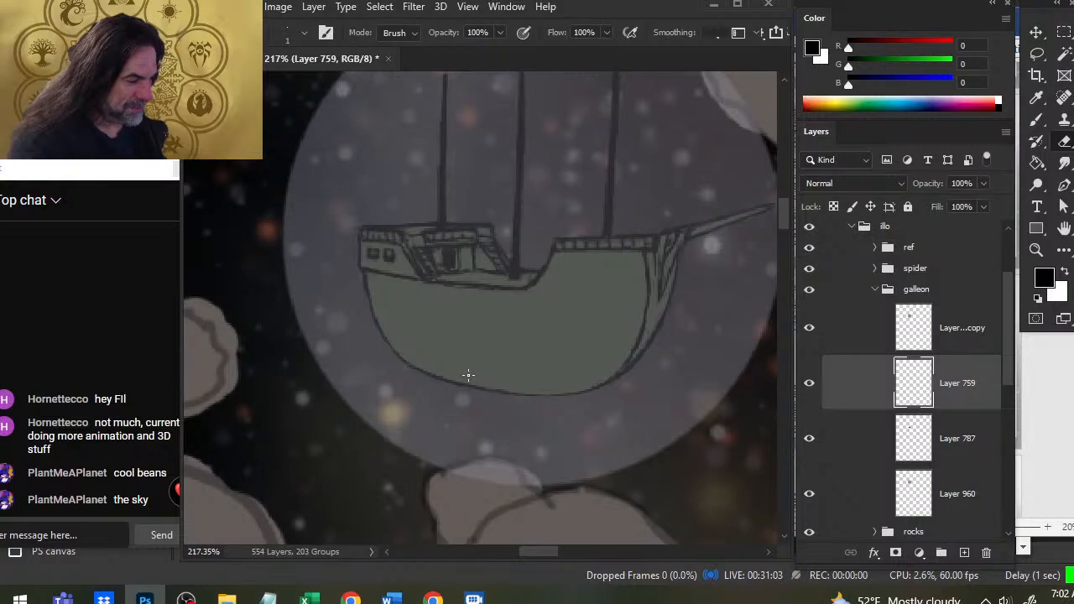
key("b")
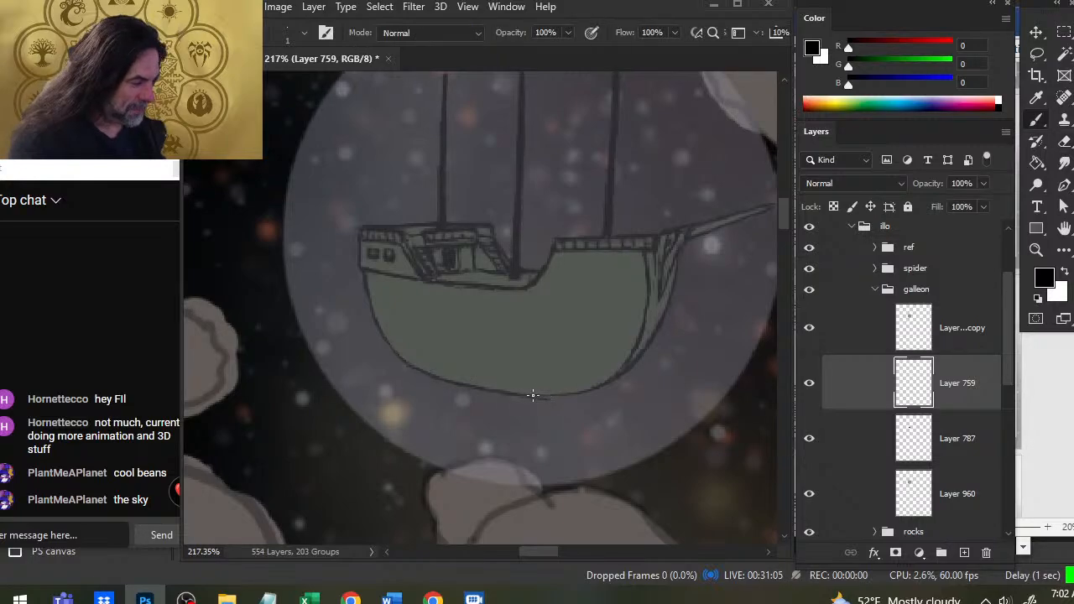
key("e")
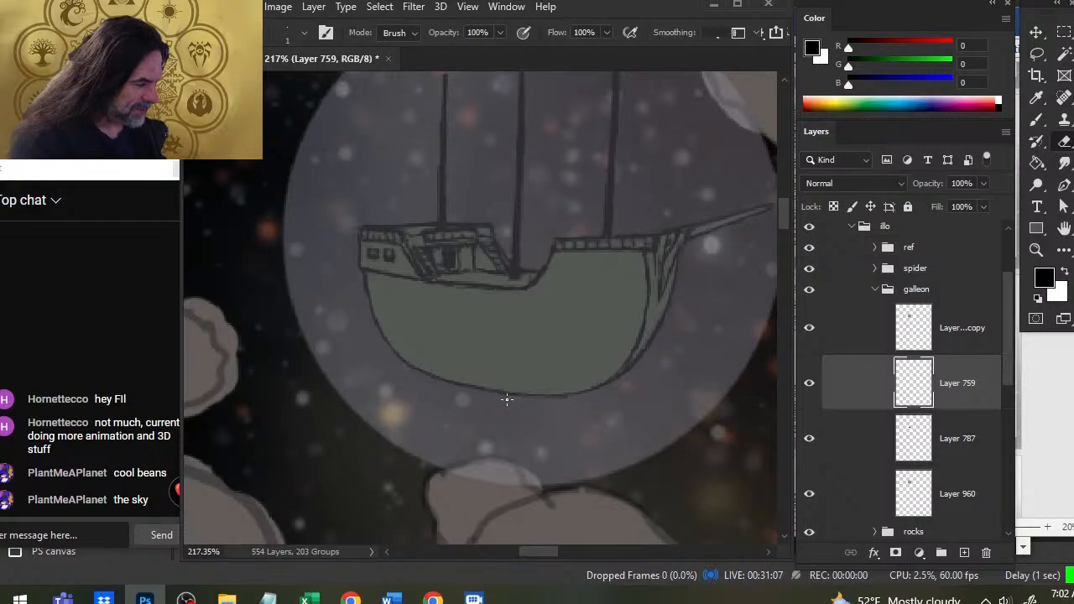
key("b")
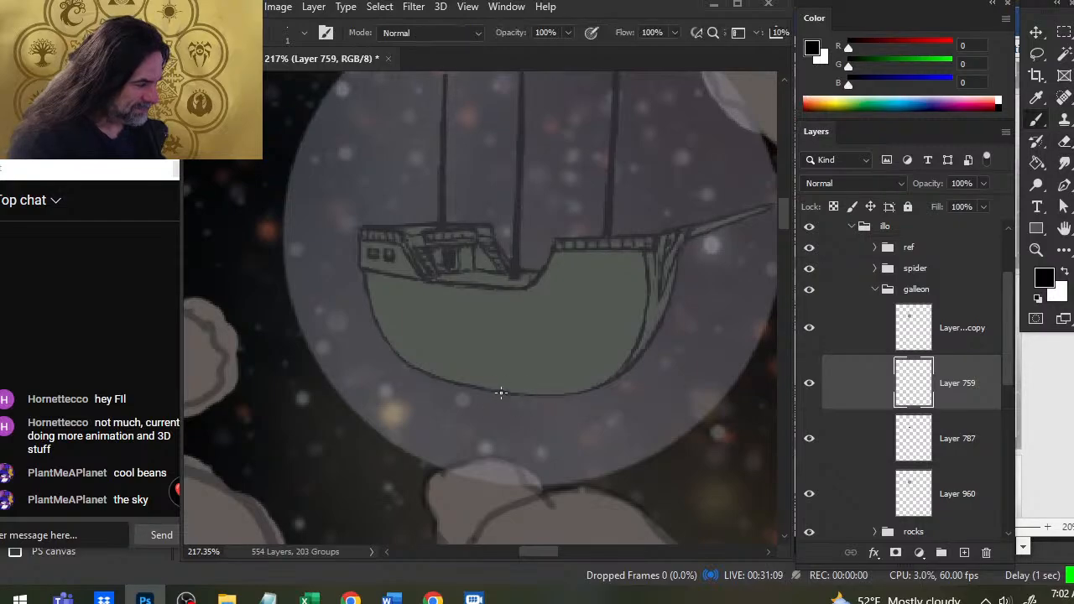
left_click_drag(504, 393, 575, 396)
key("e")
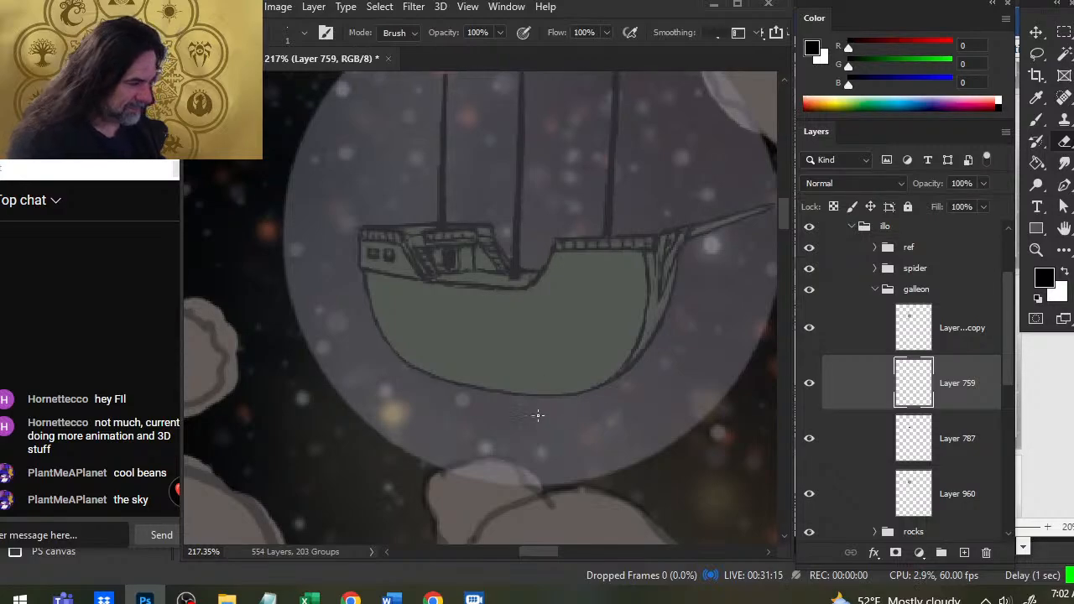
- Check the galleon's top layer copy and Layer 759 by toggling their visibility, and add a new layer directly above Layer 759
key("z")
left_click_drag(539, 411, 461, 413)
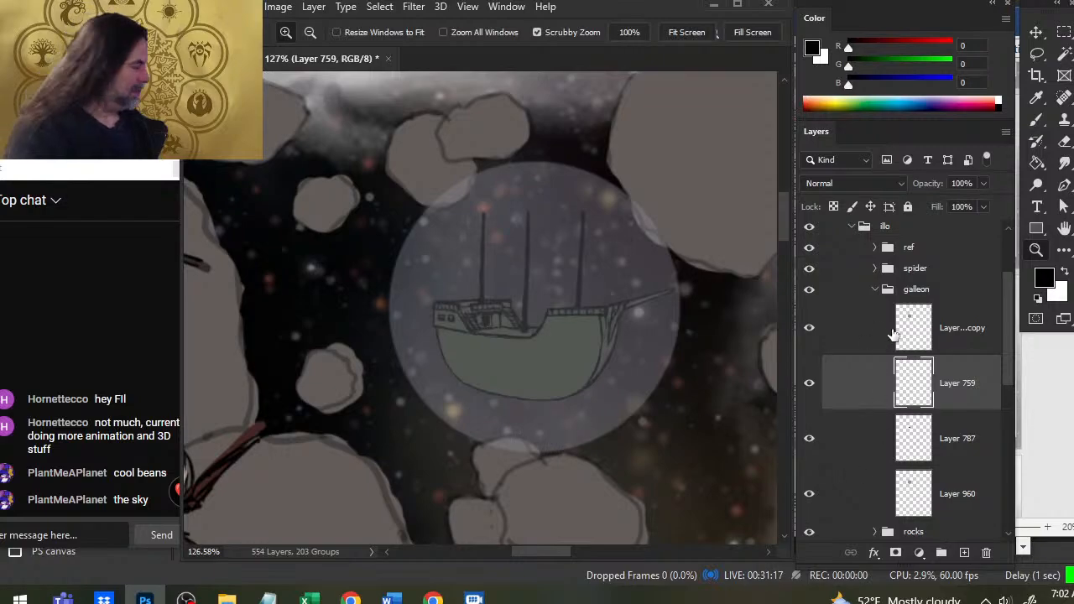
left_click(810, 330)
left_click(810, 329)
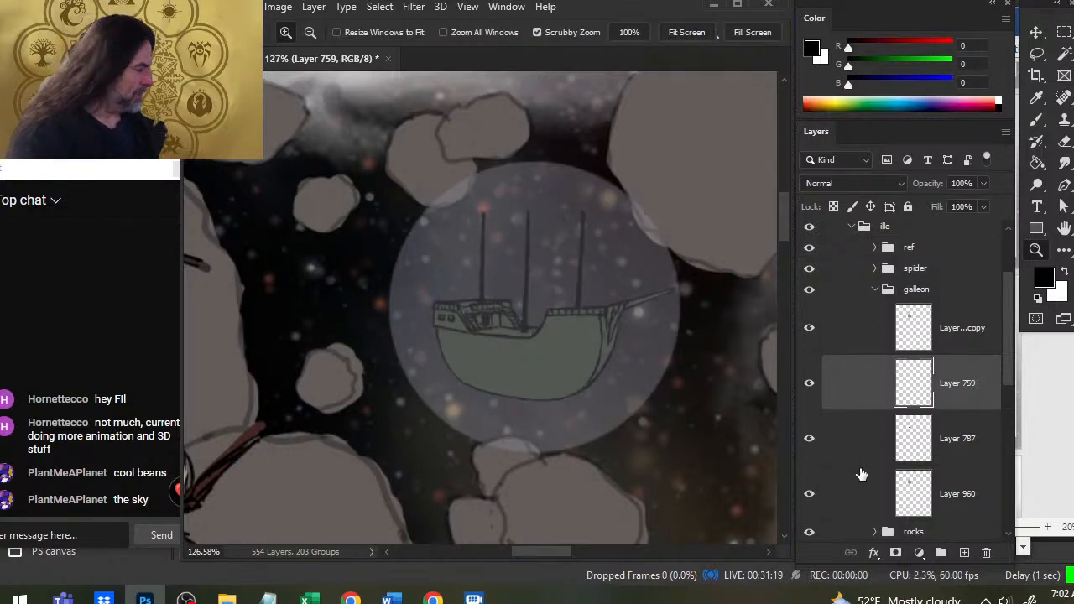
left_click(809, 382)
left_click(809, 383)
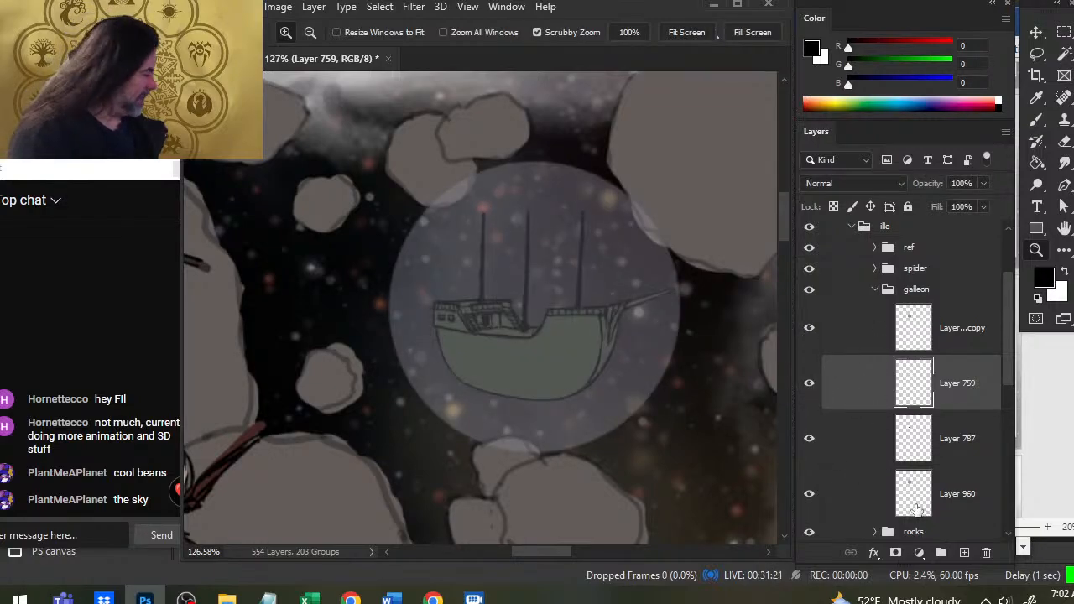
left_click(965, 554)
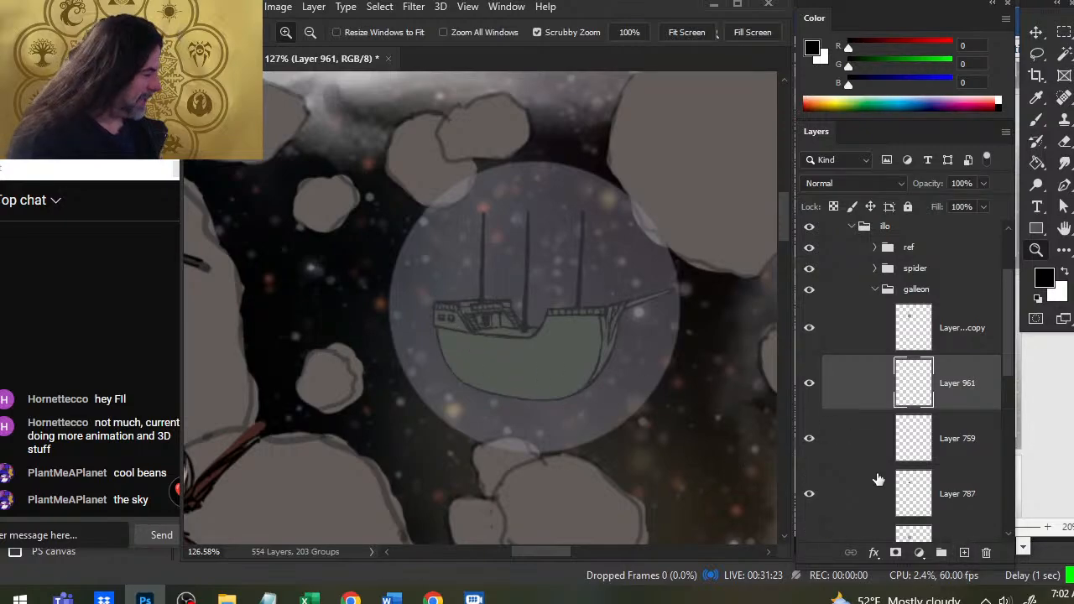
left_click_drag(473, 350, 504, 359)
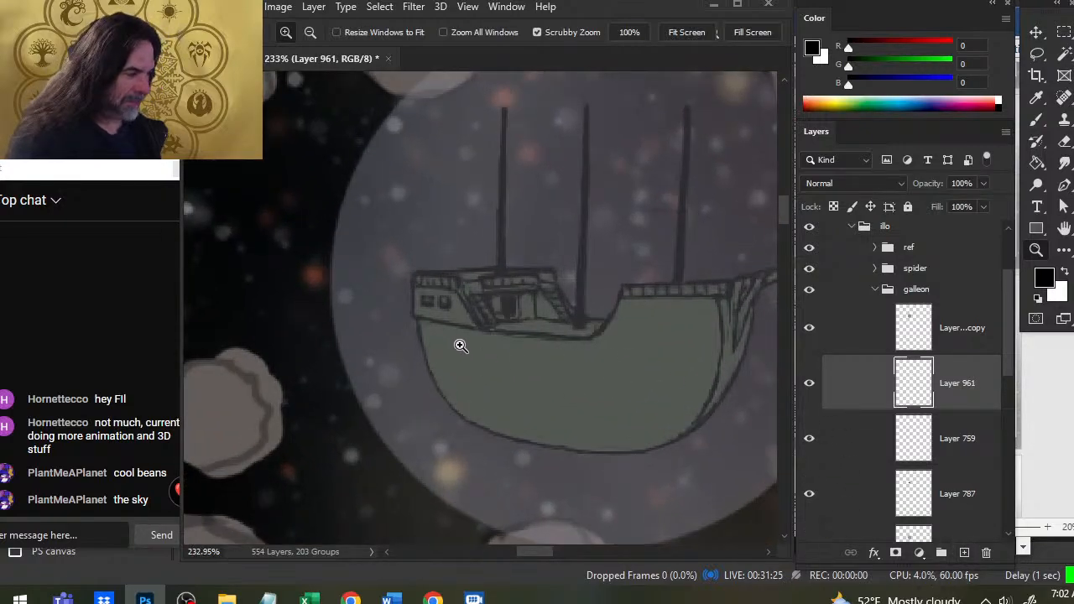
- Draw the uppermost plank line across the hull as connected straight 1 px black segments from the stern to the hull's front edge
key("b")
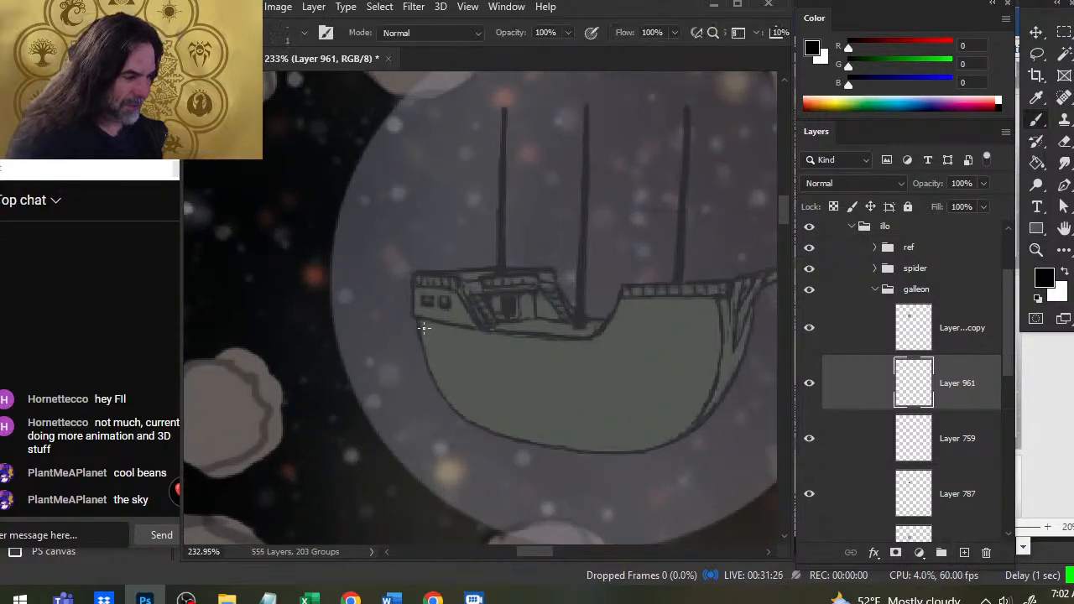
left_click(481, 345, "shift")
left_click(554, 355, "shift")
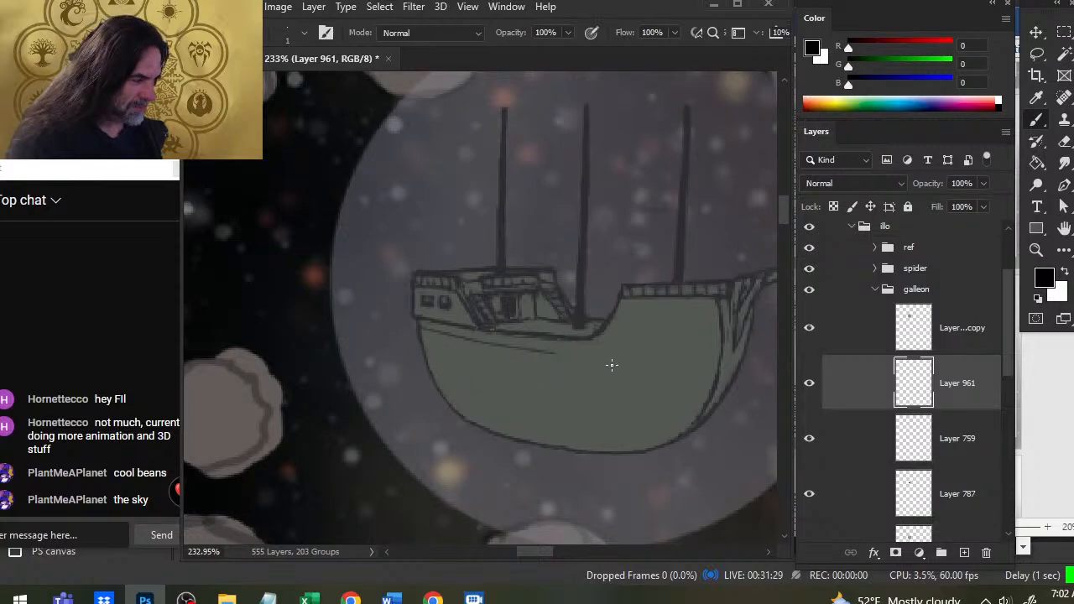
left_click(615, 354, "shift")
left_click(660, 356, "shift")
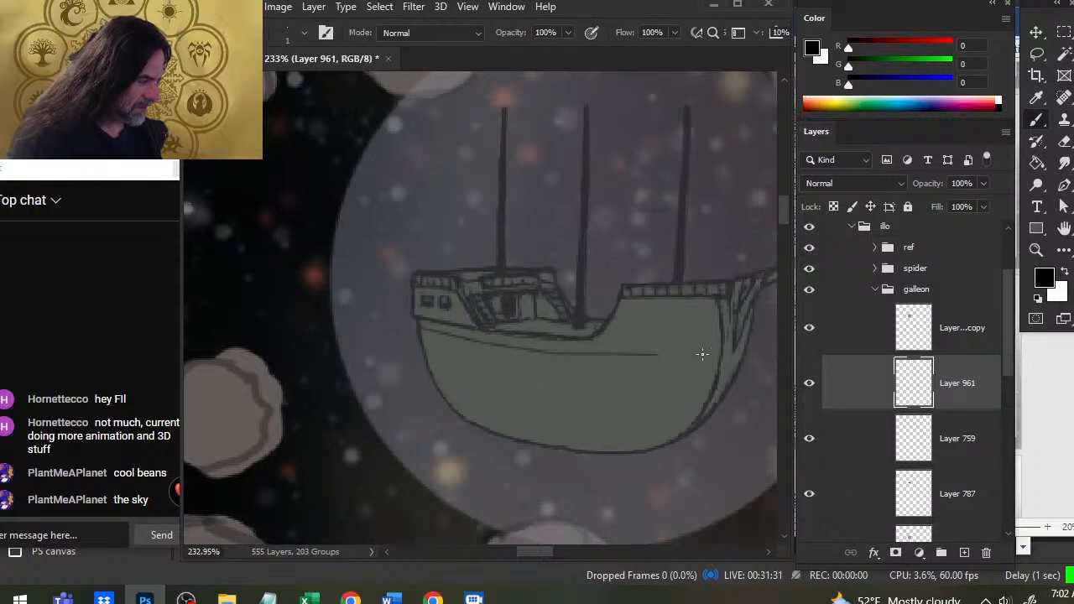
left_click(719, 352, "shift")
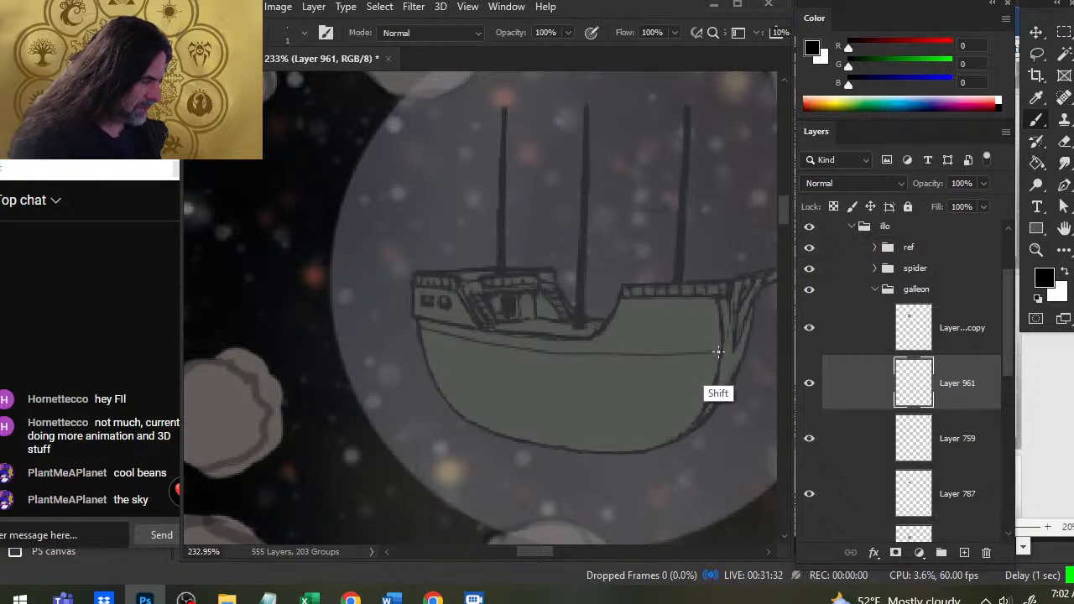
- Draw a second plank line below the first, in connected 1 px segments following its curve from stern to bow
left_click(422, 343)
left_click(452, 350, "shift")
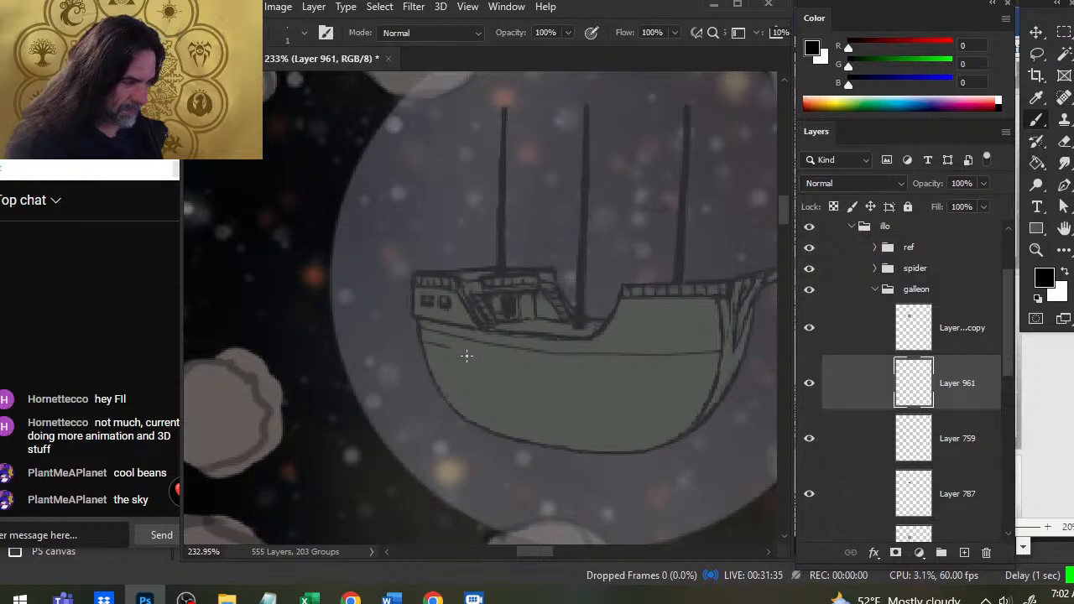
left_click(474, 355, "shift")
left_click(521, 362, "shift")
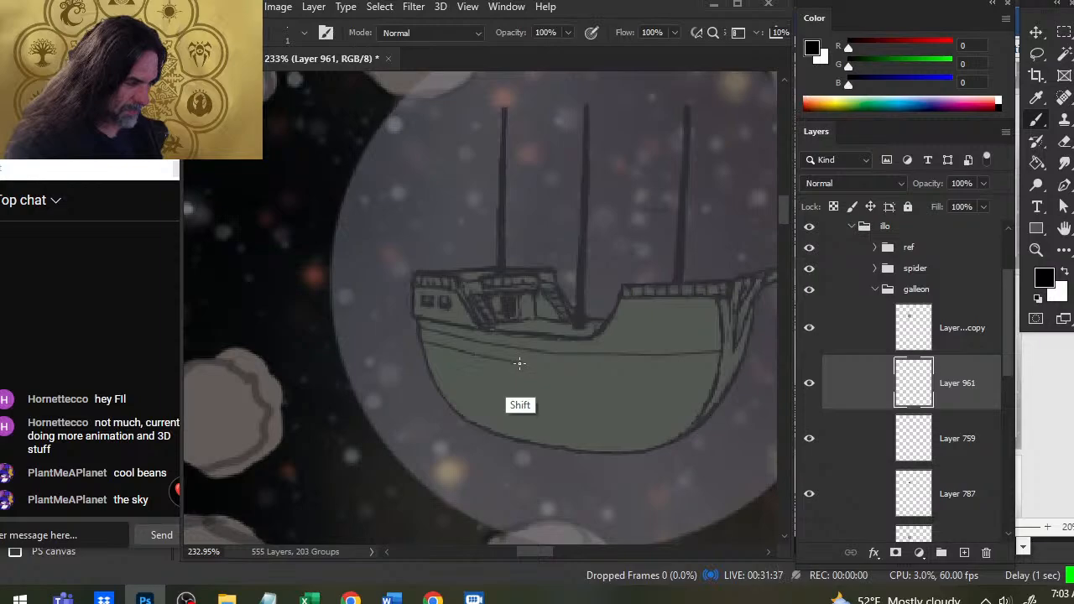
left_click(574, 368, "shift")
left_click(609, 372, "shift")
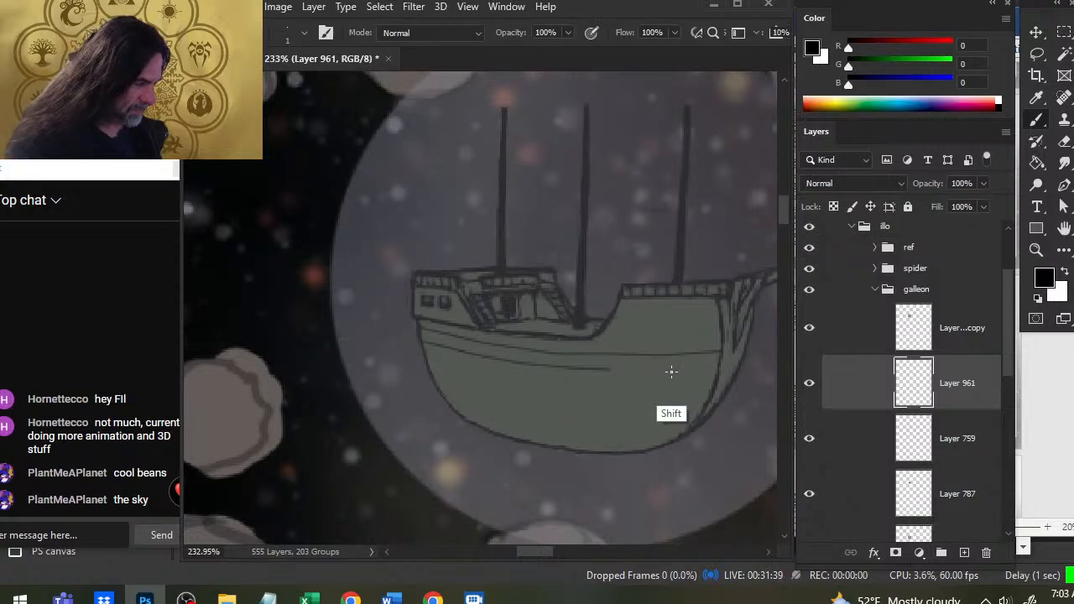
left_click(669, 371, "shift")
left_click(721, 369, "shift")
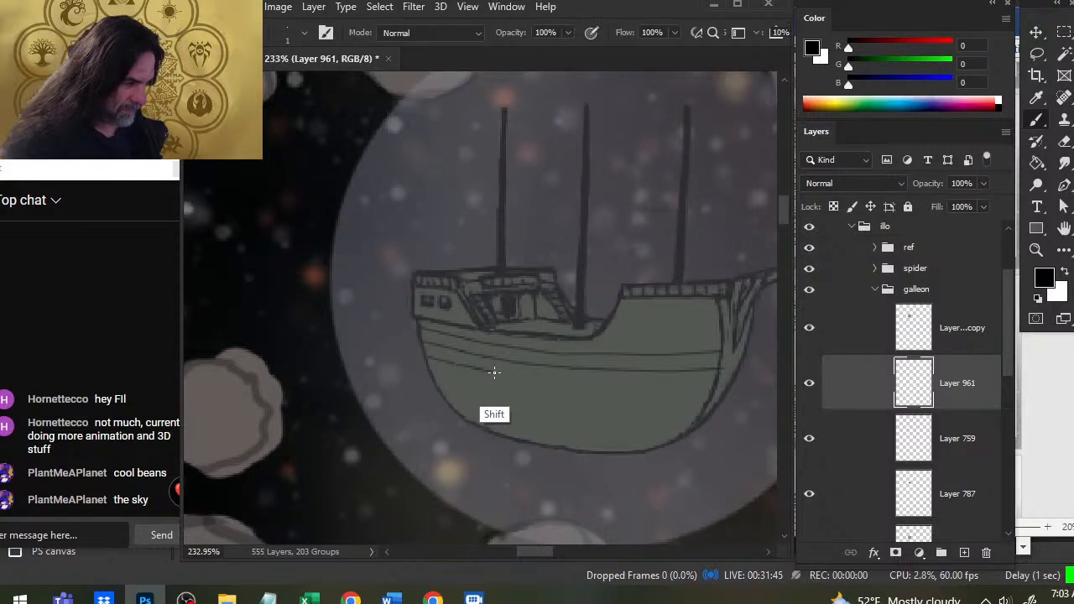
- Draw a third plank line below the second across the hull, and trim the plank ends at the hull's front edge with the eraser
left_click(595, 386, "shift")
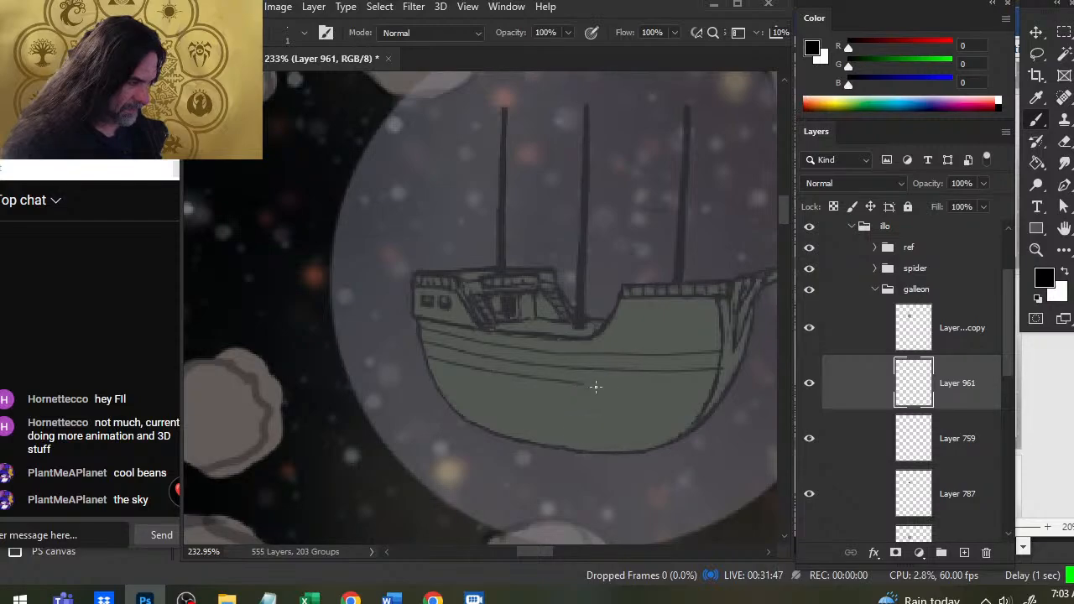
left_click(628, 387, "shift")
left_click(669, 387, "shift")
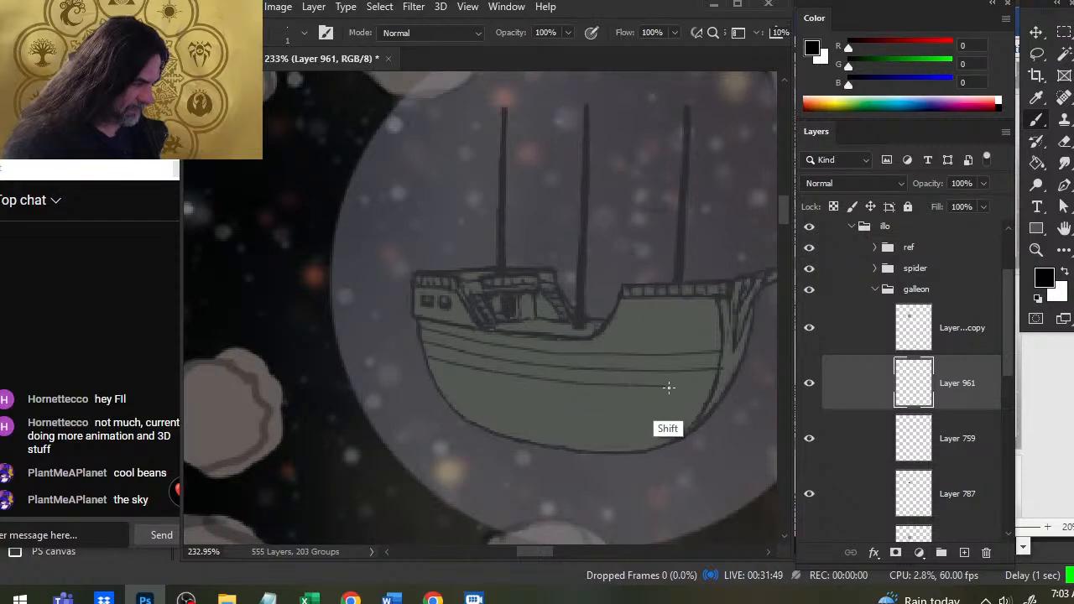
left_click(711, 384, "shift")
key("e")
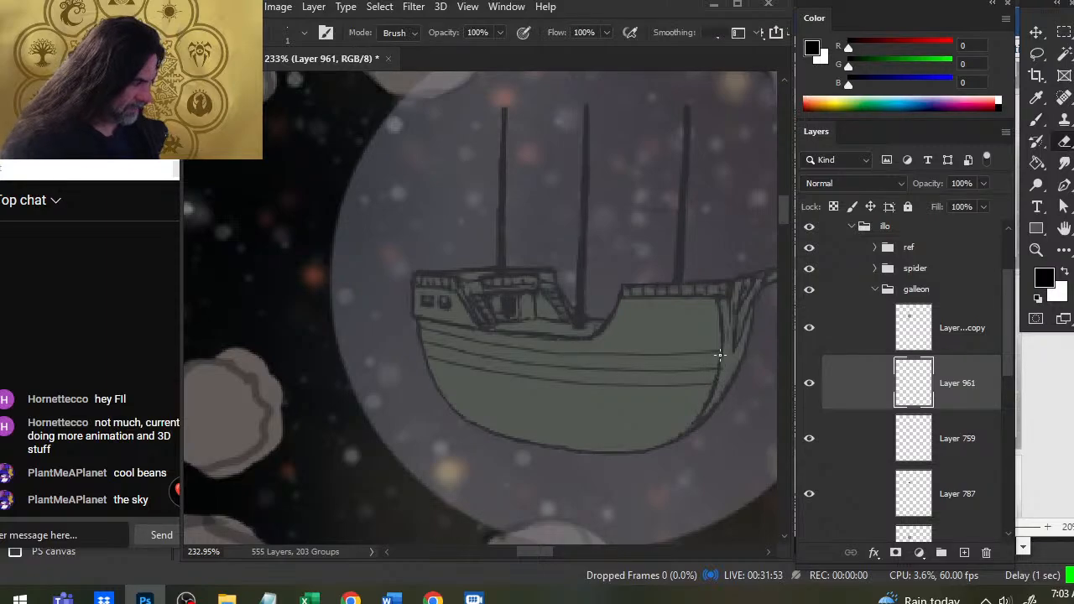
- Draw a fourth plank line across the lower hull with connected 1 px black brush segments, parallel to the planks above
left_click_drag(580, 461, 432, 333)
key("b")
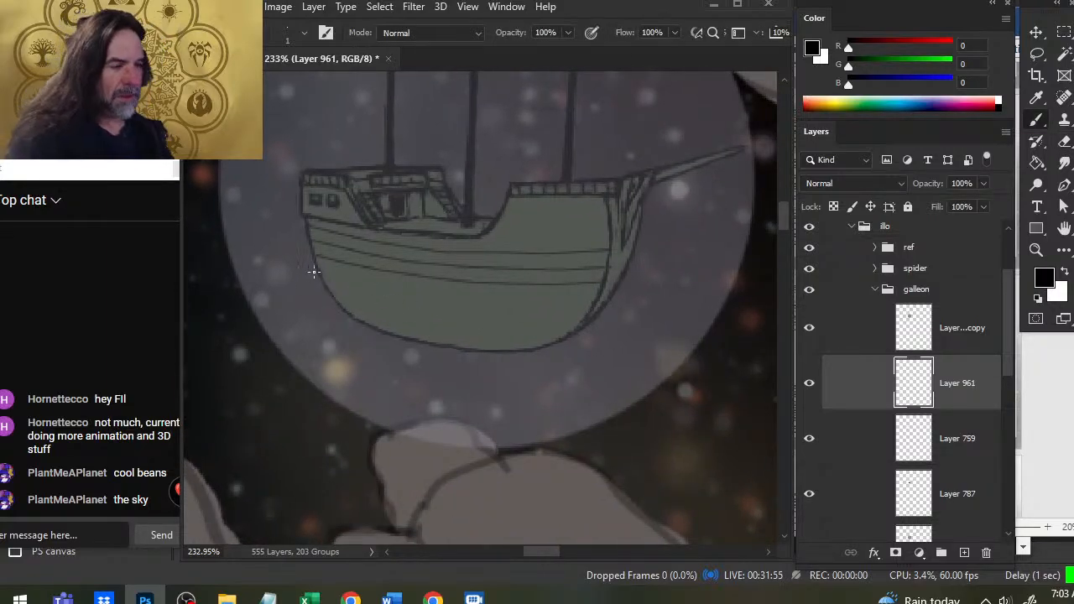
left_click(369, 282, "shift")
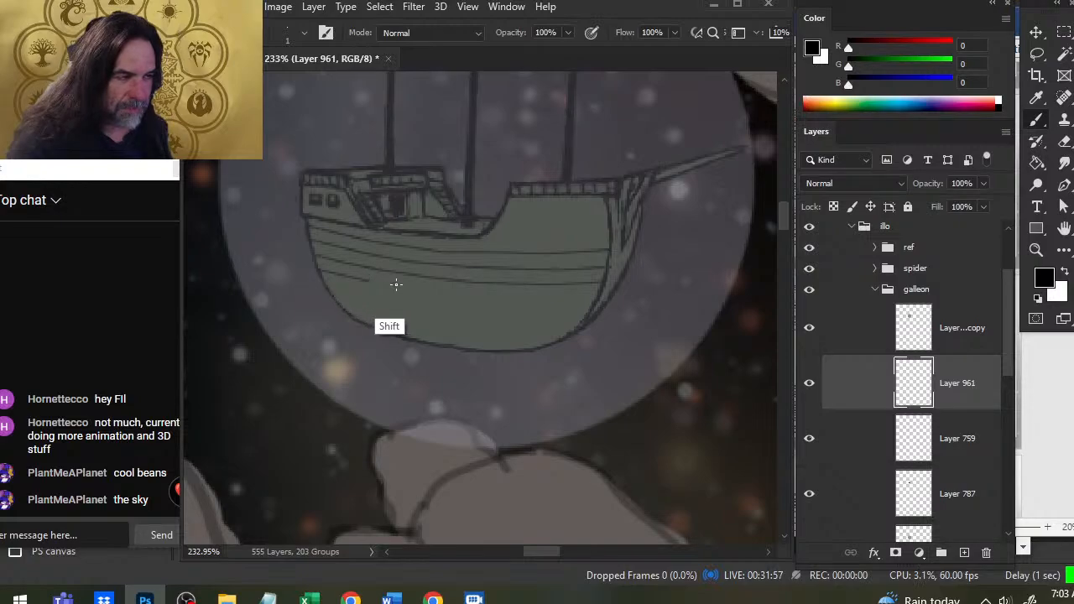
left_click(435, 292, "shift")
left_click(487, 295, "shift")
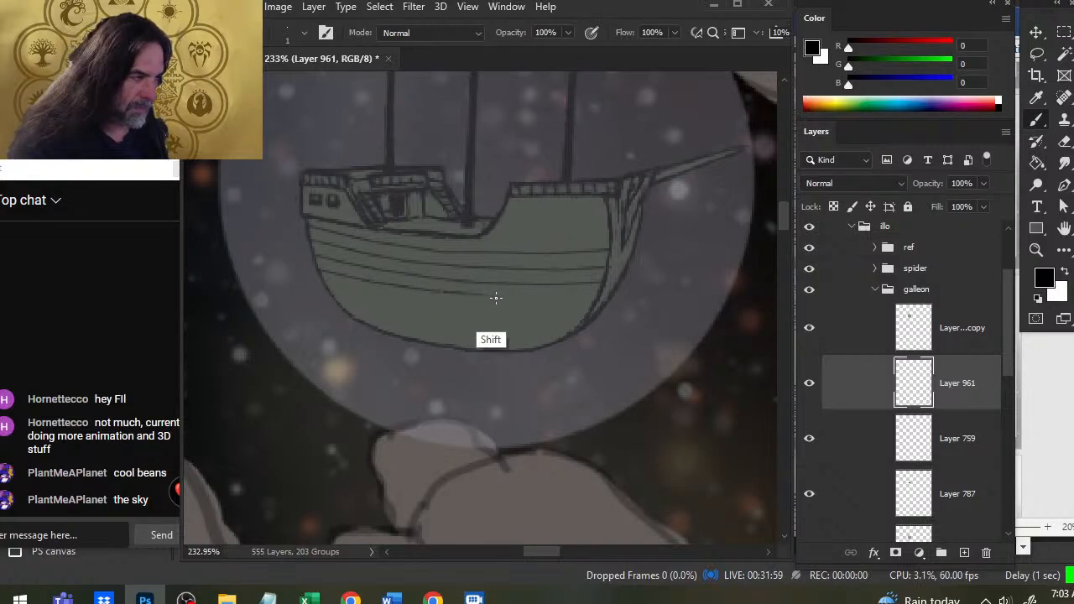
left_click(551, 297, "shift")
left_click(597, 295, "shift")
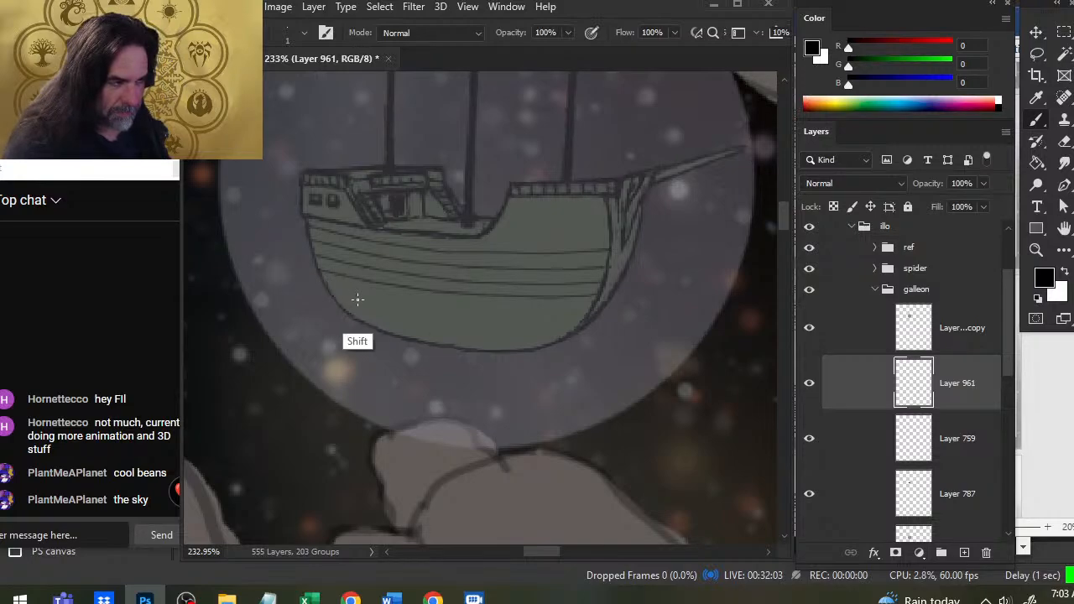
- Draw a fifth plank line near the hull's bottom, in connected segments curving up to the front edge
left_click(469, 310, "shift")
left_click(520, 314, "shift")
left_click(565, 313, "shift")
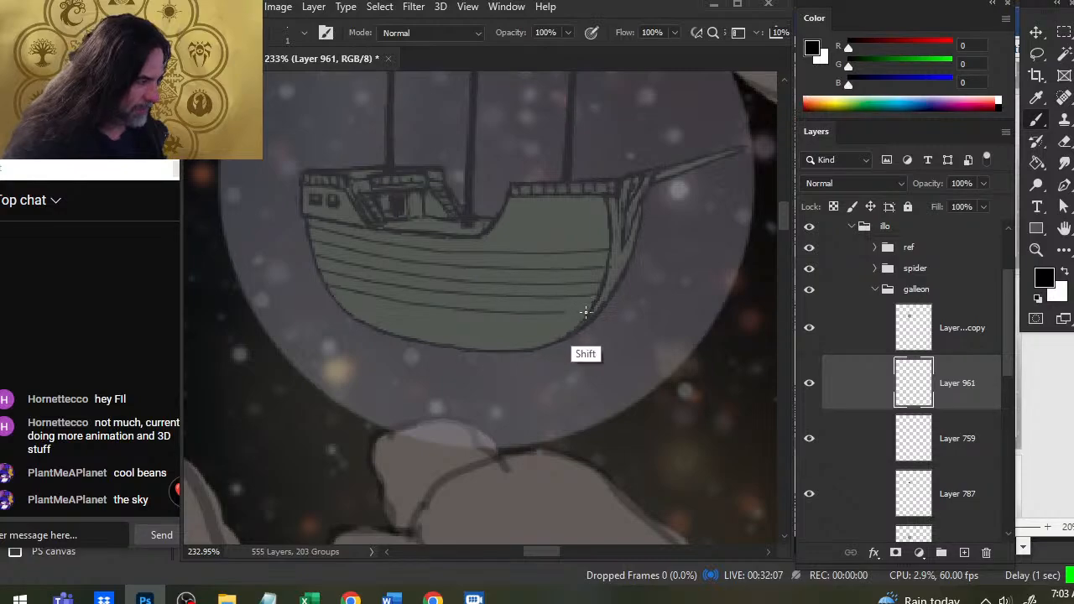
left_click(589, 311, "shift")
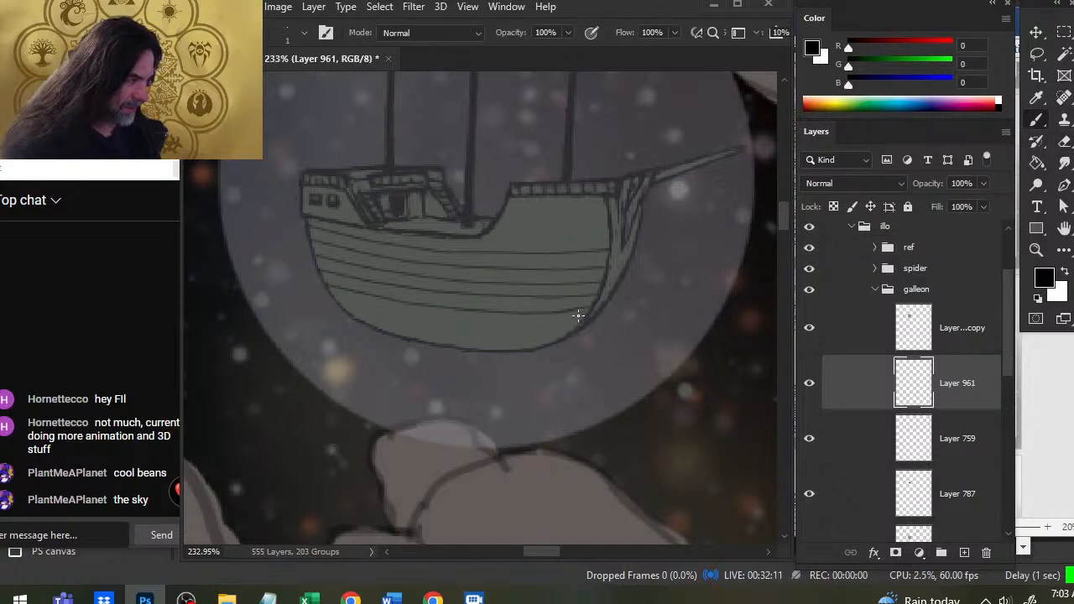
- Trim and redraw the front end of the fifth plank line so it meets the hull's front edge
key("e")
key("b")
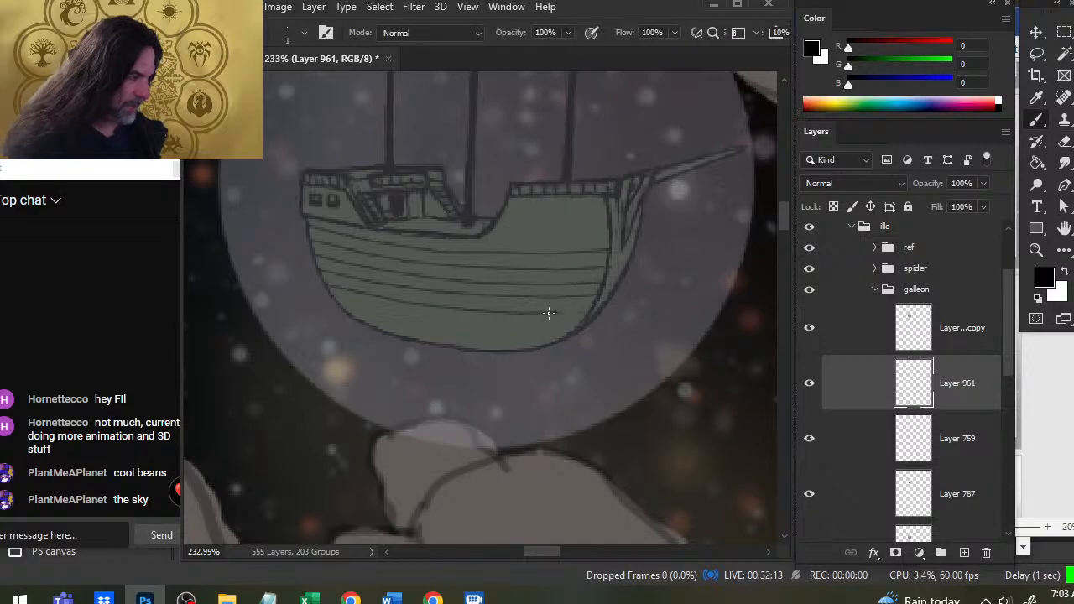
key("e")
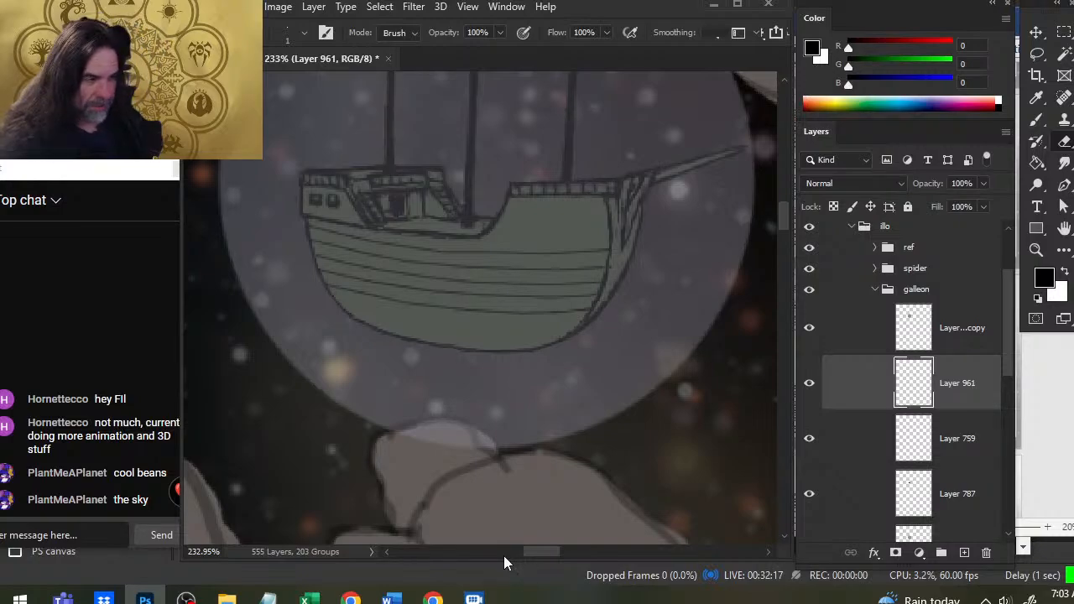
- Draw two more plank lines across the lowest part of the hull, in connected 1 px black brush segments following its curve
key("b")
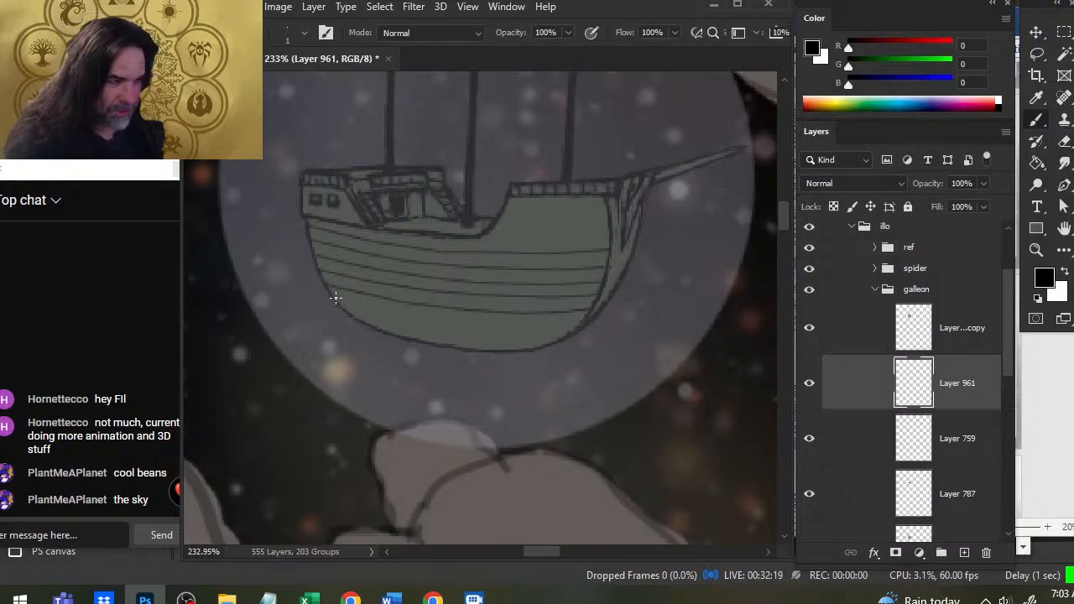
left_click(431, 322, "shift")
left_click(475, 327, "shift")
left_click(524, 330, "shift")
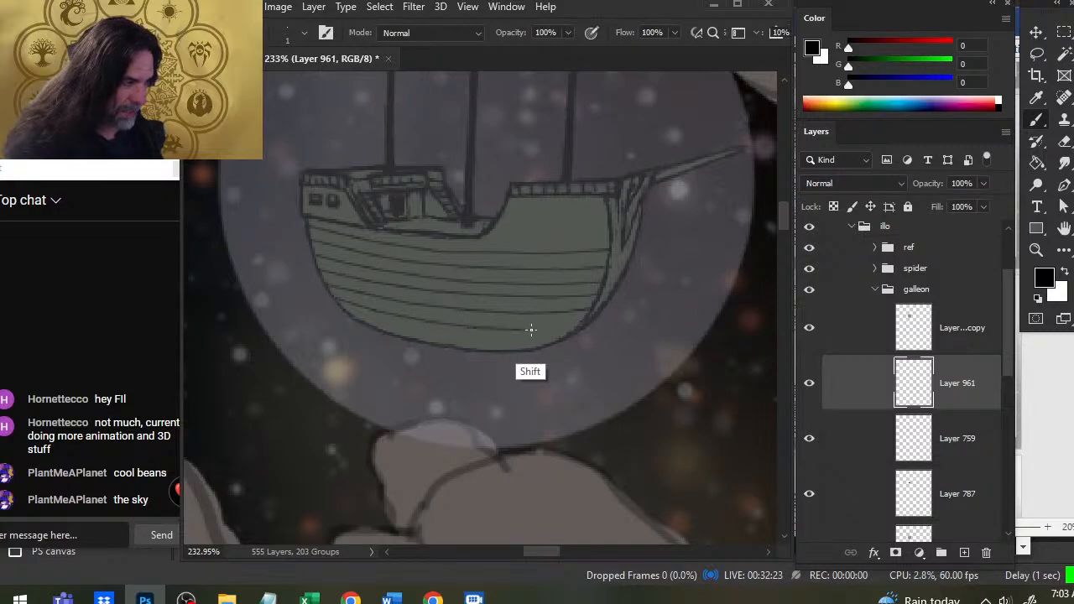
left_click(567, 327, "shift")
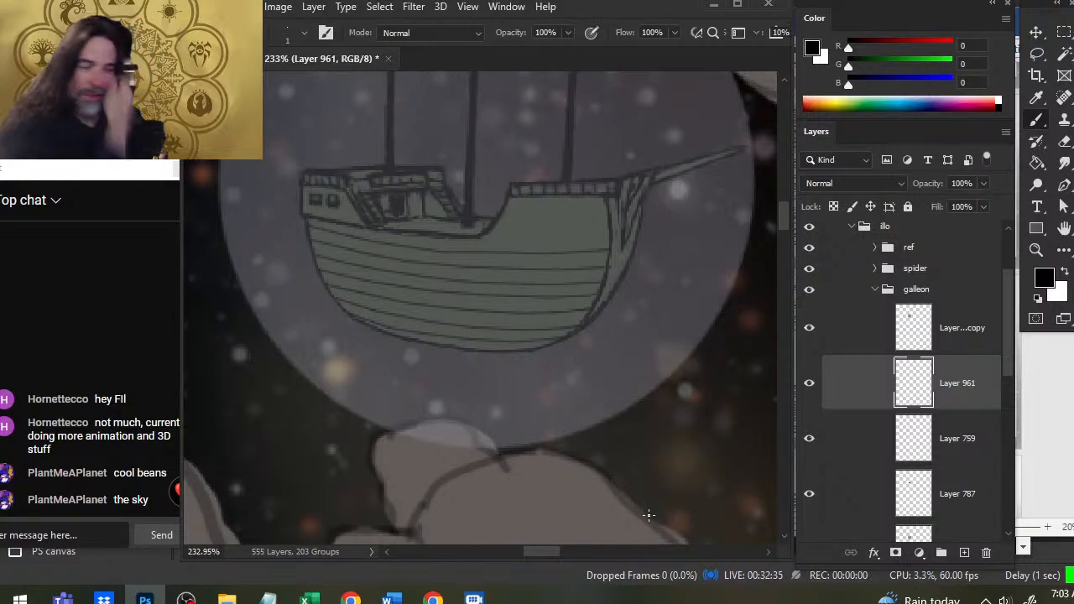
- Clean up the stern ends of the lowest plank lines along the hull's bottom edge, alternating eraser and 1 px brush strokes
key("e")
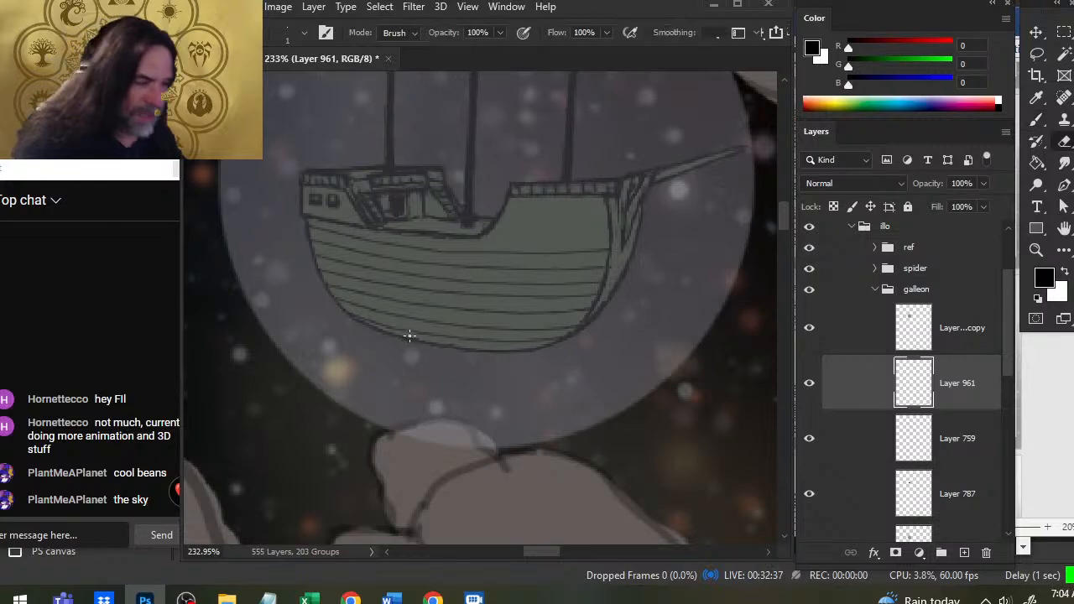
key("b")
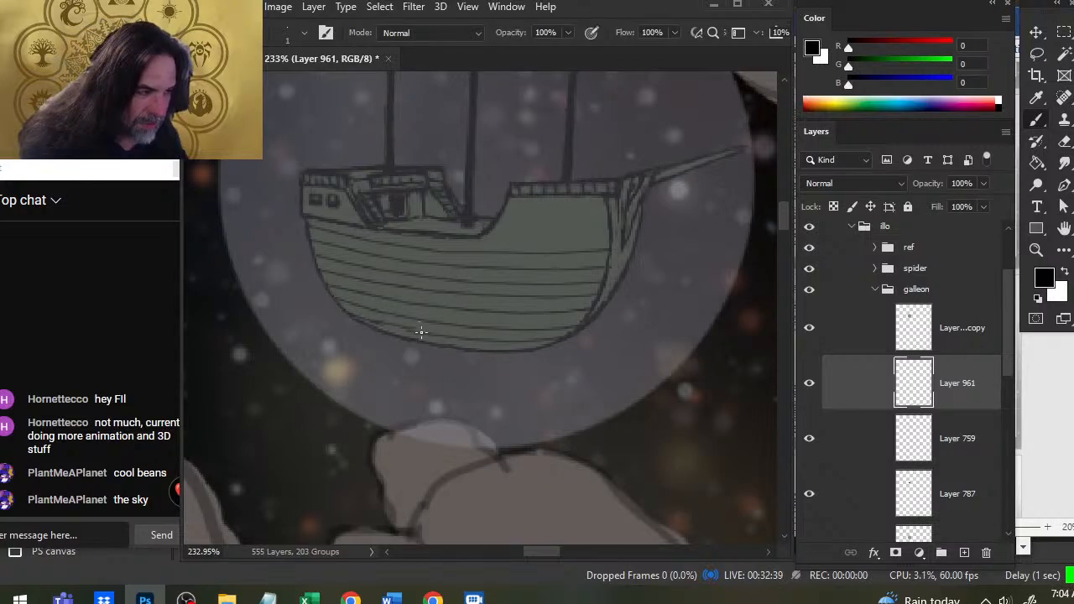
key("e")
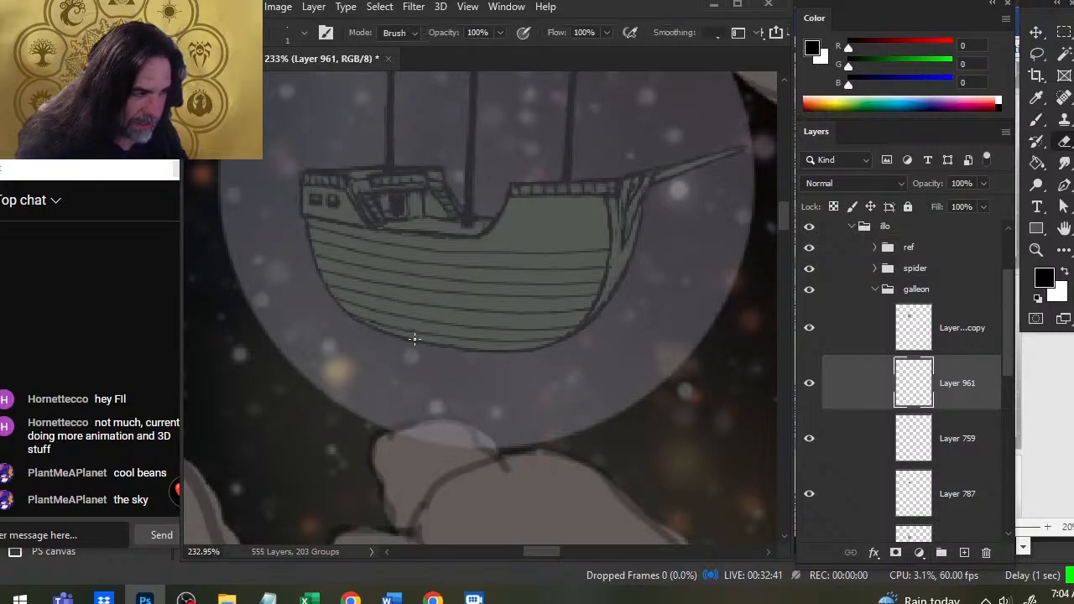
key("b")
left_click_drag(354, 315, 375, 324)
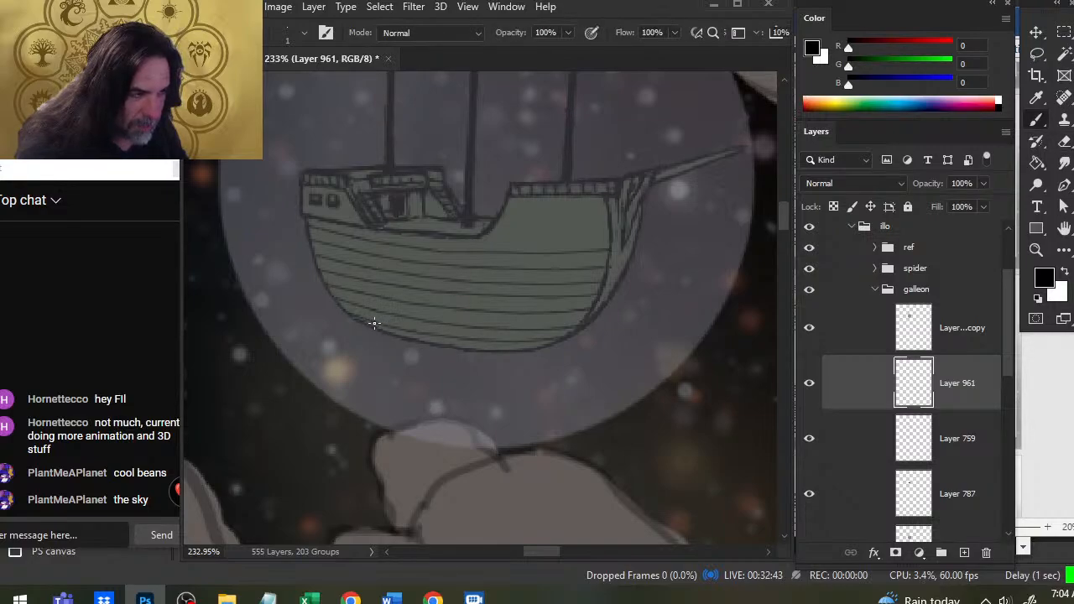
key("e")
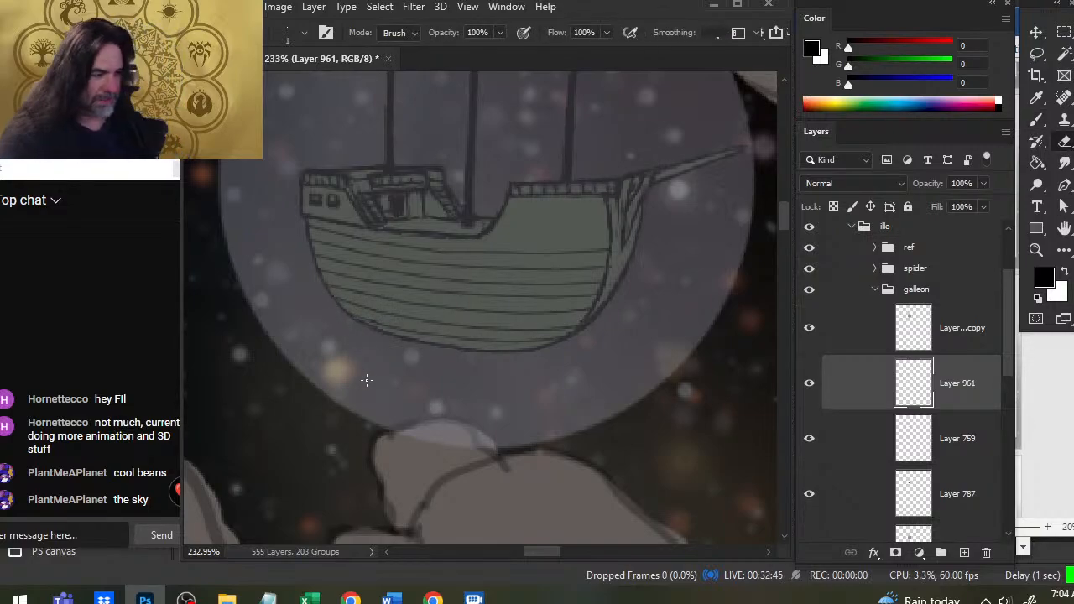
key("b")
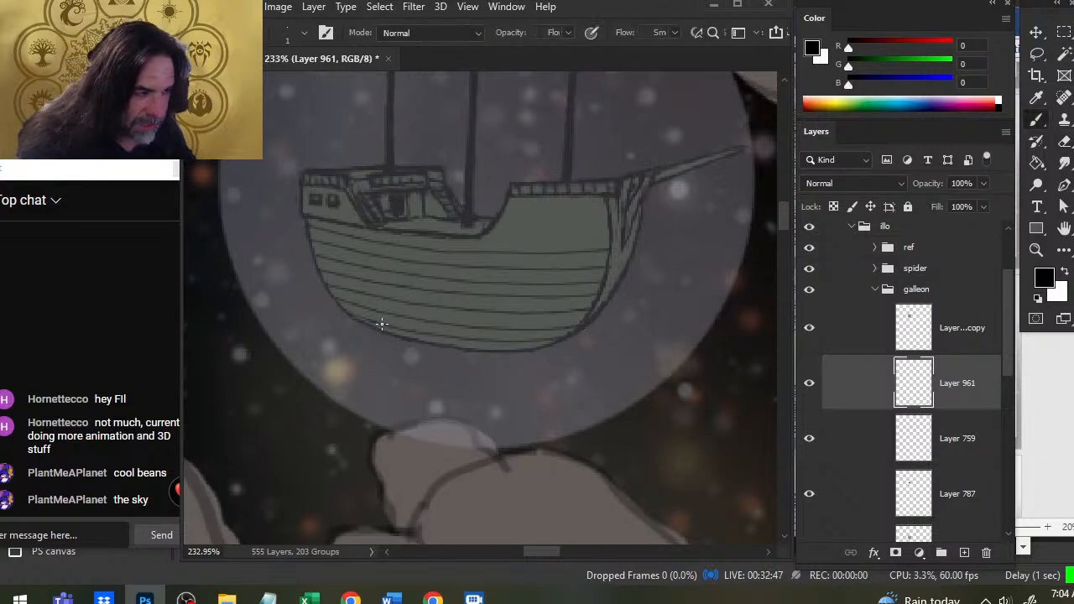
left_click_drag(378, 319, 349, 317)
key("e")
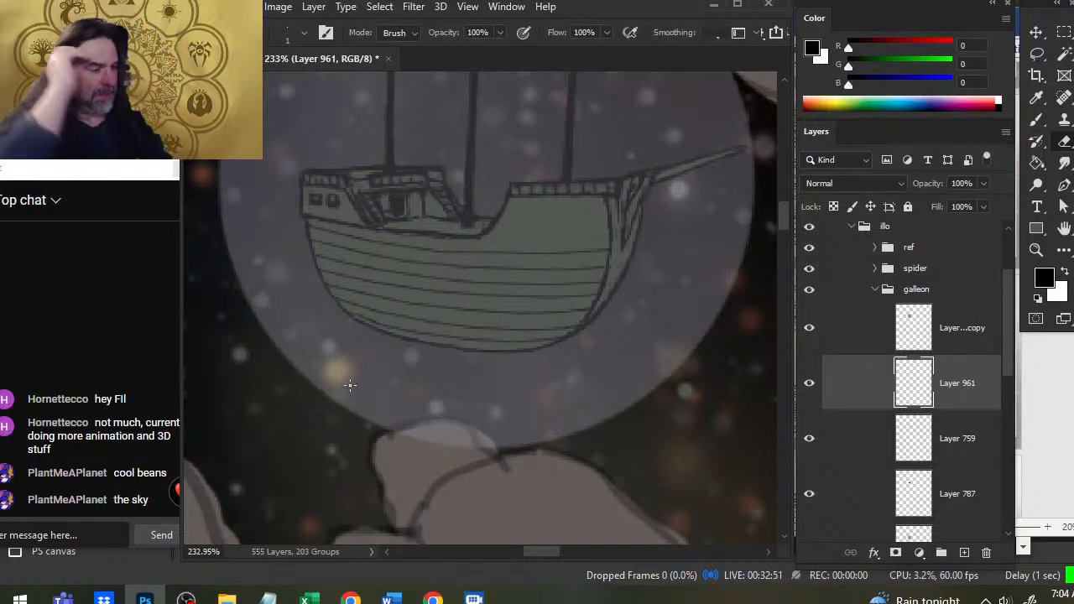
- Draw three plank lines across the raised forward hull, below the railing, with connected 1 px brush segments
key("b")
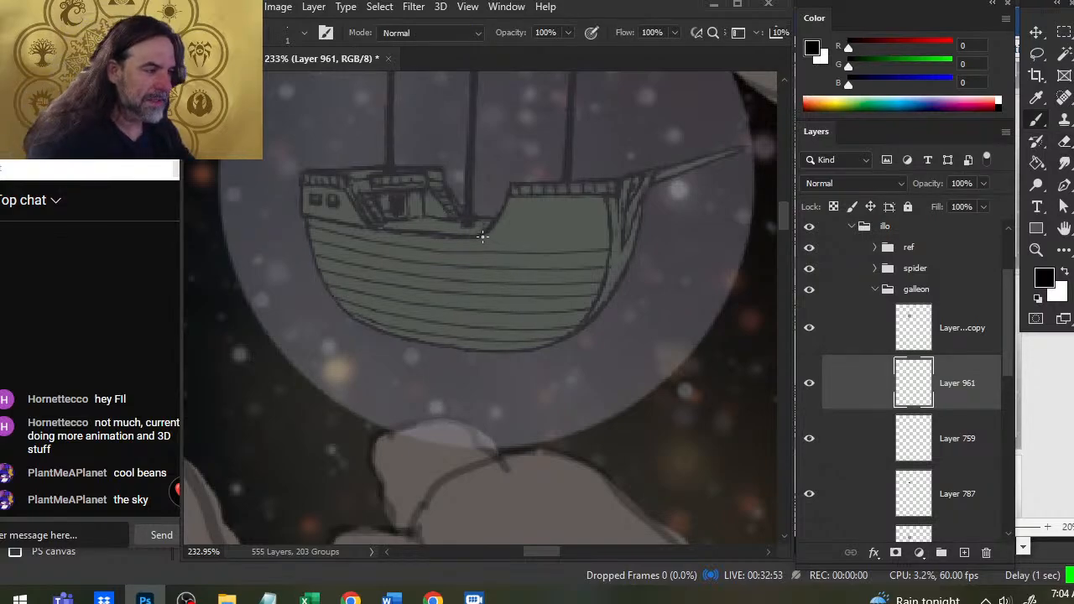
left_click(523, 237, "shift")
left_click(557, 238, "shift")
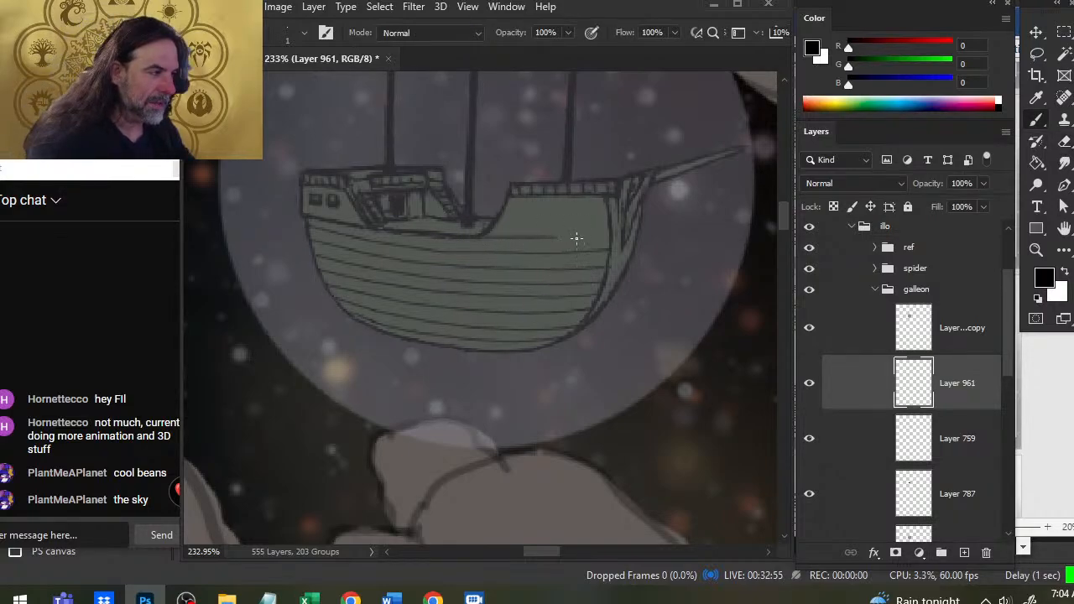
left_click(603, 237, "shift")
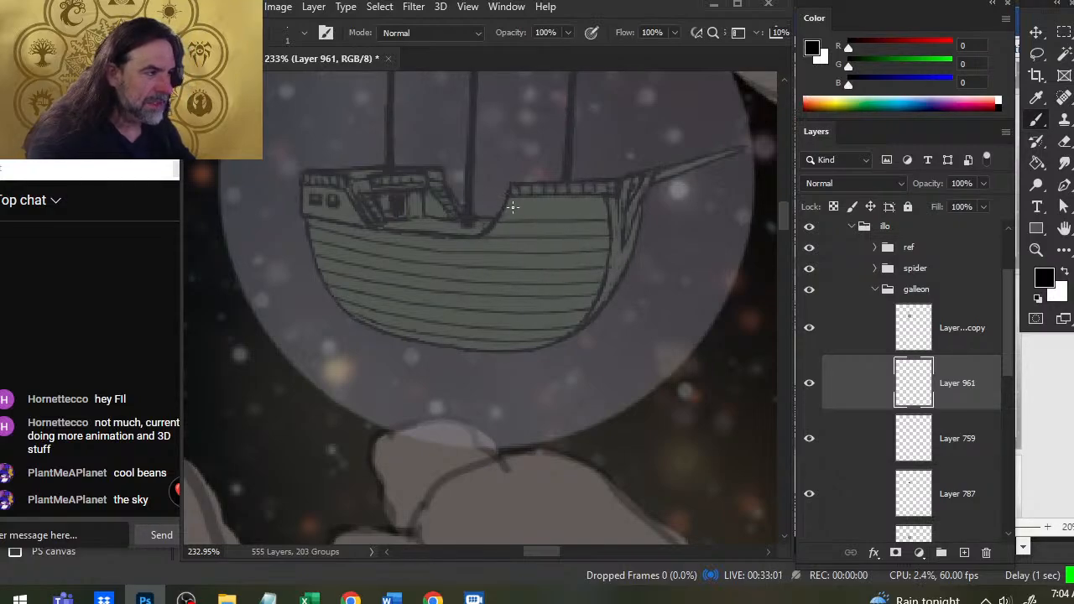
mouse_move(509, 205)
left_mouse_down()
mouse_move(608, 206)
mouse_move(631, 256)
left_mouse_up()
key("e")
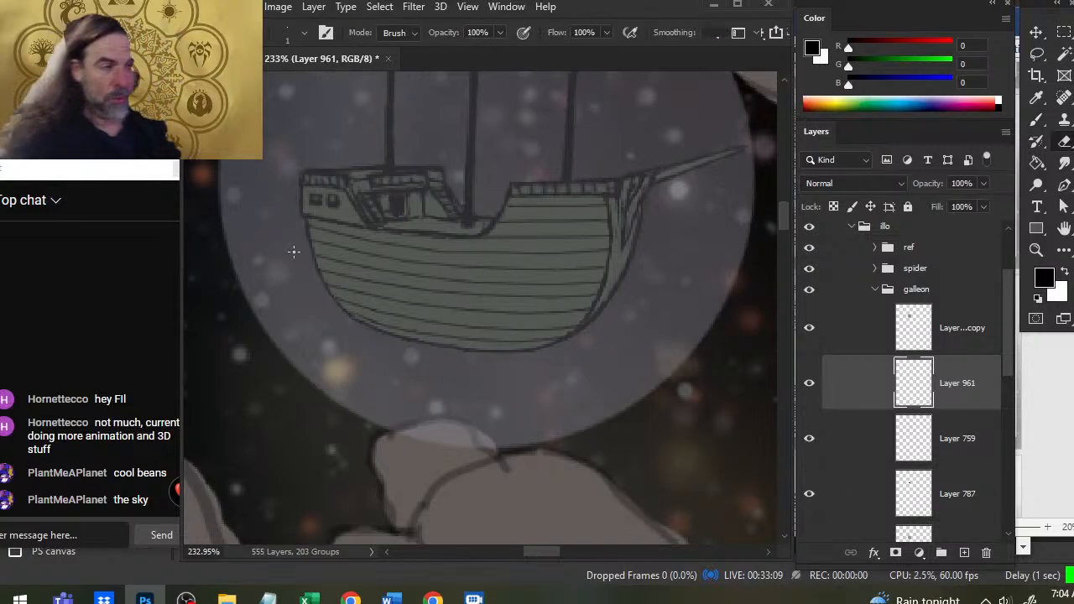
- Draw a straight 1 px plank line across the stern cabin wall, below its windows
key("b")
key("shift")
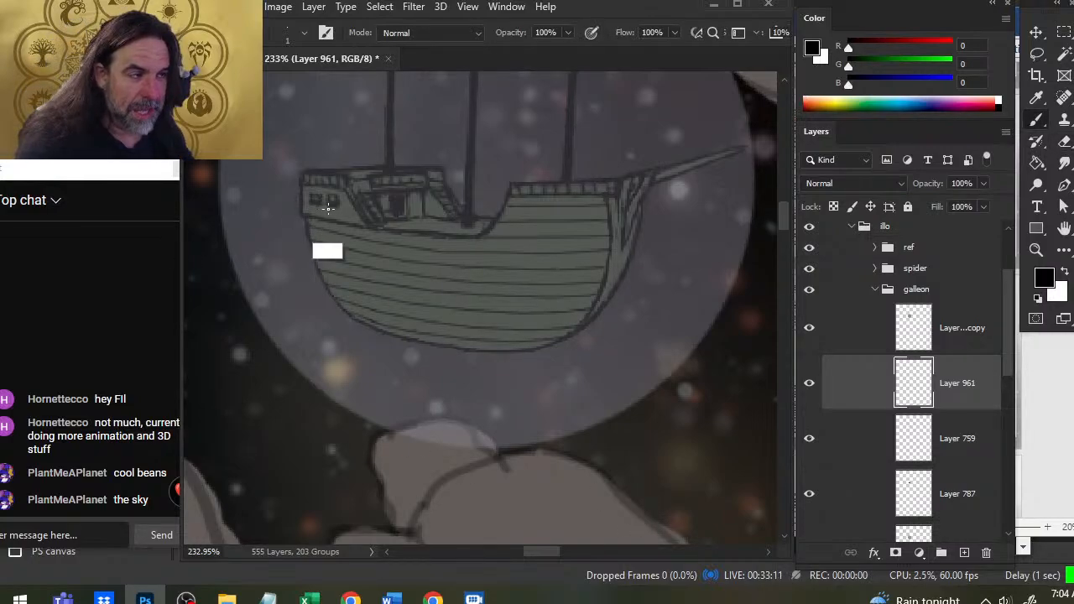
left_click(366, 223, "shift")
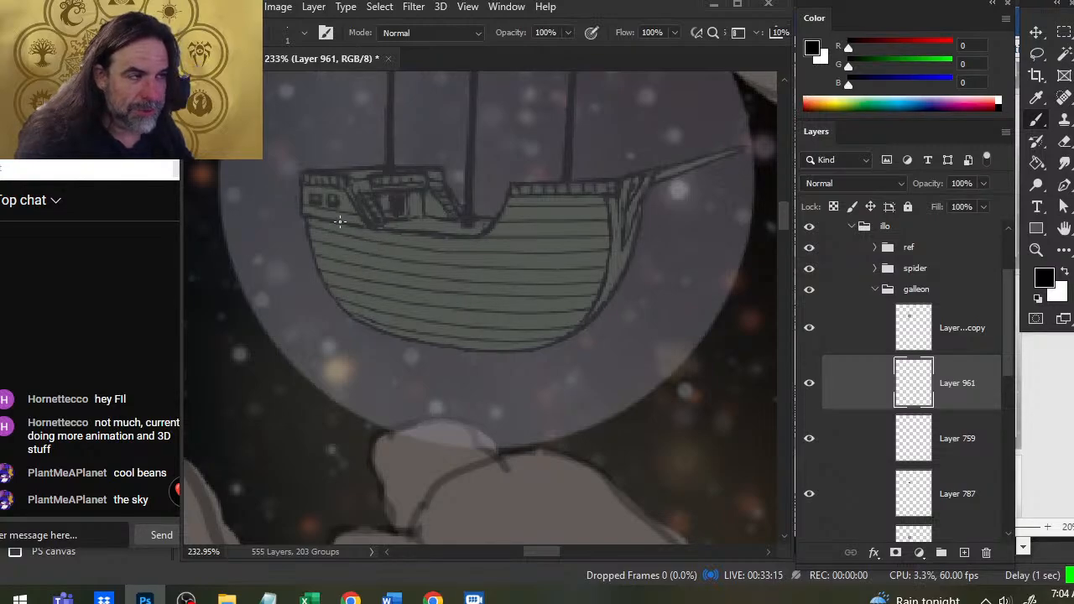
- Lasso the stern cabin's plank line and skew it vertically by about -3.07°, raising its forward end, then deselect it
key("l")
mouse_move(353, 217)
left_mouse_down()
mouse_move(295, 195)
mouse_move(352, 217)
left_mouse_up()
right_click(287, 159)
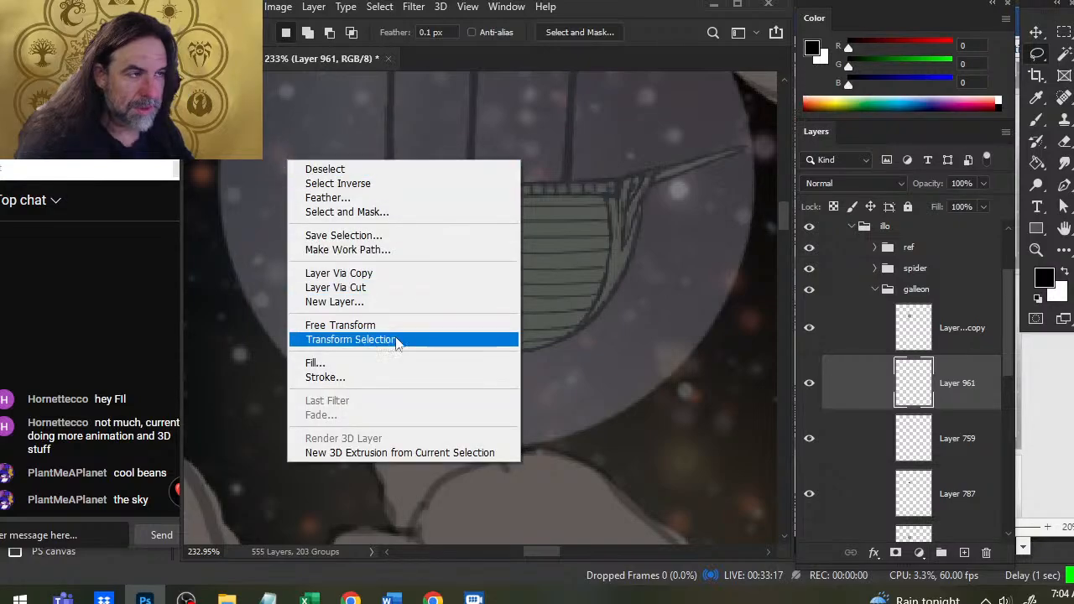
left_click(352, 325)
right_click(335, 245)
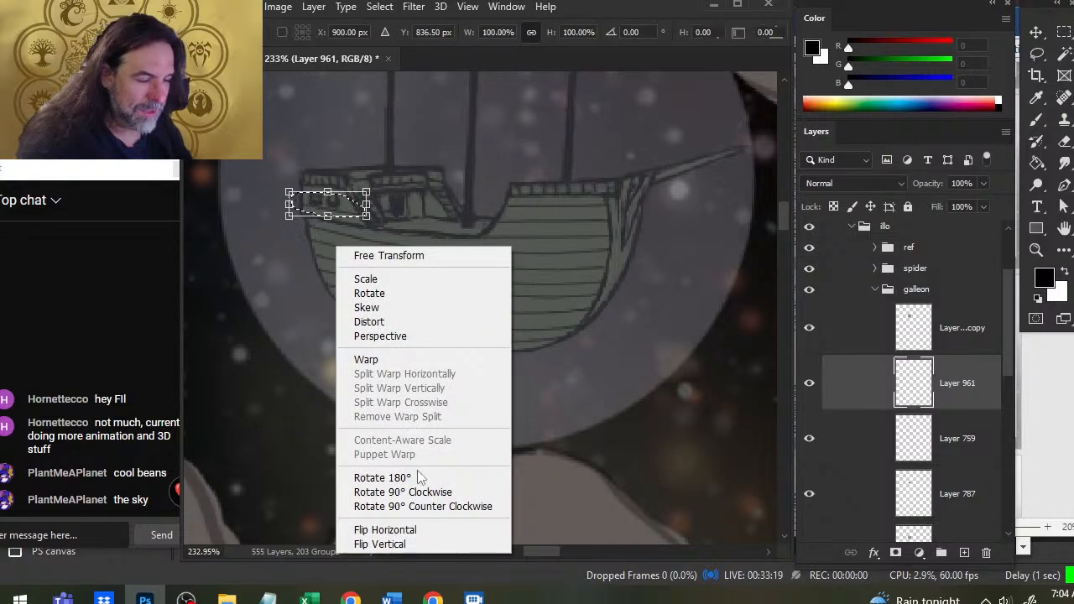
left_click(408, 308)
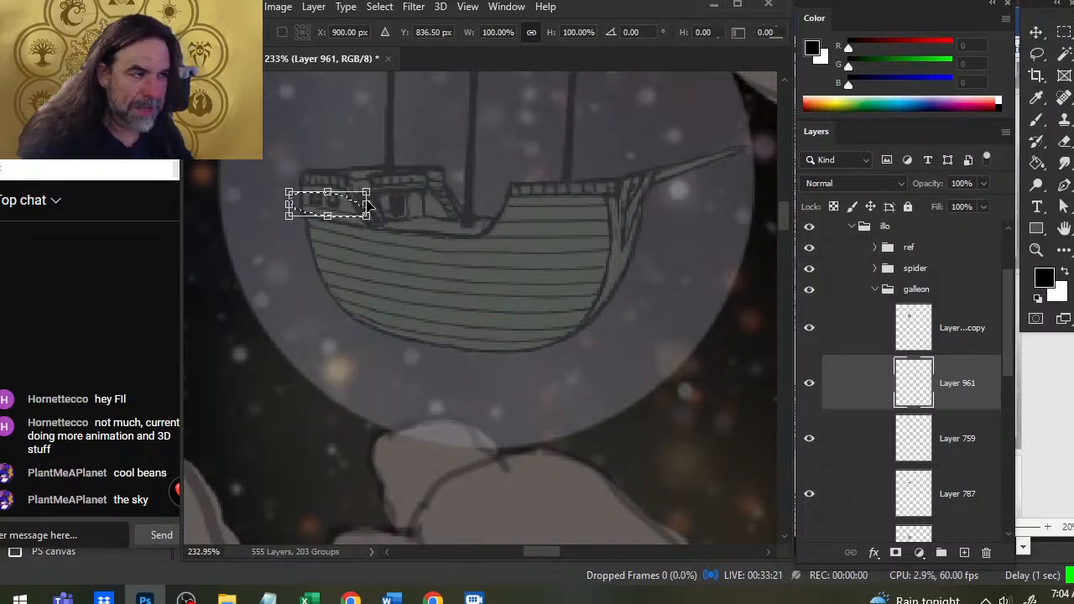
mouse_move(369, 204)
left_mouse_down()
mouse_move(367, 186)
mouse_move(370, 203)
left_mouse_up()
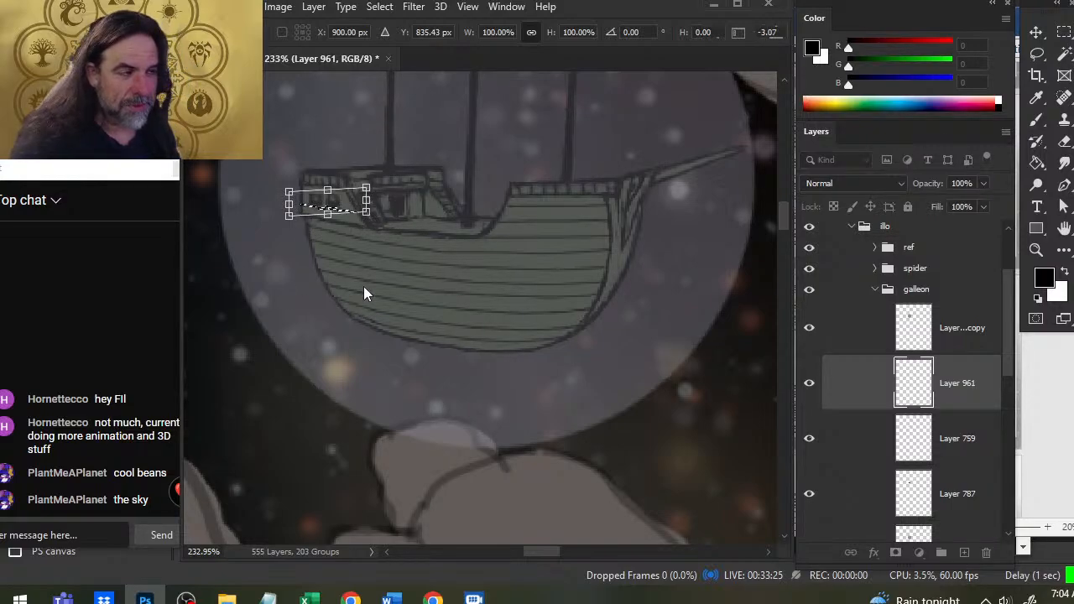
key("Return")
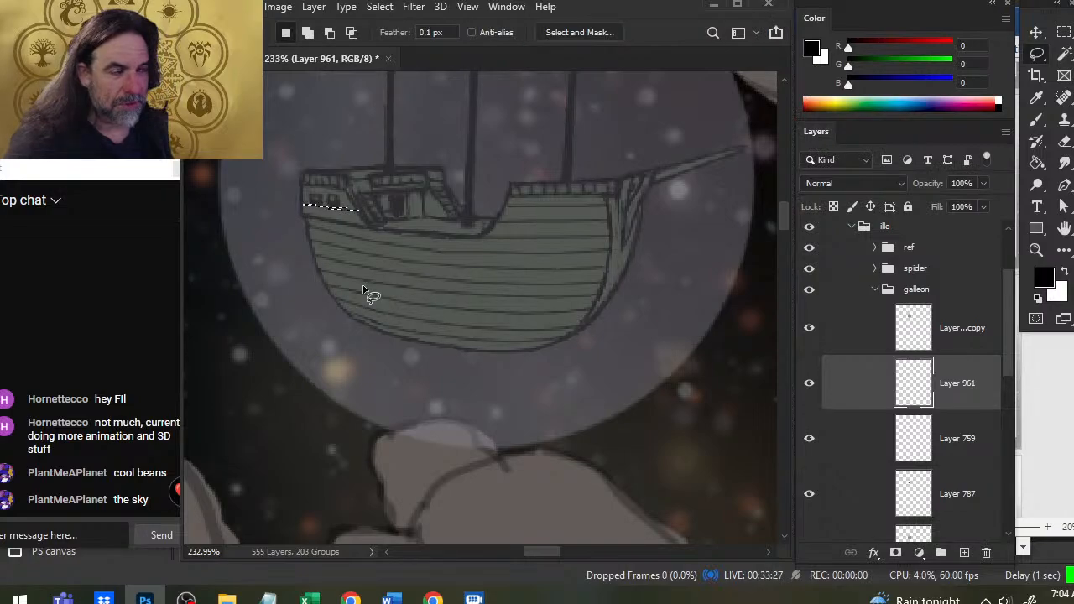
key("ctrl+d")
- Move the stern cabin's plank line slightly down and touch up the wall around the windows with the brush and eraser
key("b")
key("l")
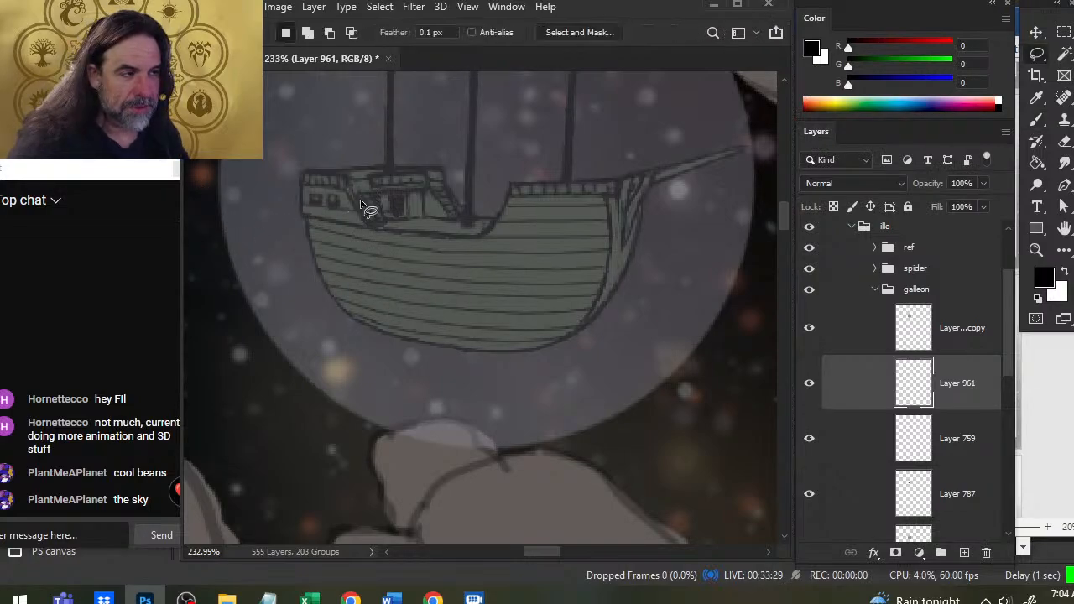
left_click_drag(366, 208, 338, 211)
key("v")
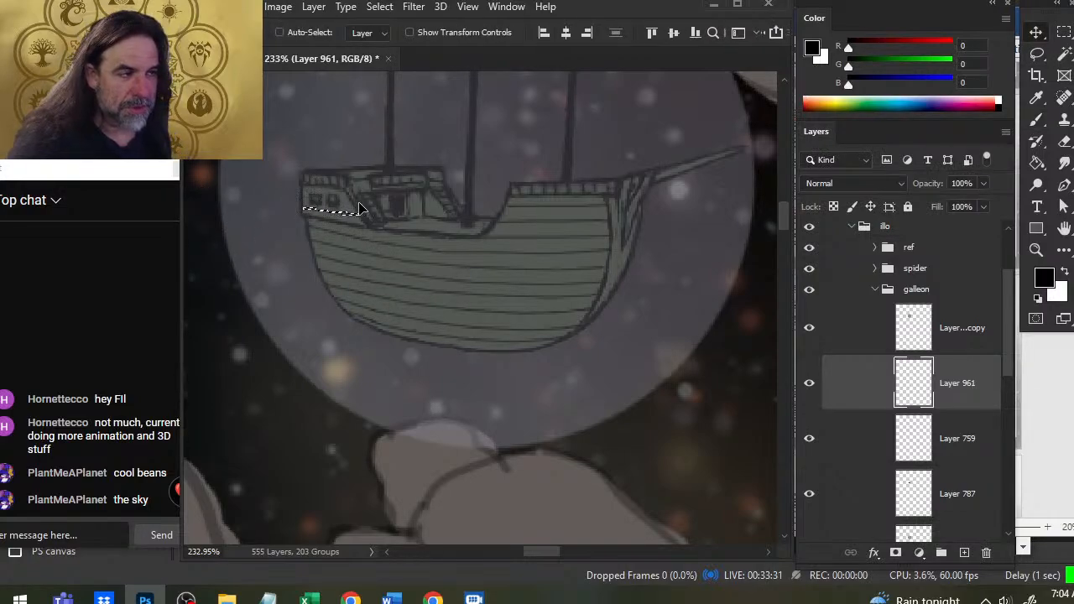
key("ctrl+d")
key("b")
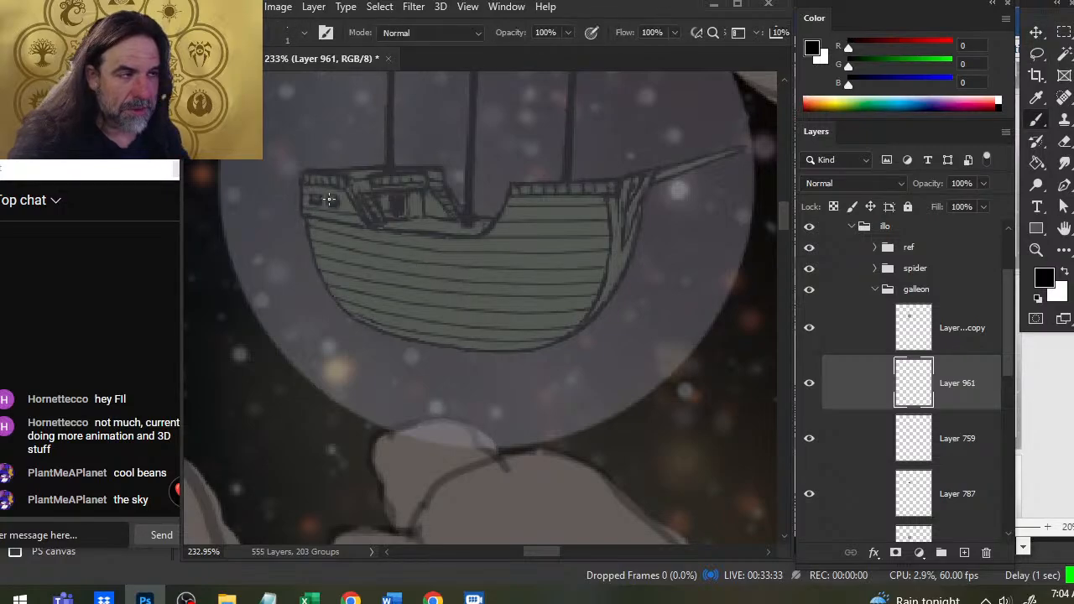
key("e")
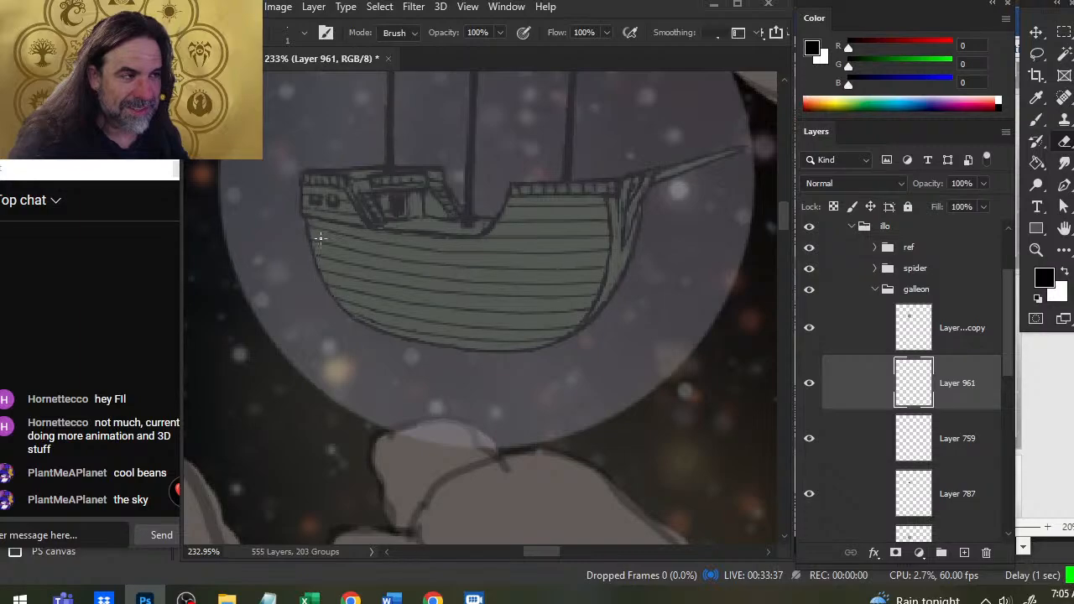
key("b")
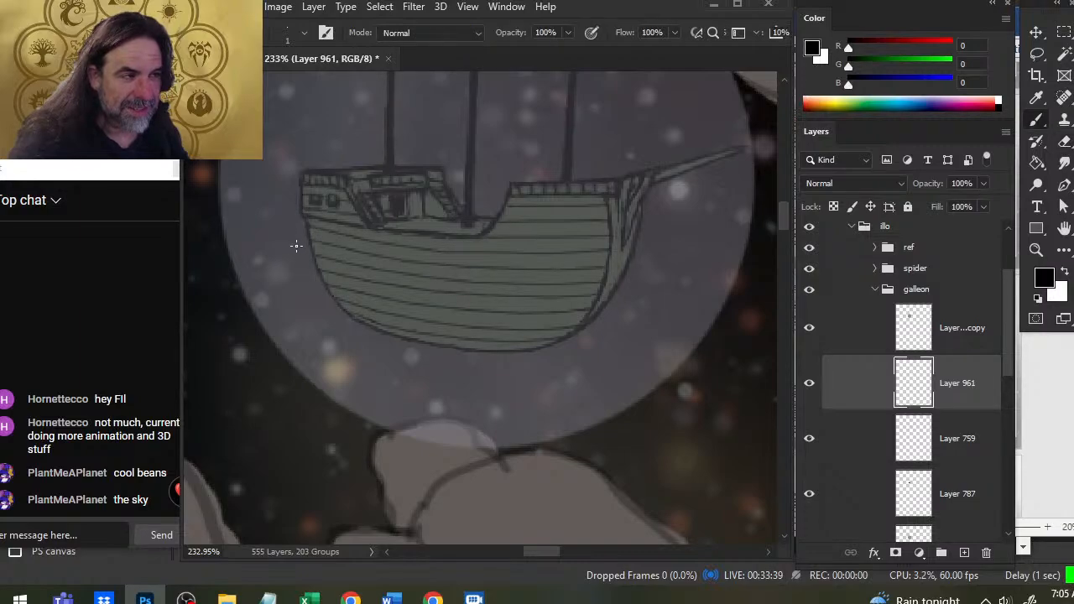
- Try a slanted 1 px board line across the main deck below the cabin door, and erase it
key("z")
mouse_move(537, 305)
left_mouse_down()
mouse_move(476, 309)
mouse_move(541, 277)
left_mouse_up()
key("b")
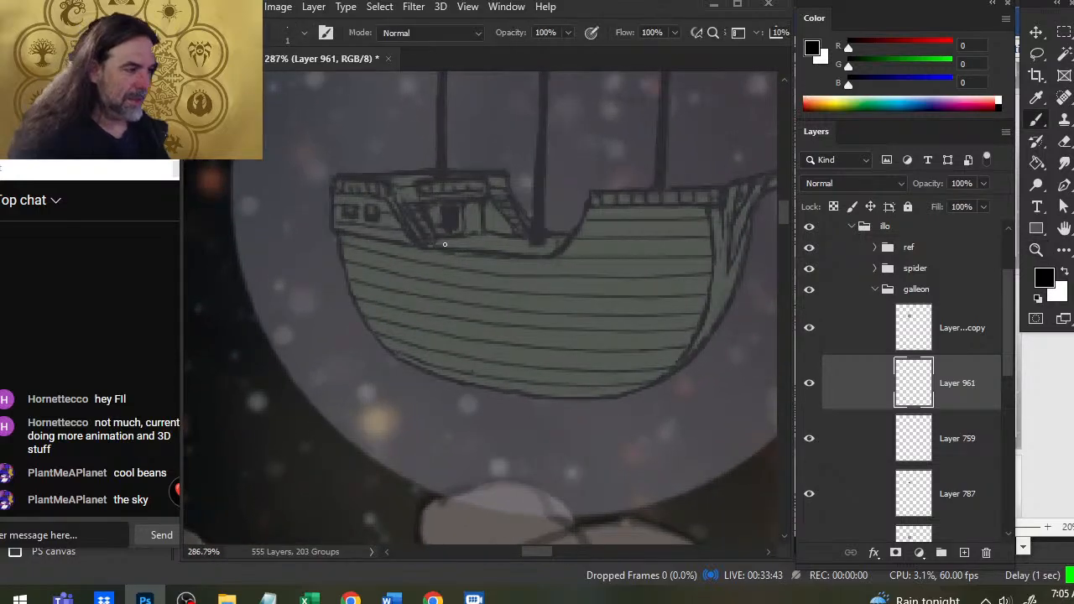
left_click(445, 246)
left_click(502, 237, "shift")
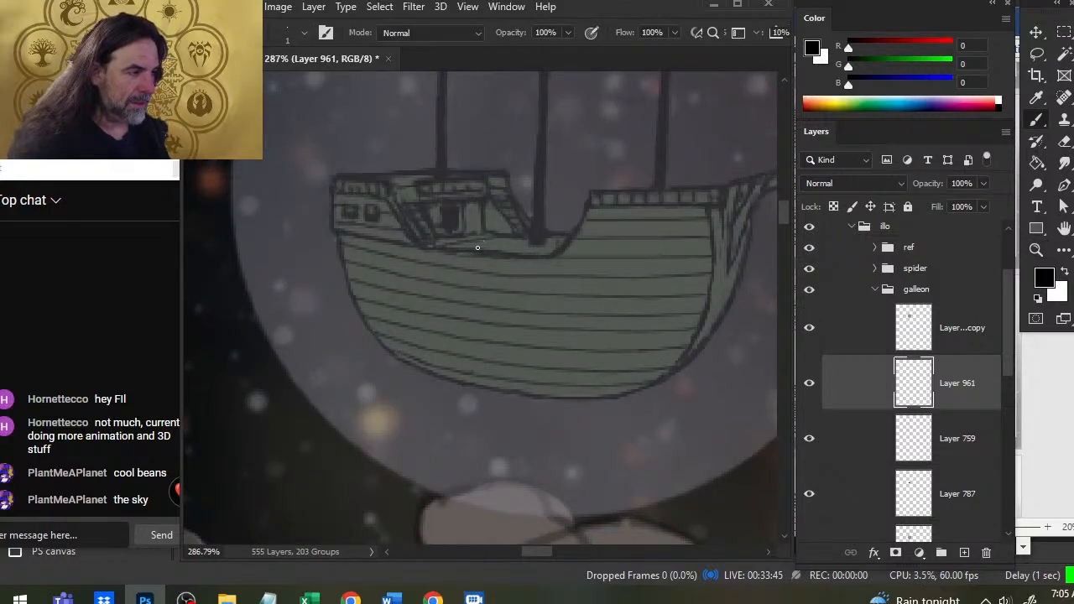
key("e")
left_click_drag(459, 242, 483, 239)
key("b")
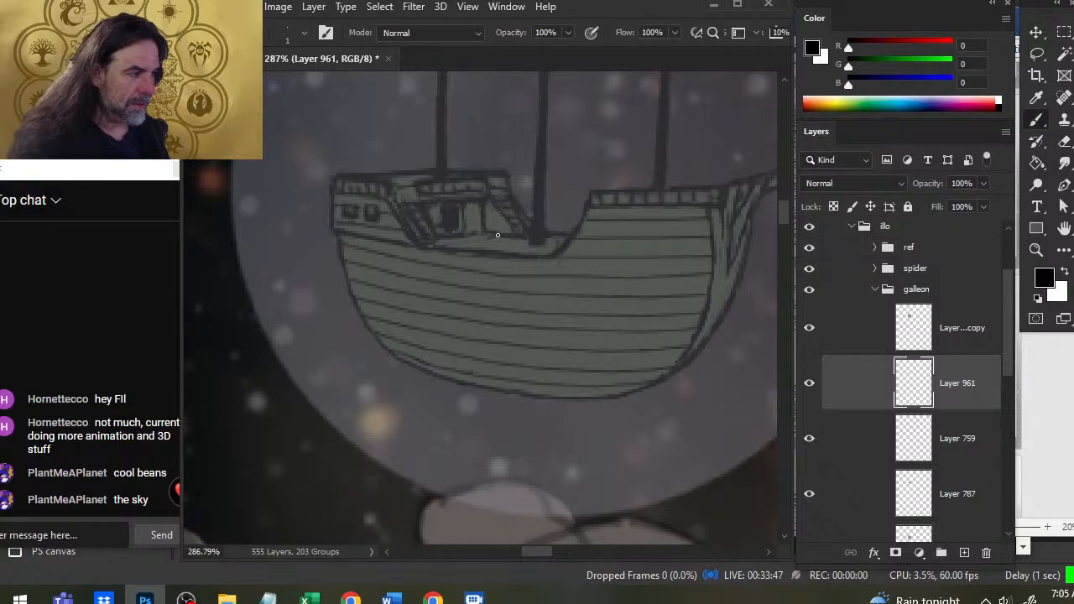
- Try several slanted 1 px board lines across the main deck, from the central mast's foot back toward the stairs
left_click(506, 238)
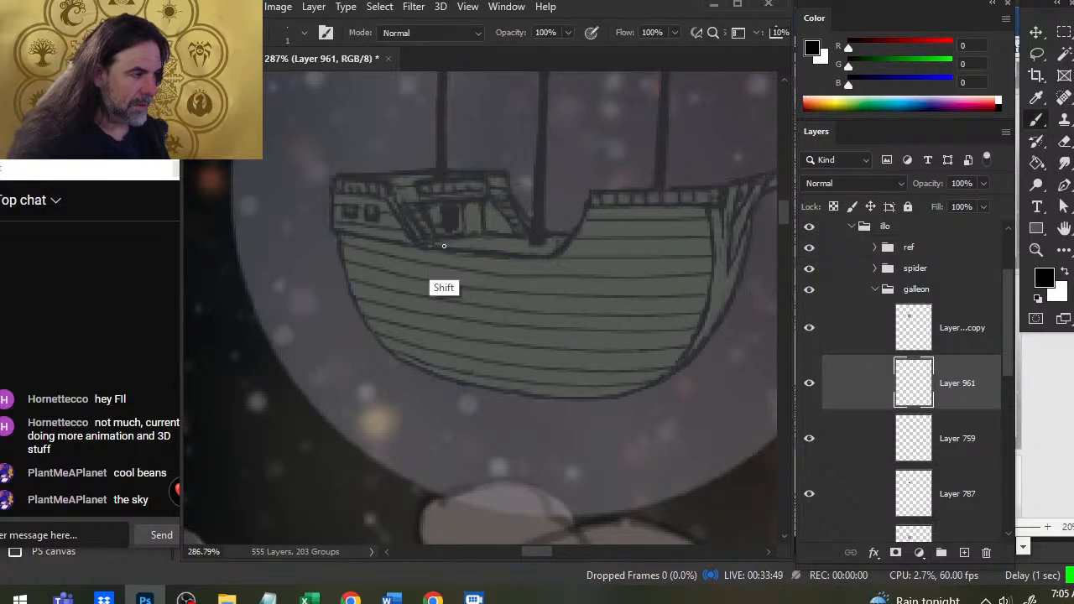
left_click(444, 247, "shift")
left_click(522, 240)
left_click(458, 249, "shift")
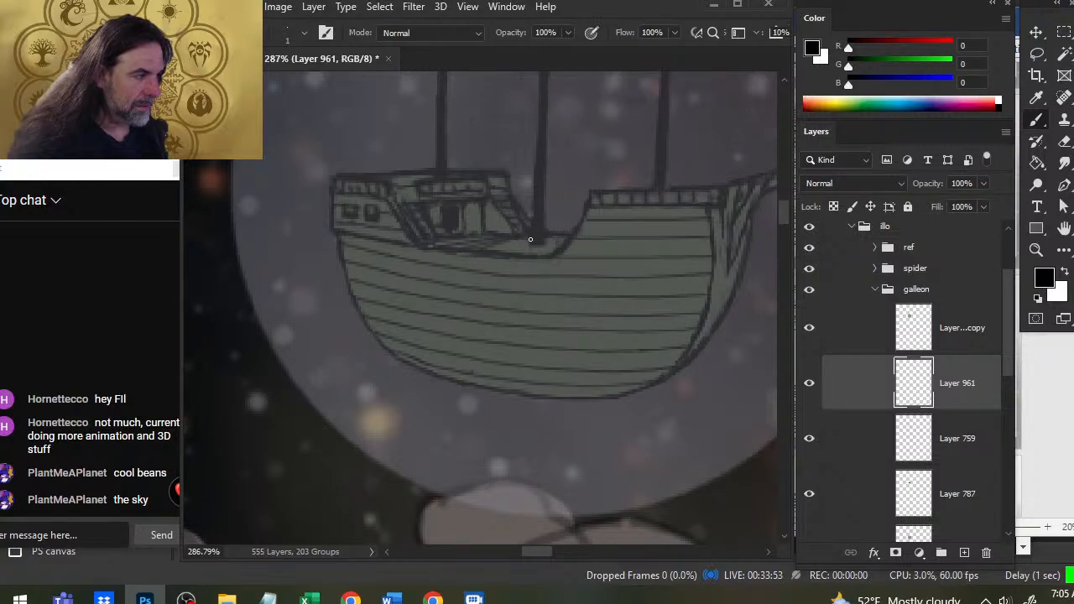
left_click(501, 250, "shift")
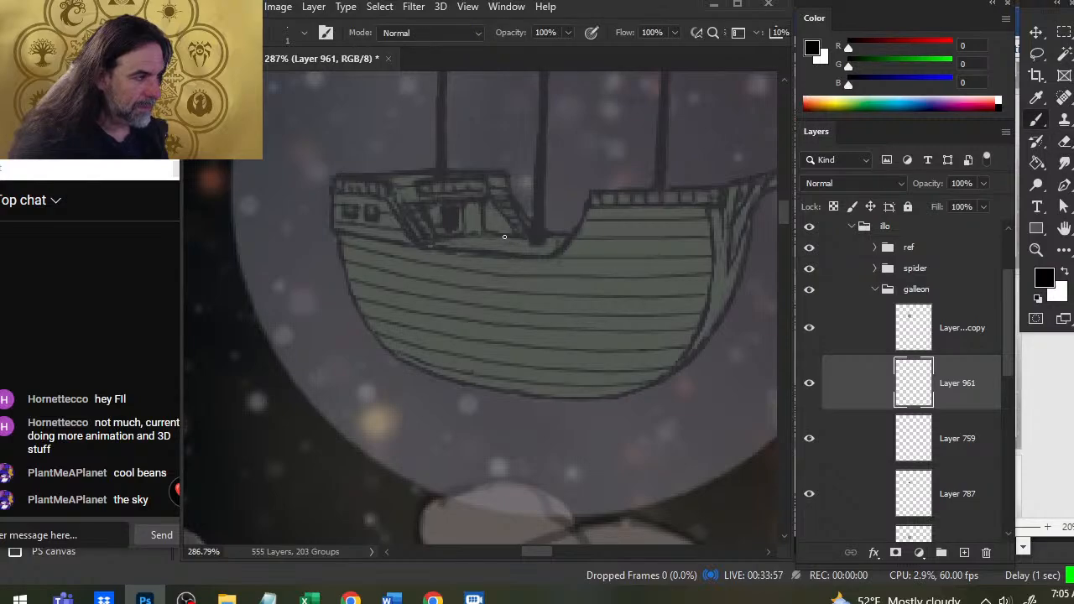
- Draw slanted straight 1 px board lines across the main deck, from the central mast's foot back to the stairs
left_click(505, 236)
left_click(432, 241, "shift")
left_click(512, 239)
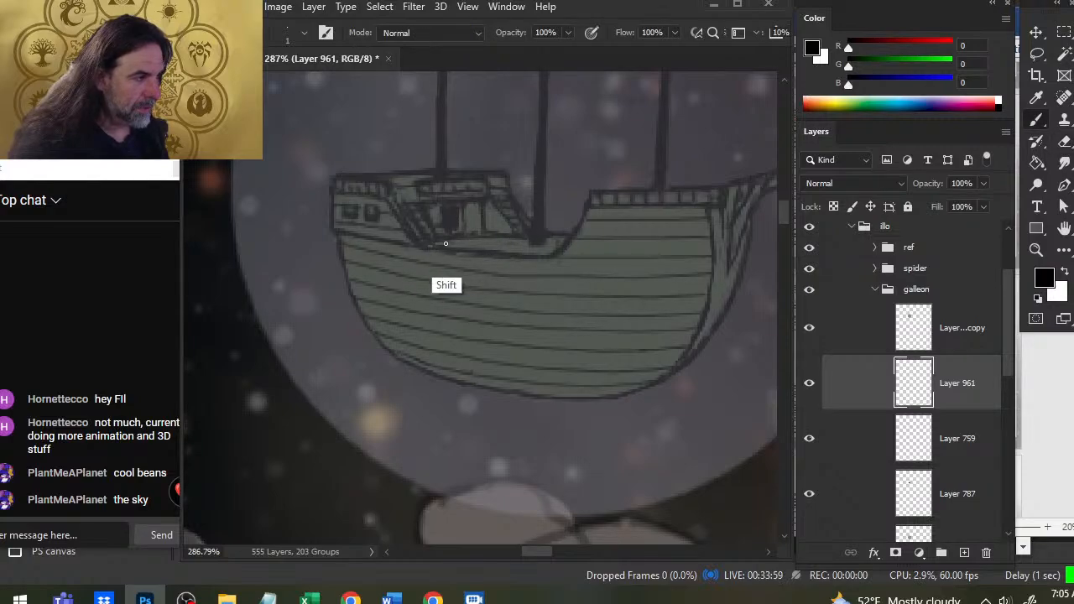
left_click(436, 245, "shift")
left_click(516, 238)
left_click(458, 245, "shift")
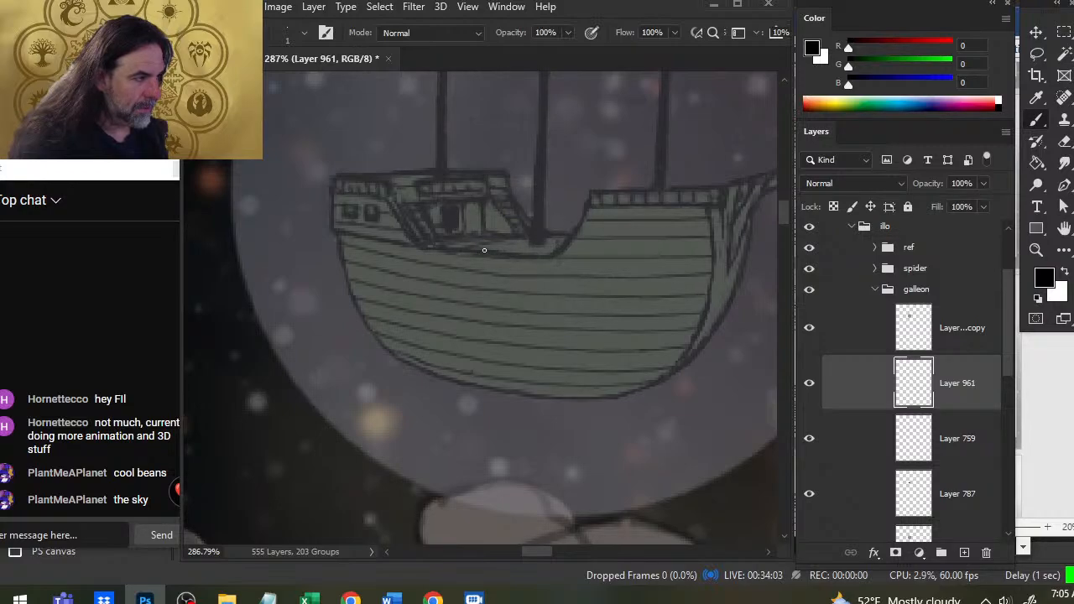
left_click(480, 251, "shift")
- Add straight 1 px board lines to the main deck's forward part, from the curved rail back past the central mast's foot
left_click(565, 238)
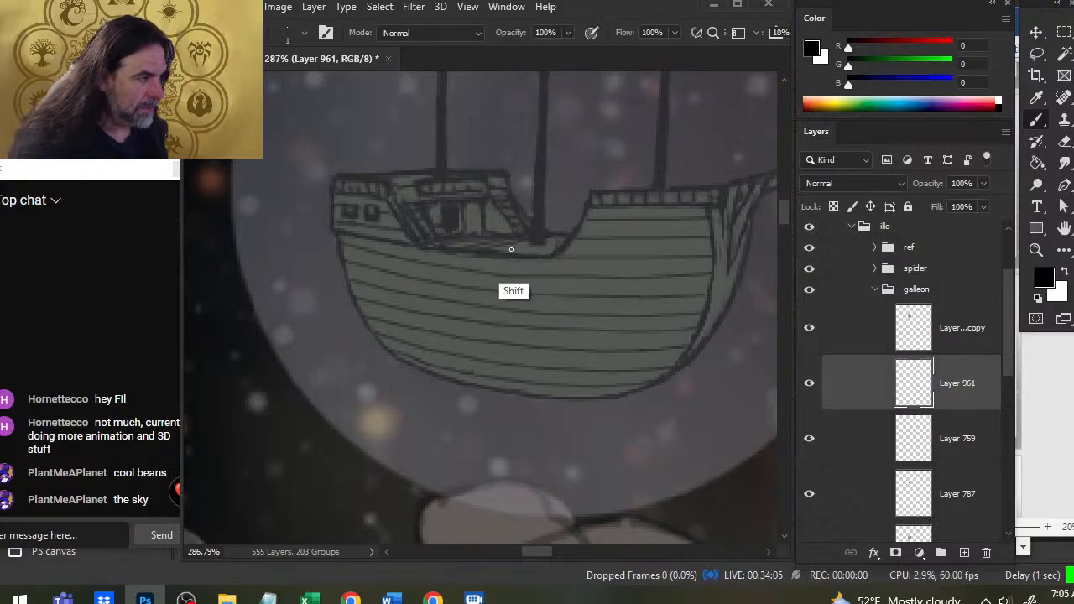
left_click(495, 252, "shift")
left_click(563, 243)
left_click(511, 254, "shift")
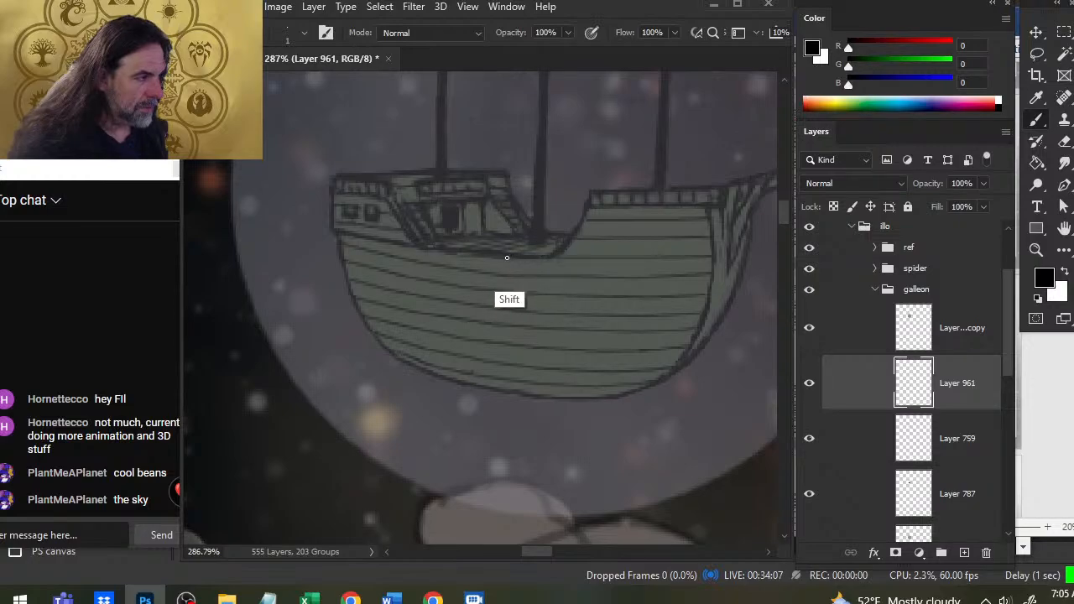
left_click(568, 246)
left_click(529, 254, "shift")
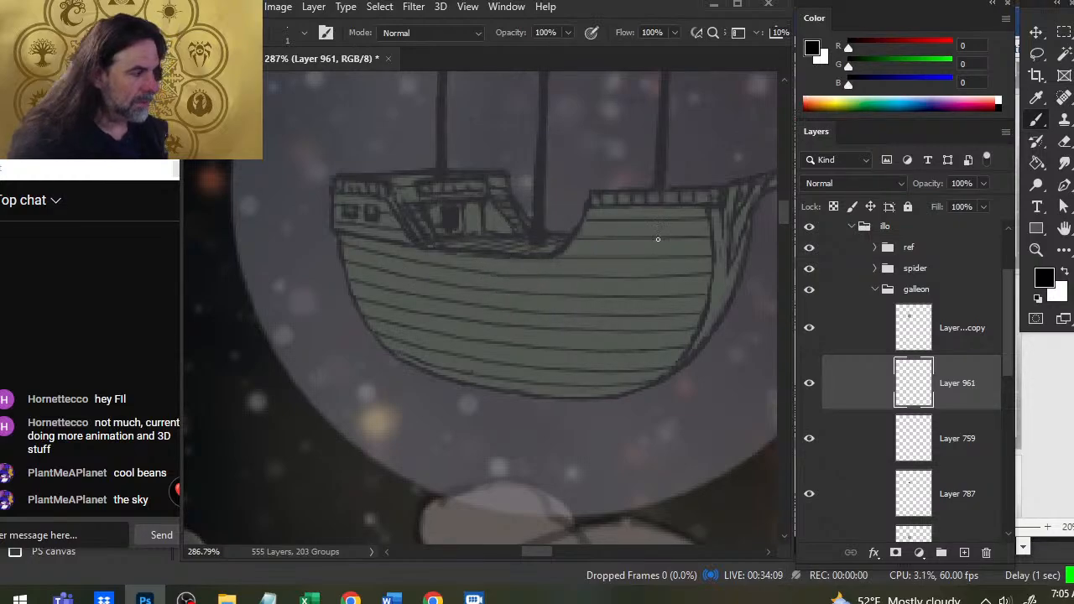
- Lower the opacity of Layer 961 to 62% and toggle its visibility to compare the ship with and without the planking
left_click(984, 183)
left_click_drag(974, 206, 956, 203)
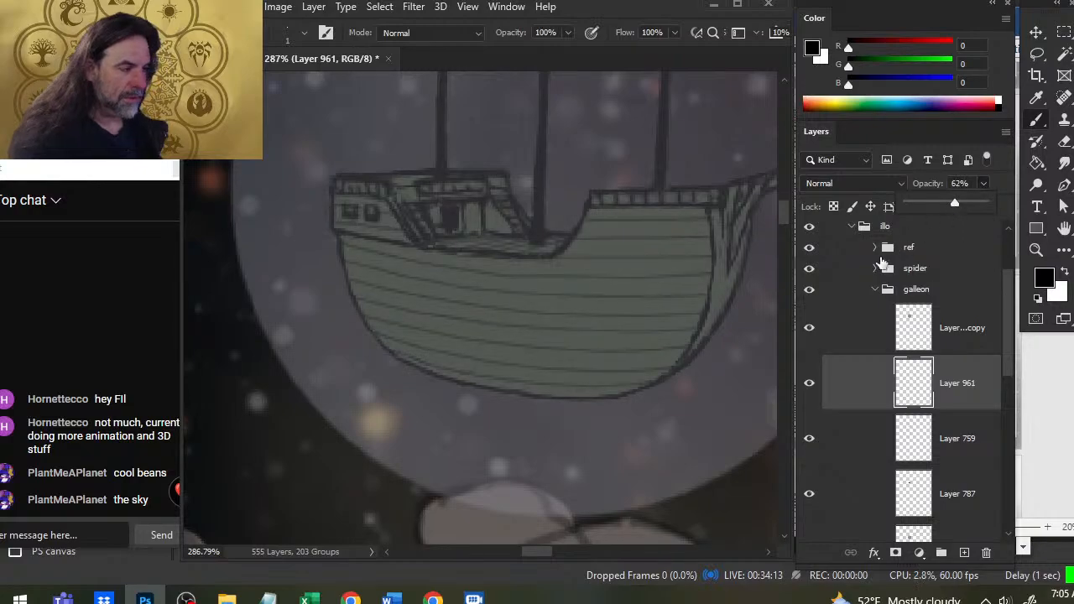
key("z")
left_click_drag(676, 353, 593, 336)
left_click_drag(643, 408, 503, 300)
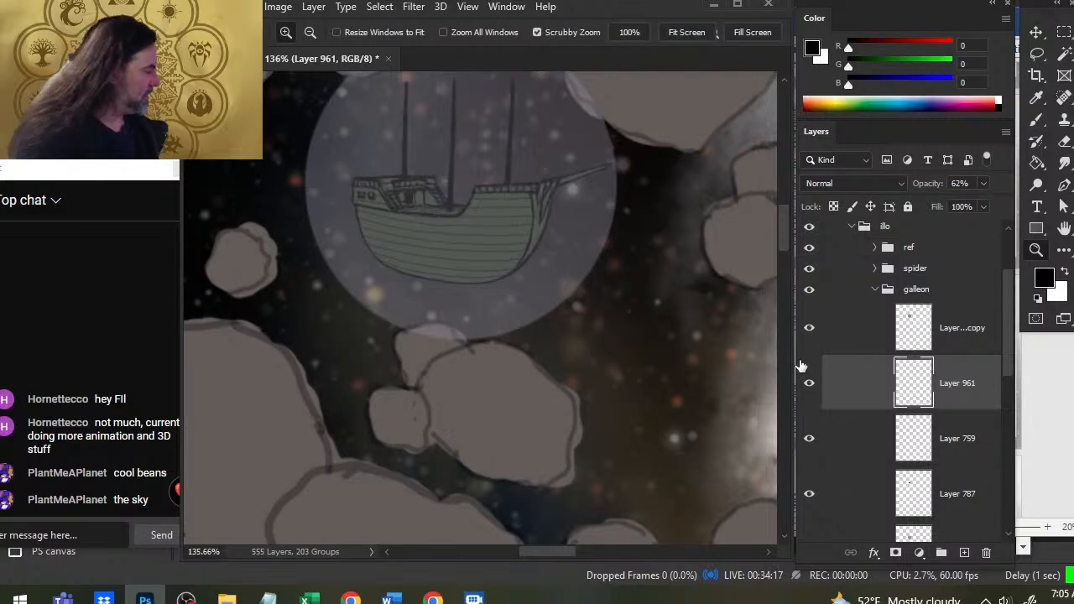
left_click(809, 384)
left_click(810, 386)
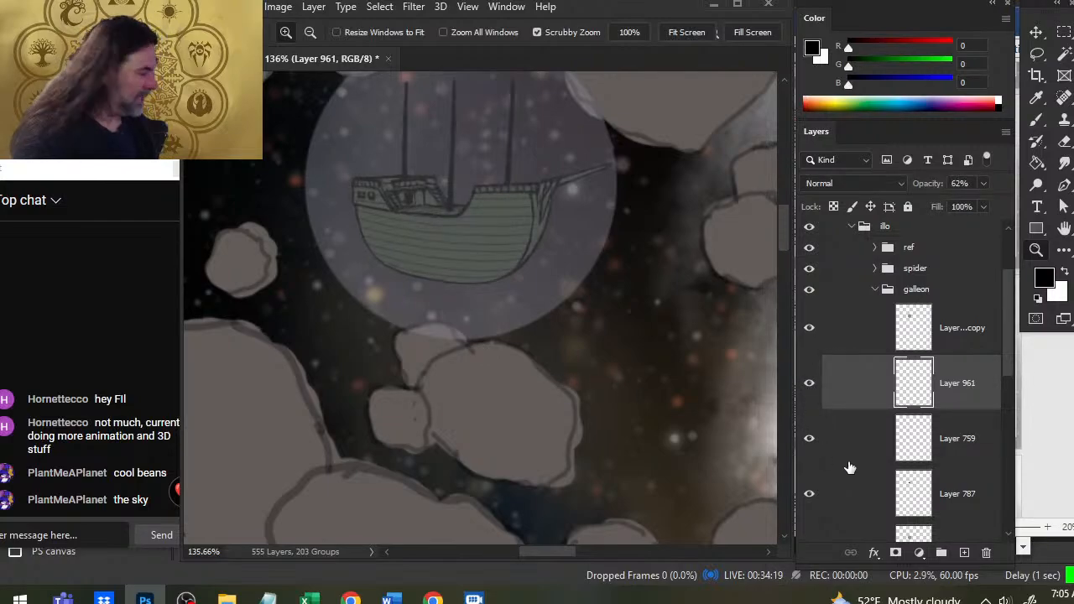
- Toggle Layer 787's visibility to check its contents, and add a new layer directly above Layer 759
left_click(809, 494)
left_click(809, 495)
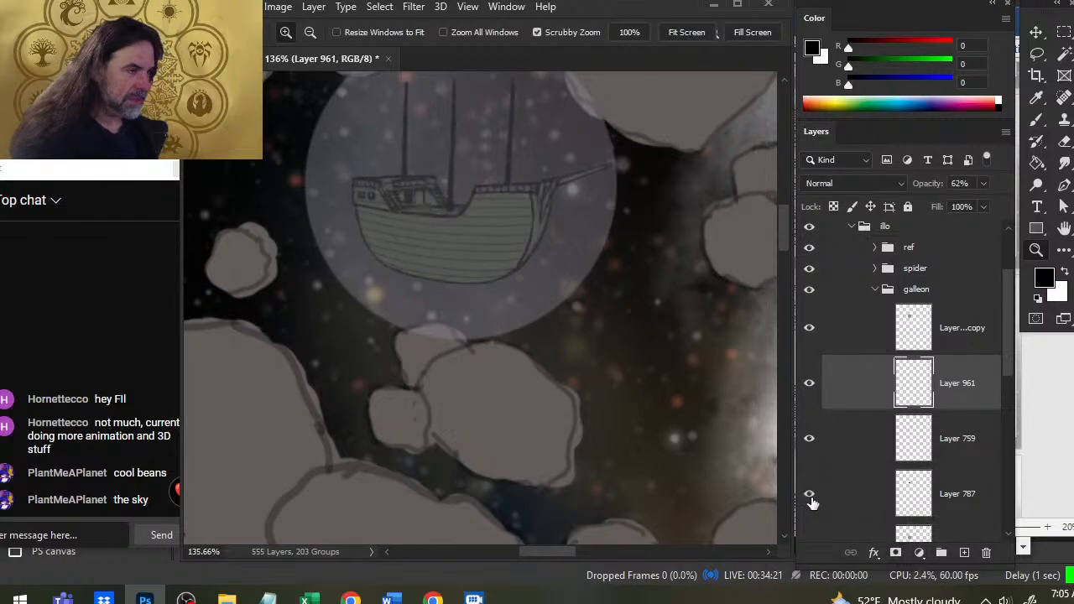
left_click(846, 444)
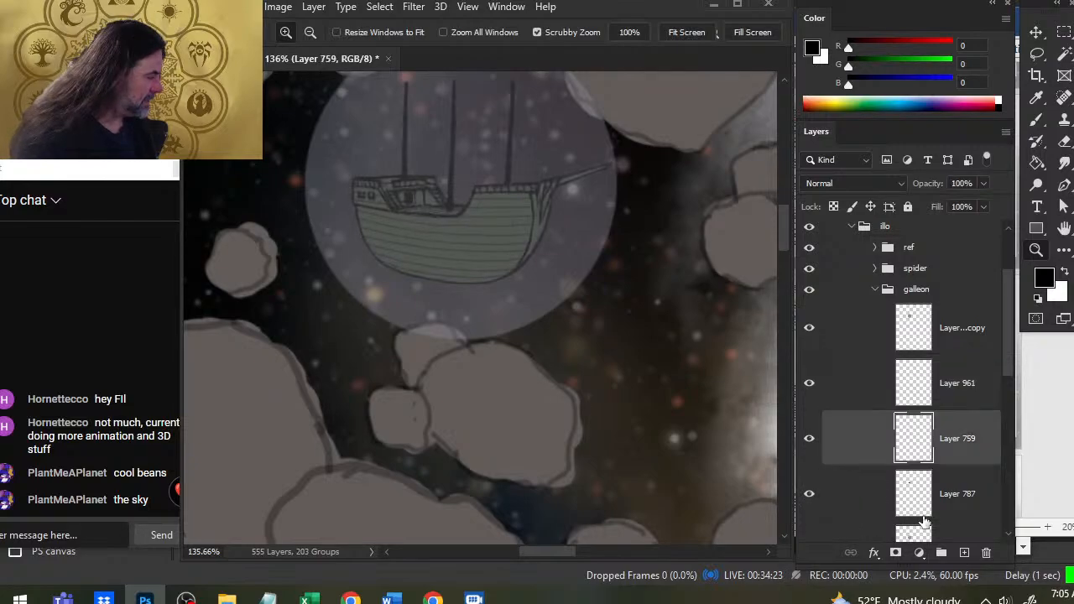
left_click(965, 553)
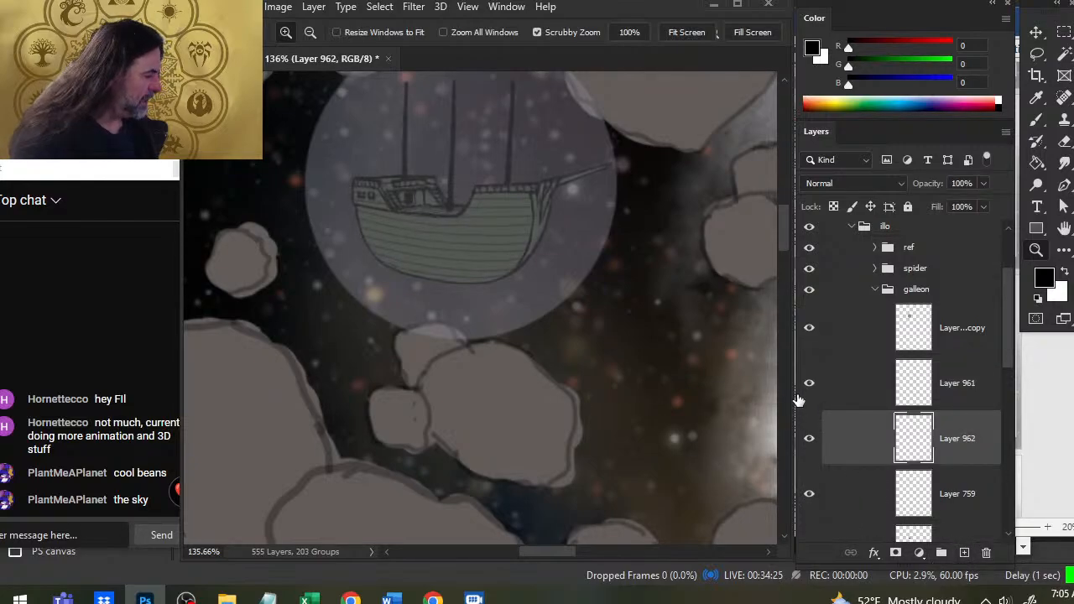
- Draw a yard across the rear mast above the stern cabin as two nearly parallel straight 1 px lines
left_click_drag(437, 185, 415, 206)
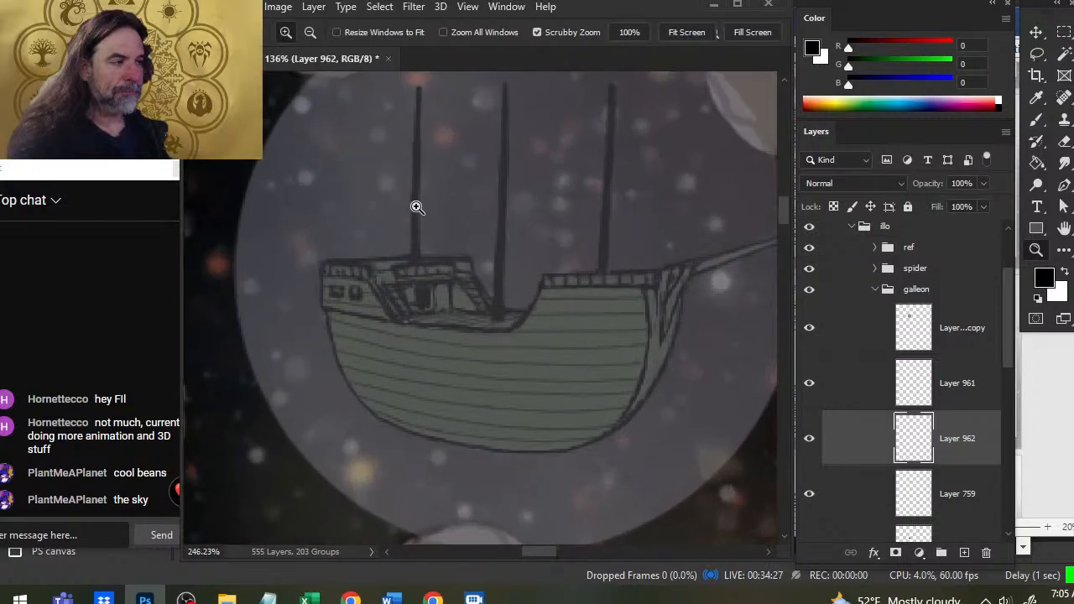
key("b")
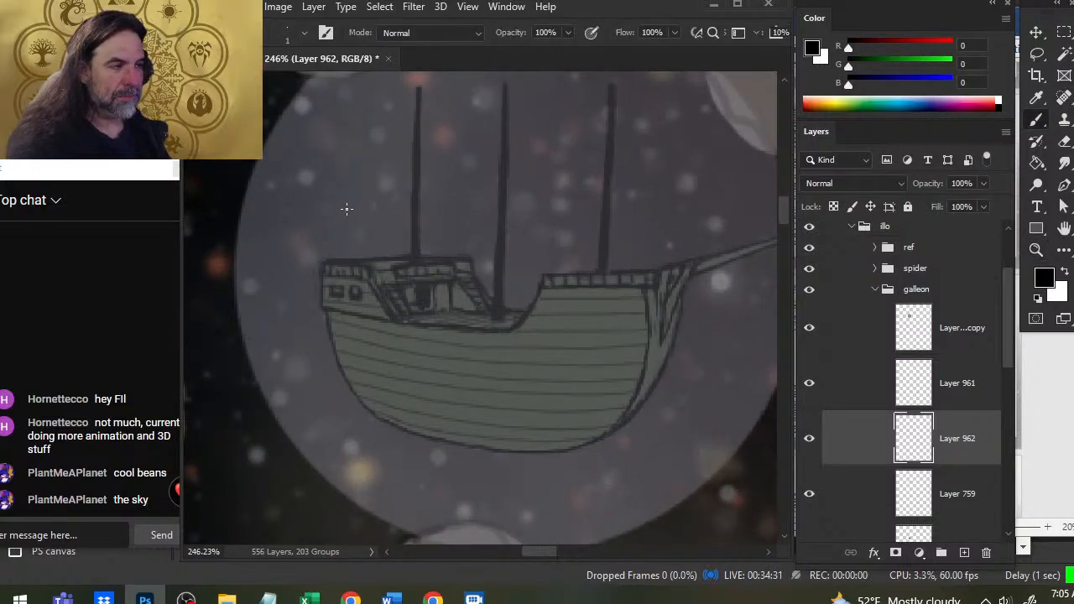
left_click(465, 205, "shift")
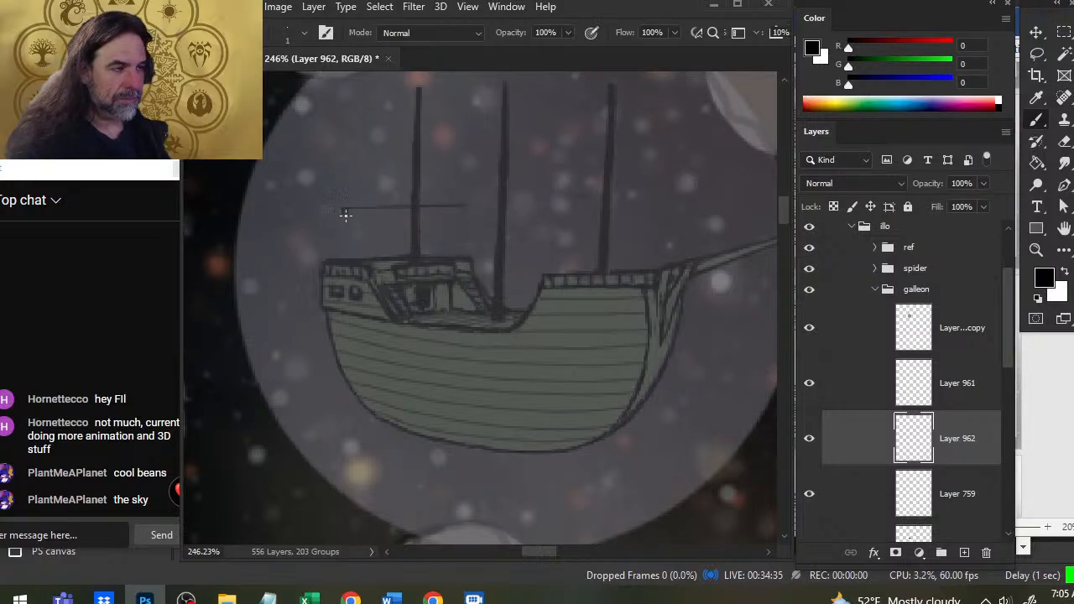
left_click(344, 211)
left_click(465, 213, "shift")
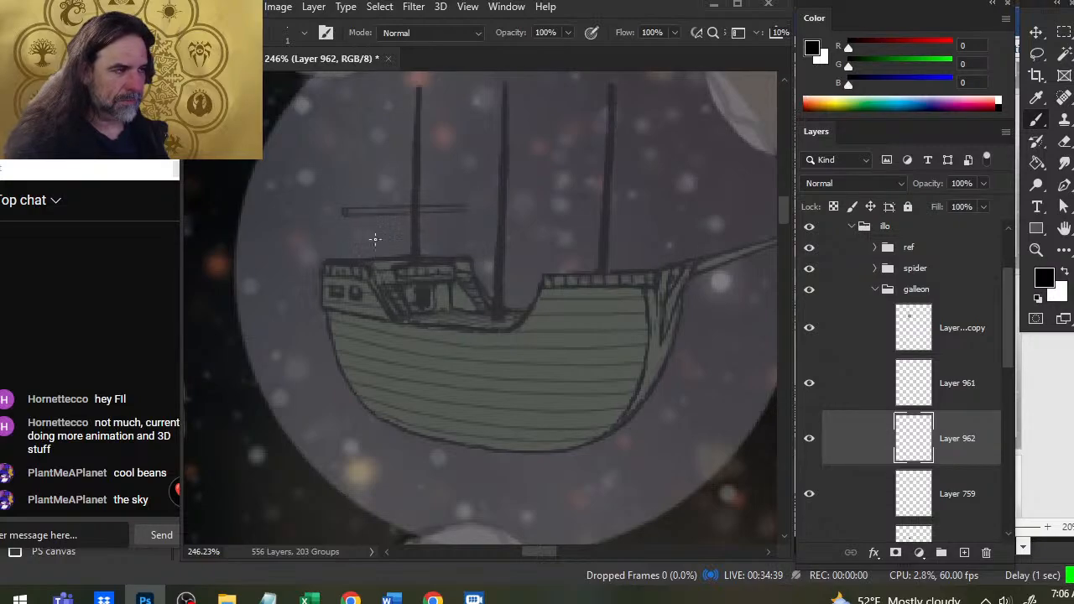
- Lasso the rear yard's lower line, move it up close to the upper line, deselect, and clean up the yard's end
key("l")
mouse_move(375, 225)
left_mouse_down()
mouse_move(330, 219)
mouse_move(480, 222)
left_mouse_up()
left_click_drag(365, 218, 367, 220)
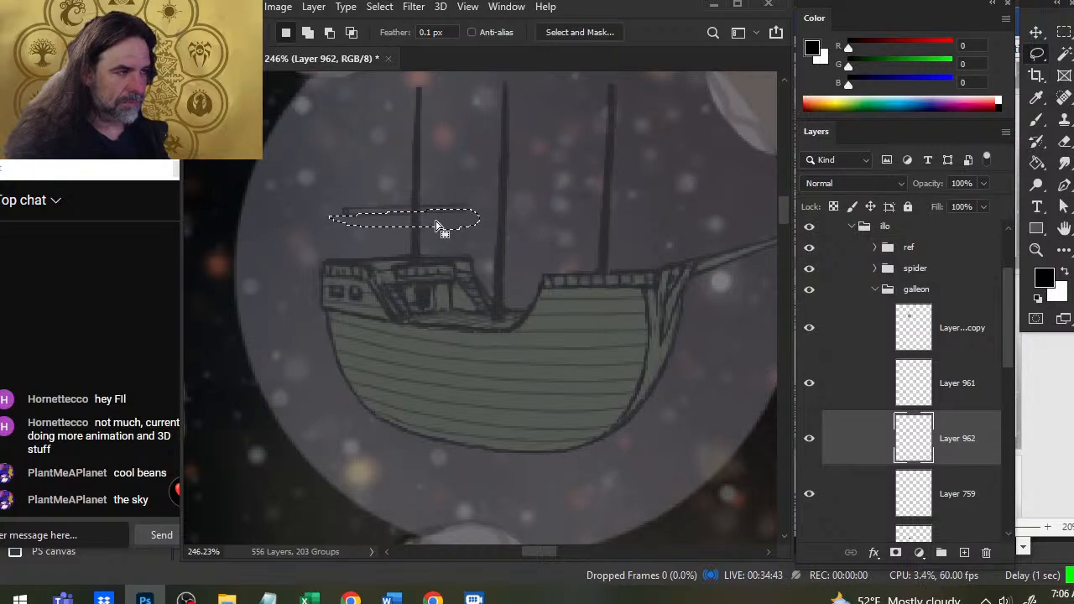
key("v")
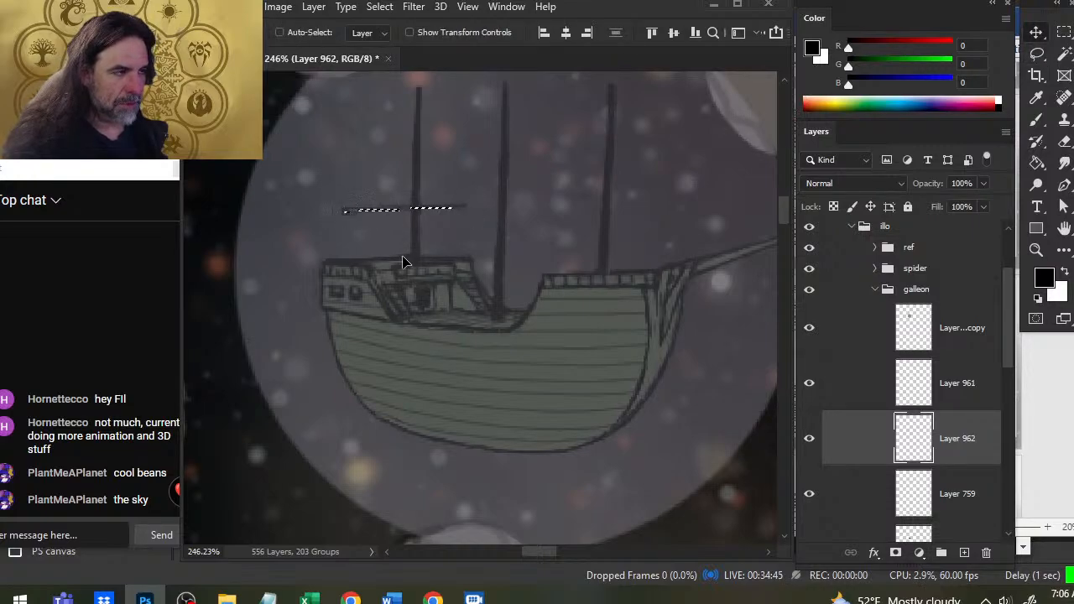
key("l")
left_click(434, 309)
key("e")
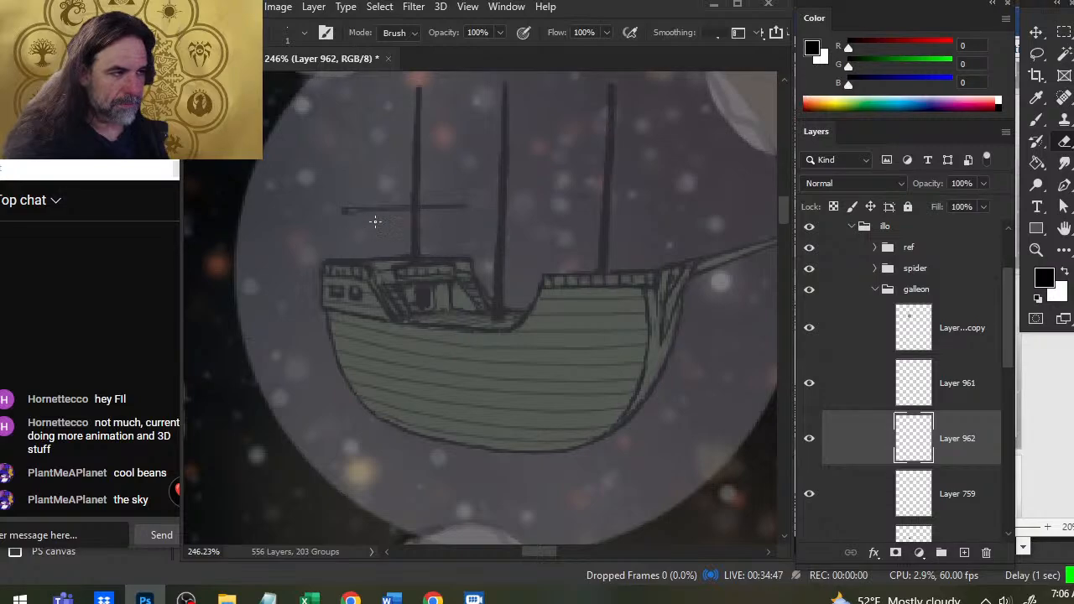
- Draw a slightly slanted two-line yard across the central mast with the 1 px brush, a little lower than the rear yard
key("b")
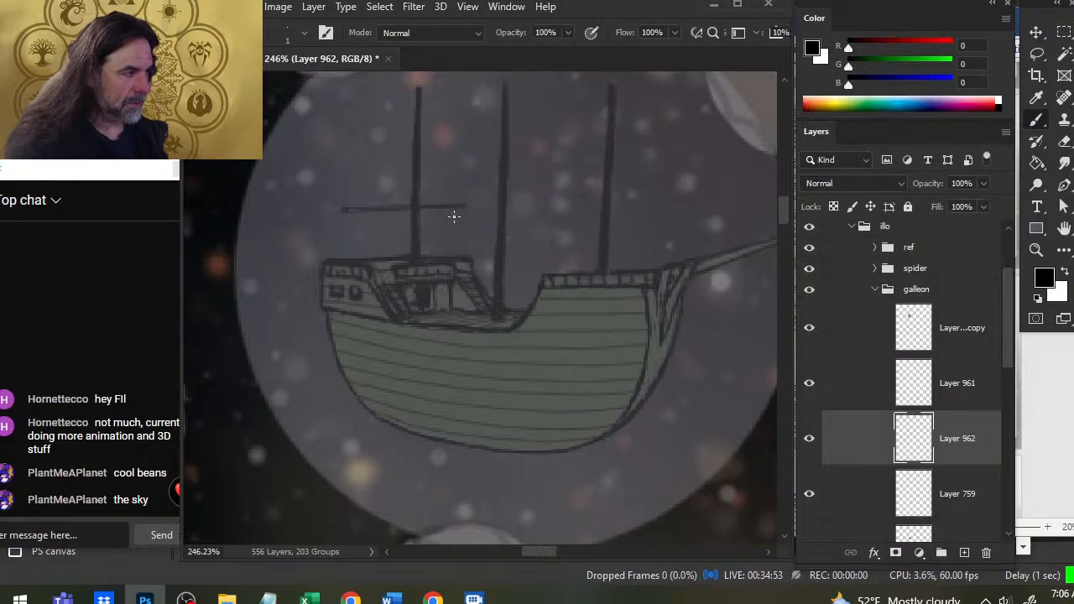
left_click_drag(491, 211, 546, 210)
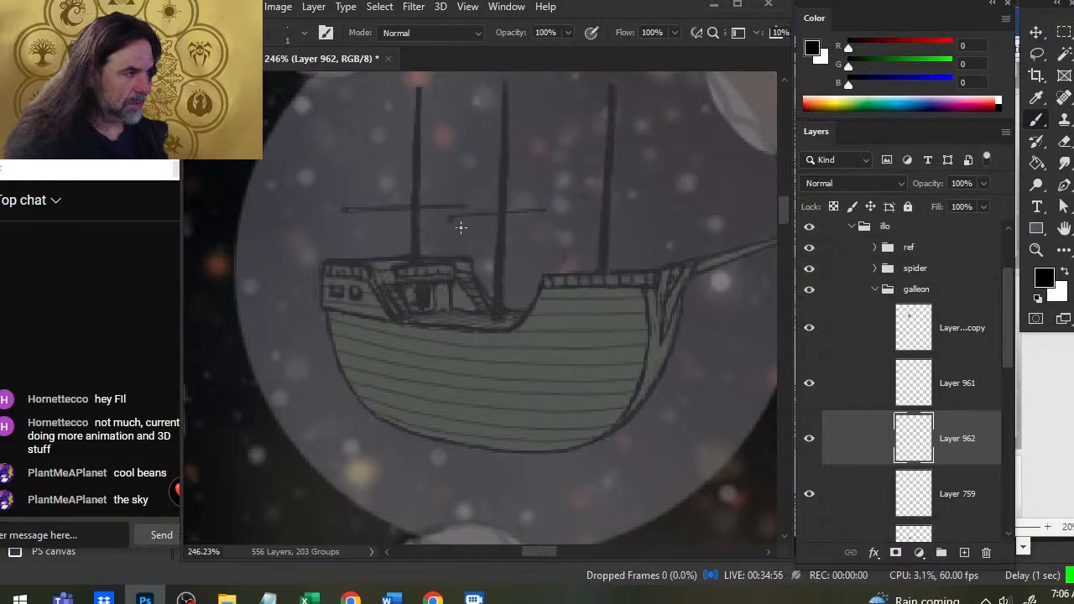
left_click(552, 210, "shift")
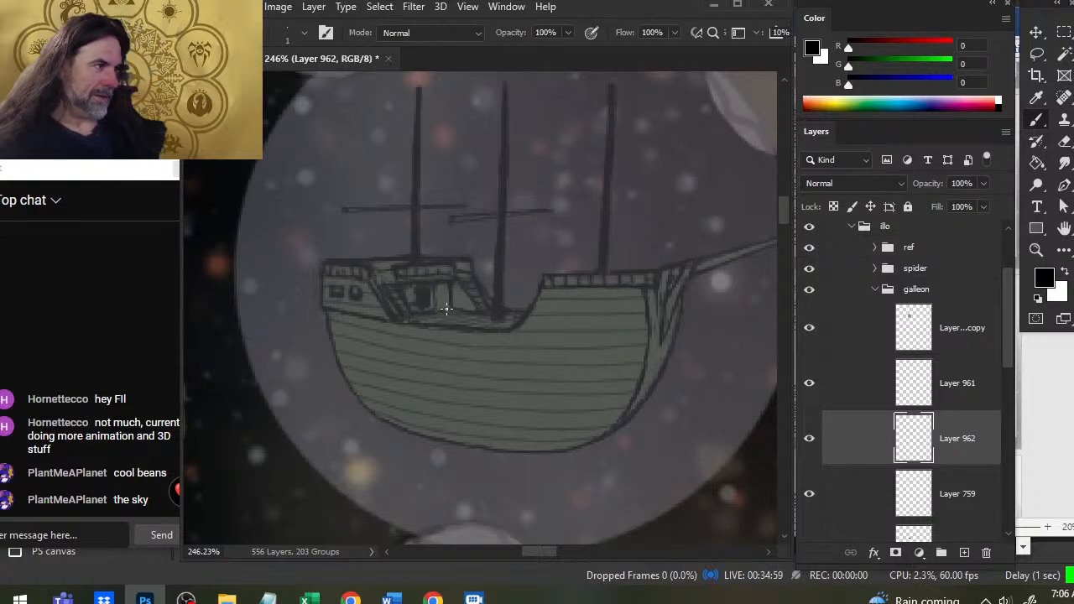
- Draw a slightly slanted two-line yard across the foremast with straight 1 px brush lines
left_click_drag(594, 262, 479, 279)
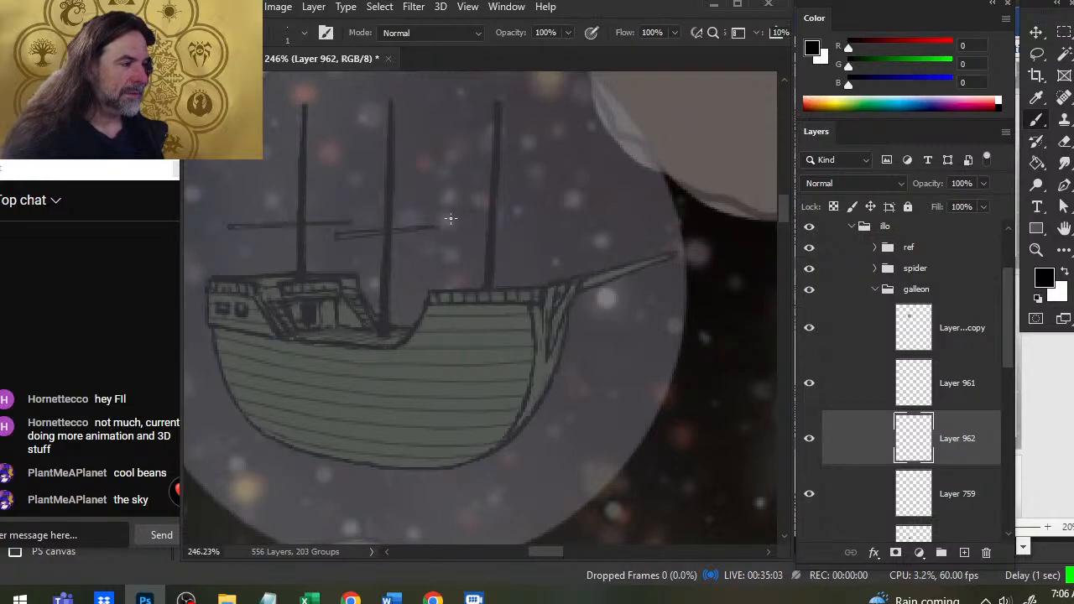
left_click(445, 218)
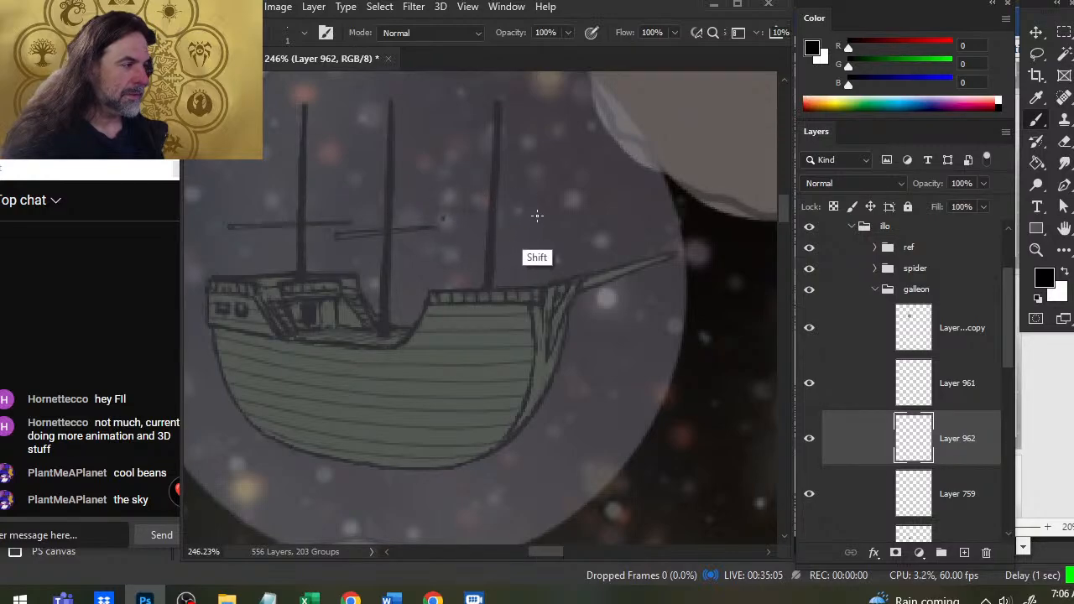
left_click(535, 213, "shift")
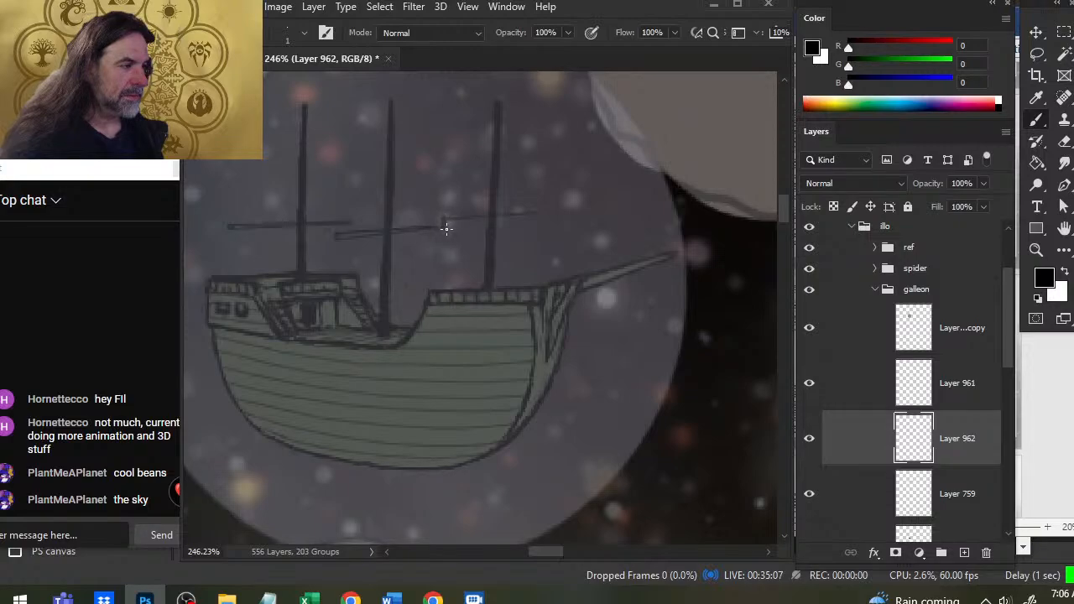
left_click(546, 216, "shift")
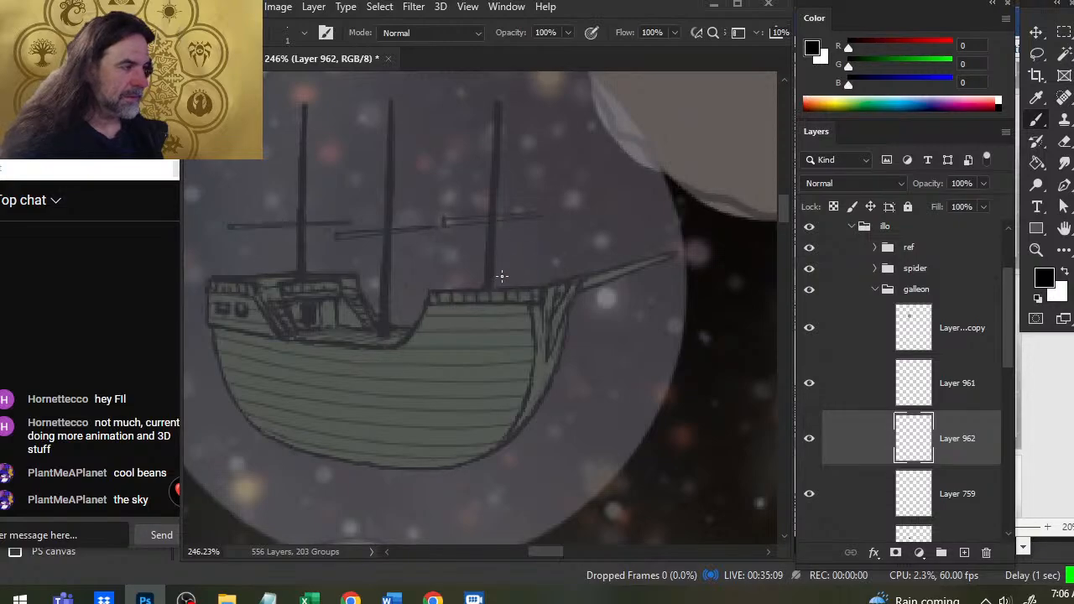
- Lasso the foremast yard's lower line, move it up against the upper line, and deselect
key("l")
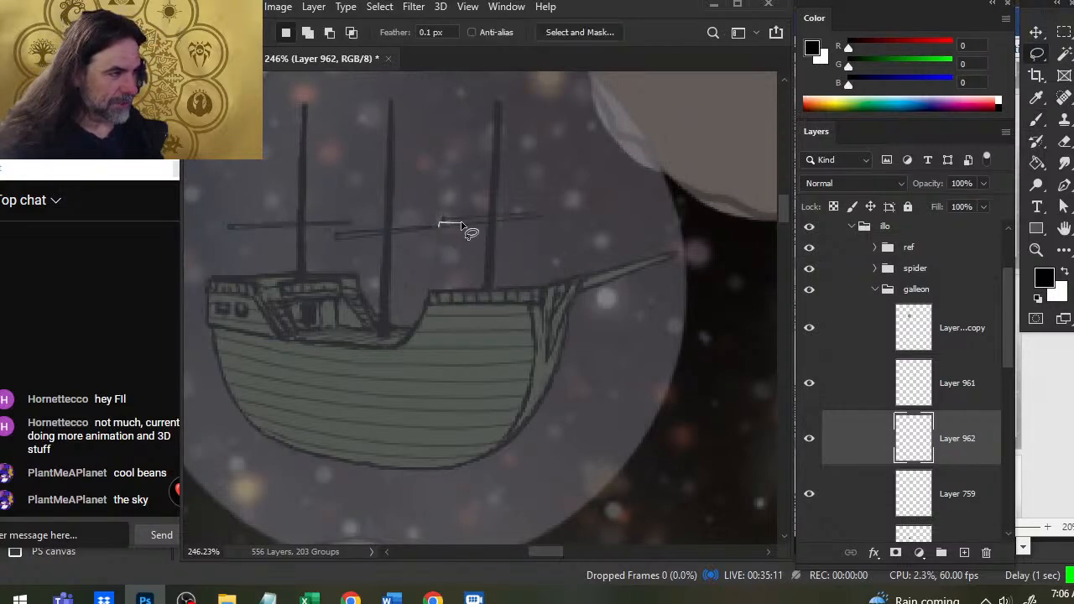
left_click_drag(461, 227, 462, 229)
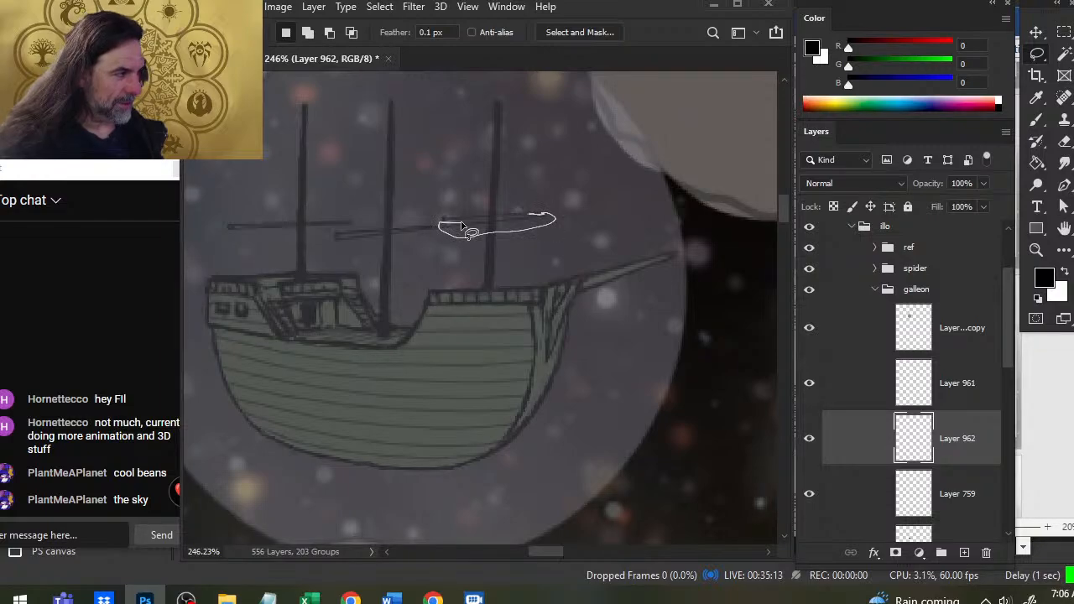
left_click_drag(462, 225, 515, 215)
key("ctrl+d")
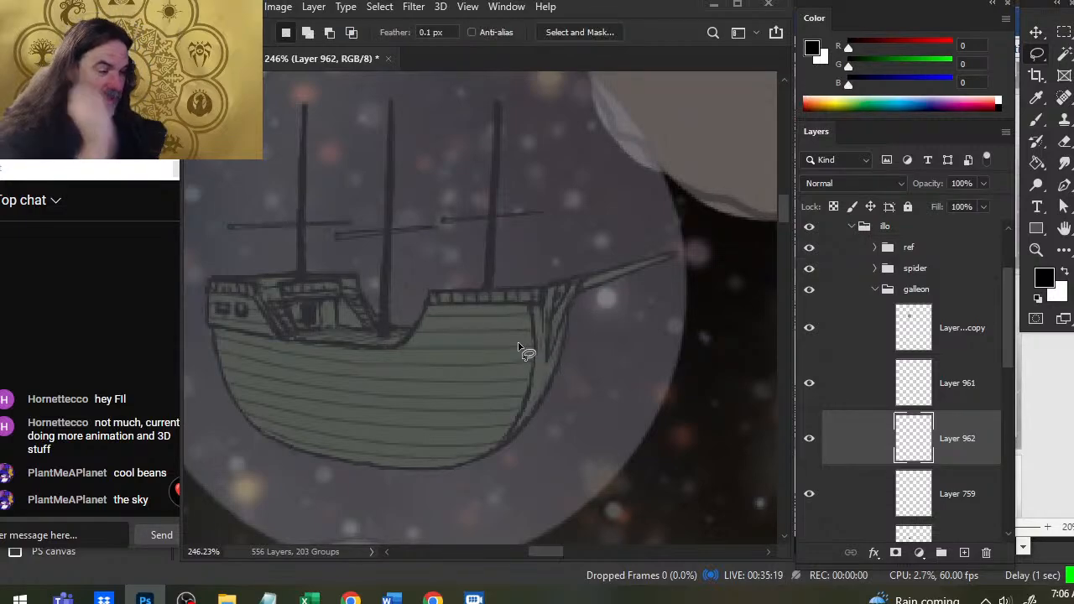
key("e")
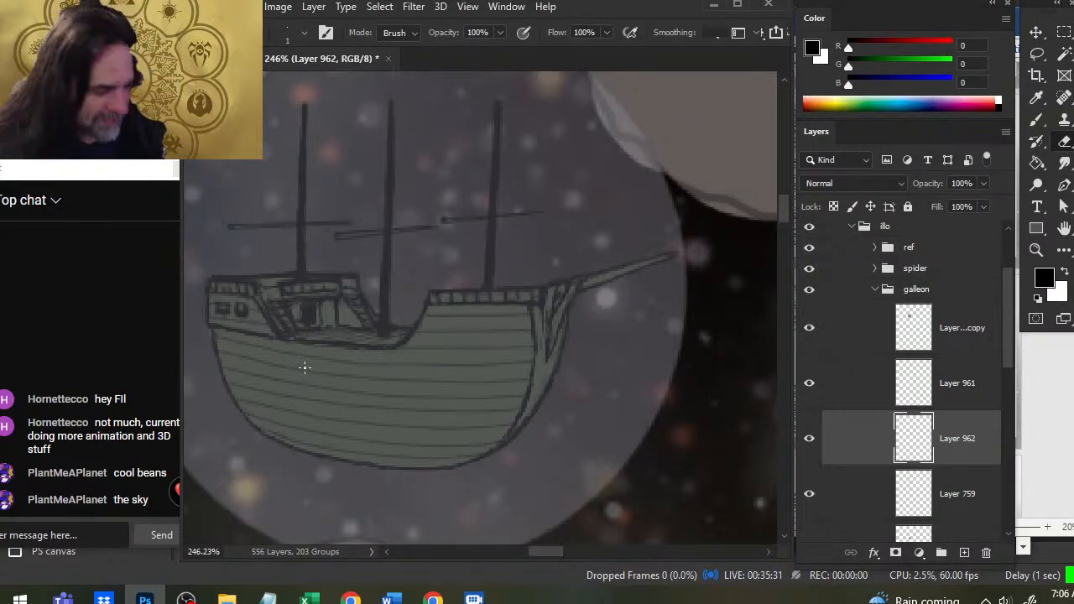
- Move Layer 962 with the yards above Layer 961, and add a new layer on top of it
left_click_drag(320, 402, 340, 379)
left_click_drag(486, 411, 447, 390)
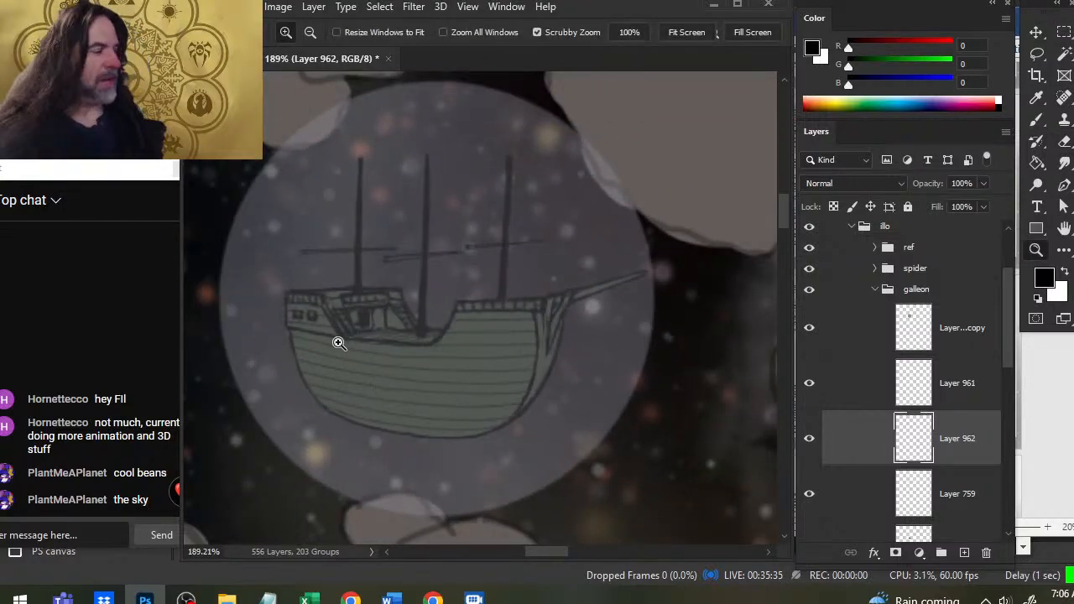
left_click_drag(438, 350, 408, 344)
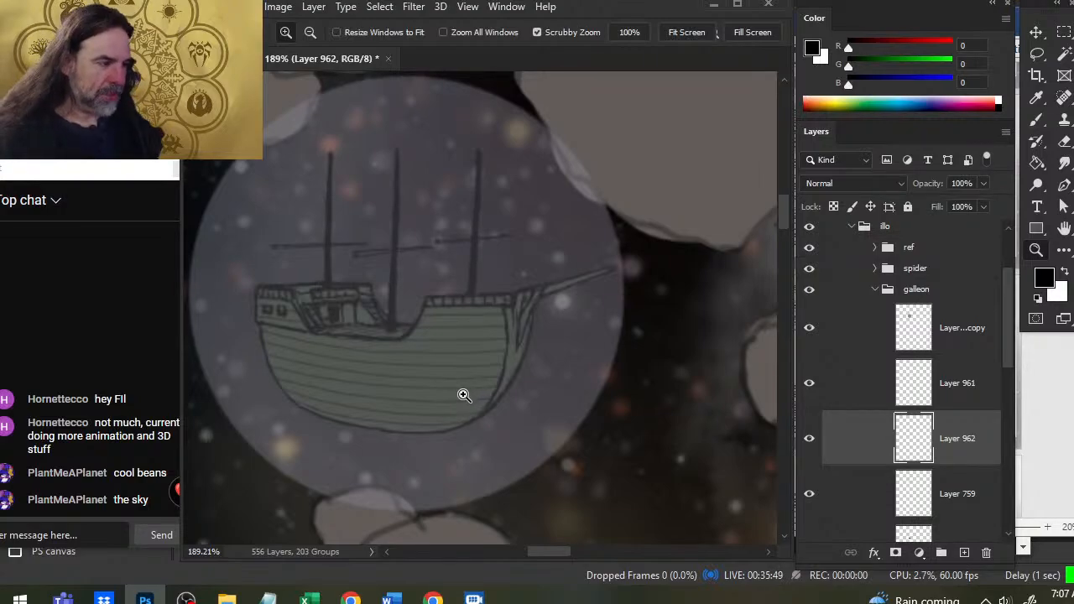
left_click(810, 388)
left_click(810, 388)
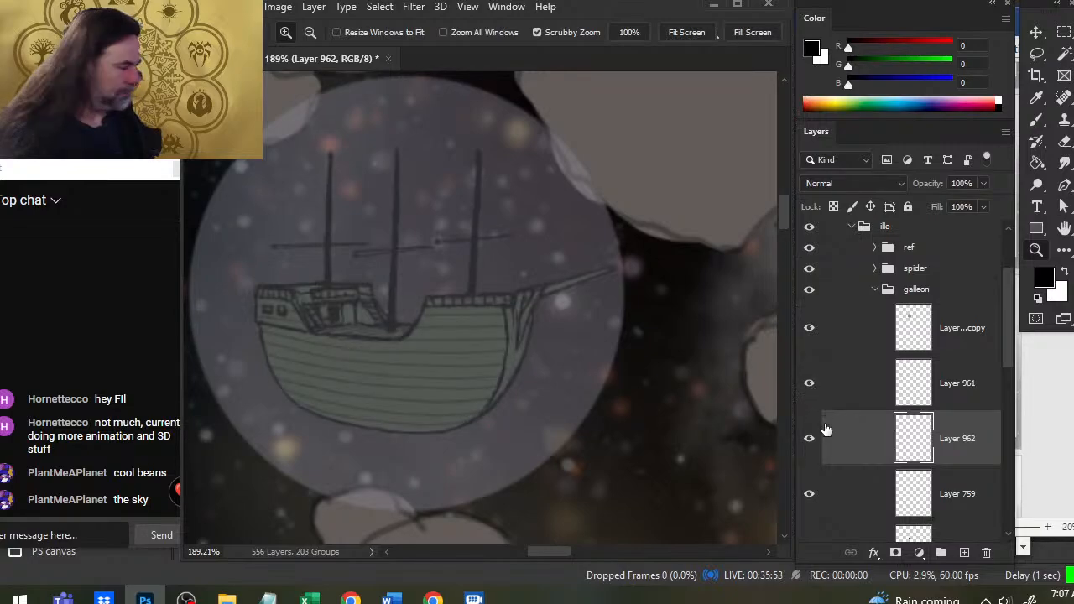
mouse_move(844, 414)
left_mouse_down()
mouse_move(856, 443)
mouse_move(857, 408)
left_mouse_up()
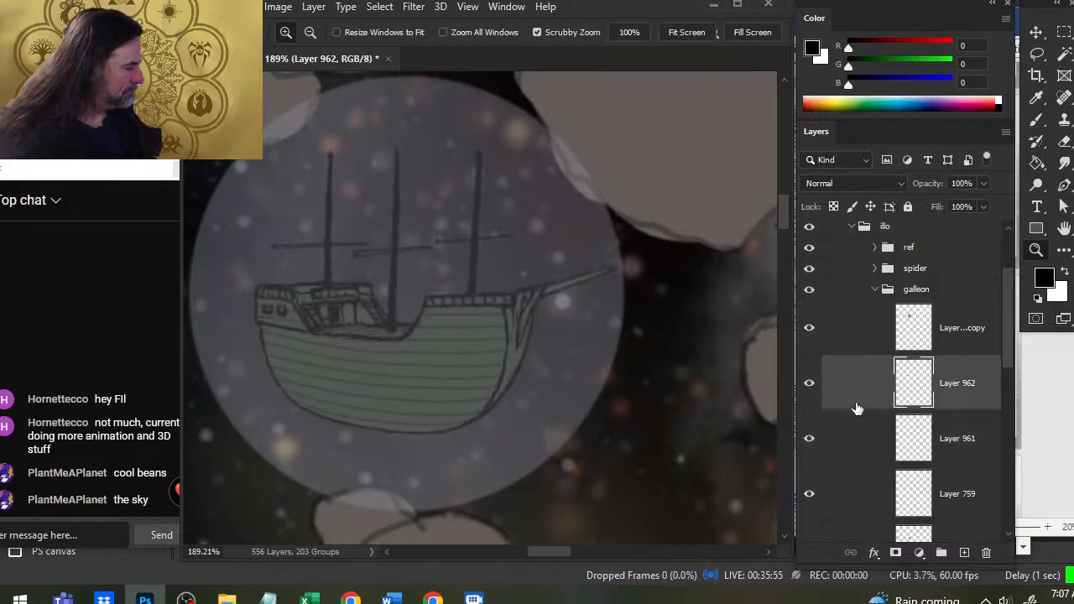
left_click(964, 553)
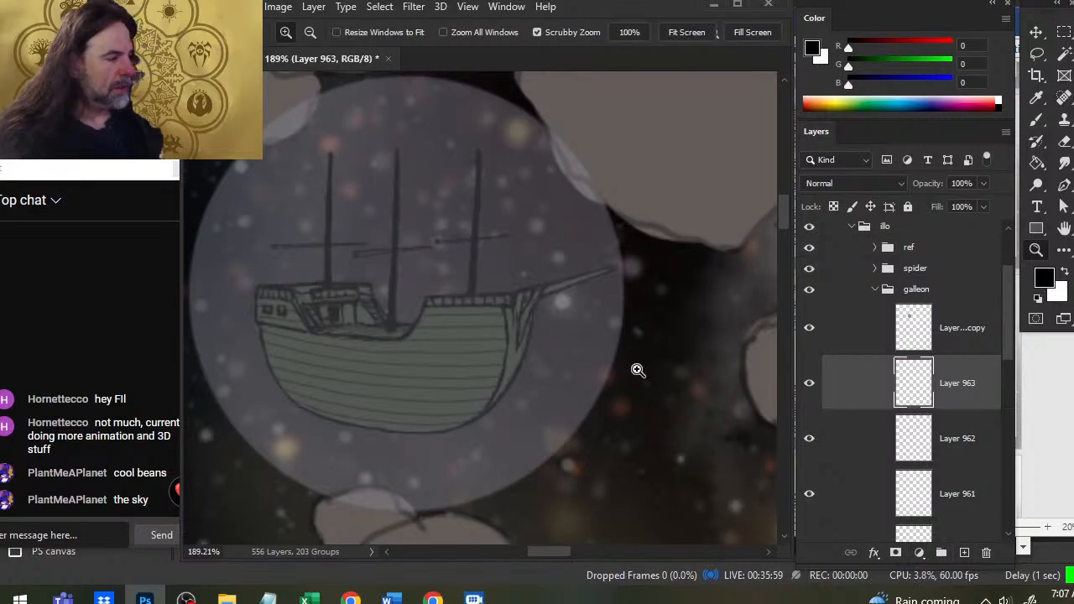
- Sample a light near-white from the illustration as the foreground colour (RGB 237, 231, 235)
left_click_drag(638, 369, 591, 337)
left_click(270, 225, "alt")
left_click_drag(472, 335, 553, 346)
left_click_drag(663, 367, 385, 261)
left_click_drag(524, 227, 569, 250)
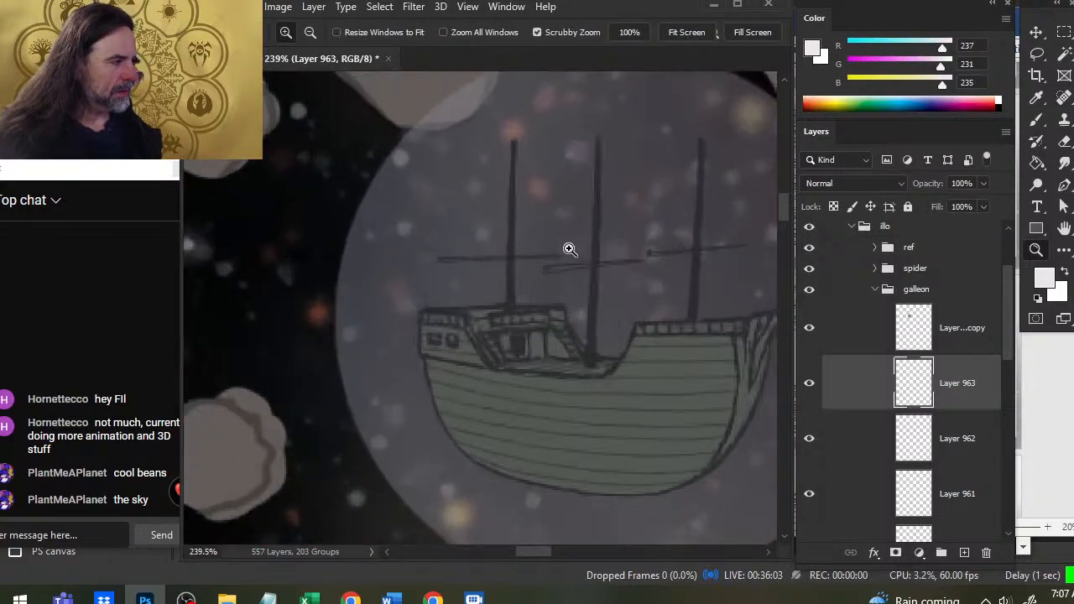
- Outline a billowing triangular sail on the aftmost mast above its yard in near-white with the 1 px brush
key("b")
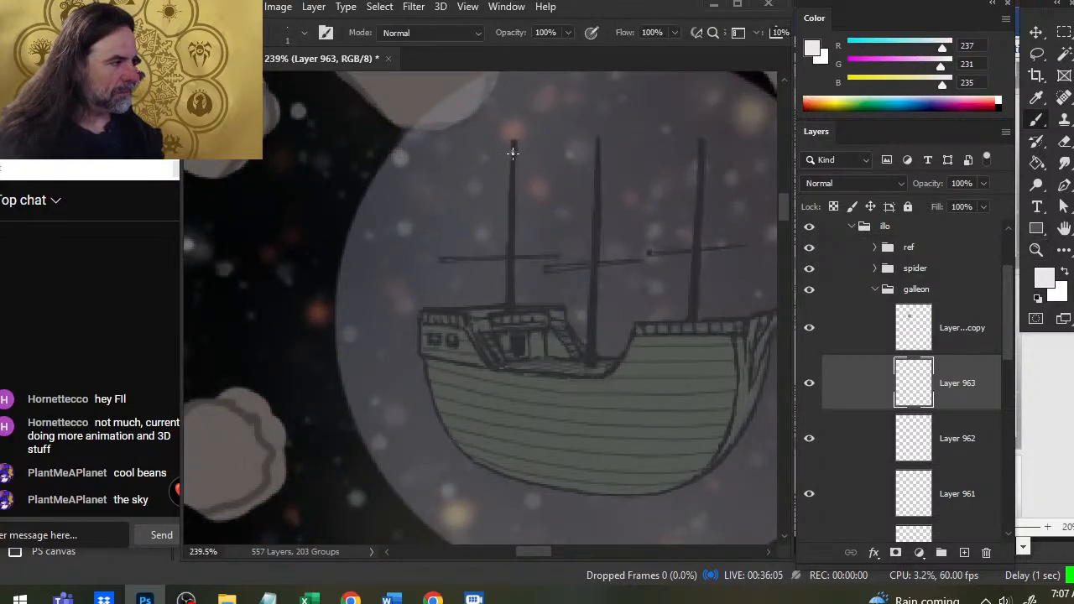
left_click_drag(512, 152, 444, 260)
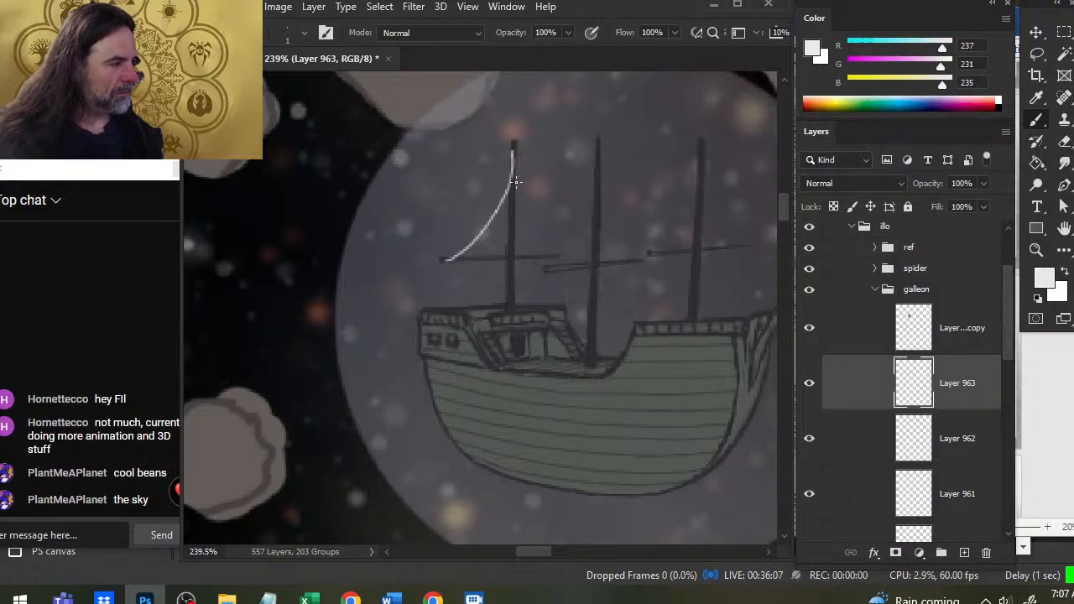
left_click_drag(518, 152, 548, 185)
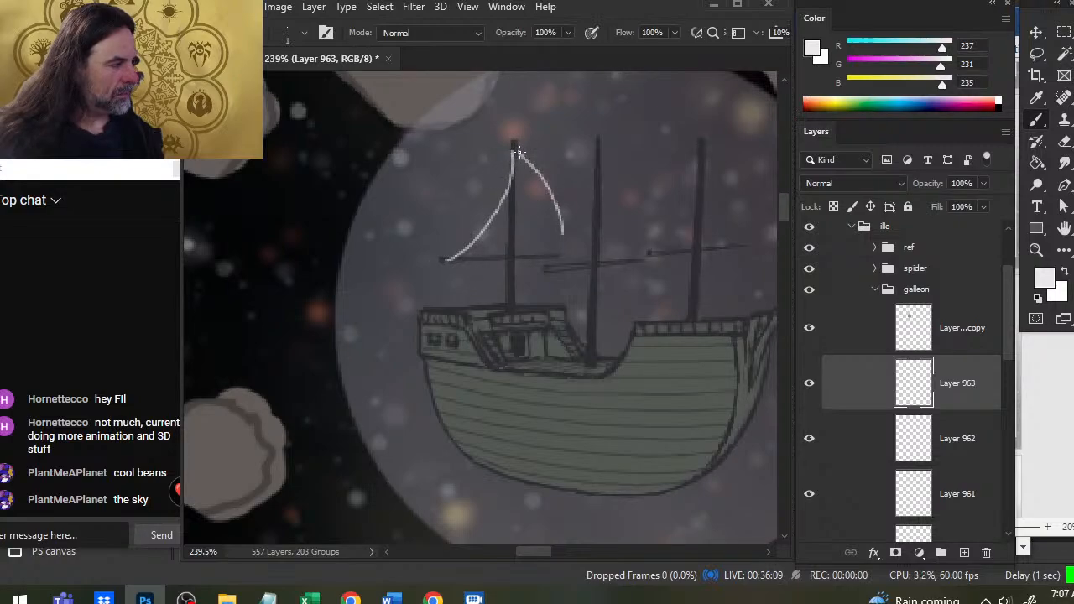
left_click_drag(451, 260, 530, 267)
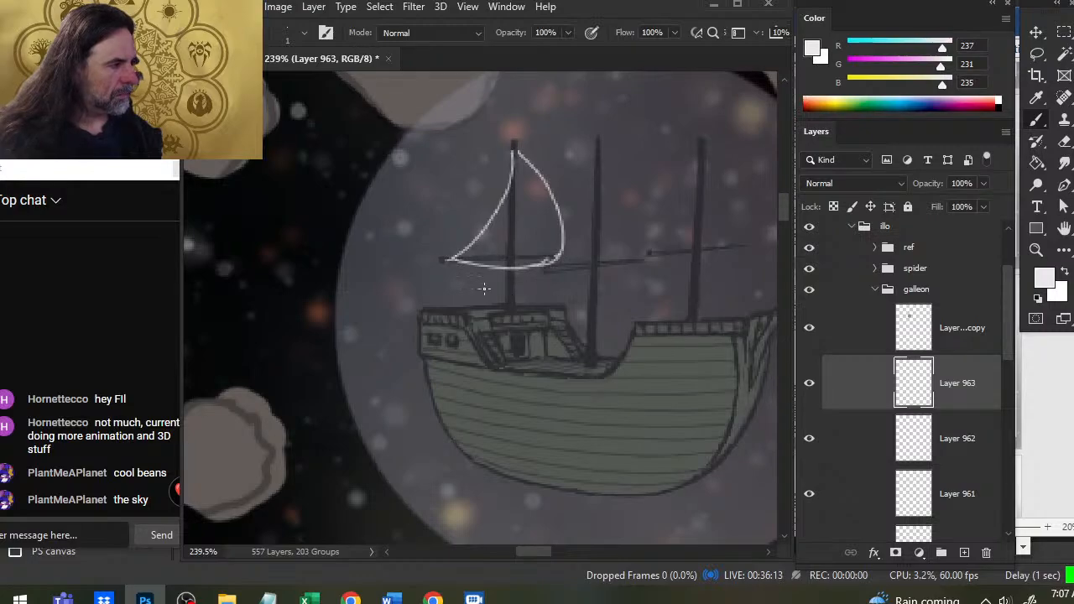
key("e")
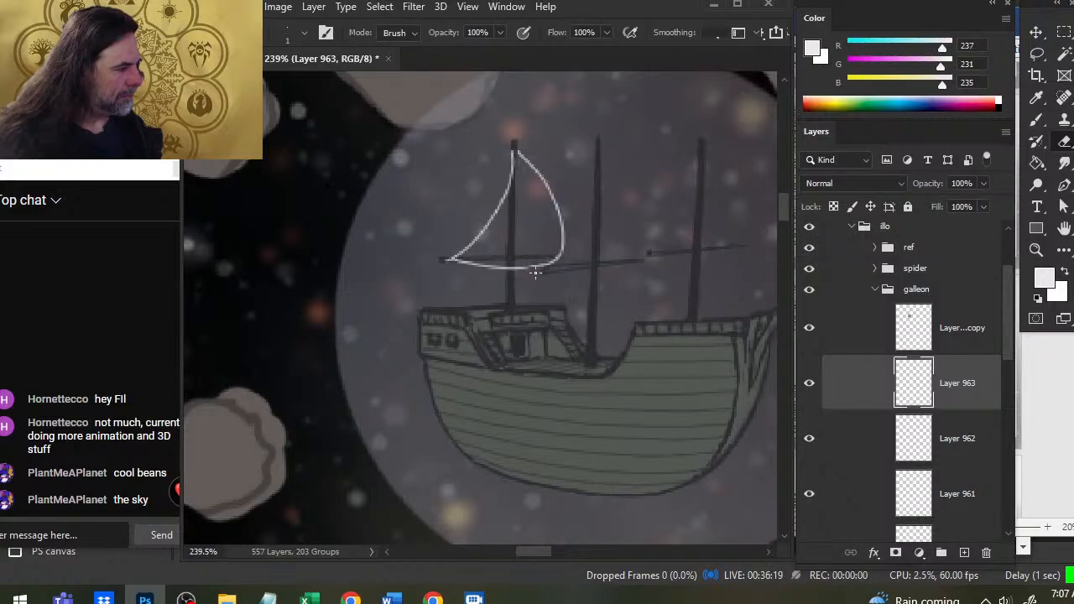
key("b")
key("e")
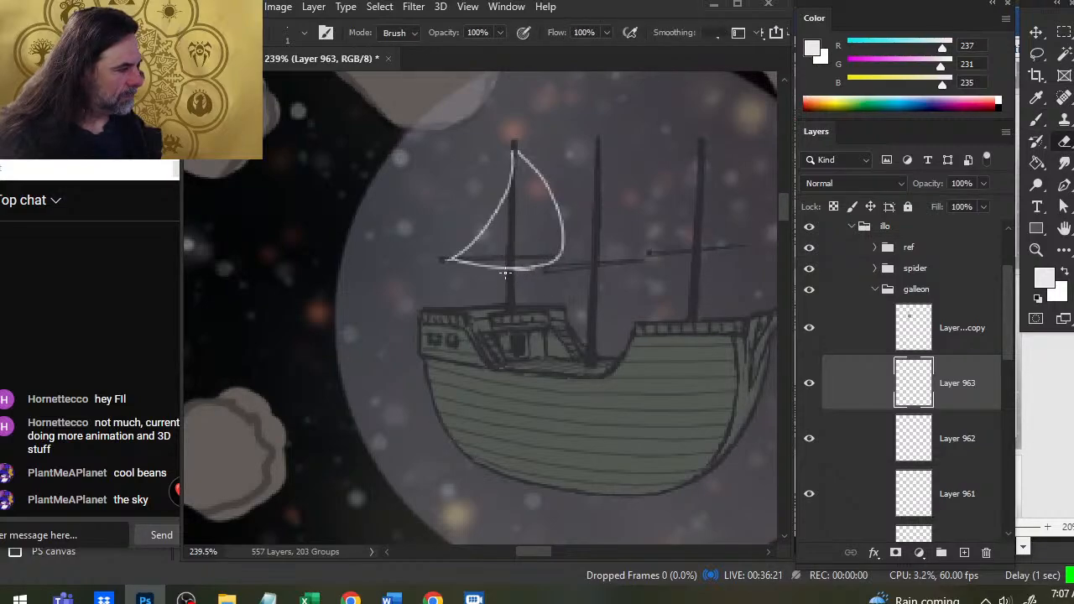
- Fill the outlined sail on the aft mast with the near-white foreground colour using the Paint Bucket
key("g")
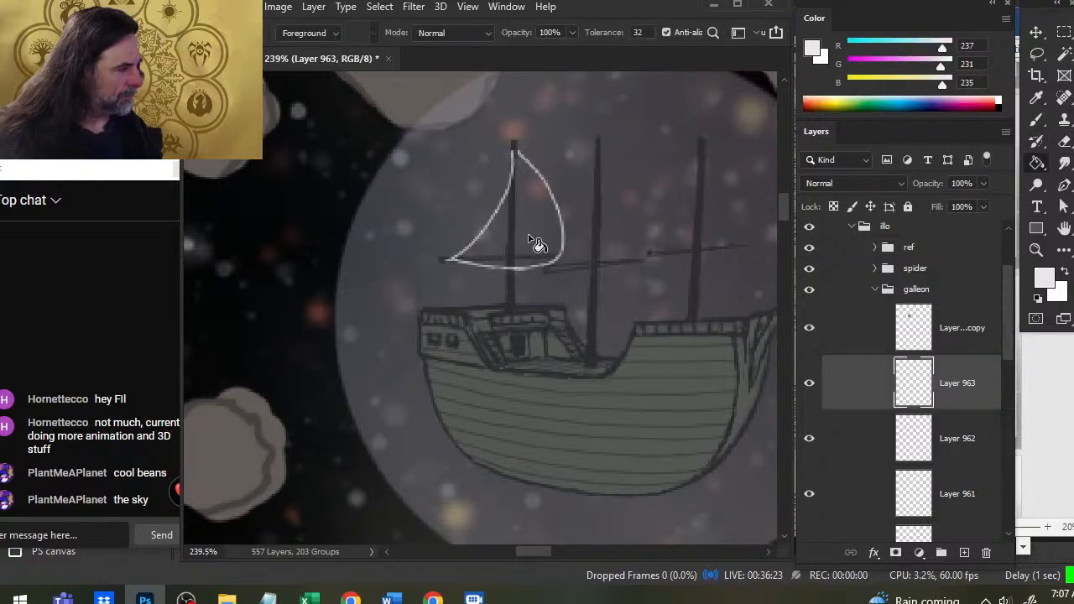
left_click(529, 238)
key("ctrl+z")
key("b")
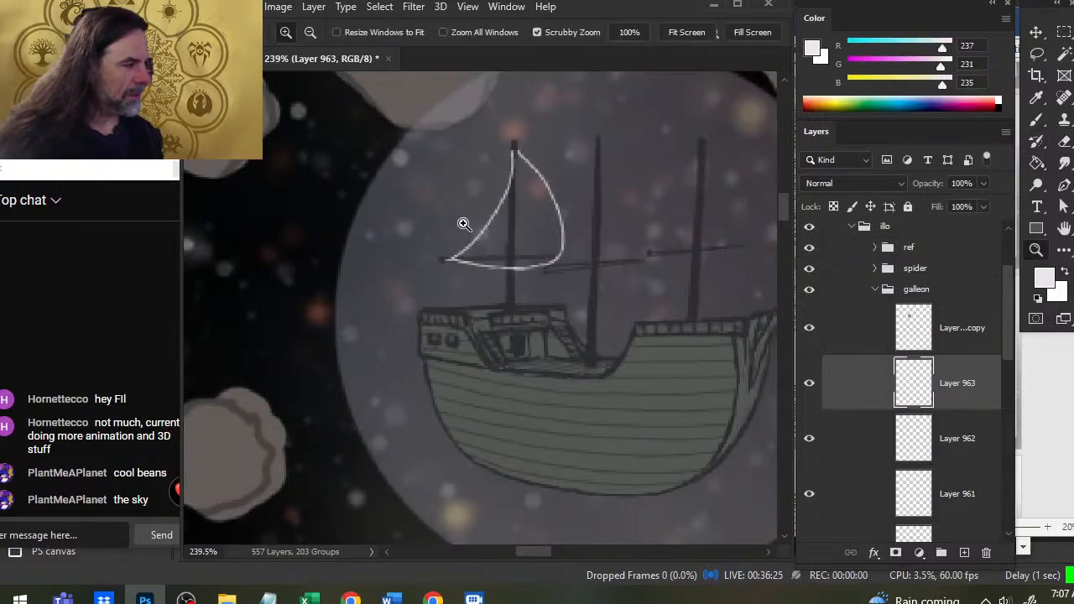
scroll(466, 235, "up", 2)
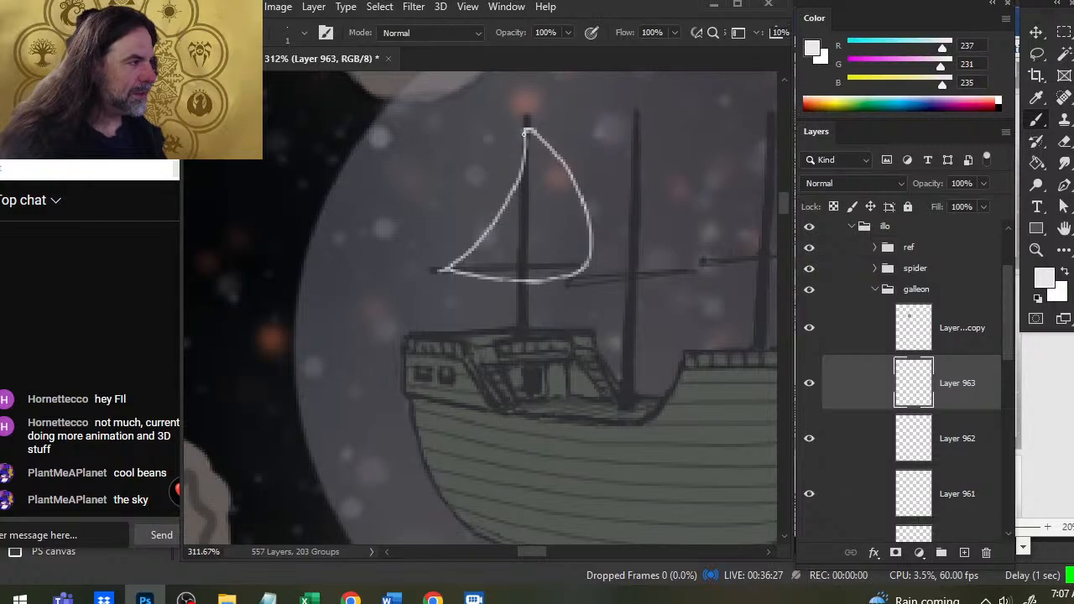
key("g")
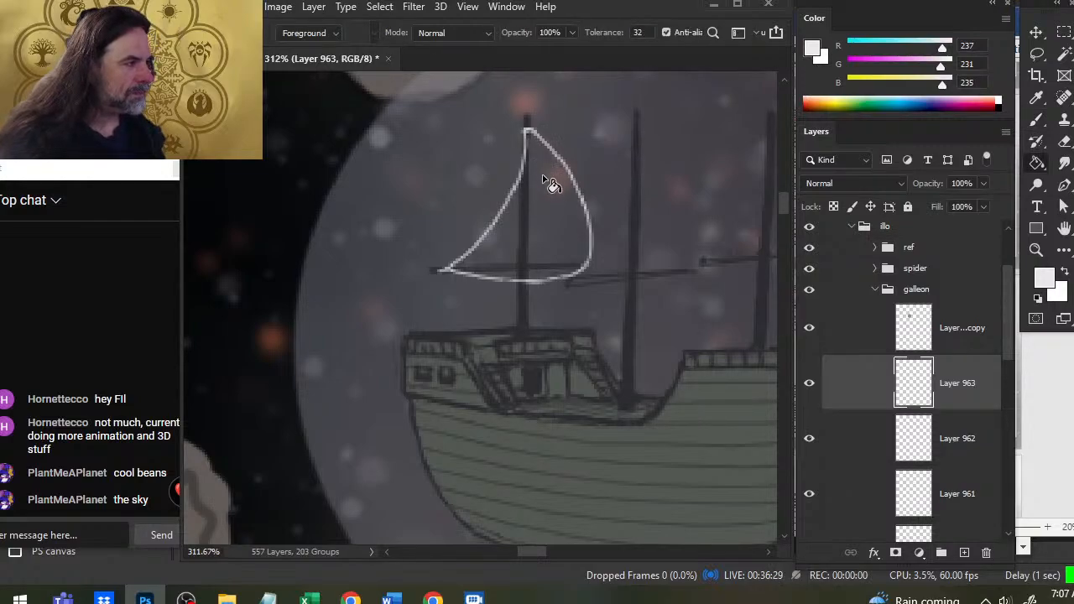
left_click(552, 210)
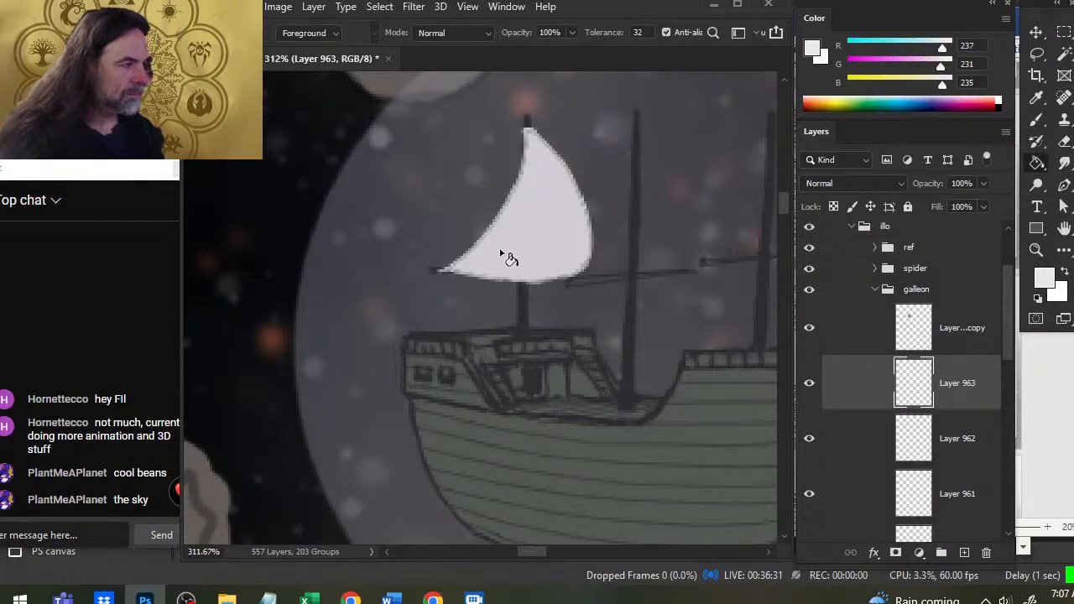
- Widen the sail's forward curved edge outward with a 3 px near-white brush
key("b")
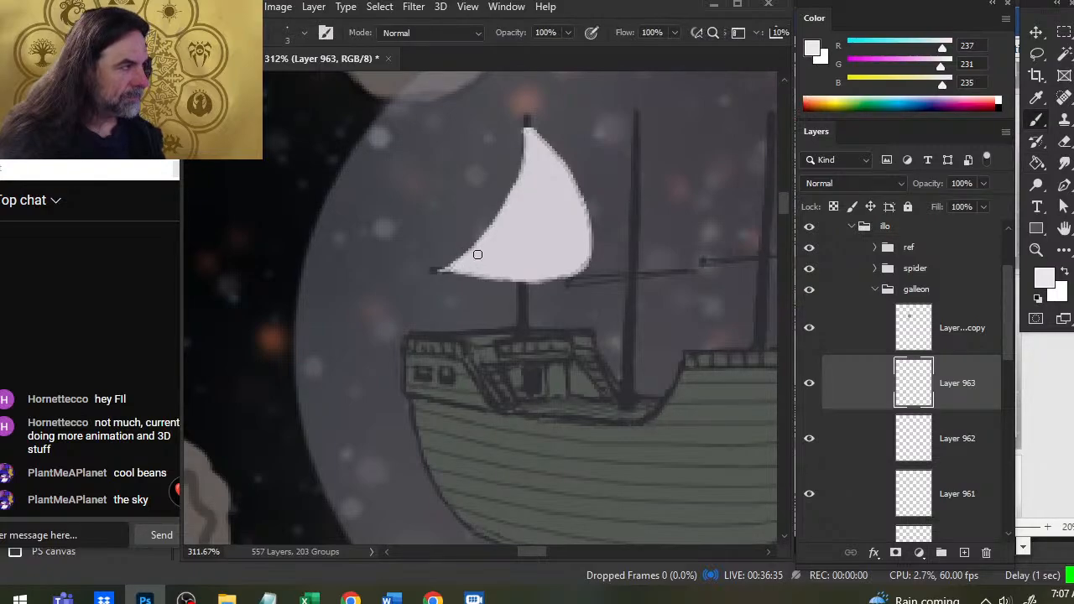
left_click_drag(536, 135, 551, 151)
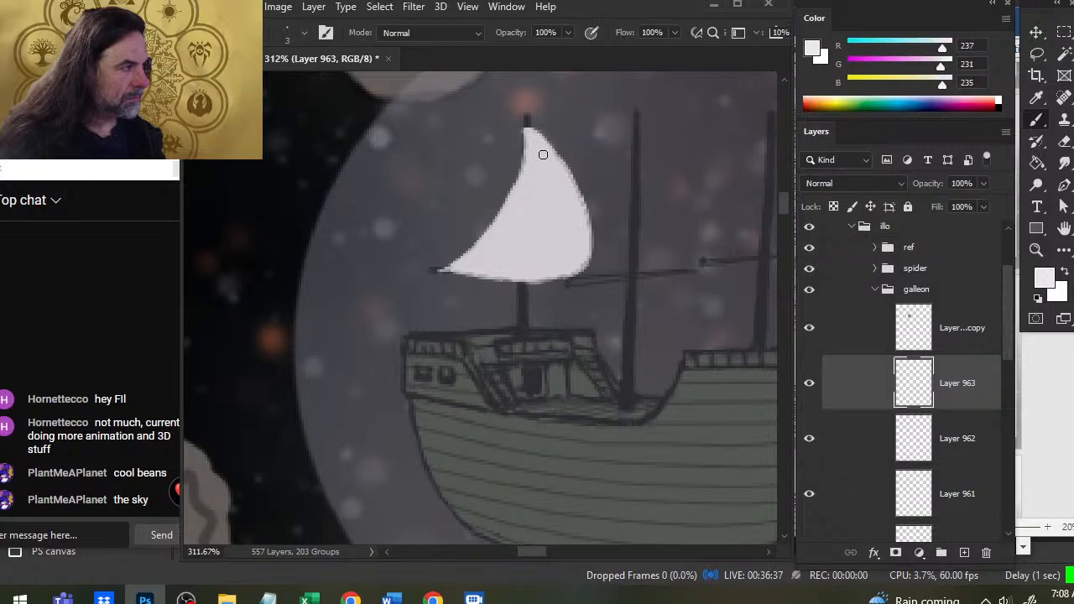
key("e")
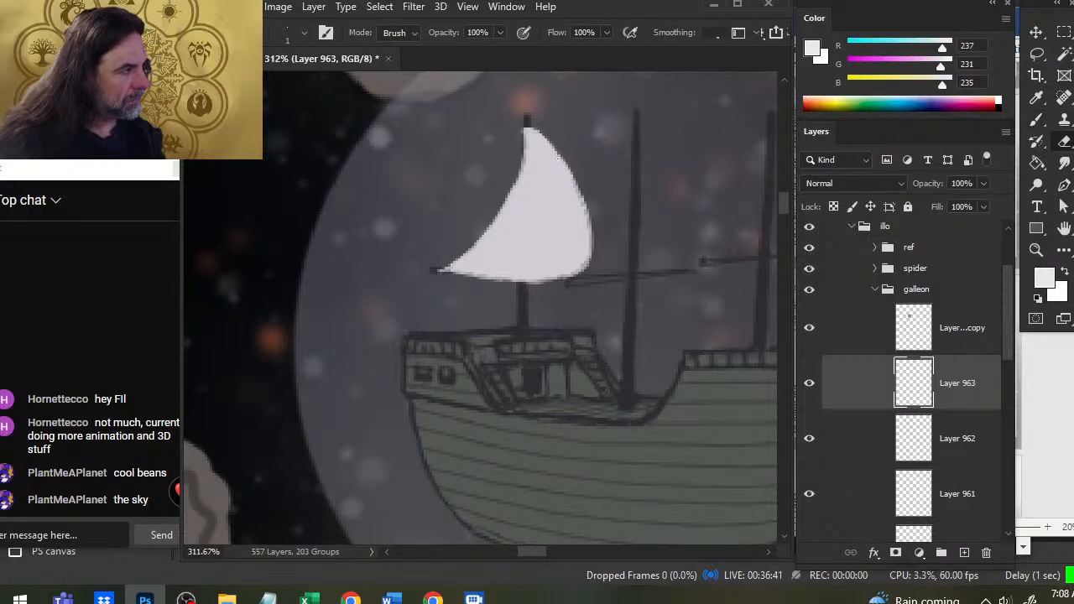
key("b")
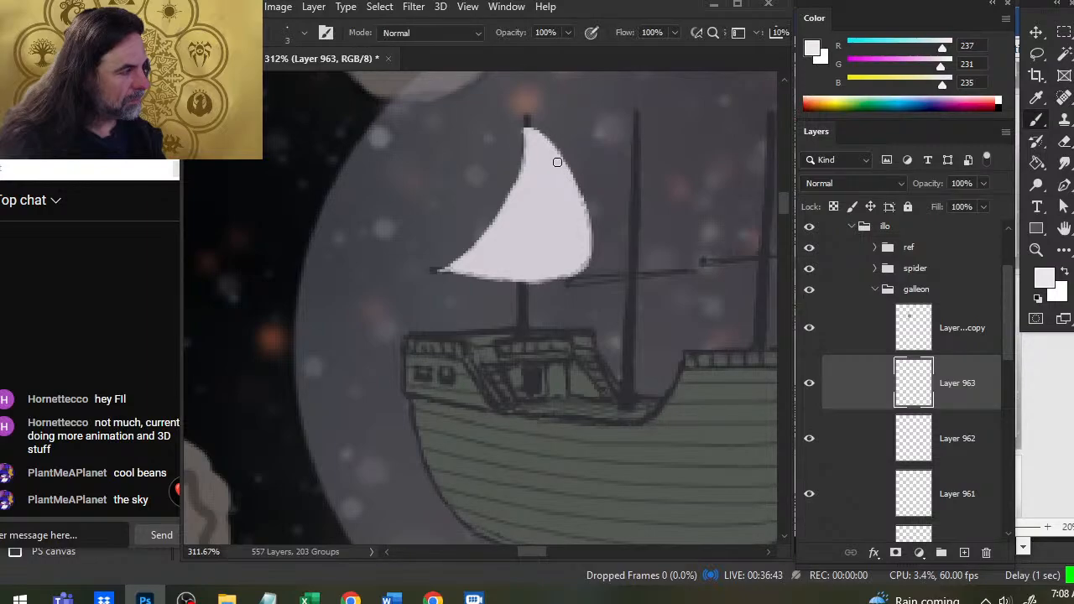
left_click_drag(550, 150, 586, 229)
- Erase the sail's lower overhang so its bottom edge follows the yard
key("e")
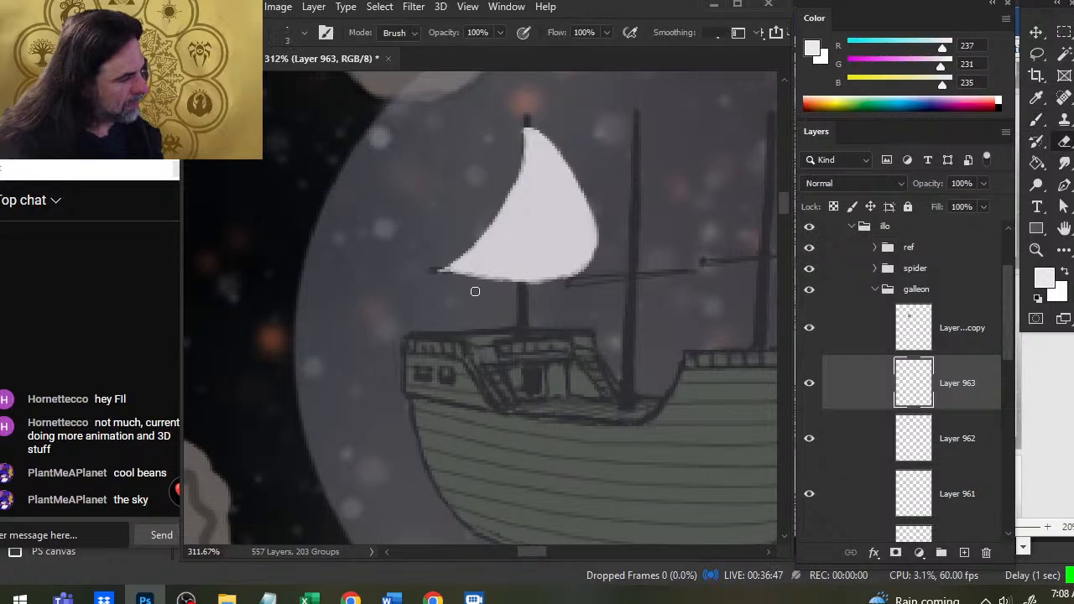
mouse_move(463, 282)
left_mouse_down()
mouse_move(491, 285)
mouse_move(439, 283)
mouse_move(519, 273)
mouse_move(479, 278)
mouse_move(526, 274)
left_mouse_up()
mouse_move(518, 273)
left_mouse_down()
mouse_move(479, 277)
mouse_move(561, 271)
left_mouse_up()
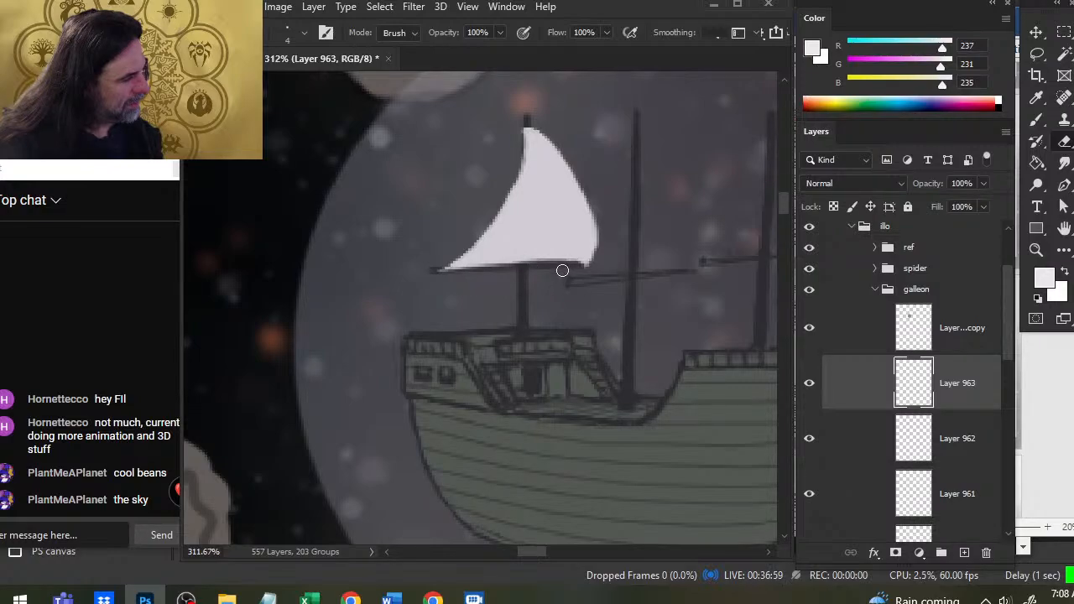
- Round out the sail's lower forward corner and bulge its forward edge with the 3 px brush
key("b")
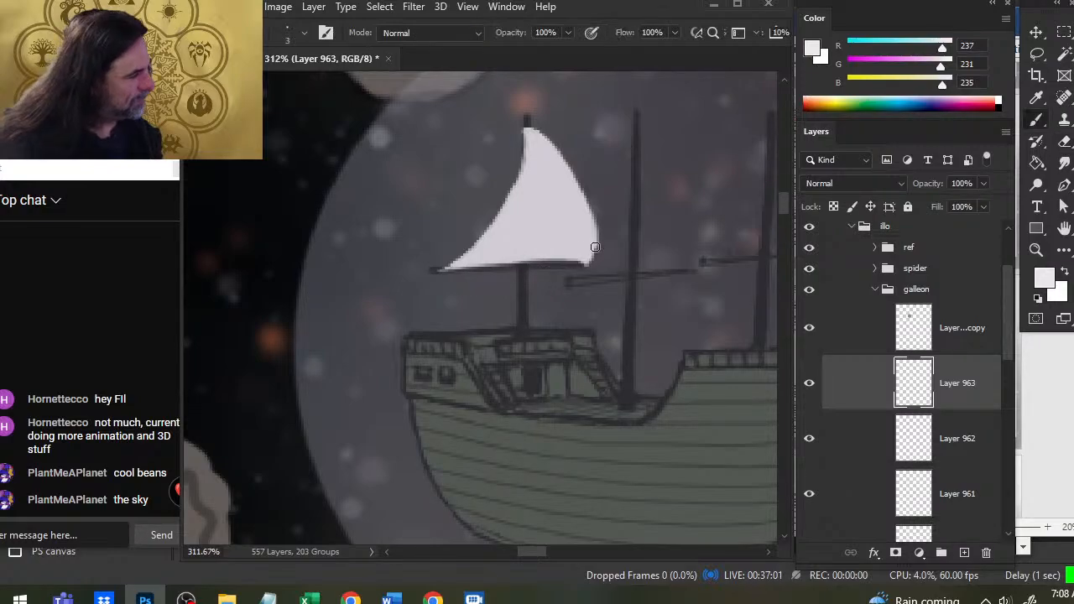
left_click_drag(595, 240, 599, 255)
key("e")
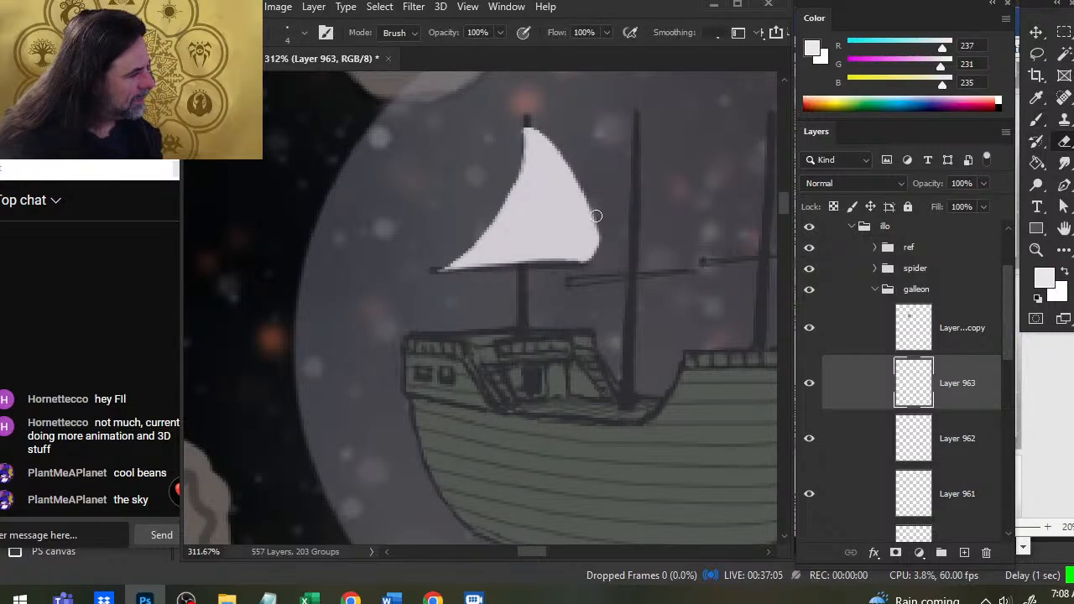
key("b")
mouse_move(535, 140)
left_mouse_down()
mouse_move(559, 149)
mouse_move(593, 210)
mouse_move(591, 178)
mouse_move(600, 236)
left_mouse_up()
key("e")
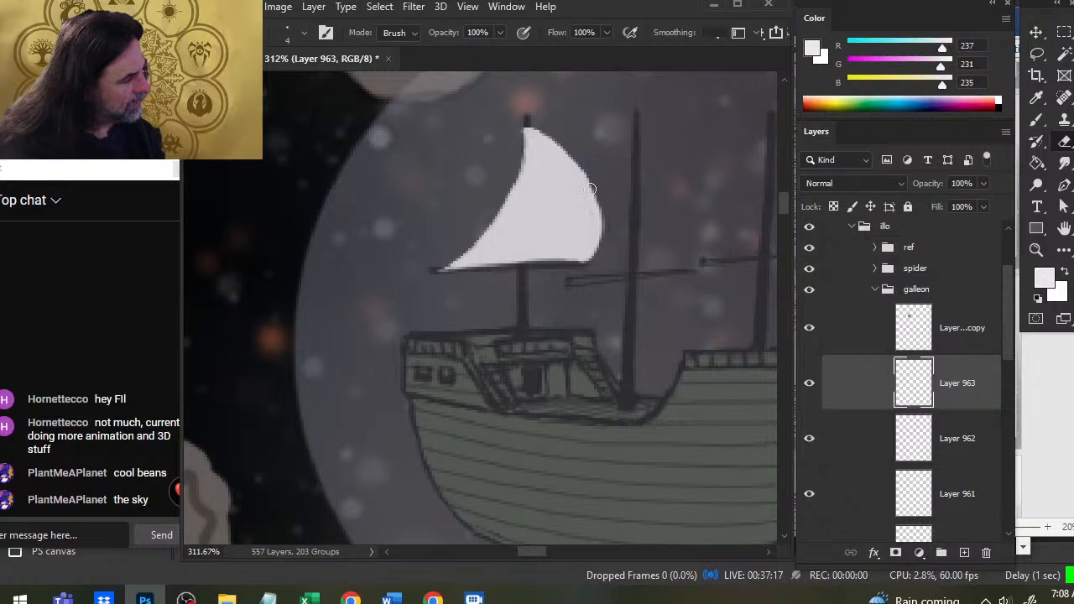
- Refine the sail's tip and both curved edges, alternating the 3 px brush with the 4 px eraser
key("b")
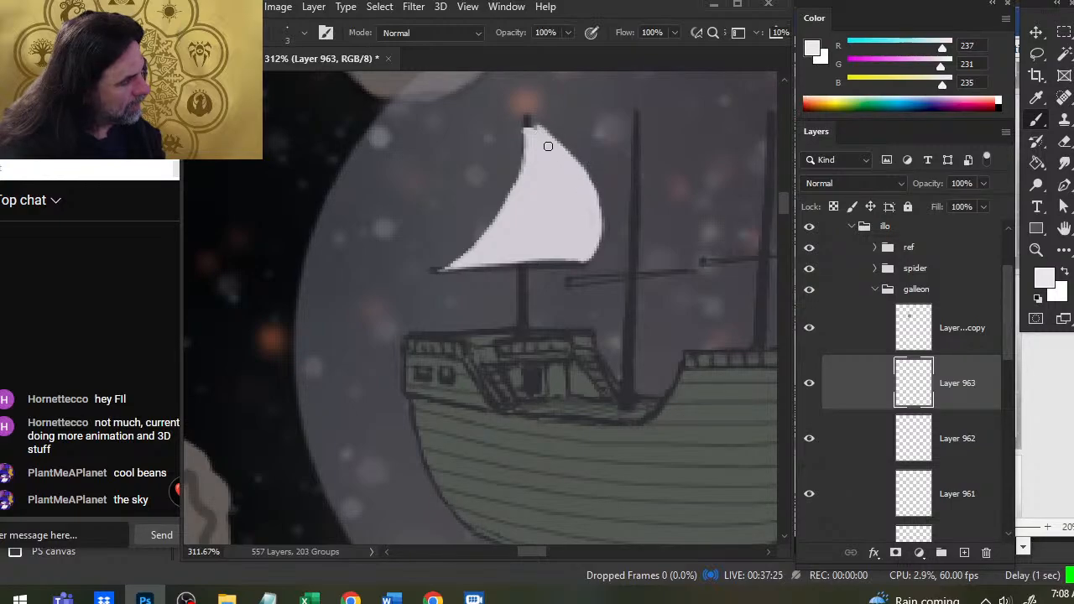
key("e")
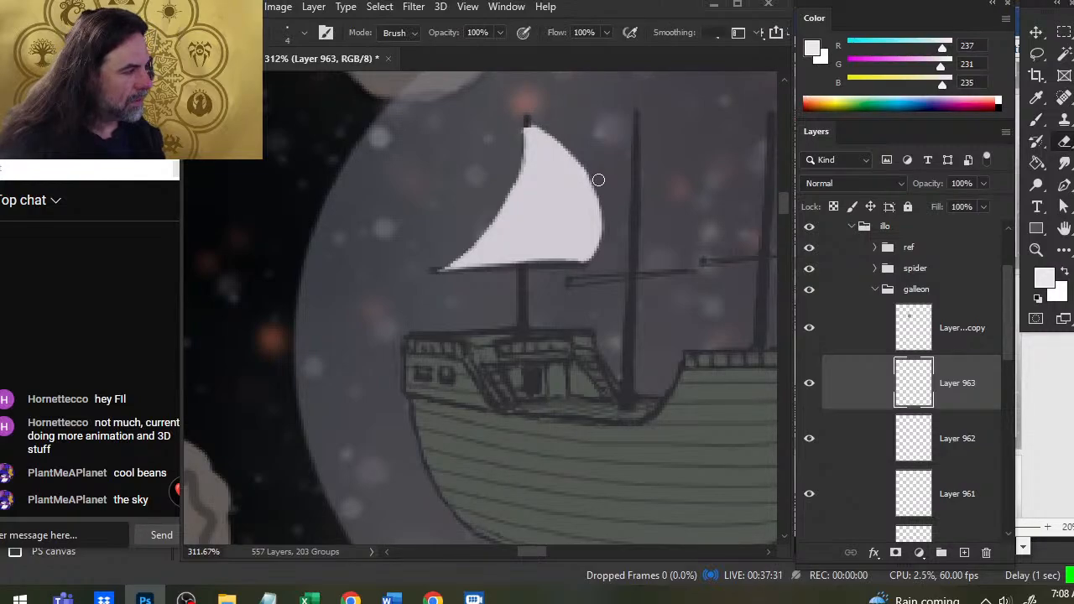
key("b")
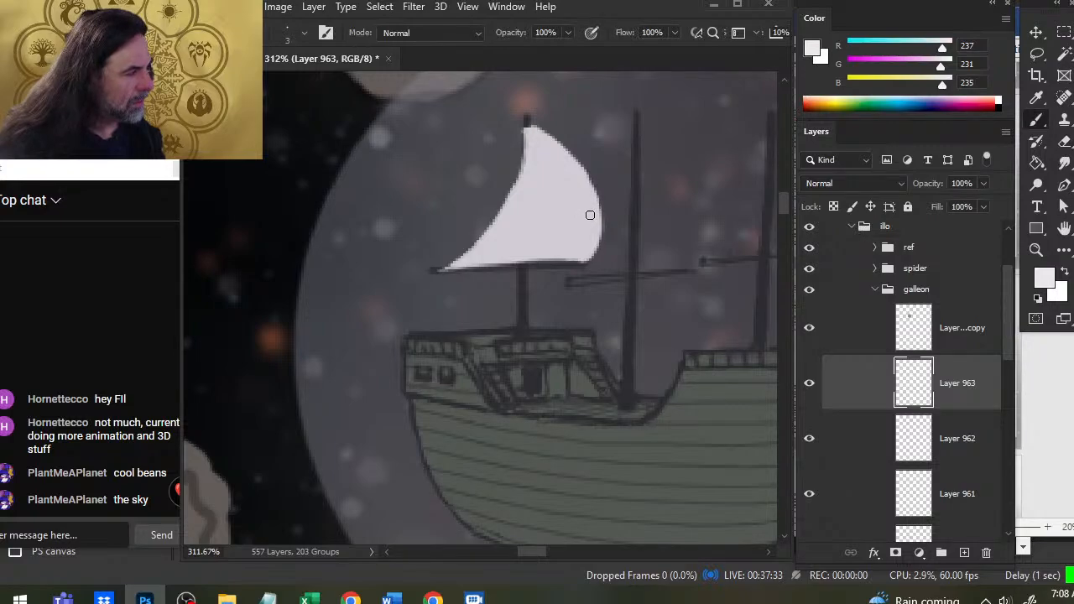
key("e")
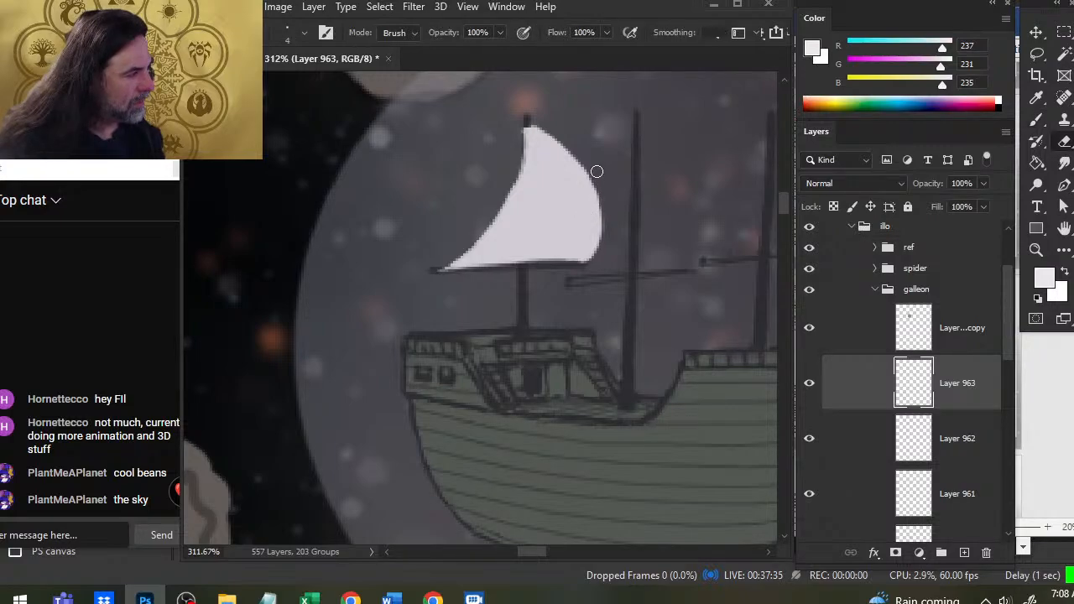
key("b")
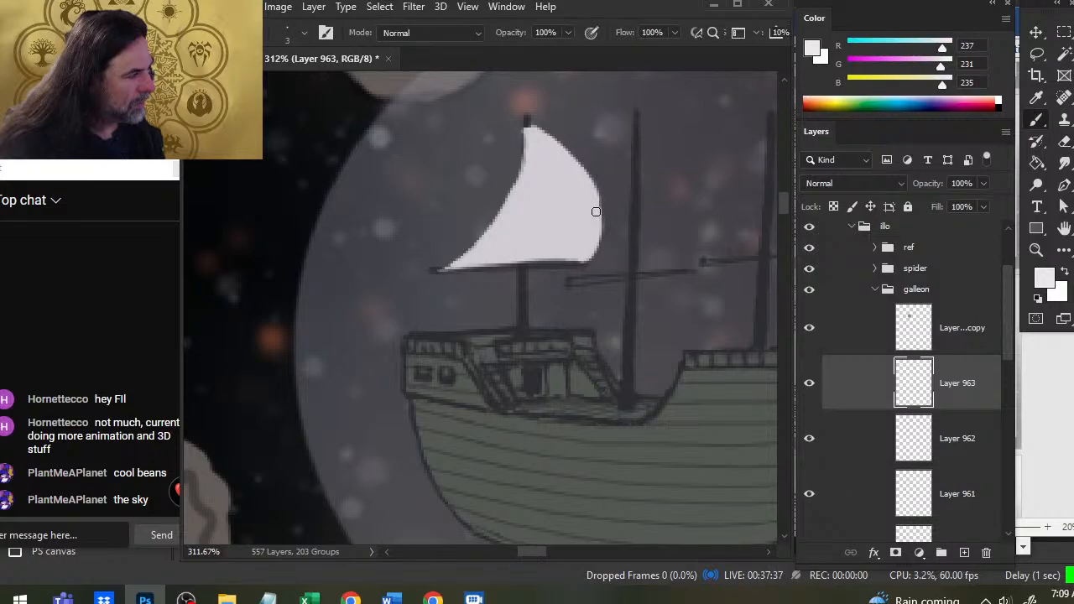
key("e")
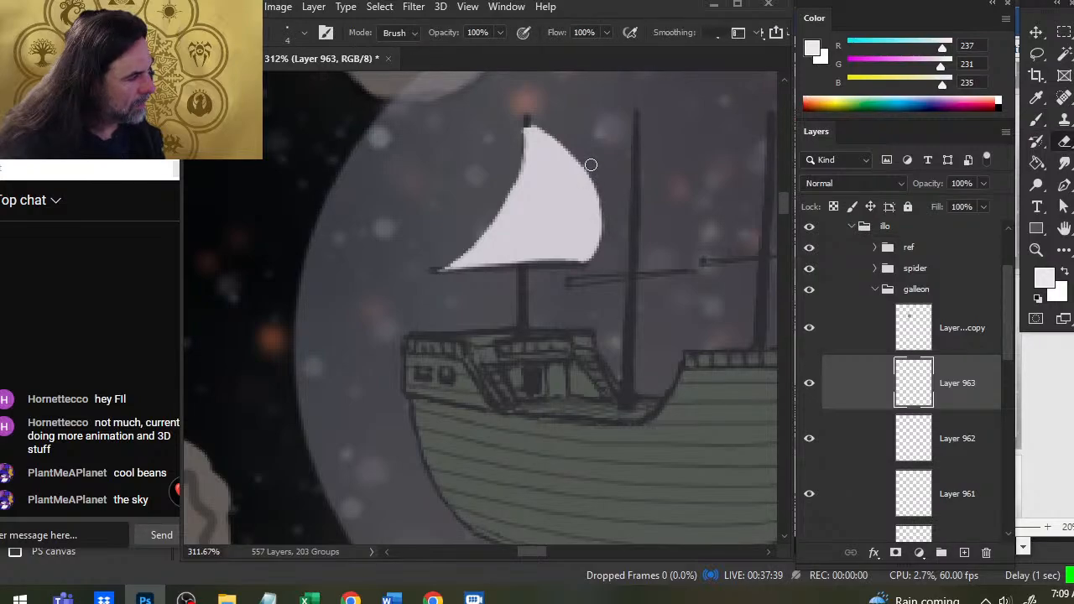
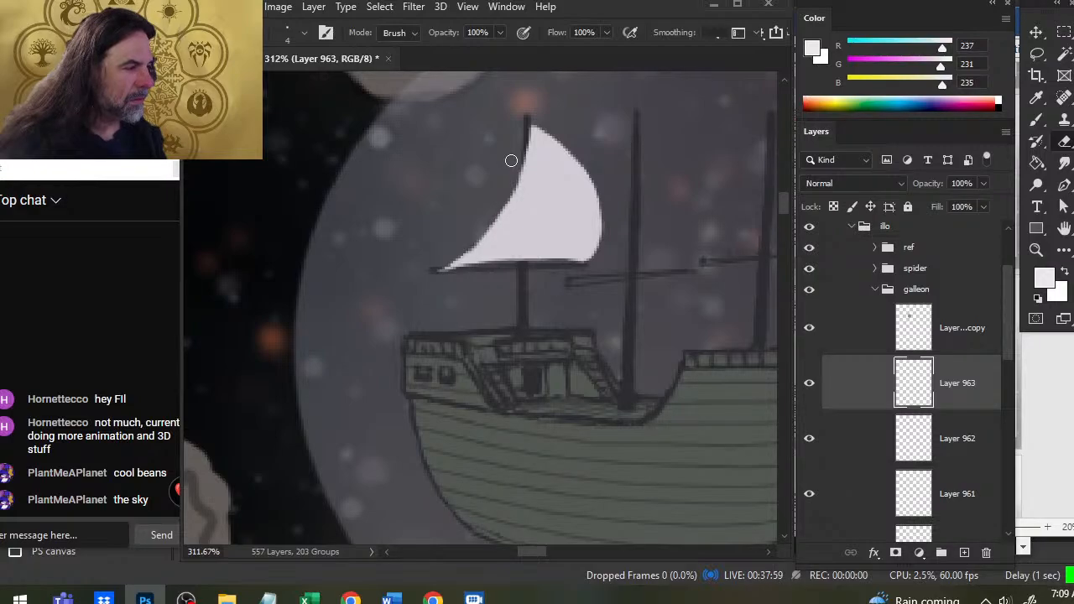
key("b")
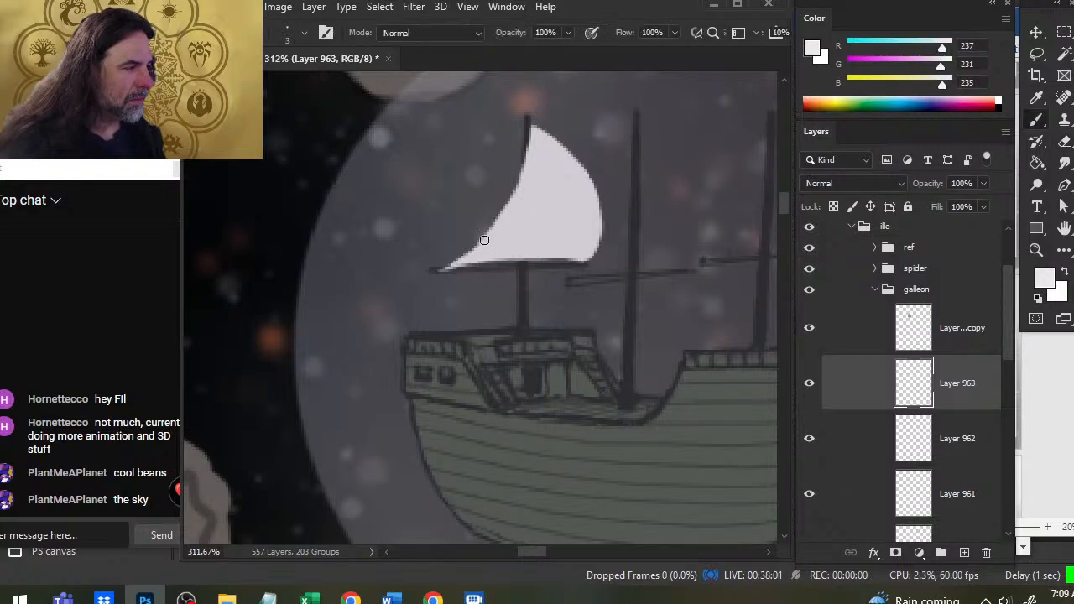
left_click_drag(469, 254, 531, 147)
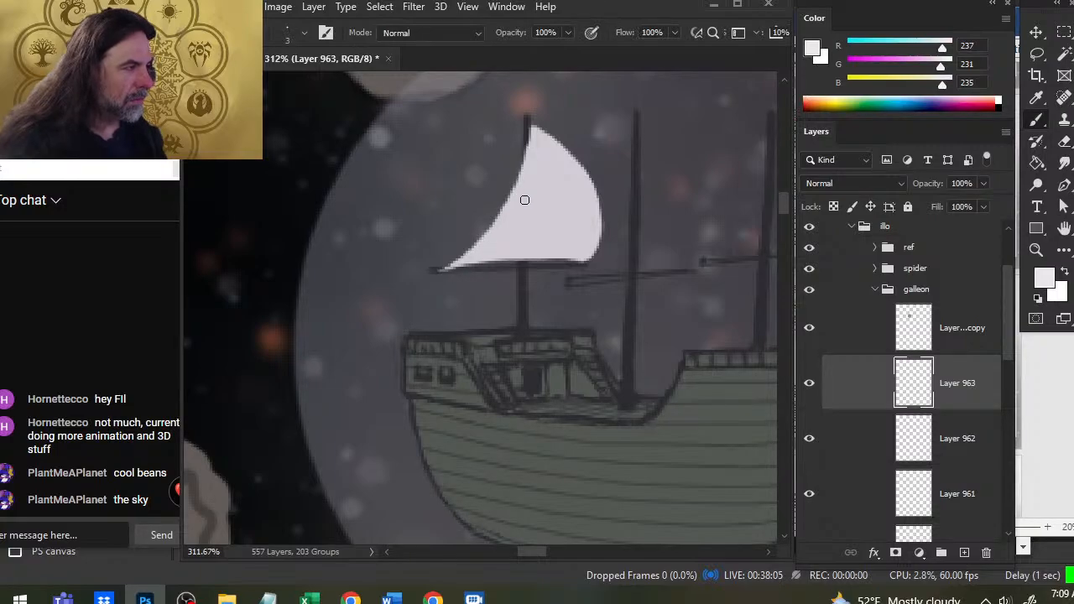
- Select Layers 963 and 962 together and nudge the sail and yards down so the aft yard sits just above the stern deck
key("z")
left_click_drag(526, 201, 468, 189)
left_click_drag(554, 269, 489, 239)
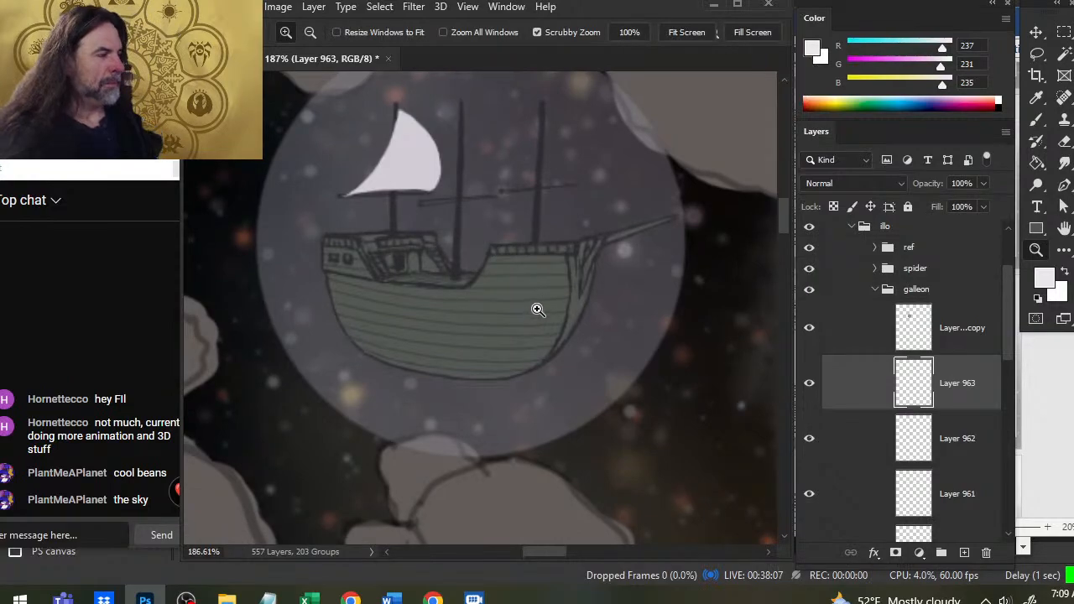
left_click(810, 438)
left_click(810, 438)
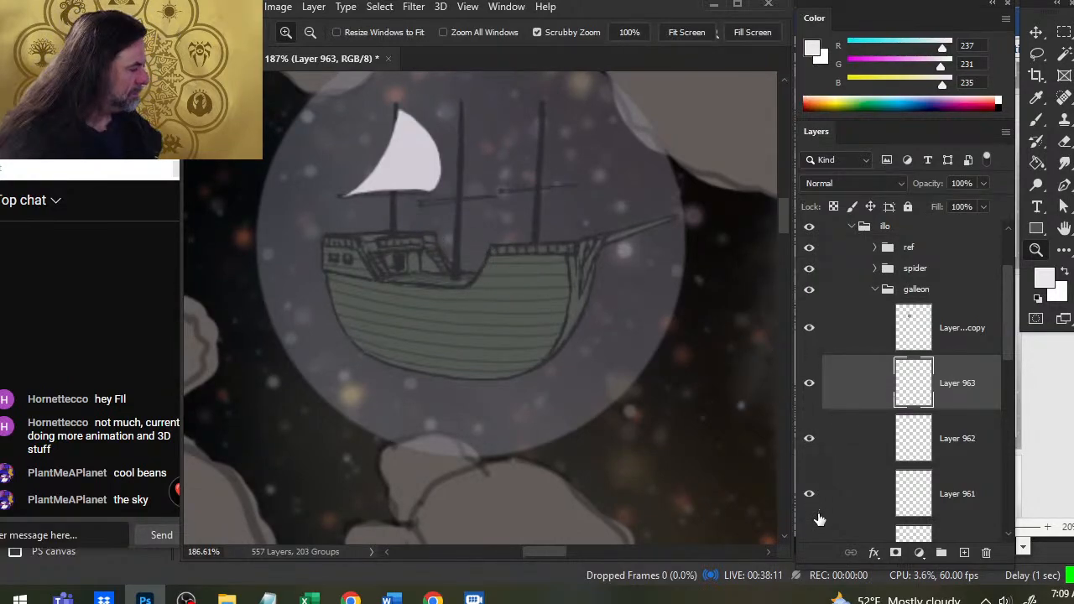
left_click(847, 440, "shift")
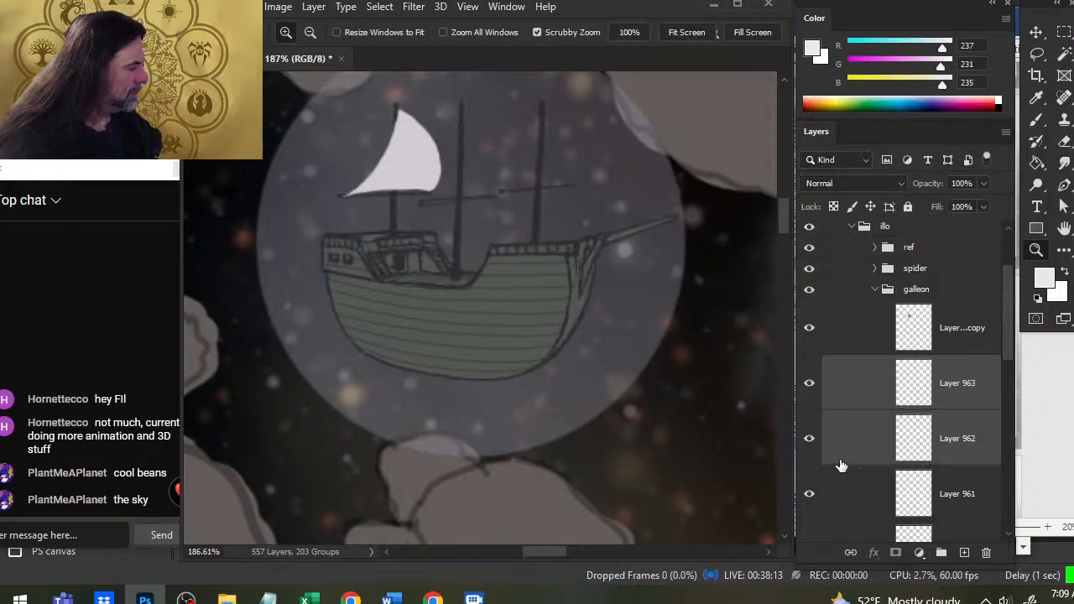
key("v")
key("Down")
key("Down")
key("Down")
key("Down")
key("Down")
key("Down")
key("Down")
key("Down")
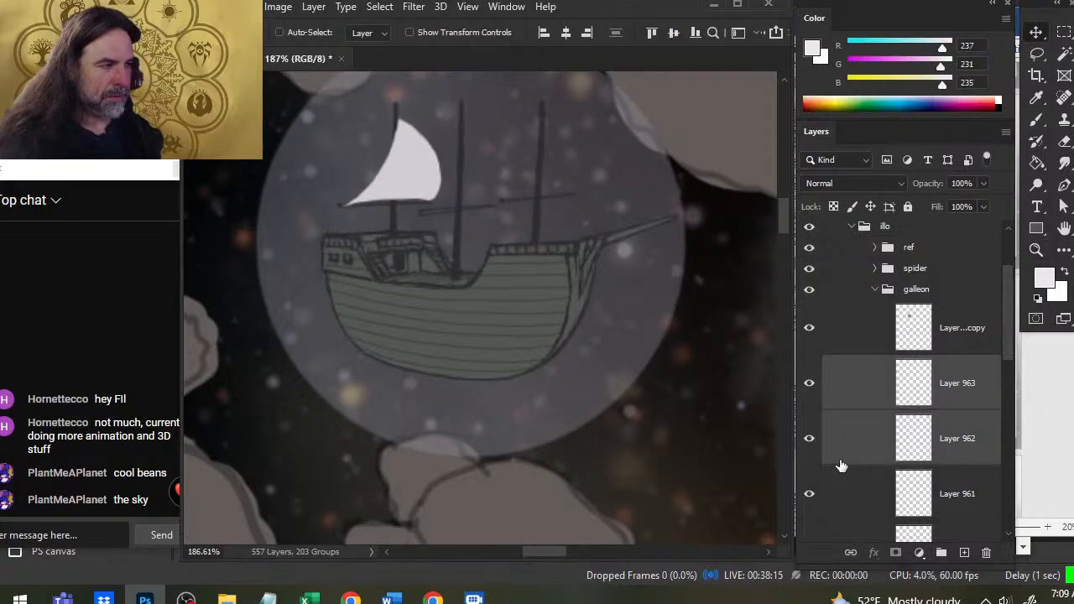
key("Down")
key("Down")
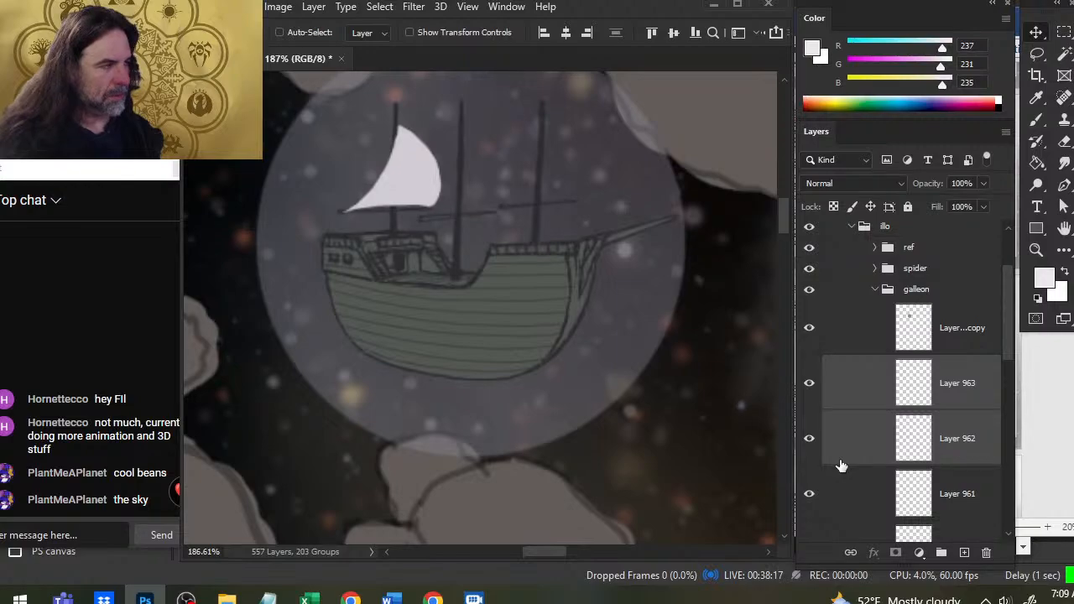
- Erase the tops of the fore and aft masts on Layer 759, ending the aft mast at the sail's tip
left_click(810, 497)
left_click(810, 497)
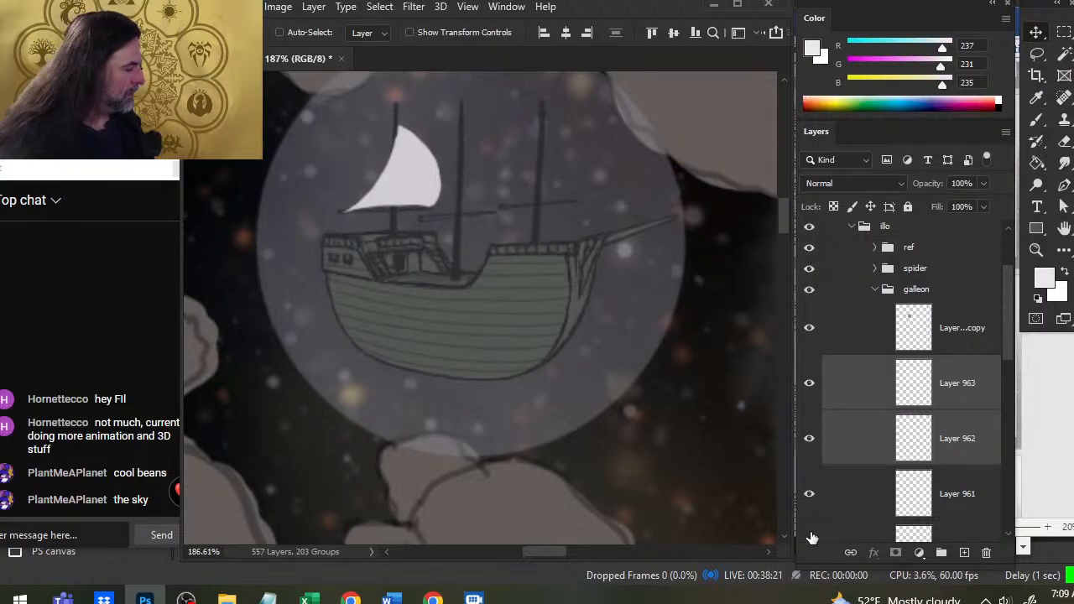
left_click(810, 535)
left_click(811, 536)
left_click(827, 531)
key("e")
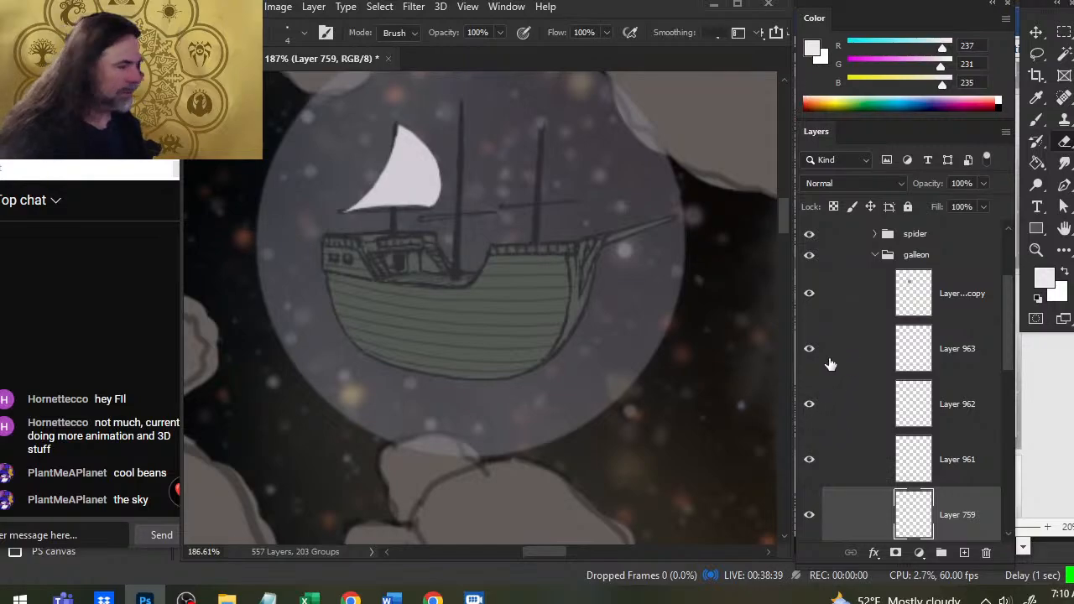
- Lasso the middle mast's yard on Layer 962
left_click(810, 460)
left_click(811, 460)
left_click(811, 408)
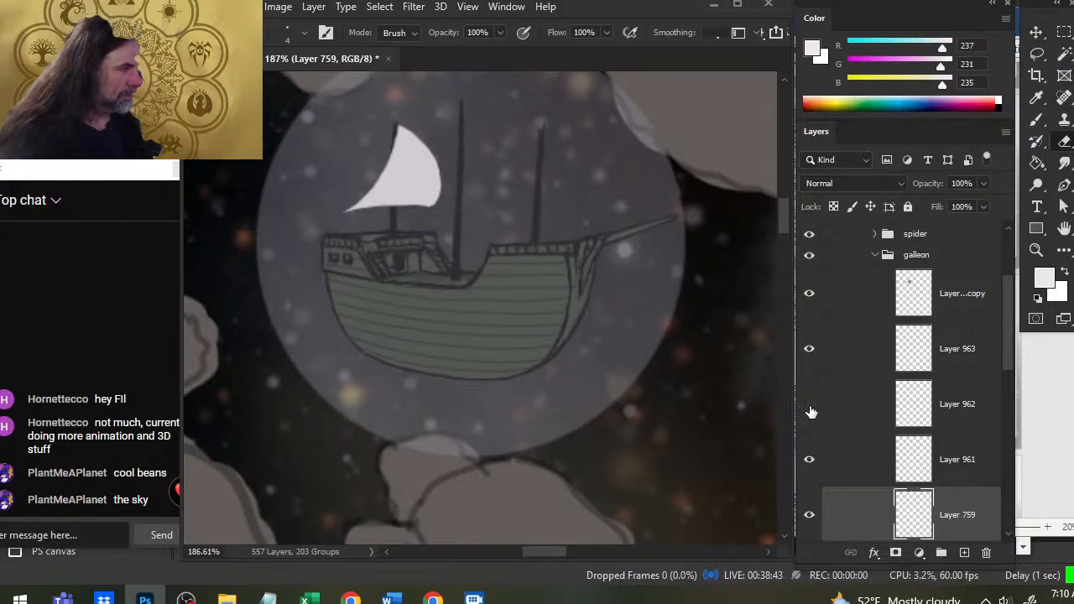
left_click(811, 407)
left_click(869, 406)
key("l")
mouse_move(445, 207)
left_mouse_down()
mouse_move(471, 227)
mouse_move(498, 211)
mouse_move(466, 225)
left_mouse_up()
key("v")
key("l")
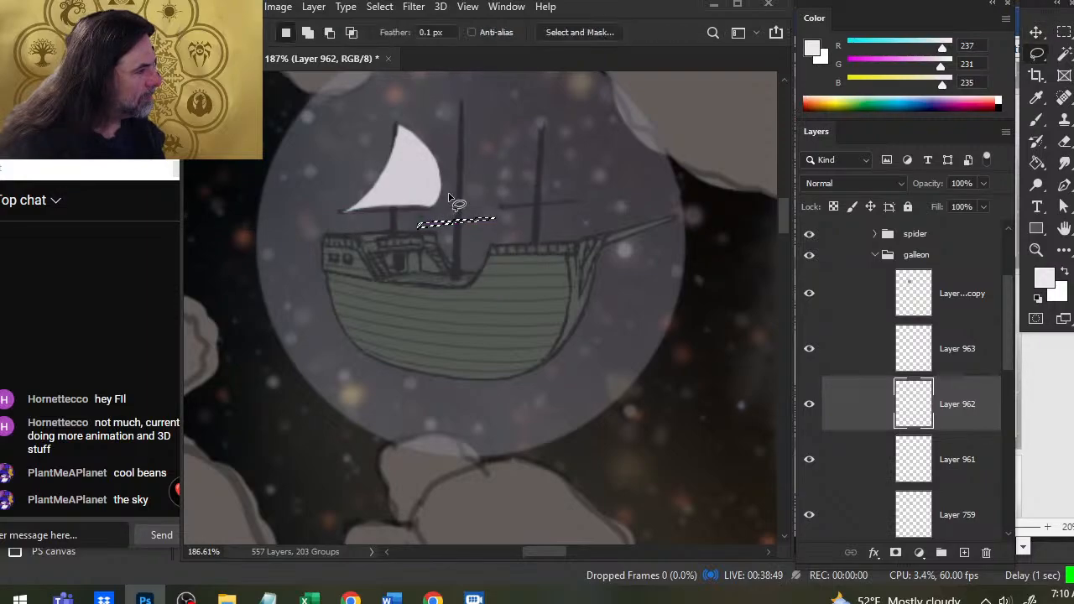
- Skew the middle mast's yard slightly and clear the selection
right_click(454, 197)
left_click(528, 358)
right_click(483, 188)
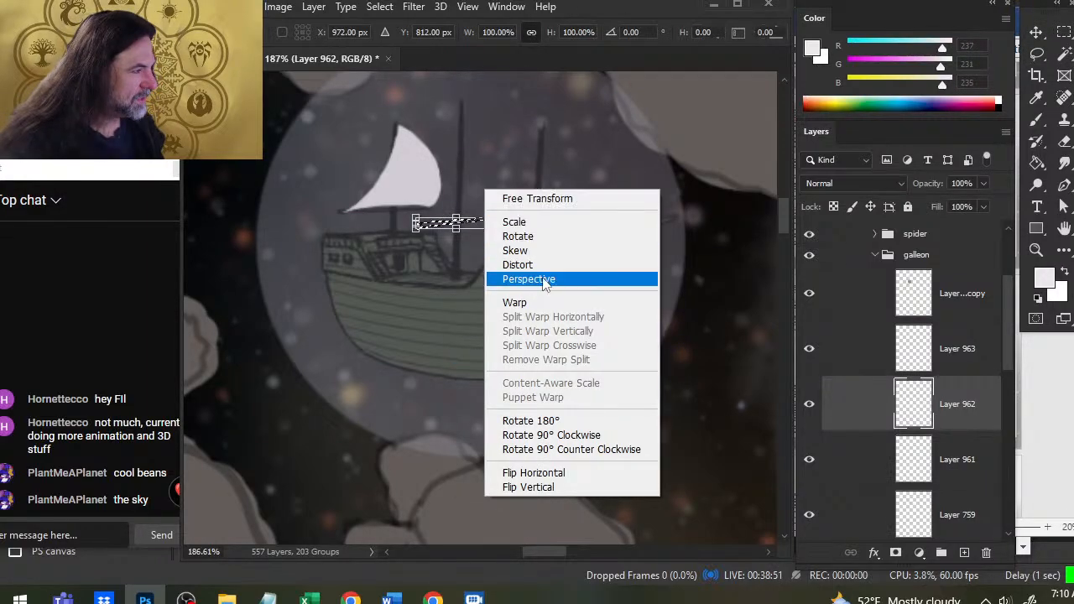
left_click(509, 231)
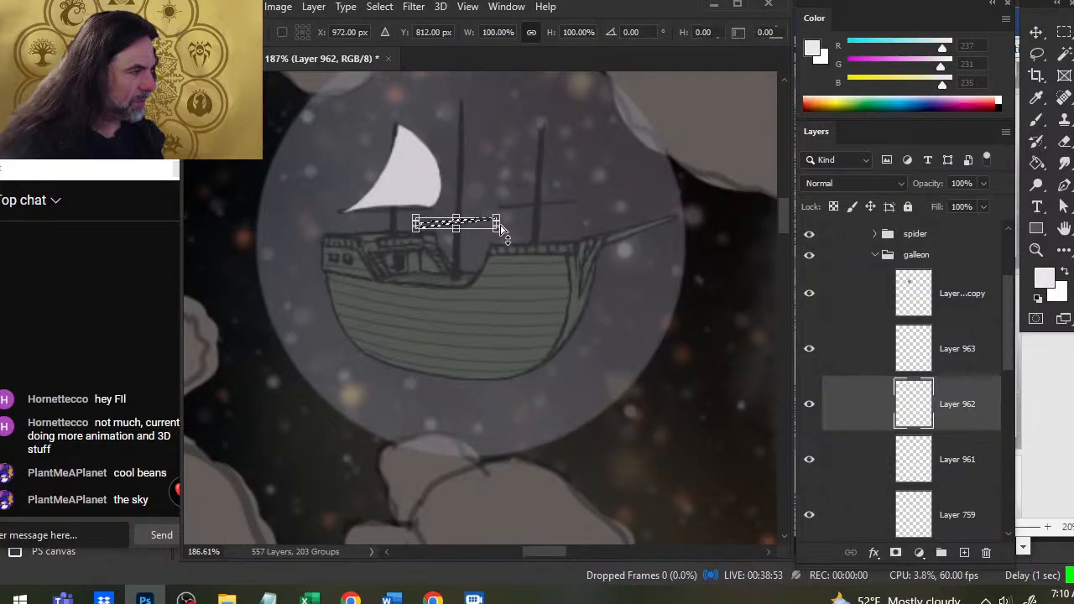
left_click_drag(501, 230, 504, 237)
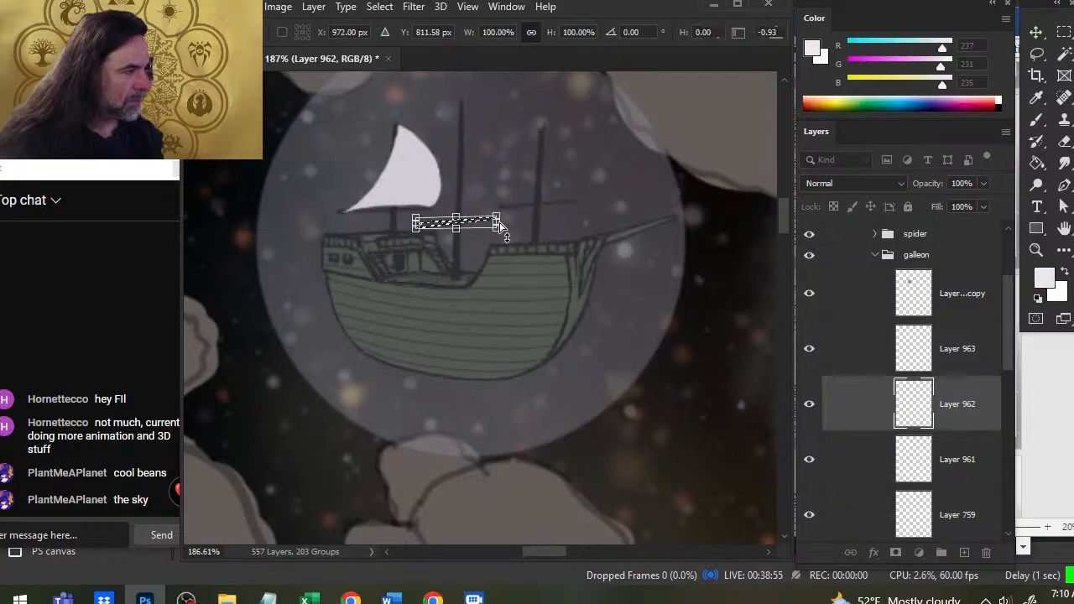
key("Return")
key("ctrl+d")
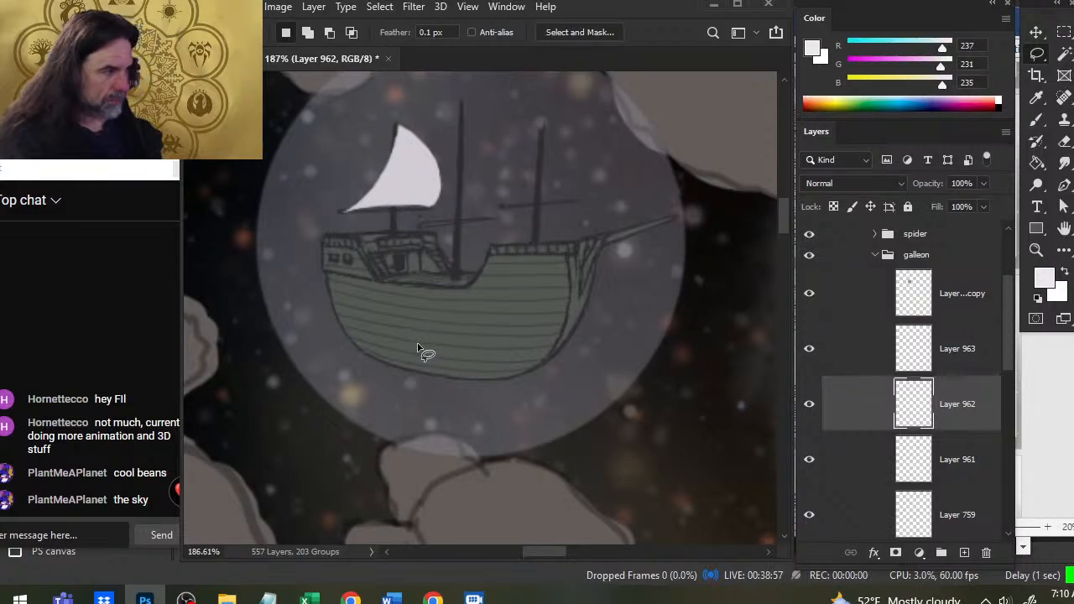
- Add a new layer above Layer 963 and hide the pale circular overlay on the copy layer above it
left_click(810, 306)
left_click(812, 308)
left_click(812, 349)
left_click(813, 349)
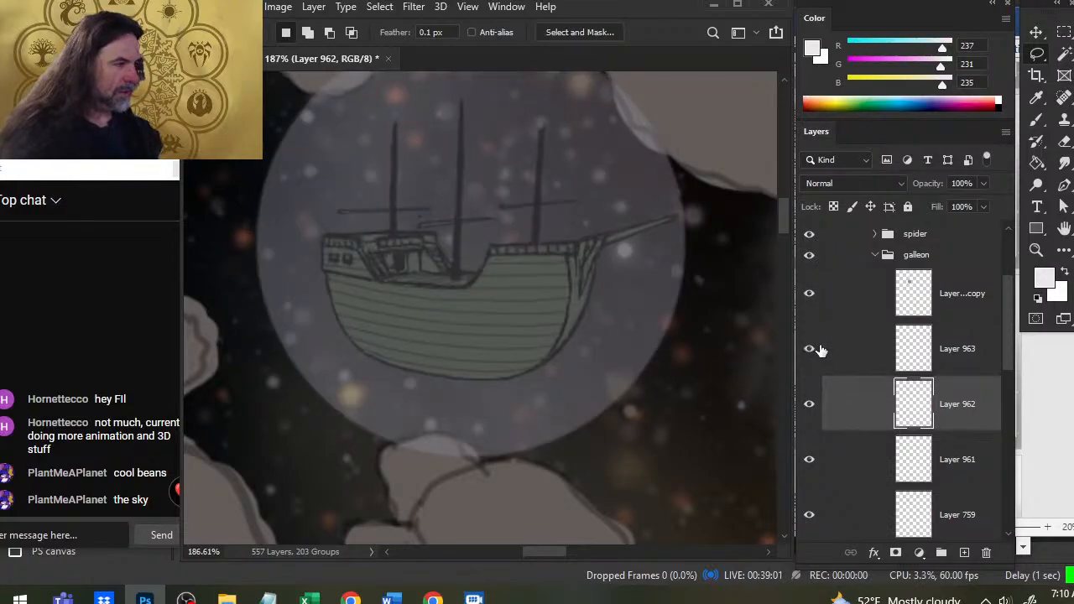
left_click(823, 350)
left_click(964, 552)
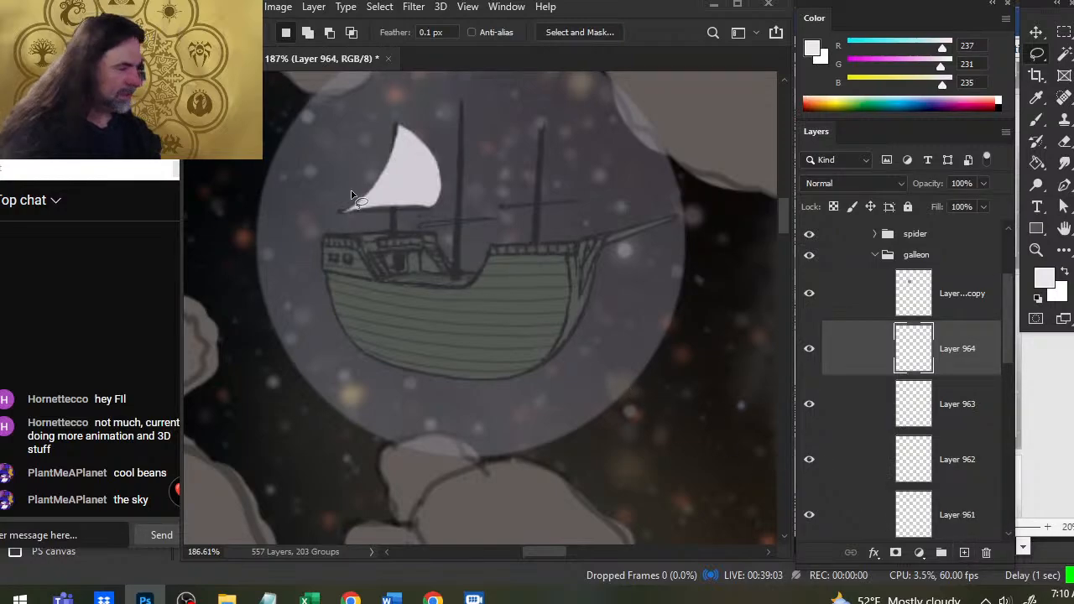
left_click(809, 294)
key("b")
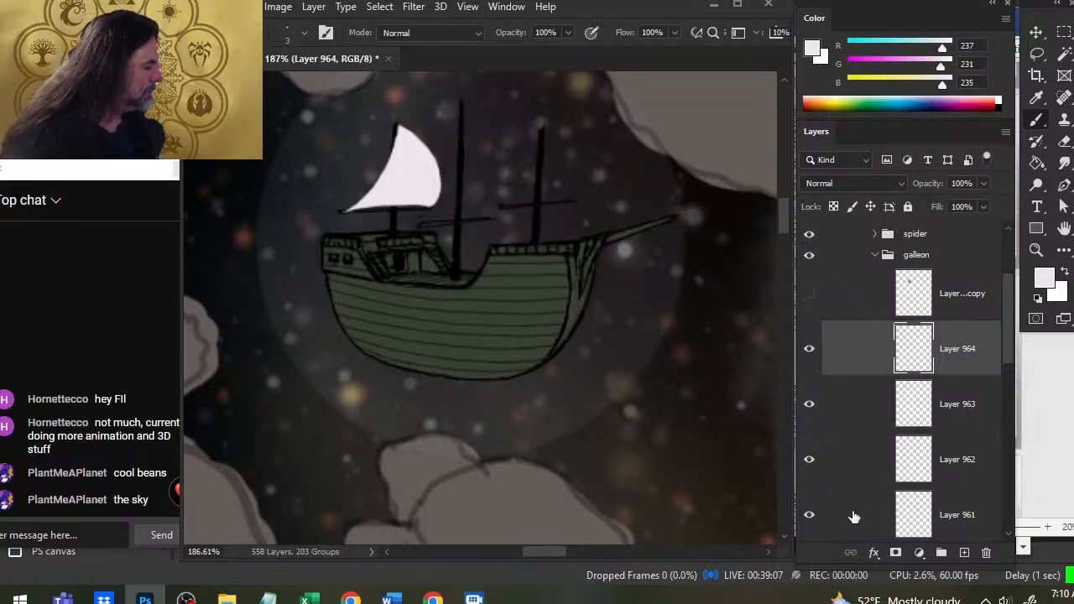
- Toggle the galleon's layers from Layer 964 down to Layer 960 one by one to check which parts of the ship each holds
left_click(810, 515)
left_click(810, 514)
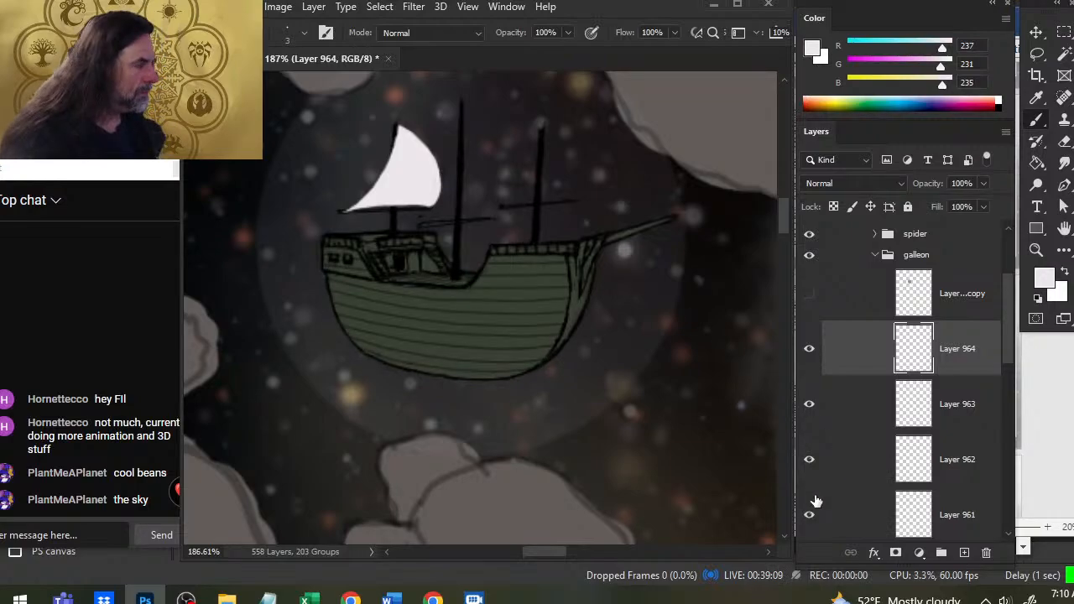
left_click(809, 459)
left_click(809, 460)
left_click(809, 404)
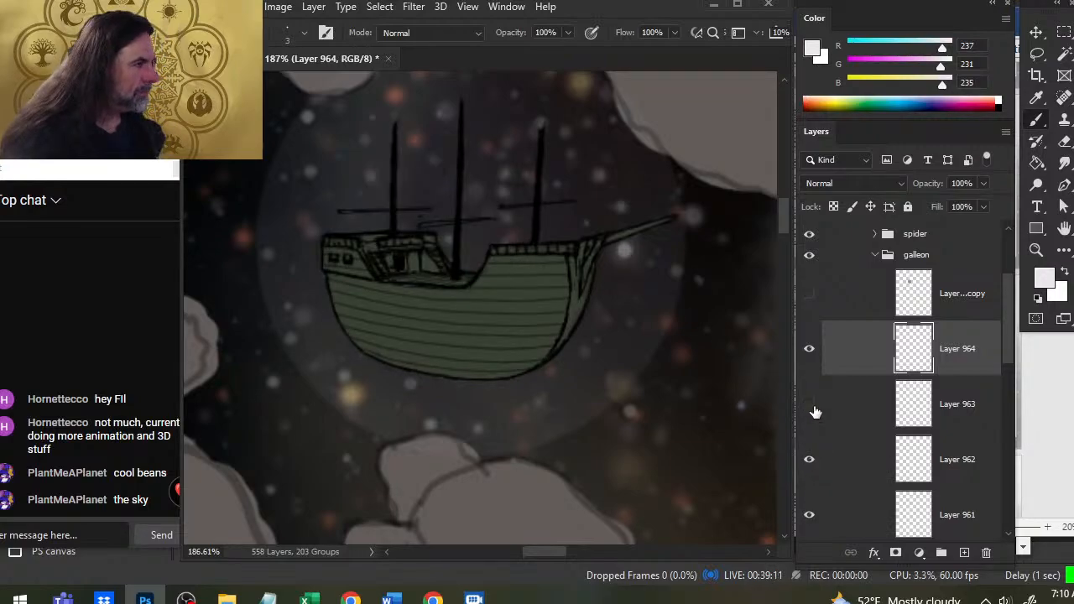
left_click(810, 405)
left_click(811, 350)
left_click(814, 350)
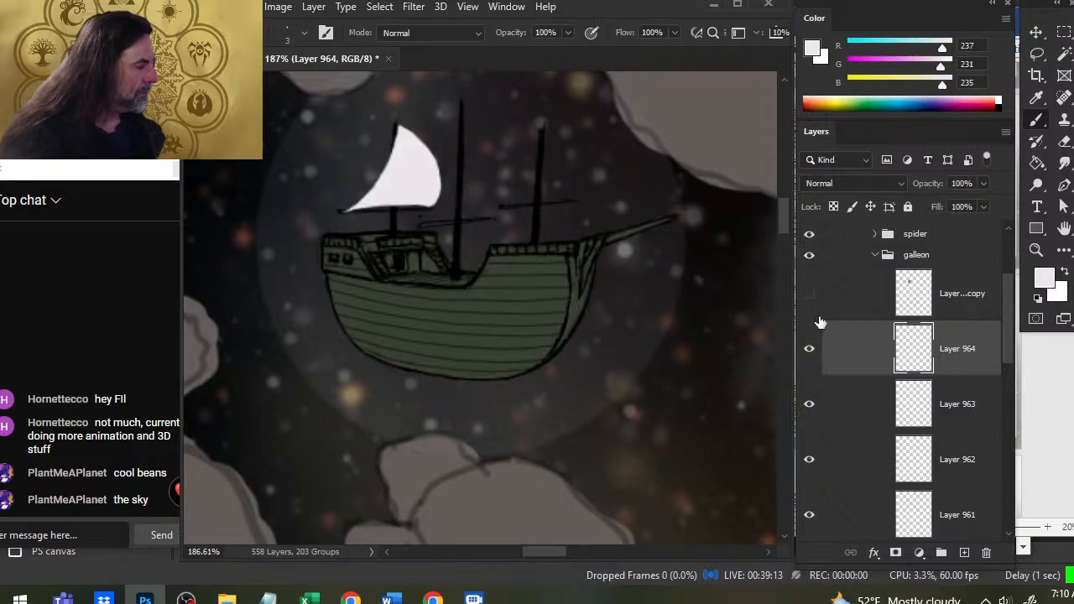
left_click_drag(1011, 327, 1007, 361)
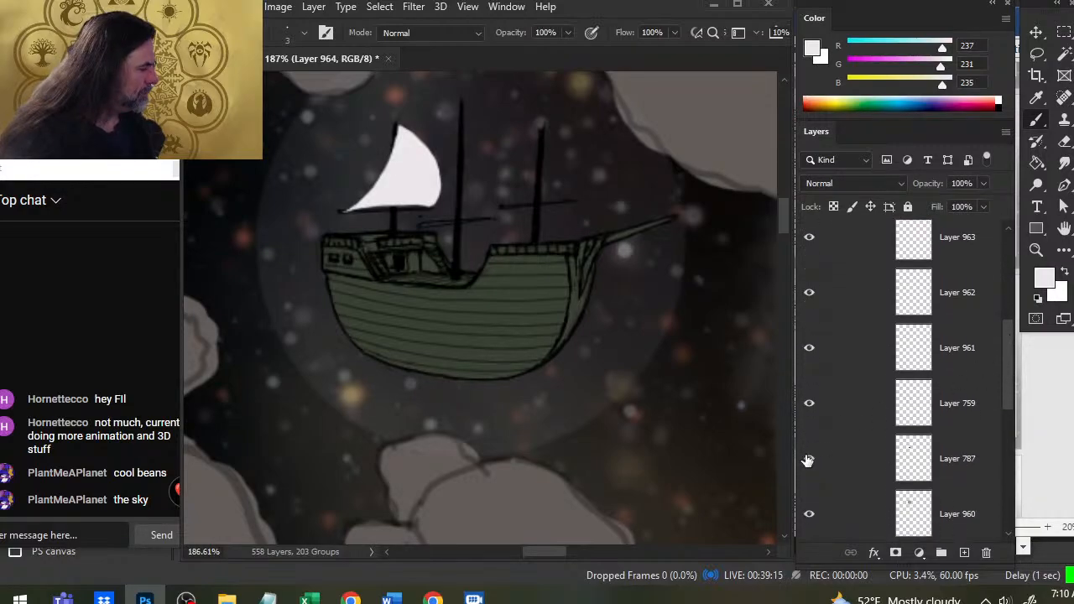
left_click(809, 459)
left_click(811, 461)
left_click(812, 519)
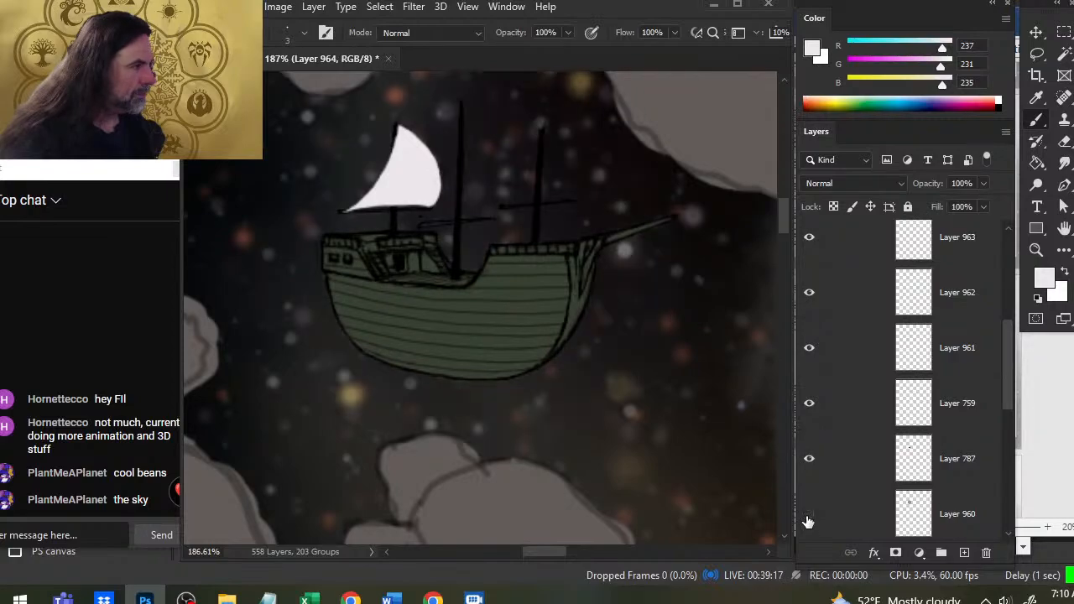
left_click(812, 519)
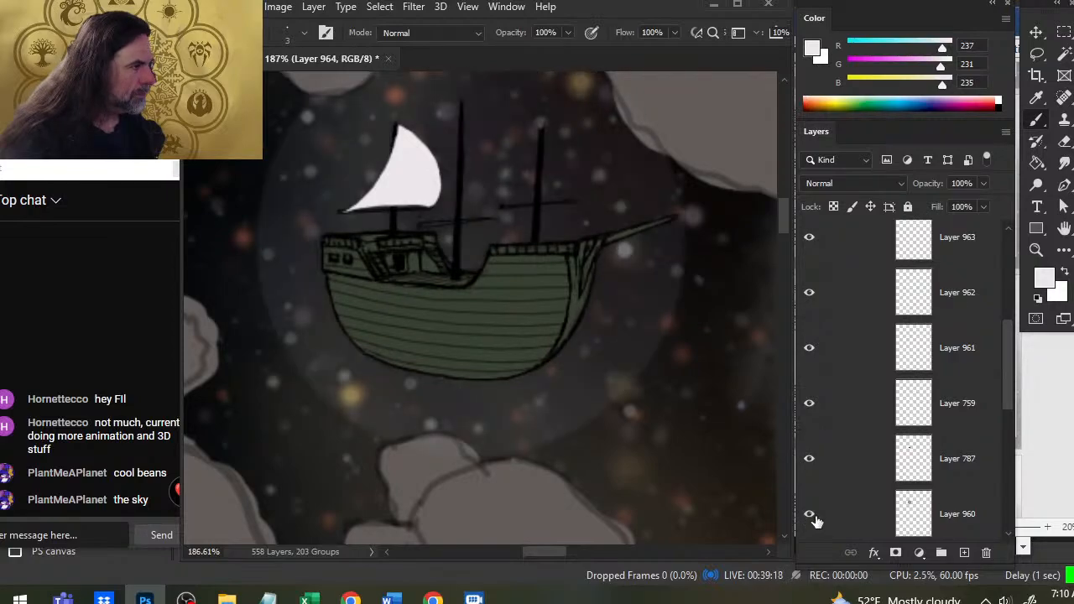
left_click(810, 459)
left_click(811, 459)
left_click(811, 404)
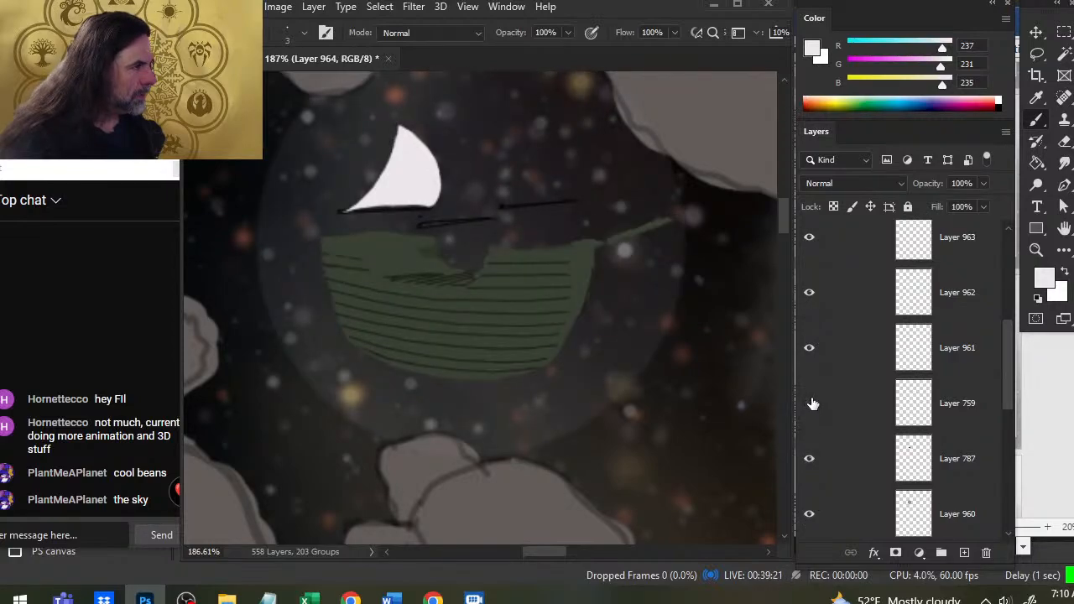
left_click(811, 404)
left_click(832, 408)
key("e")
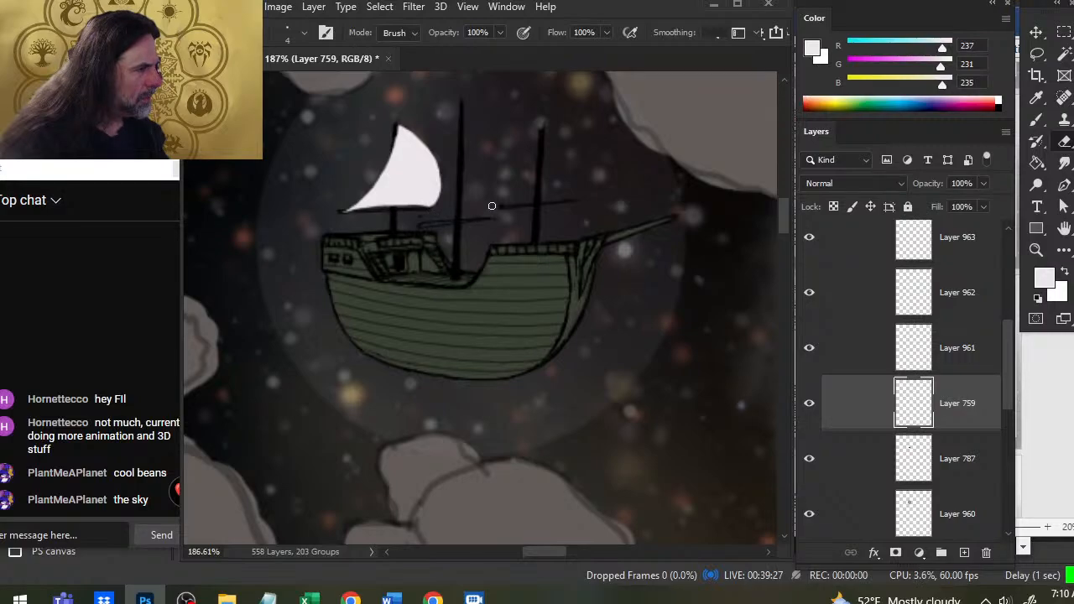
left_click(809, 351)
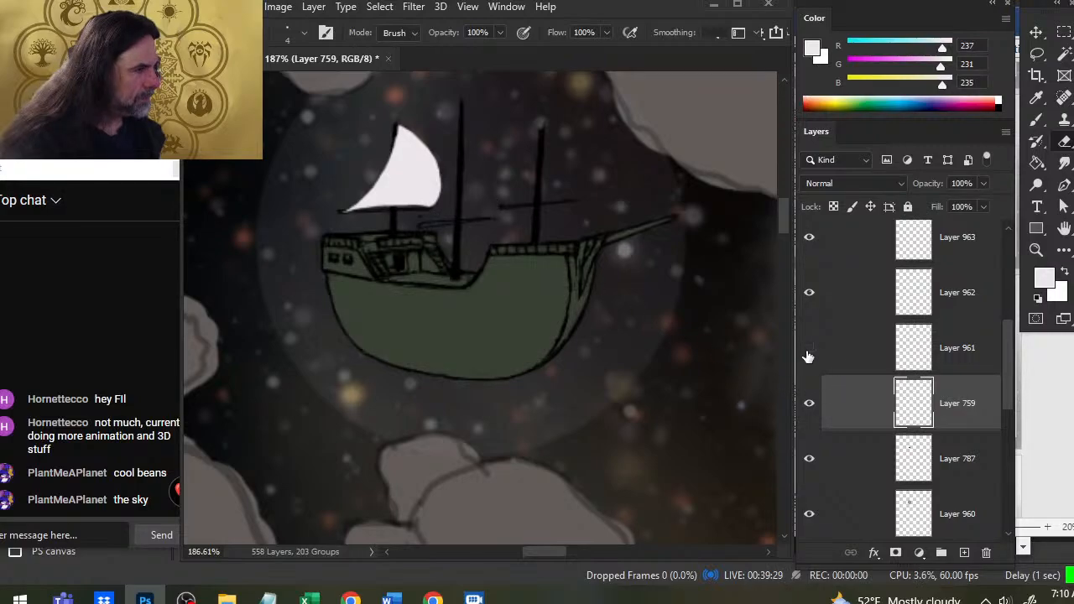
left_click(809, 351)
left_click(810, 296)
left_click(810, 295)
left_click(840, 299)
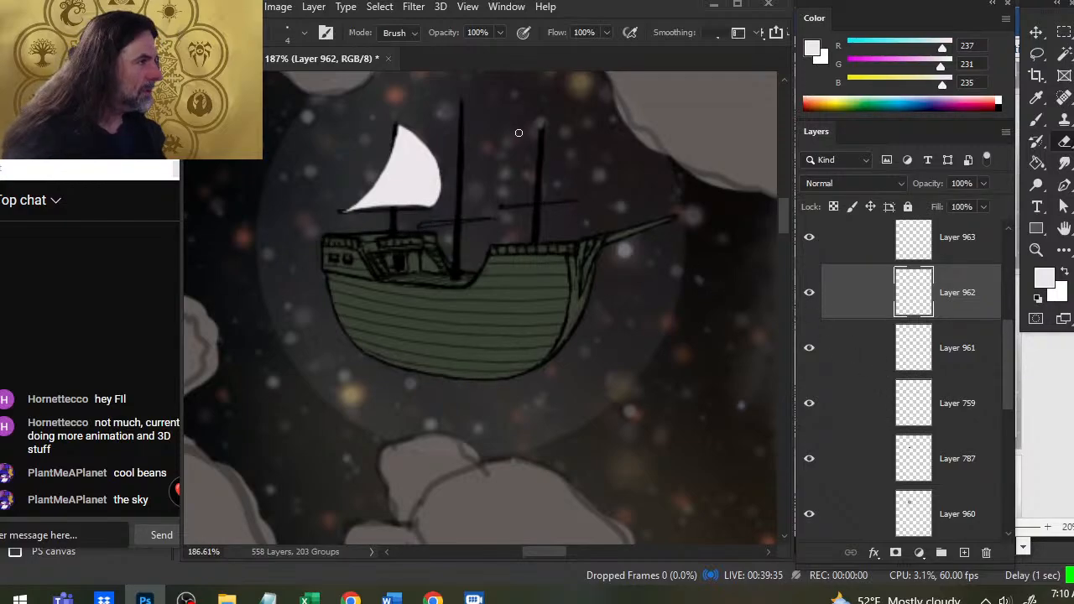
left_click(811, 240)
left_click(811, 240)
- Place sail Layer 963 in a new group and add an empty layer above it inside the group
left_click(840, 248)
left_click_drag(724, 288, 612, 312)
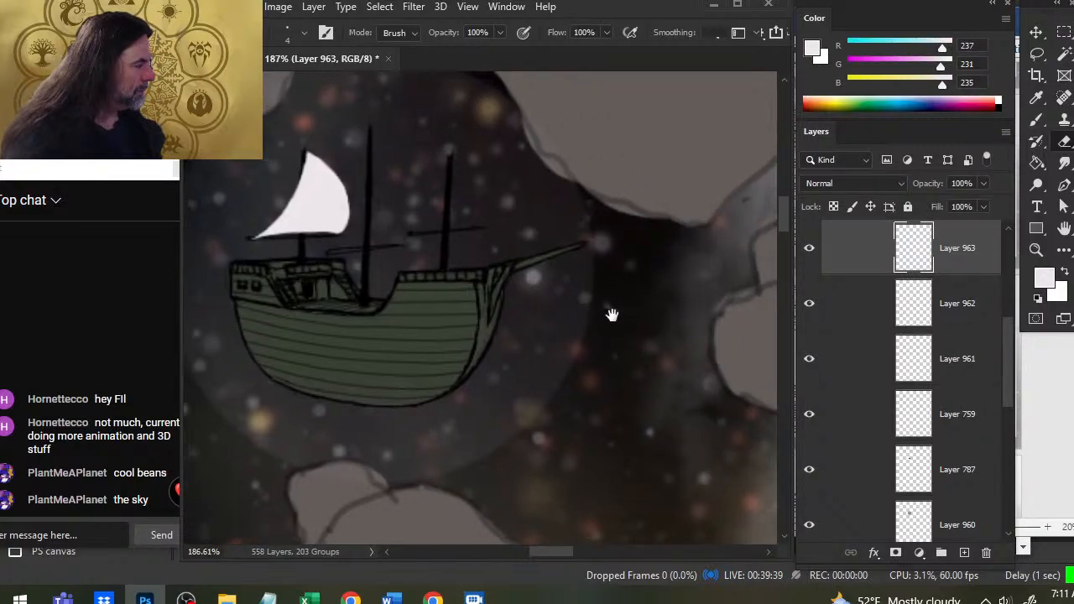
key("ctrl+g")
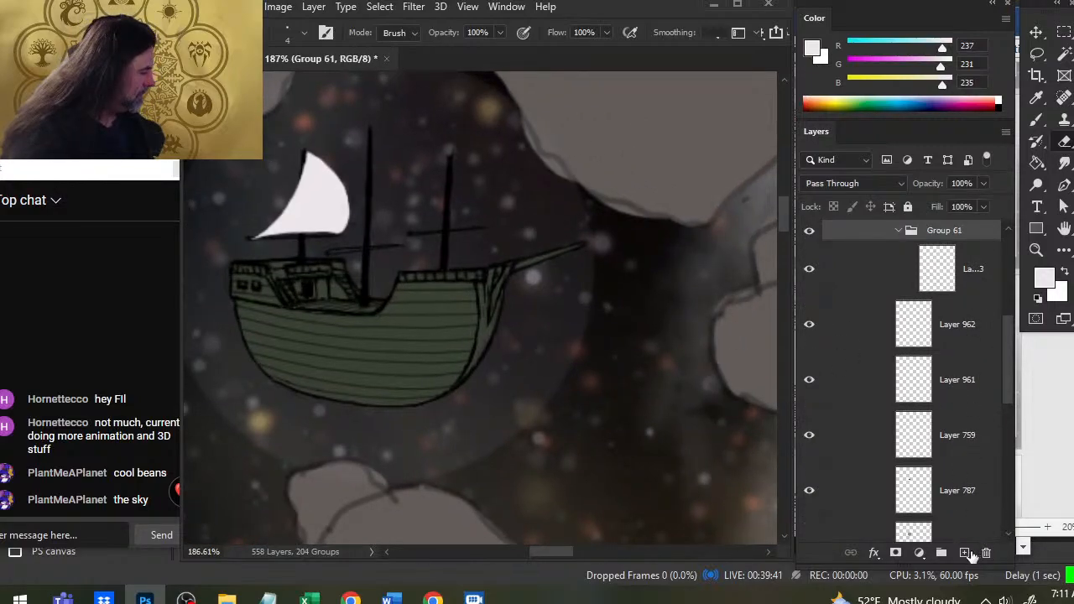
left_click(965, 554)
key("b")
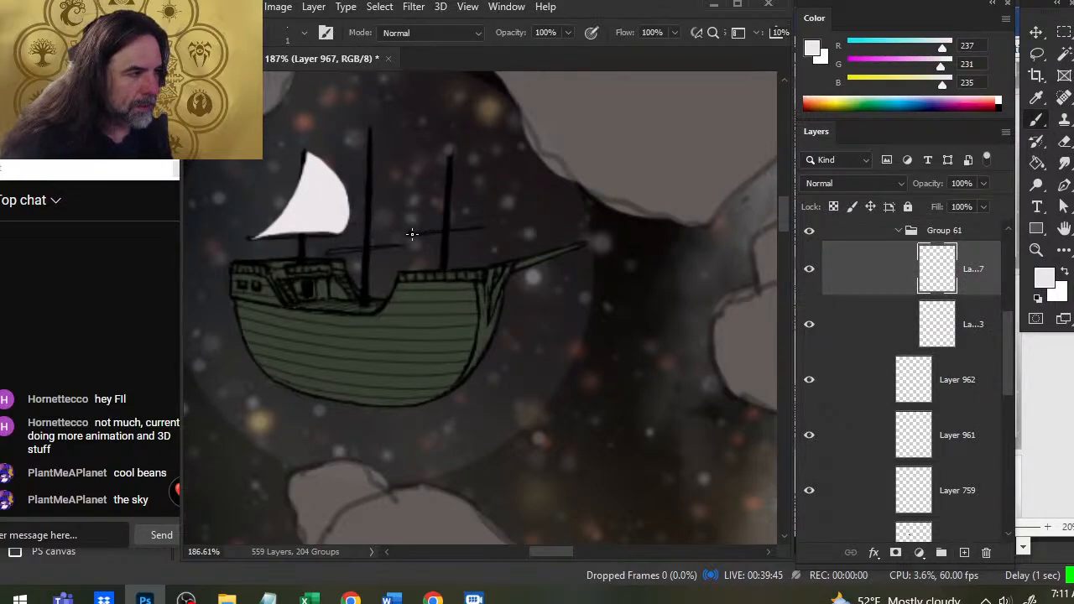
- Outline a curved triangular sail on the fore mast above its yard with the 1 px brush and fill it near-white
mouse_move(412, 232)
left_mouse_down()
mouse_move(453, 165)
mouse_move(470, 177)
mouse_move(451, 156)
mouse_move(488, 199)
left_mouse_up()
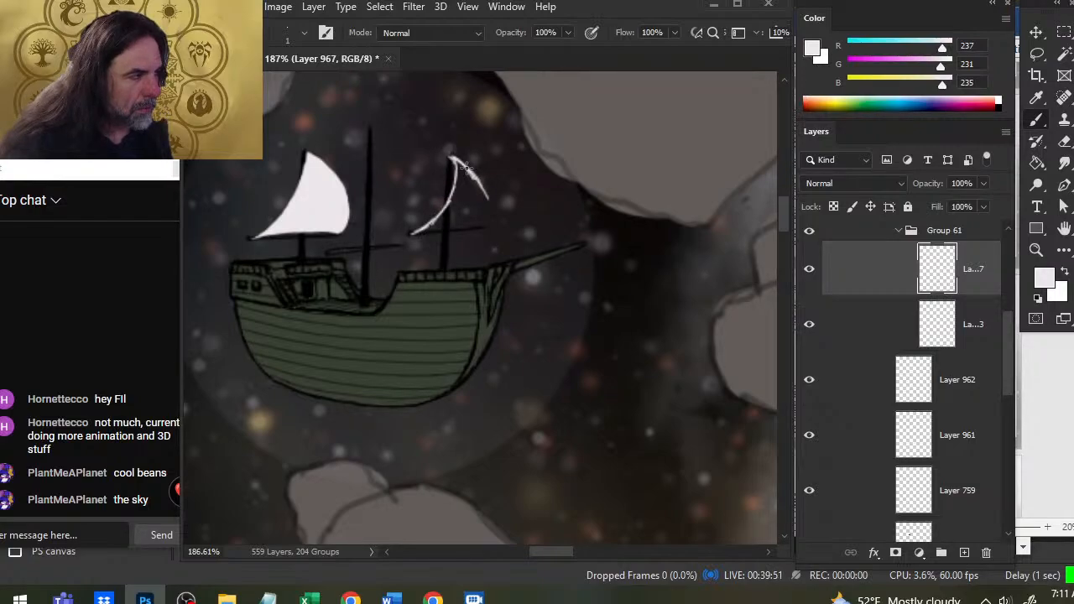
mouse_move(464, 165)
left_mouse_down()
mouse_move(488, 198)
mouse_move(478, 180)
mouse_move(485, 189)
mouse_move(488, 218)
left_mouse_up()
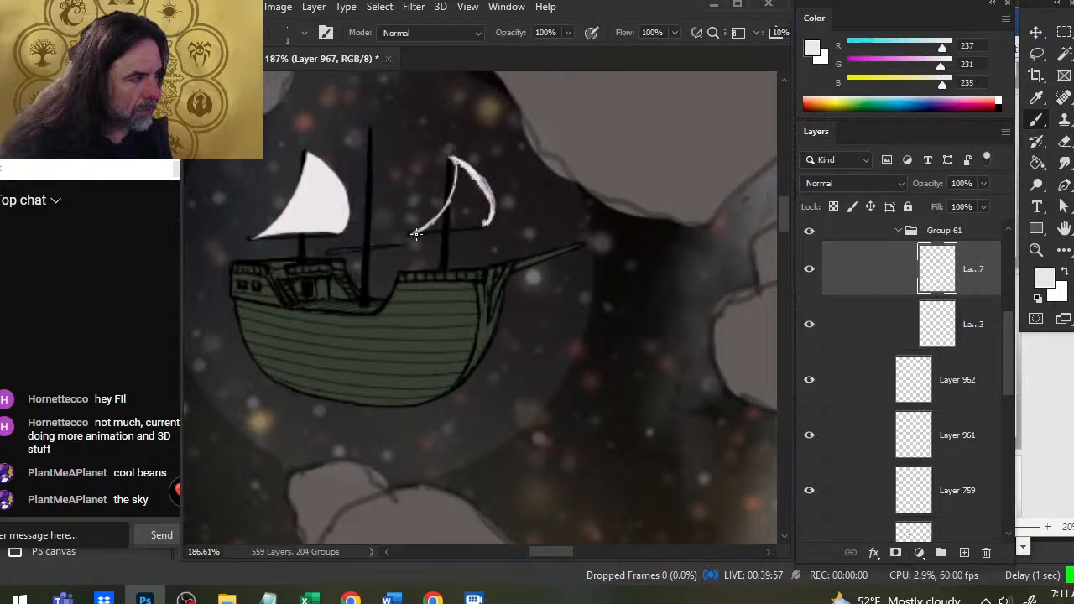
left_click_drag(412, 234, 470, 225)
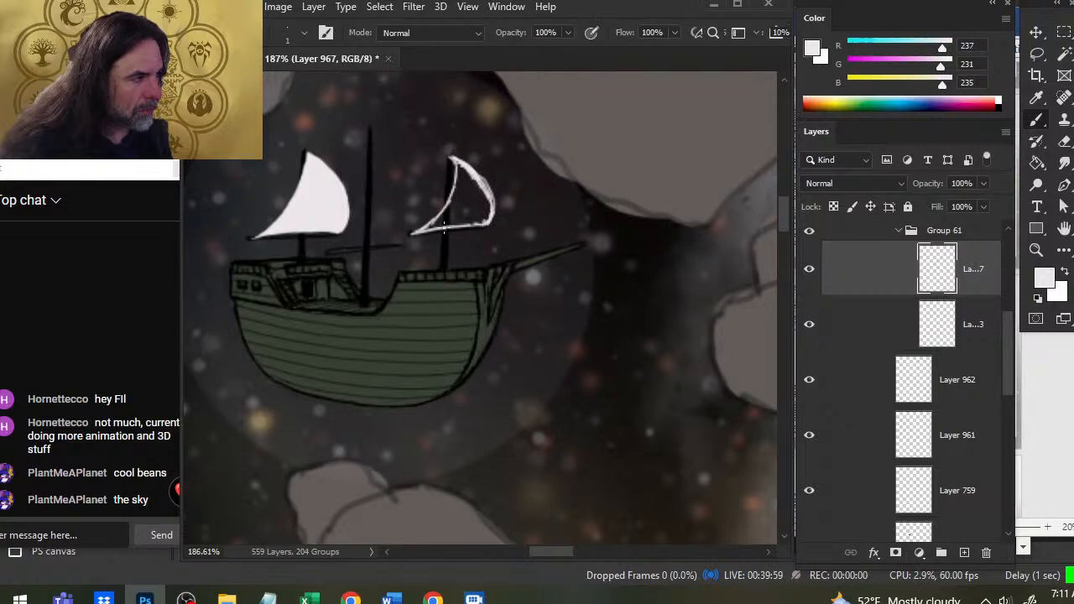
key("g")
left_click(471, 208)
- Fill the gaps along the fore sail's bulging forward edge and smooth its curve with the 2 px brush
key("b")
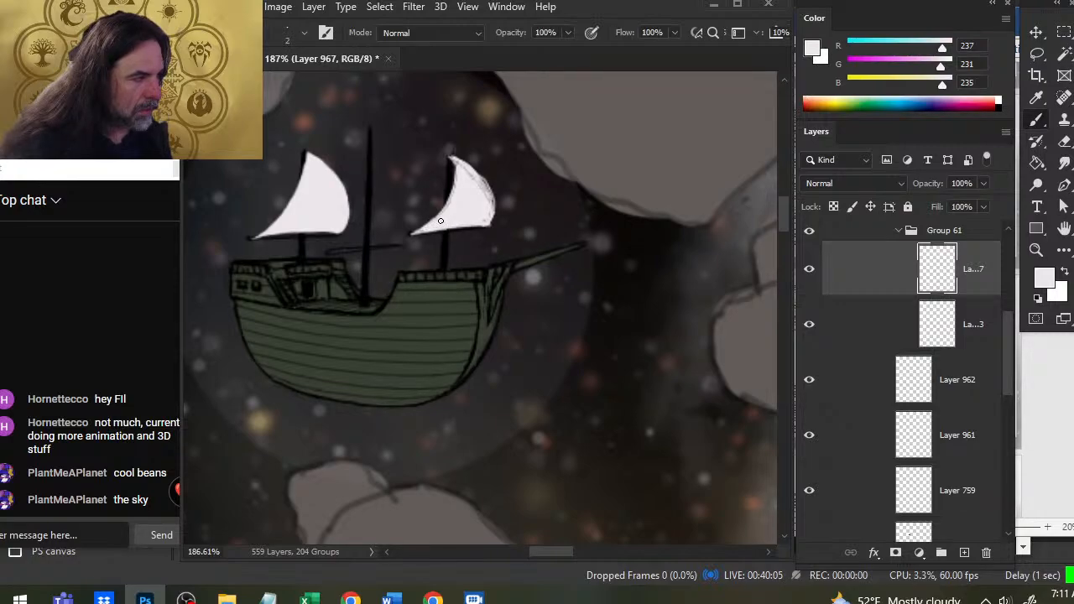
left_click_drag(496, 205, 487, 170)
key("e")
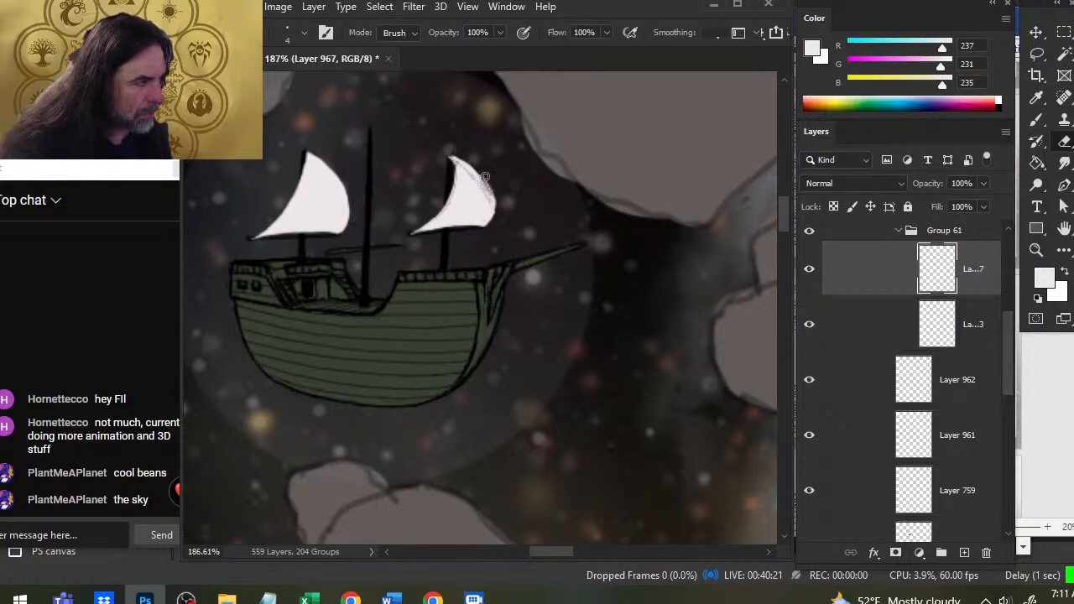
key("b")
left_click_drag(485, 195, 475, 168)
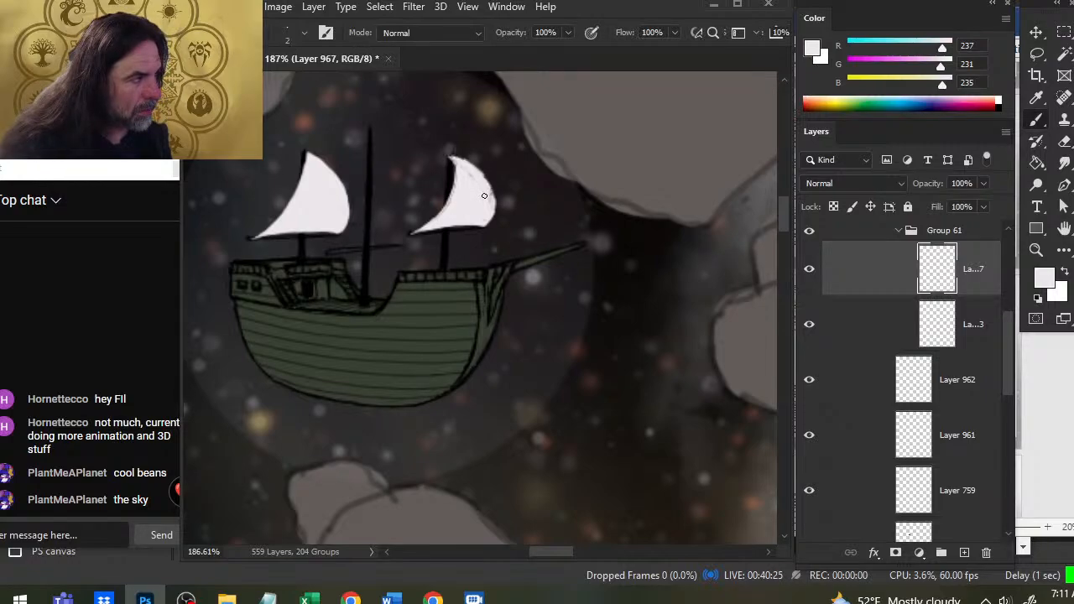
- Trim the fore sail's mast-side and forward edges with the 4 px eraser and touch them up with the 2 px brush
key("e")
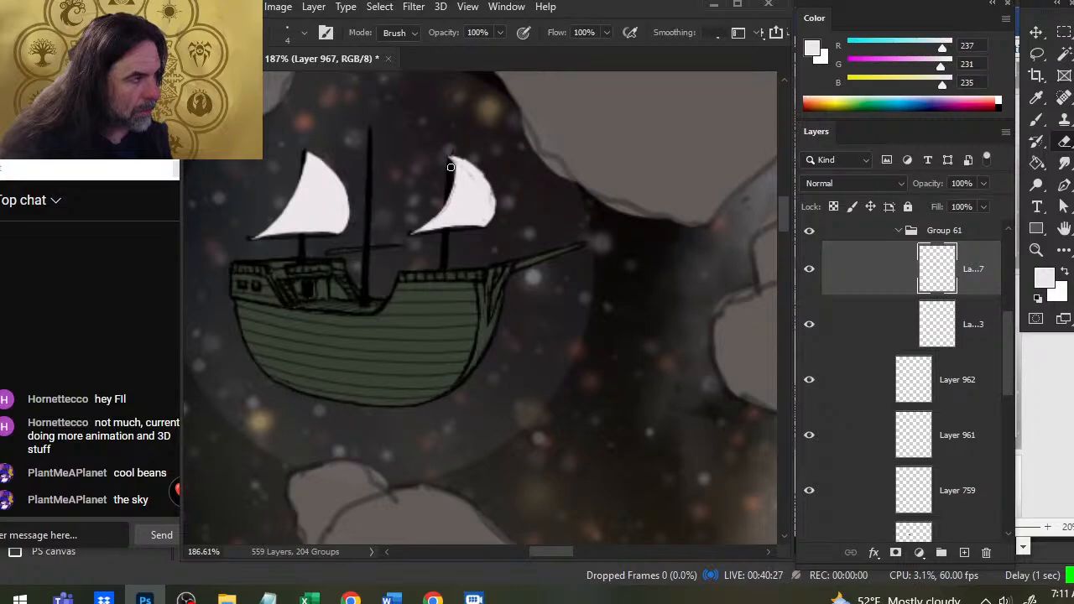
left_click_drag(451, 167, 439, 201)
key("b")
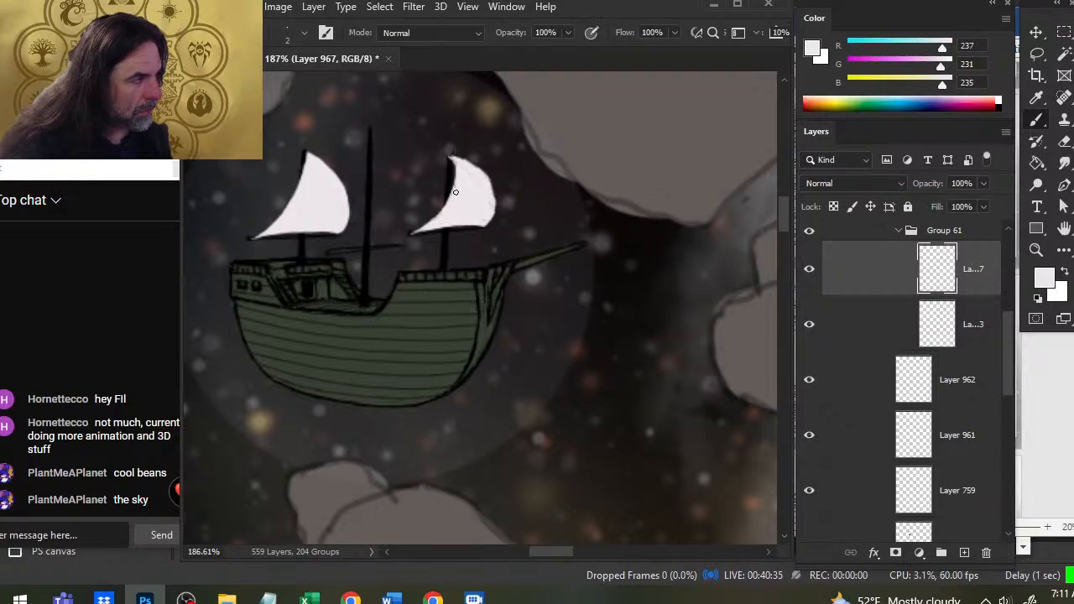
key("e")
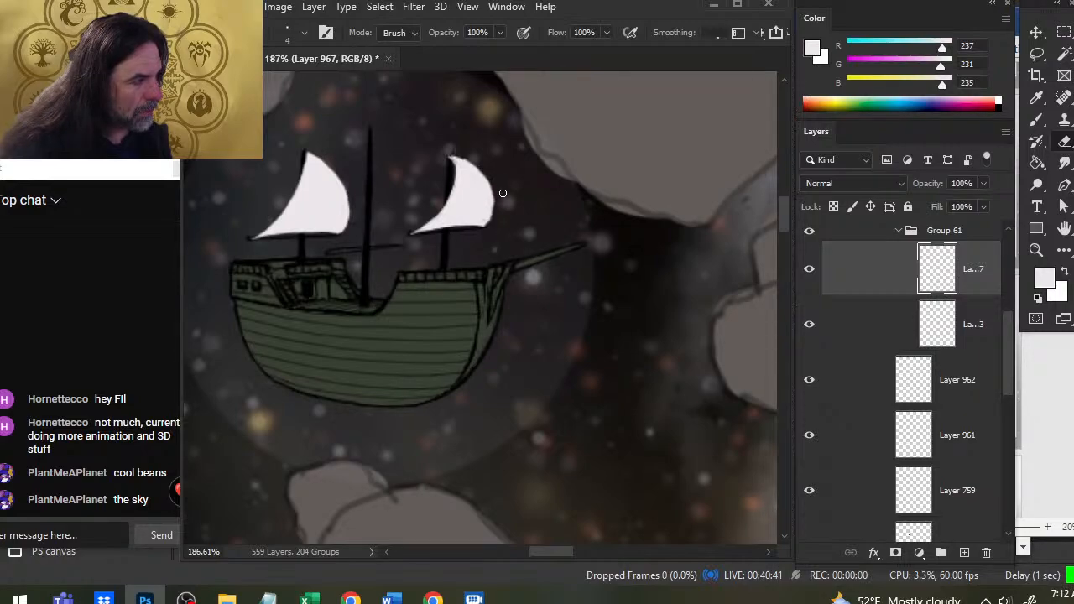
key("b")
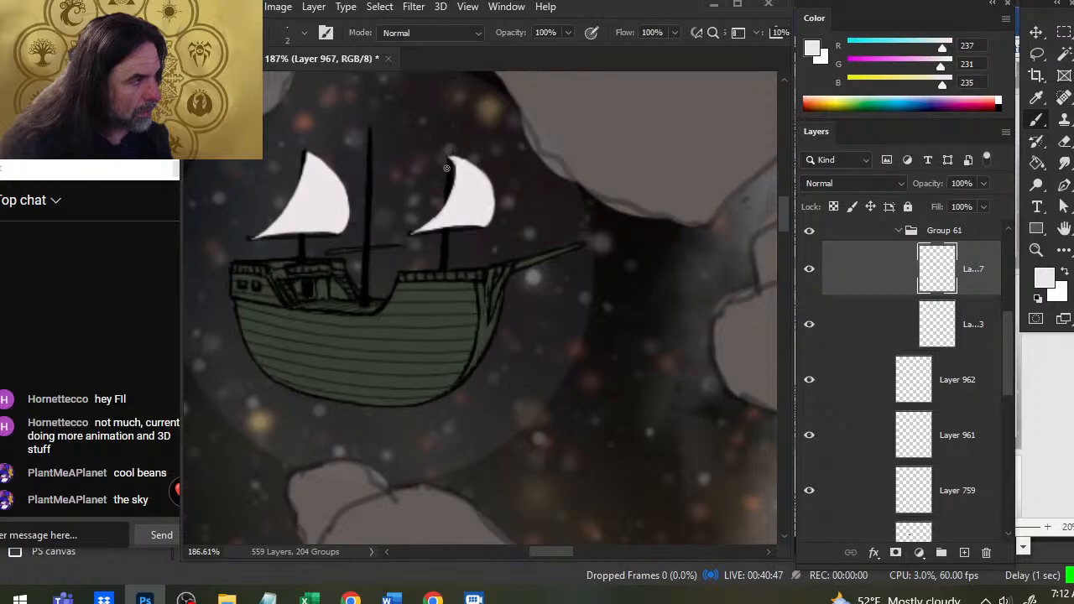
key("e")
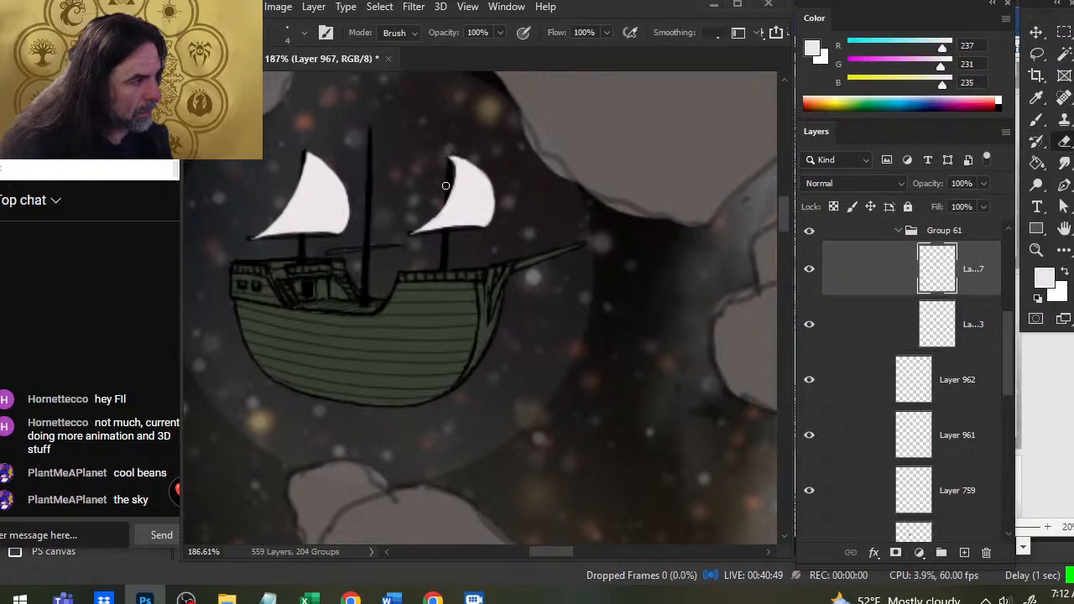
key("b")
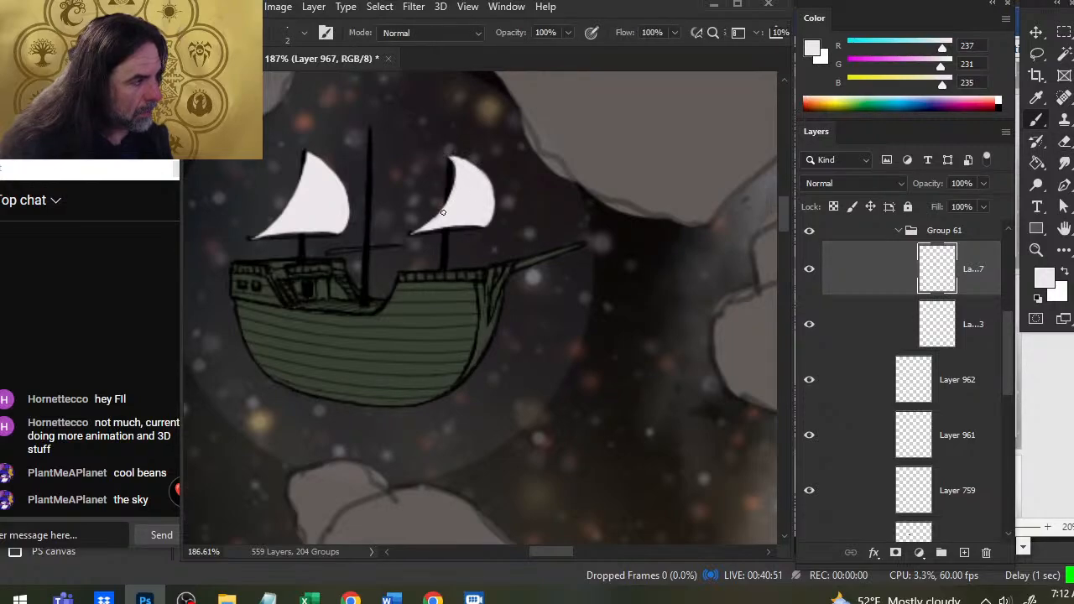
- Add a layer above Layer 963 and paint the main sail's curved mast-side edge and upper forward edge with the 2 px brush
left_click(856, 339)
left_click(965, 552)
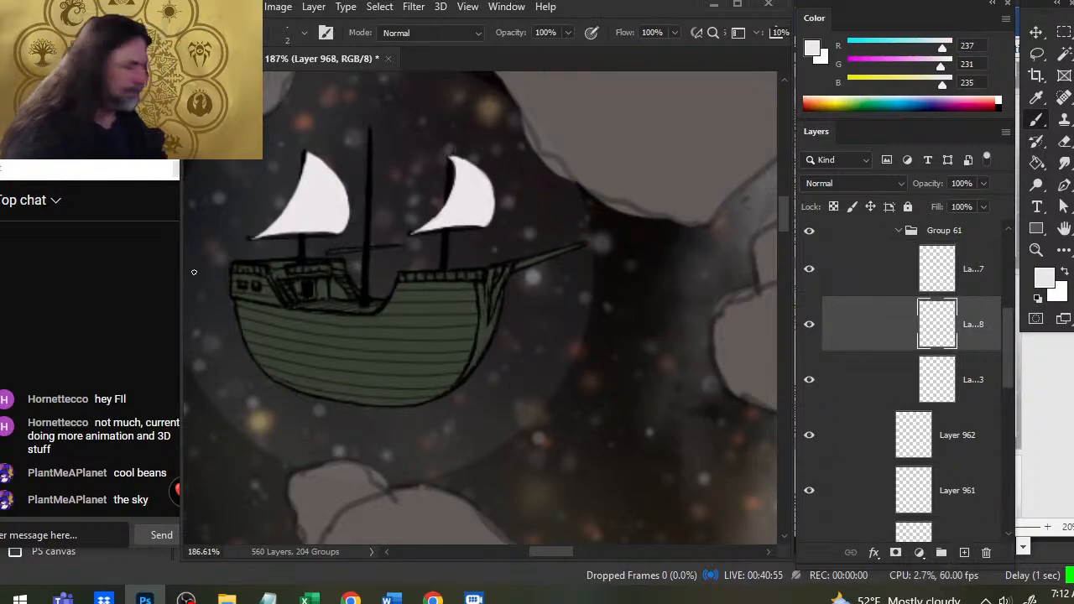
mouse_move(331, 252)
left_mouse_down()
mouse_move(366, 232)
mouse_move(381, 201)
mouse_move(367, 129)
mouse_move(382, 193)
left_mouse_up()
key("e")
key("b")
key("e")
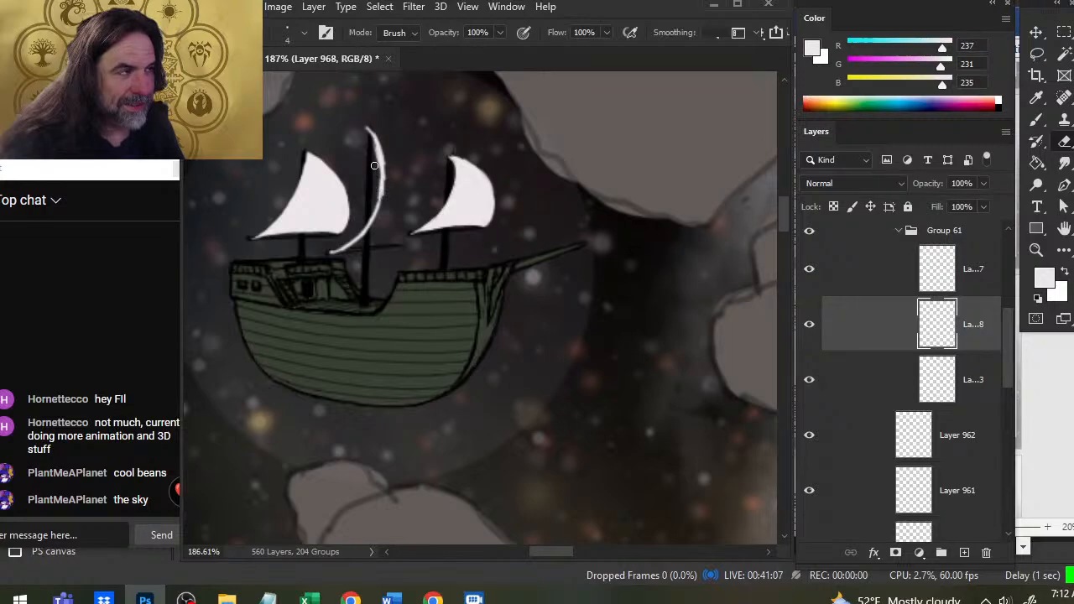
left_click_drag(365, 129, 374, 166)
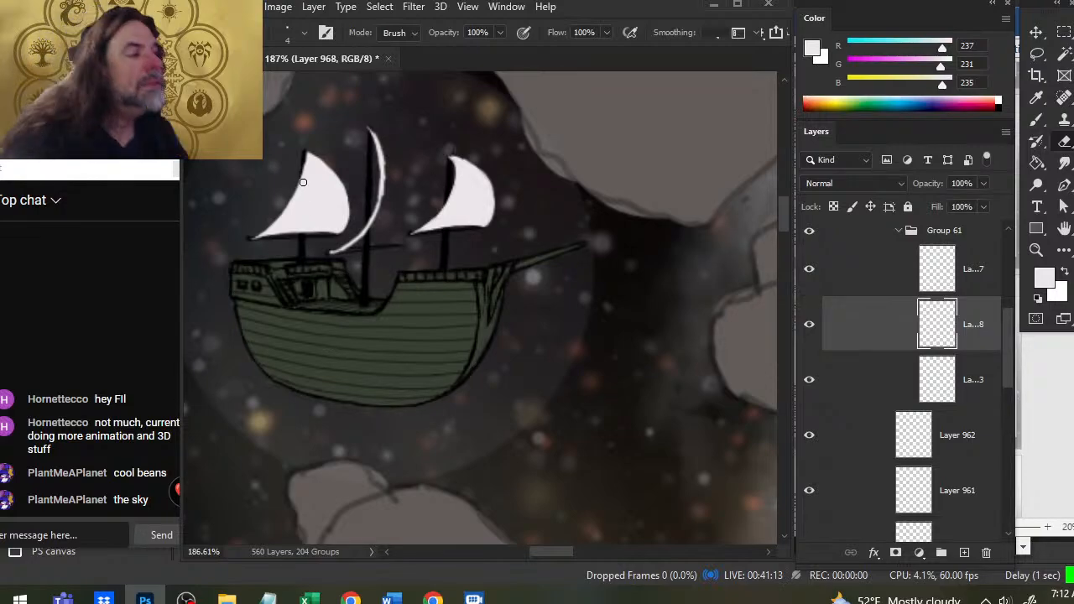
key("b")
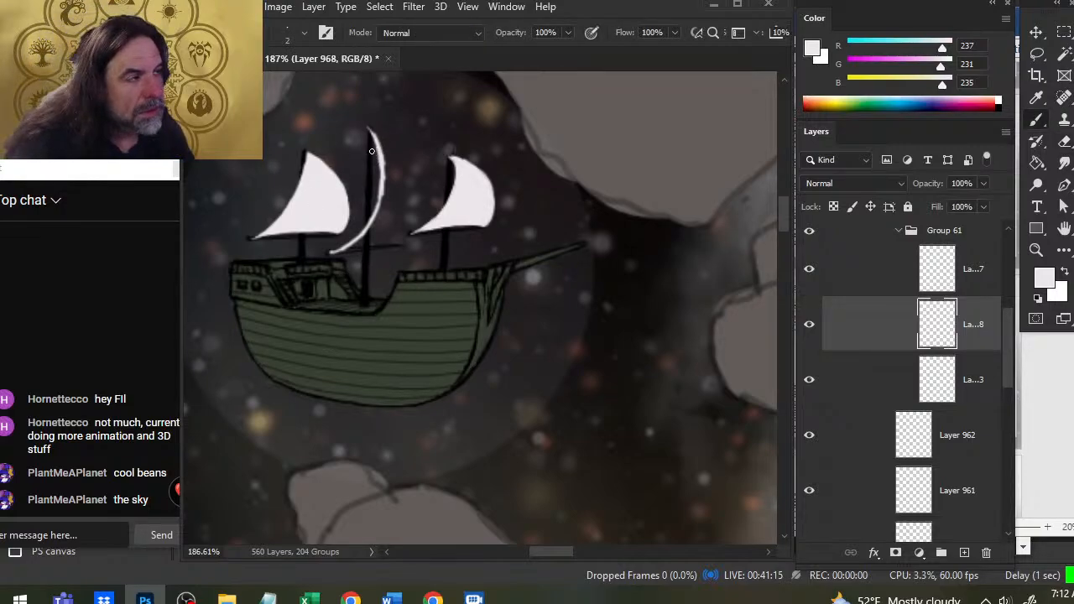
key("e")
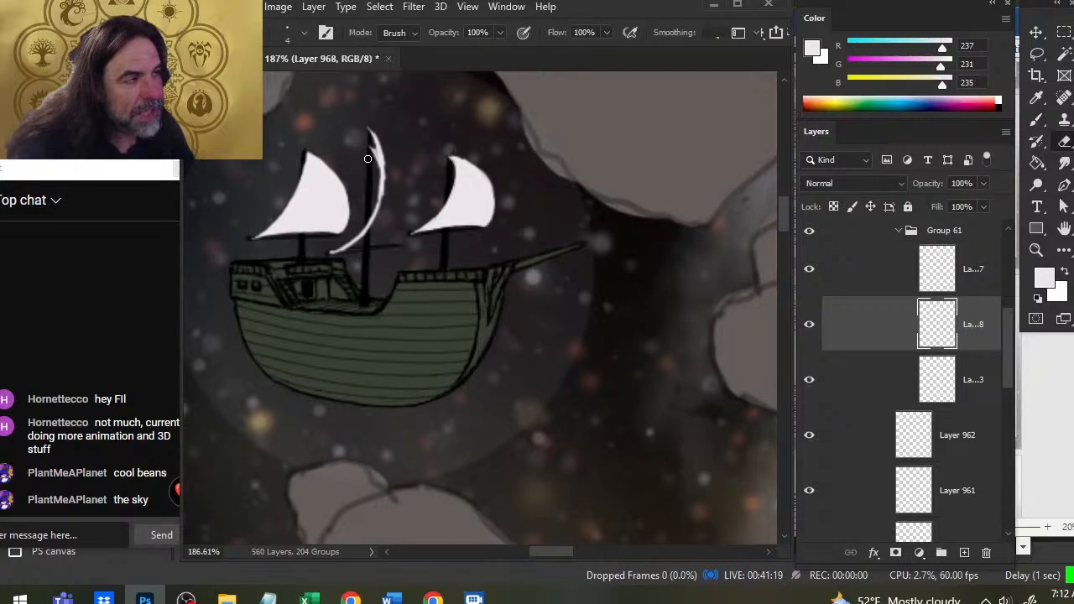
mouse_move(366, 144)
left_mouse_down()
mouse_move(374, 120)
mouse_move(379, 160)
mouse_move(414, 199)
left_mouse_up()
key("b")
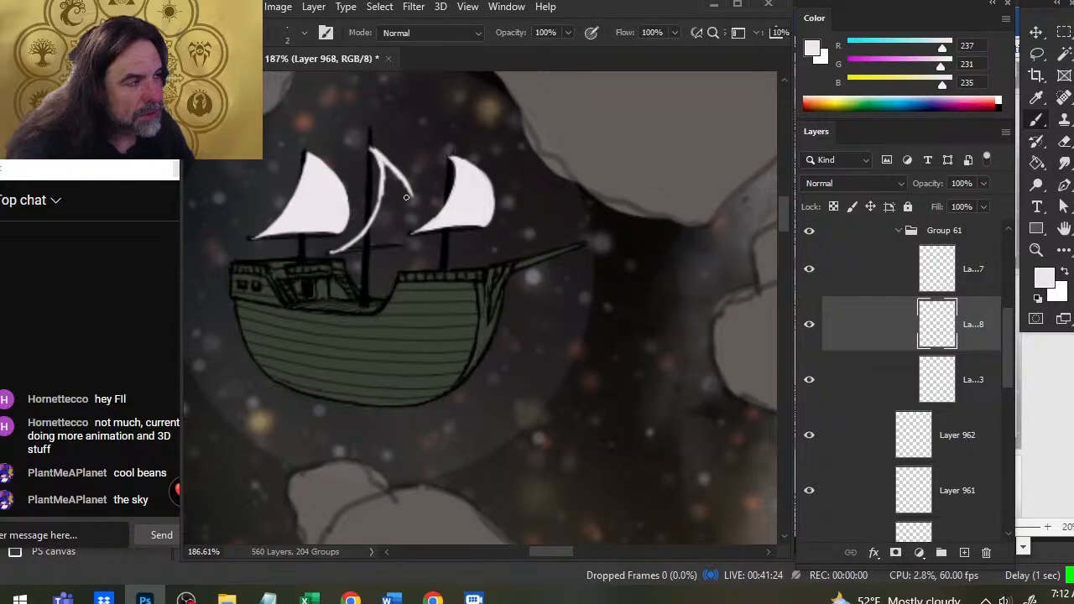
- Hide fore sail Layer 967 and close the main sail's outline along its bulging forward edge, peak and foot
left_click(810, 274)
mouse_move(333, 251)
left_mouse_down()
mouse_move(409, 243)
mouse_move(420, 228)
mouse_move(422, 198)
mouse_move(422, 219)
mouse_move(378, 149)
left_mouse_up()
mouse_move(413, 183)
left_mouse_down()
mouse_move(373, 140)
mouse_move(378, 160)
left_mouse_up()
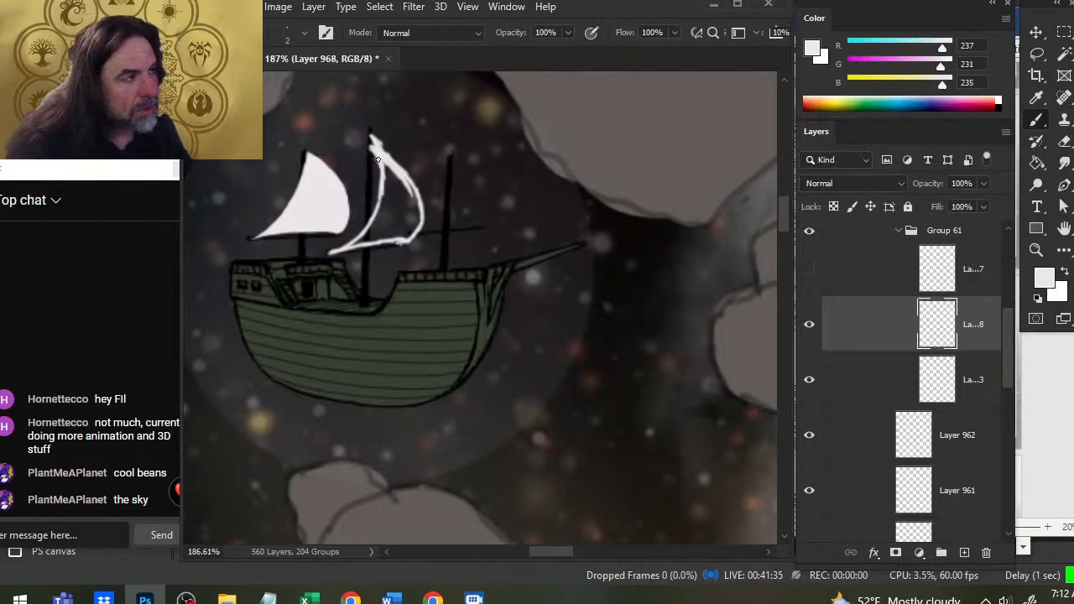
key("e")
key("b")
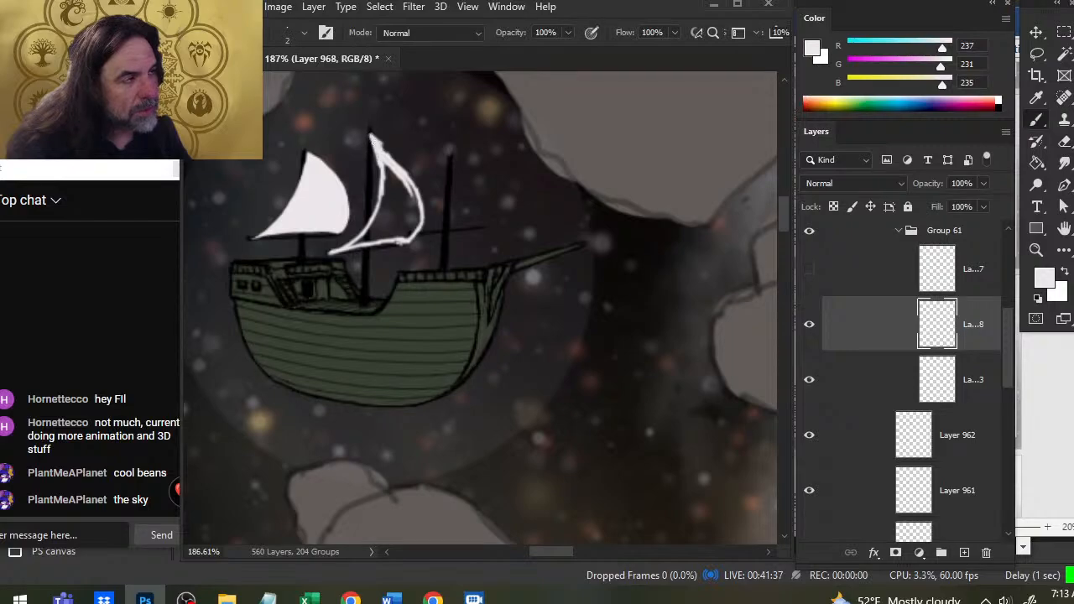
mouse_move(379, 157)
left_mouse_down()
mouse_move(370, 228)
mouse_move(332, 255)
mouse_move(358, 254)
left_mouse_up()
- Clean up the main sail outline's foot, lower forward corner and peak by alternating the 4 px eraser and 2 px brush
key("e")
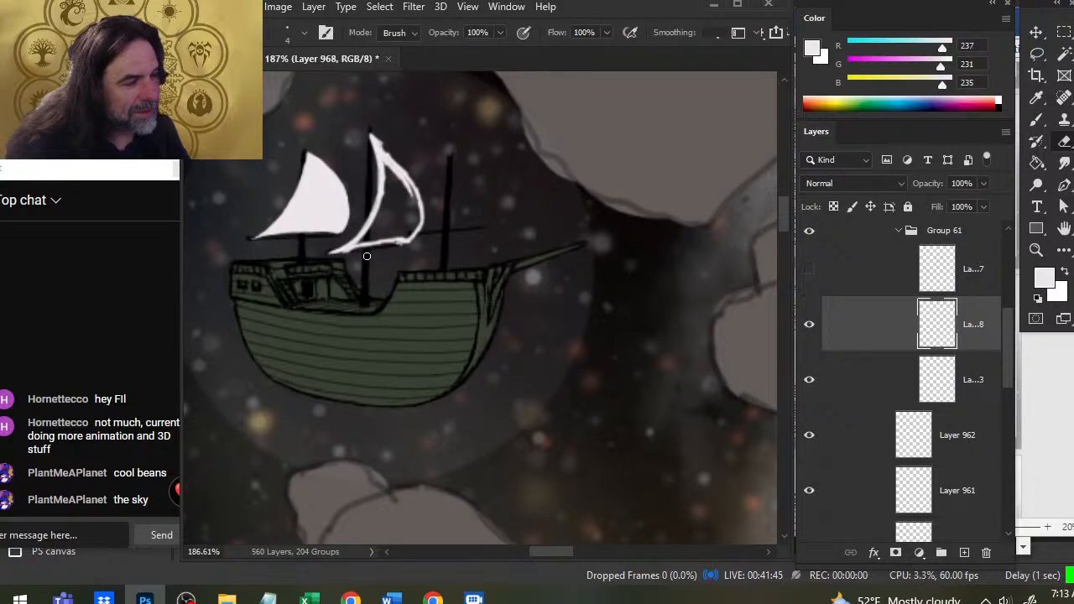
key("b")
left_click_drag(338, 252, 388, 242)
key("e")
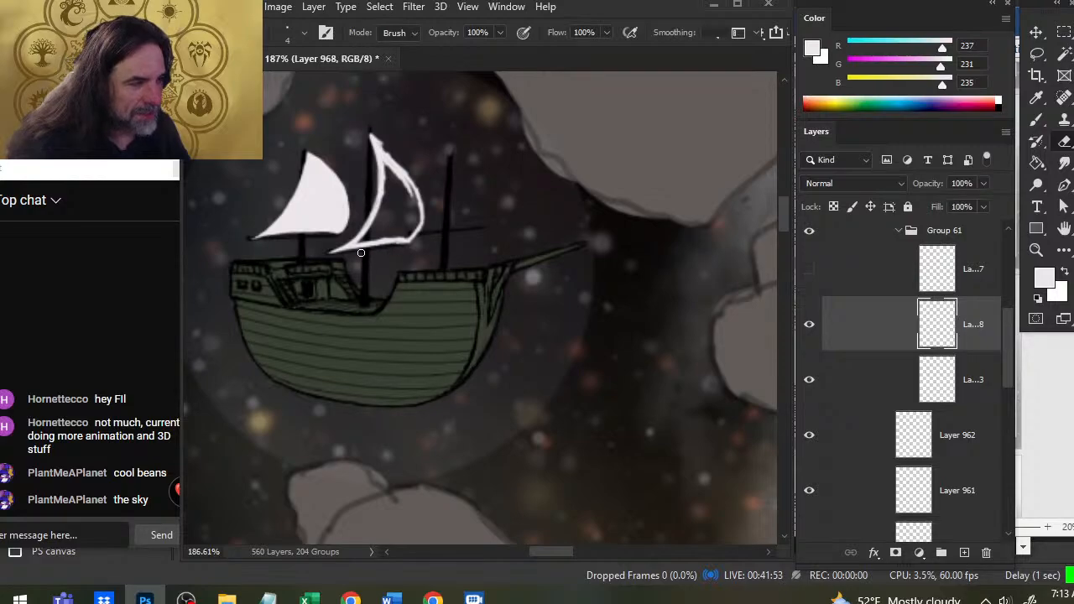
key("b")
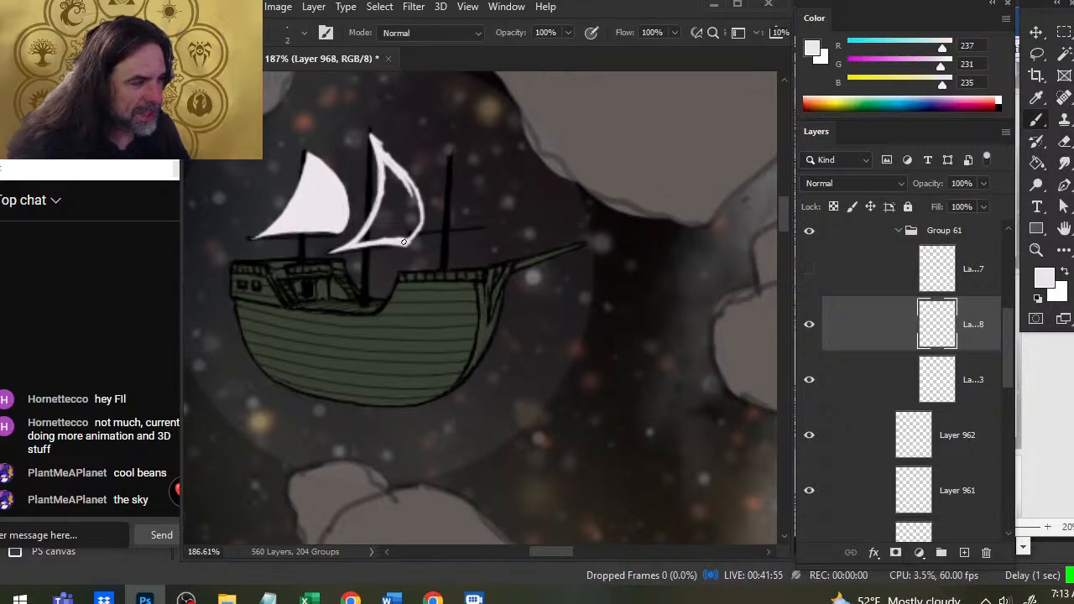
mouse_move(402, 243)
left_mouse_down()
mouse_move(415, 197)
mouse_move(423, 220)
mouse_move(391, 178)
left_mouse_up()
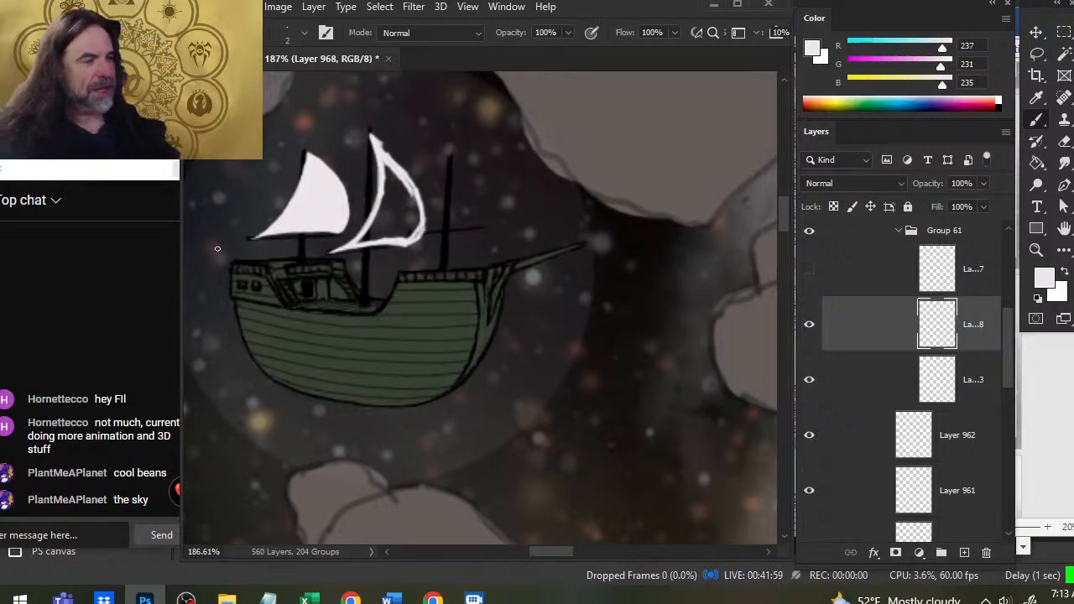
key("e")
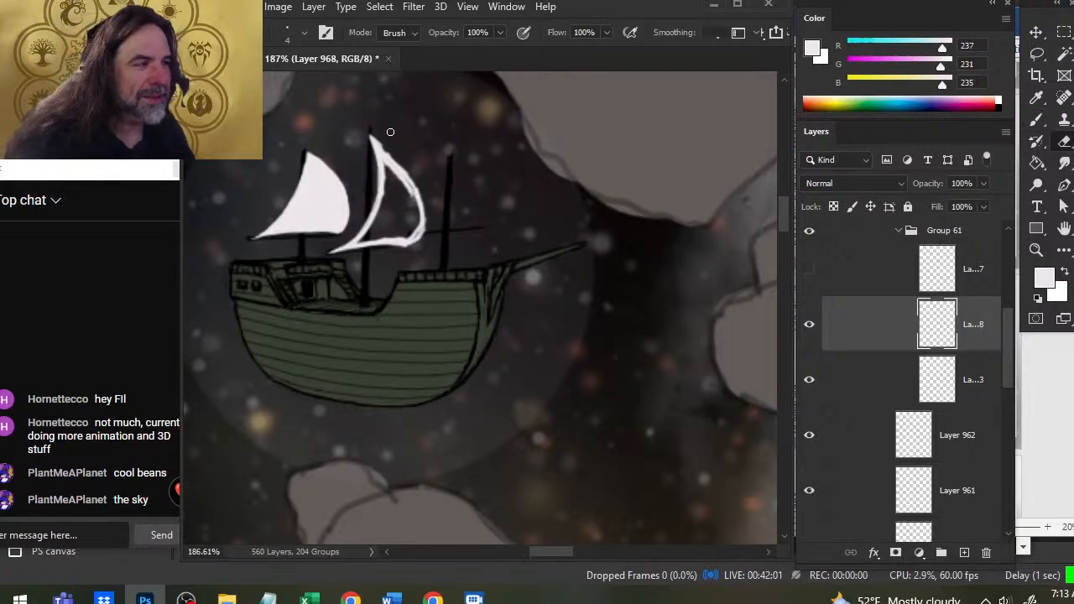
key("b")
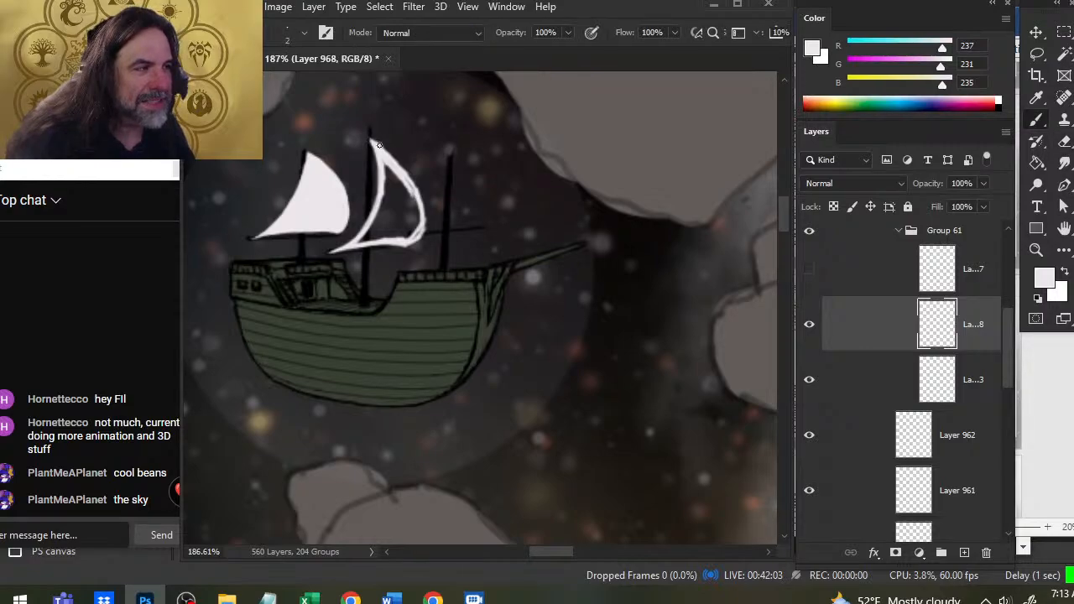
left_click_drag(380, 151, 379, 178)
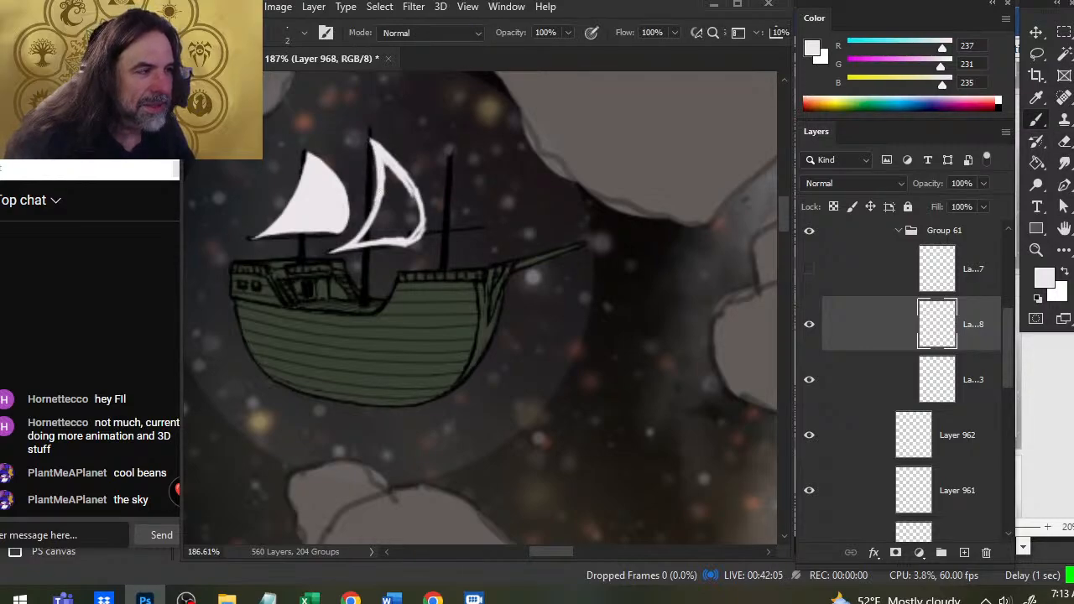
- Fill the main sail's outline with near-white and undo the excess fill that makes its edges jagged
key("g")
left_click(410, 218)
key("b")
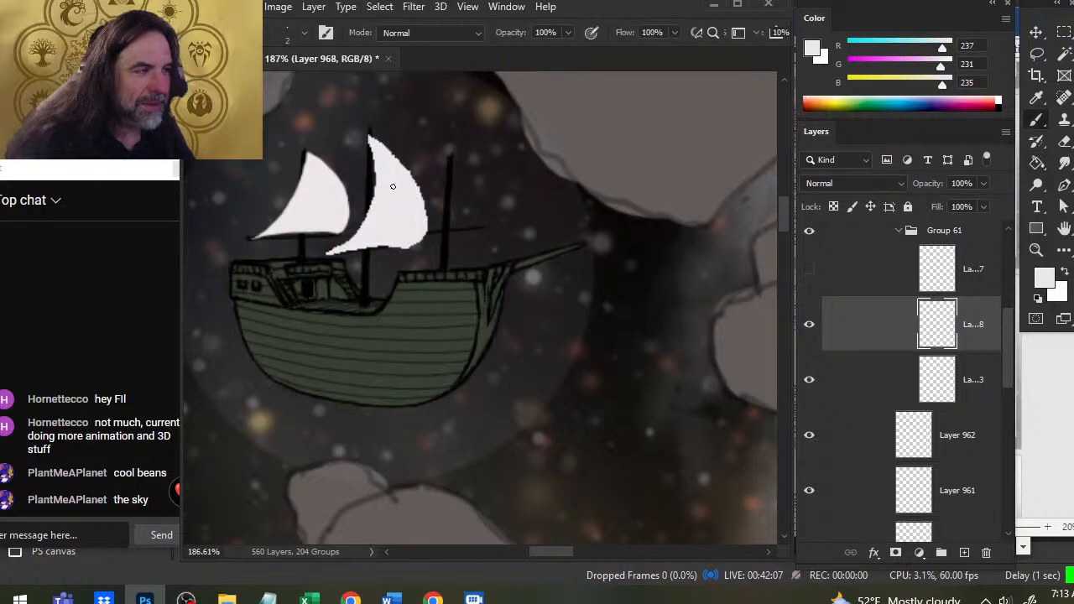
key("ctrl+z")
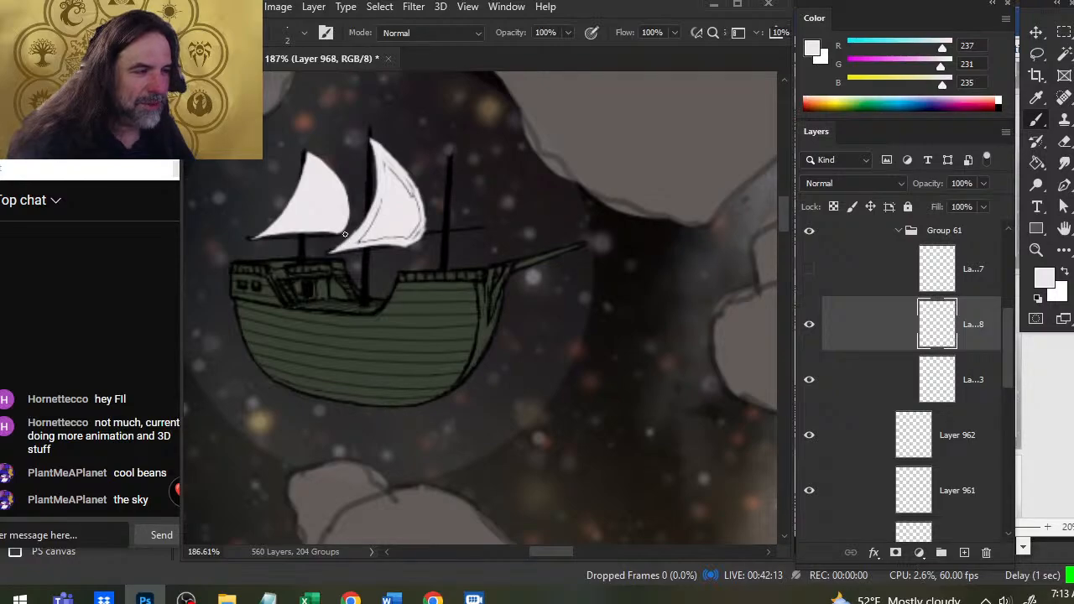
- Paint over the gaps inside the main sail with the 2 px brush and smooth its foot and forward edge with the eraser
key("e")
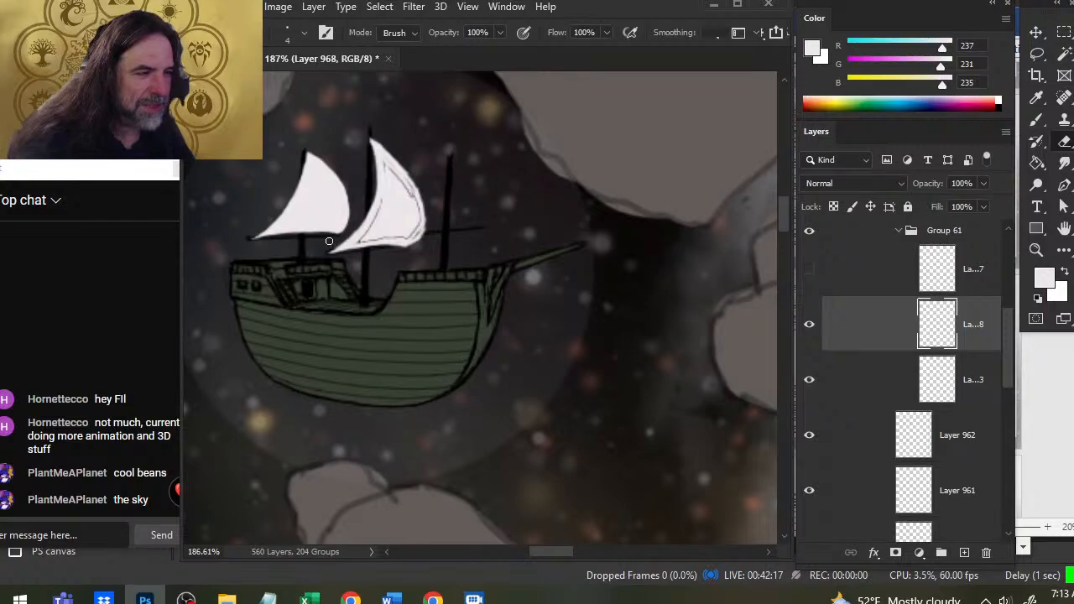
left_click_drag(381, 251, 414, 245)
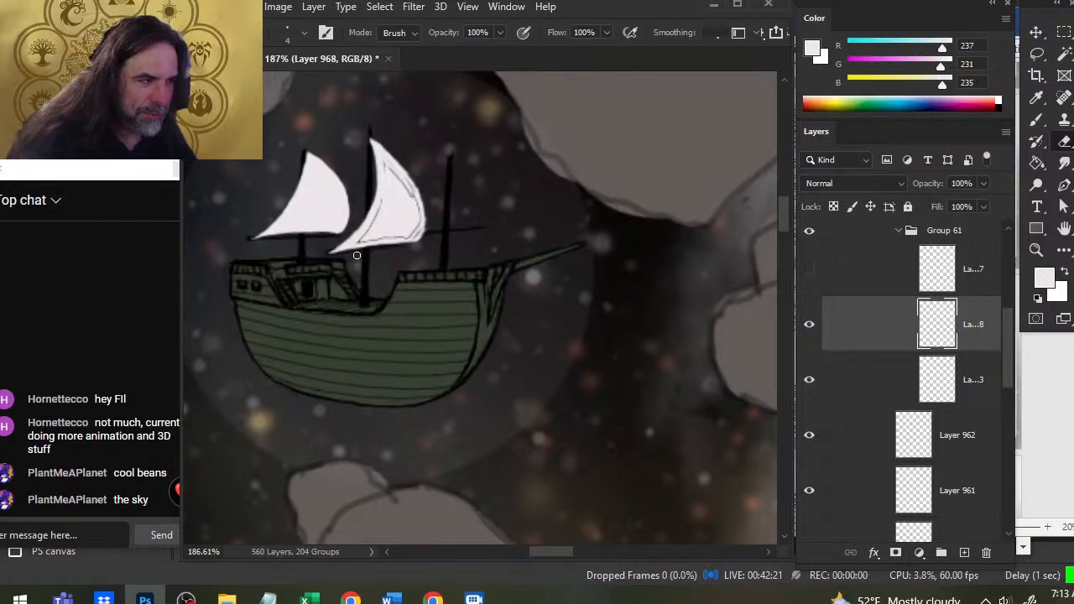
key("b")
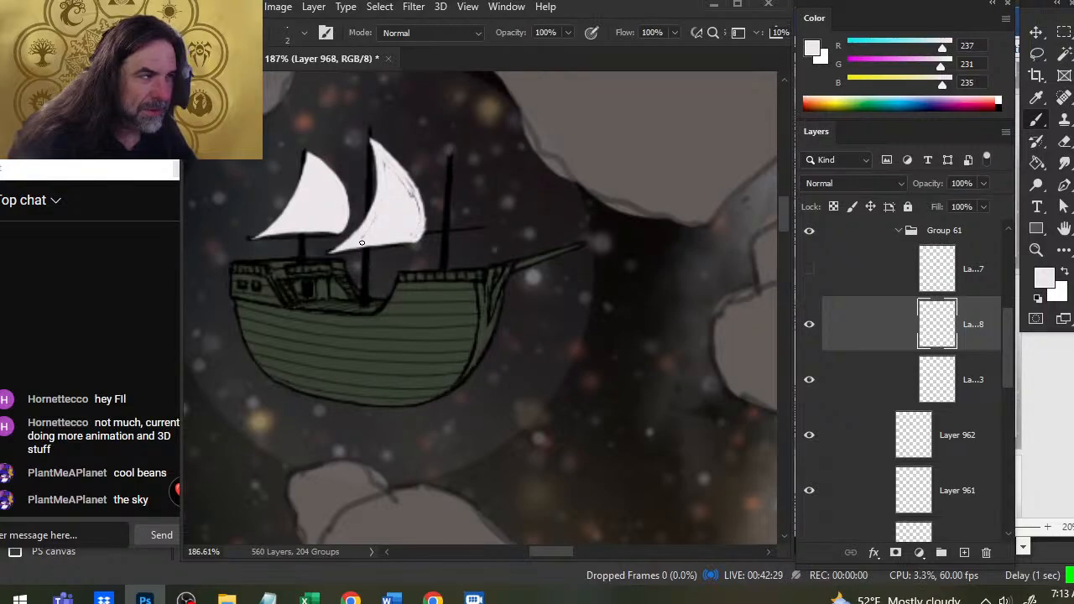
key("e")
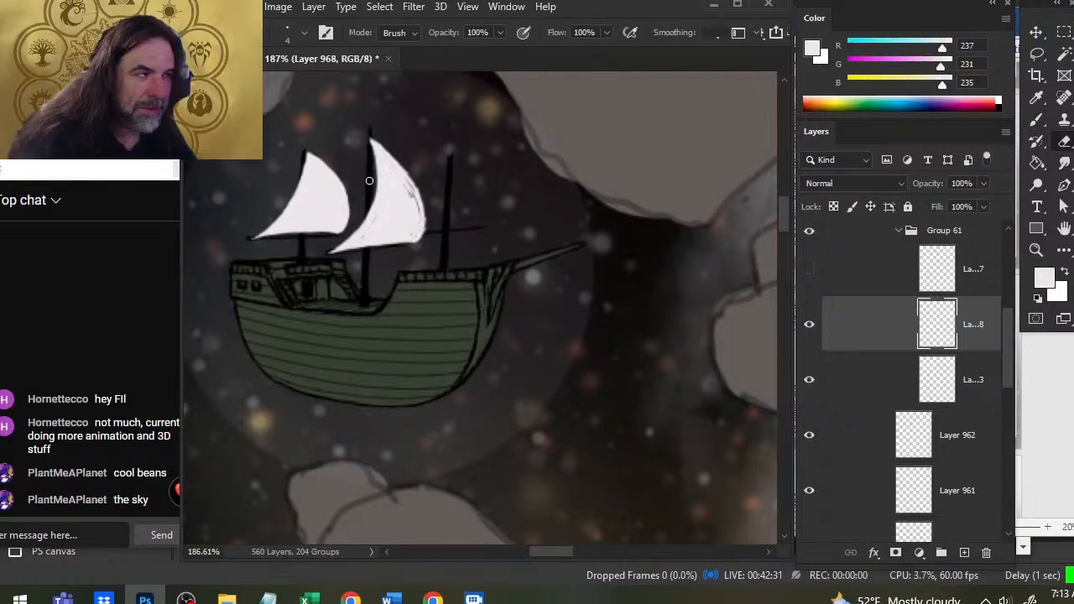
key("b")
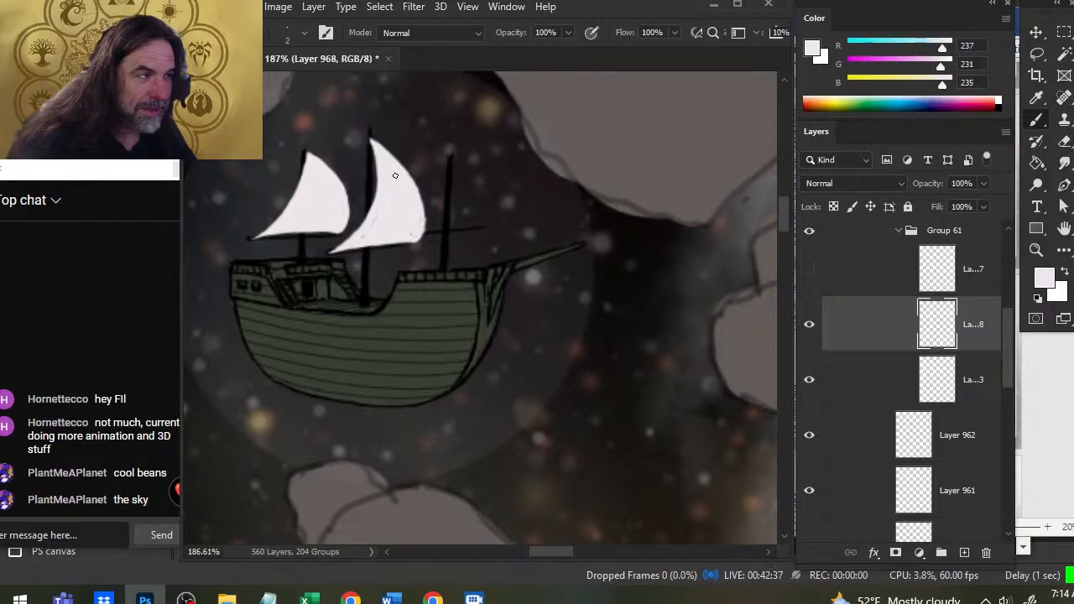
left_click_drag(416, 187, 426, 229)
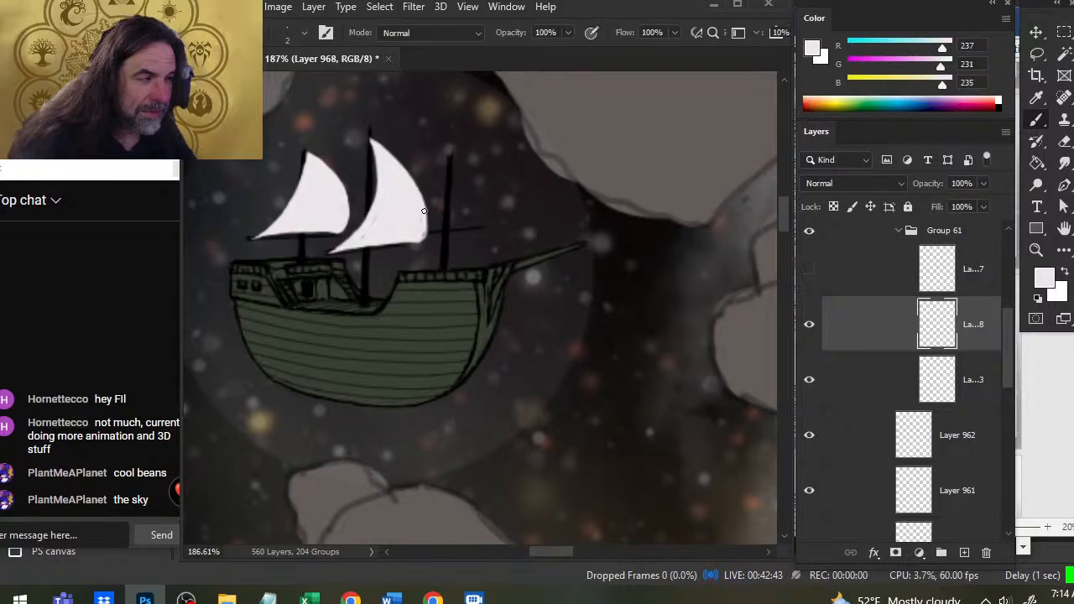
key("e")
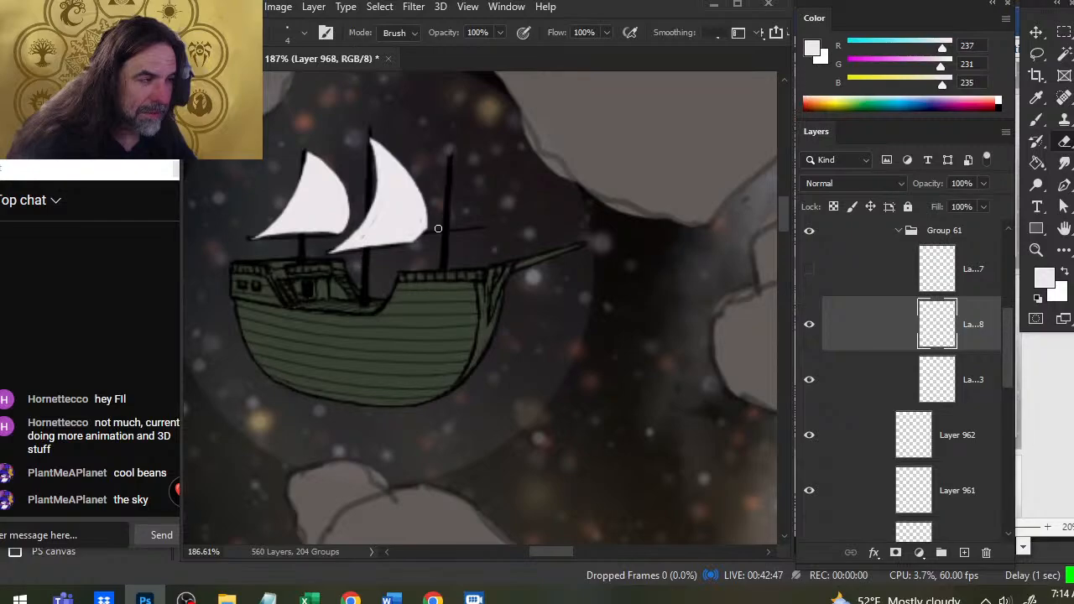
mouse_move(438, 229)
left_mouse_down()
mouse_move(416, 245)
mouse_move(429, 218)
left_mouse_up()
key("b")
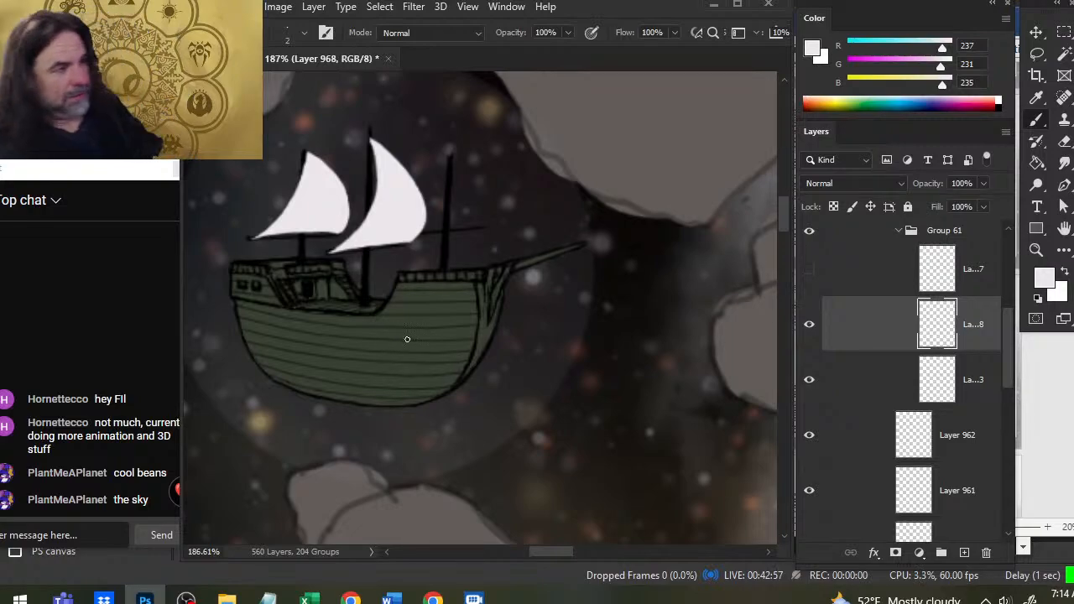
- Show fore sail Layer 967 again and lower the opacity of all three sail layers in Group 61 to 51%
left_click(809, 268)
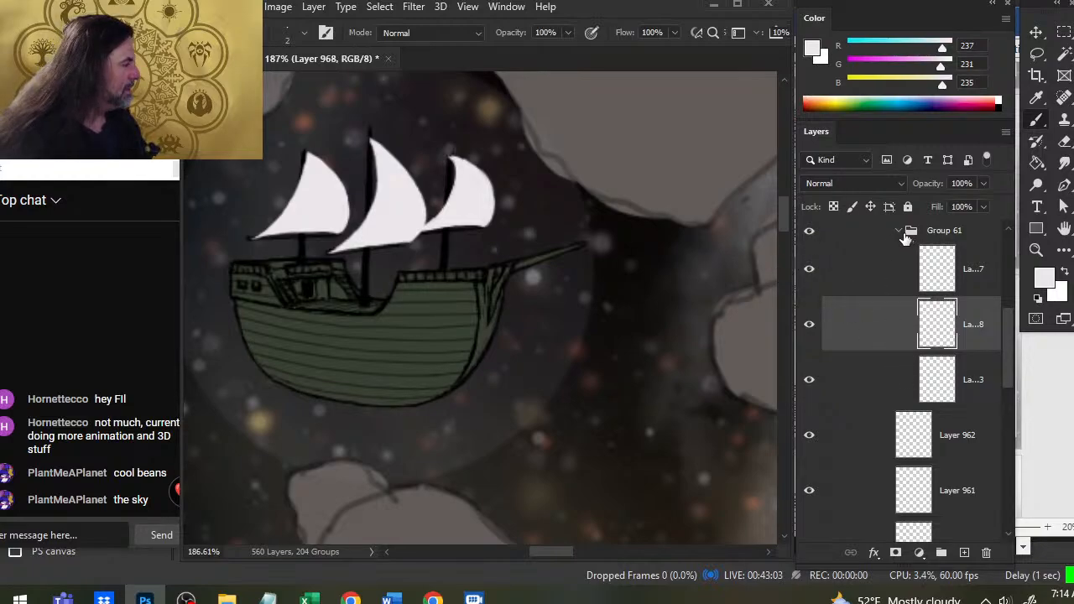
left_click(872, 279)
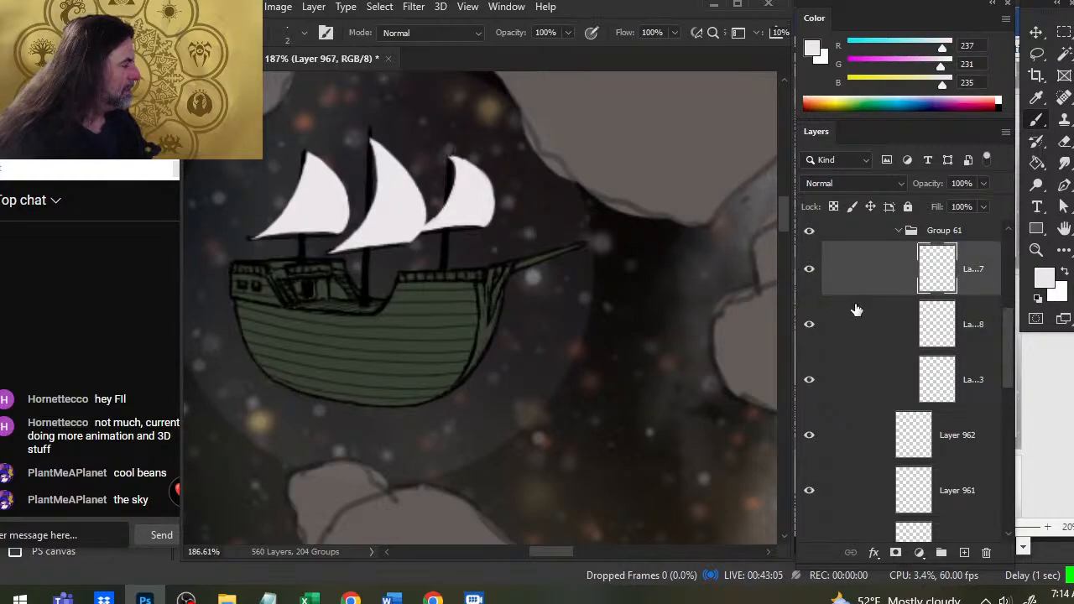
left_click(859, 373, "shift")
left_click(984, 184)
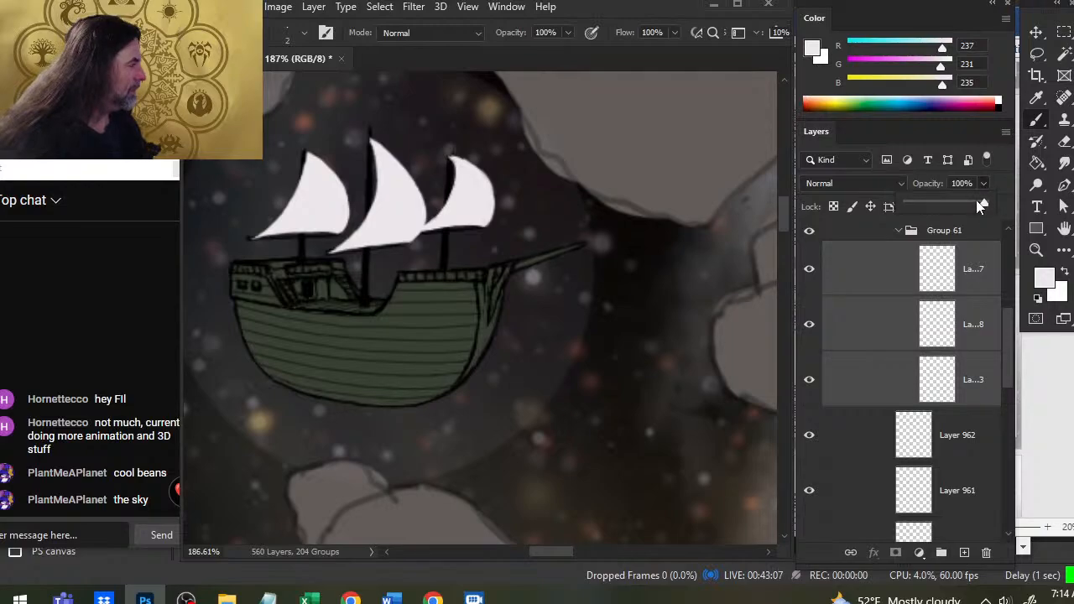
left_click_drag(978, 207, 944, 206)
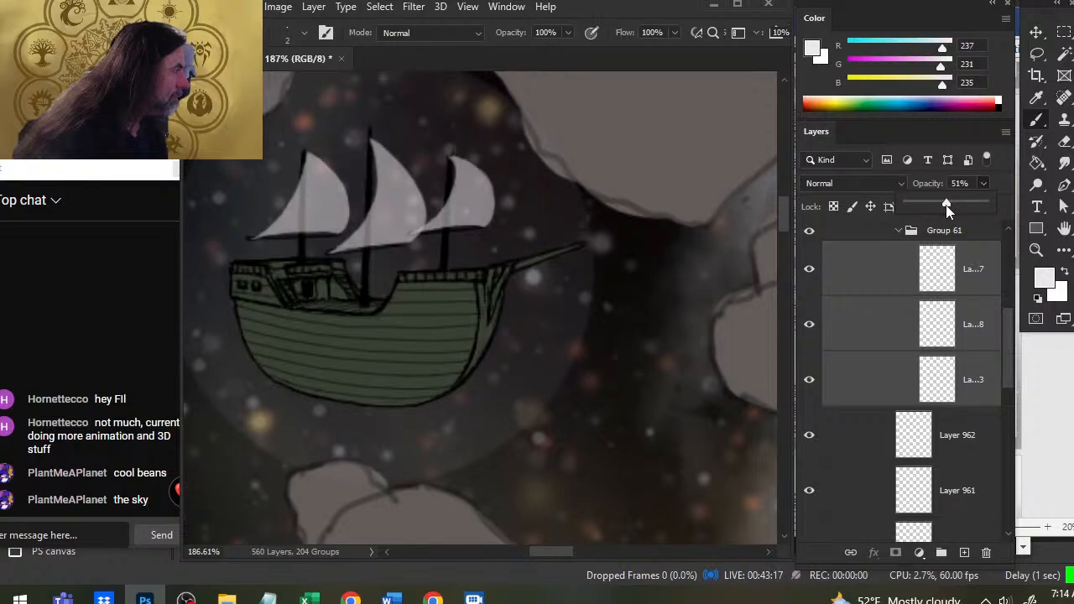
- Set the three selected sail layers to 50% opacity and add a layer mask to Group 61
left_click_drag(946, 205, 947, 204)
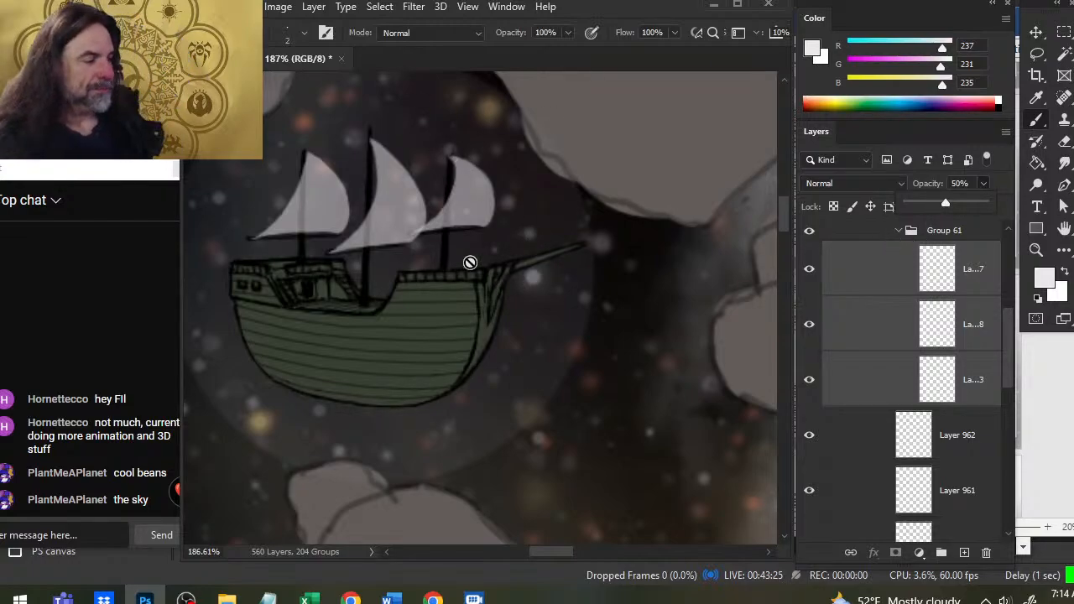
key("z")
left_click(597, 350, "alt")
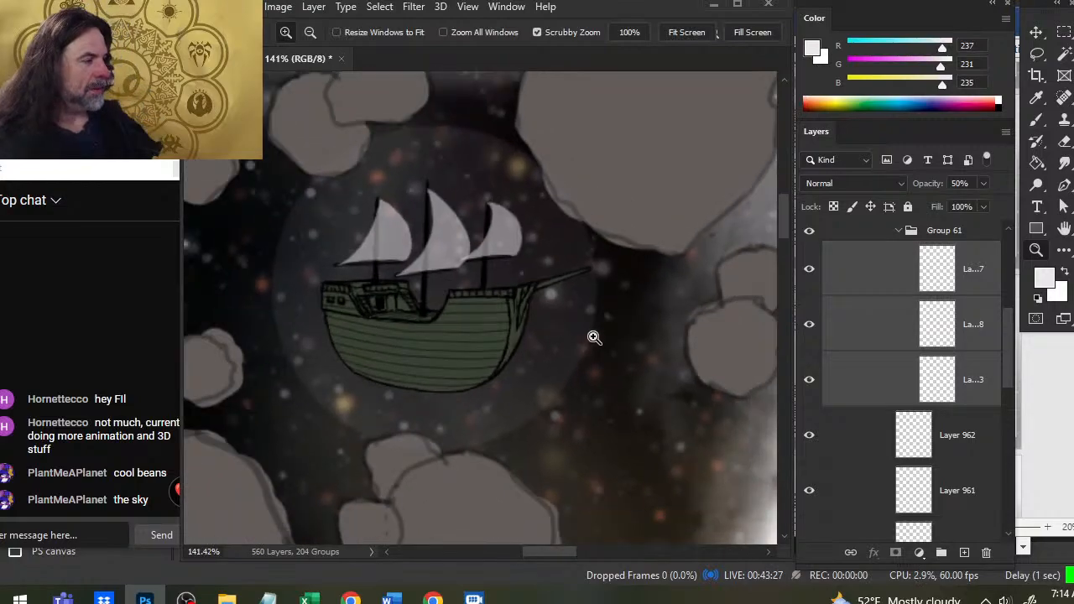
left_click(860, 388)
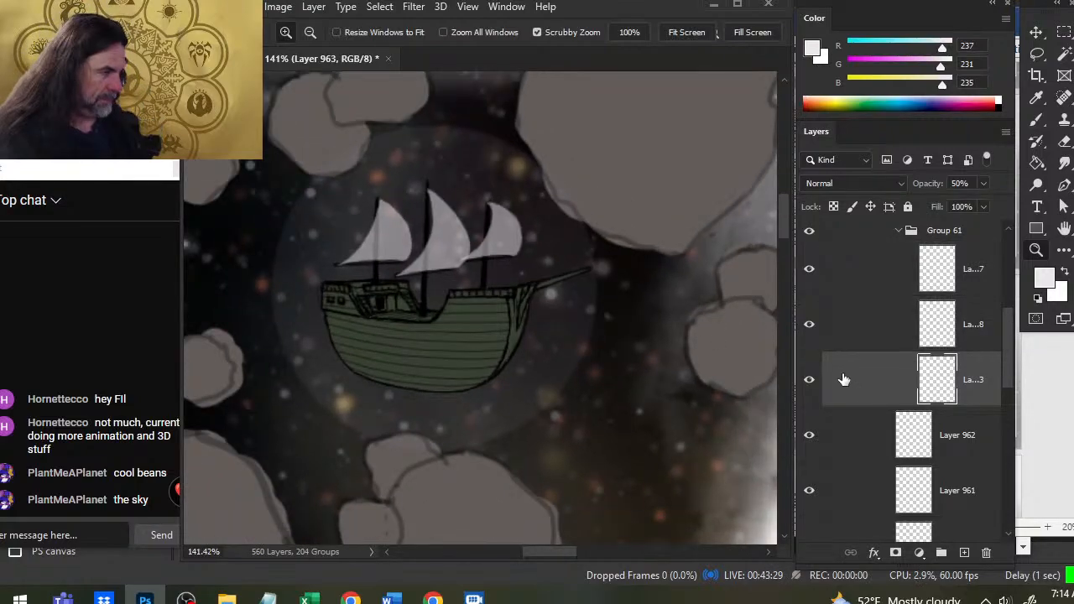
left_click(867, 231)
left_click(899, 233)
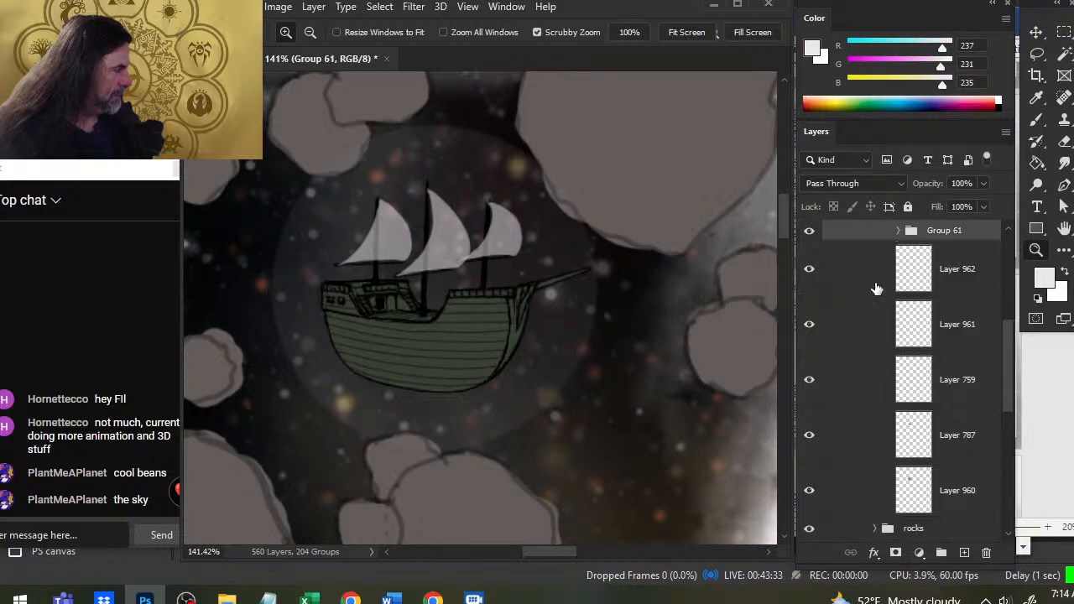
left_click(896, 553)
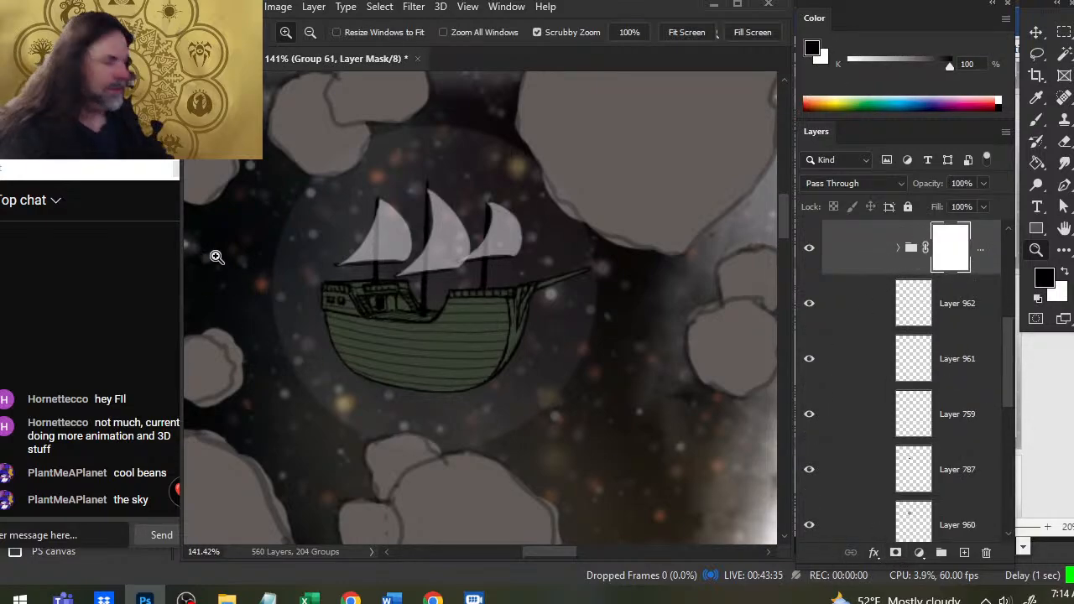
- Raise the opacity of all three sail layers inside Group 61 to 75%
left_click(421, 249)
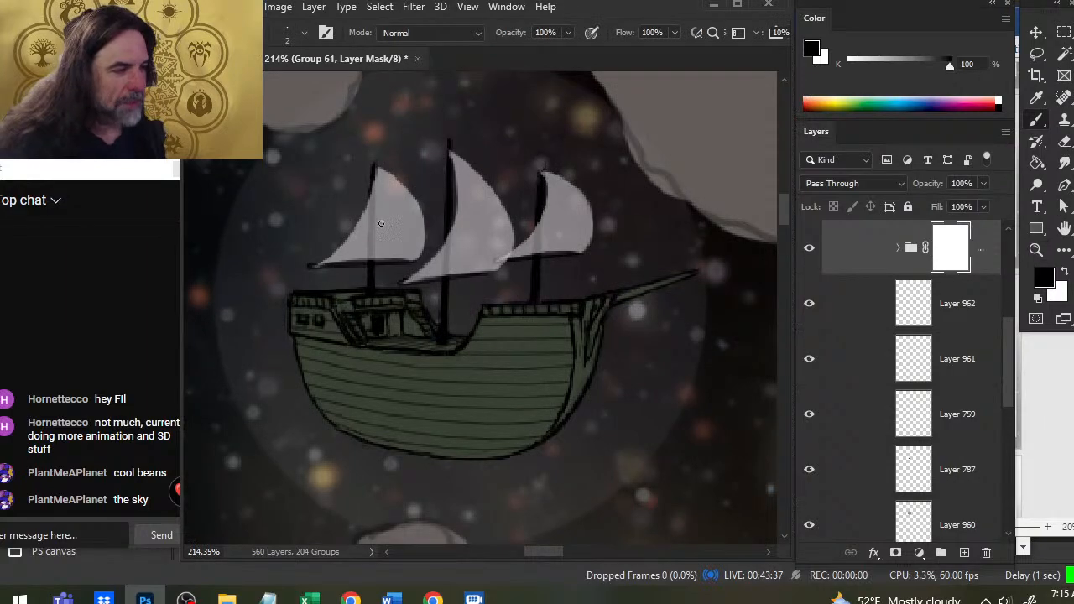
left_click_drag(688, 293, 502, 343)
left_click_drag(605, 330, 518, 324)
mouse_move(649, 308)
left_mouse_down()
mouse_move(263, 343)
mouse_move(306, 416)
mouse_move(652, 307)
left_mouse_up()
left_click_drag(349, 387, 421, 367)
left_click(976, 206)
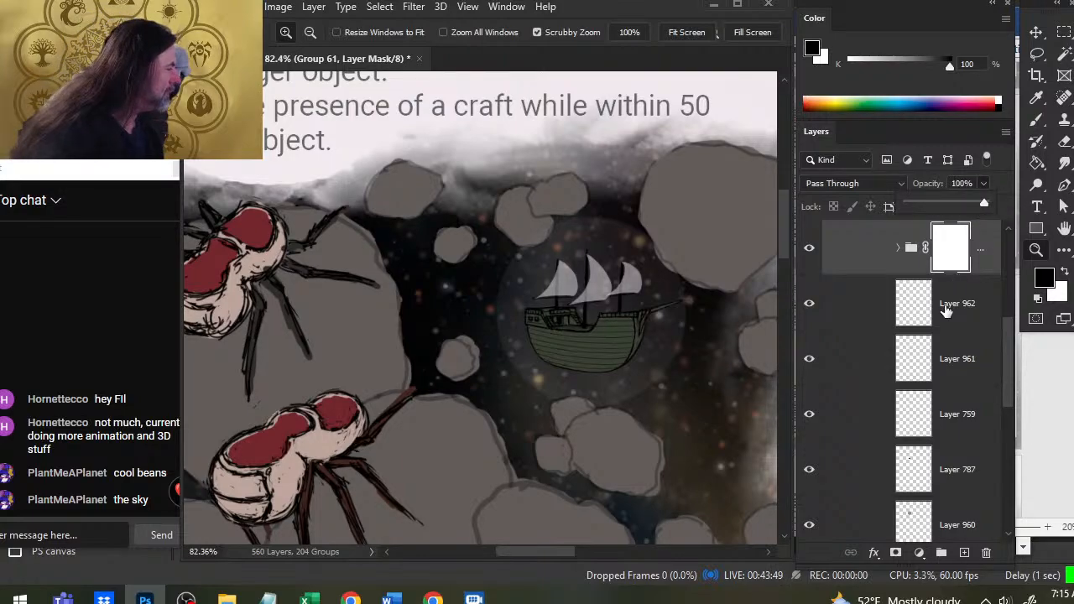
left_click(898, 248)
left_click(972, 304)
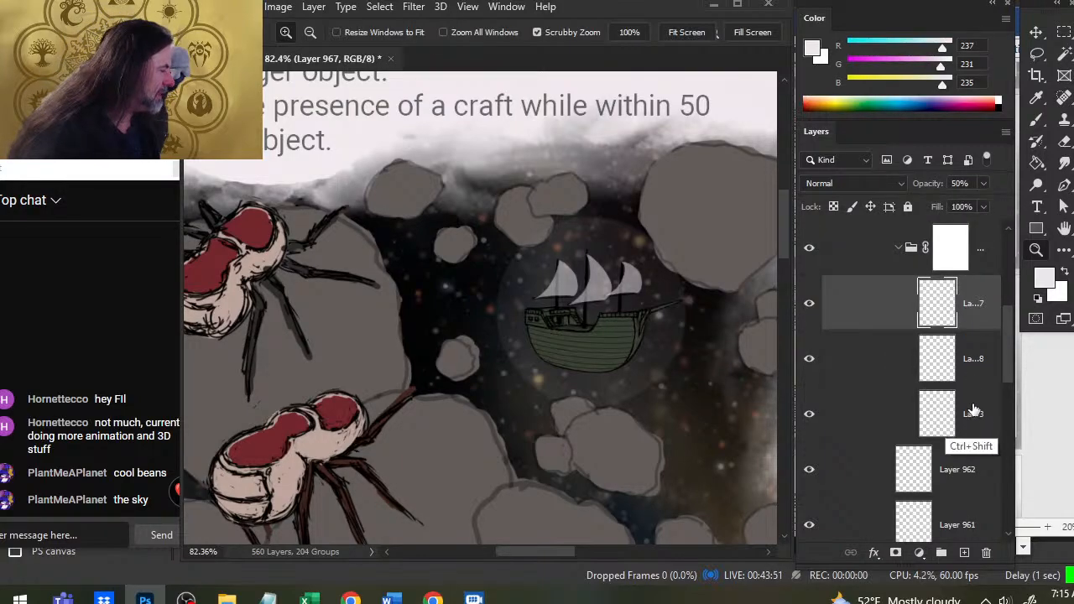
left_click(971, 420, "shift")
left_click_drag(971, 198, 984, 205)
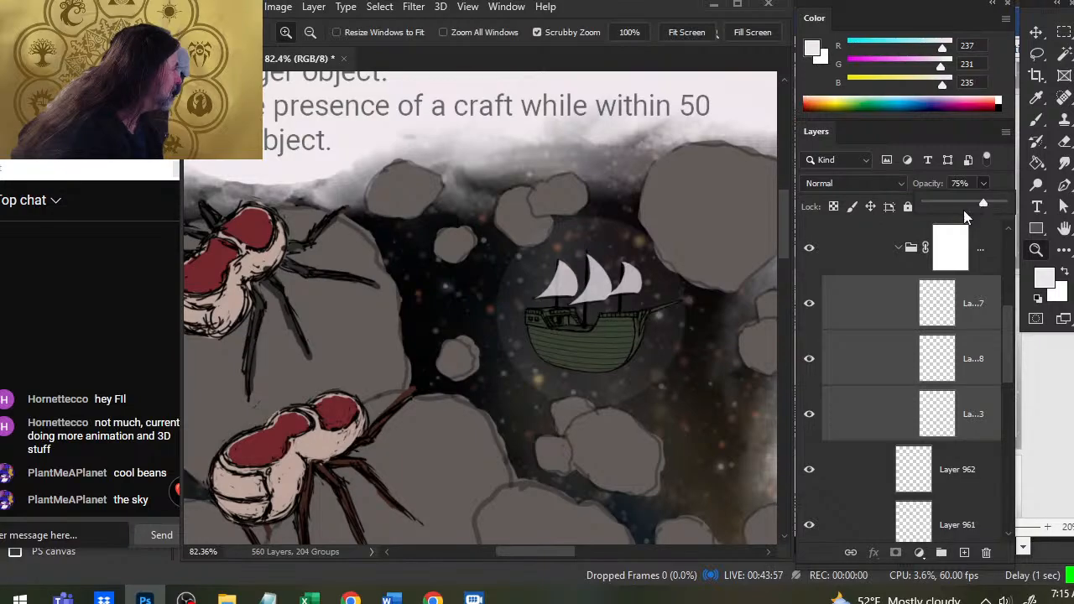
- Try a short brush stroke on Group 61's layer mask over the main sail and undo it
left_click(955, 252)
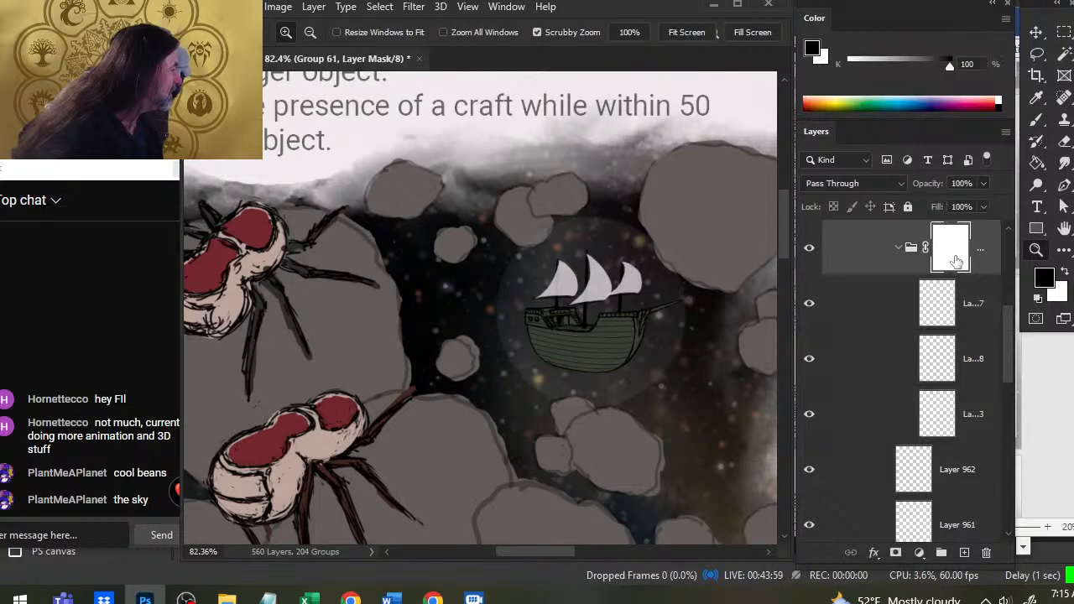
left_click(899, 248)
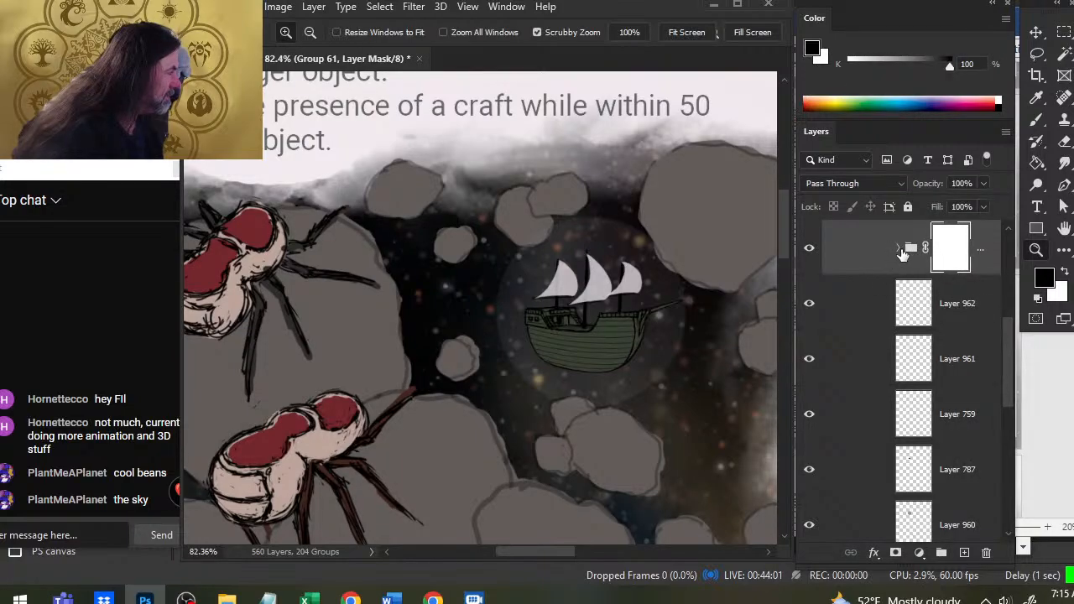
left_click(900, 249)
left_click(900, 250)
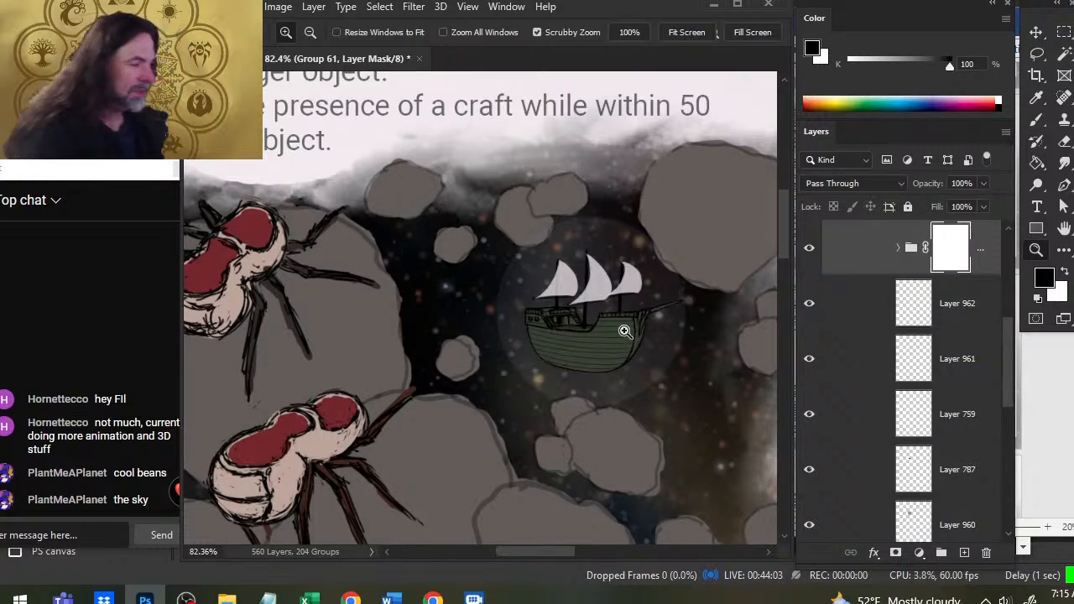
left_click_drag(587, 324, 663, 359)
mouse_move(540, 264)
left_mouse_down()
mouse_move(492, 282)
mouse_move(488, 272)
mouse_move(507, 263)
mouse_move(482, 229)
mouse_move(512, 245)
mouse_move(480, 232)
mouse_move(491, 245)
left_mouse_up()
key("b")
mouse_move(585, 247)
left_mouse_down()
mouse_move(602, 240)
mouse_move(600, 267)
left_mouse_up()
key("ctrl+z")
key("ctrl+z")
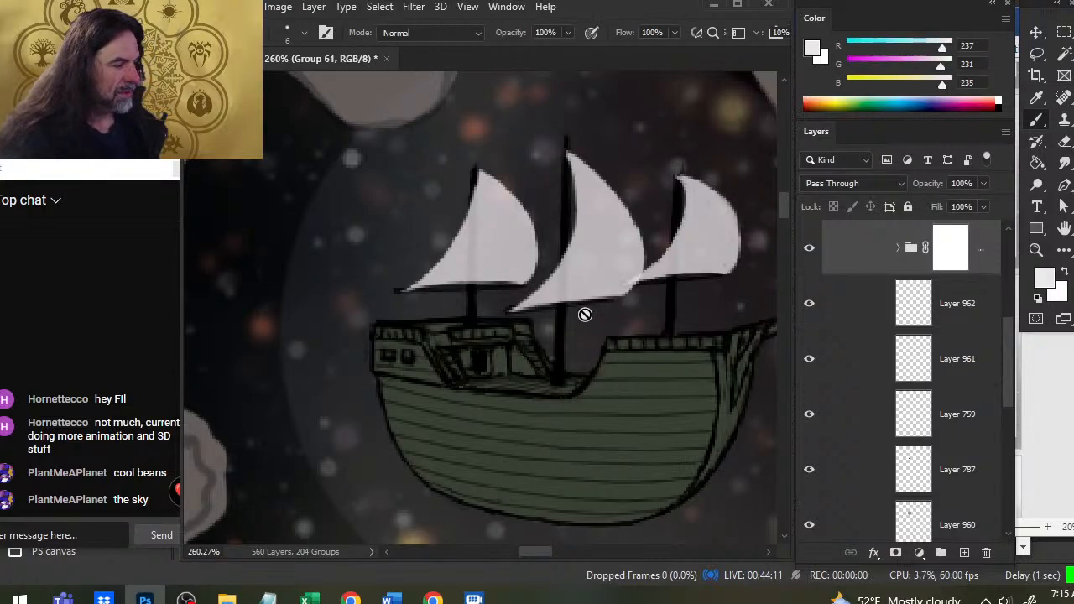
- Paint a translucent patch in the centre of each of the three sails on Group 61's mask with a semi-transparent 6 px black brush
key("5")
key("6")
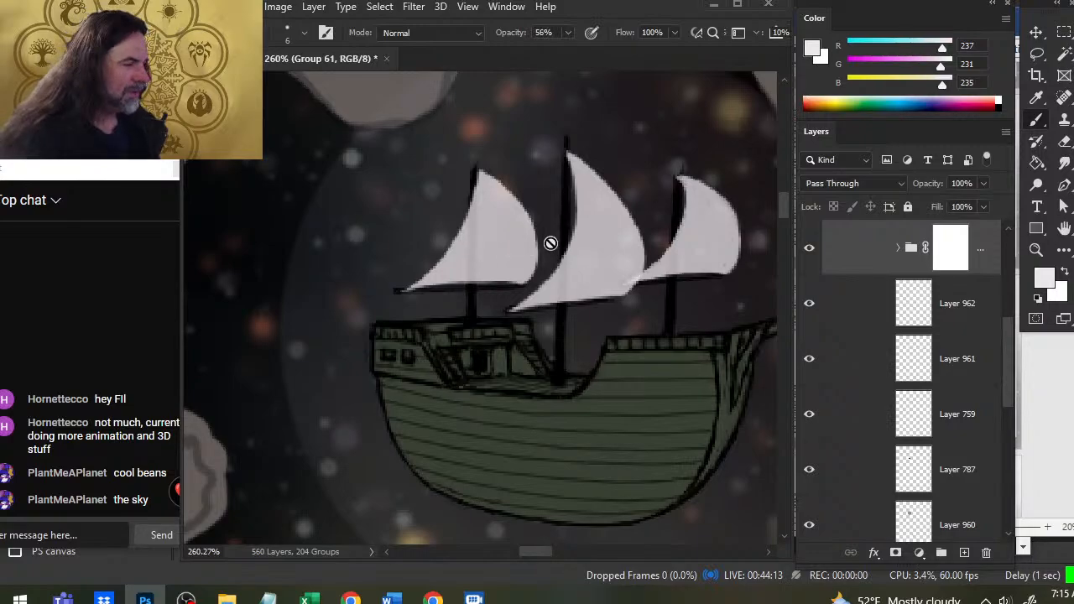
left_click(955, 261)
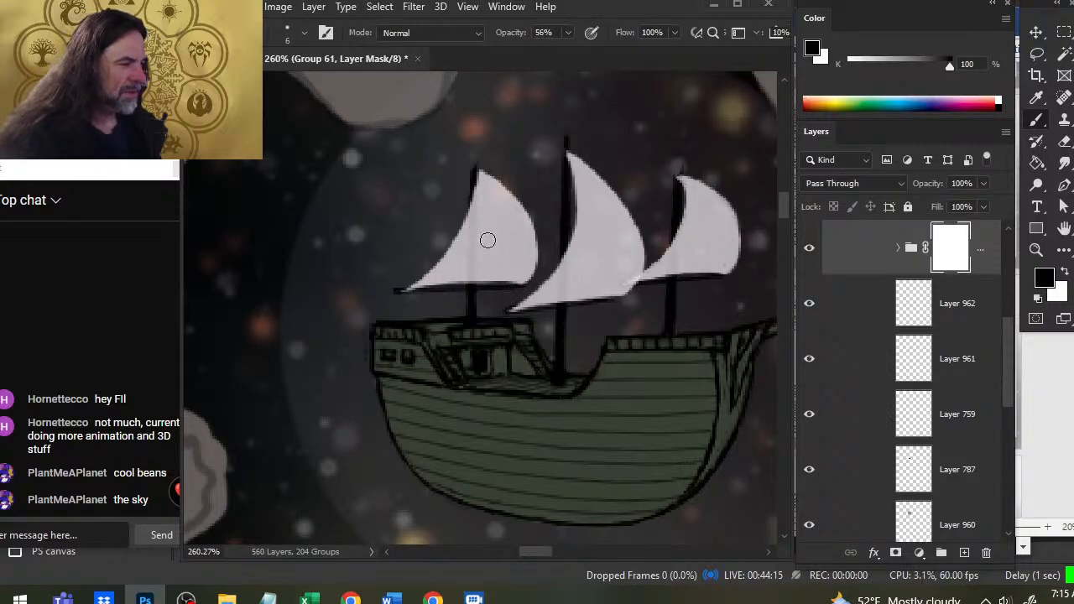
key("4")
mouse_move(488, 241)
left_mouse_down()
mouse_move(509, 238)
mouse_move(467, 260)
mouse_move(493, 224)
mouse_move(463, 265)
mouse_move(485, 216)
mouse_move(464, 266)
left_mouse_up()
mouse_move(612, 249)
left_mouse_down()
mouse_move(592, 227)
mouse_move(617, 252)
mouse_move(587, 270)
mouse_move(607, 235)
mouse_move(614, 256)
left_mouse_up()
mouse_move(704, 238)
left_mouse_down()
mouse_move(715, 236)
mouse_move(697, 206)
left_mouse_up()
- Start softening the aft sail's translucent patch on the mask with a 7 px Smudge tool at 40% strength
key("z")
mouse_move(489, 226)
left_mouse_down()
mouse_move(511, 226)
mouse_move(476, 238)
mouse_move(480, 182)
mouse_move(468, 247)
mouse_move(476, 216)
mouse_move(475, 245)
mouse_move(479, 228)
mouse_move(469, 227)
mouse_move(471, 202)
mouse_move(471, 241)
mouse_move(490, 227)
mouse_move(487, 199)
mouse_move(479, 210)
mouse_move(491, 215)
mouse_move(490, 182)
mouse_move(518, 214)
mouse_move(498, 189)
mouse_move(502, 199)
left_mouse_up()
key("[")
key("4")
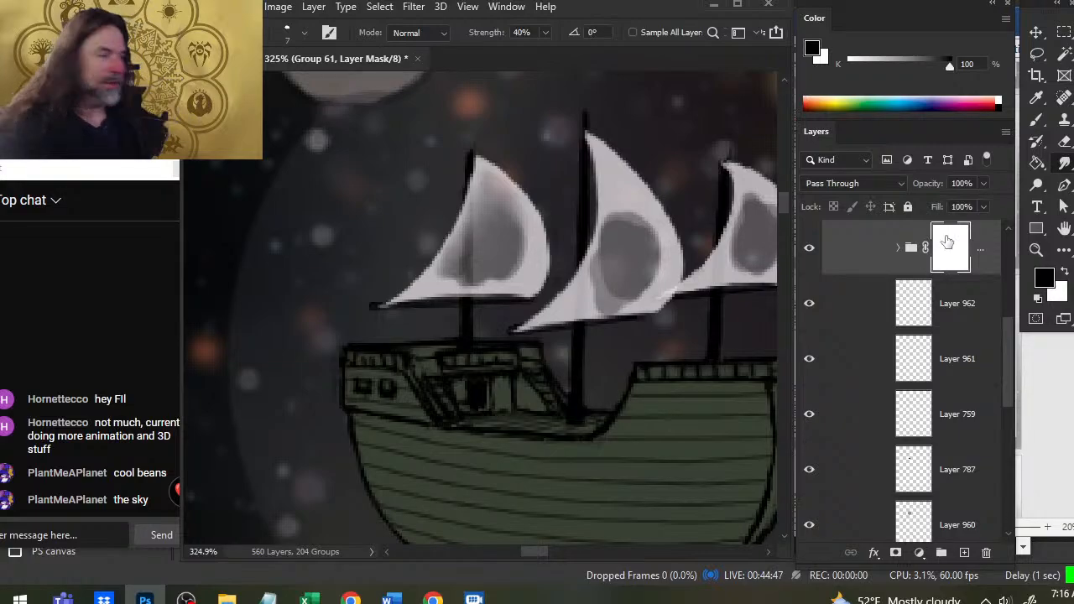
- Check Group 61's sail layers and mask by toggling the second sail layer's visibility and trying Disable Layer Mask
left_click(907, 252)
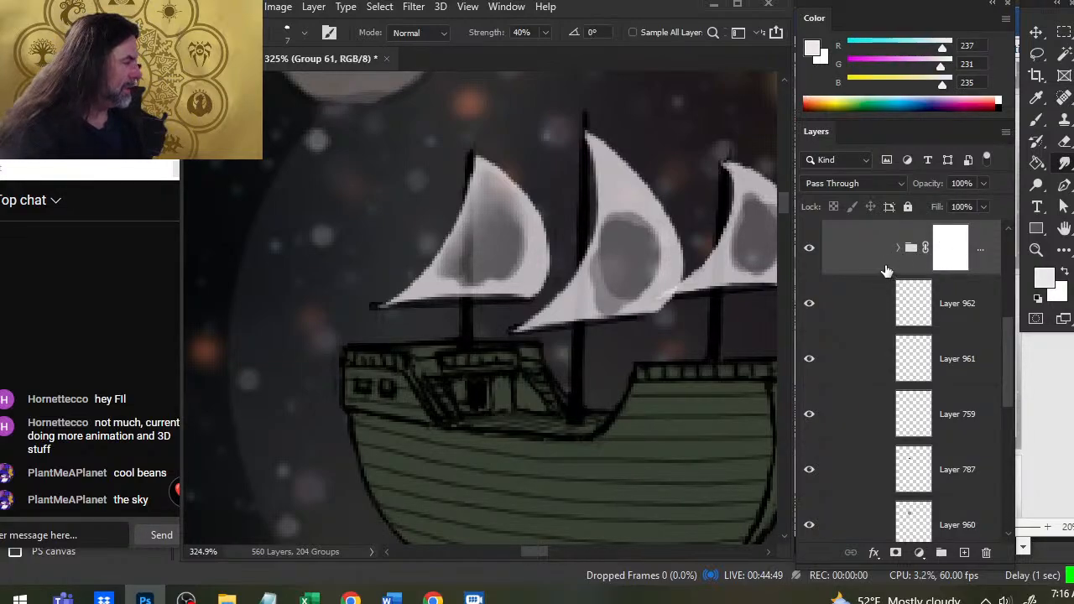
left_click(898, 250)
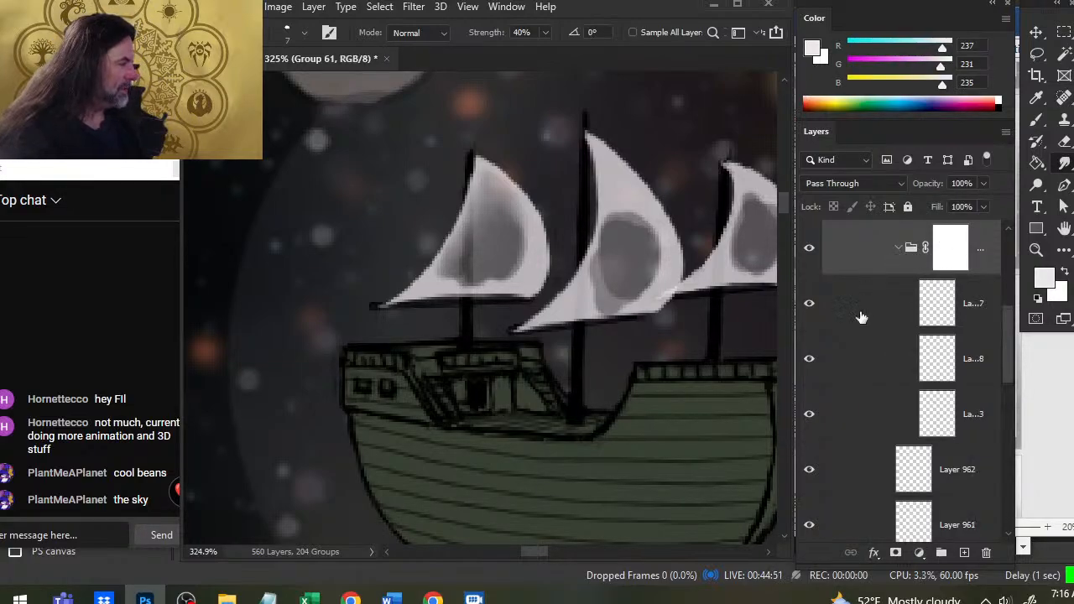
left_click(809, 361)
left_click(812, 360)
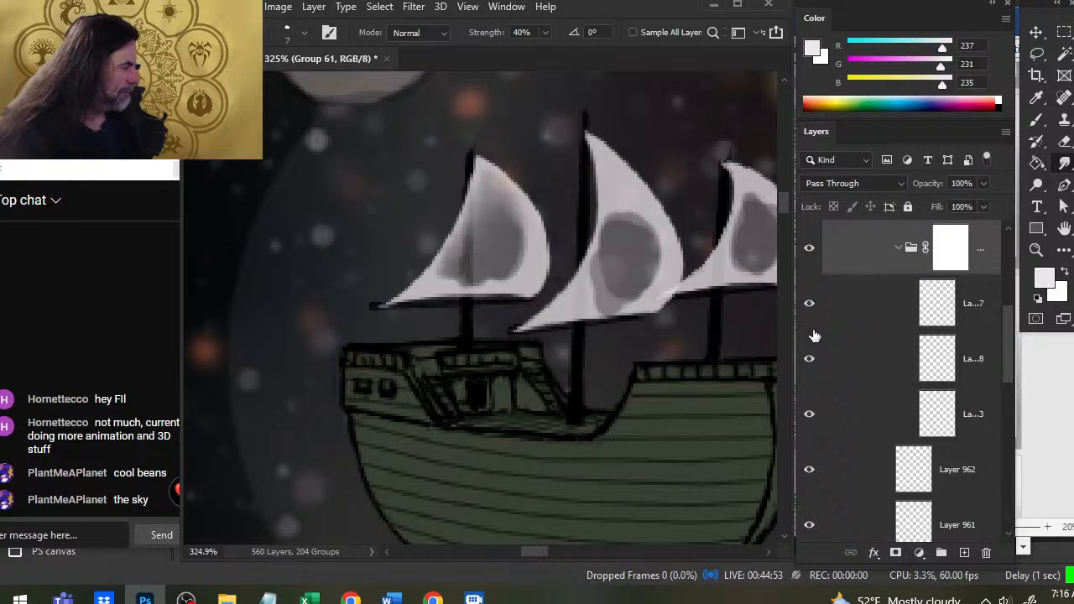
left_click(811, 359)
left_click(810, 359)
right_click(935, 235)
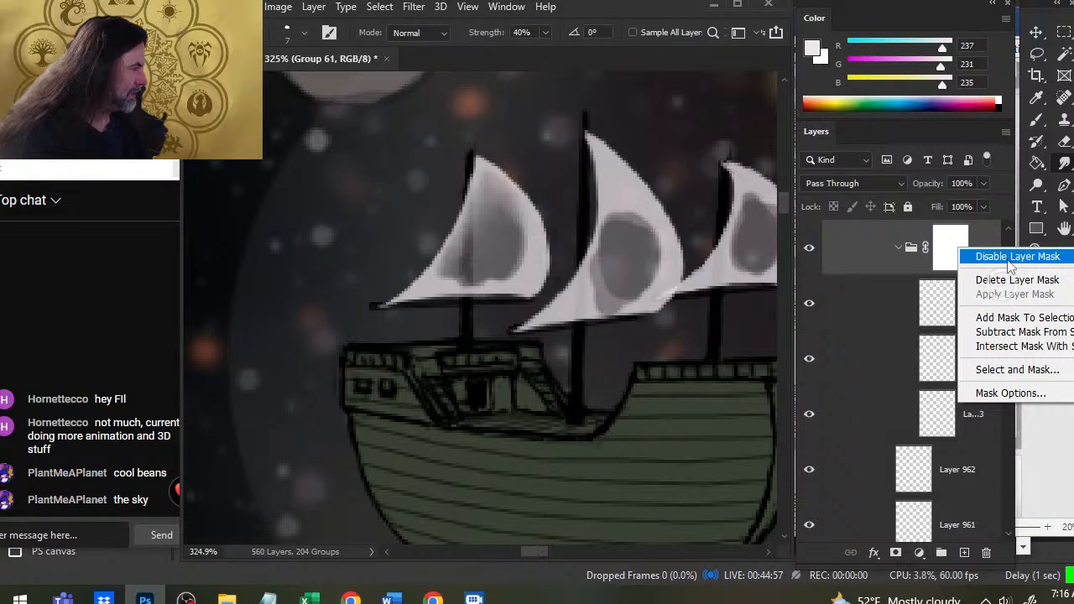
left_click(1011, 258)
left_click(941, 261)
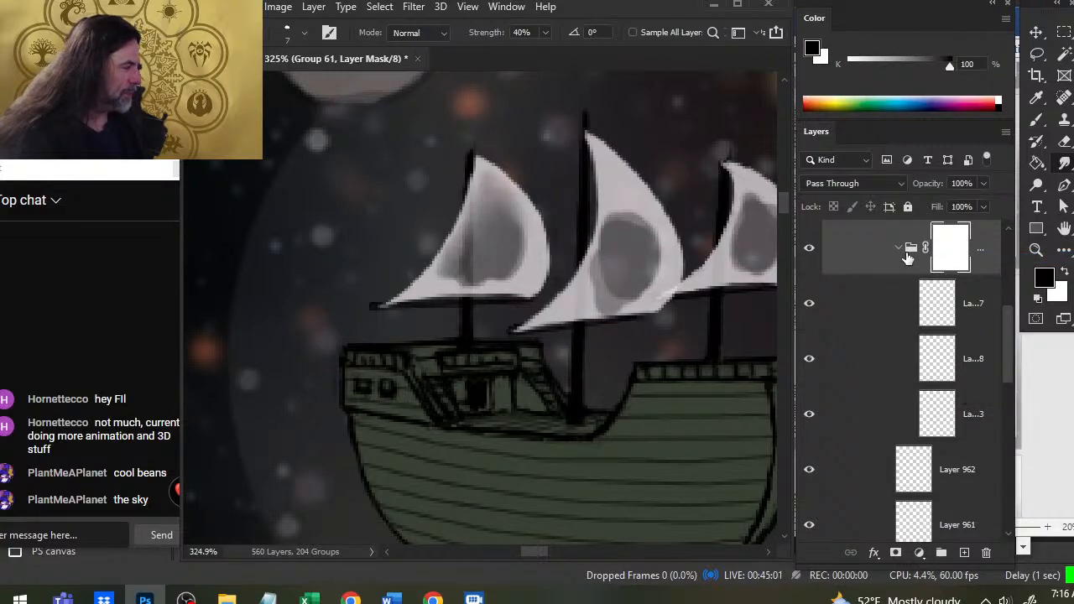
left_click(899, 262)
left_click(898, 250)
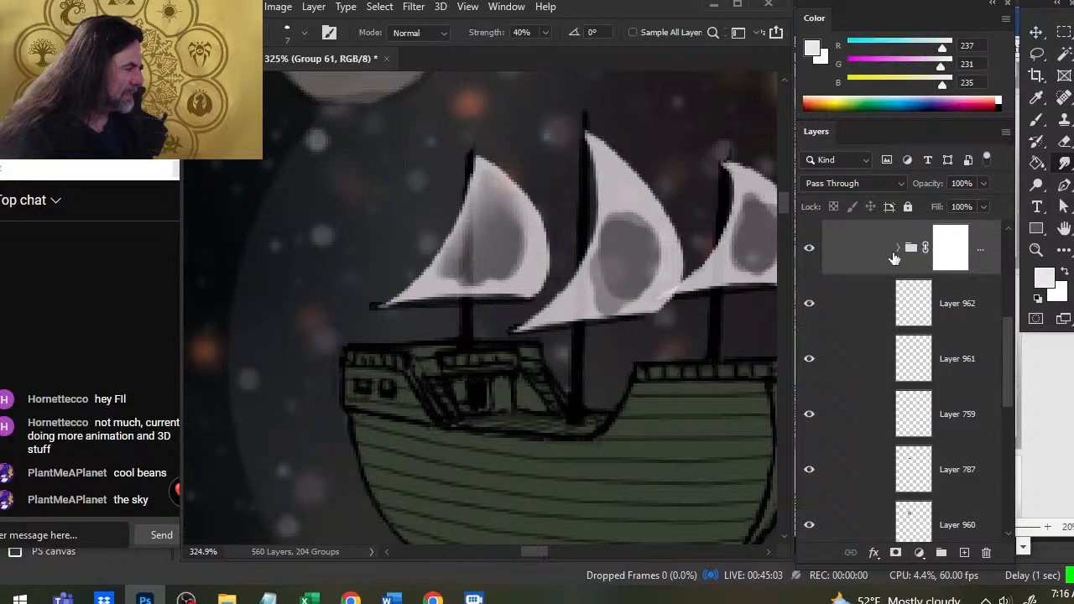
- Blend the aft sail's mask shading out to its edges with a 6 px Smudge tool at 40% strength
left_click(947, 251)
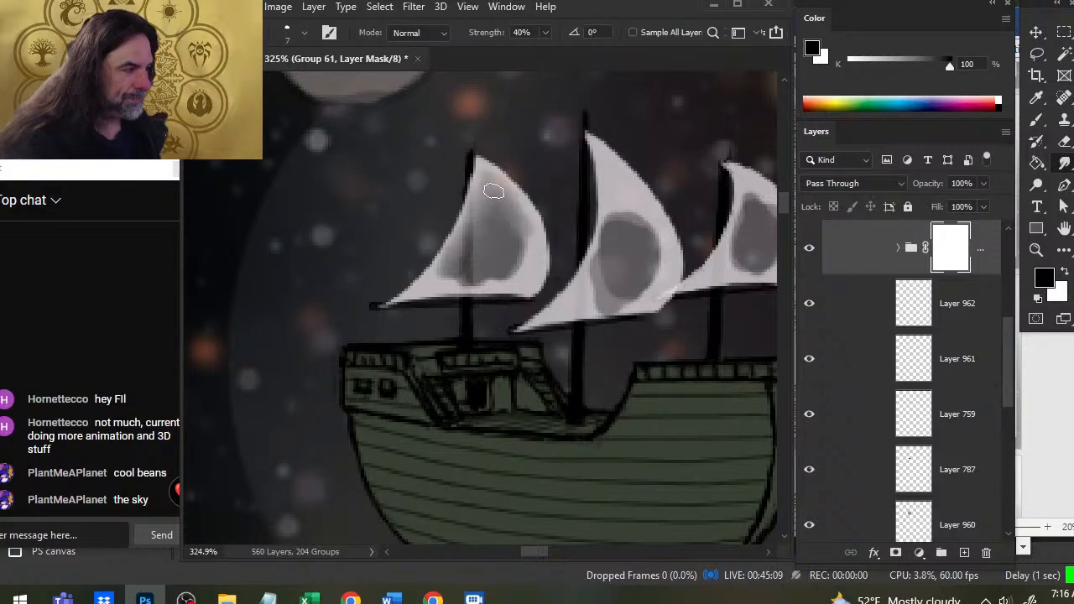
key("bracketleft")
key("bracketleft")
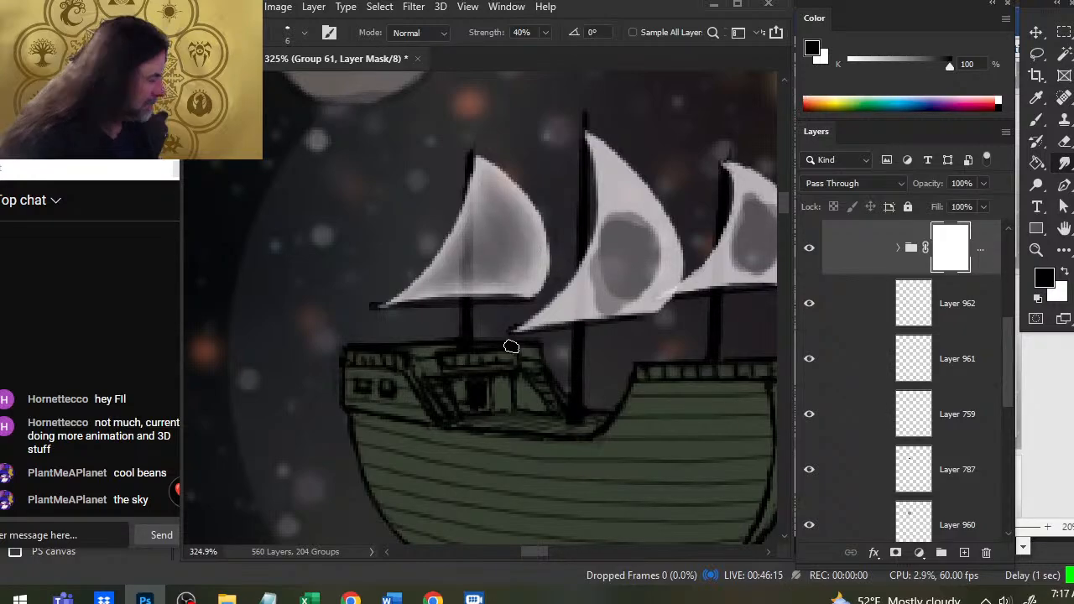
- Smudge the main sail's mask patch towards its edges, foot and peak with the 6 px Smudge tool at 40% strength
left_click_drag(522, 248, 341, 257)
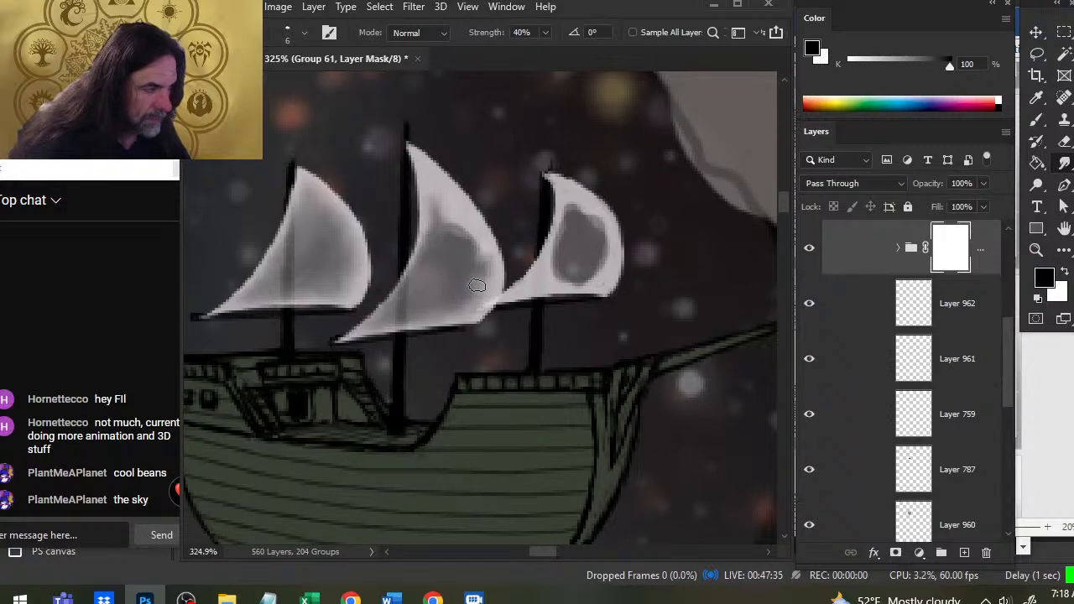
mouse_move(479, 275)
left_mouse_down()
mouse_move(477, 247)
mouse_move(482, 272)
mouse_move(477, 259)
left_mouse_up()
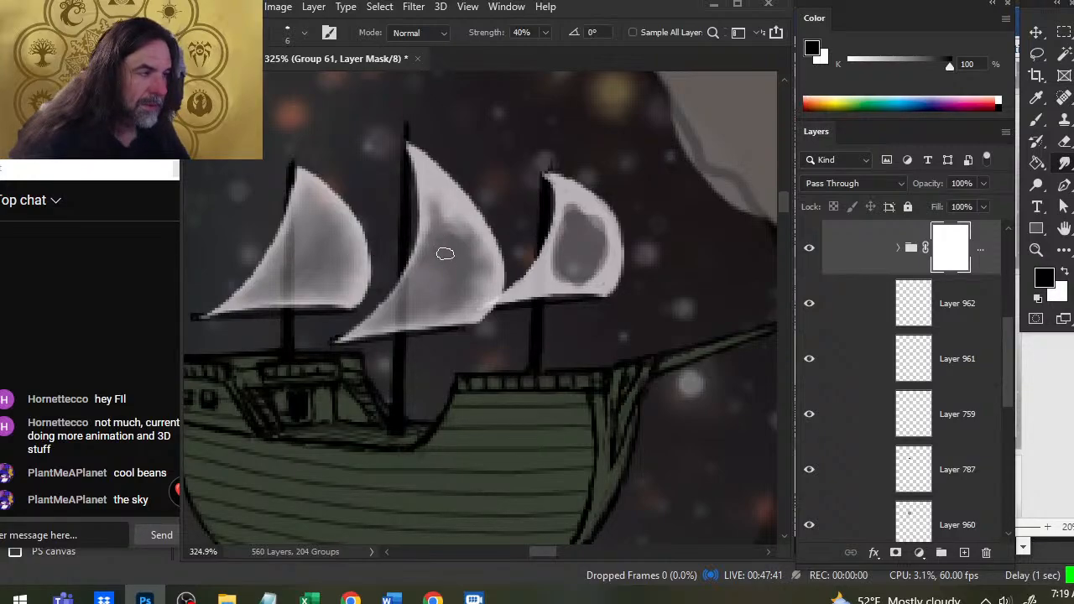
left_click_drag(444, 251, 431, 254)
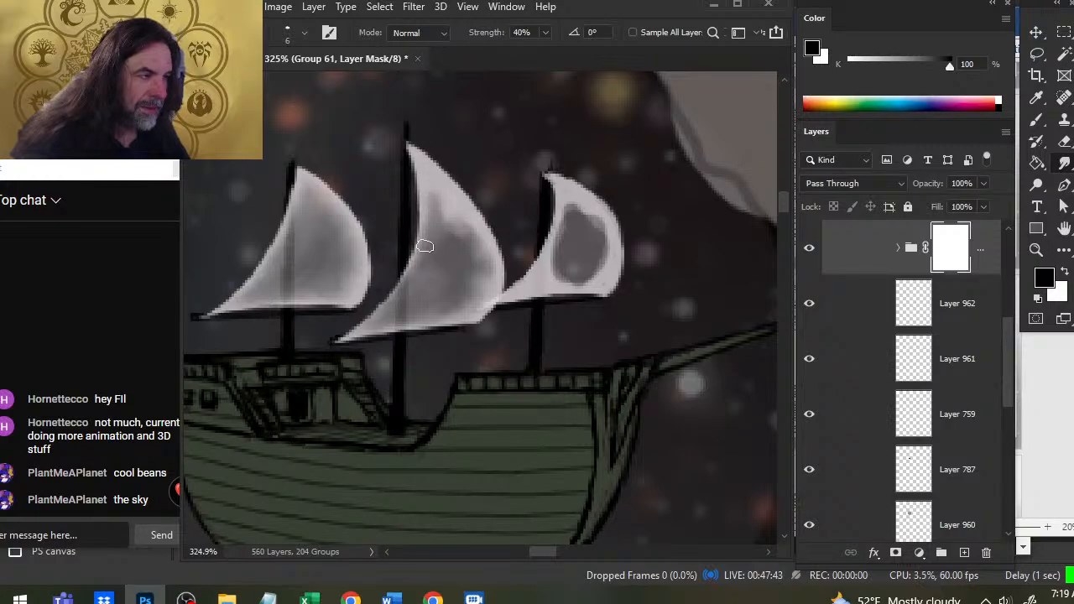
mouse_move(432, 208)
left_mouse_down()
mouse_move(413, 286)
mouse_move(429, 208)
mouse_move(442, 252)
mouse_move(462, 254)
mouse_move(472, 237)
mouse_move(472, 264)
mouse_move(452, 235)
left_mouse_up()
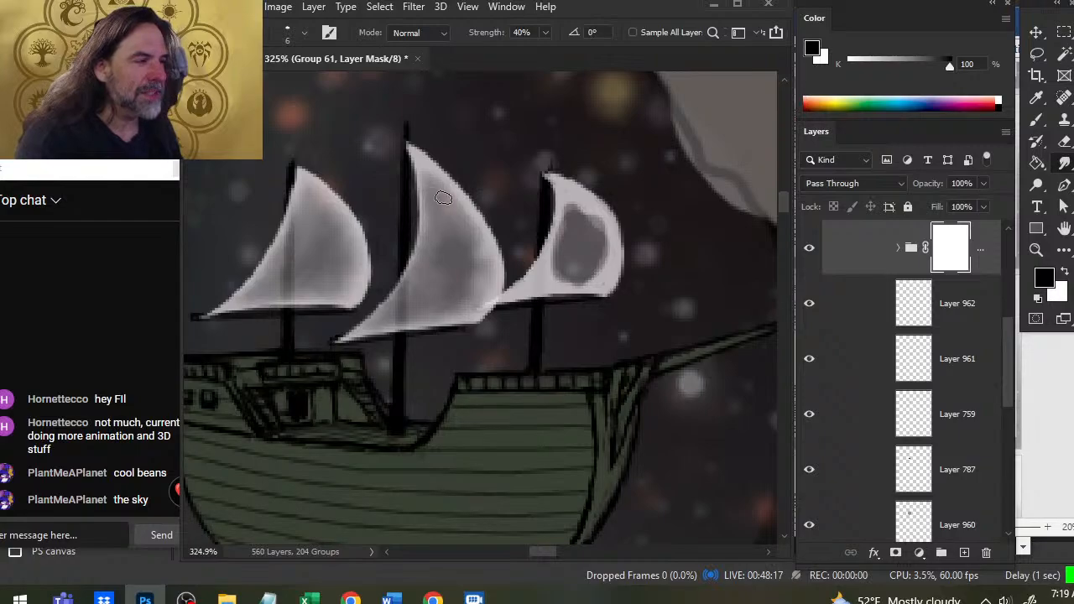
mouse_move(429, 181)
left_mouse_down()
mouse_move(422, 159)
mouse_move(437, 182)
mouse_move(433, 172)
left_mouse_up()
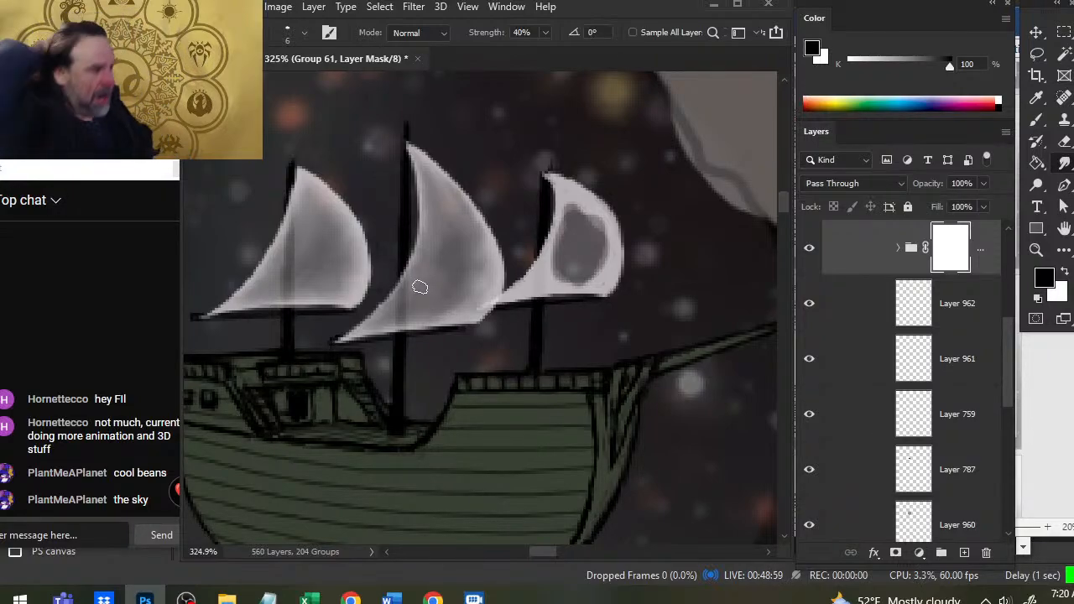
- Smudge the fore sail's mask patch into a soft gradient with a 5 px Smudge tool at 40% strength
left_click_drag(400, 298, 276, 266)
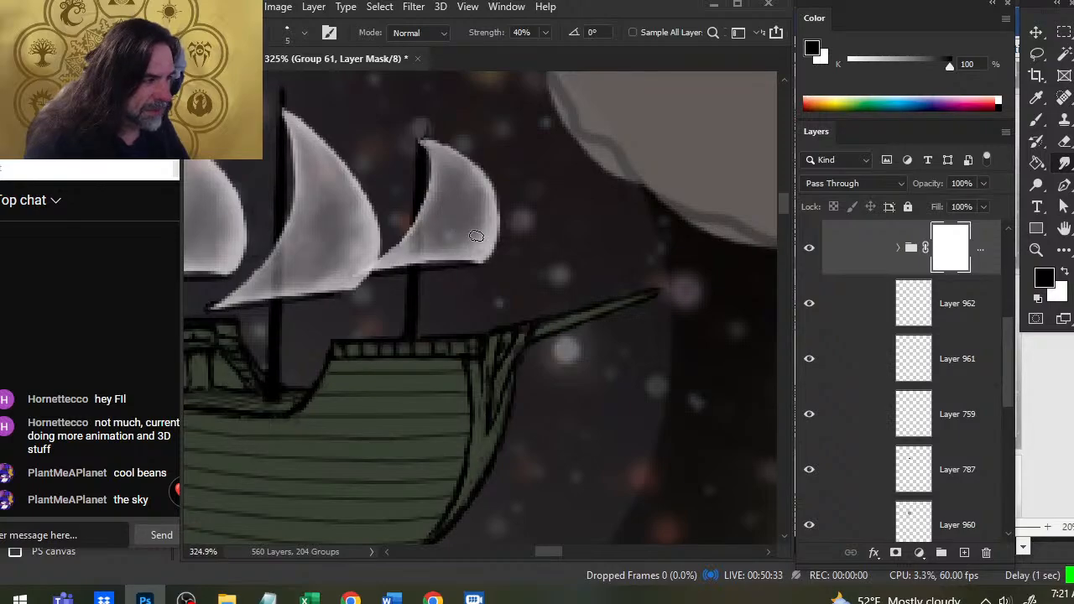
left_click_drag(222, 300, 356, 299)
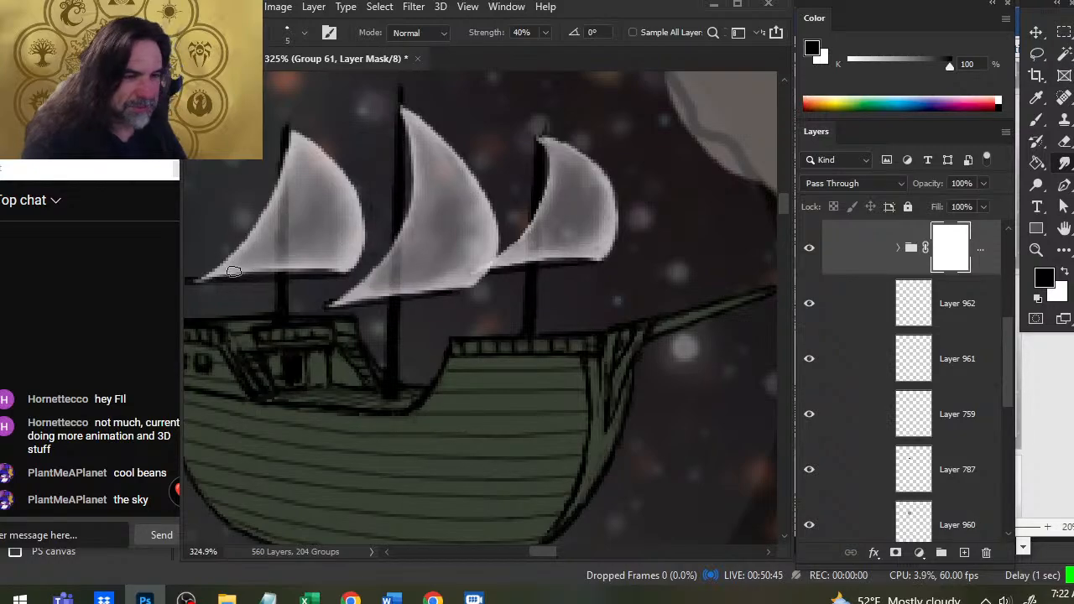
- Show the hidden layer copy above Layer 964 in the galleon group
key("z")
left_click_drag(390, 283, 284, 294)
left_click_drag(435, 430, 408, 438)
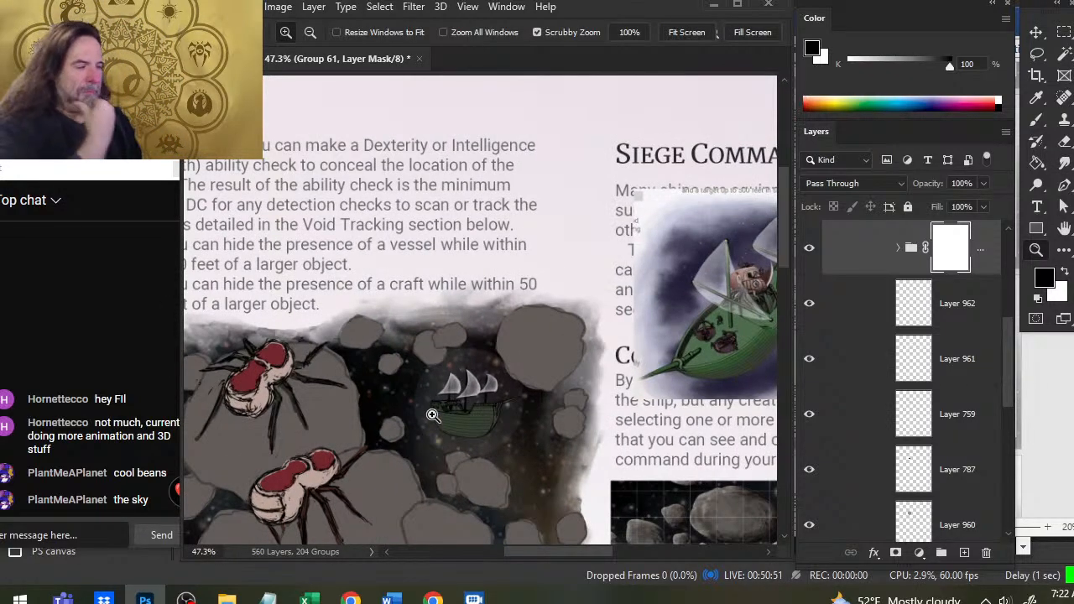
left_click_drag(474, 402, 735, 312)
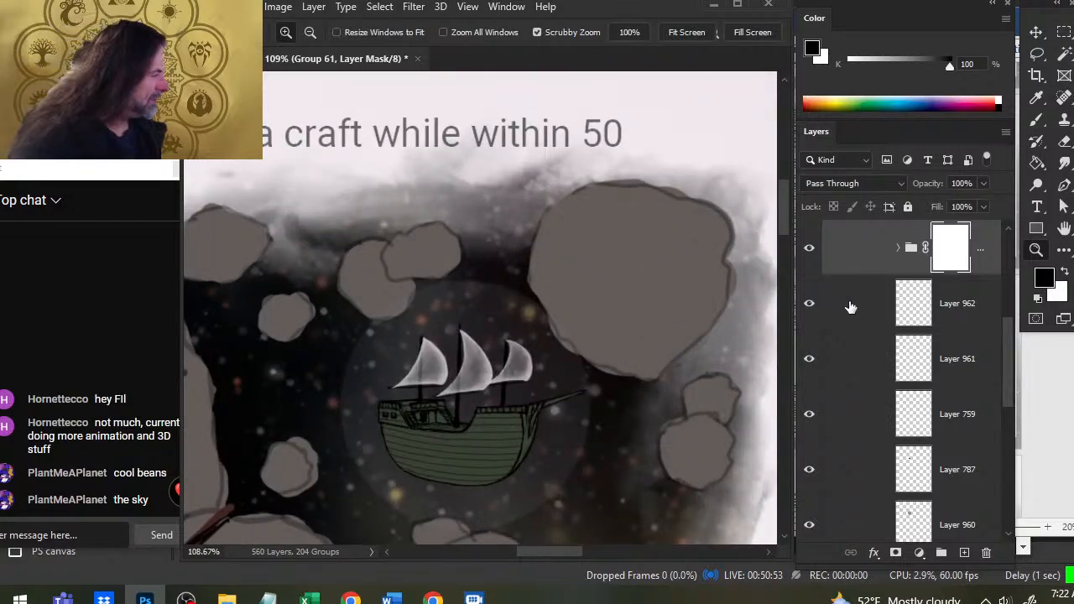
scroll(1005, 351, "up", 3)
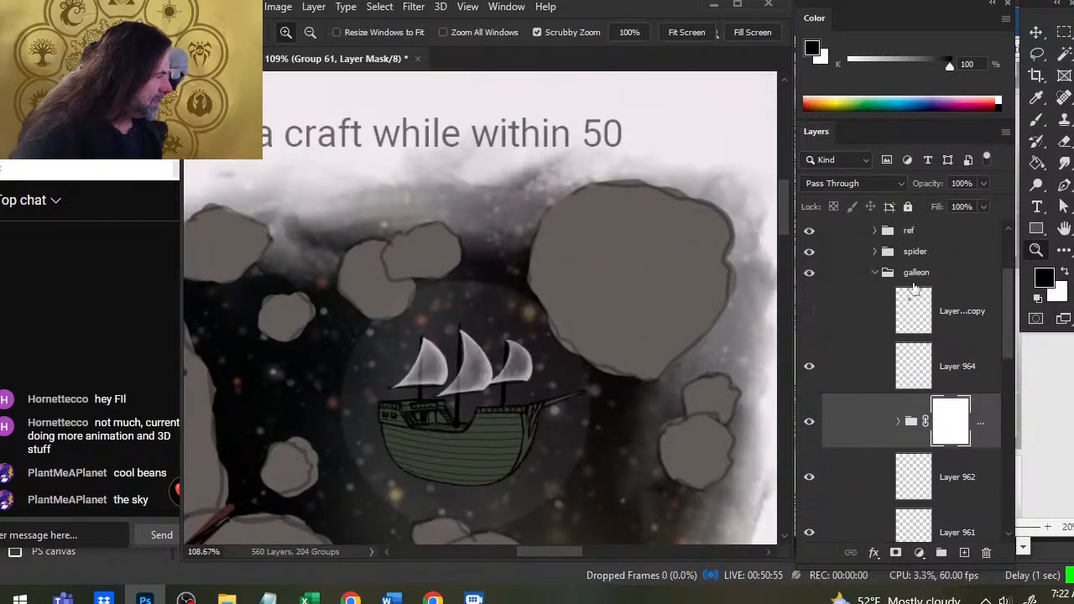
left_click(809, 310)
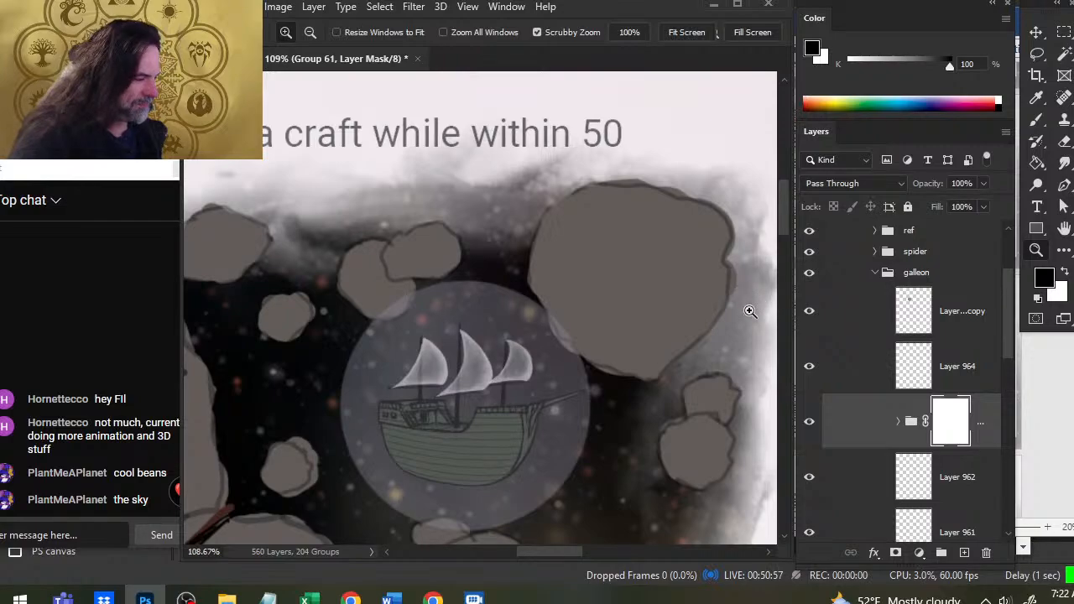
- Hide the layer copy at the top of the galleon group to compare the ship's surroundings without it
left_click(810, 312)
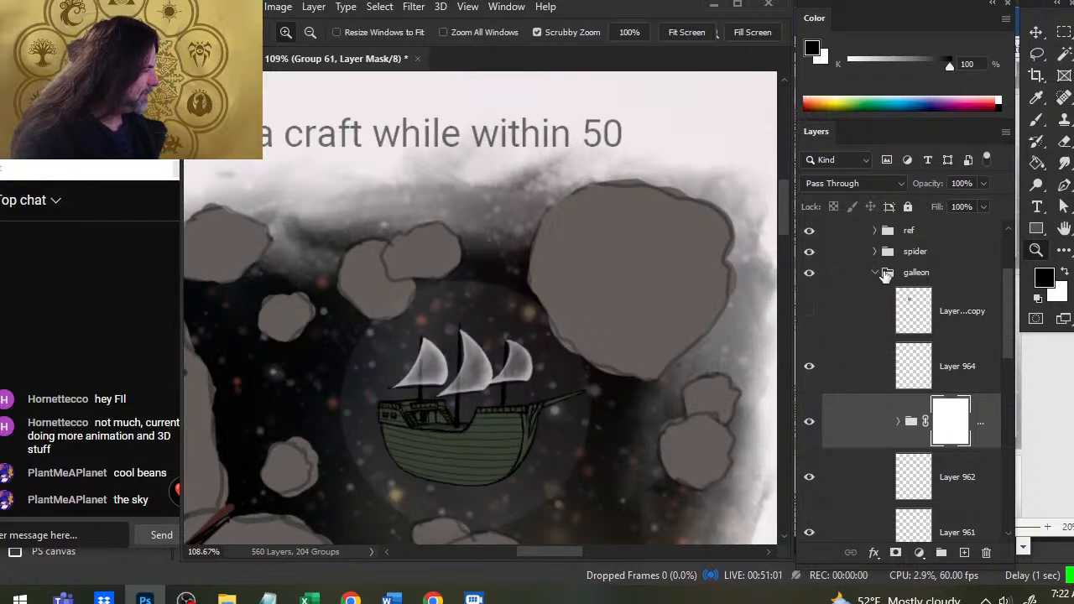
scroll(1013, 338, "down", 2)
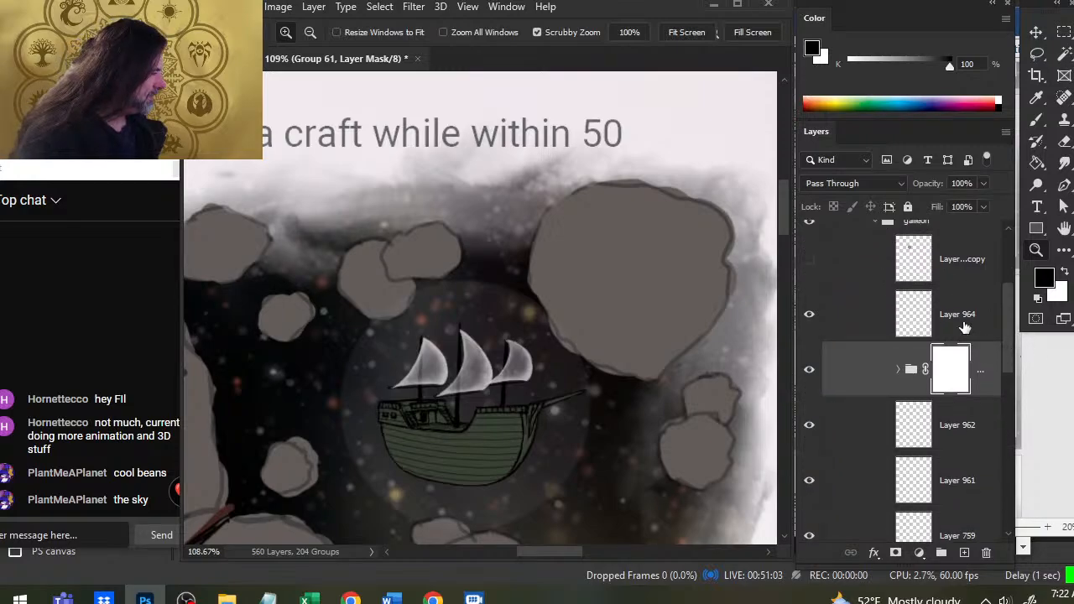
left_click(810, 260)
left_click(810, 262)
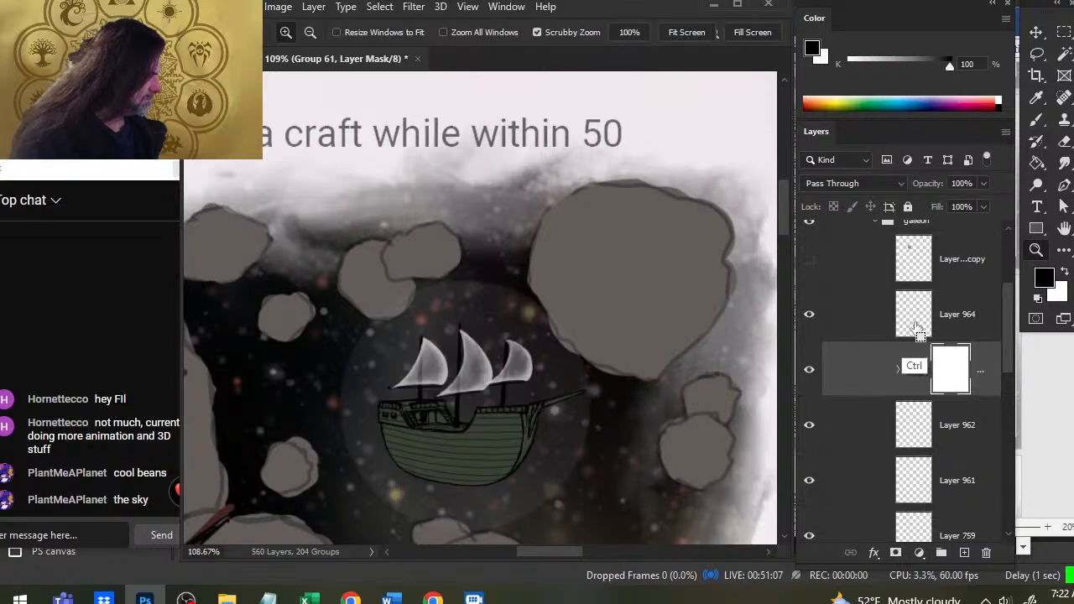
key("l")
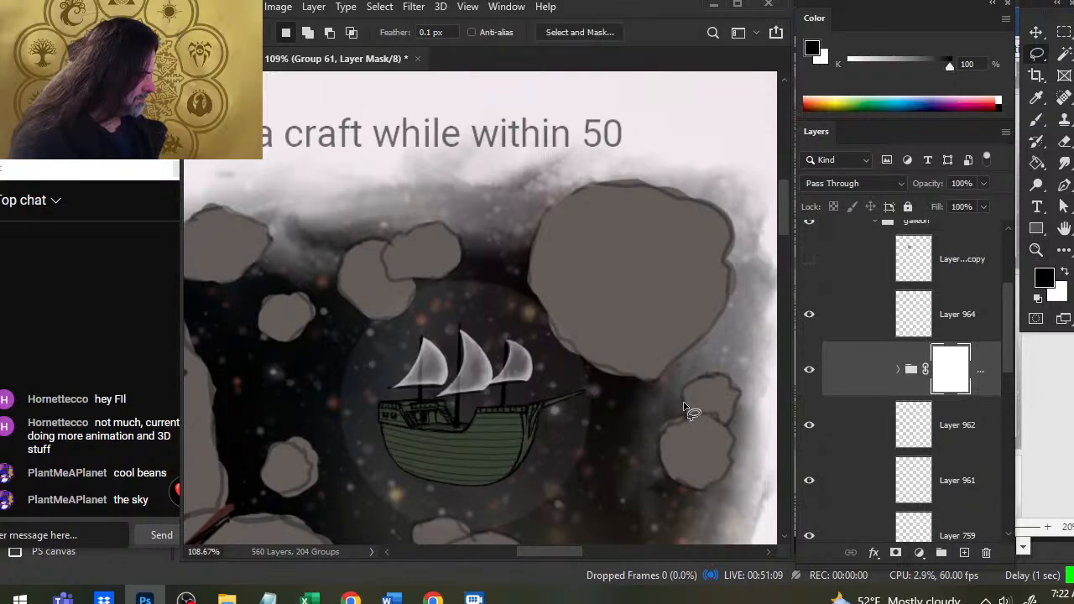
key("v")
left_click_drag(694, 413, 606, 403)
key("ctrl+z")
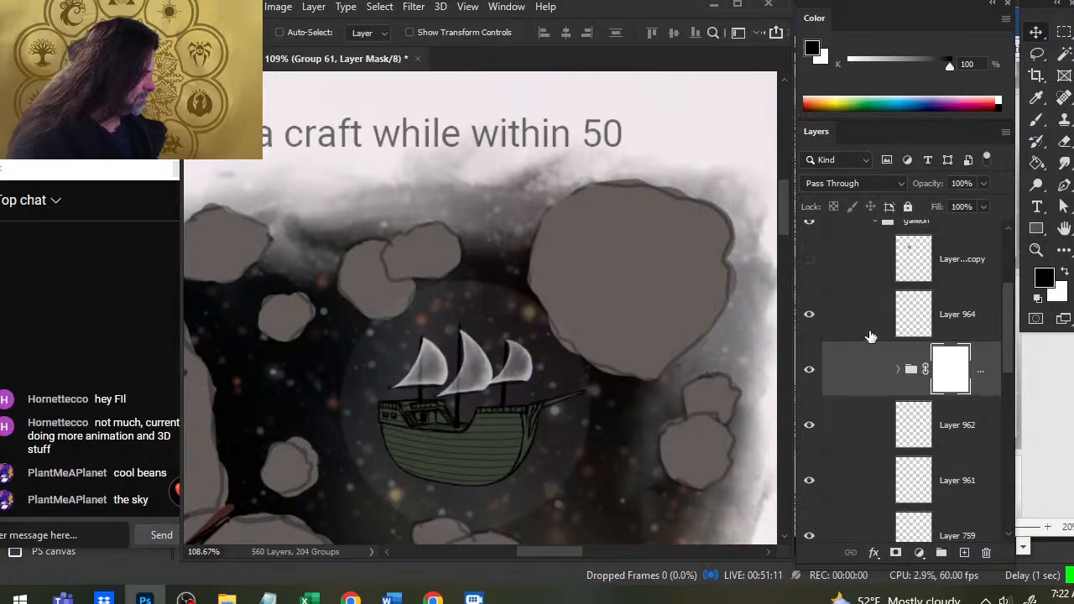
- Test Layer 964 for content by trying to move and Free Transform it, and delete the layer
left_click(869, 334)
left_click_drag(672, 378, 521, 356)
key("l")
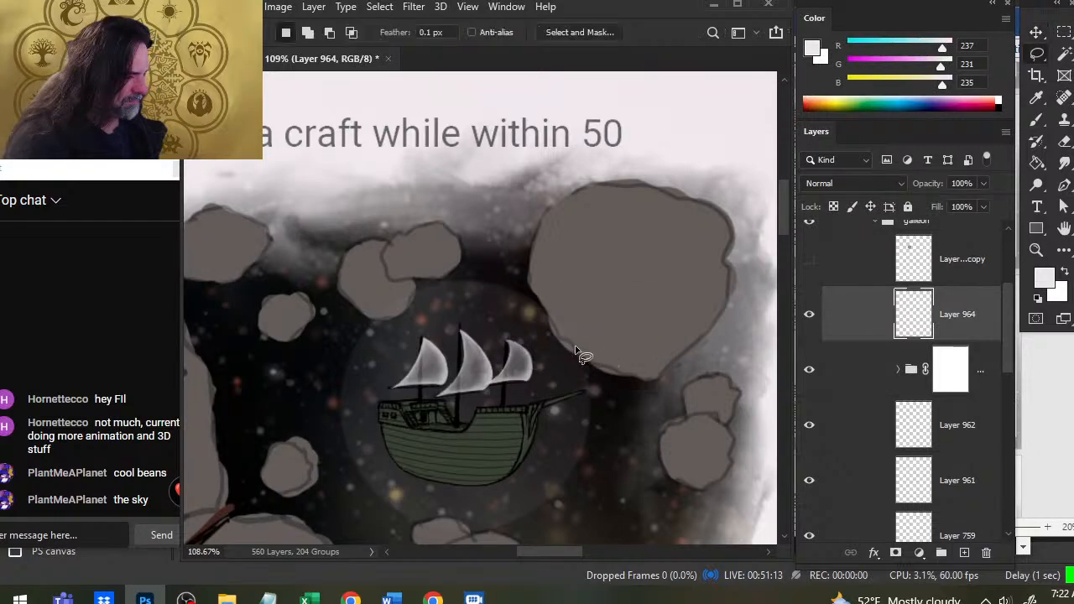
right_click(578, 344)
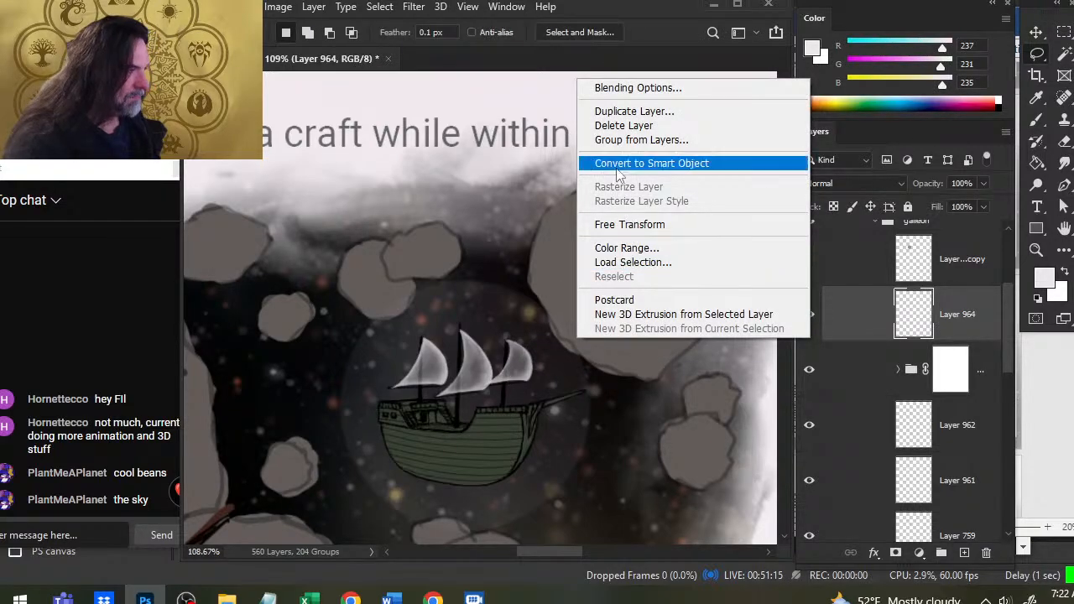
key("Escape")
key("z")
left_click_drag(647, 431, 568, 422)
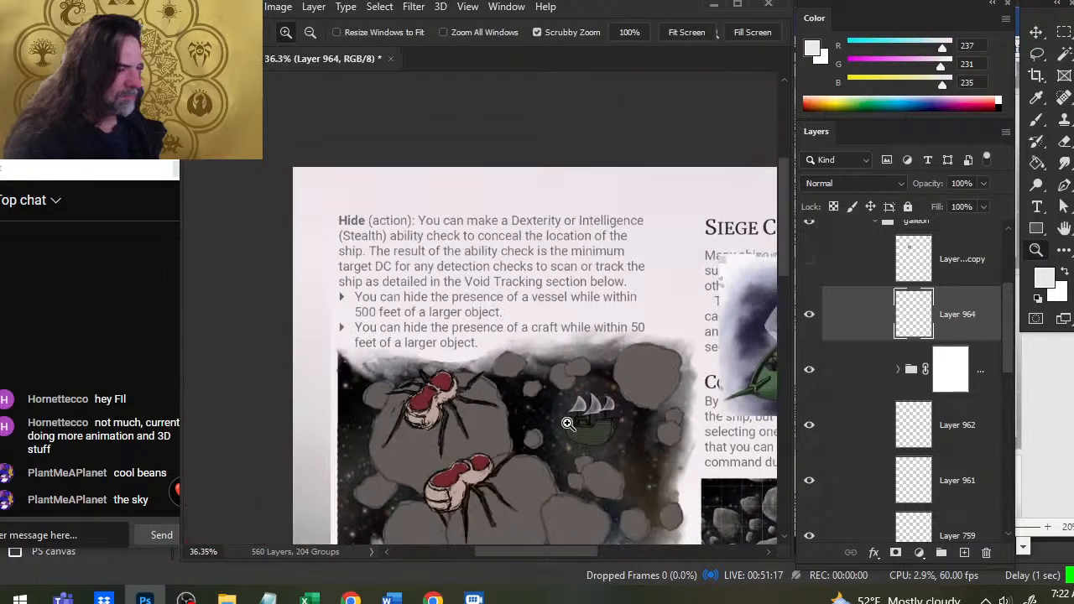
right_click(620, 314)
left_click(707, 460)
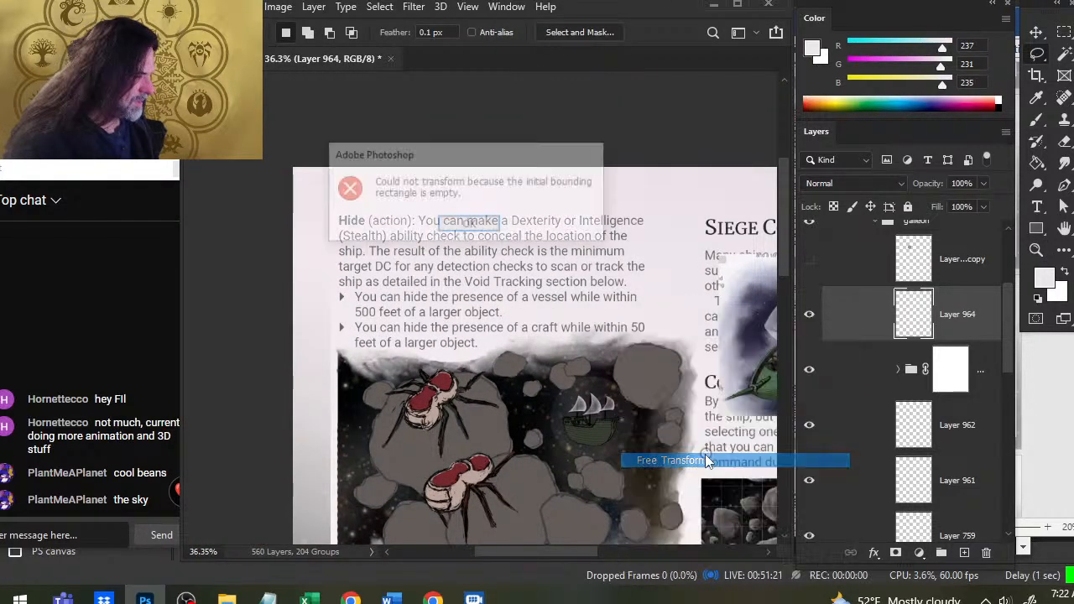
key("Return")
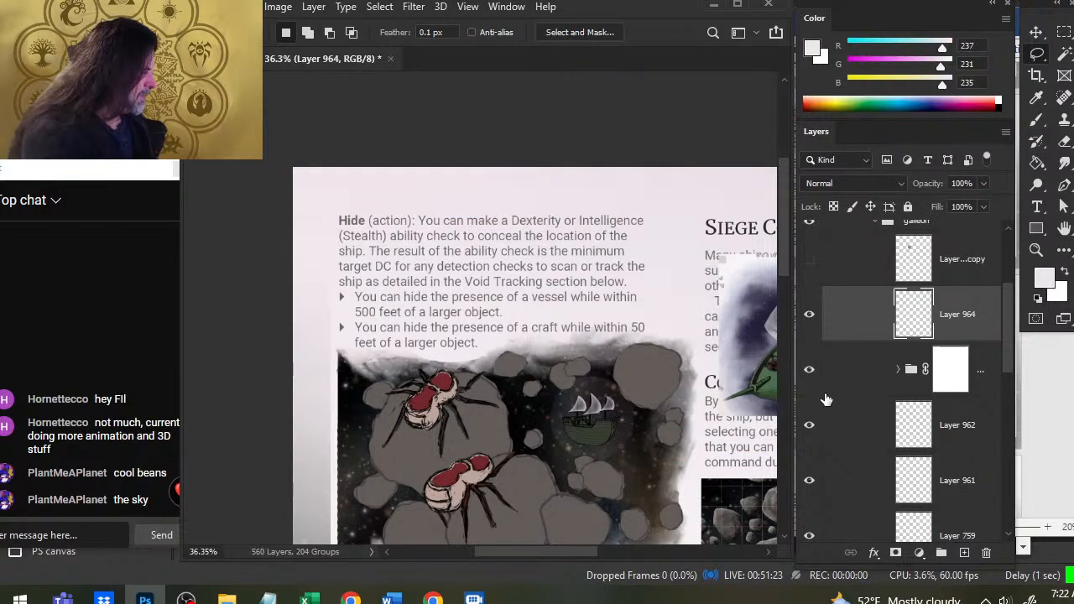
key("Delete")
- Rename the masked group inside the galleon group as "sails"
left_click(972, 334)
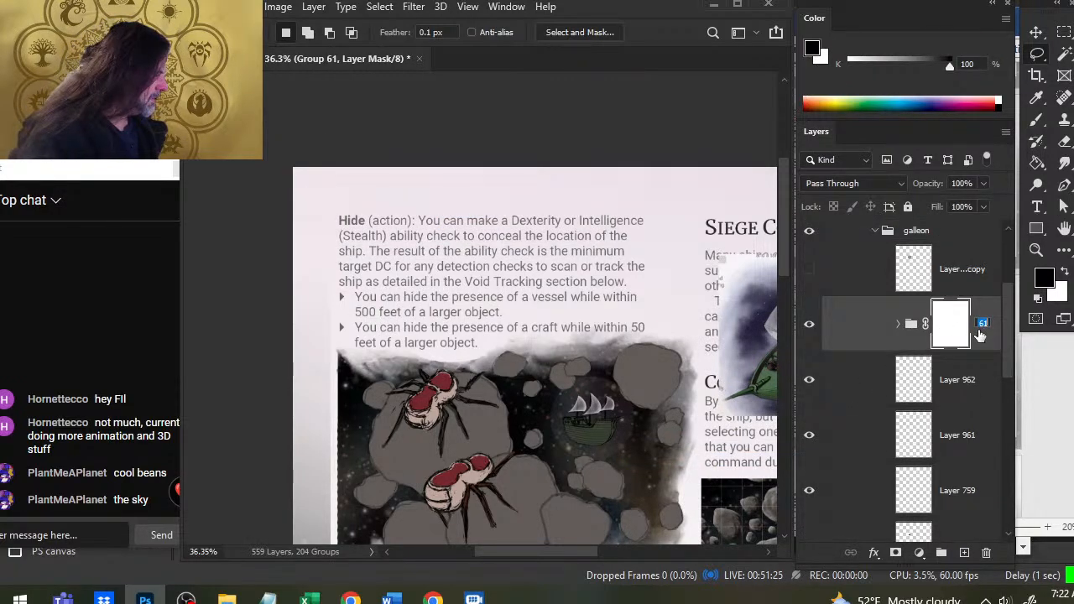
type("sa")
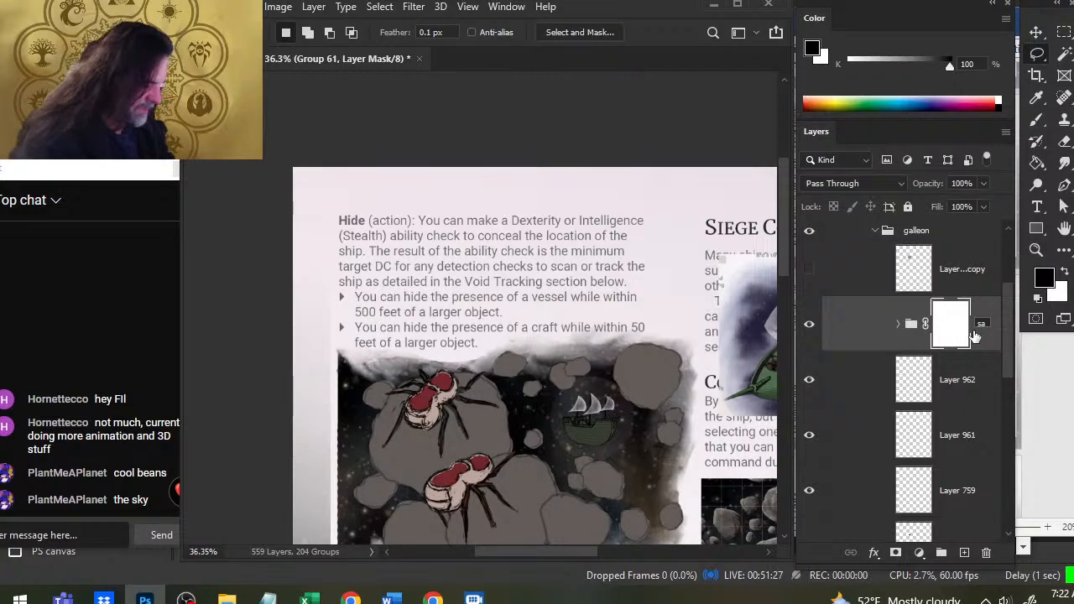
type("ils")
key("Return")
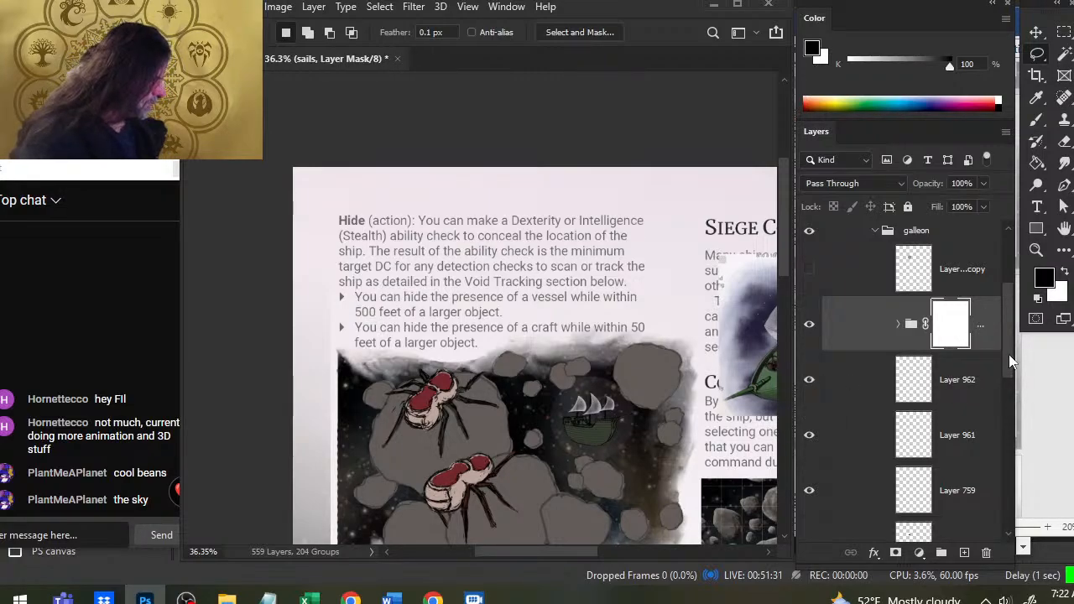
- Group the galleon's layers from Layer 962 down to Layer 960 and name the new group "line]"
left_click_drag(1009, 354, 998, 414)
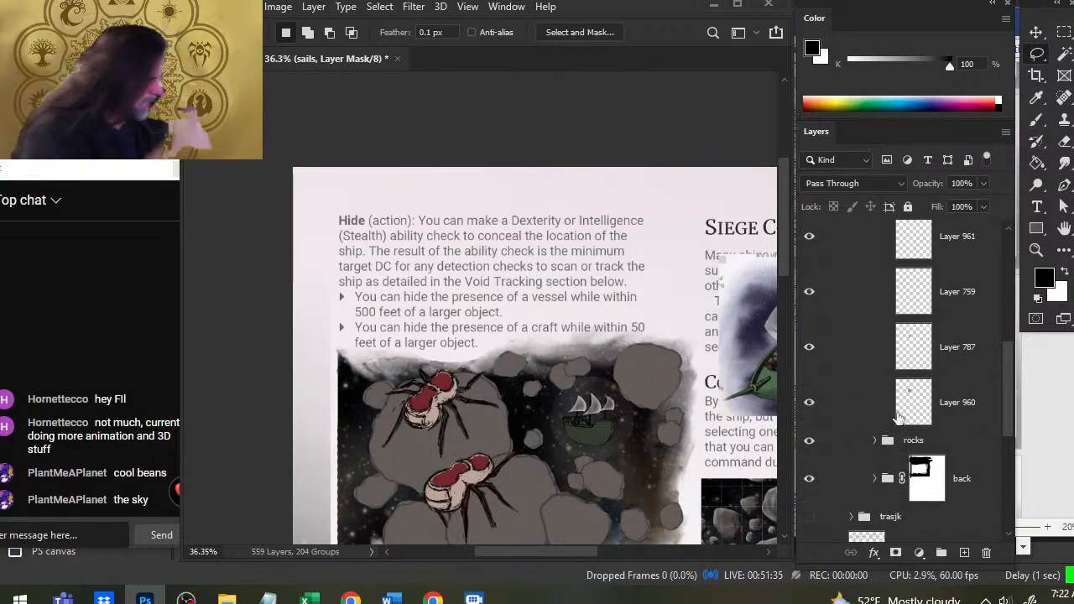
left_click(999, 397)
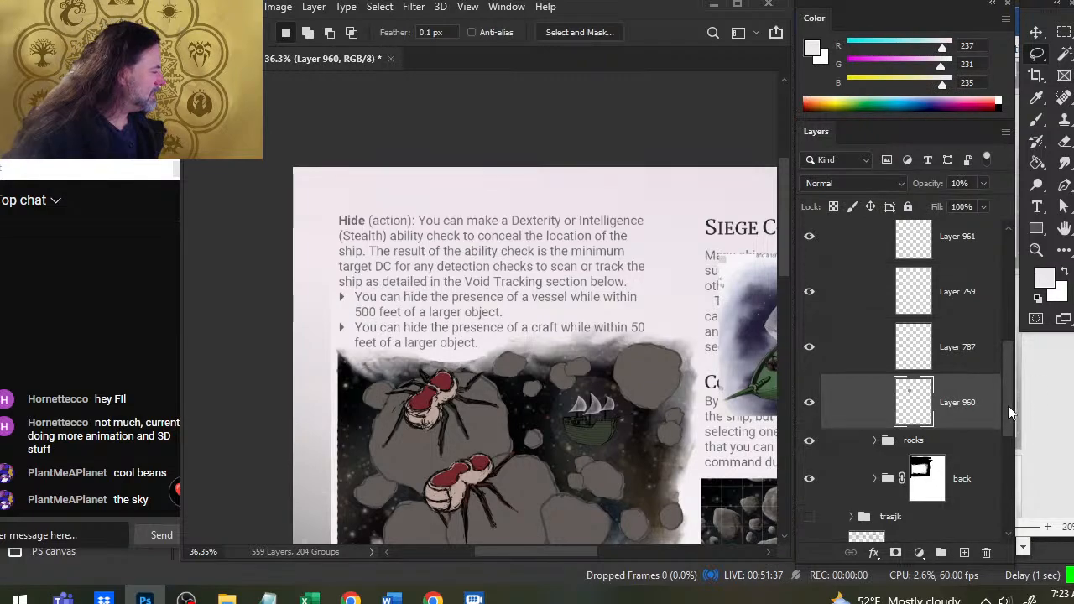
left_click_drag(1009, 407, 1005, 363)
left_click(968, 338, "shift")
key("ctrl+g")
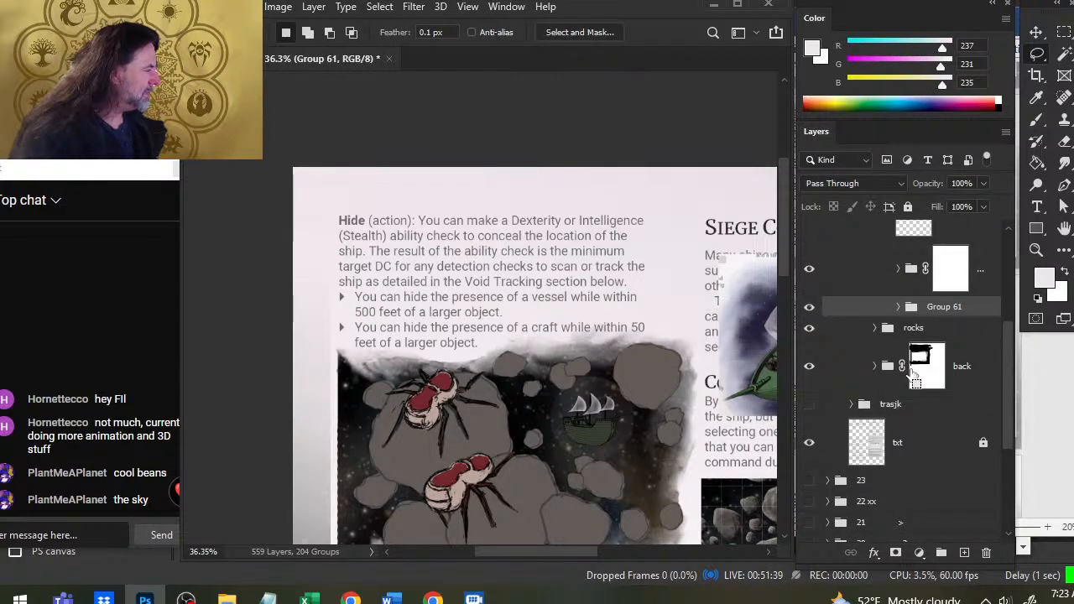
double_click(937, 307)
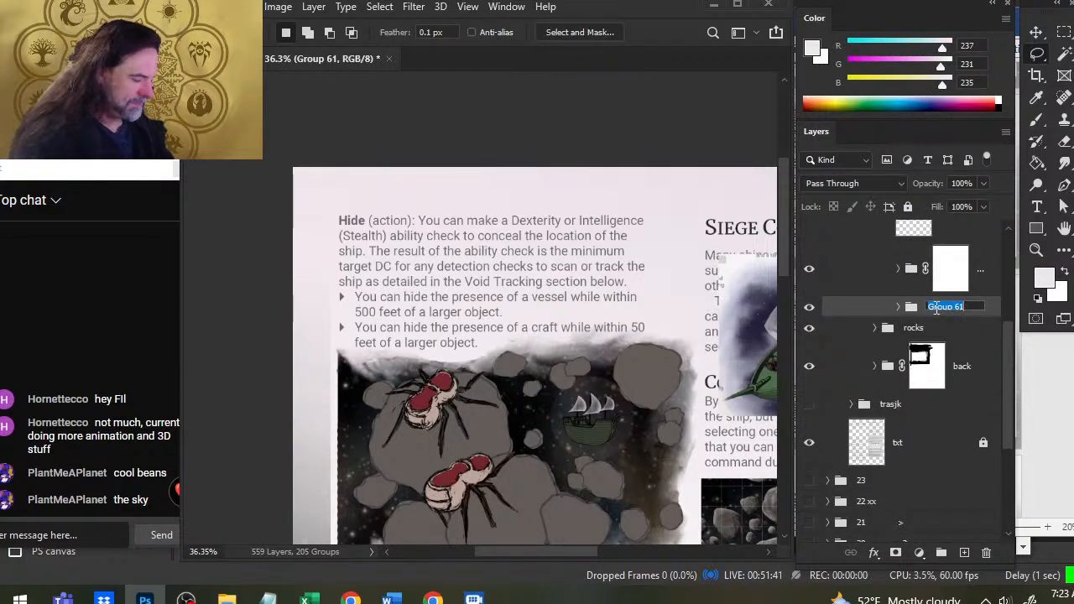
type("line")
key("Return")
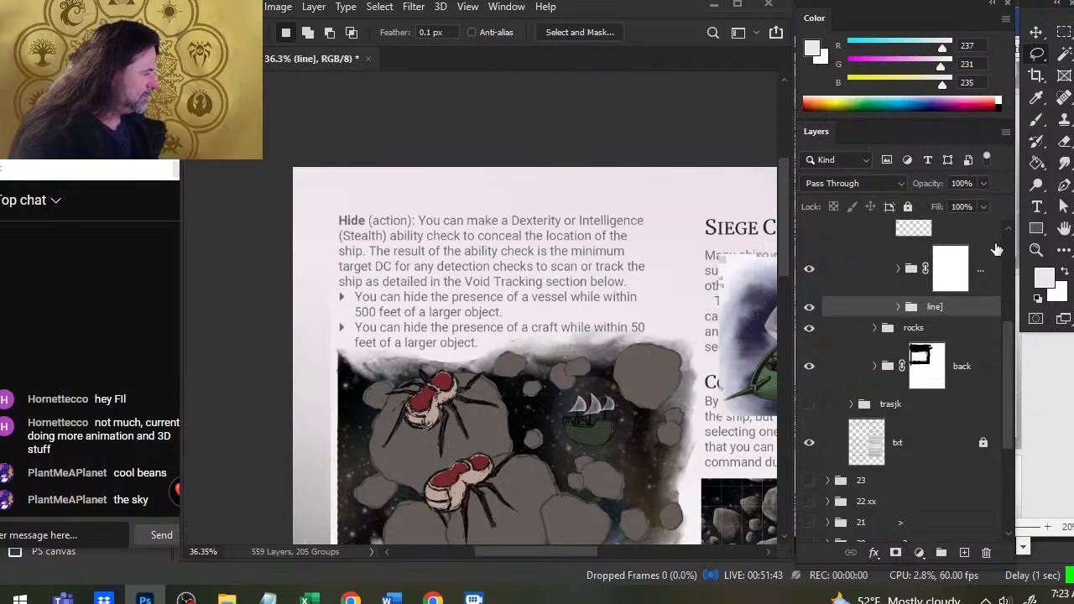
- Identify Layer 960 by toggling its visibility and move it out of the line] and galleon groups, directly above the rocks group
left_click(899, 308)
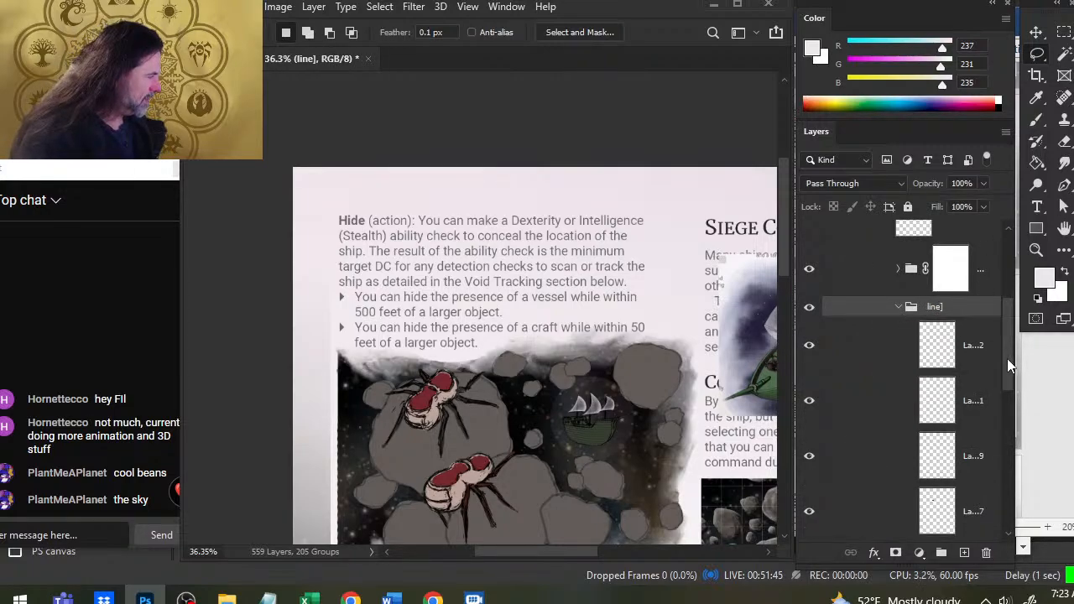
scroll(984, 408, "down", 5)
left_click(810, 333)
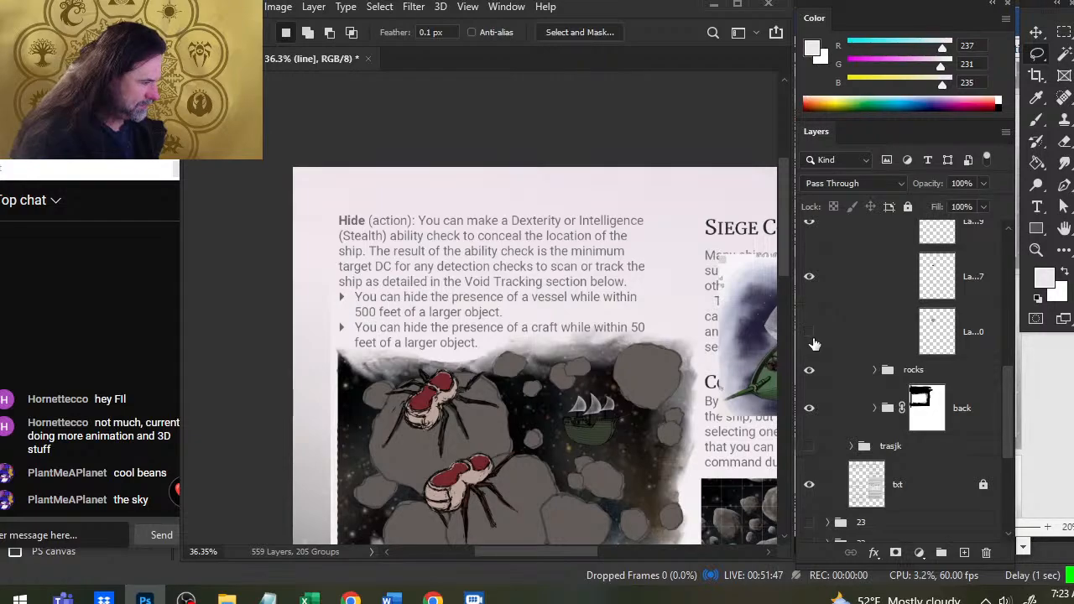
left_click(811, 335)
left_click_drag(818, 342, 856, 369)
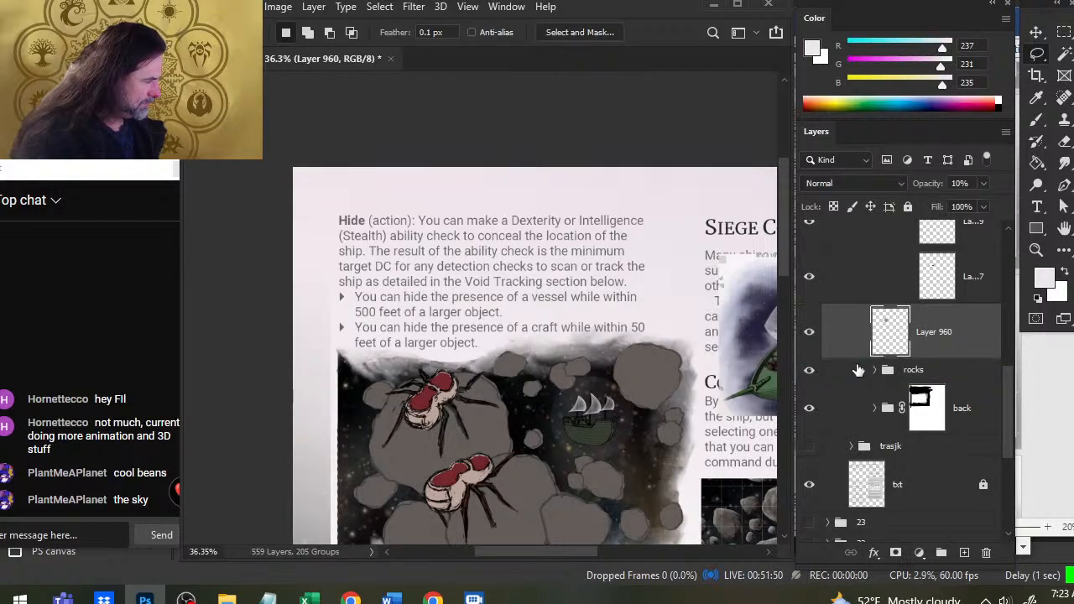
- Move Layer 787 out of the line] group and place it in a new group named "color"
left_click(810, 281)
left_click(858, 294)
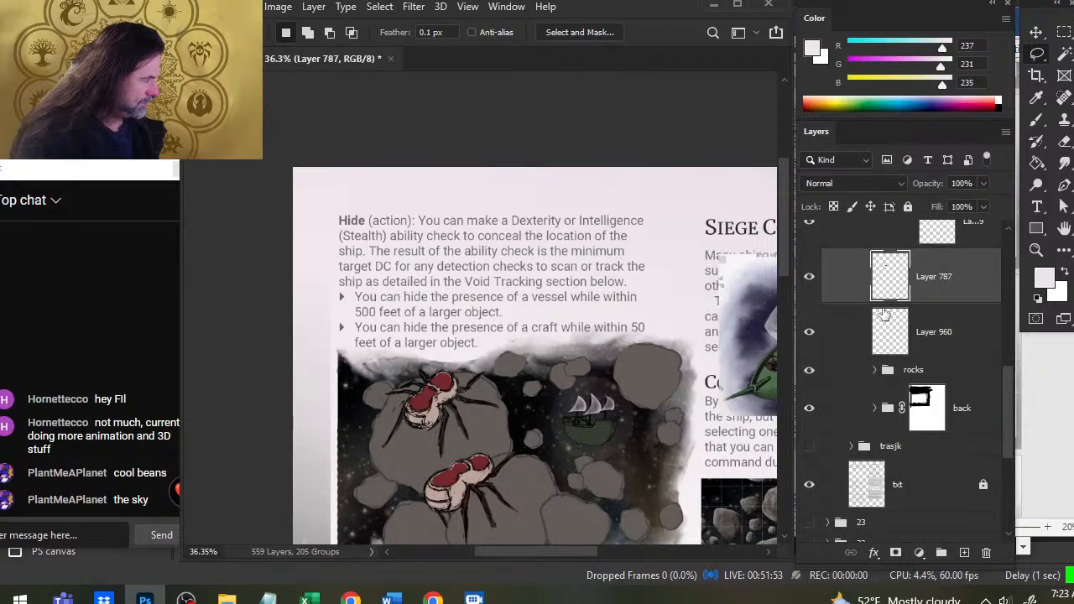
key("ctrl+g")
double_click(923, 260)
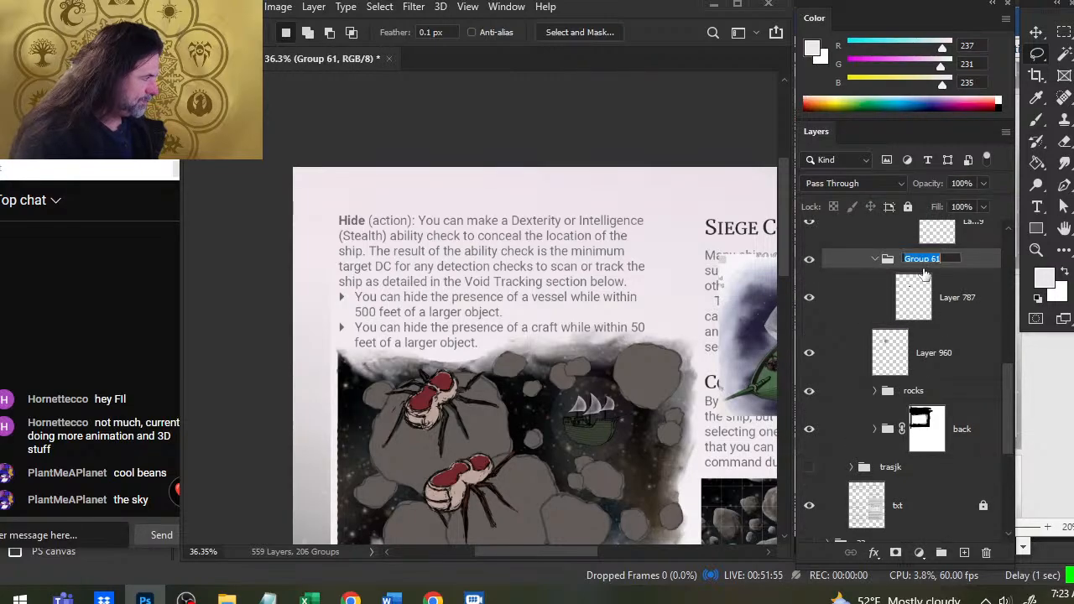
type("color")
key("Return")
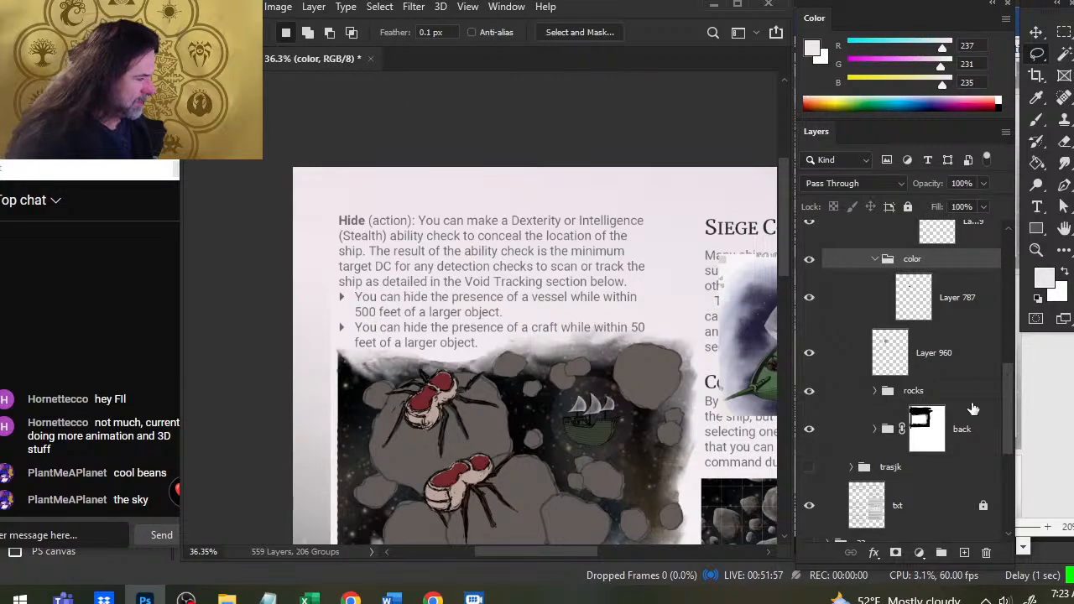
- Rename Layer 787 inside the color group as "back buvbble"
left_click_drag(1012, 411, 1011, 384)
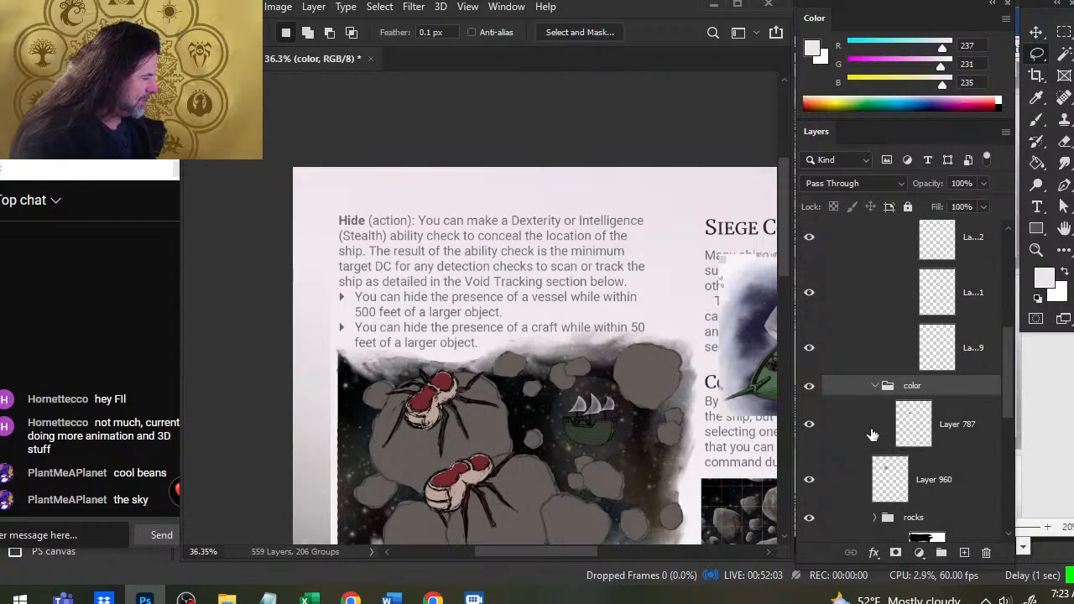
left_click(873, 434)
double_click(955, 425)
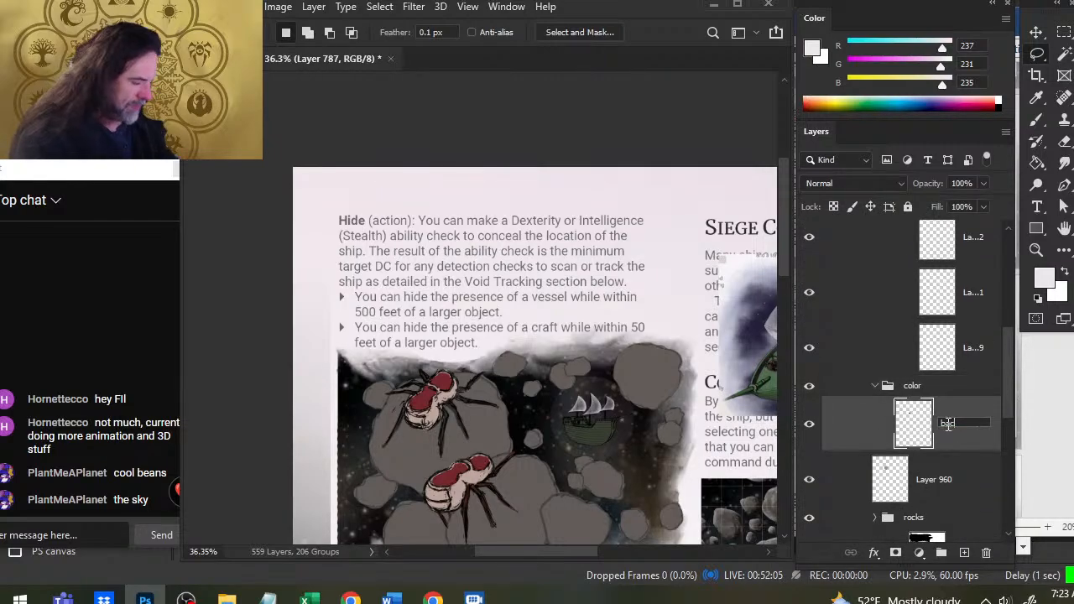
type("back buvbble")
key("Return")
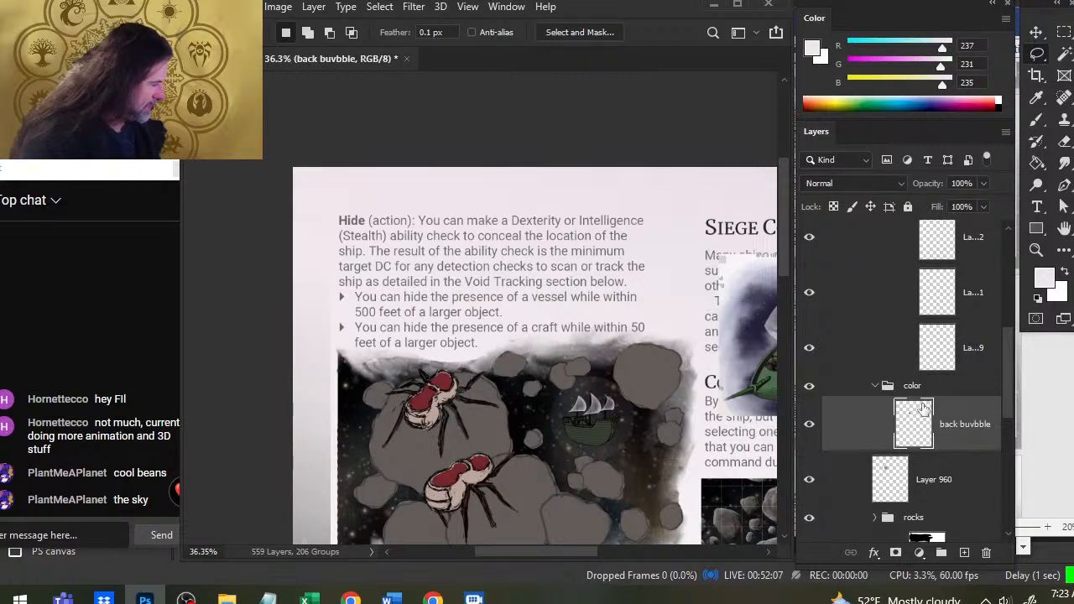
- Duplicate the back buvbble layer, and undo both the duplicate and the layer's renaming
right_click(953, 428)
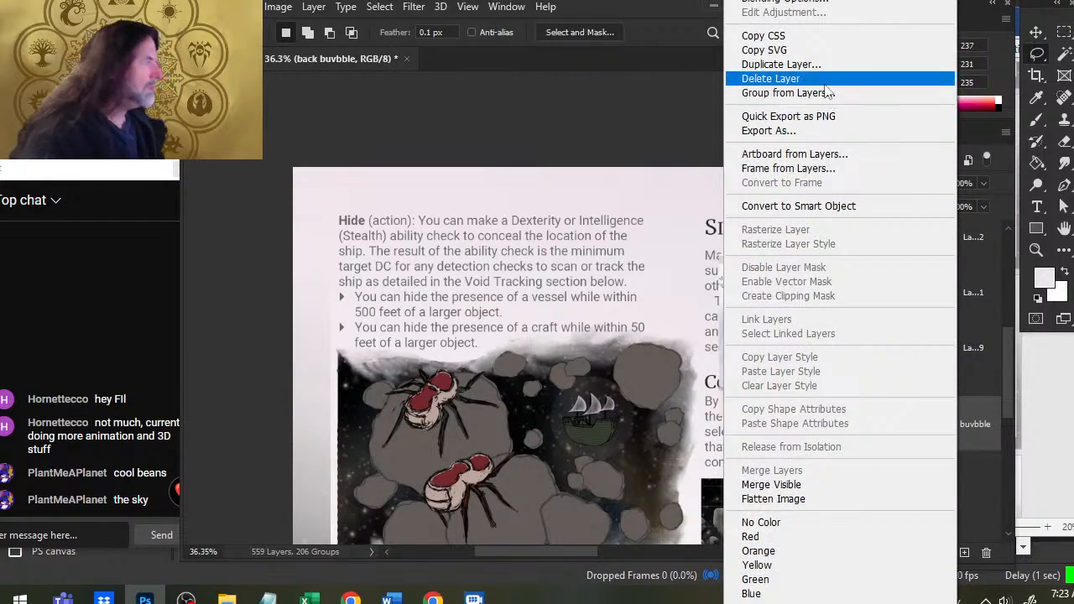
left_click(839, 64)
key("Return")
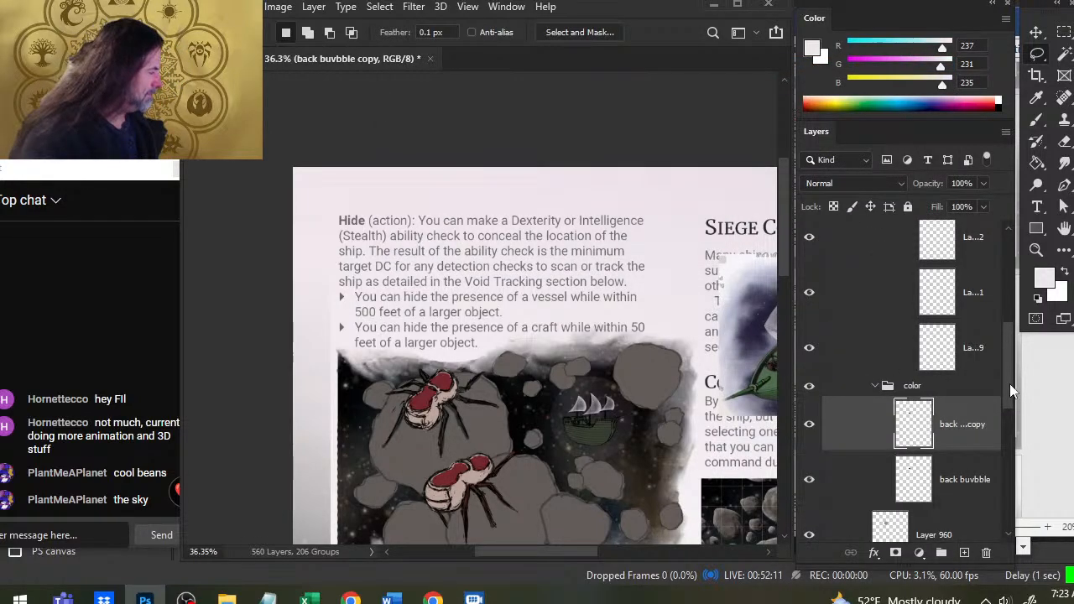
scroll(1011, 385, "up", 1)
scroll(1012, 412, "down", 3)
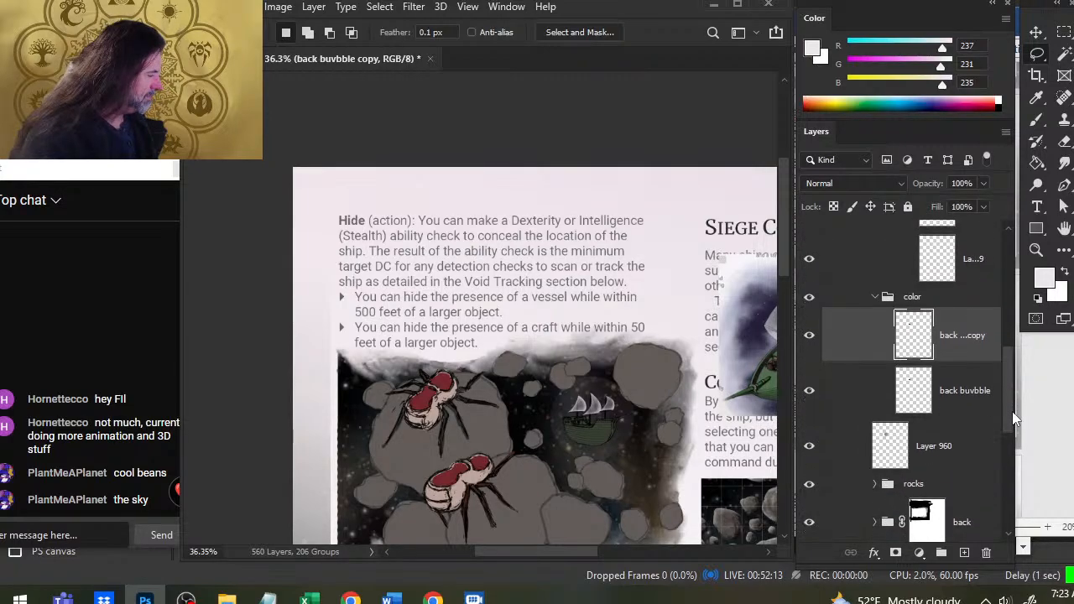
key("Delete")
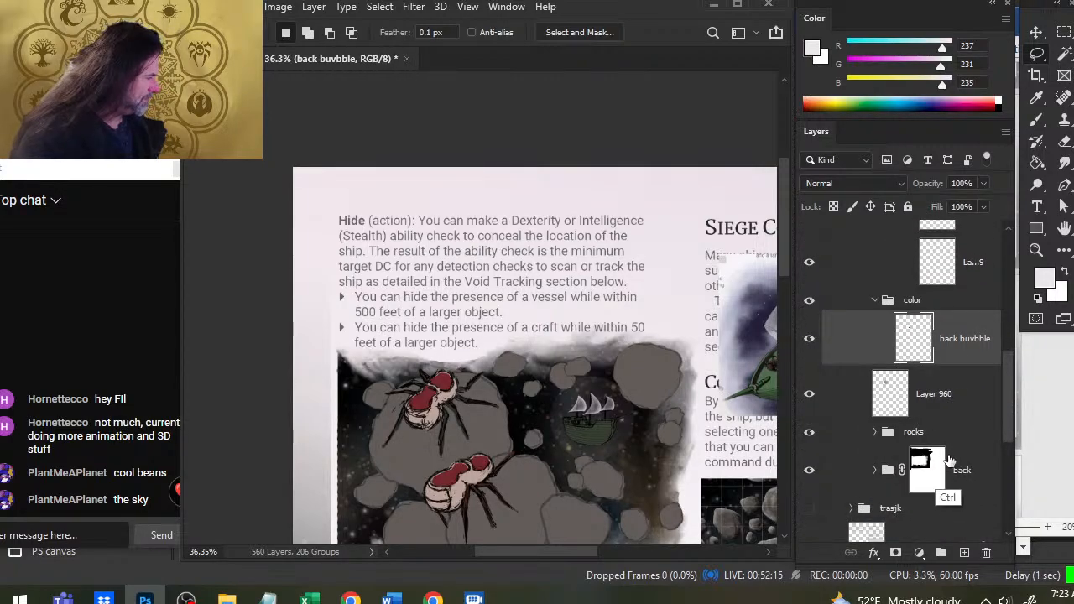
key("ctrl+z")
- Rename Layer 960, just above the rocks group, as "back bubble"
double_click(925, 397)
type("ba")
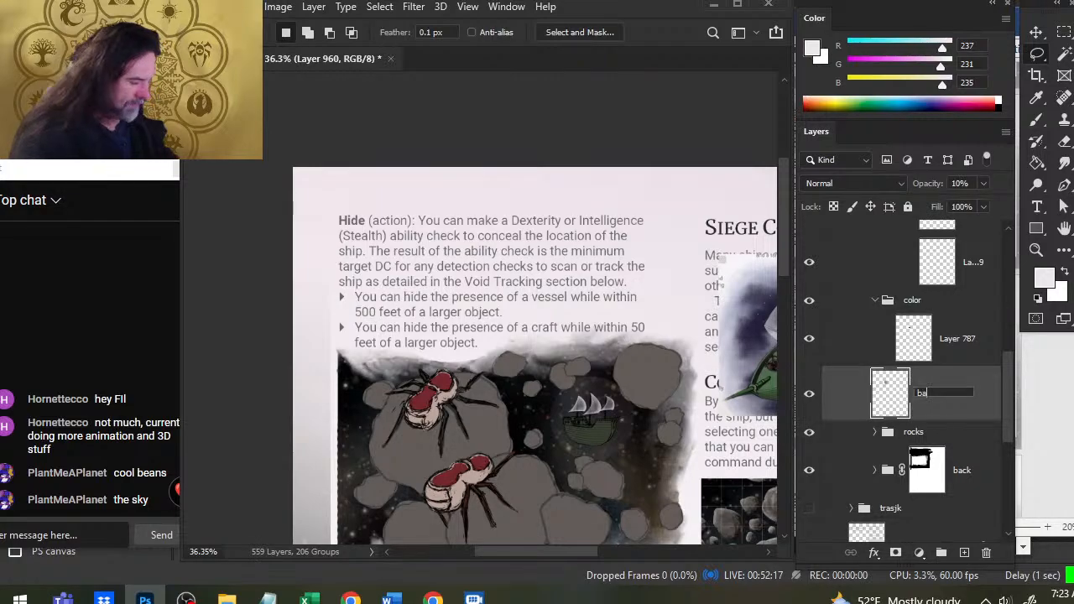
type("ck bubble")
key("Return")
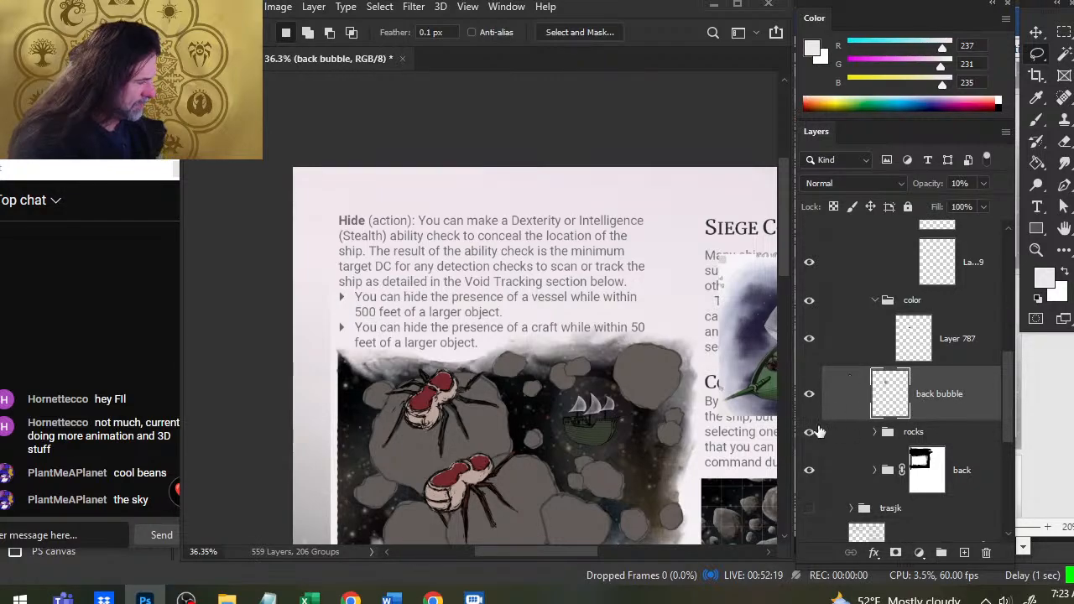
- Duplicate the back bubble layer under its default copy name
right_click(871, 411)
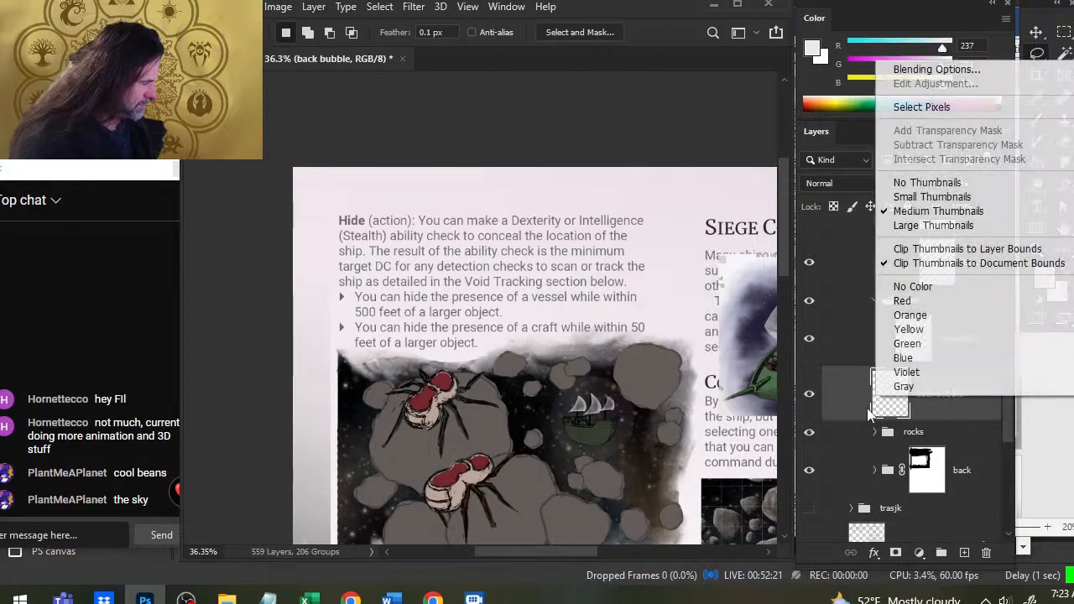
right_click(851, 398)
left_click(934, 69)
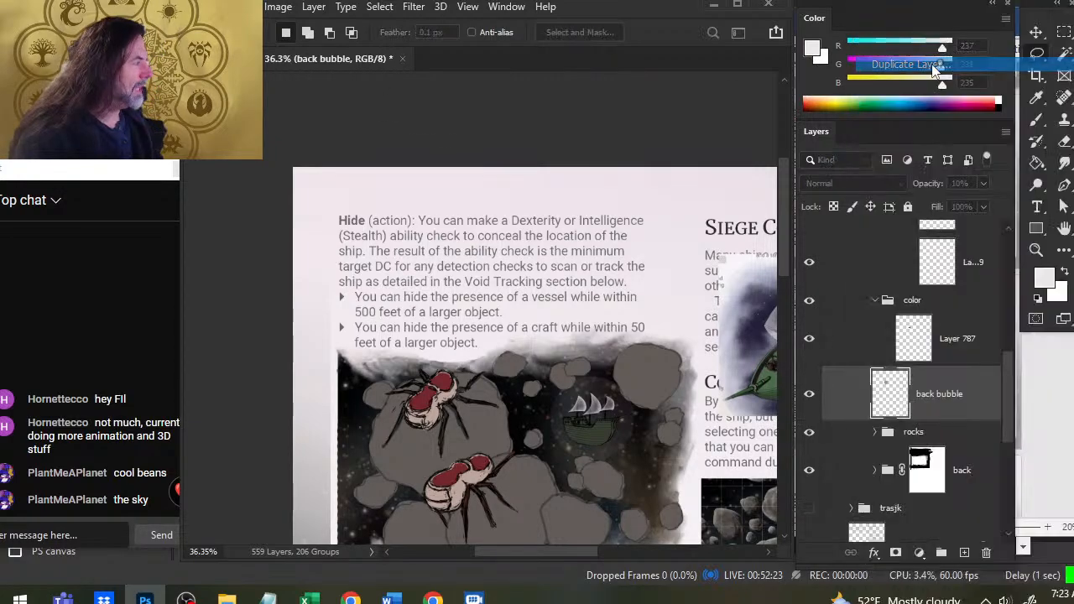
key("Return")
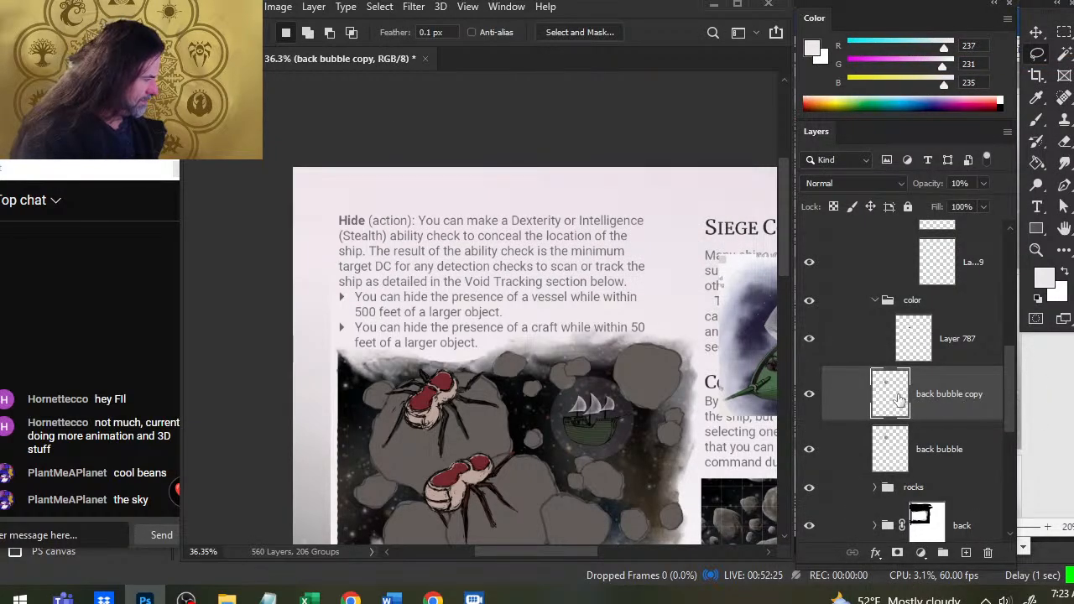
- Move the back bubble copy into the galleon group, directly below the hidden Layer 960 copy
left_click_drag(898, 402, 940, 268)
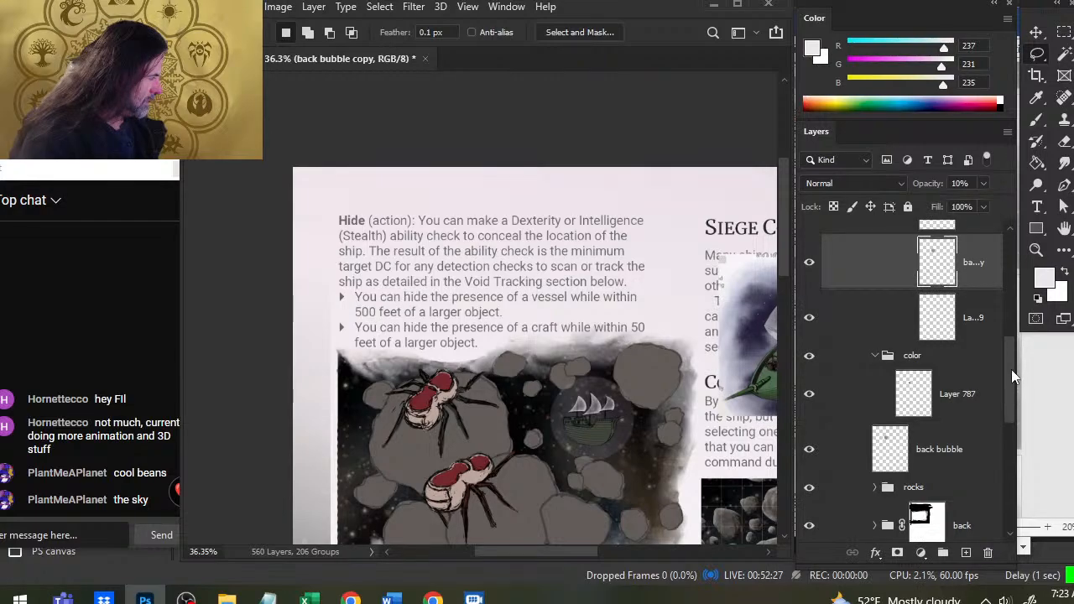
left_click_drag(1011, 369, 1010, 333)
left_click_drag(877, 453, 947, 285)
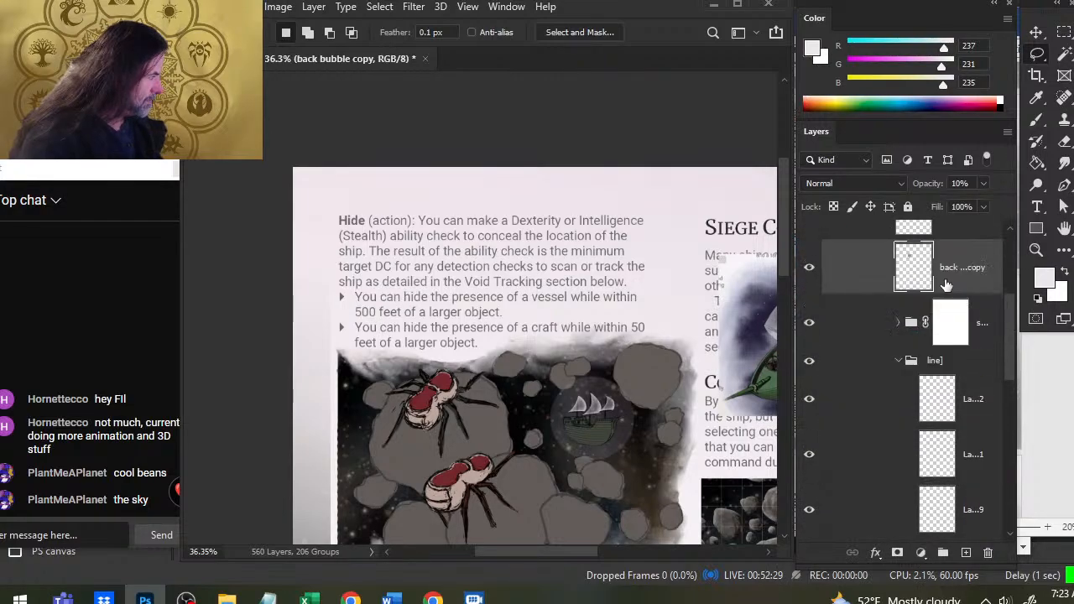
left_click_drag(1011, 365, 1009, 337)
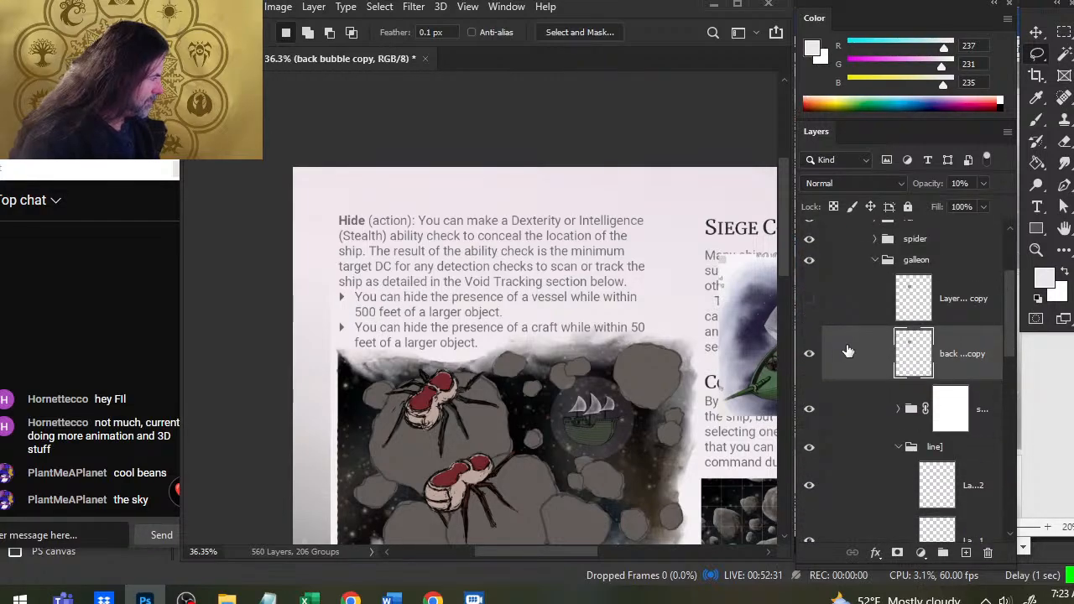
- Compare the bubble with the Layer 960 copy shown and hidden, and delete the back bubble copy
left_click(811, 309)
left_click(810, 308)
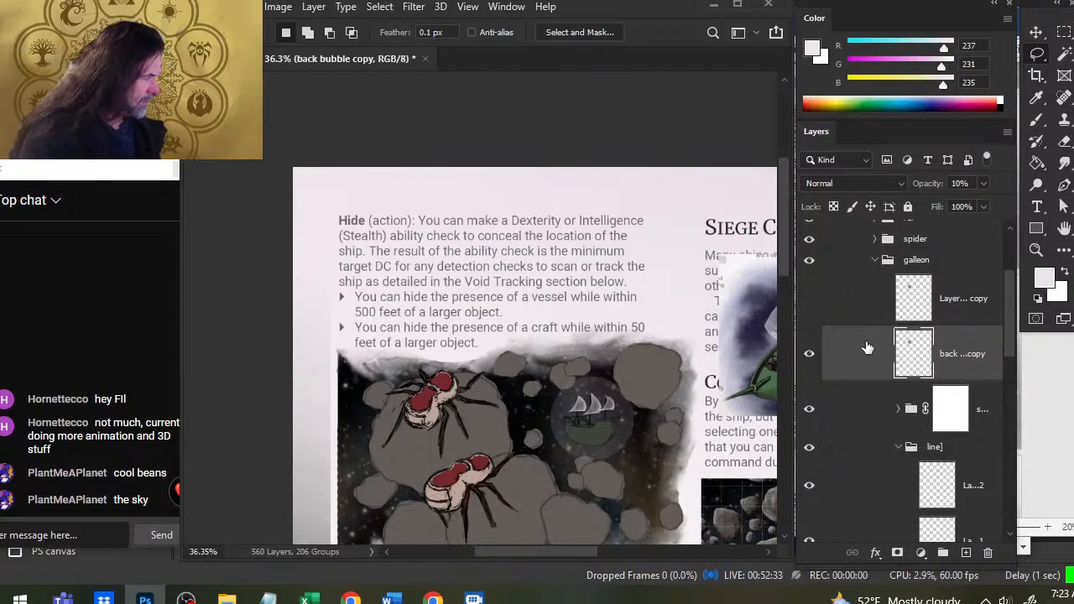
key("Delete")
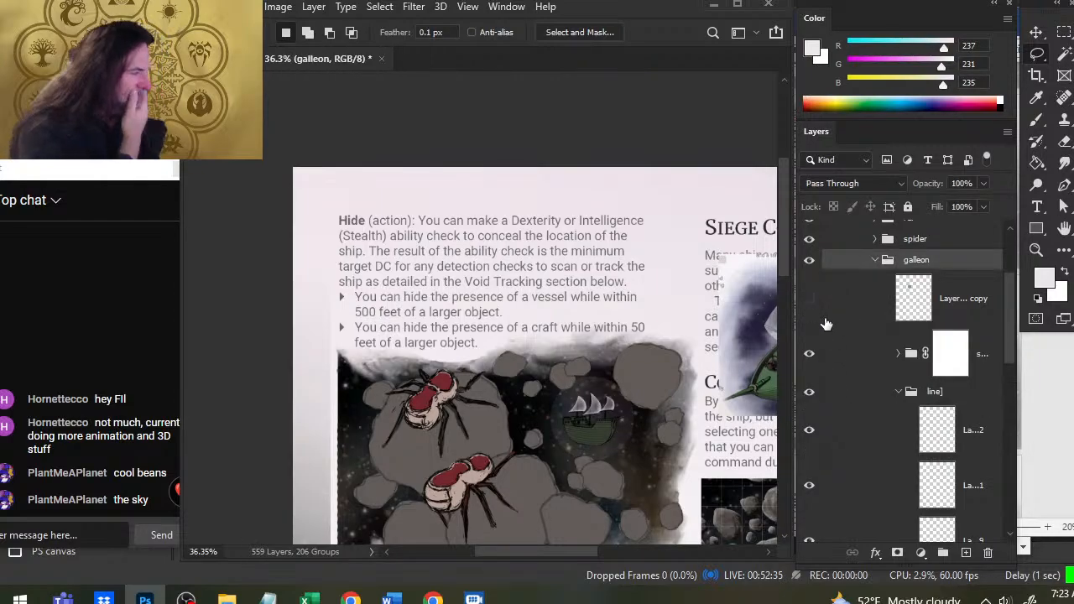
- Show the Layer 960 copy in the galleon group and set its opacity to 15%
left_click(809, 300)
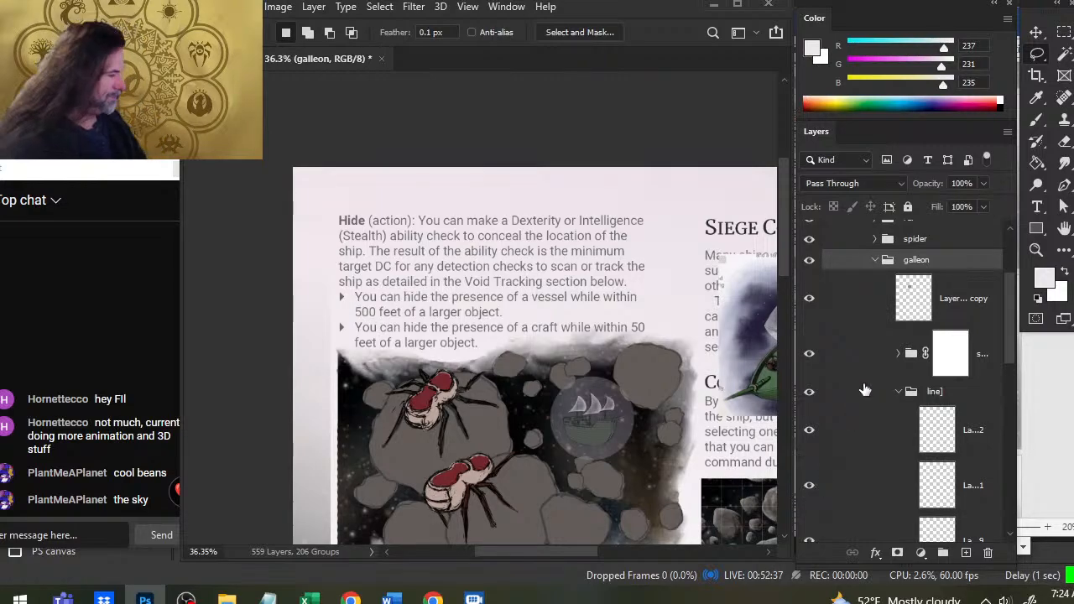
left_click(810, 304)
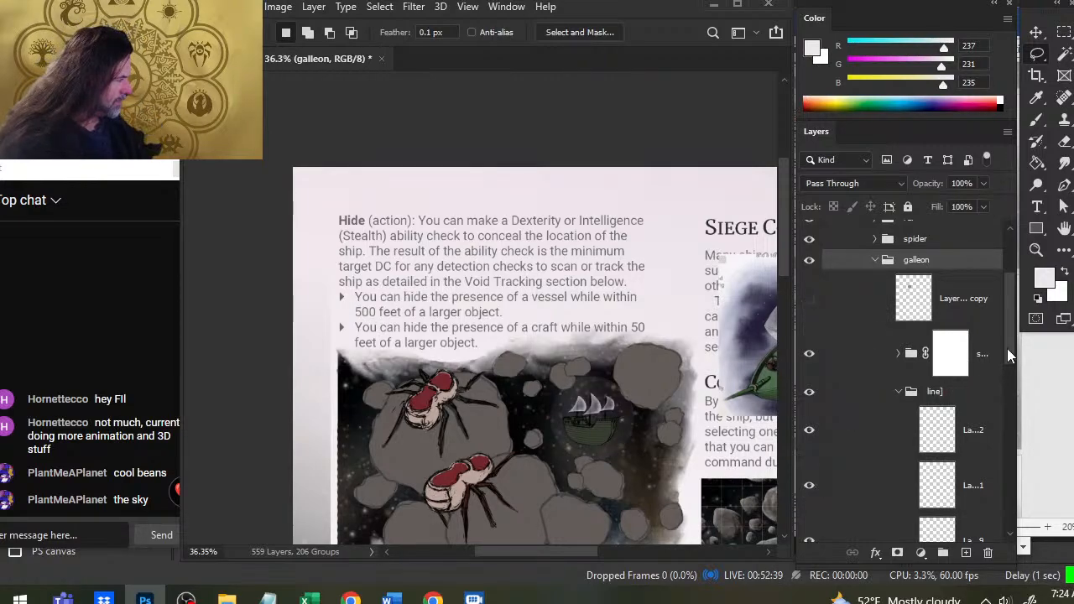
scroll(1007, 348, "down", 3)
scroll(1004, 371, "up", 3)
left_click(810, 289)
left_click(871, 299)
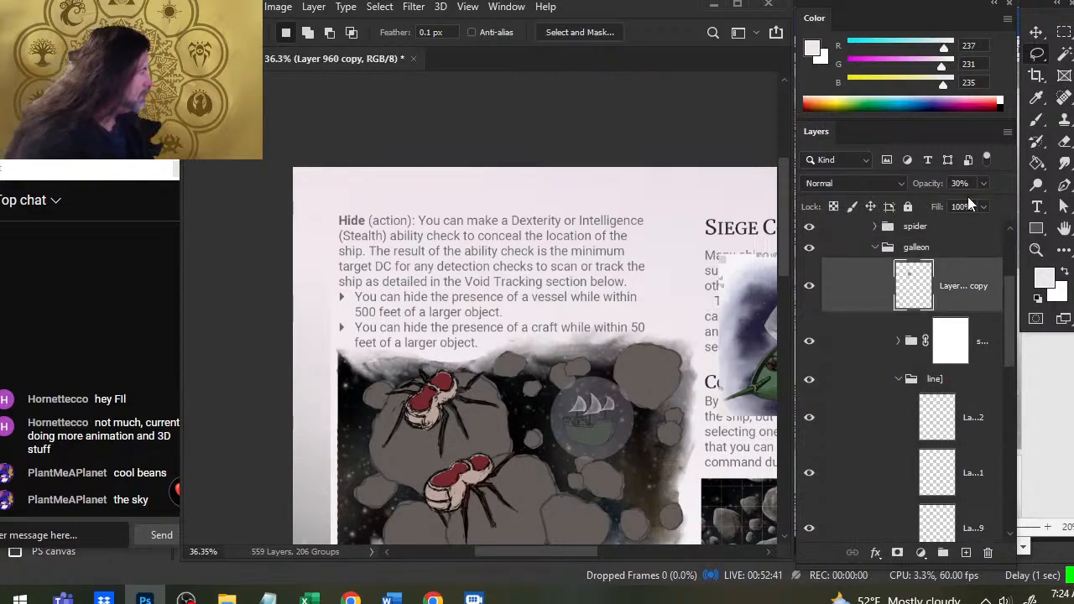
left_click_drag(951, 206, 939, 207)
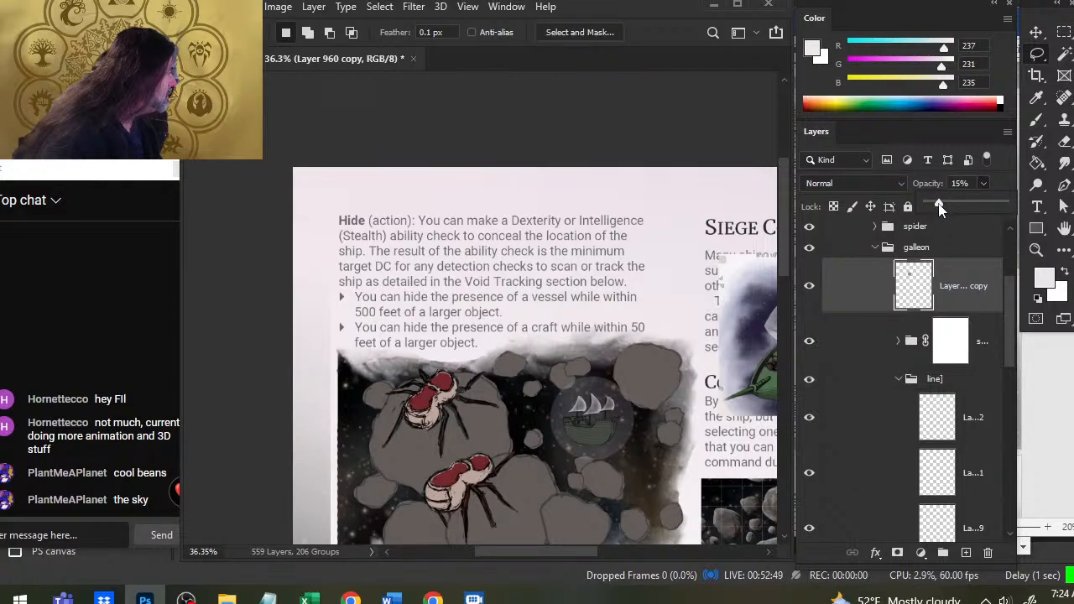
- Select the back group's layer mask and toggle the group's visibility to check what it covers
left_click_drag(613, 445, 571, 331)
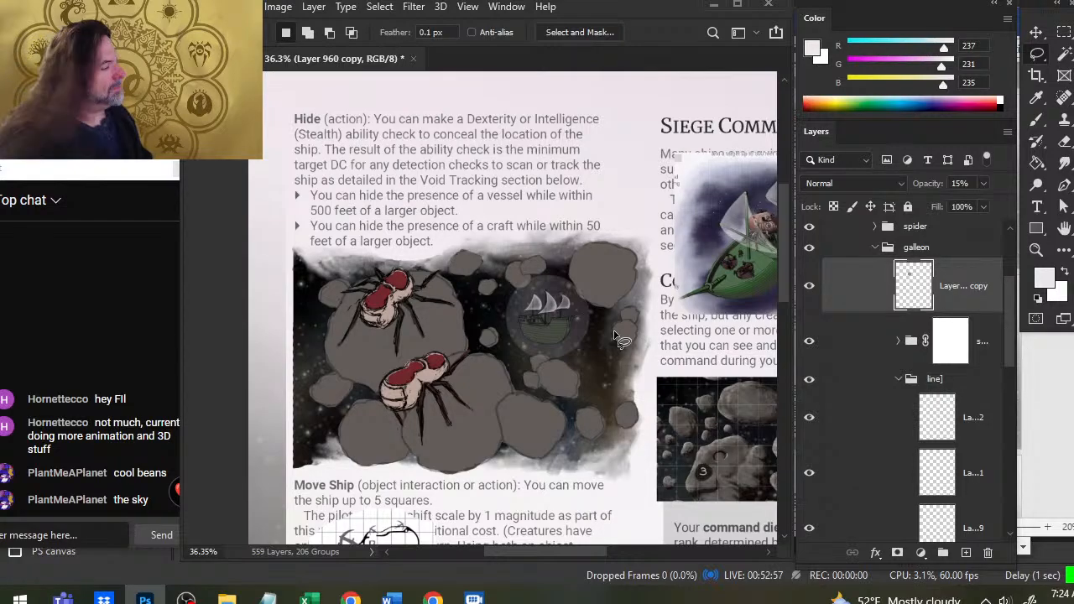
left_click_drag(1010, 296, 990, 370)
left_click(923, 487)
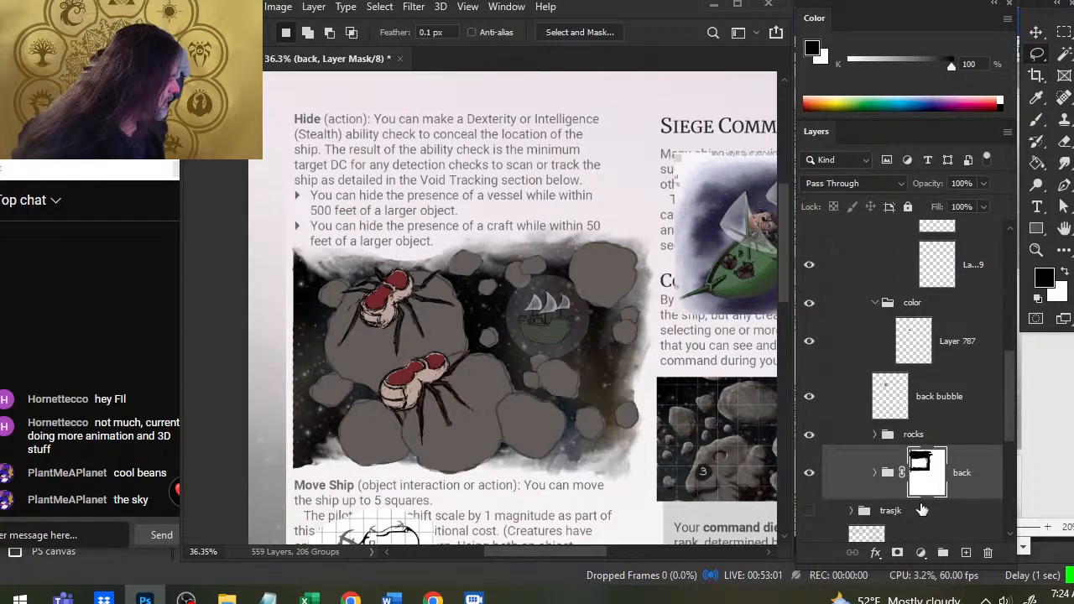
left_click(810, 482)
left_click(810, 484)
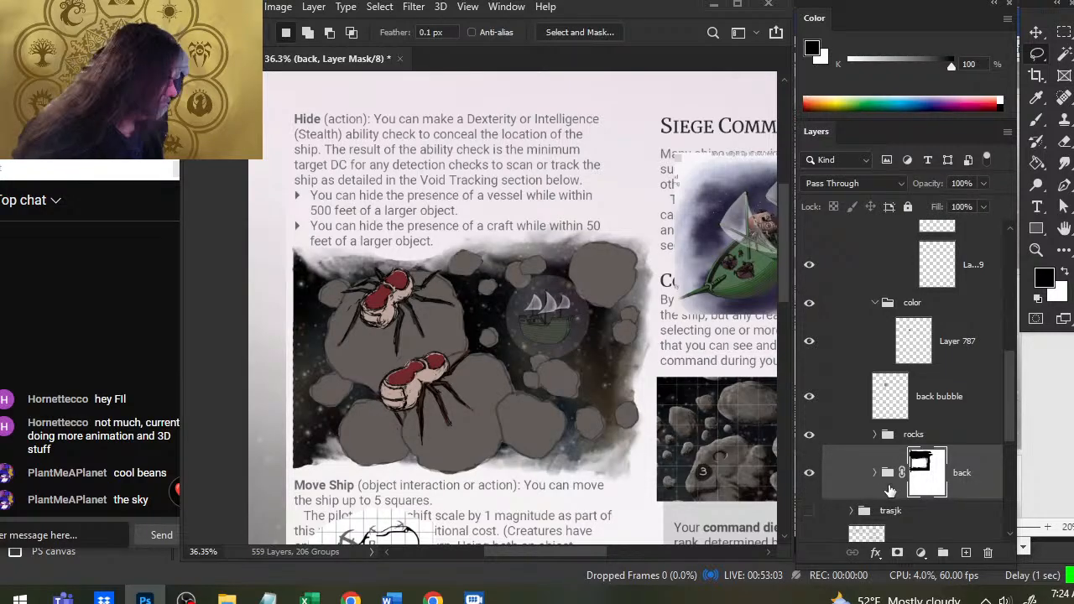
- Smudge the back group's mask along the asteroid illustration's left edge at 40% strength, enlarging the brush from 25 to 40
left_click_drag(382, 335, 454, 287)
key("r")
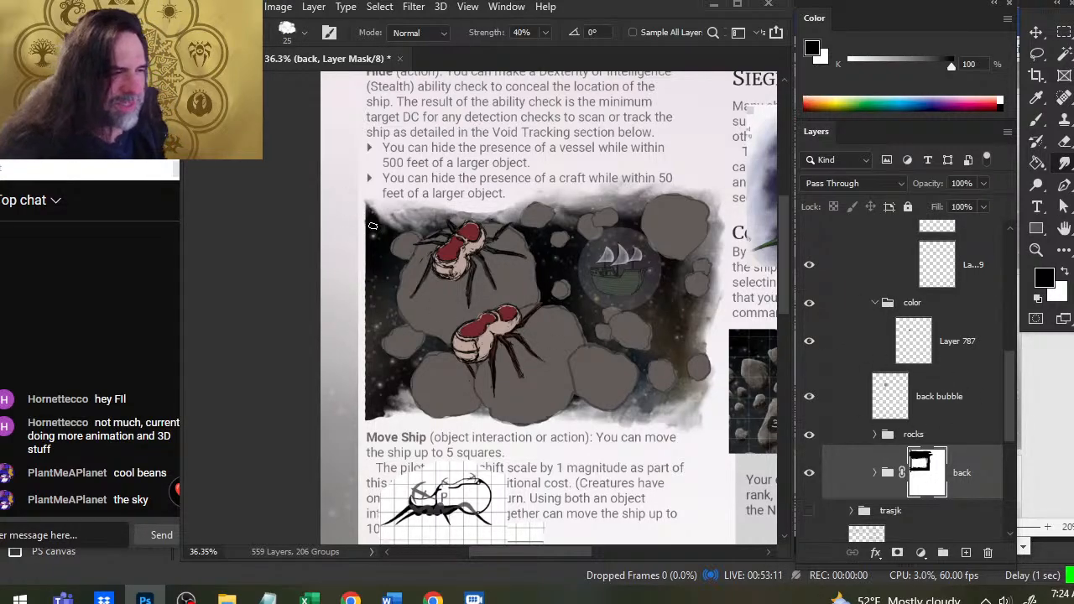
left_click_drag(373, 226, 375, 214)
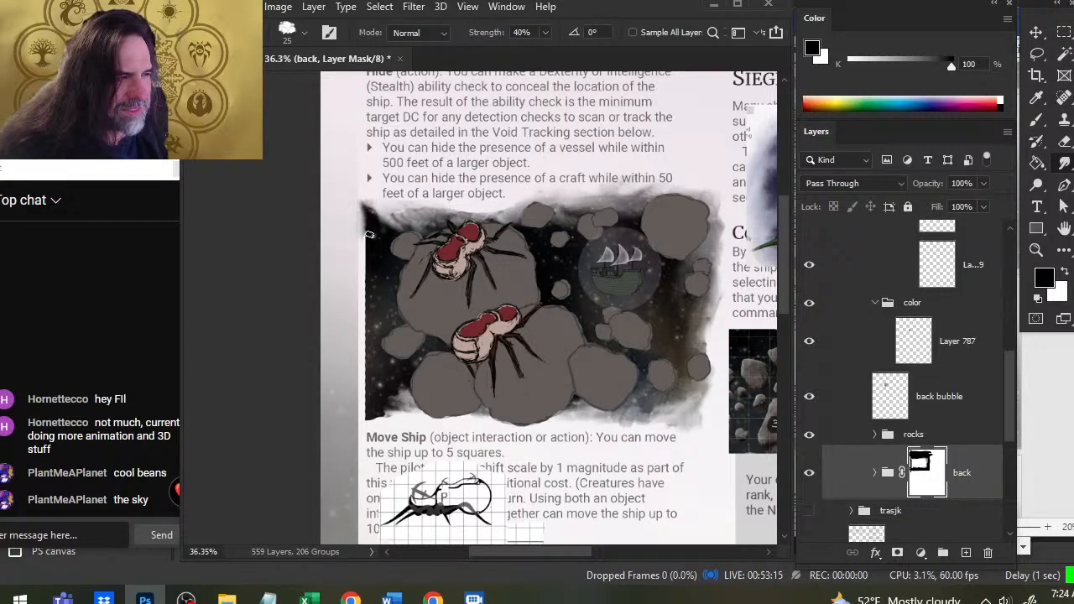
mouse_move(375, 227)
left_mouse_down()
mouse_move(359, 292)
mouse_move(375, 249)
mouse_move(364, 303)
mouse_move(373, 342)
mouse_move(355, 355)
mouse_move(282, 353)
mouse_move(374, 349)
mouse_move(372, 337)
mouse_move(371, 404)
mouse_move(348, 424)
left_mouse_up()
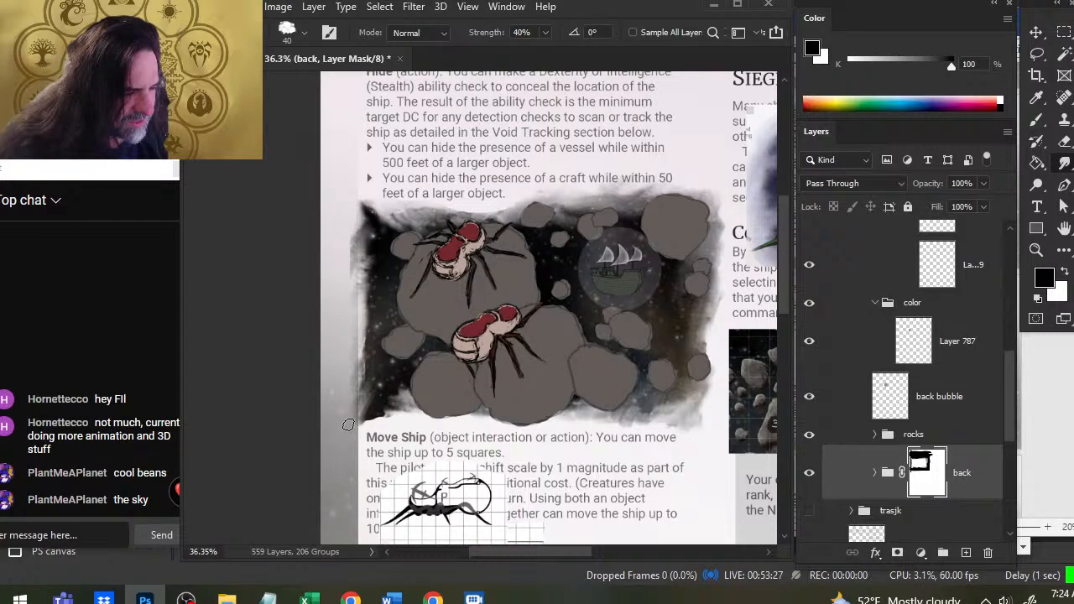
mouse_move(370, 378)
left_mouse_down()
mouse_move(369, 419)
mouse_move(370, 375)
left_mouse_up()
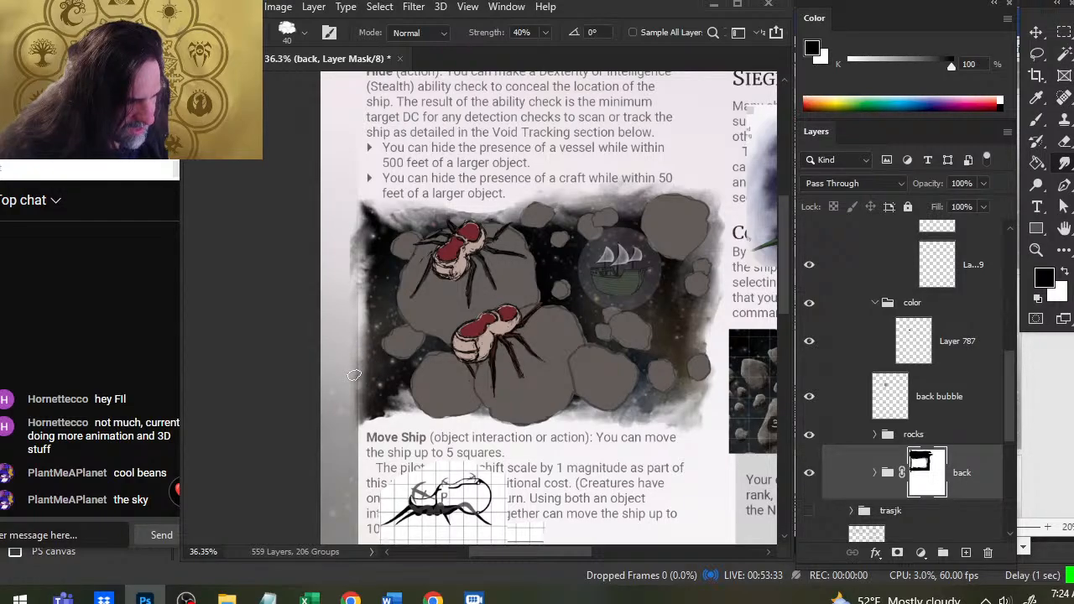
mouse_move(359, 315)
left_mouse_down()
mouse_move(369, 279)
mouse_move(361, 301)
left_mouse_up()
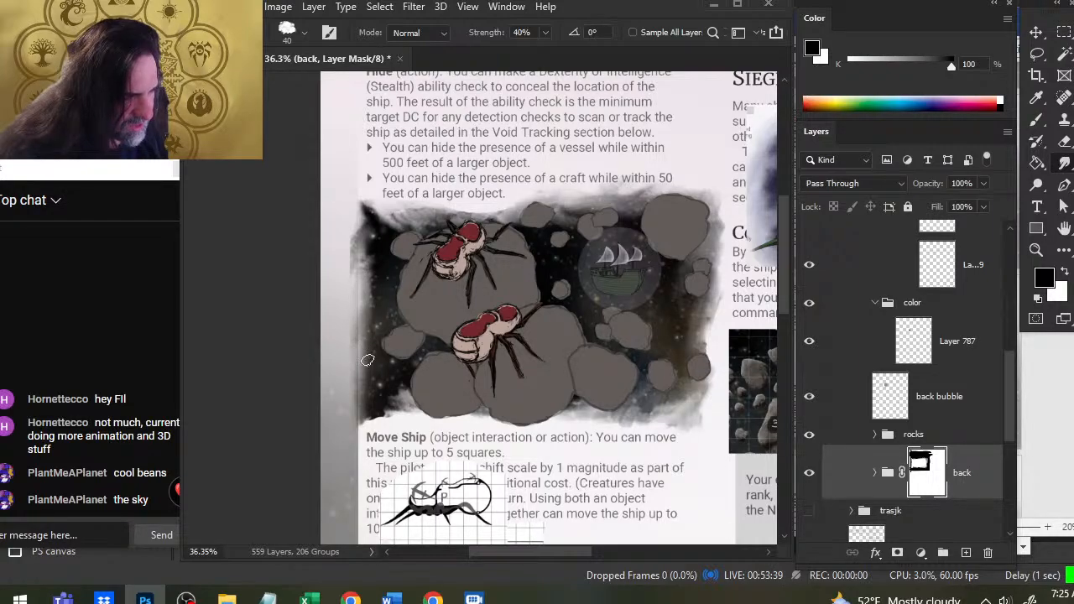
mouse_move(368, 360)
left_mouse_down()
mouse_move(352, 271)
mouse_move(359, 298)
mouse_move(374, 298)
mouse_move(366, 269)
mouse_move(369, 307)
mouse_move(375, 295)
mouse_move(370, 308)
mouse_move(371, 293)
mouse_move(344, 269)
mouse_move(365, 216)
mouse_move(361, 186)
mouse_move(364, 205)
mouse_move(364, 194)
mouse_move(345, 237)
mouse_move(345, 225)
mouse_move(362, 255)
left_mouse_up()
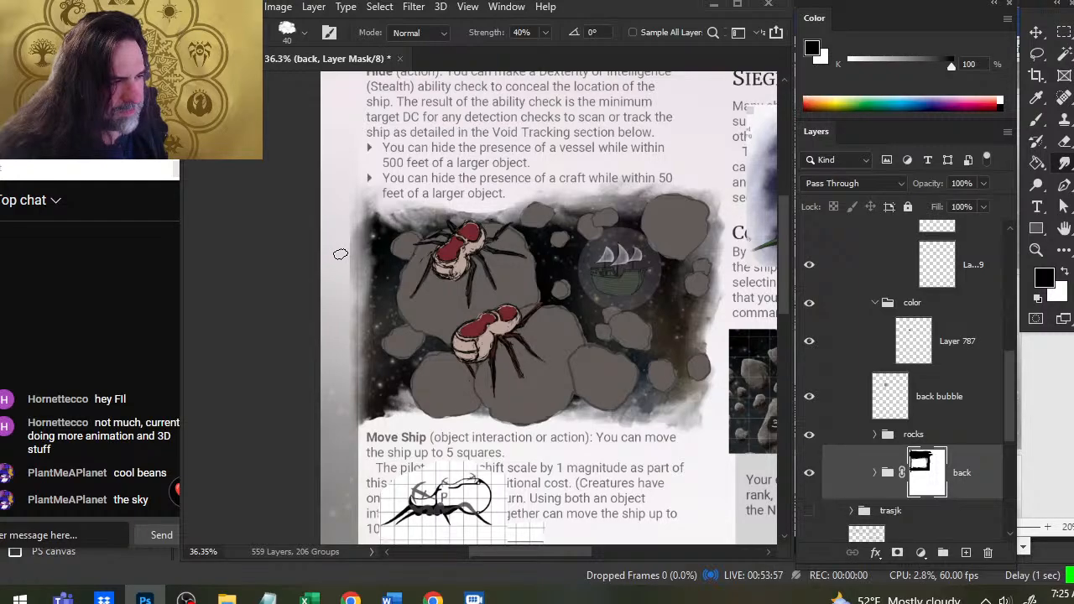
left_click_drag(363, 244, 350, 271)
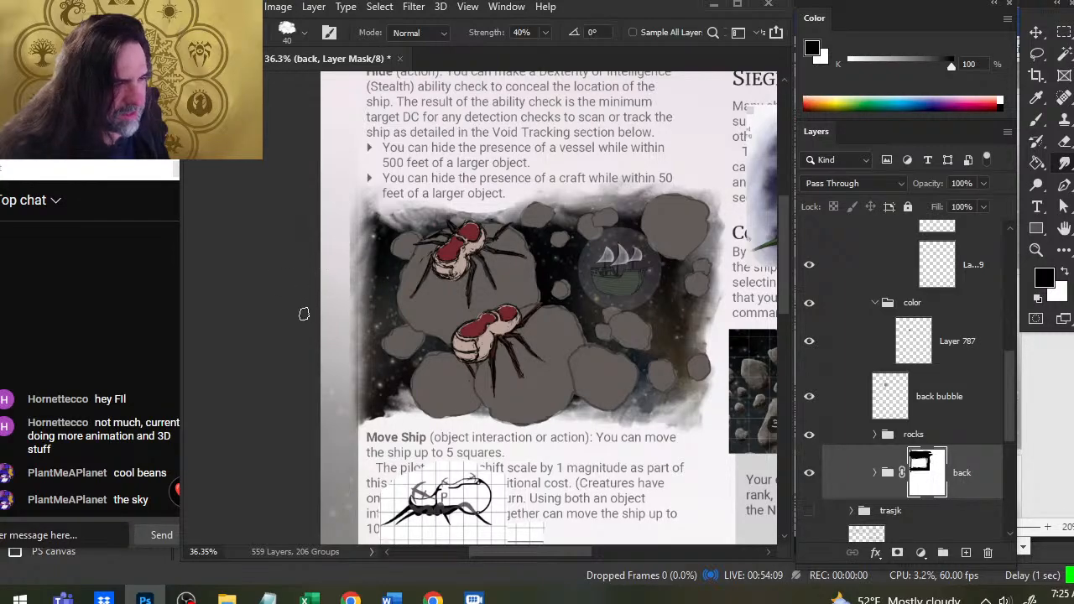
- Paint black on the back group's mask along the illustration's upper left edge with the Brush at size 30 and 20% opacity
key("b")
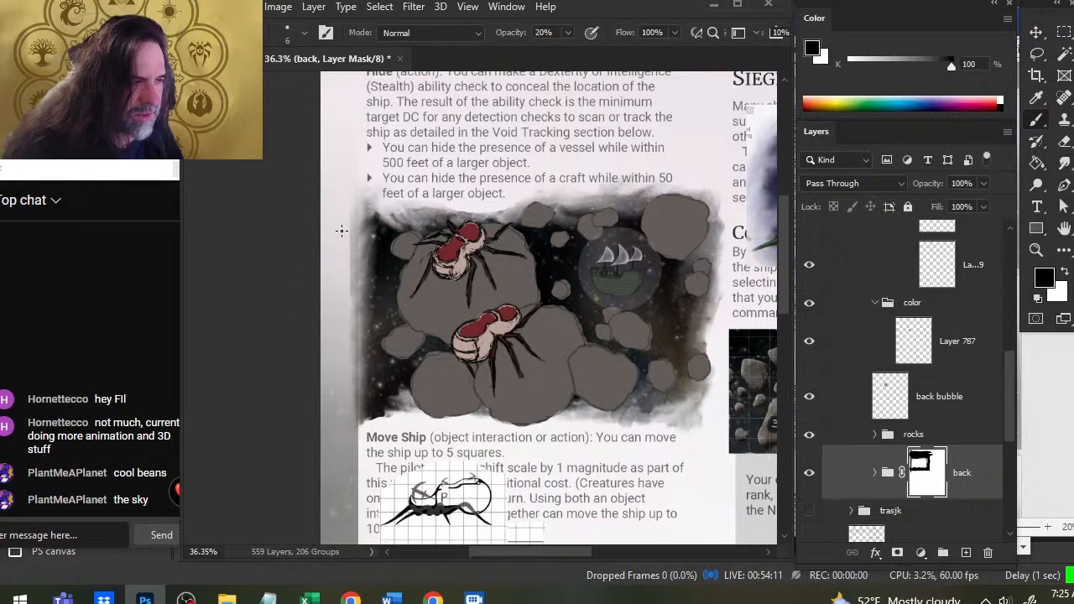
key("bracketright")
key("bracketright")
key("bracketright")
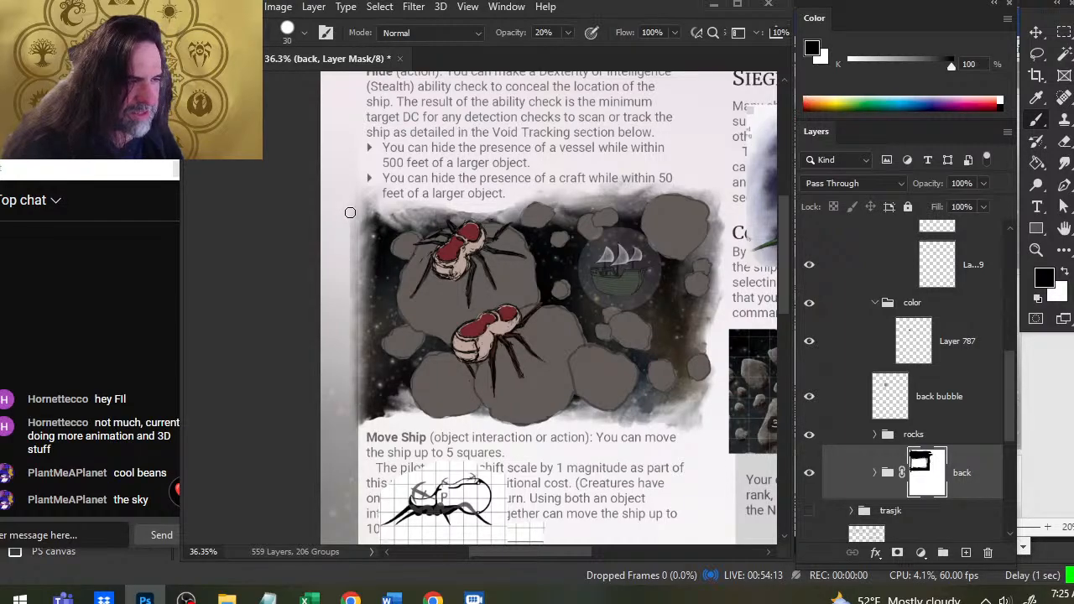
left_click_drag(350, 229, 359, 227)
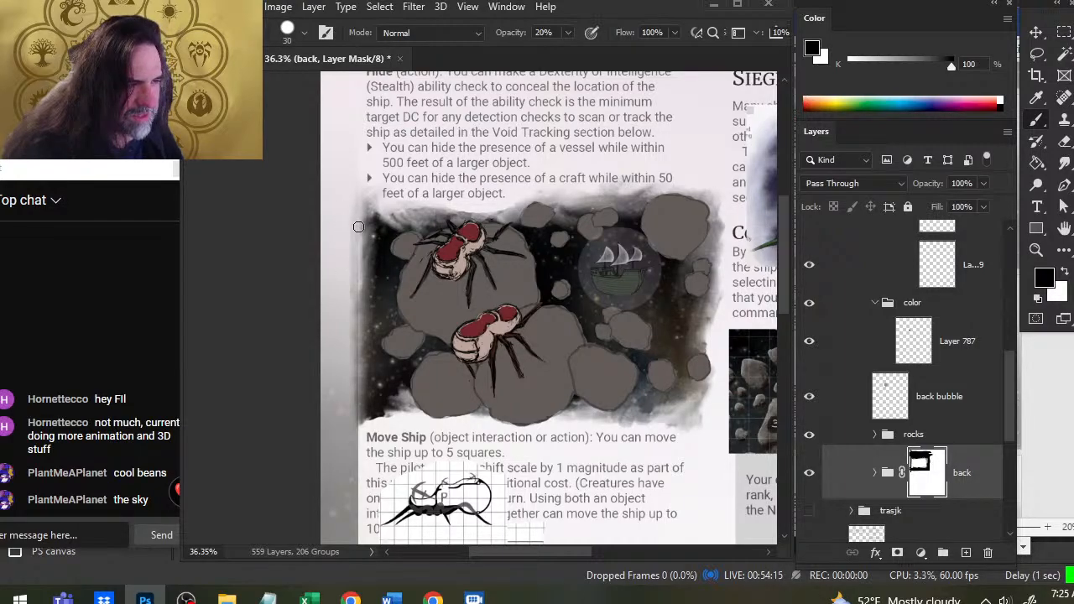
- Try the Eraser at size 45 and 30% opacity on the mask's left edge, undo it, and set the eraser opacity to 10%
key("r")
key("e")
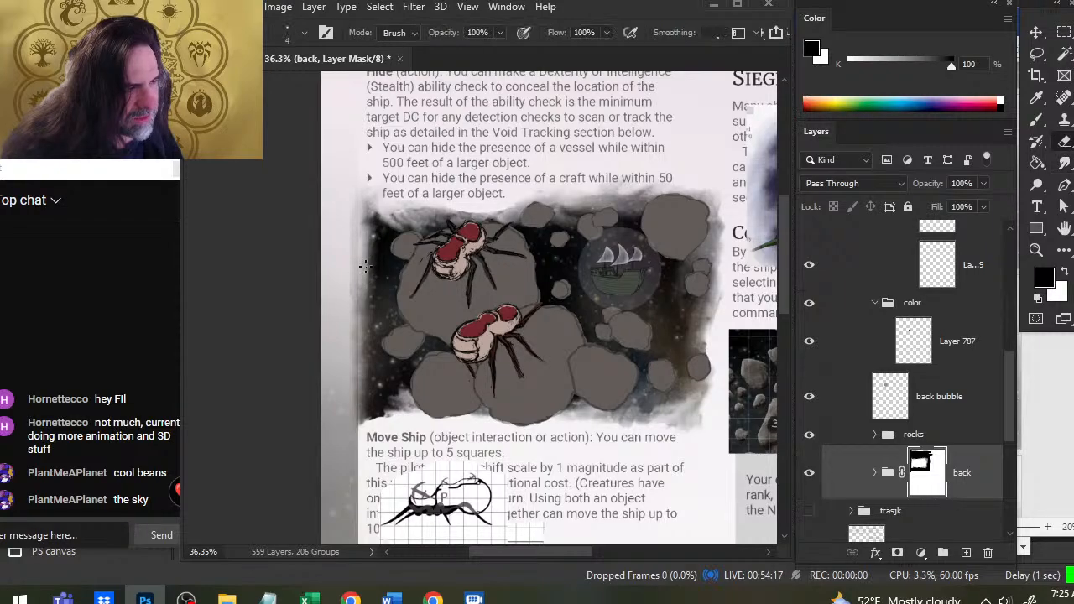
key("bracketright")
key("bracketright")
key("bracketright")
key("bracketright")
key("bracketright")
key("bracketright")
key("bracketright")
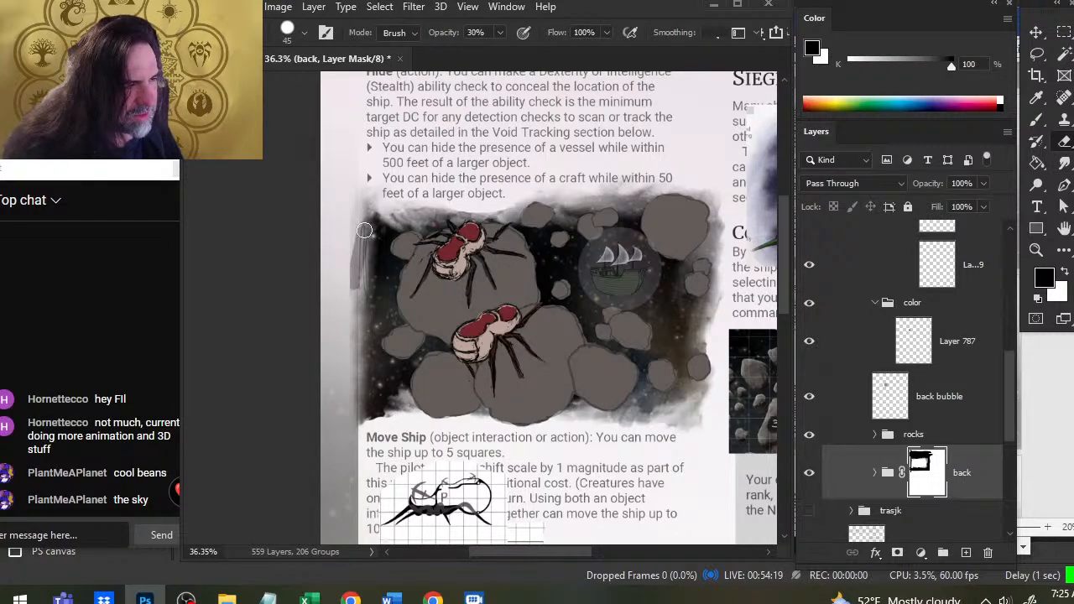
left_click_drag(361, 230, 366, 283)
key("ctrl+z")
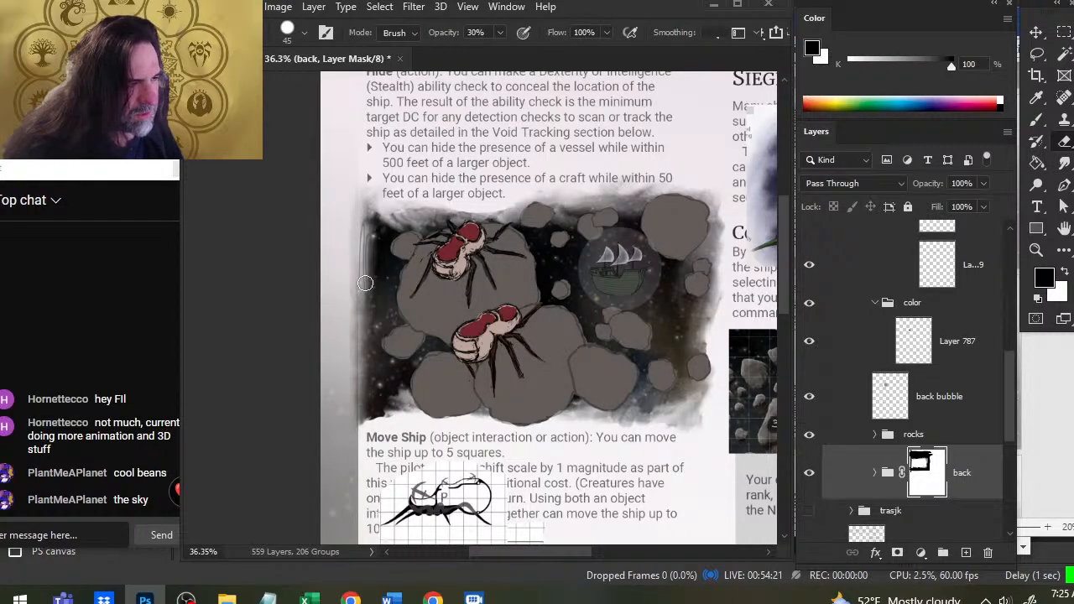
key("ctrl+z")
key("1")
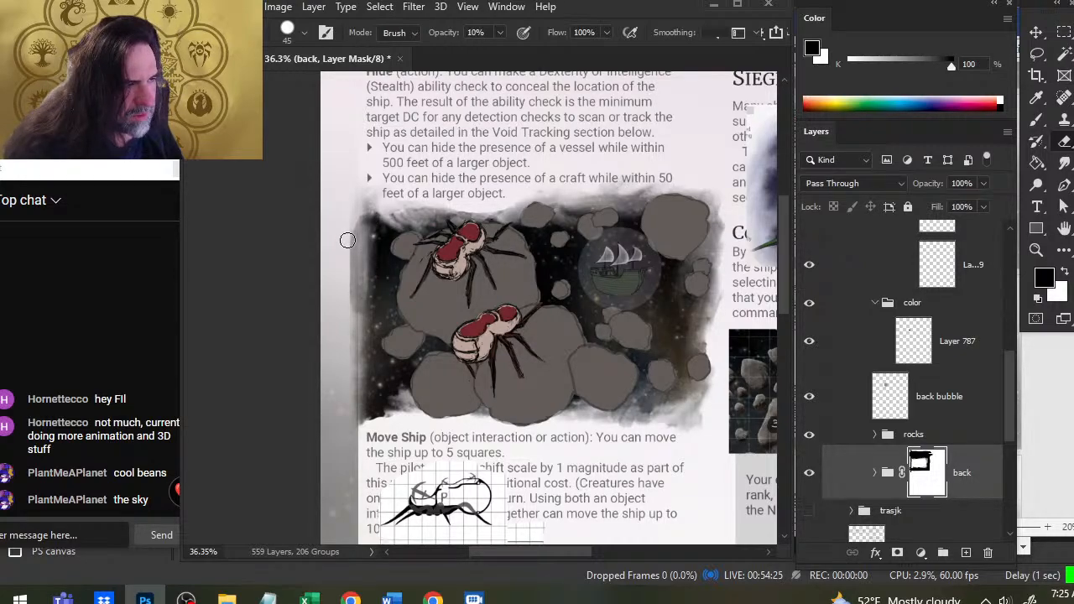
- Brush black at 20% opacity over the mask's left edge and upper left corner, enlarging the brush from 30 to 50
key("b")
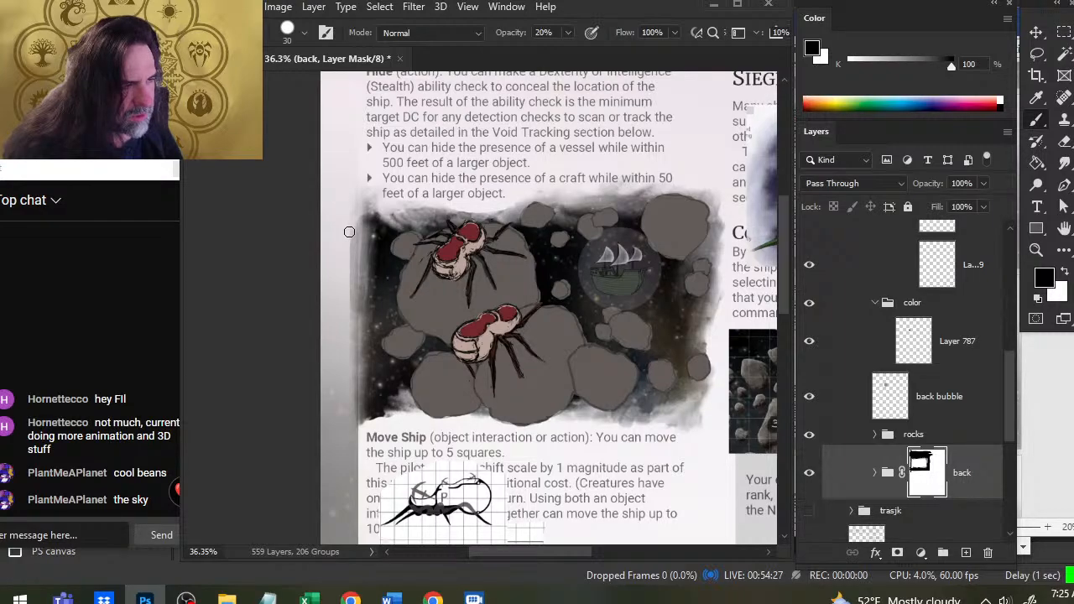
left_click_drag(357, 280, 352, 249)
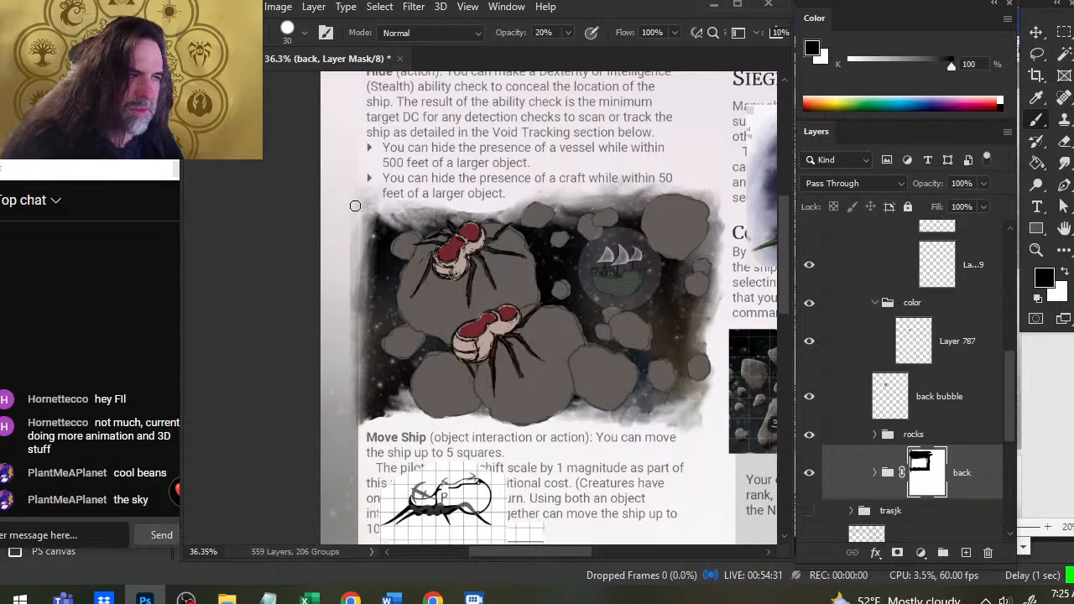
key("bracketright")
key("bracketright")
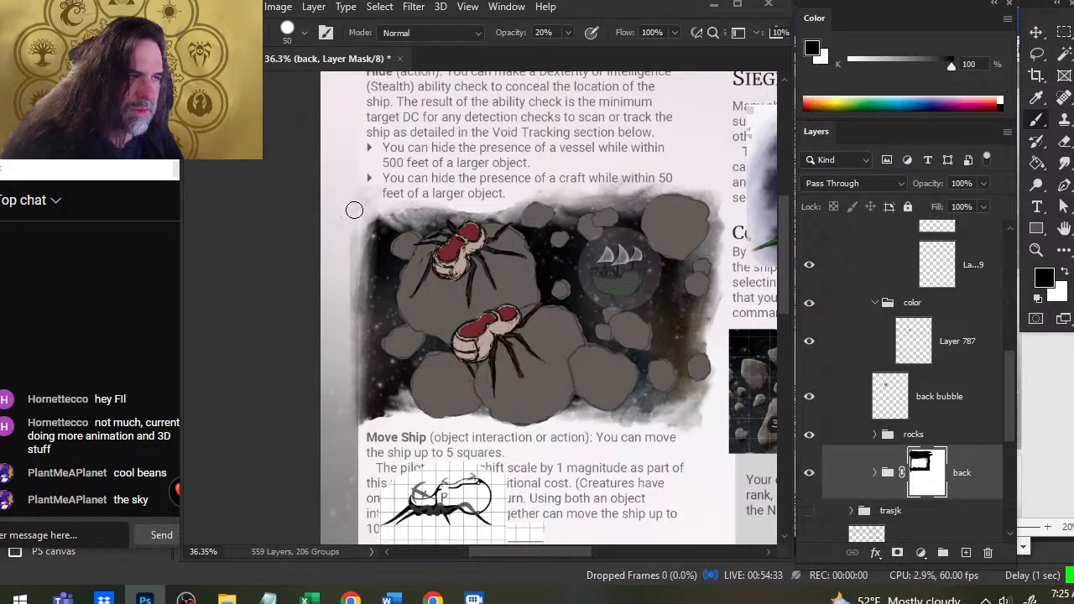
mouse_move(354, 210)
left_mouse_down()
mouse_move(355, 241)
mouse_move(382, 220)
mouse_move(369, 227)
mouse_move(373, 219)
left_mouse_up()
- Smudge the mask outward along the illustration's upper left edge at 30% strength with a size 50 brush
key("r")
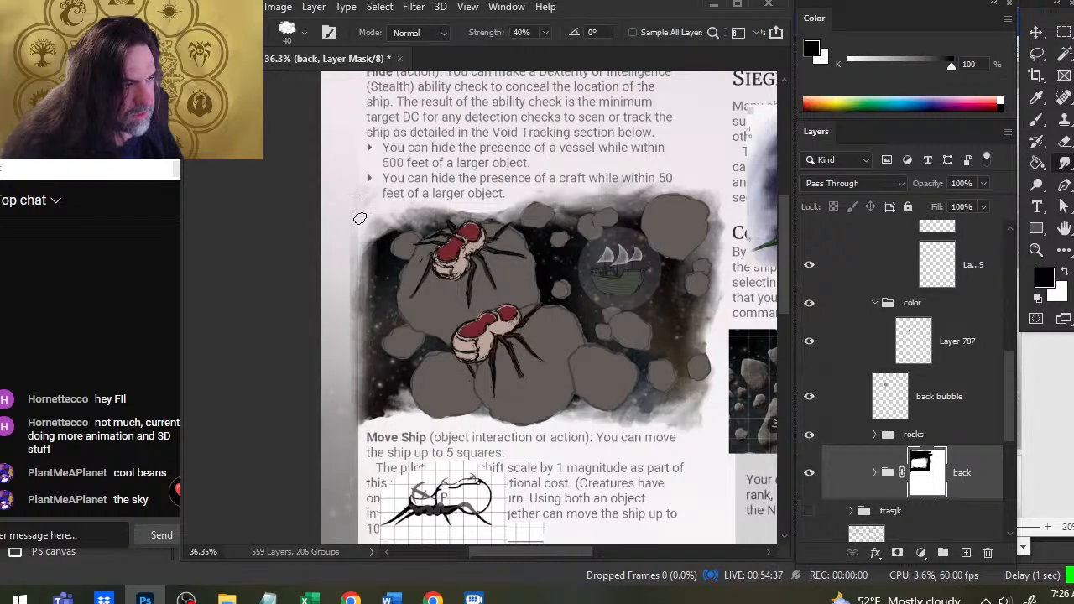
key("3")
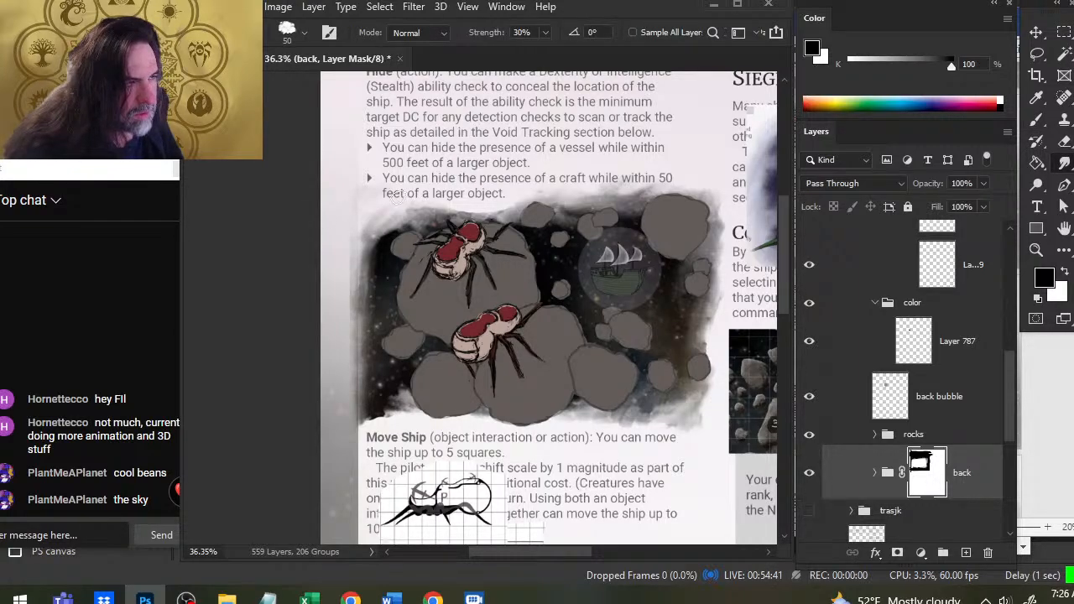
key("b")
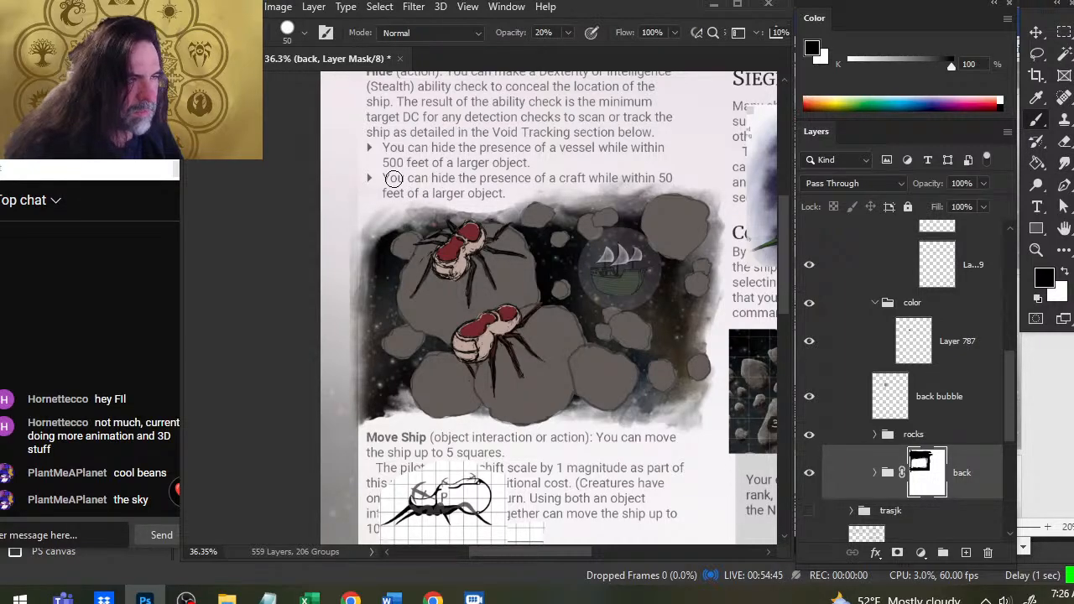
key("r")
mouse_move(380, 237)
left_mouse_down()
mouse_move(366, 227)
mouse_move(367, 240)
mouse_move(363, 225)
mouse_move(351, 253)
left_mouse_up()
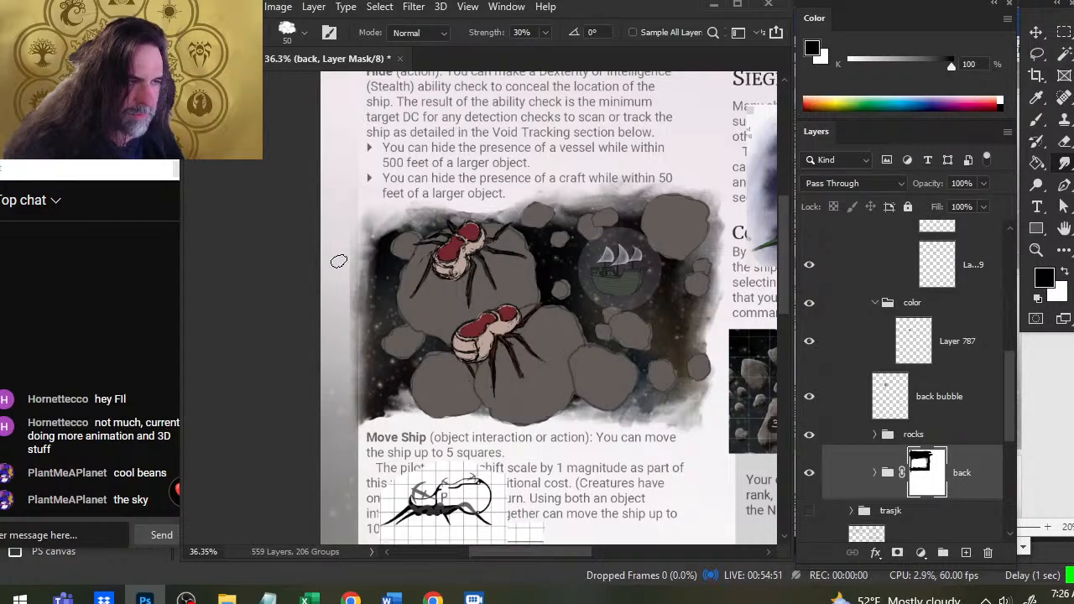
mouse_move(381, 262)
left_mouse_down()
mouse_move(371, 283)
mouse_move(361, 274)
mouse_move(360, 292)
left_mouse_up()
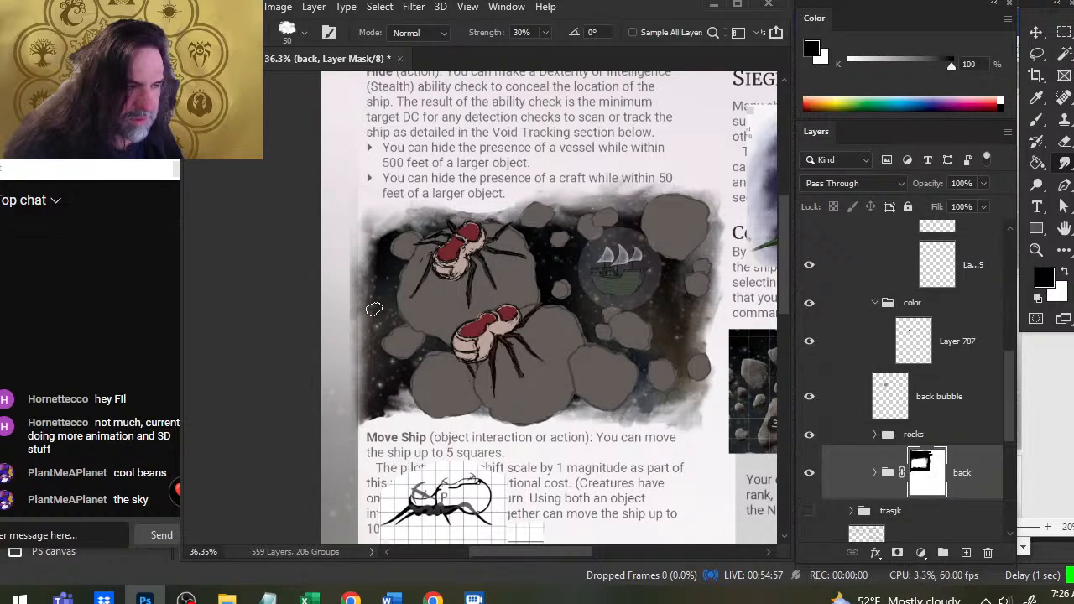
- Try painting white on the mask along the hard strip at the left edge, and undo the stroke
key("ctrl+space")
left_click_drag(339, 302, 403, 333)
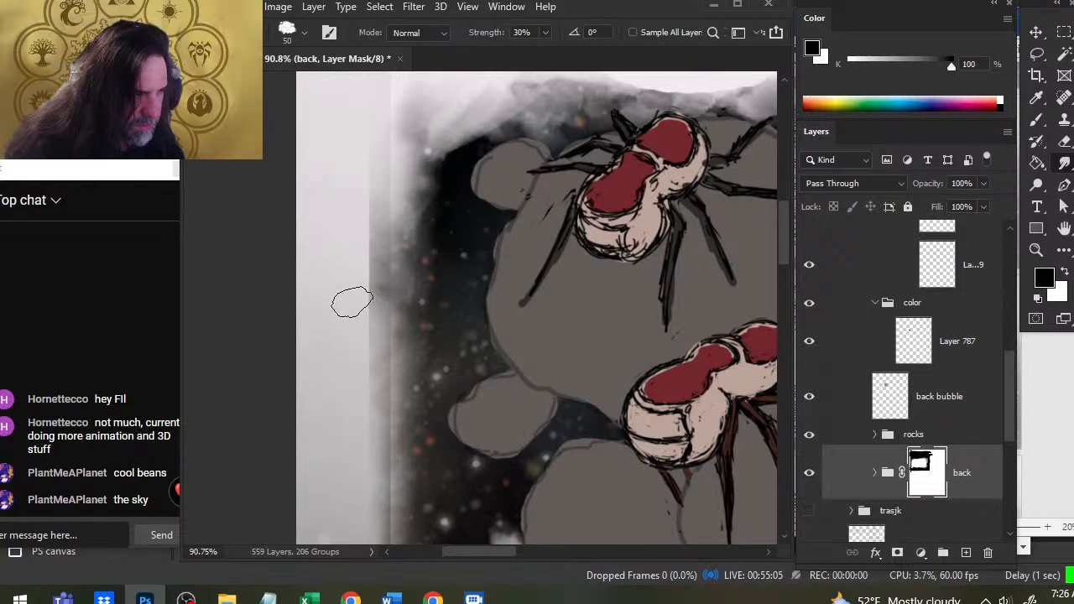
key("x")
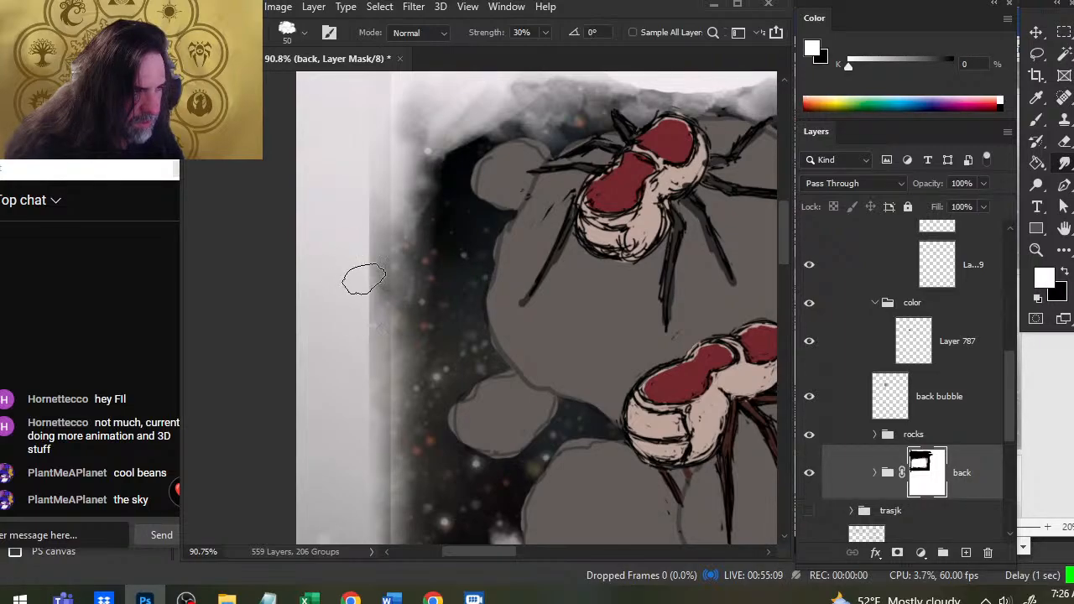
key("b")
left_click_drag(360, 263, 360, 294)
key("ctrl+z")
key("ctrl+z")
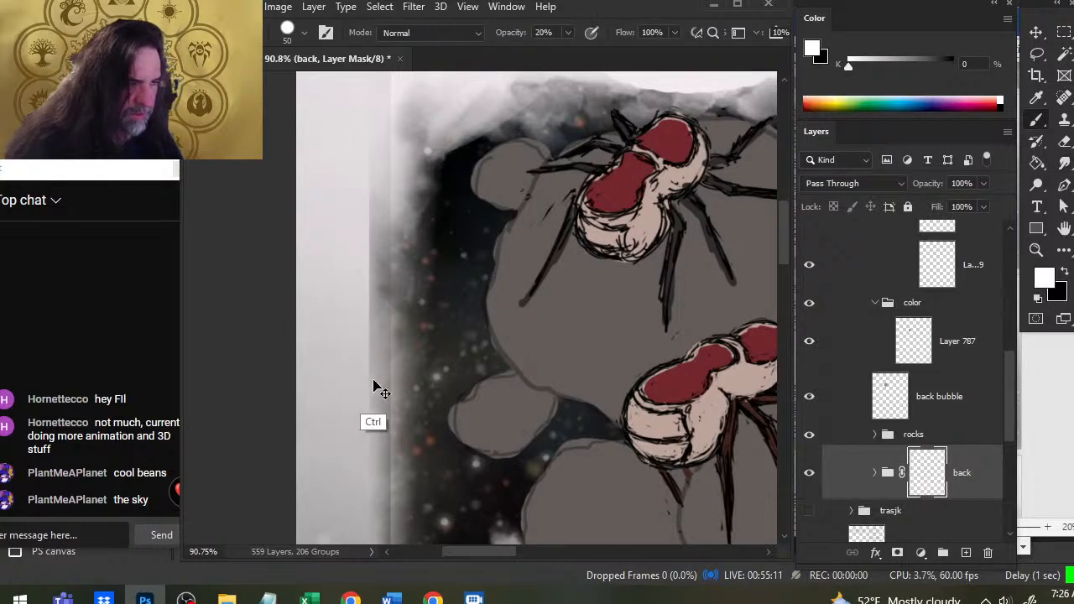
- Paint black on the mask over the leftover strip along the left edge and upper left corner at 20% opacity, size 50
key("x")
mouse_move(362, 283)
left_mouse_down()
mouse_move(365, 336)
mouse_move(352, 213)
left_mouse_up()
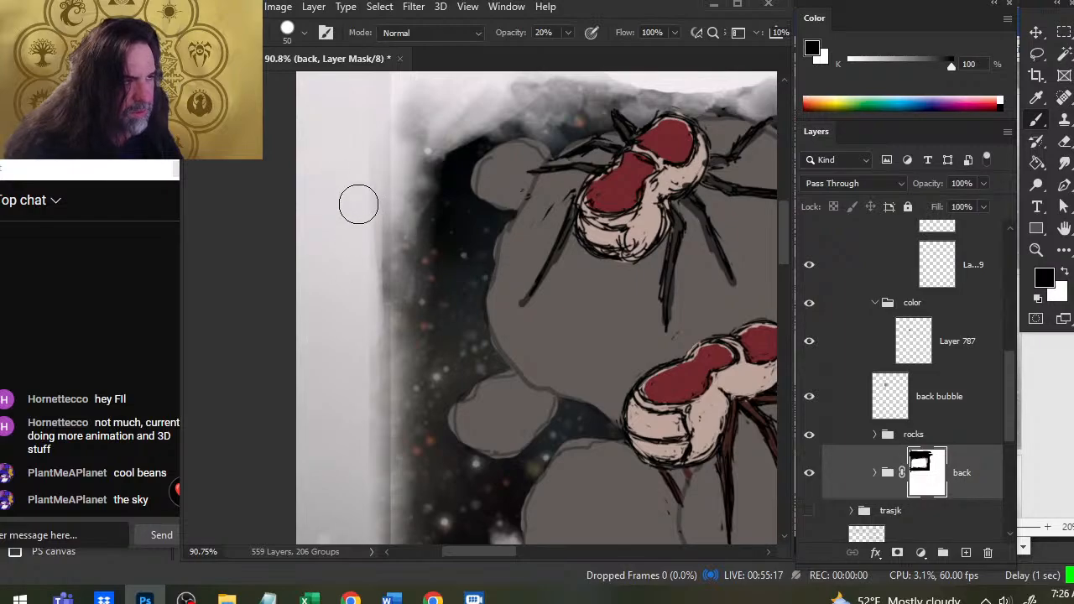
key("r")
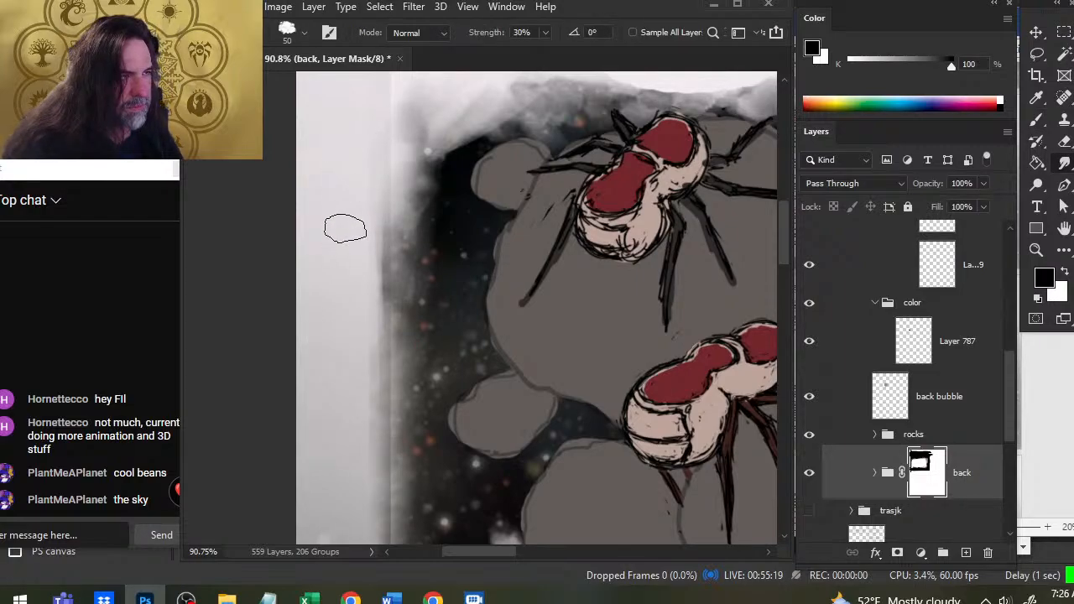
key("b")
key("r")
key("b")
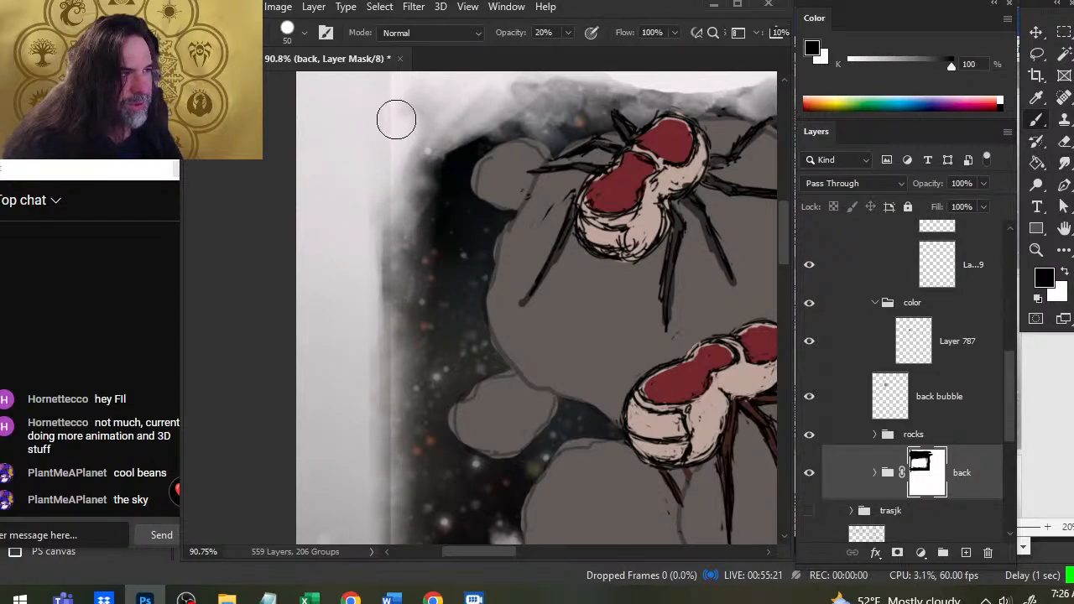
left_click_drag(393, 202, 409, 309)
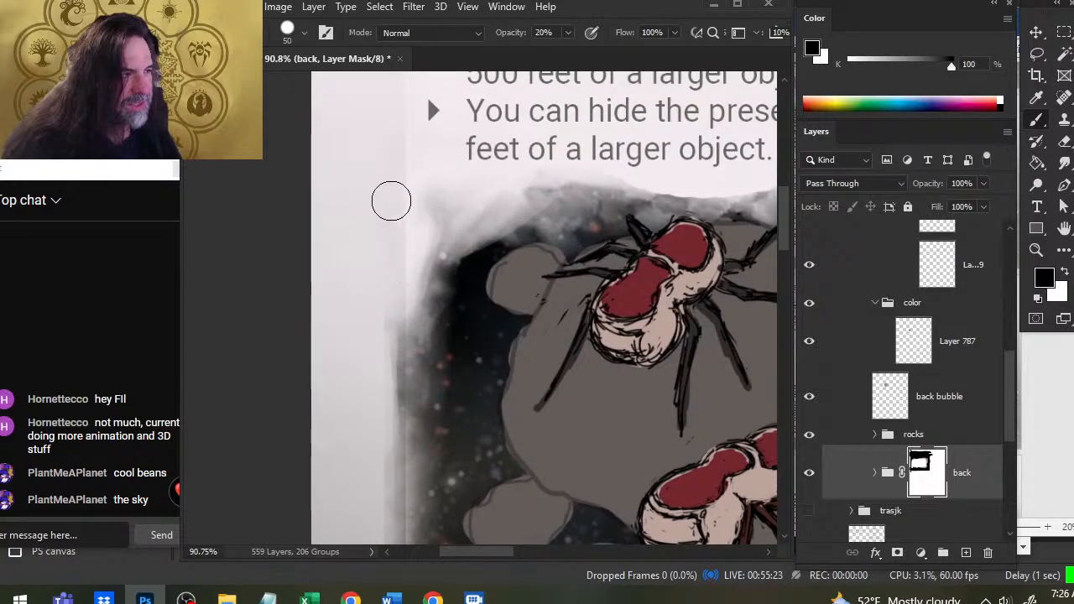
left_click_drag(422, 359, 421, 319)
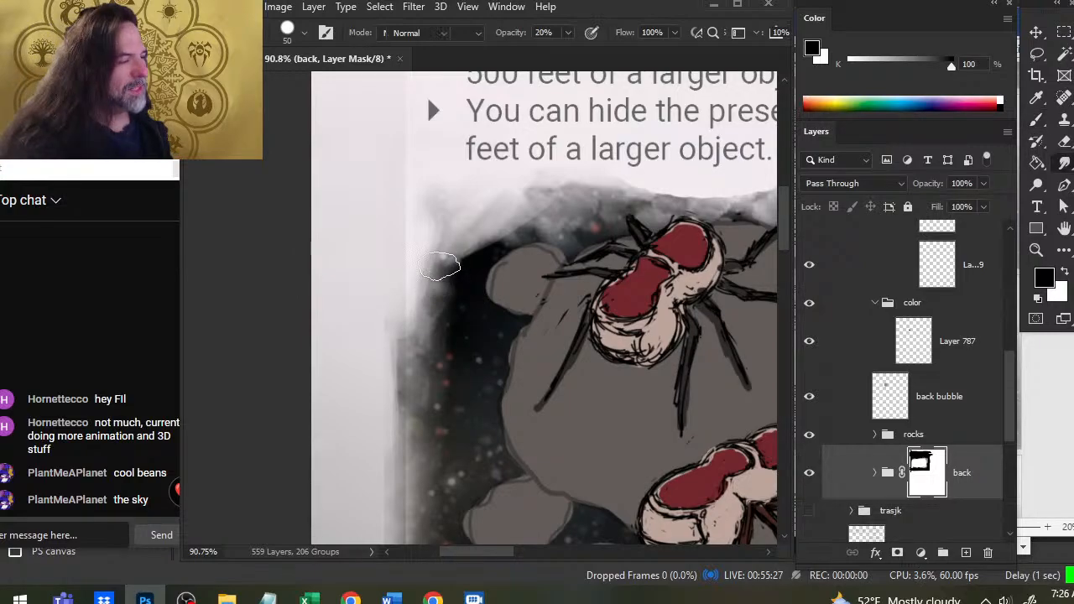
- Smudge the mask from the upper left corner down the illustration's left edge at 30% strength to blend the fade
key("r")
mouse_move(422, 287)
left_mouse_down()
mouse_move(425, 258)
mouse_move(413, 283)
mouse_move(425, 270)
mouse_move(441, 385)
mouse_move(431, 377)
mouse_move(446, 343)
mouse_move(416, 403)
mouse_move(443, 417)
mouse_move(426, 382)
mouse_move(377, 386)
mouse_move(363, 351)
mouse_move(367, 317)
left_mouse_up()
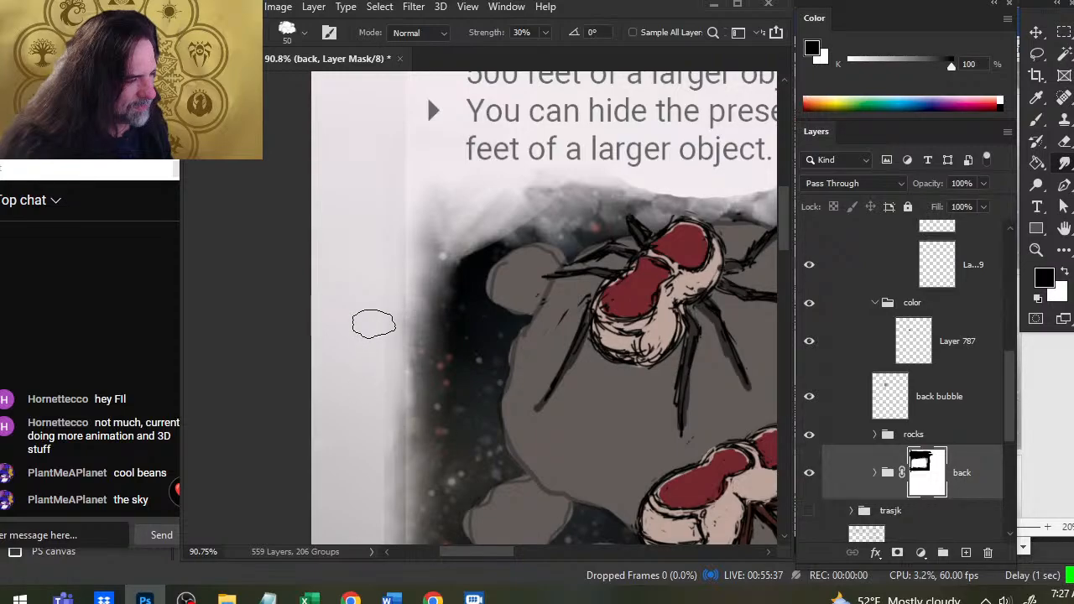
mouse_move(432, 322)
left_mouse_down()
mouse_move(438, 346)
mouse_move(420, 377)
mouse_move(397, 370)
left_mouse_up()
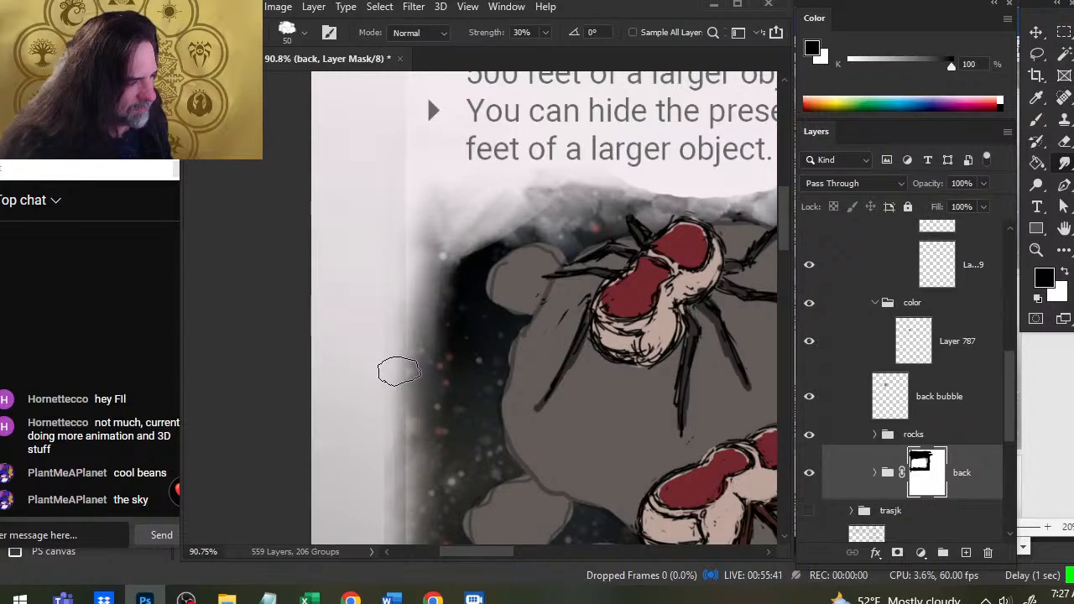
mouse_move(436, 313)
left_mouse_down()
mouse_move(409, 377)
mouse_move(483, 229)
mouse_move(435, 305)
left_mouse_up()
left_click_drag(398, 461, 439, 285)
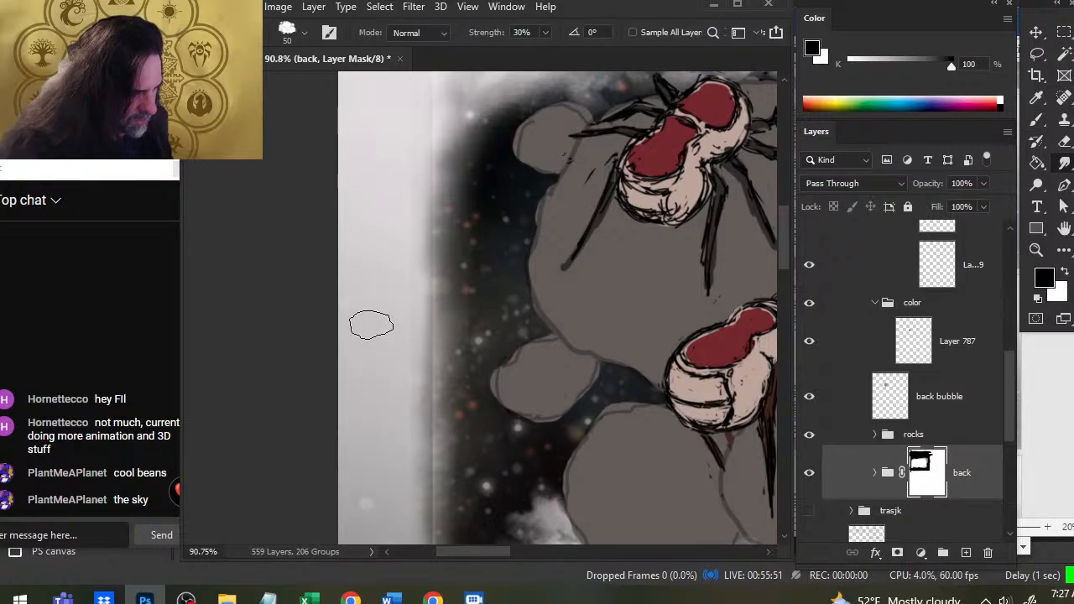
- Fade the lower part of the illustration's left edge on the mask with black brush strokes at 20% opacity and smudging
scroll(401, 456, "down", 2)
key("b")
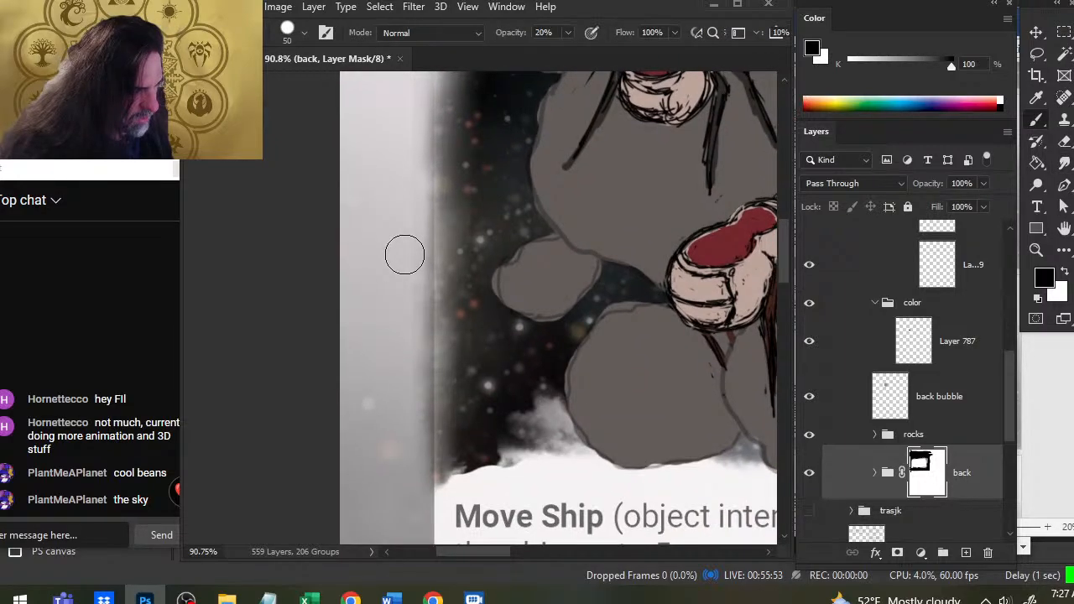
left_click_drag(416, 342, 404, 254)
key("r")
left_click_drag(456, 276, 434, 304)
- Select Layer 787 in the color group and toggle its visibility to check which part of the galleon it colors
key("ctrl+space")
left_click_drag(510, 358, 459, 375)
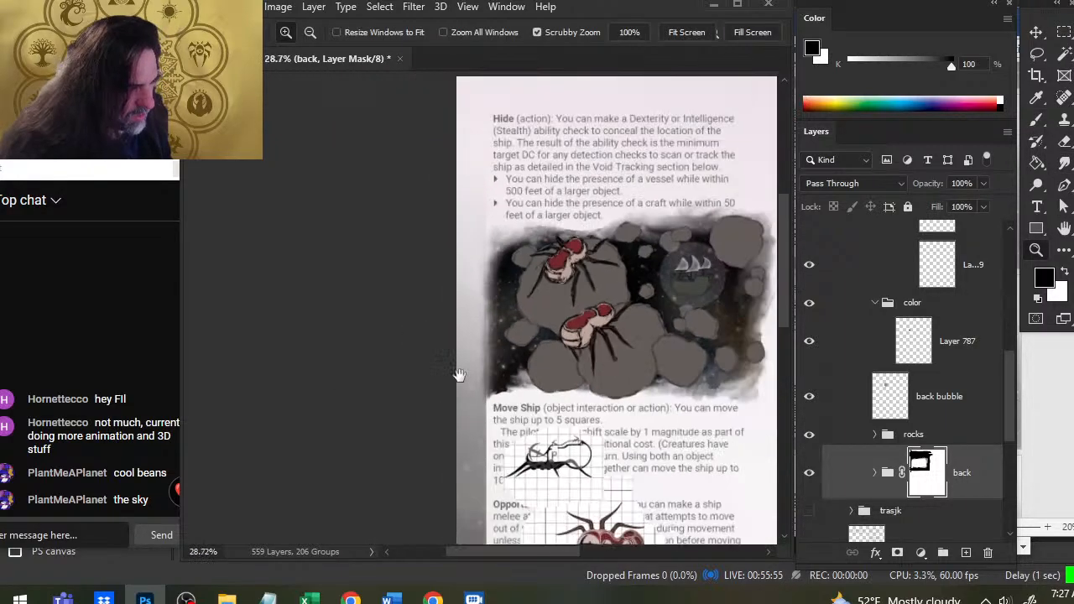
left_click_drag(632, 298, 398, 303)
left_click_drag(467, 283, 562, 288)
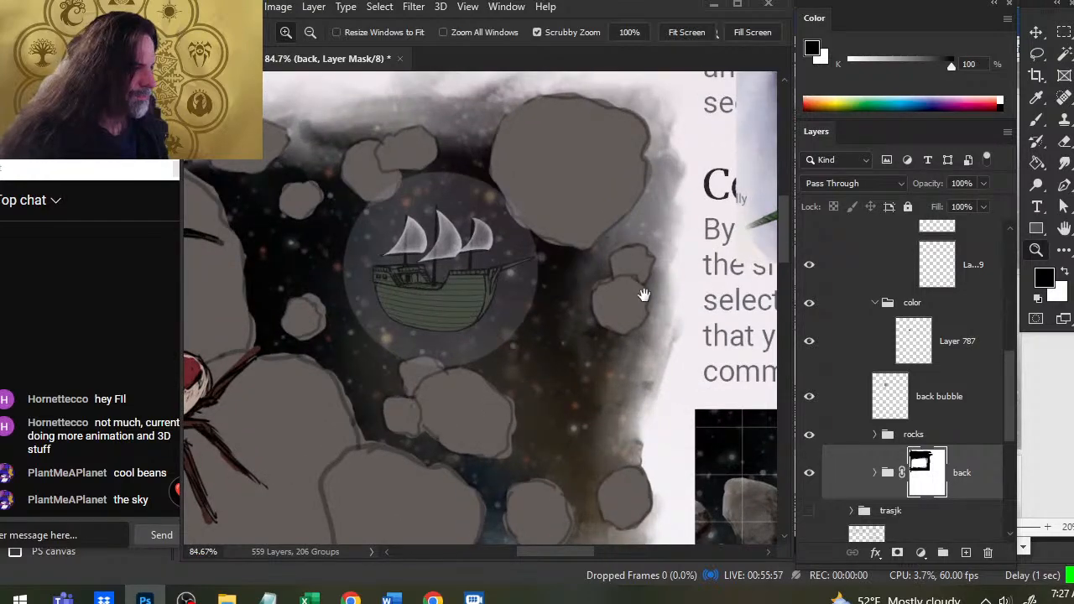
left_click_drag(643, 294, 425, 269)
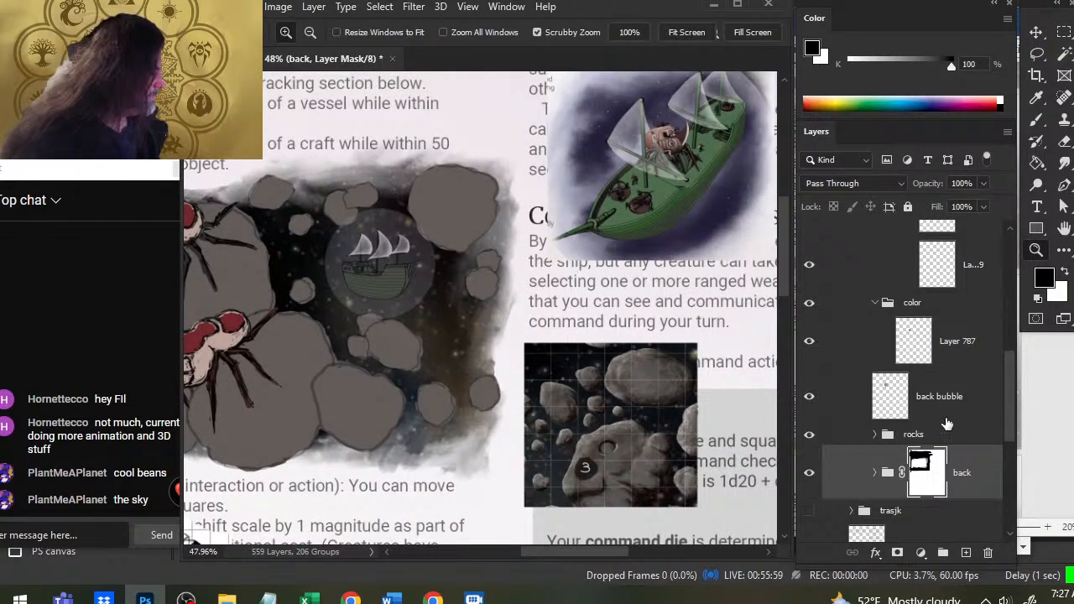
left_click_drag(1012, 424, 1012, 391)
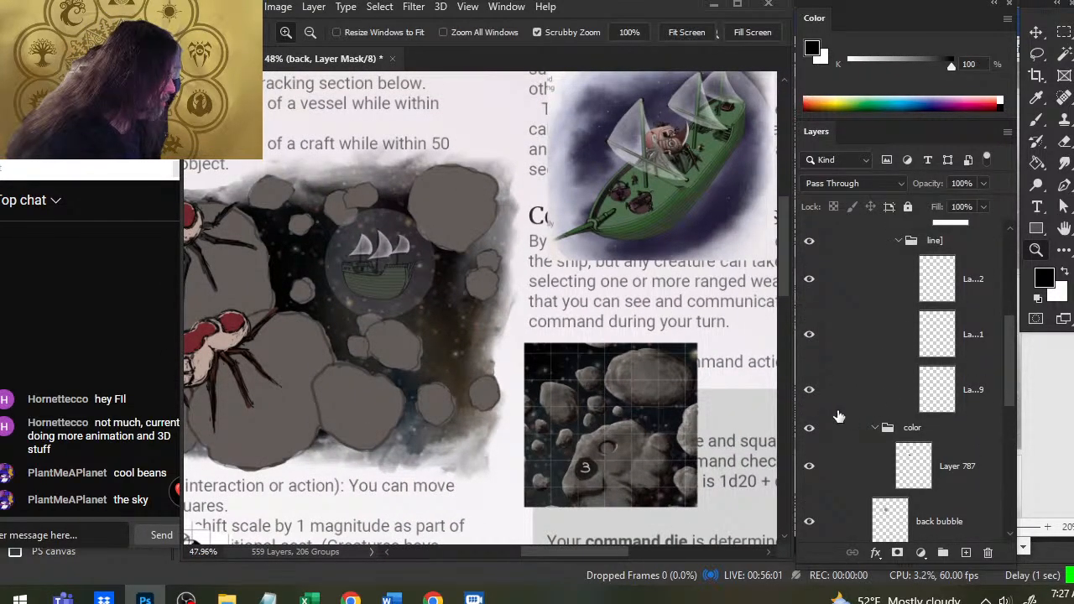
left_click(811, 408)
left_click(941, 465)
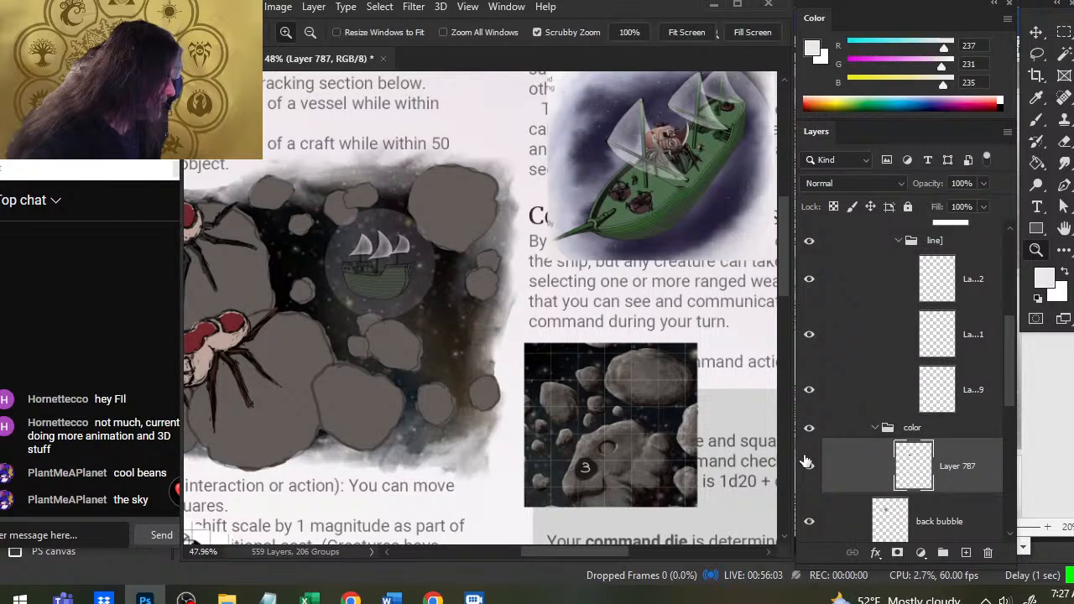
left_click(810, 469)
left_click(811, 469)
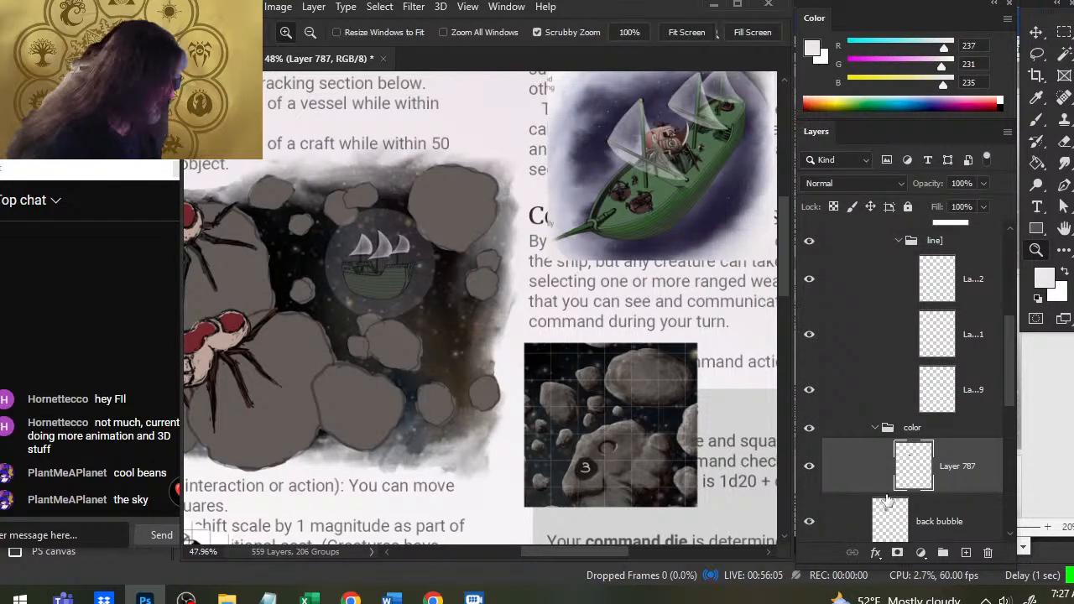
- Add a new layer above Layer 787 and sample a dark green from the large ship illustration as the brush color
left_click(966, 553)
key("b")
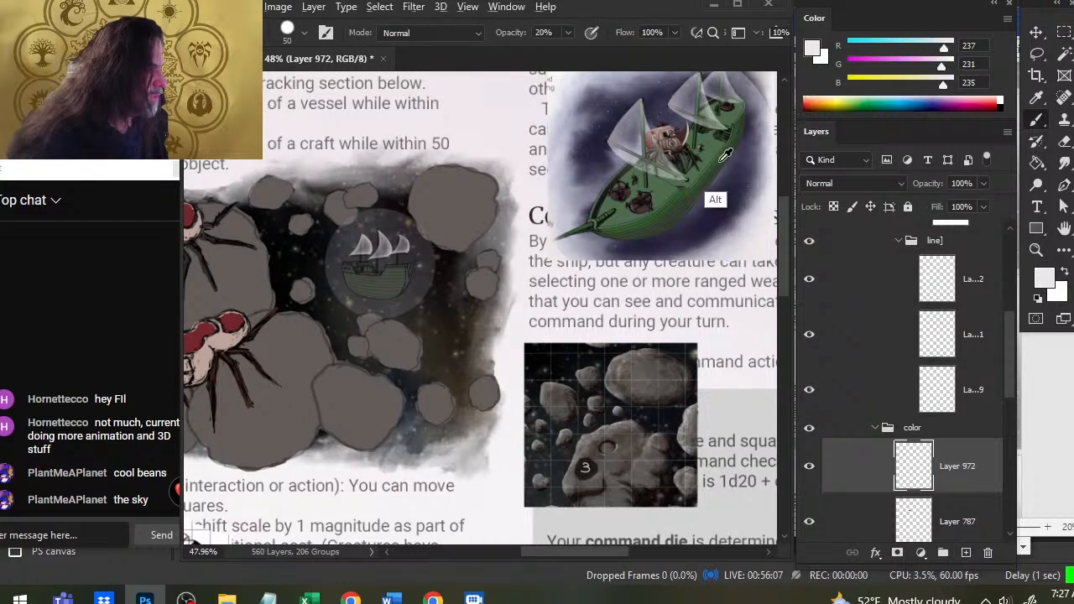
left_click(715, 169, "alt")
key("ctrl+space")
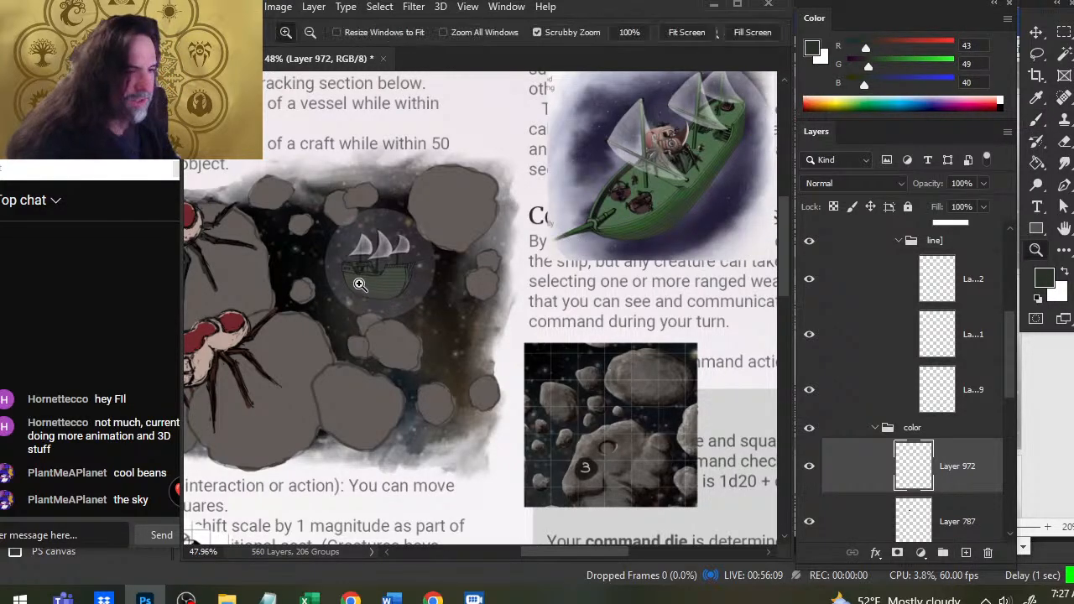
- Shade the small galleon's hull on Layer 972 with the dark green using a size 8 brush at 20% and 30% opacity
left_click(357, 284, "ctrl")
key("[")
key("[")
key("[")
key("[")
key("[")
key("[")
key("[")
key("[")
key("[")
key("[")
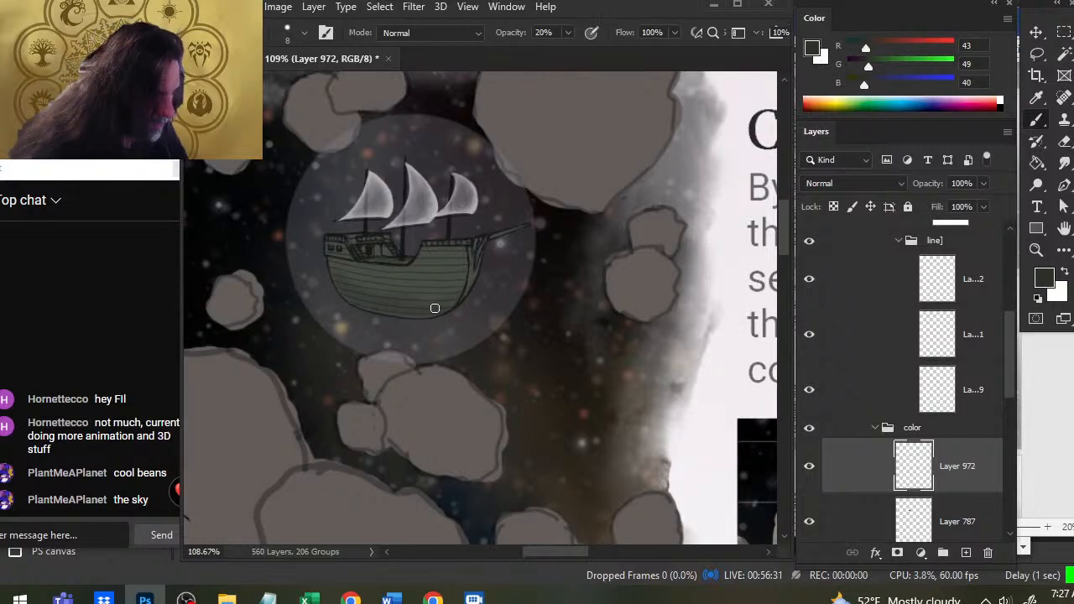
key("e")
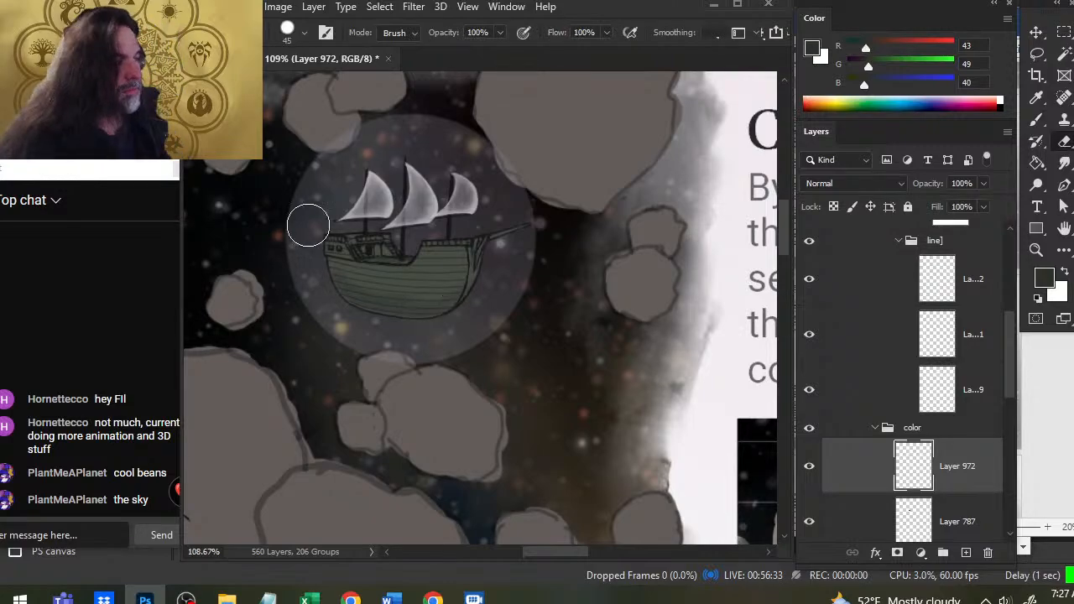
key("b")
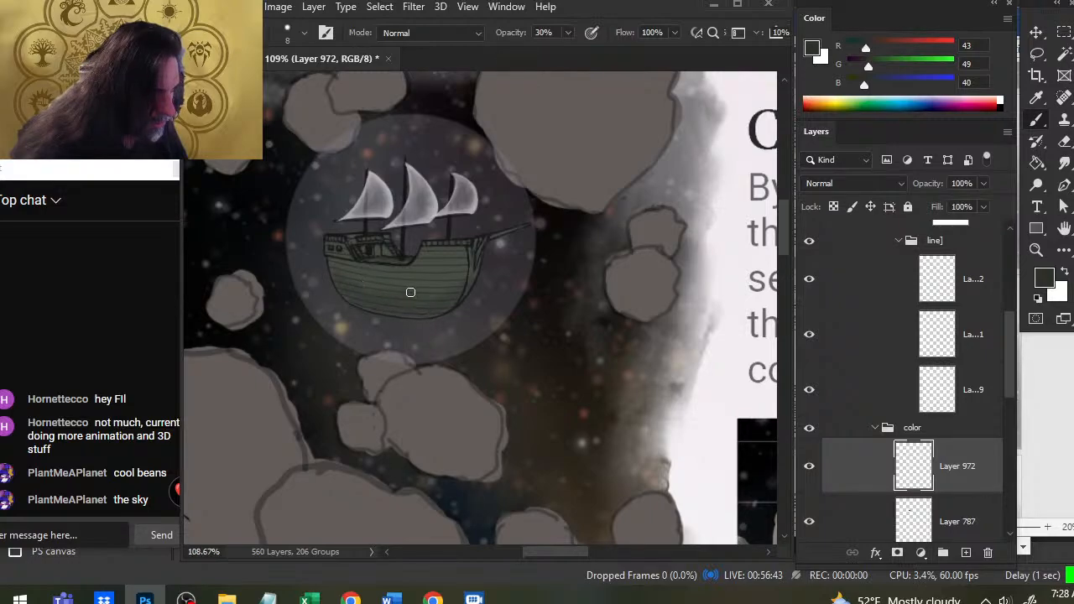
- Smudge the hull shading at 30% strength to blend it and erase the overspill around the hull's outline
key("r")
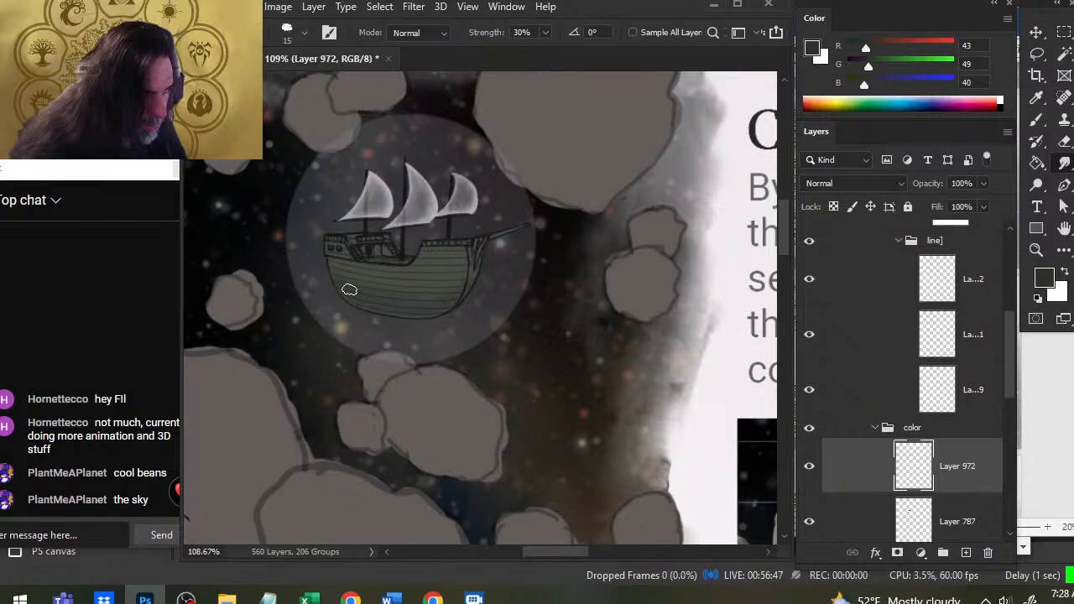
key("e")
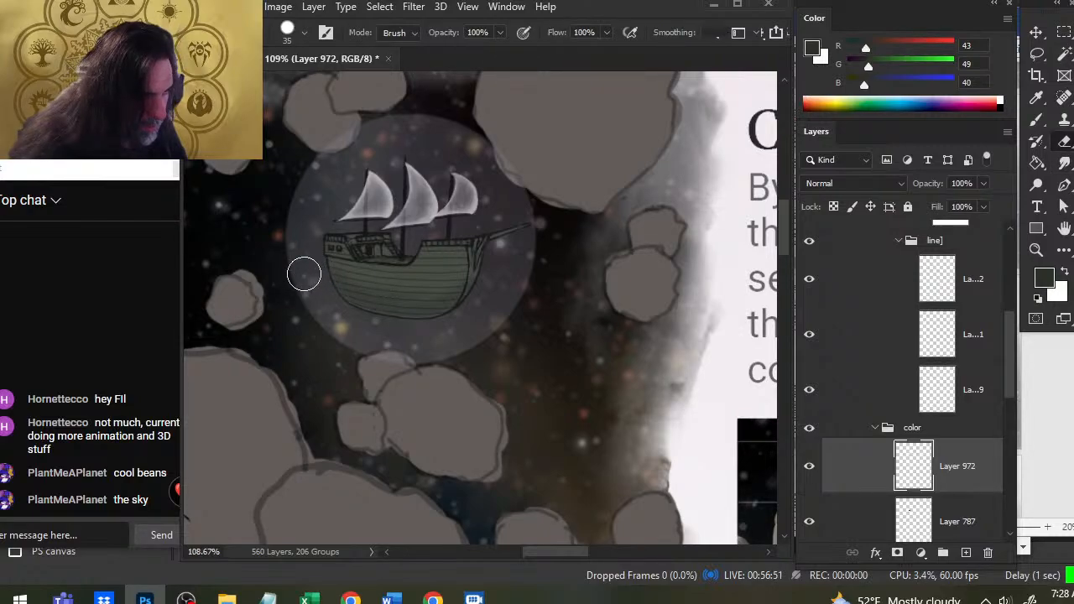
key("r")
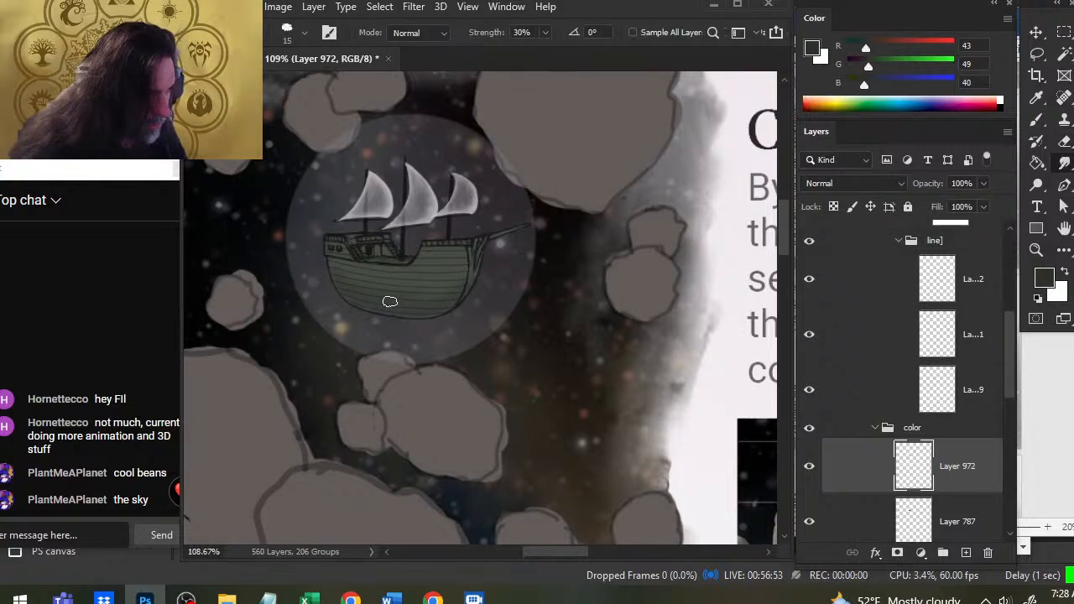
key("e")
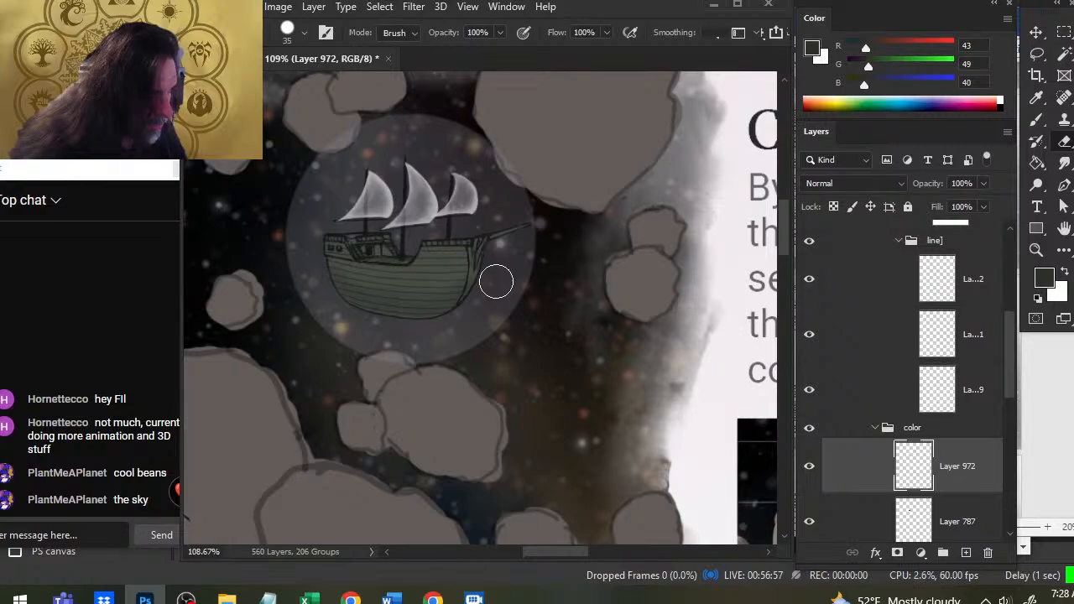
key("r")
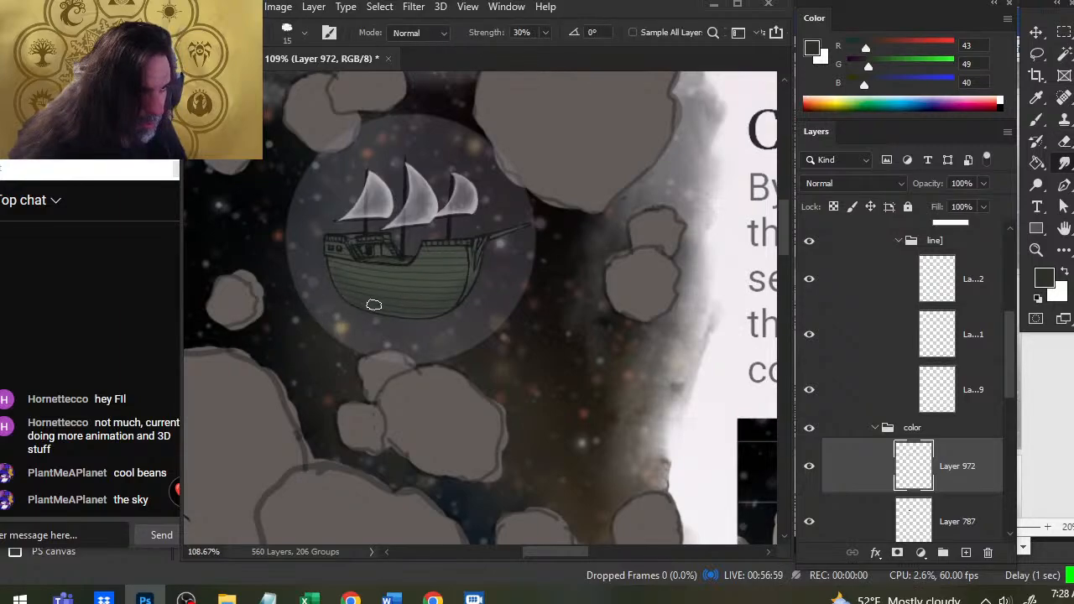
key("e")
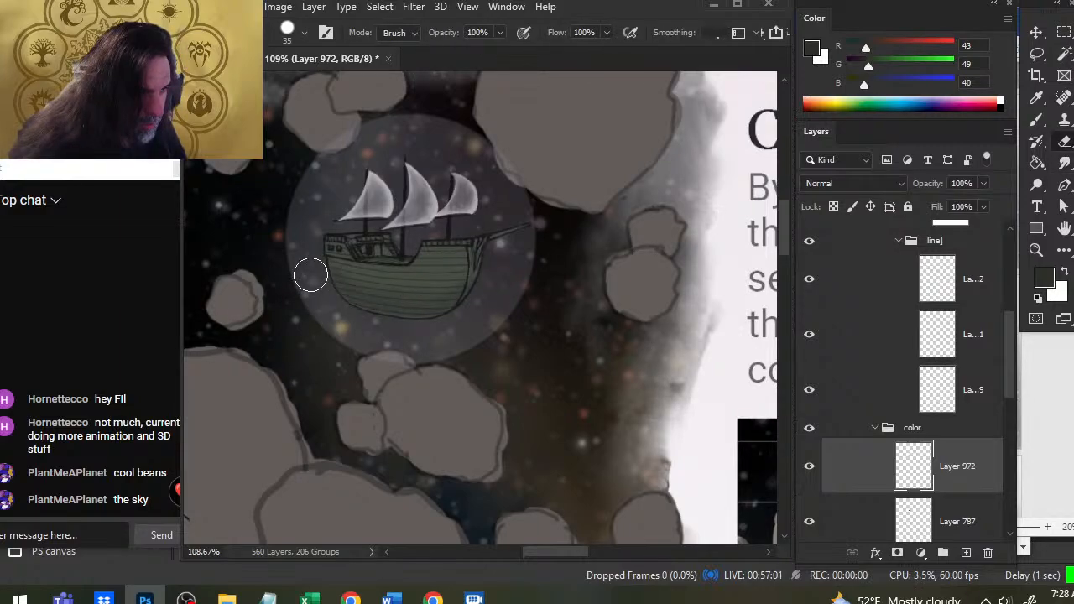
key("r")
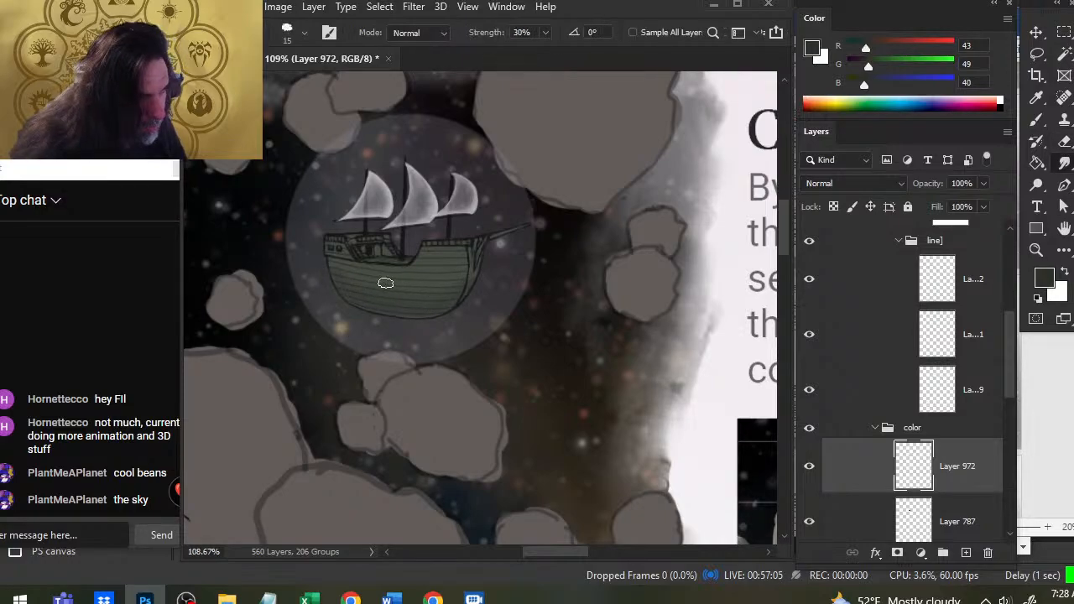
key("e")
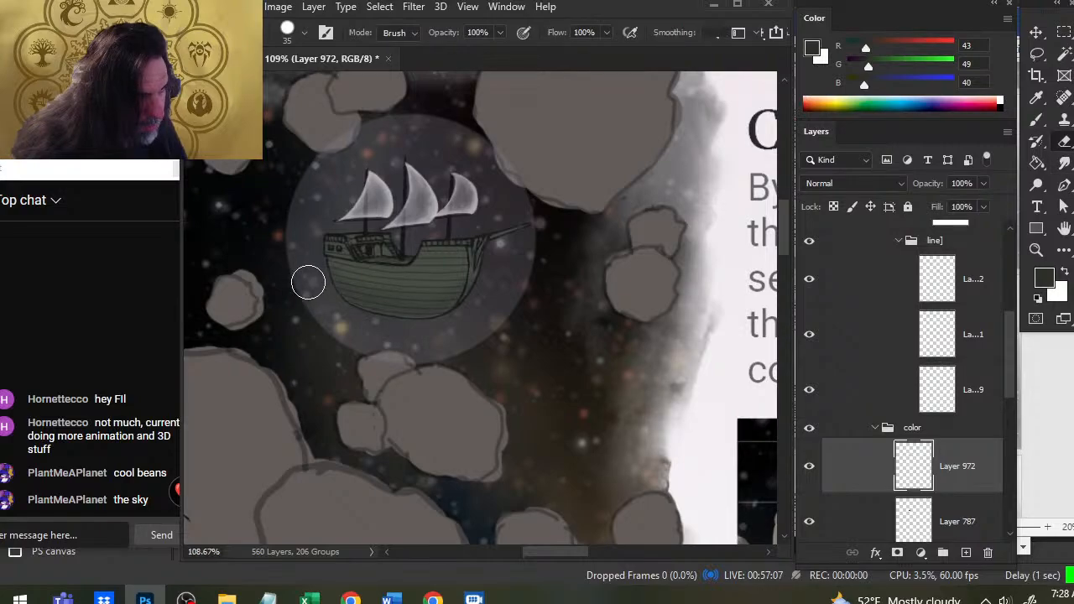
key("r")
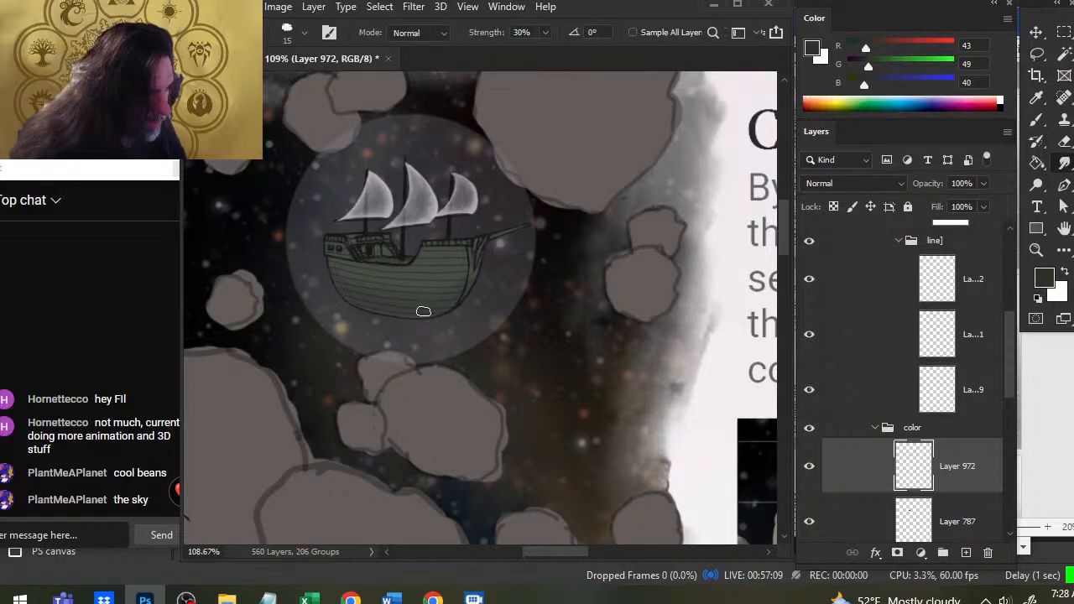
key("e")
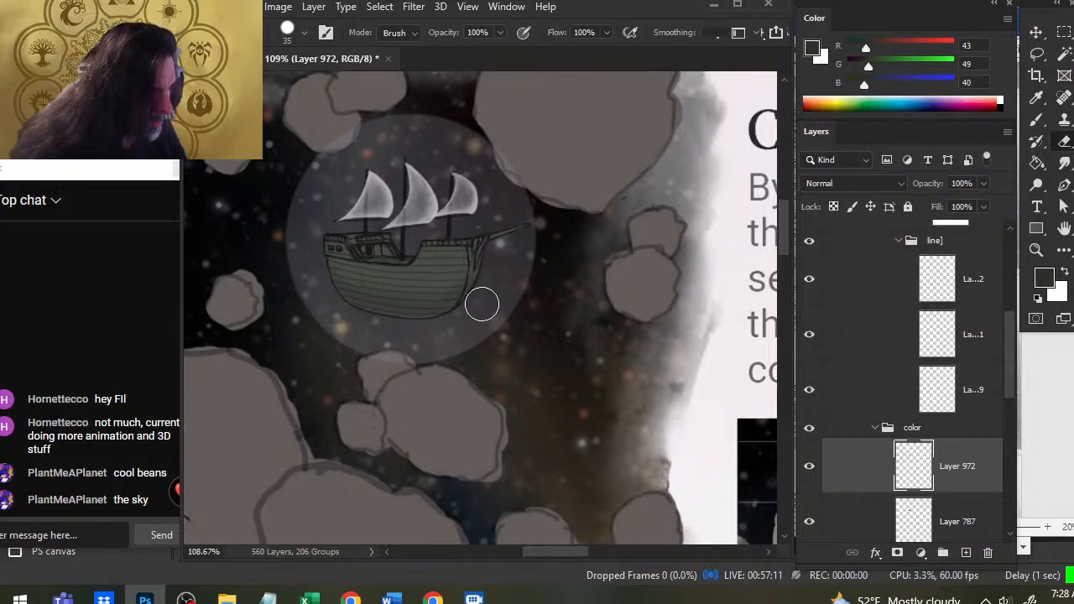
key("r")
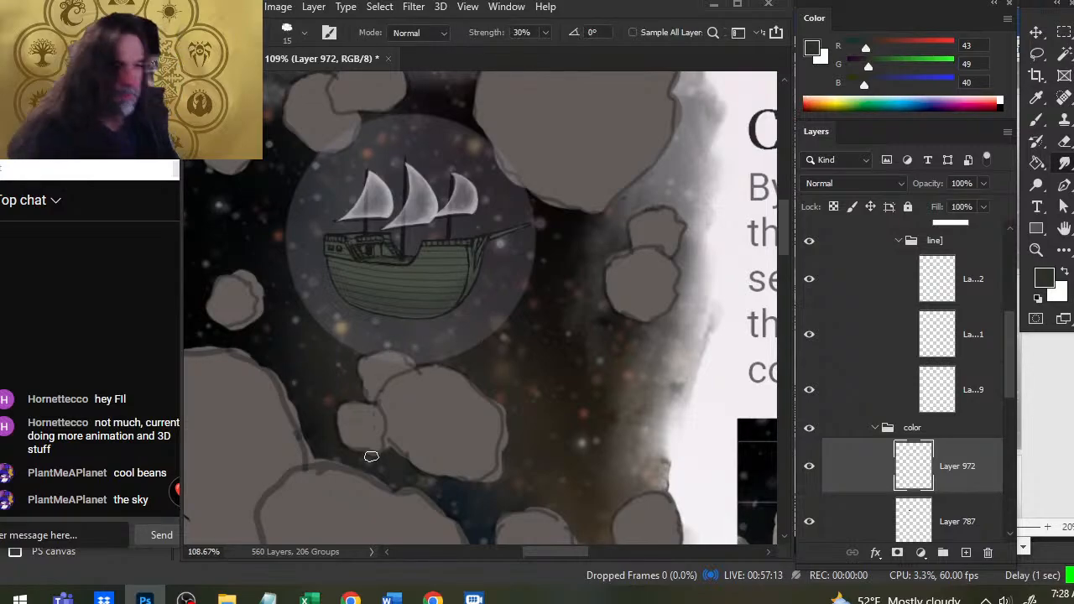
- Sample a near-black color from the large ship illustration and add a new layer above Layer 972
left_click_drag(623, 297, 241, 312)
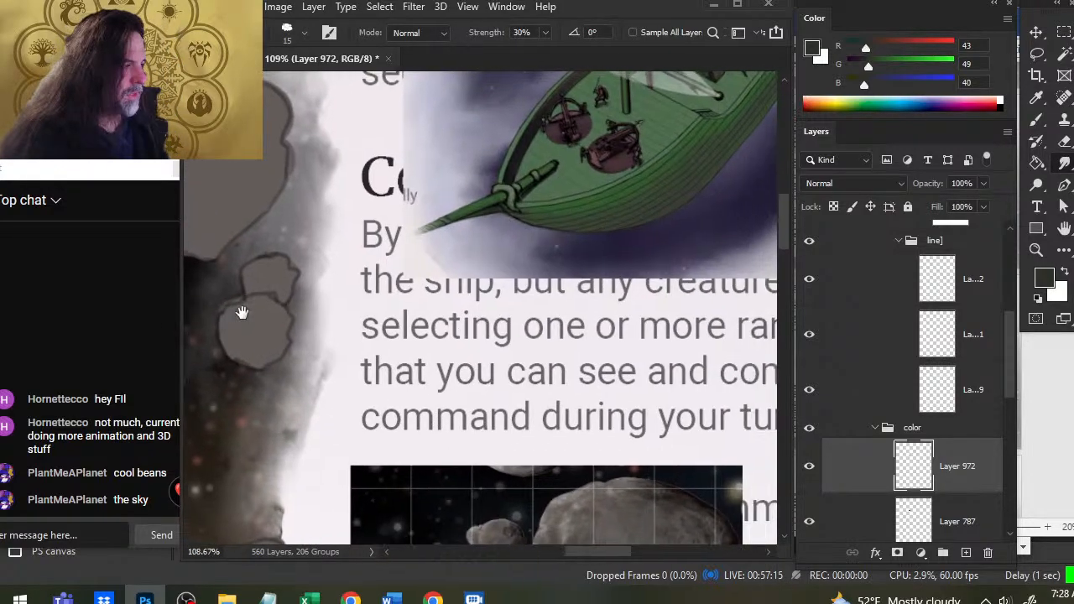
mouse_move(600, 231)
left_mouse_down()
mouse_move(521, 330)
mouse_move(412, 316)
left_mouse_up()
key("b")
left_click(435, 261, "alt")
key("z")
left_click_drag(338, 353, 499, 308)
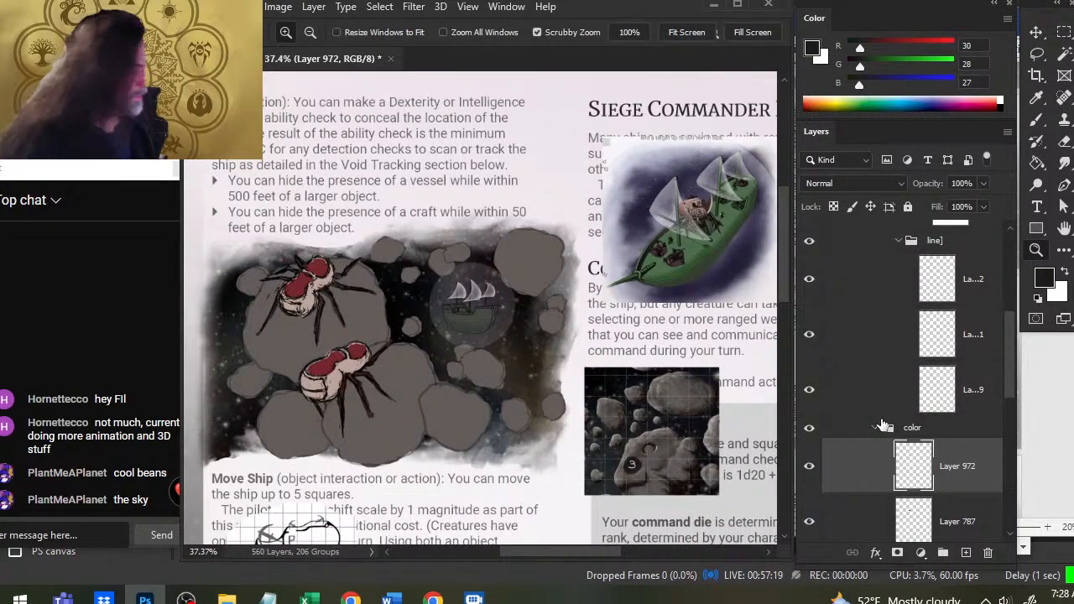
left_click(966, 553)
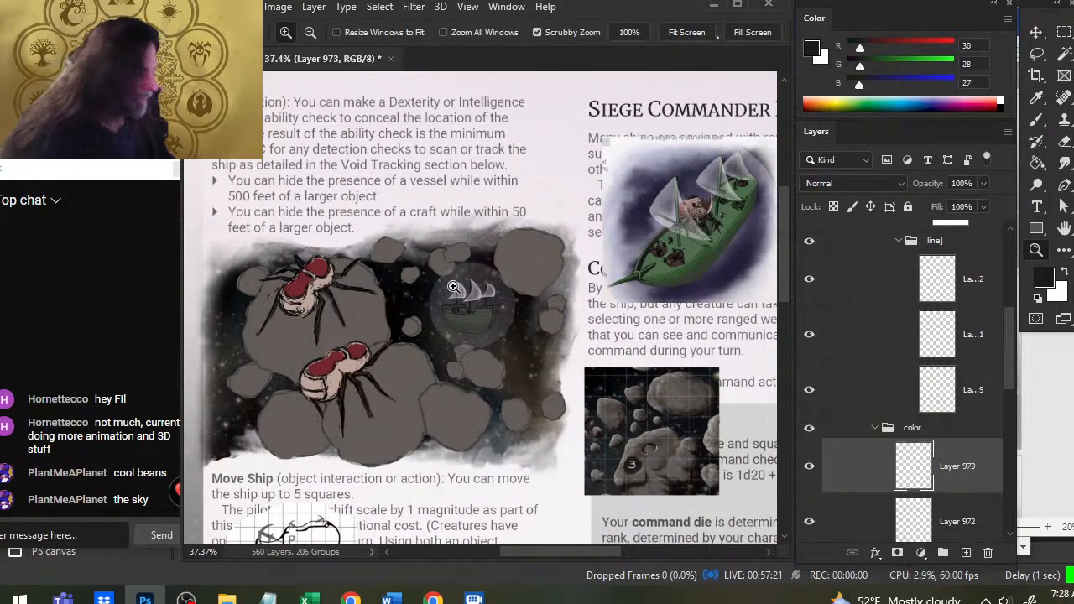
- Hide the bubble overlay layer and paint fine near-black shading on the galleon's hull with a size 2 brush at 30% opacity
left_click_drag(453, 287, 498, 343)
key("b")
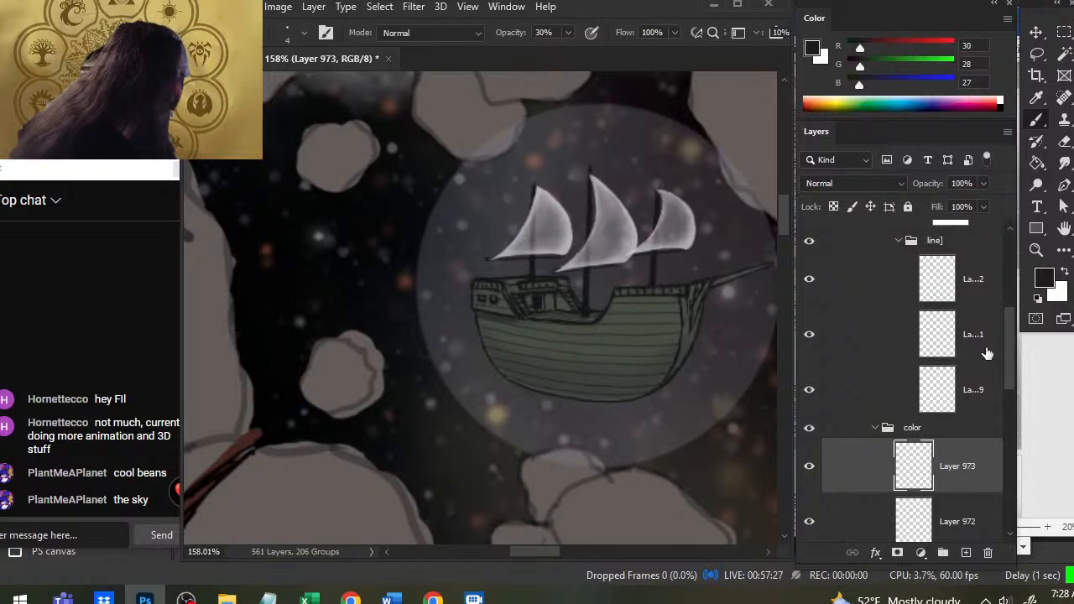
scroll(1013, 340, "up", 2)
scroll(1014, 335, "up", 1)
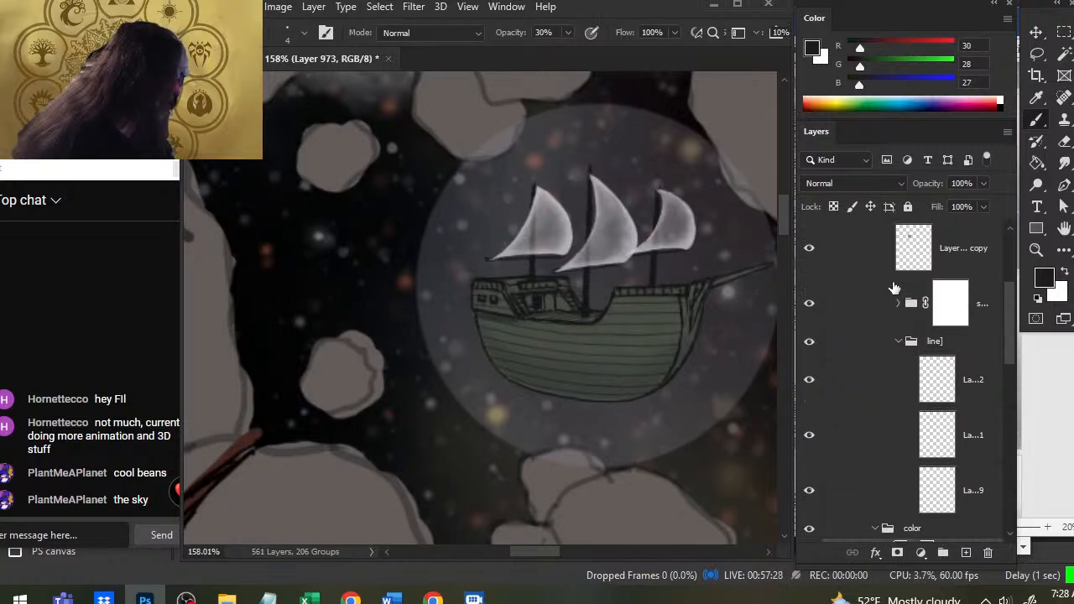
left_click(810, 248)
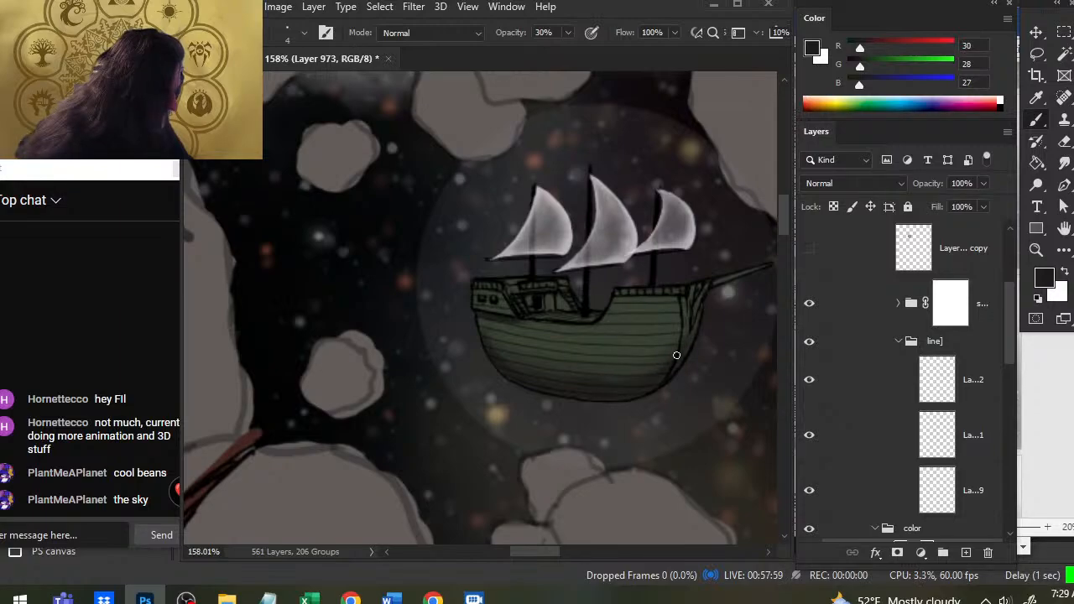
key("bracketleft")
key("bracketleft")
key("bracketleft")
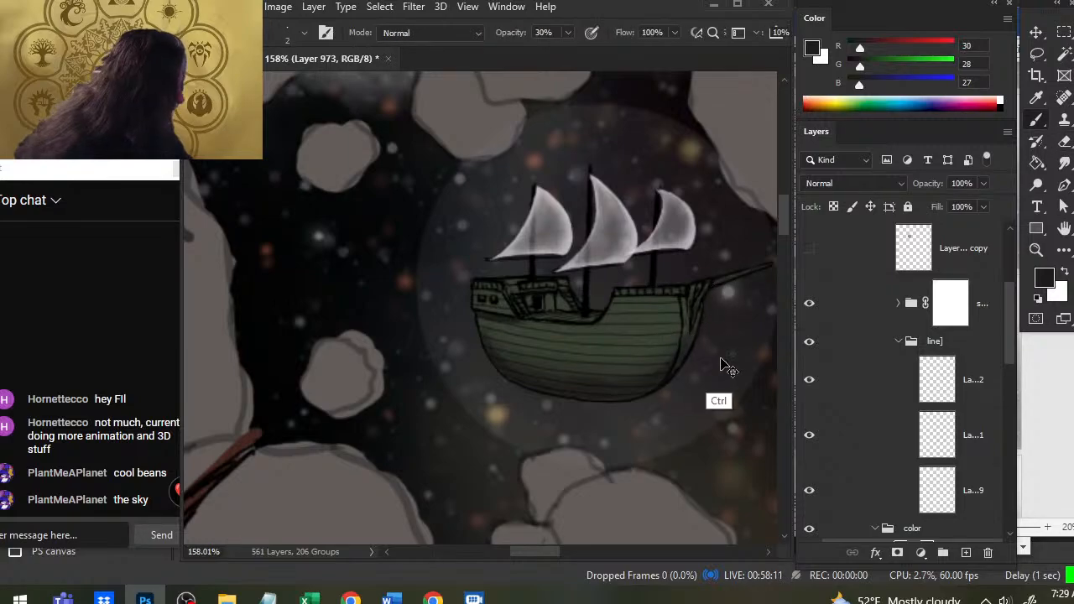
left_click_drag(725, 349, 685, 350)
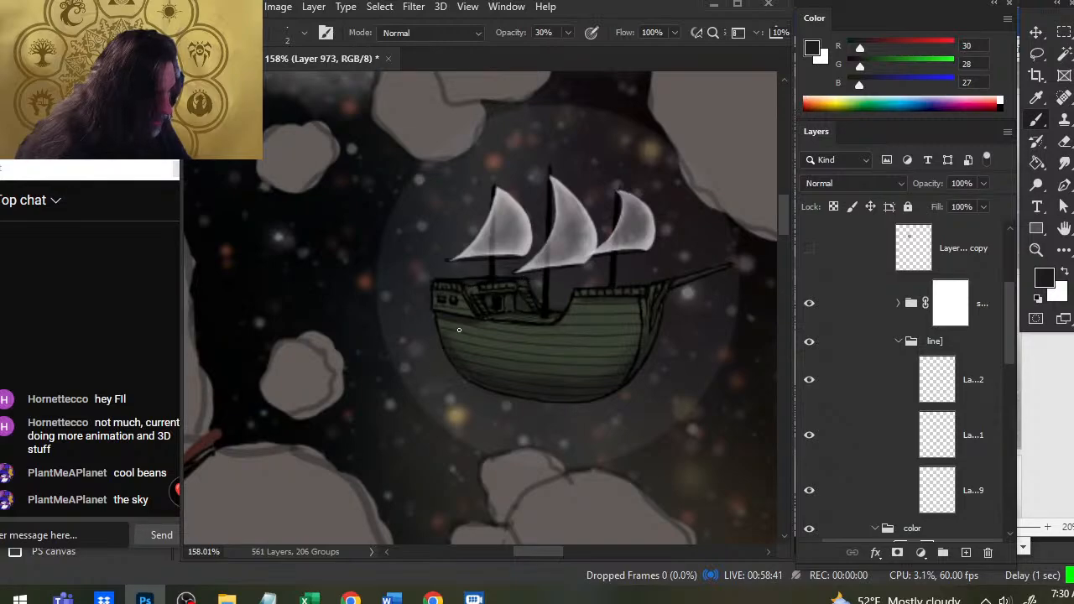
- Blend the near-black hull shading on Layer 973 by smudging at 30% strength and erasing the excess outside the hull
key("r")
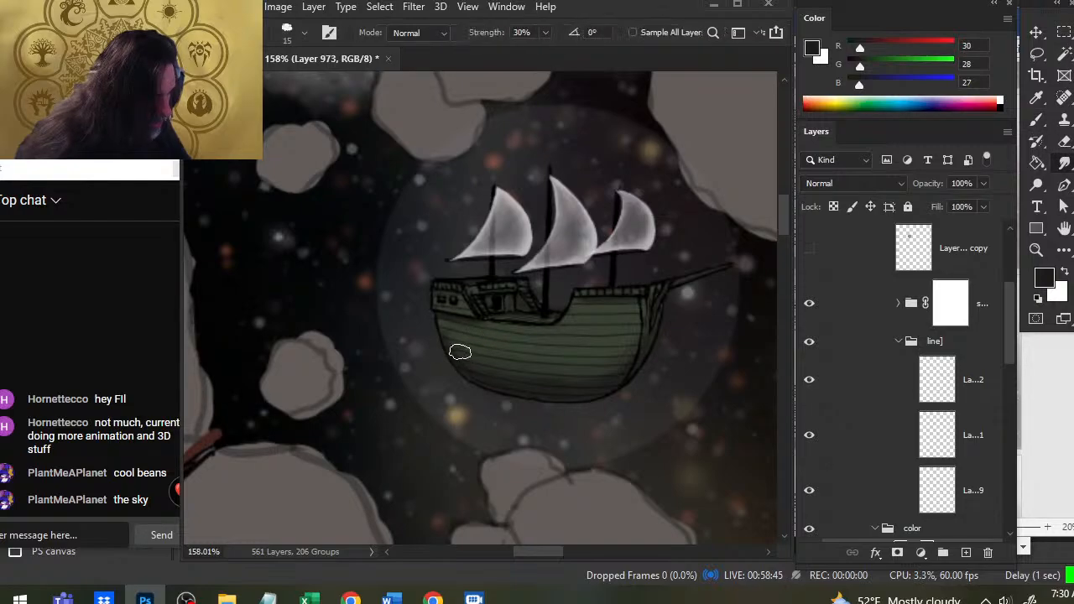
key("e")
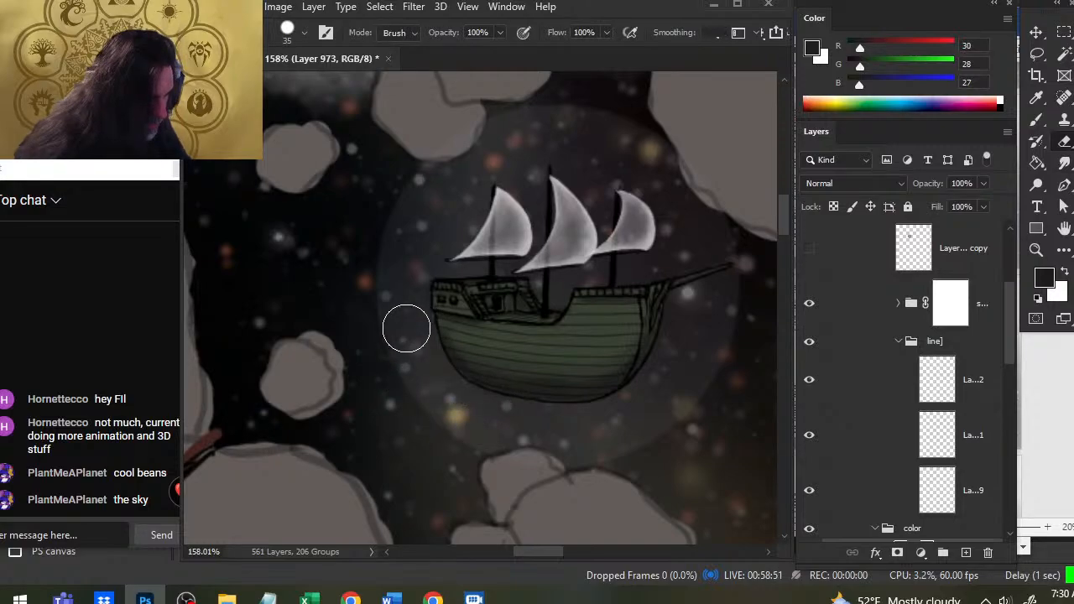
key("r")
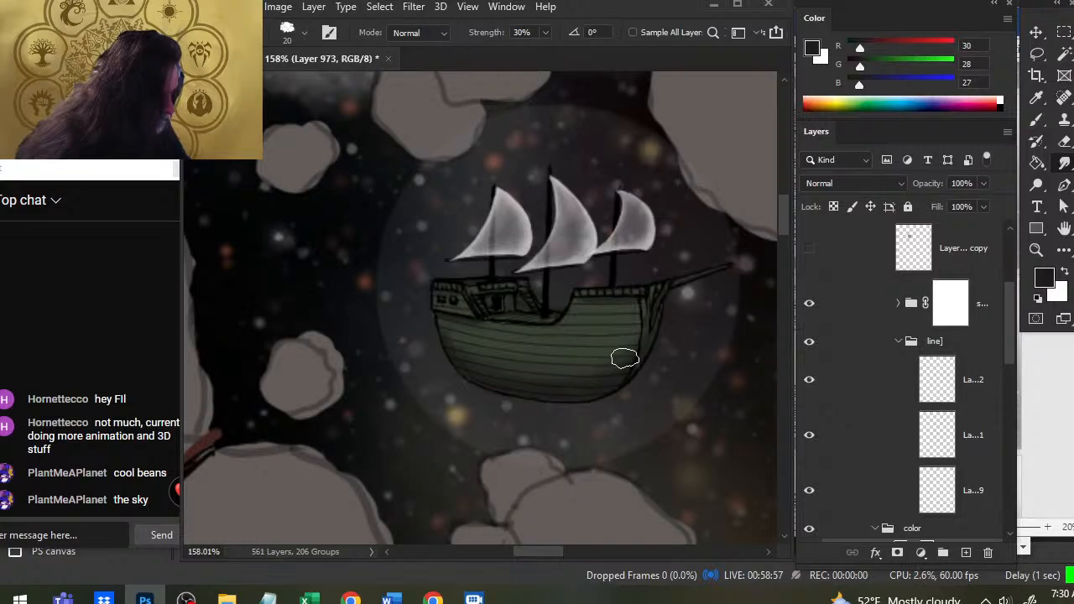
key("z")
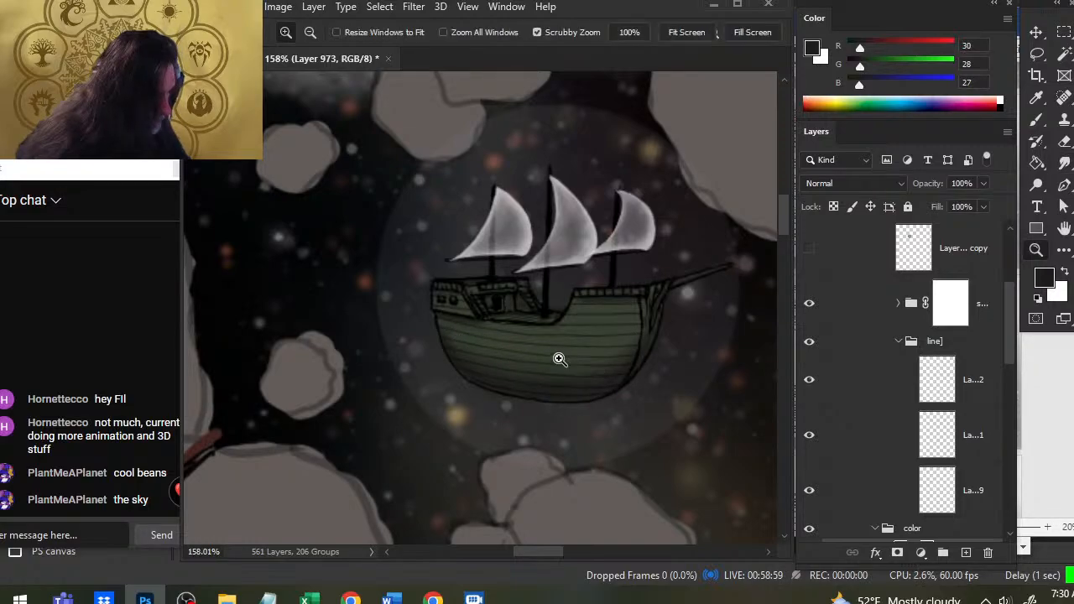
left_click_drag(556, 360, 499, 374)
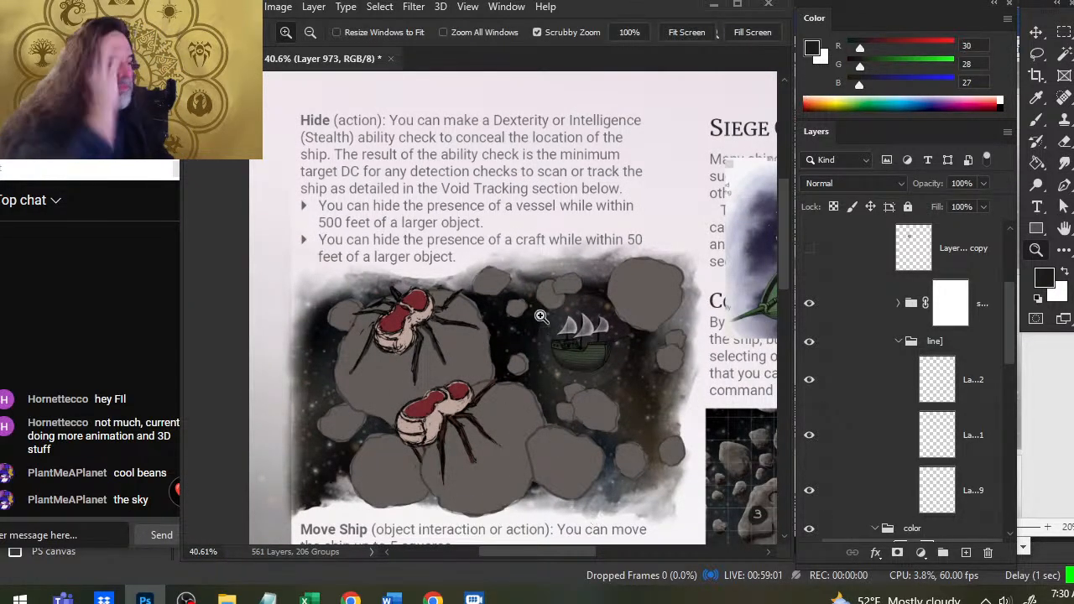
- Show the bubble overlay layer again and reduce Layer 973's opacity to 57%
left_click(810, 248)
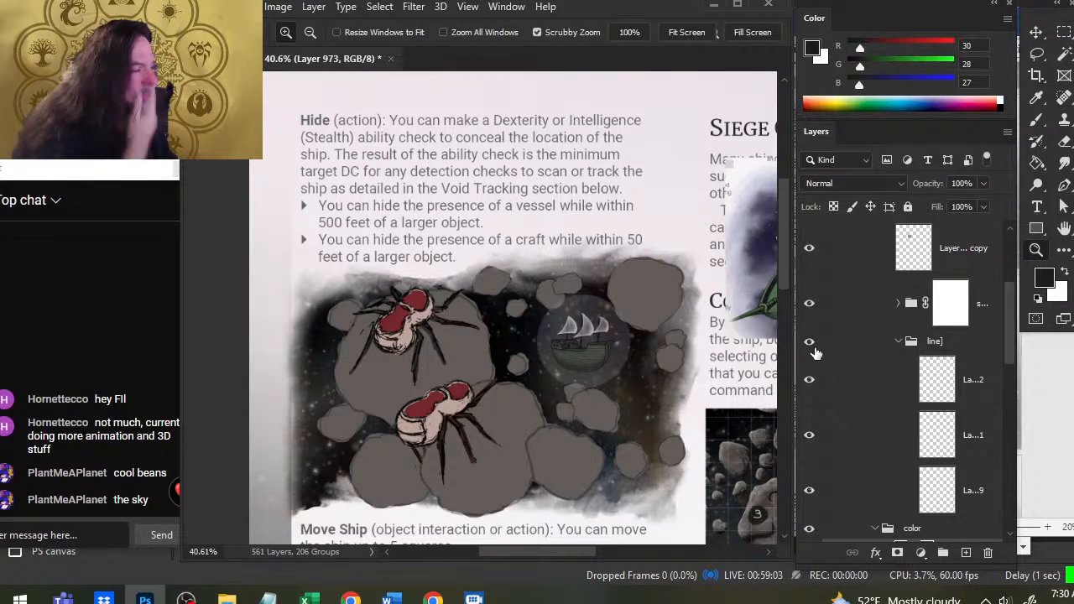
left_click(899, 342)
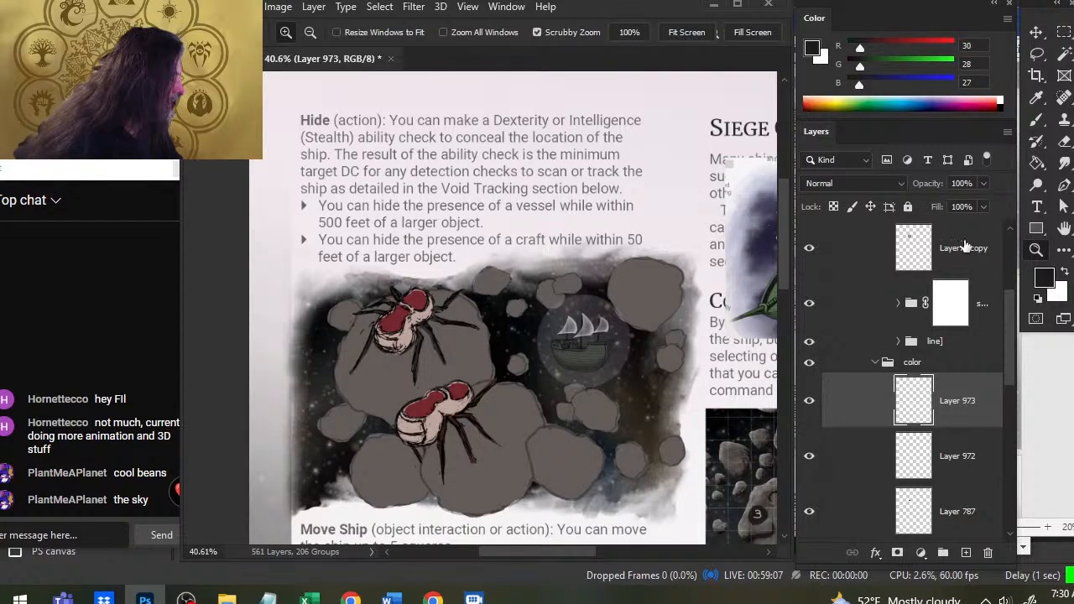
left_click(978, 207)
left_click_drag(977, 204, 951, 205)
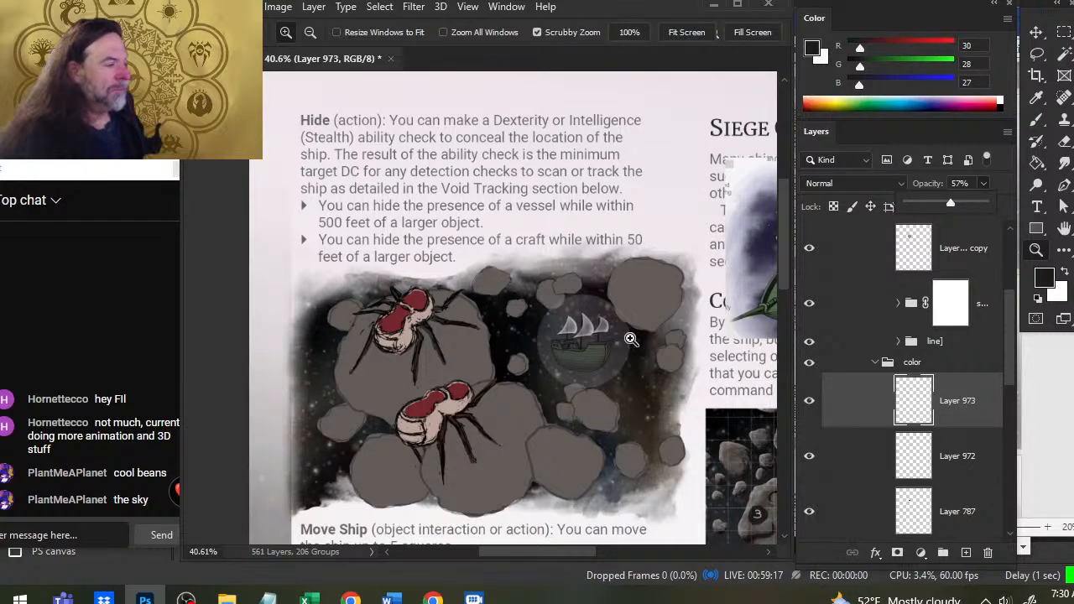
left_click_drag(586, 368, 552, 369)
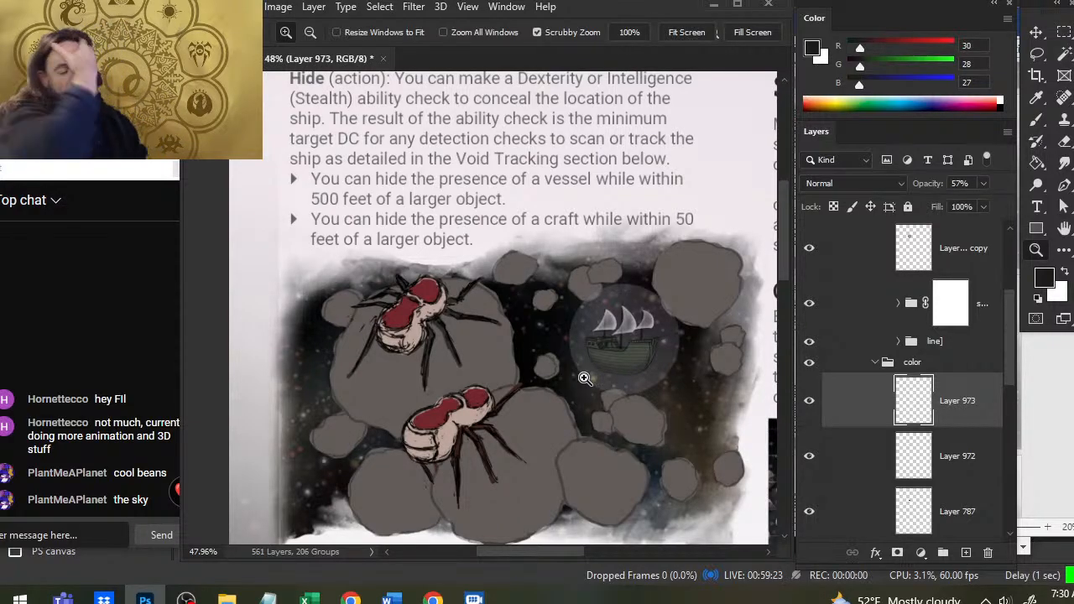
- Sample a near-white from the page as the brush color and load the bubble overlay layer's outline as a selection
left_click(876, 362)
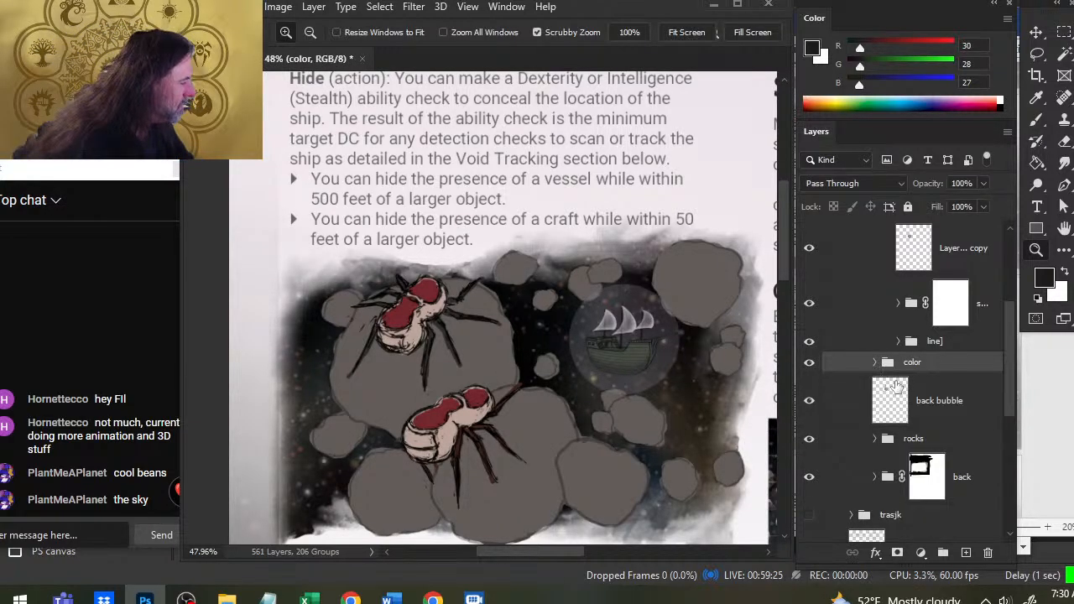
mouse_move(1010, 381)
left_mouse_down()
mouse_move(1010, 353)
mouse_move(1011, 375)
left_mouse_up()
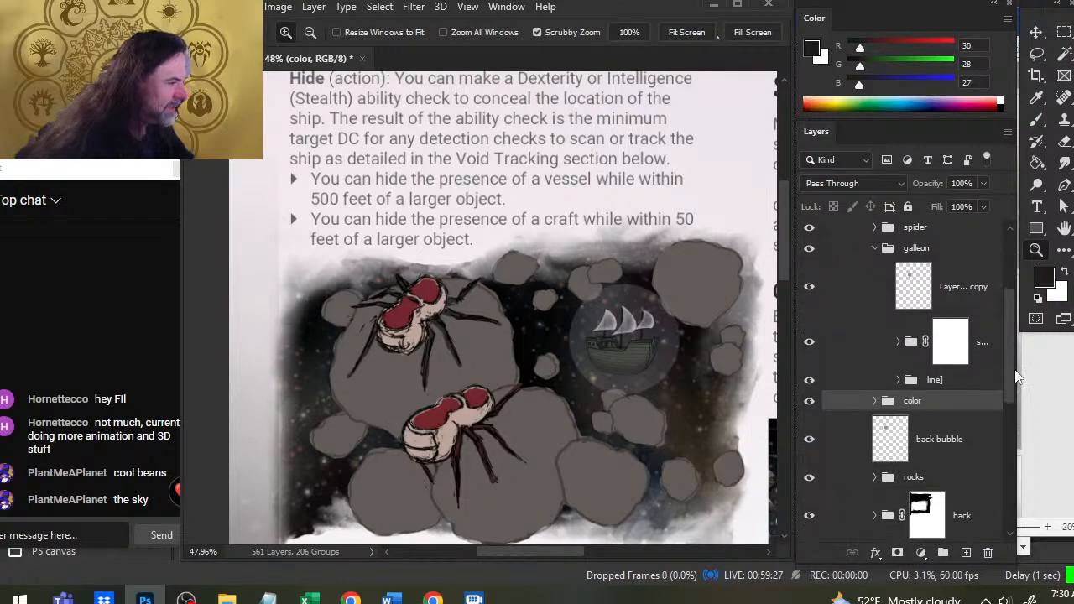
key("b")
left_click(731, 205, "alt")
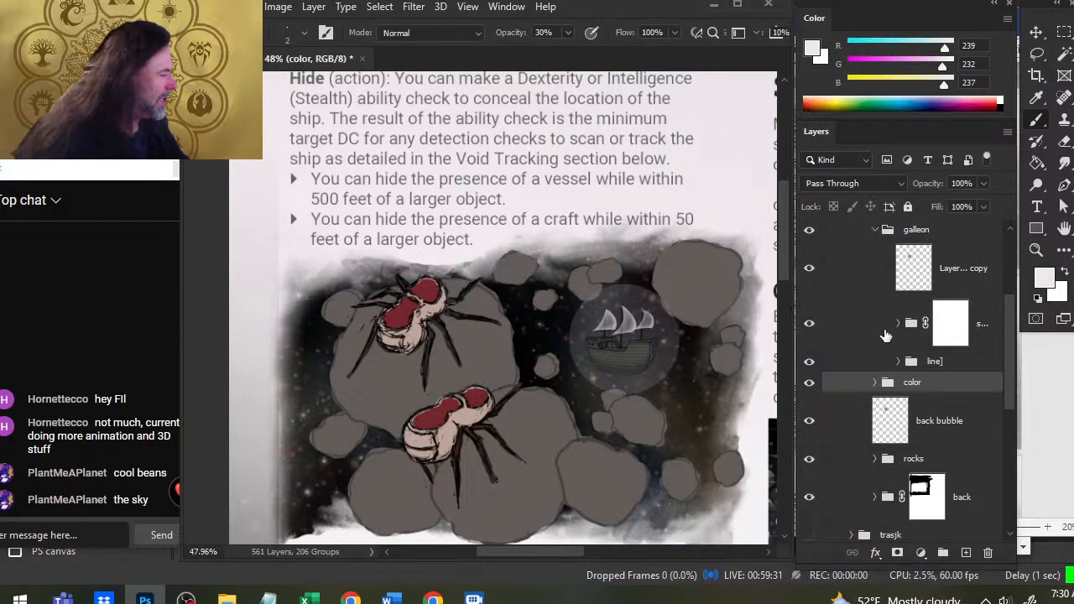
scroll(1010, 340, "up", 2)
left_click(942, 345)
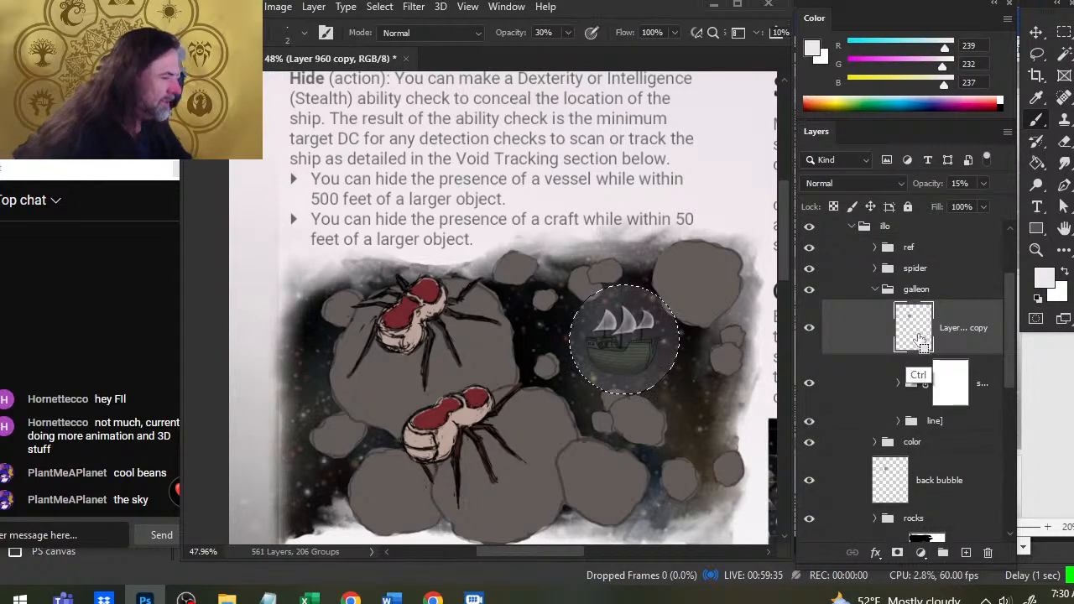
- Add a new layer above the bubble overlay with the bubble's outline selected, and hide the selection edges
left_click(915, 331, "ctrl")
left_click(966, 552)
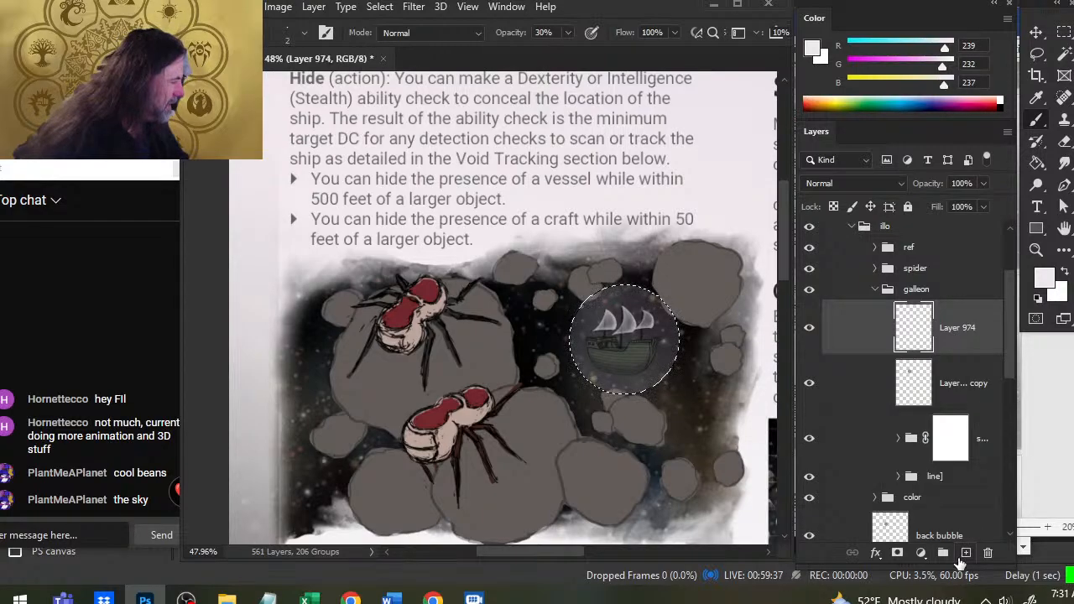
left_click(380, 6)
mouse_move(467, 9)
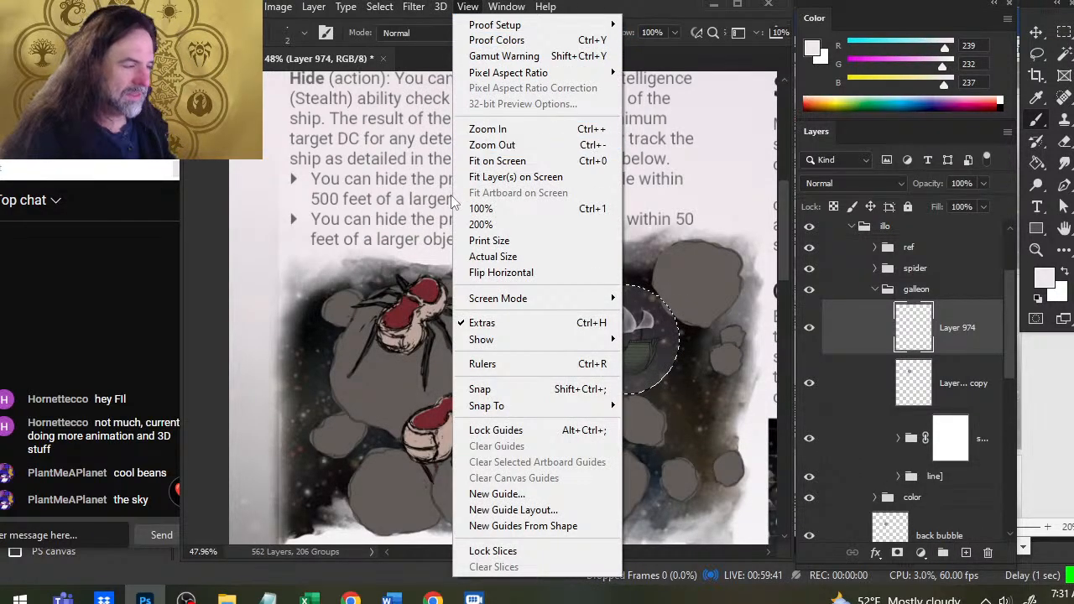
left_click(519, 329)
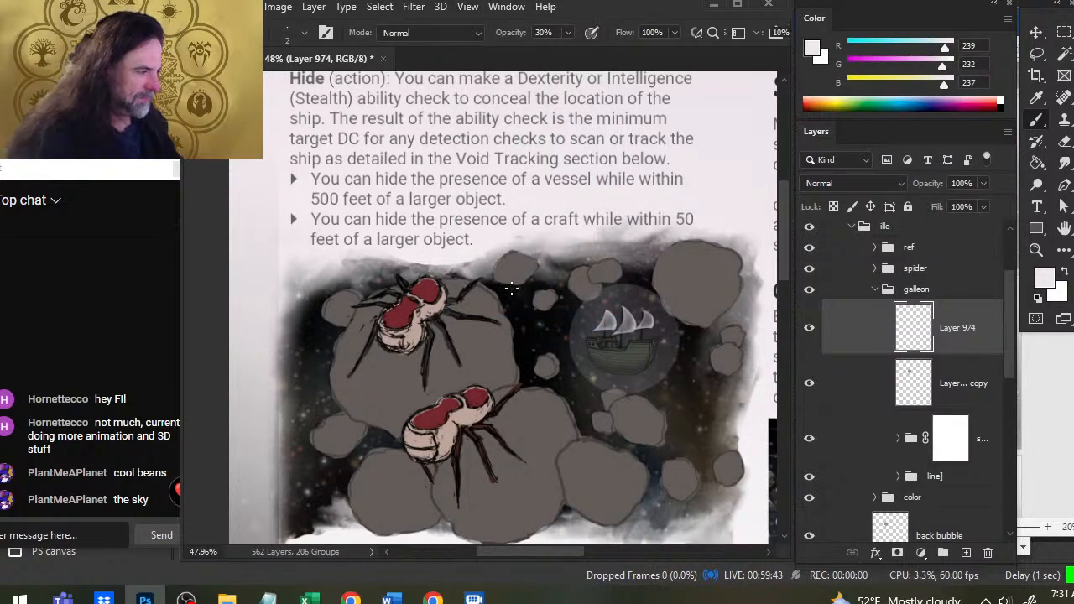
- Paint near-white rim highlights along the bubble's upper-right and lower-left edges with a size 7 brush, raising the brush opacity to 100%
left_click_drag(701, 352, 610, 329)
left_click_drag(533, 279, 542, 277)
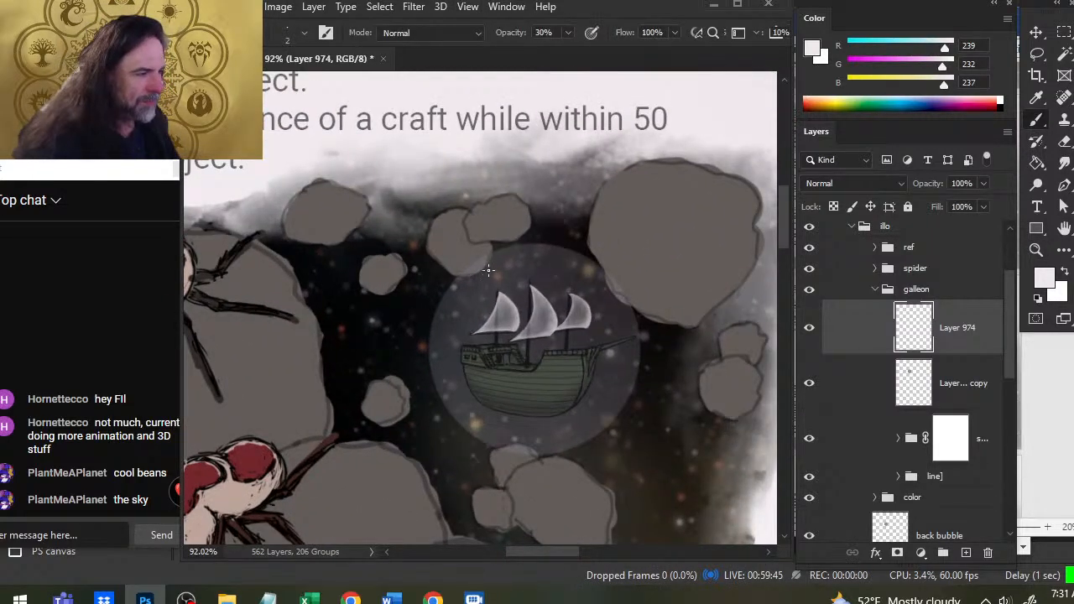
key("bracketright")
key("bracketright")
key("bracketright")
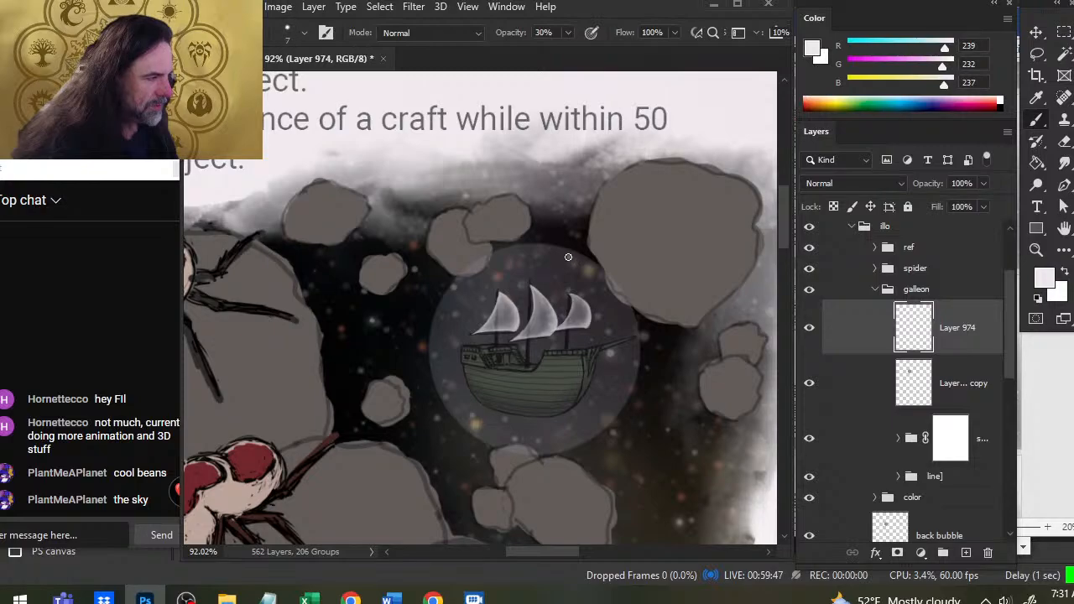
left_click_drag(569, 256, 626, 301)
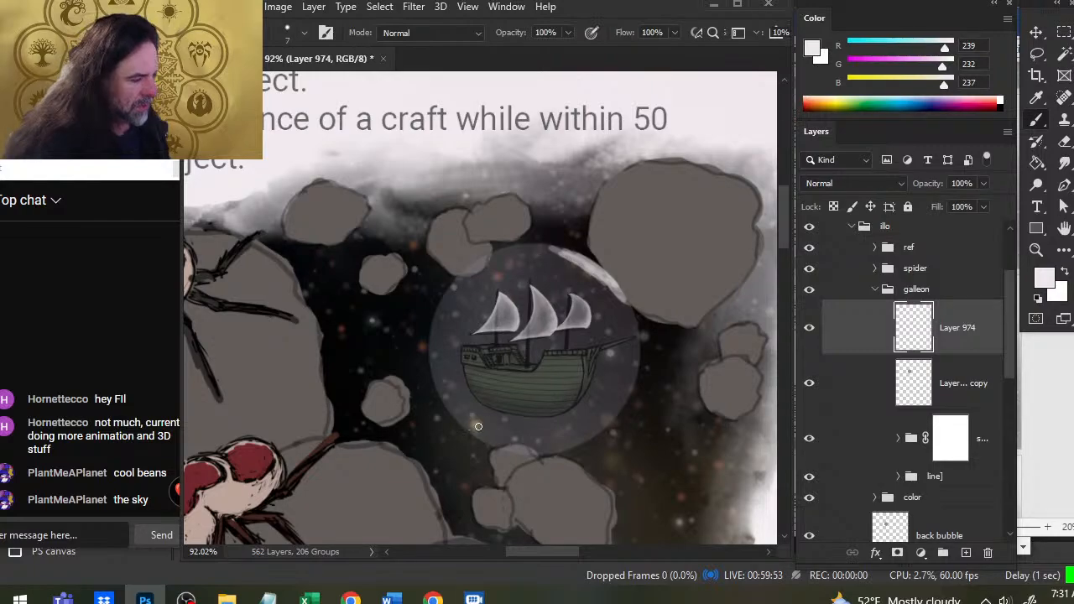
mouse_move(479, 426)
left_mouse_down()
mouse_move(440, 396)
mouse_move(519, 450)
mouse_move(572, 445)
left_mouse_up()
mouse_move(591, 267)
left_mouse_down()
mouse_move(522, 246)
mouse_move(604, 271)
mouse_move(628, 300)
left_mouse_up()
- Smudge the bubble's upper rim highlight at 30% strength, softening its inner edge and tapering it toward the upper left
key("r")
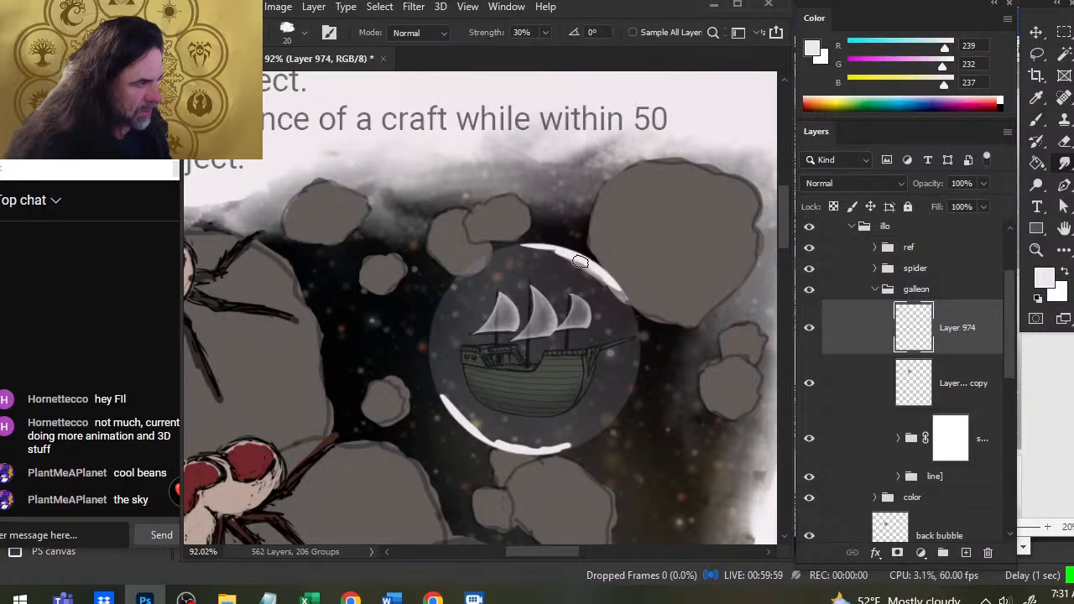
mouse_move(581, 262)
left_mouse_down()
mouse_move(537, 257)
mouse_move(580, 255)
mouse_move(566, 251)
mouse_move(502, 253)
mouse_move(559, 249)
mouse_move(577, 260)
mouse_move(488, 257)
left_mouse_up()
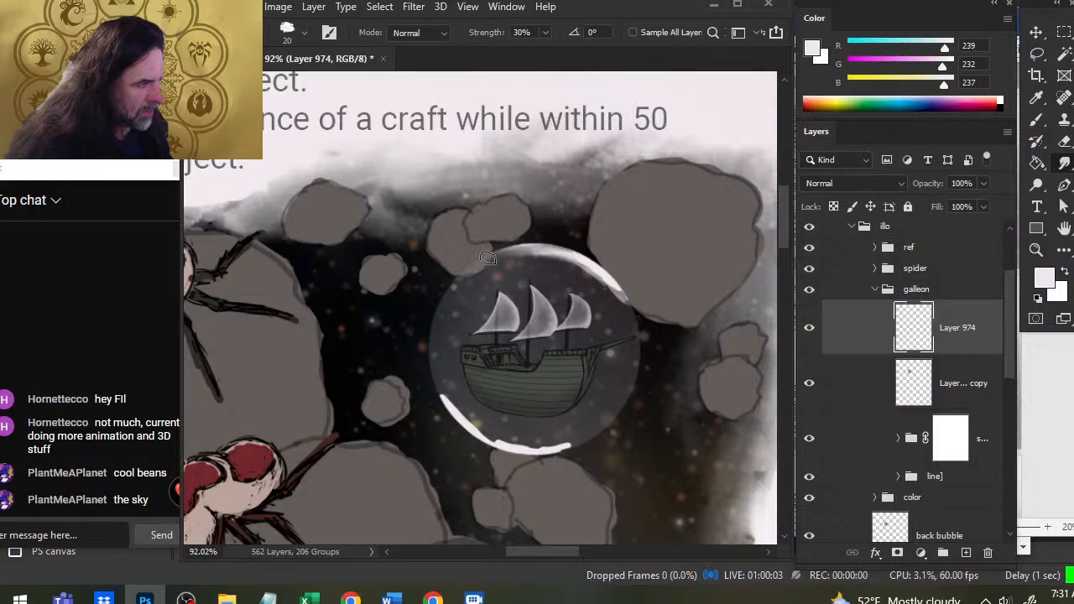
mouse_move(557, 256)
left_mouse_down()
mouse_move(454, 267)
mouse_move(468, 271)
left_mouse_up()
left_click_drag(555, 257, 496, 259)
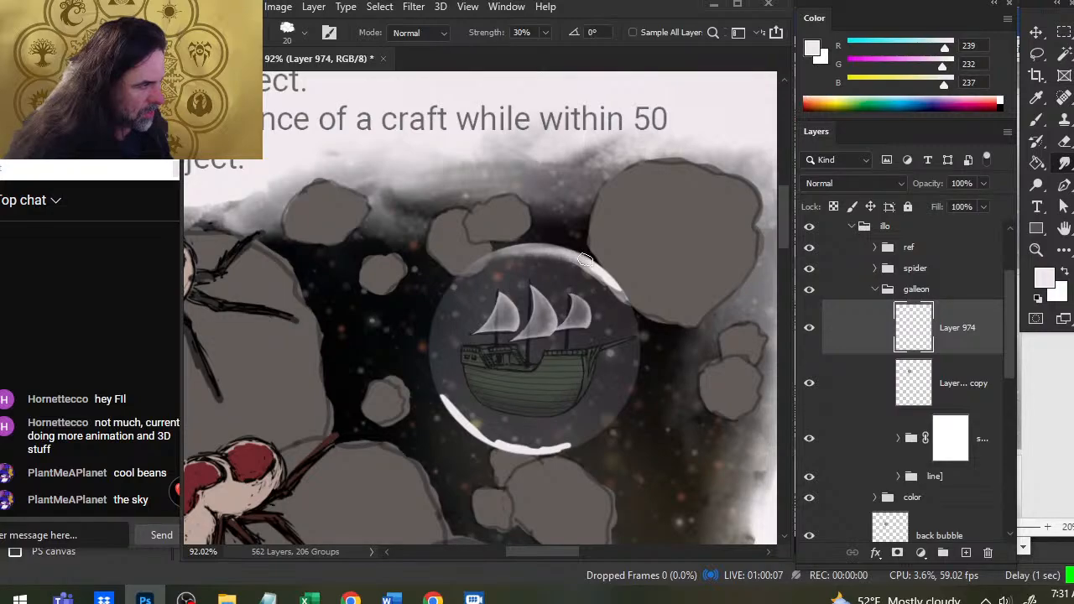
left_click_drag(564, 257, 506, 263)
mouse_move(596, 267)
left_mouse_down()
mouse_move(507, 264)
mouse_move(571, 267)
mouse_move(529, 252)
left_mouse_up()
mouse_move(600, 274)
left_mouse_down()
mouse_move(546, 252)
mouse_move(576, 264)
left_mouse_up()
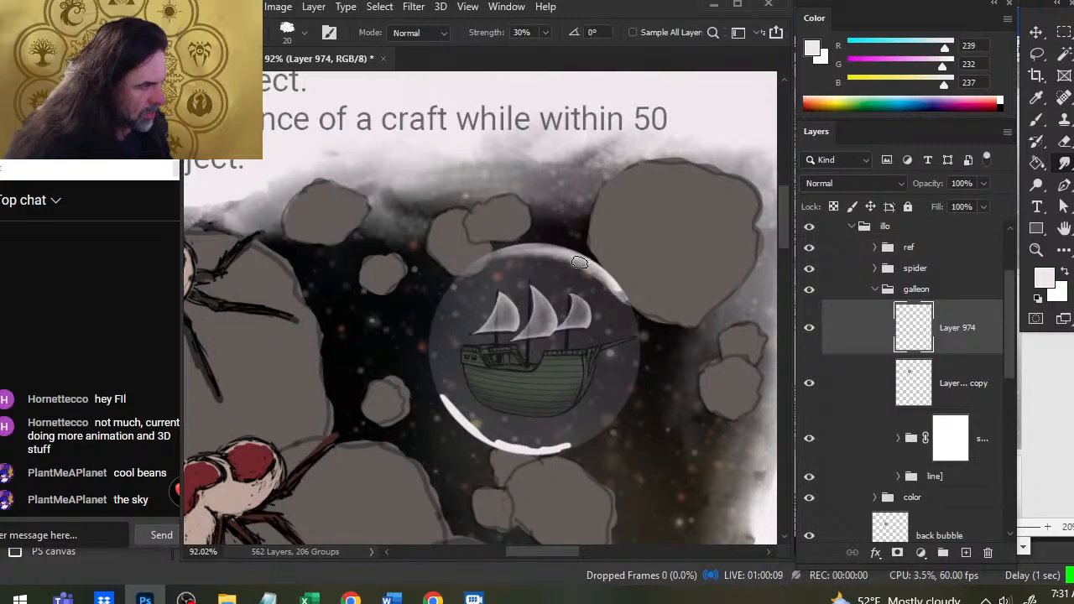
mouse_move(621, 299)
left_mouse_down()
mouse_move(596, 270)
mouse_move(607, 282)
mouse_move(567, 254)
left_mouse_up()
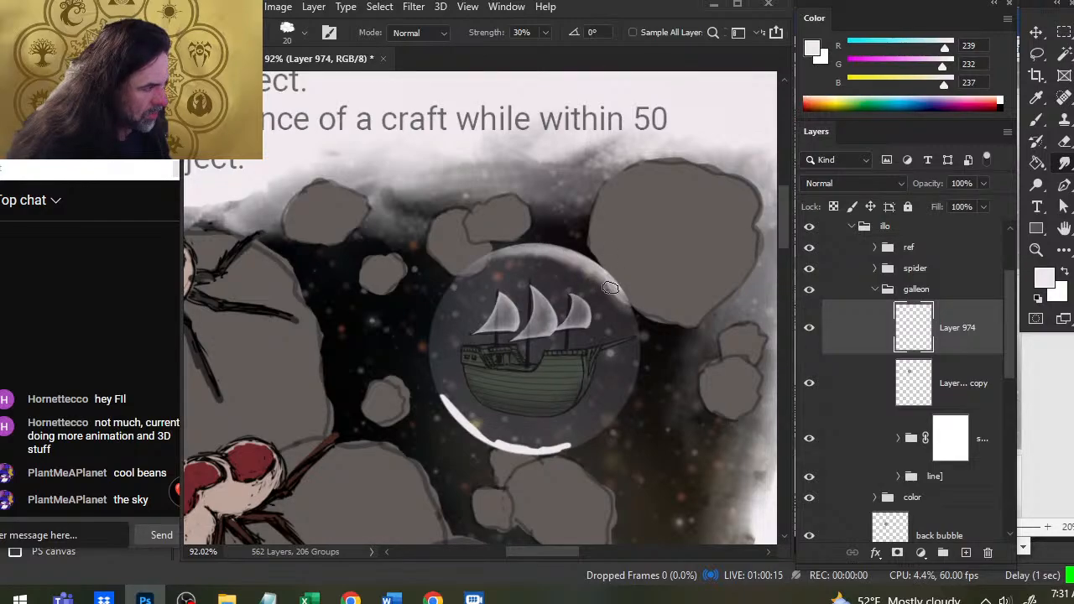
left_click_drag(610, 288, 581, 269)
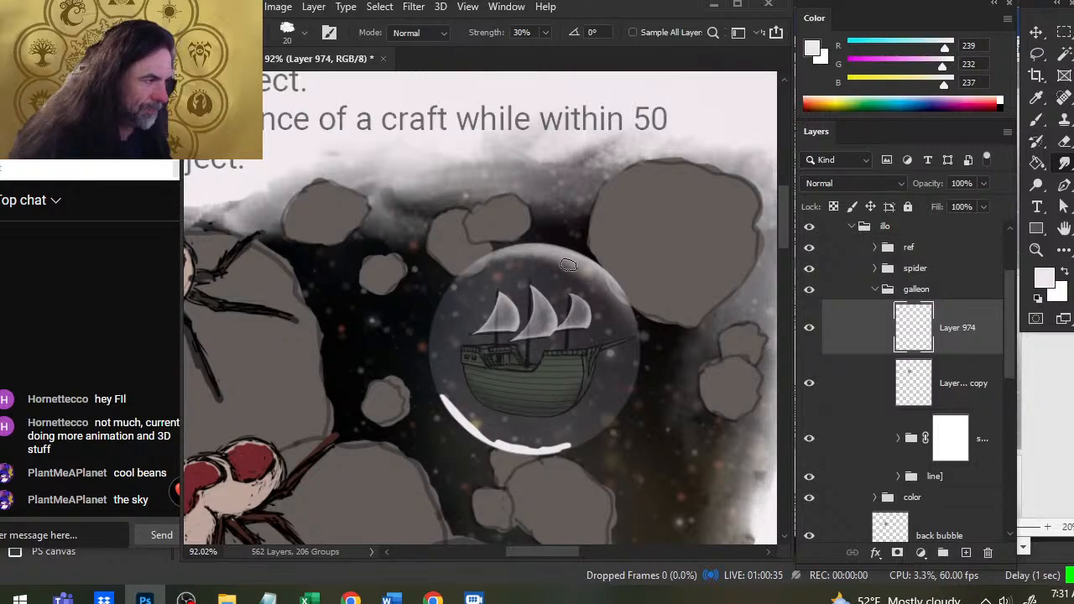
- Smudge the lower-left rim highlight at 30% strength, softening it inward and fading it up the bubble's left edge
key("z")
left_click_drag(644, 363, 533, 331)
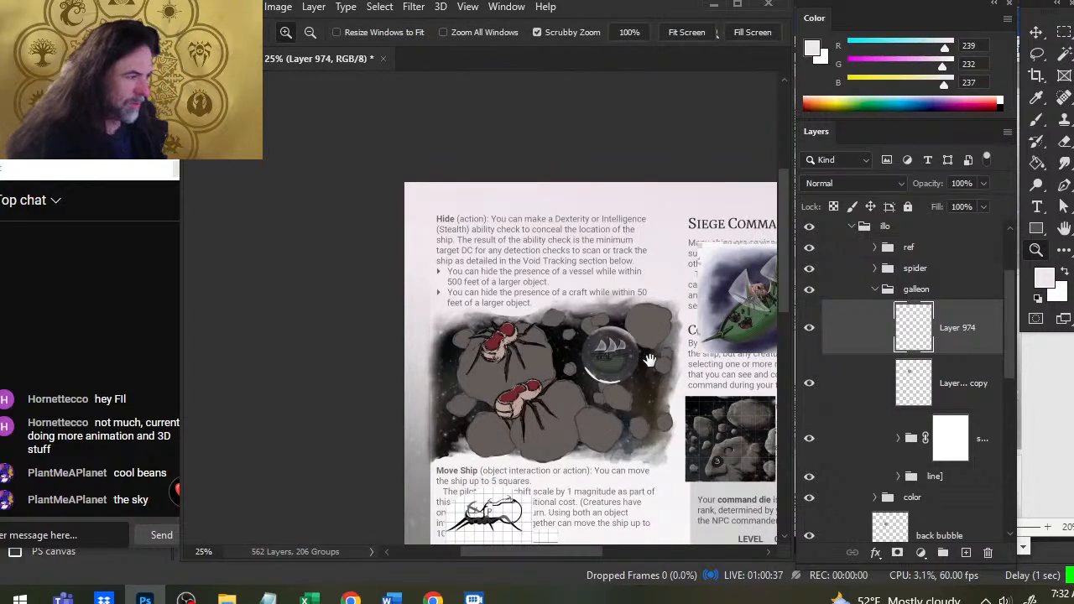
left_click_drag(650, 360, 561, 312)
left_click_drag(489, 287, 618, 290)
left_click_drag(539, 380, 380, 274)
key("r")
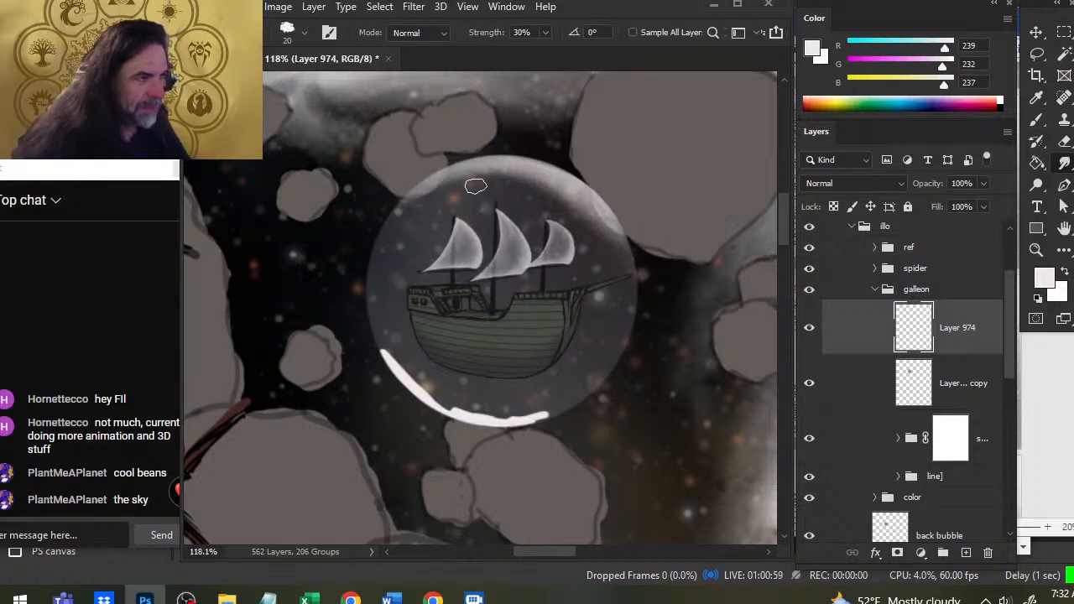
mouse_move(421, 380)
left_mouse_down()
mouse_move(394, 370)
mouse_move(384, 347)
left_mouse_up()
left_click_drag(453, 409, 396, 348)
mouse_move(424, 393)
left_mouse_down()
mouse_move(381, 336)
mouse_move(418, 377)
mouse_move(386, 347)
left_mouse_up()
left_click_drag(466, 414, 389, 345)
mouse_move(461, 405)
left_mouse_down()
mouse_move(389, 335)
mouse_move(395, 327)
left_mouse_up()
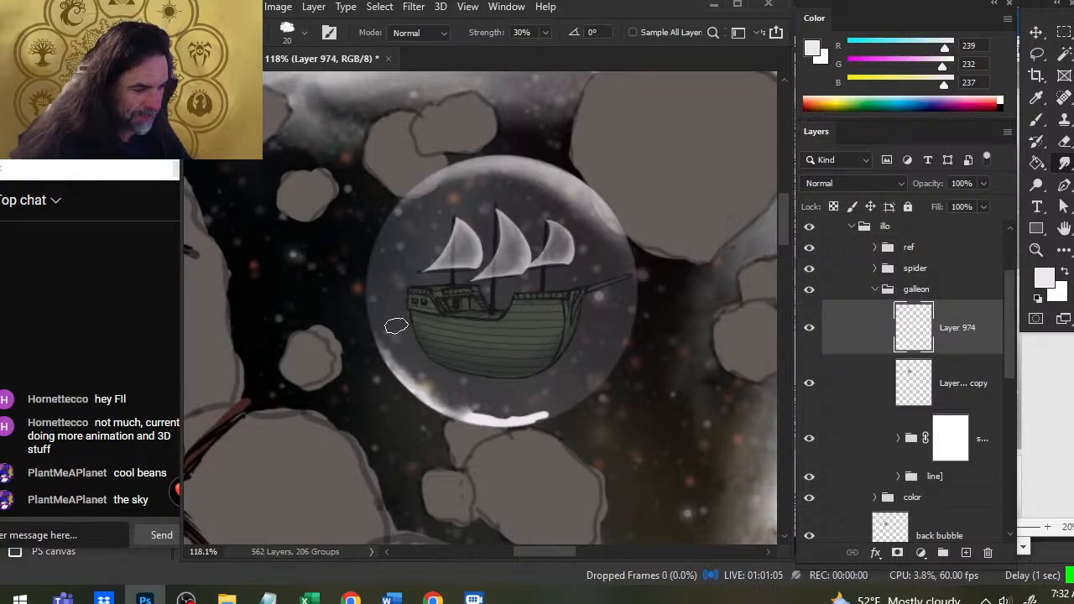
mouse_move(428, 391)
left_mouse_down()
mouse_move(387, 338)
mouse_move(406, 362)
left_mouse_up()
mouse_move(482, 414)
left_mouse_down()
mouse_move(448, 399)
mouse_move(458, 406)
left_mouse_up()
- Smudge the end of the bottom highlight along the bubble's lower-right edge so it tapers off around the rim
mouse_move(527, 420)
left_mouse_down()
mouse_move(460, 409)
mouse_move(571, 403)
left_mouse_up()
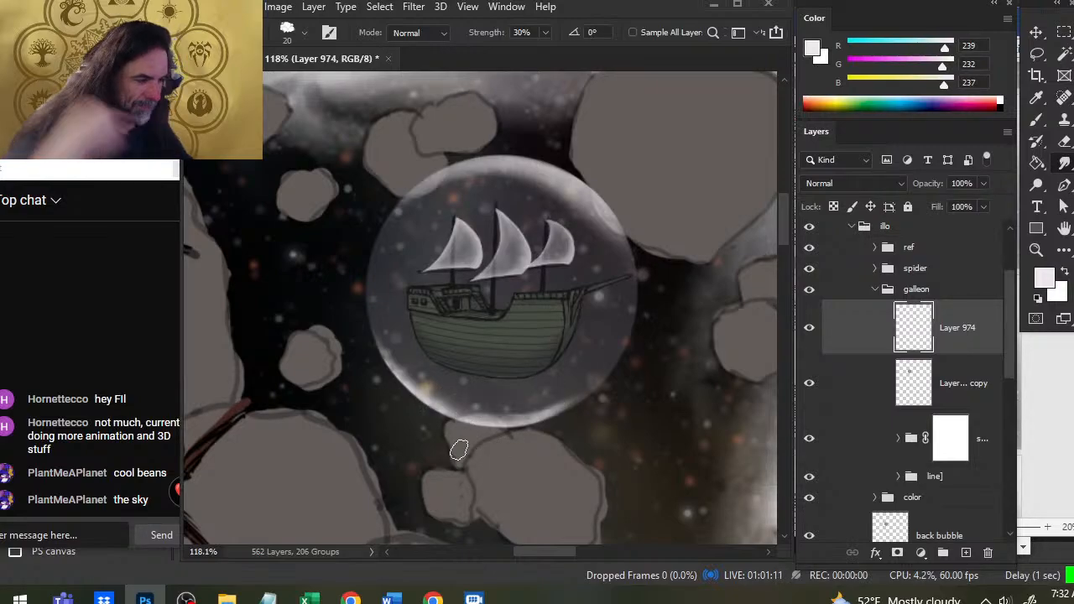
mouse_move(502, 415)
left_mouse_down()
mouse_move(570, 404)
mouse_move(595, 385)
left_mouse_up()
left_click_drag(534, 408, 601, 373)
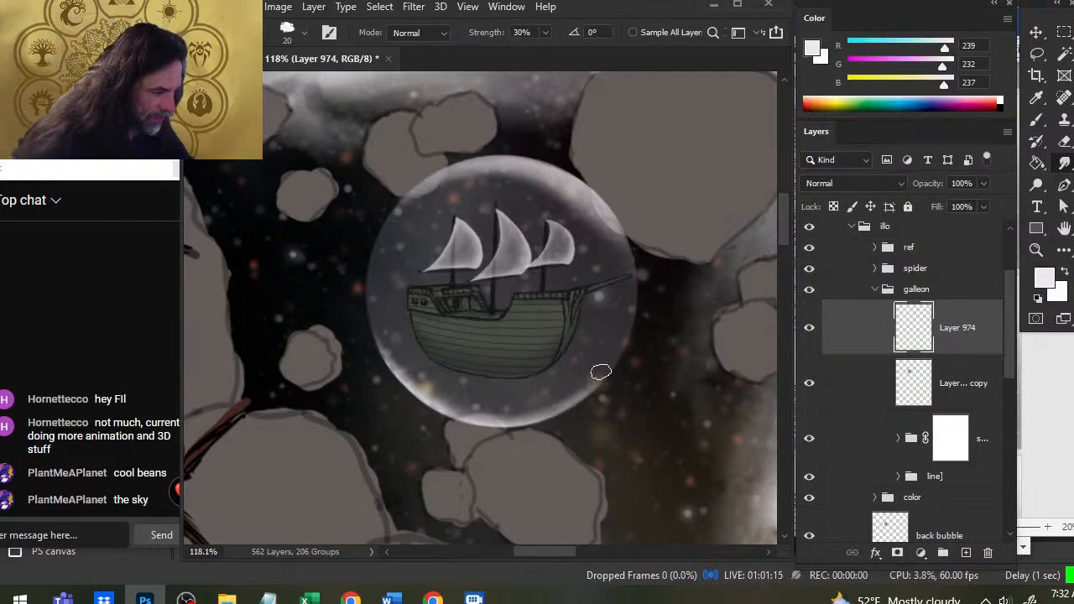
left_click_drag(562, 412, 610, 364)
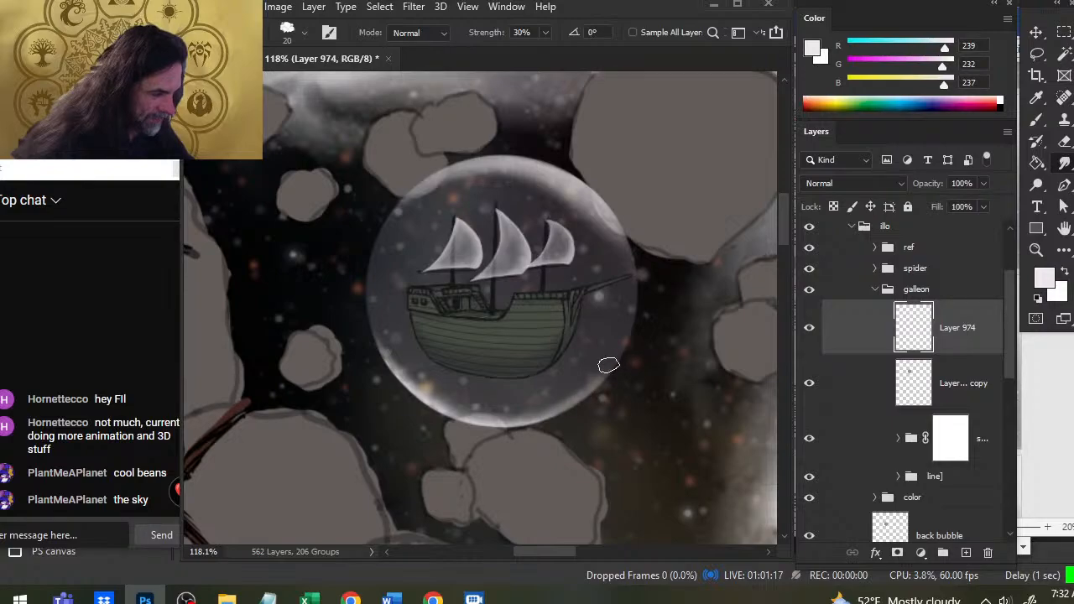
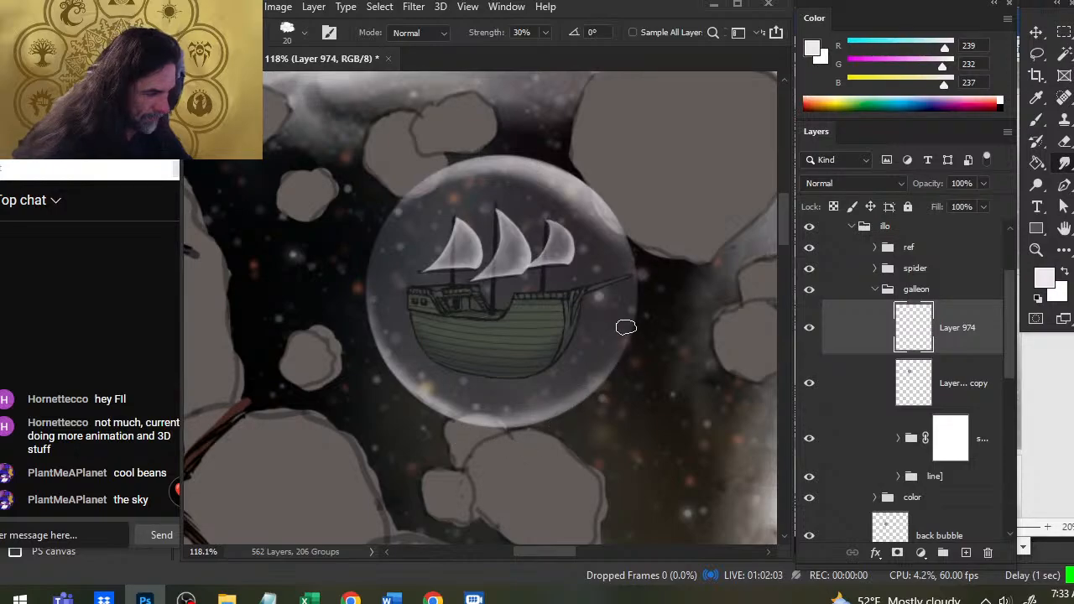
- Examine the highlighted bubble up close and against the whole asteroid-field illustration with its spiders
key("z")
left_click_drag(582, 377, 475, 422)
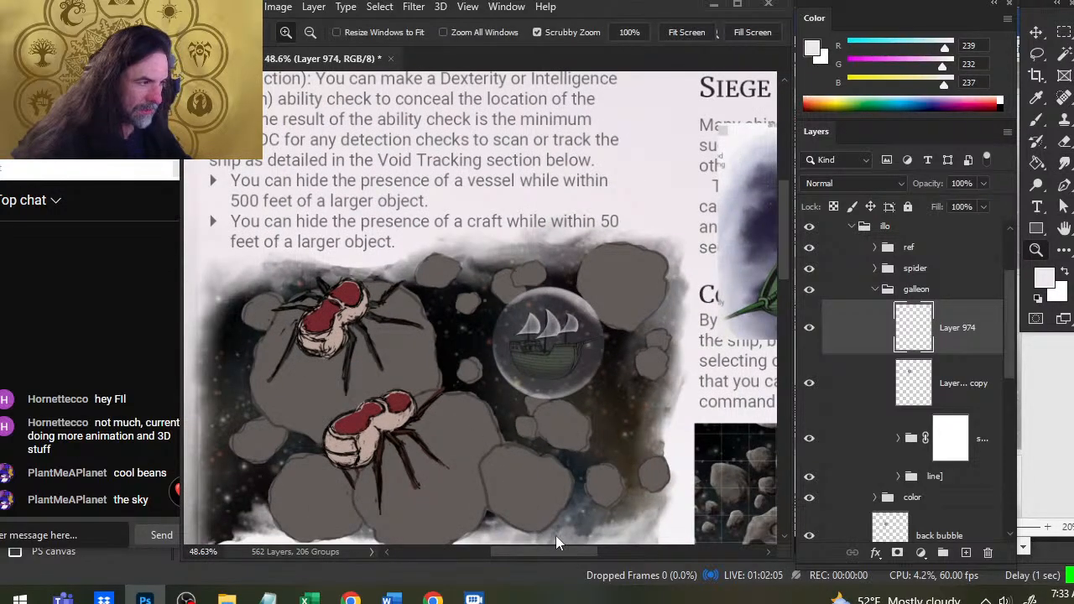
left_click_drag(504, 373, 546, 392)
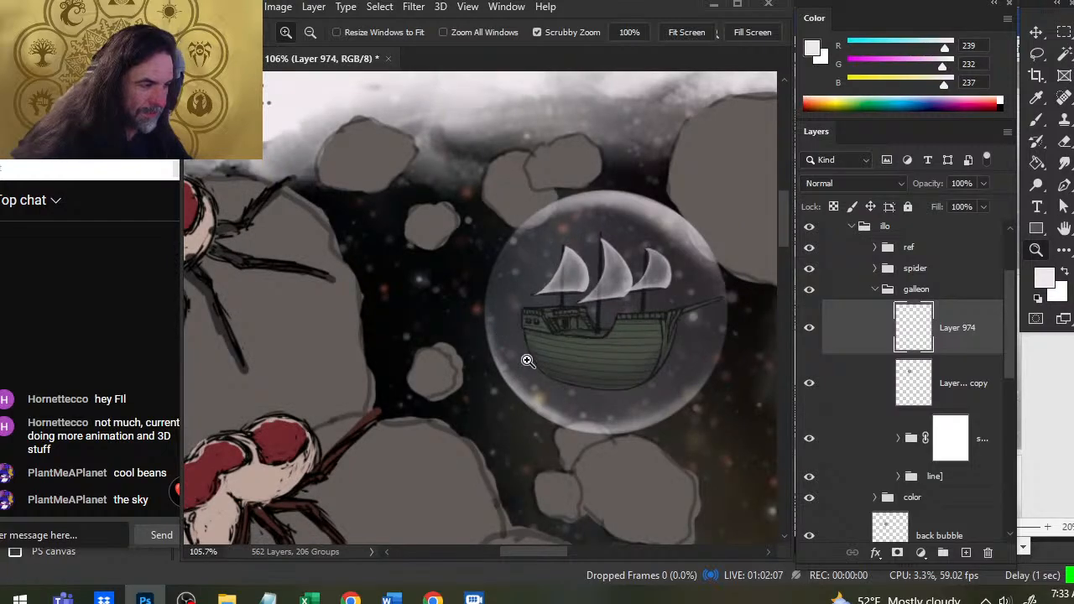
key("r")
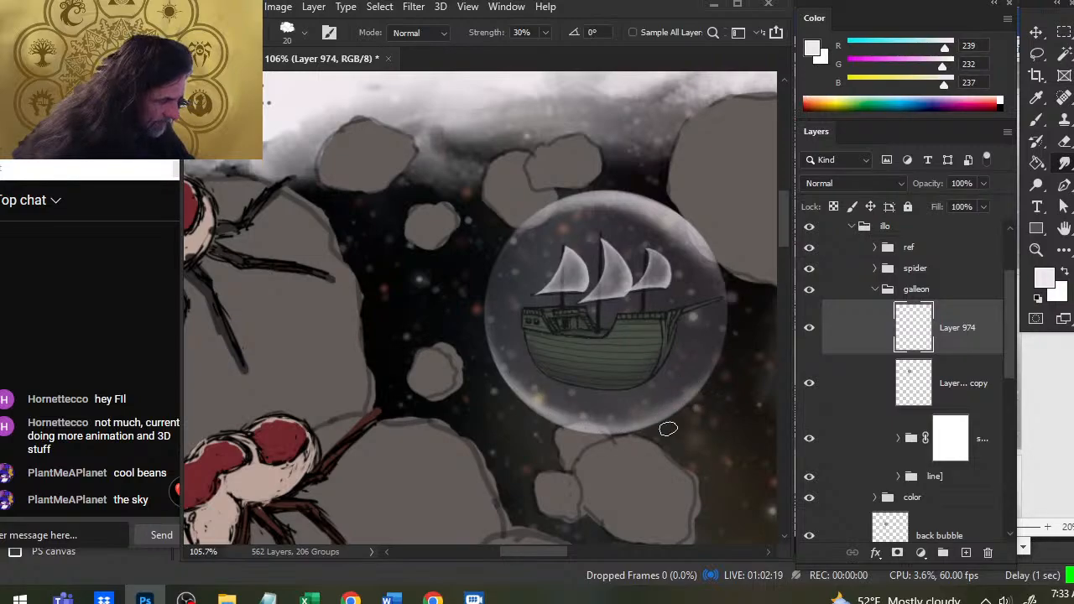
left_click_drag(321, 392, 554, 365)
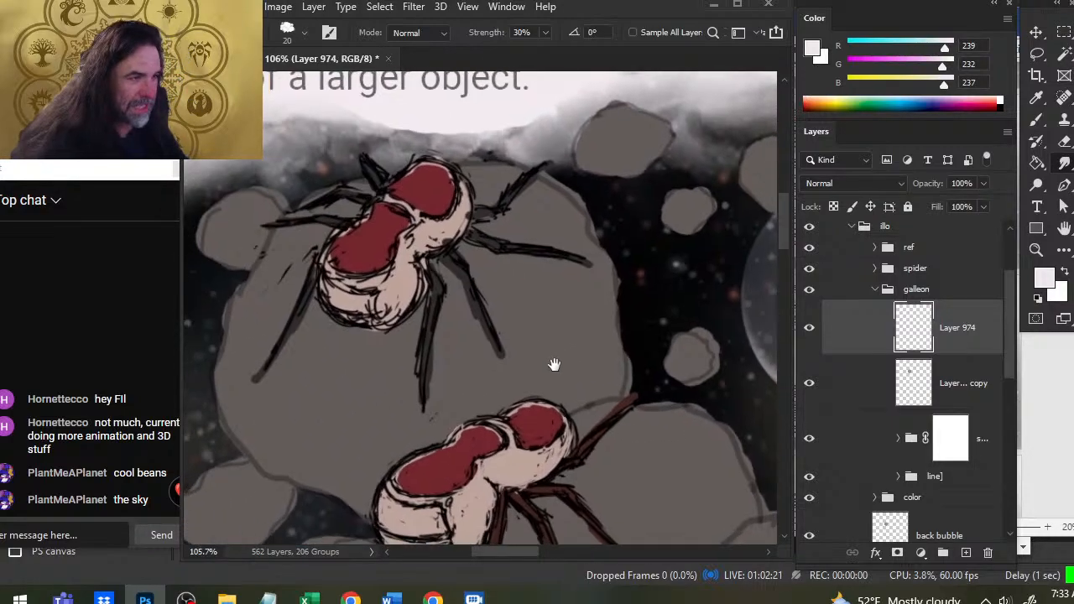
key("z")
left_click_drag(492, 289, 410, 292)
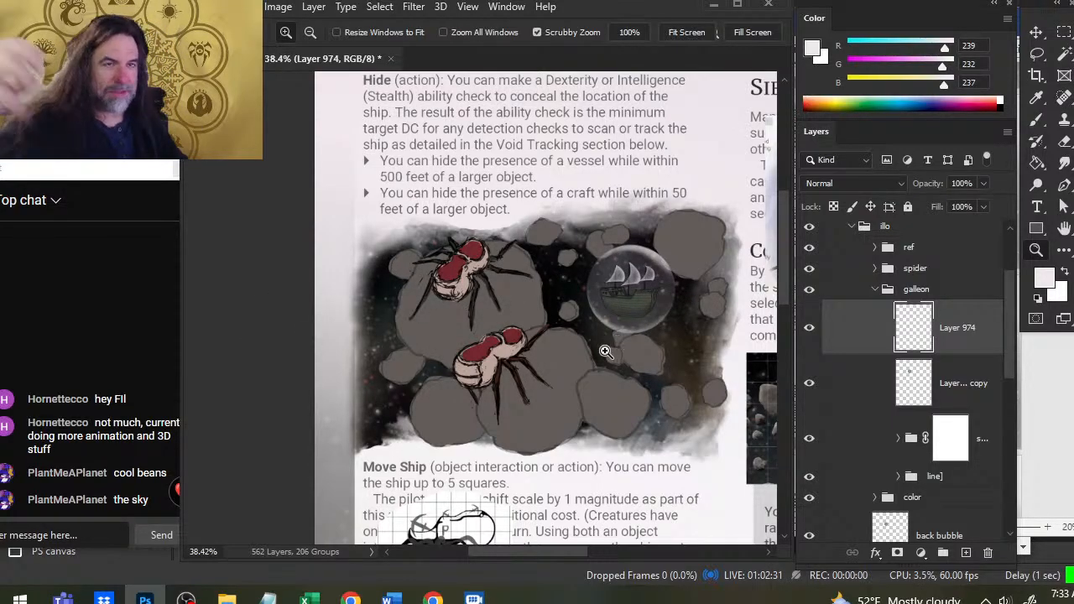
left_click_drag(628, 271, 684, 280)
key("r")
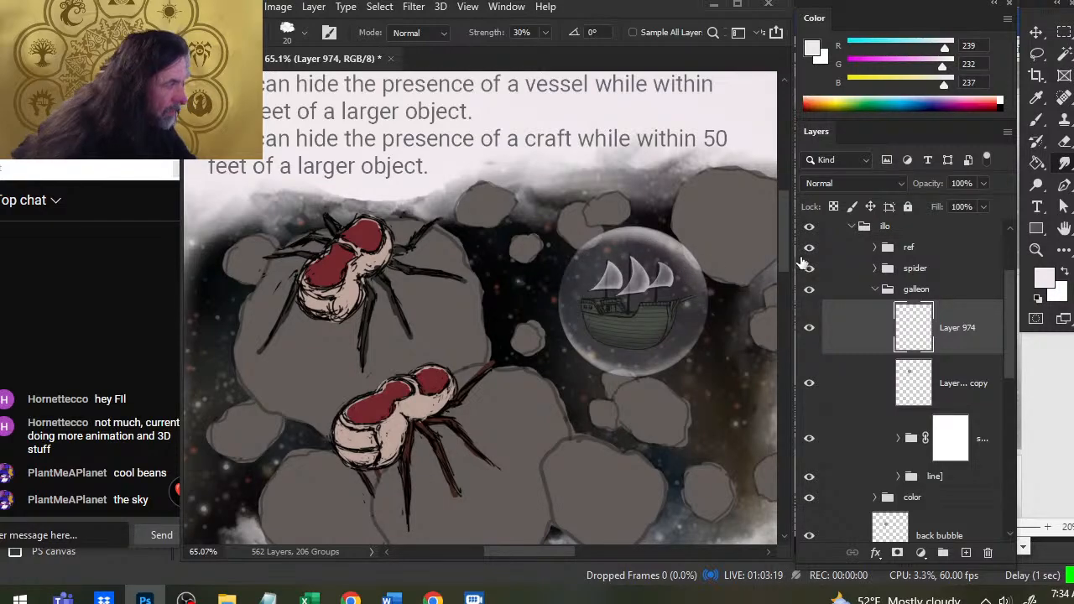
- Reduce the opacity of the bubble's highlight layer, Layer 974, to 75%
left_click(984, 183)
left_click_drag(989, 207, 966, 204)
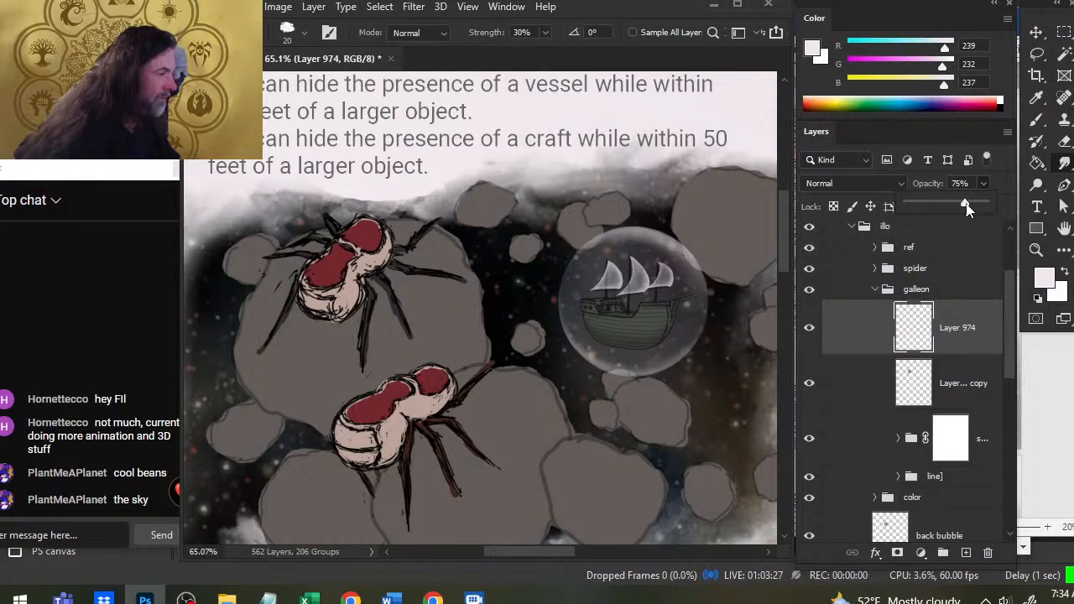
key("z")
left_click_drag(645, 304, 586, 292)
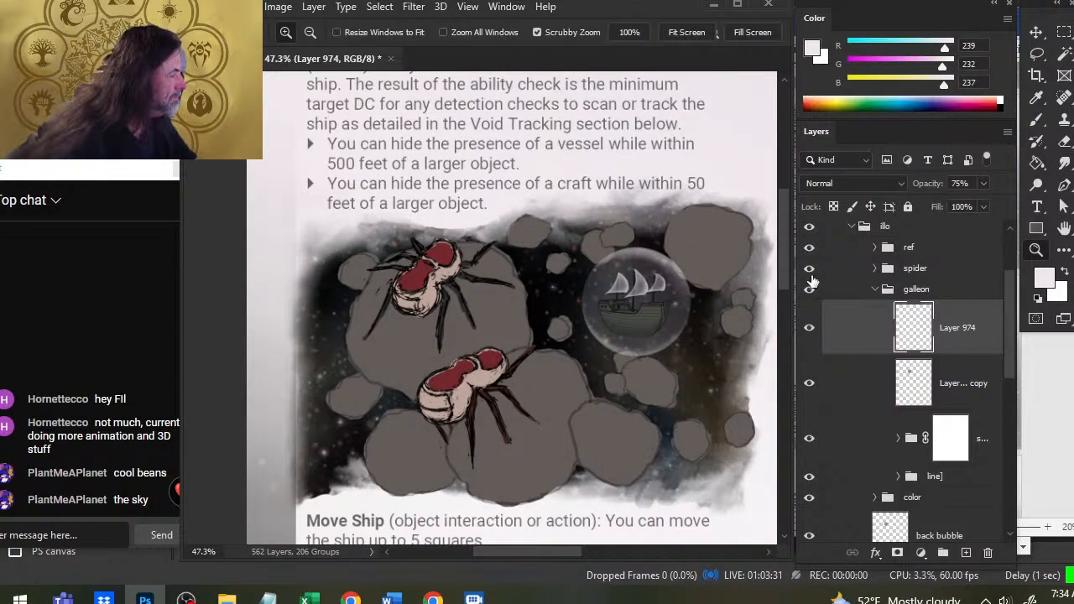
- Move the color group into the galleon group, directly beneath the line group
left_click(882, 289)
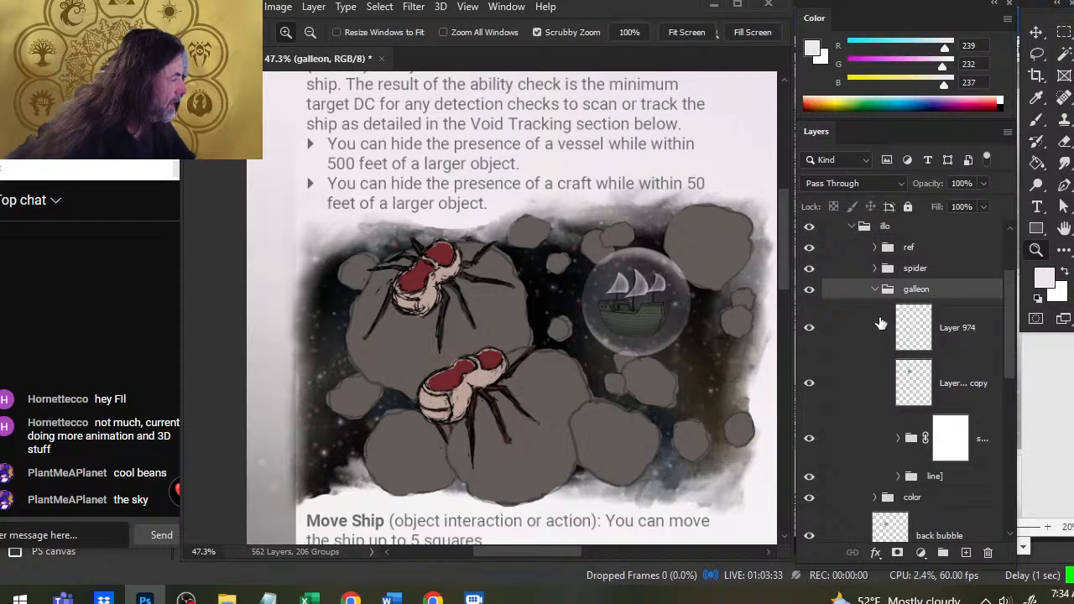
left_click(875, 289)
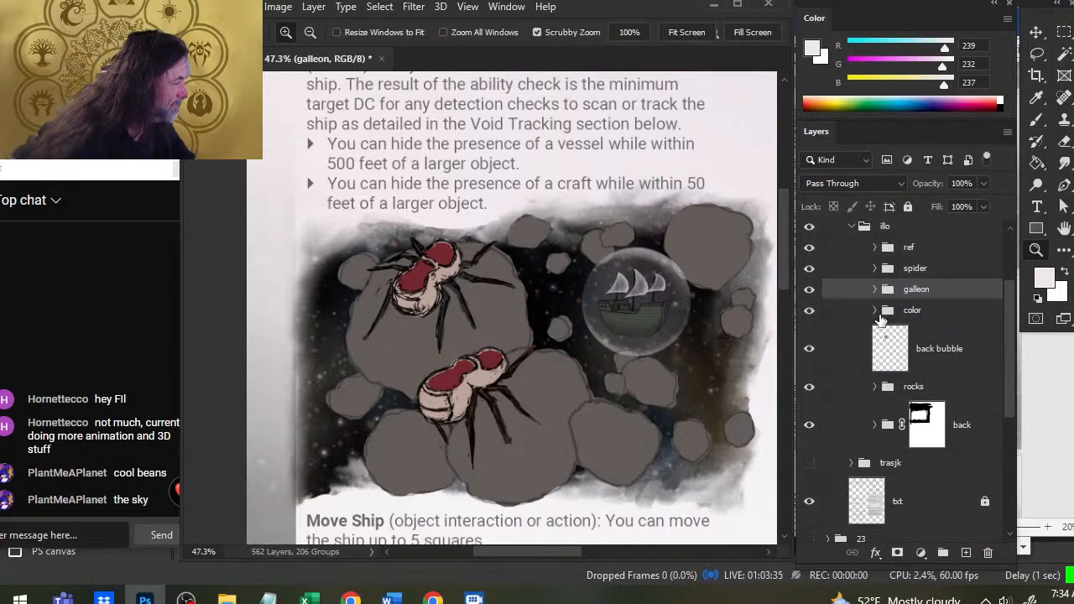
left_click(810, 313)
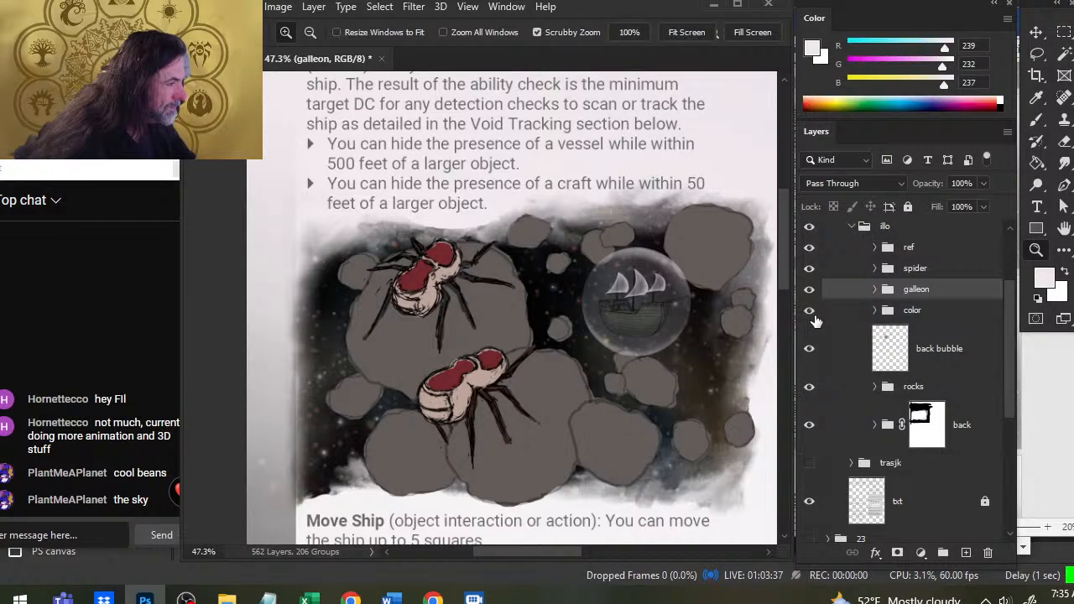
left_click(876, 289)
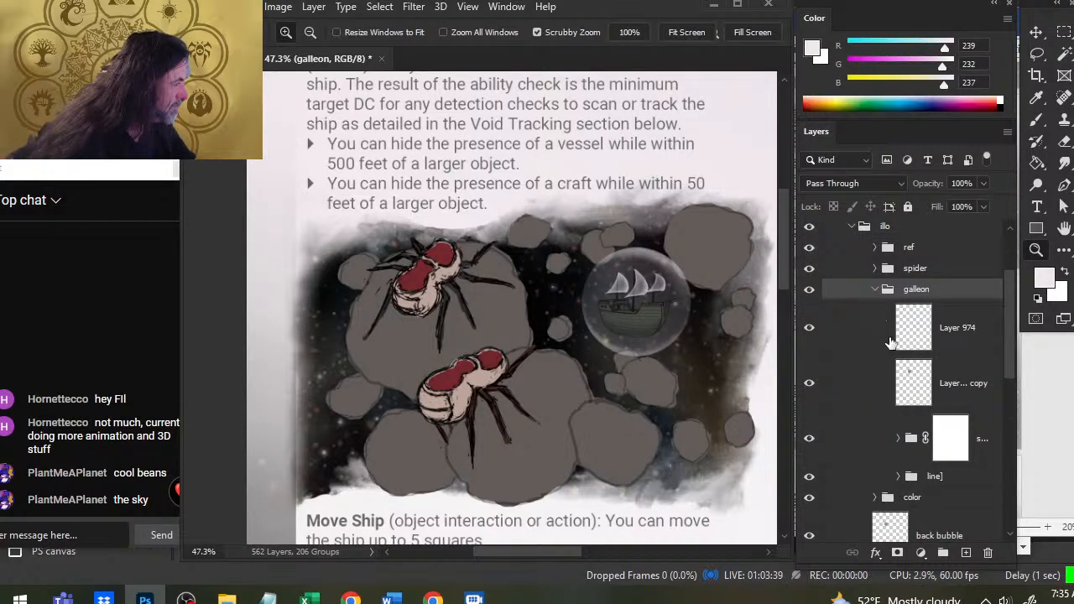
left_click_drag(1010, 359, 1009, 392)
mouse_move(944, 406)
left_mouse_down()
mouse_move(940, 385)
mouse_move(947, 394)
left_mouse_up()
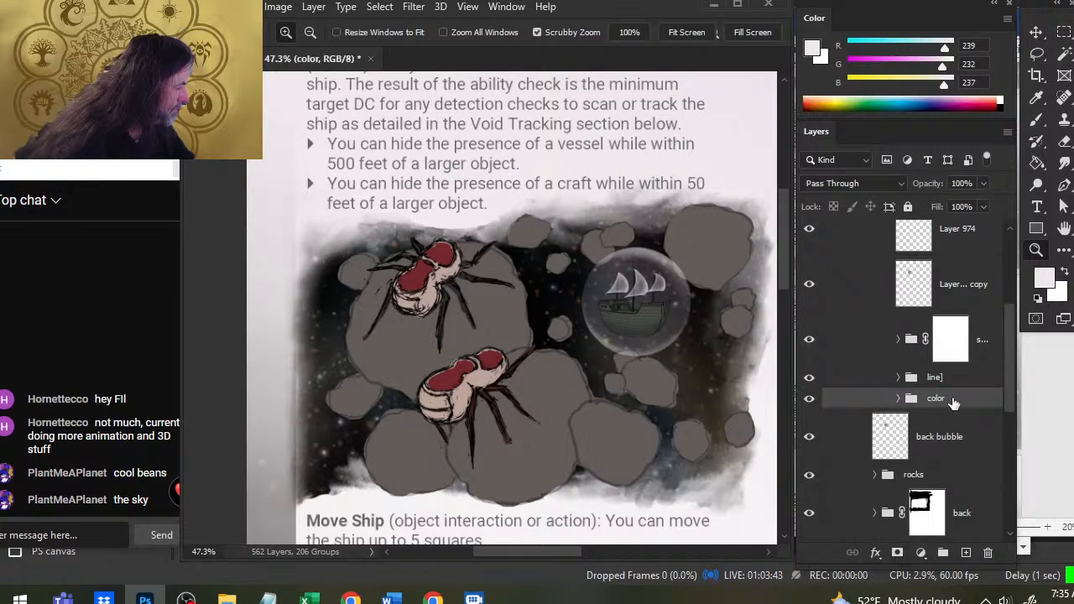
- Move the back bubble layer into the galleon group below the color group, and collapse the galleon group
left_click_drag(960, 442, 955, 411)
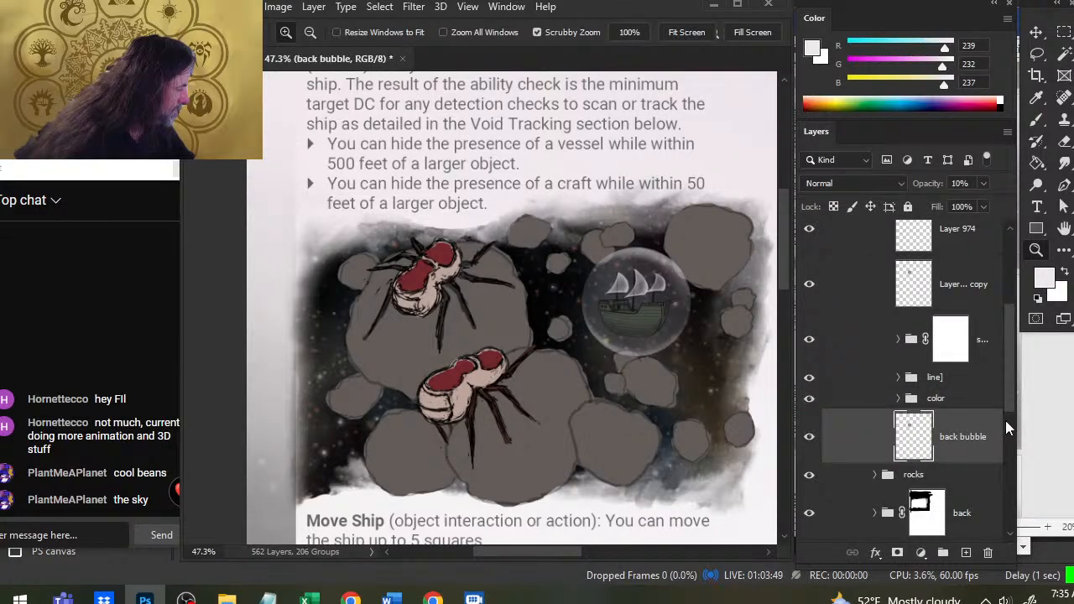
scroll(1010, 379, "up", 2)
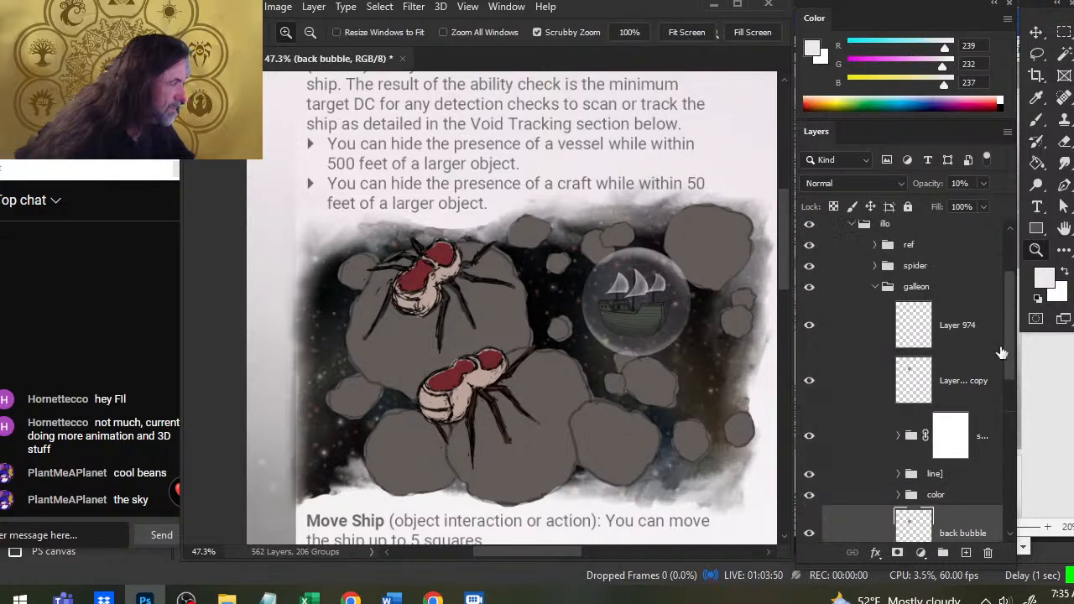
left_click(876, 290)
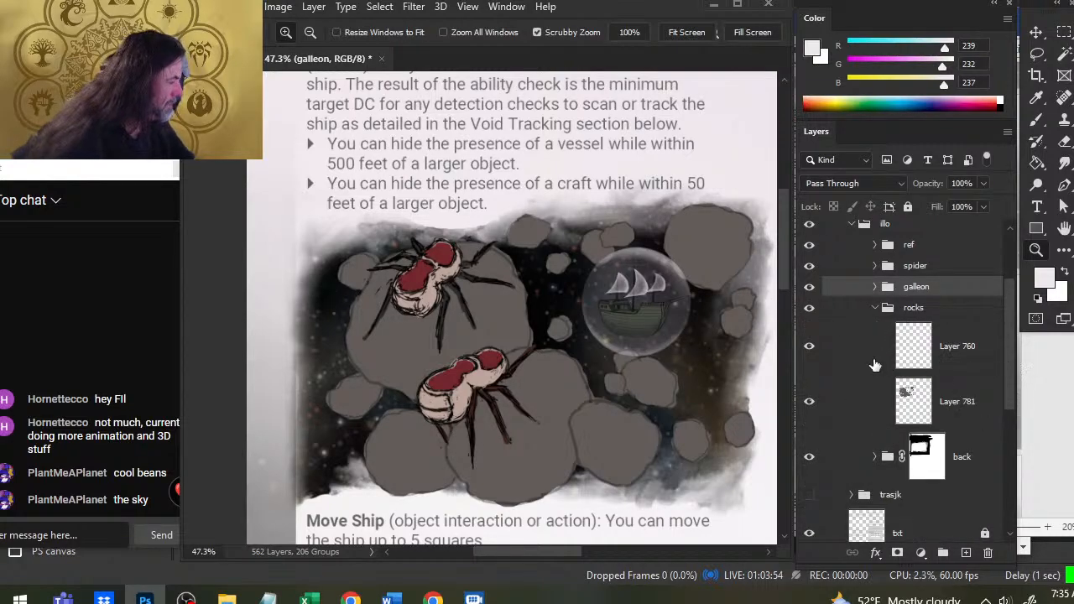
- Examine what Layer 781, Layer 760 and the spider group contribute to the asteroid field by toggling their visibility
left_click(809, 401)
left_click(809, 401)
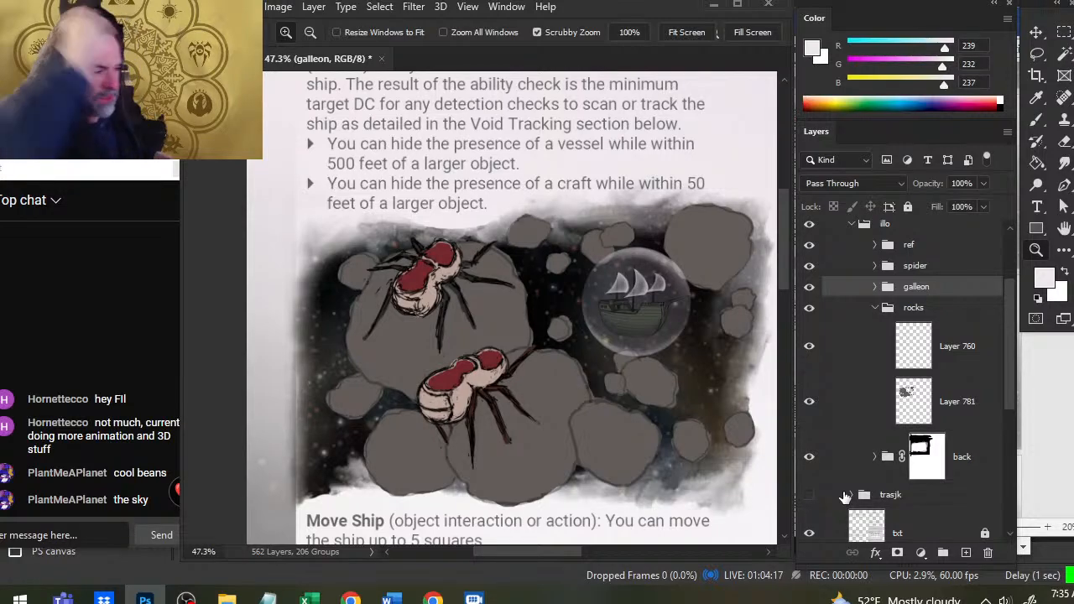
left_click(808, 268)
left_click(809, 269)
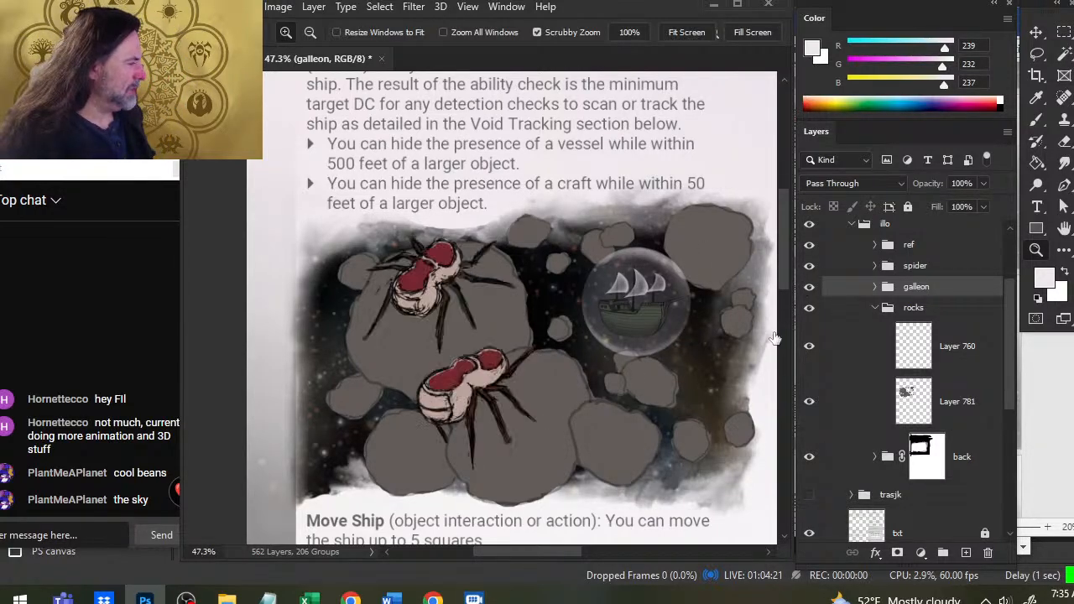
left_click_drag(635, 394, 474, 380)
left_click_drag(479, 252, 508, 275)
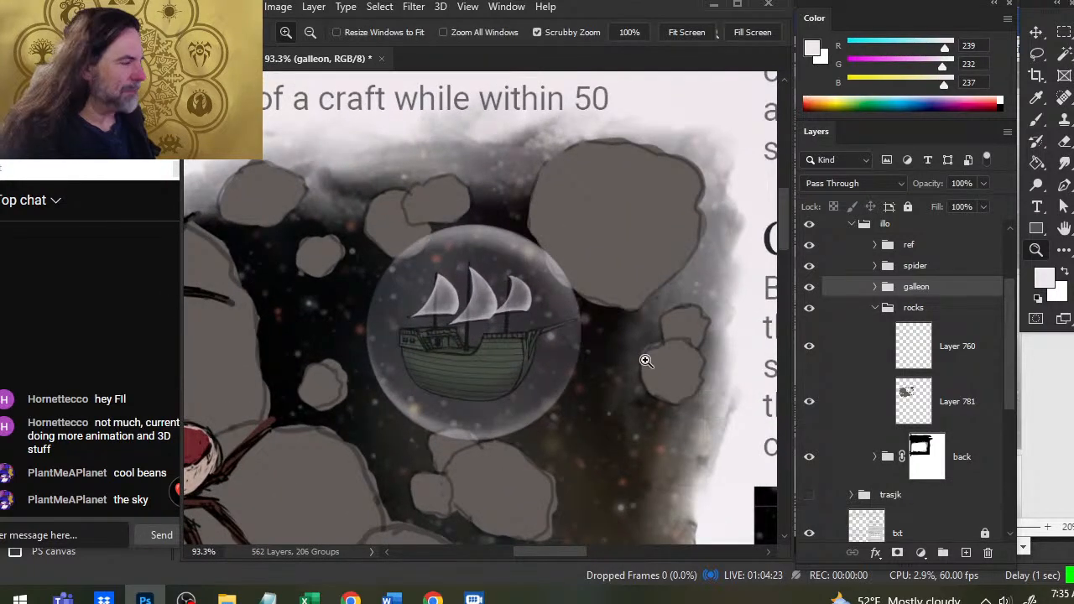
left_click(810, 346)
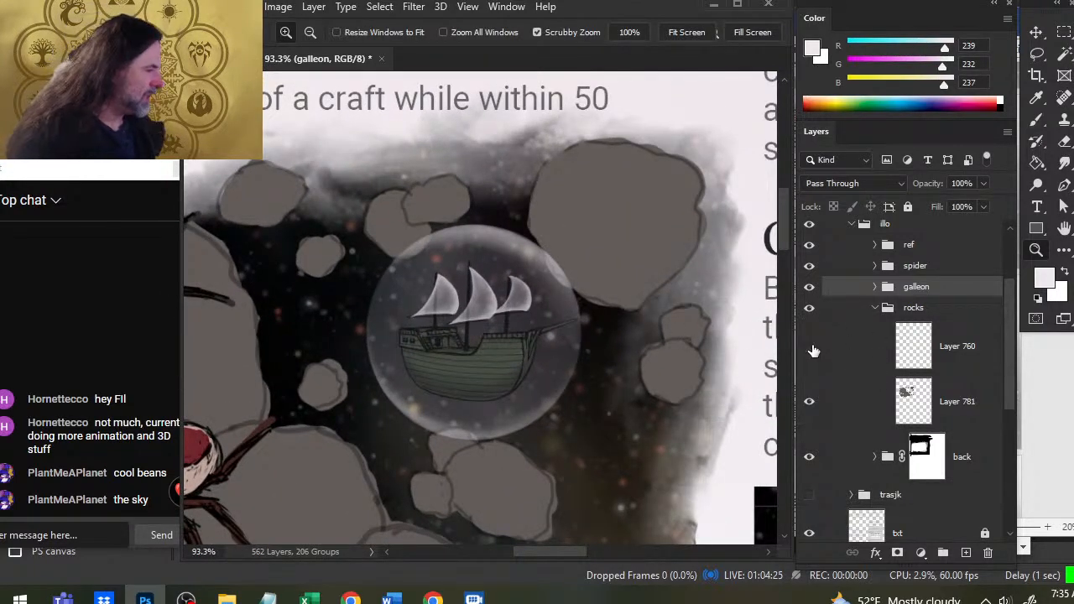
left_click(810, 347)
left_click(809, 402)
left_click(809, 402)
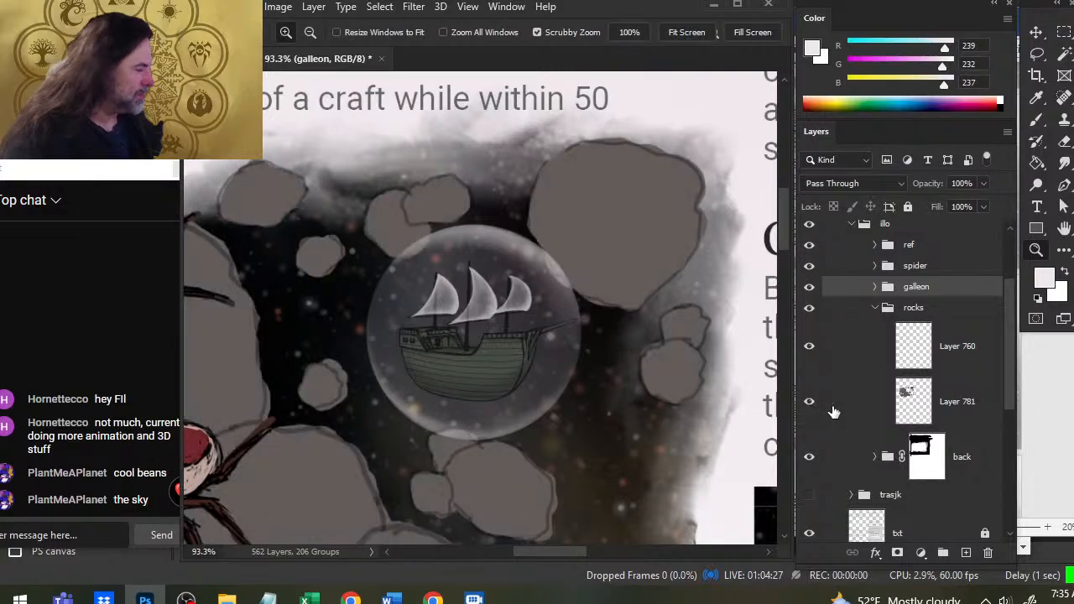
- Select Layer 781 and sample a dark shadow brown (34, 28, 24) from the shaded asteroids in the reference map as the brush colour
left_click(835, 416)
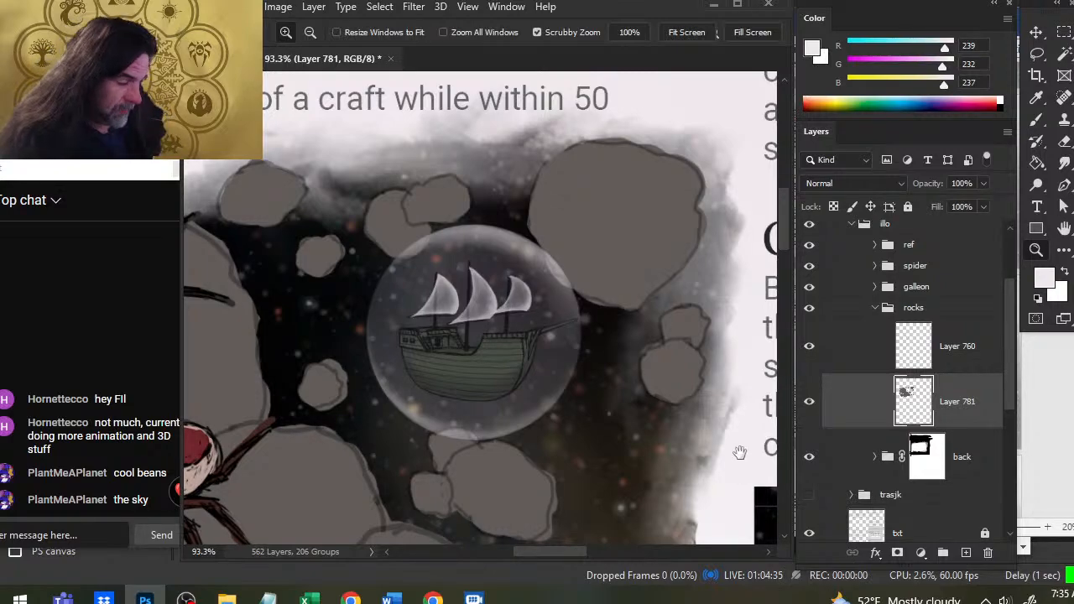
left_click_drag(739, 451, 586, 329)
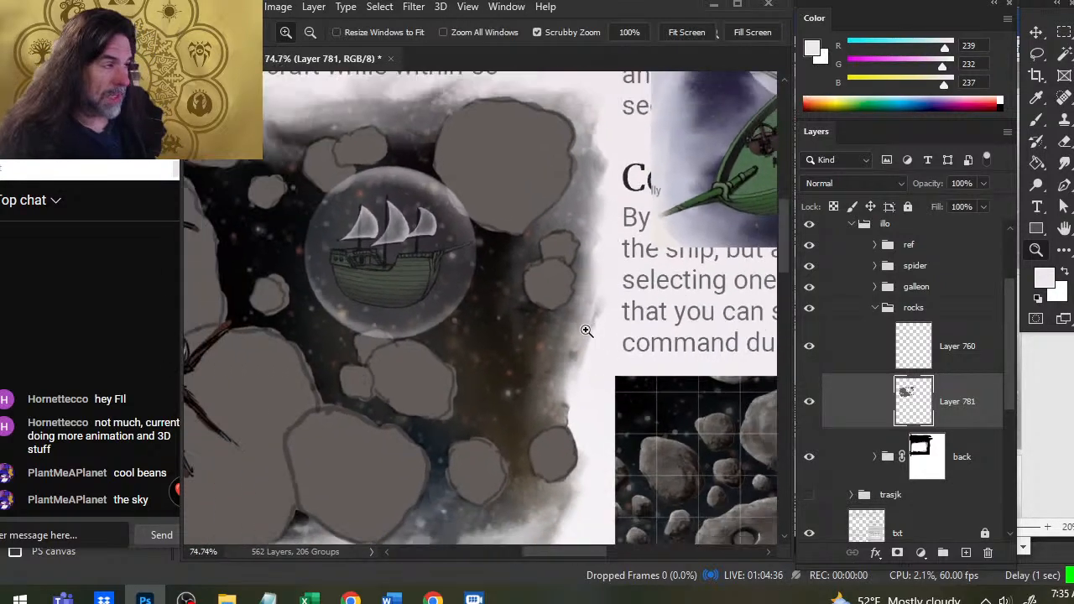
left_click(810, 346)
left_click(810, 348)
left_click_drag(621, 384, 472, 299)
left_click_drag(553, 324, 599, 336)
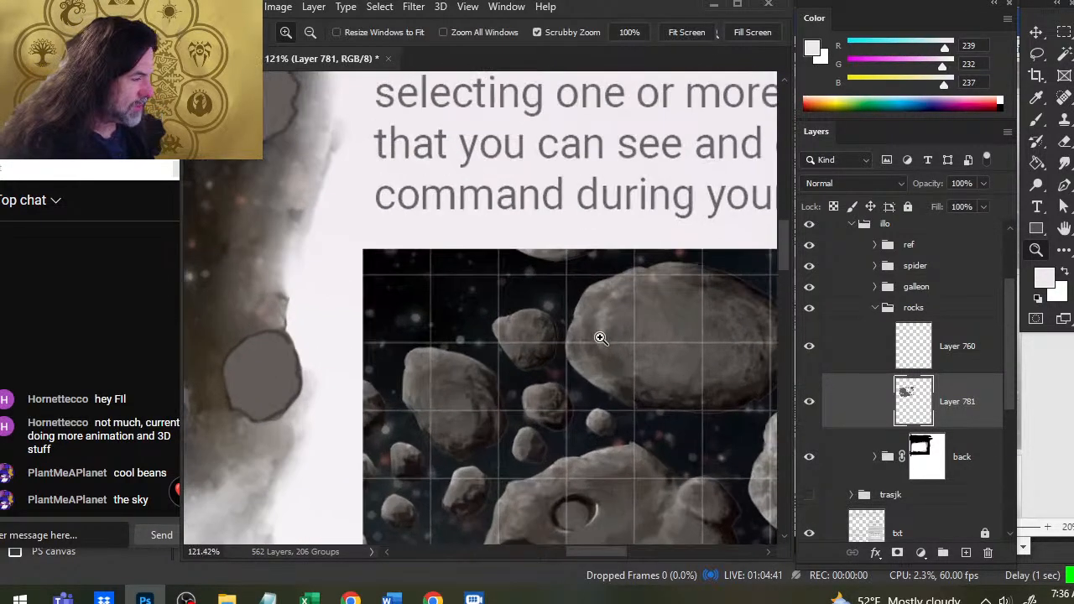
key("b")
left_click(629, 388, "alt")
- Hide the spider group, then add a new layer above Layer 781 for shading with a size 20 brush
left_click_drag(633, 386, 417, 336)
key("z")
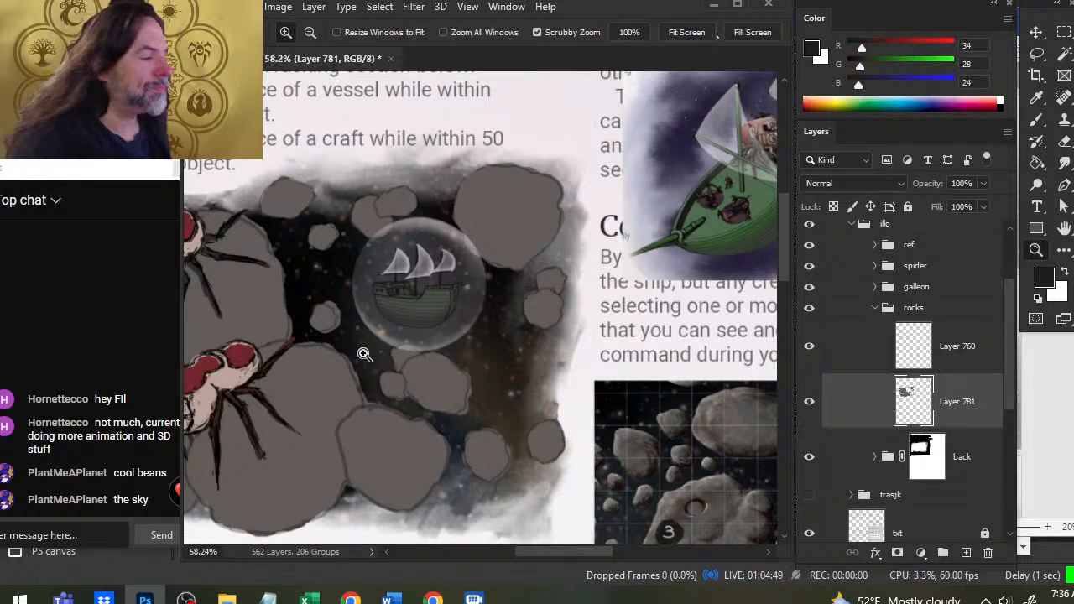
left_click_drag(428, 405, 679, 319)
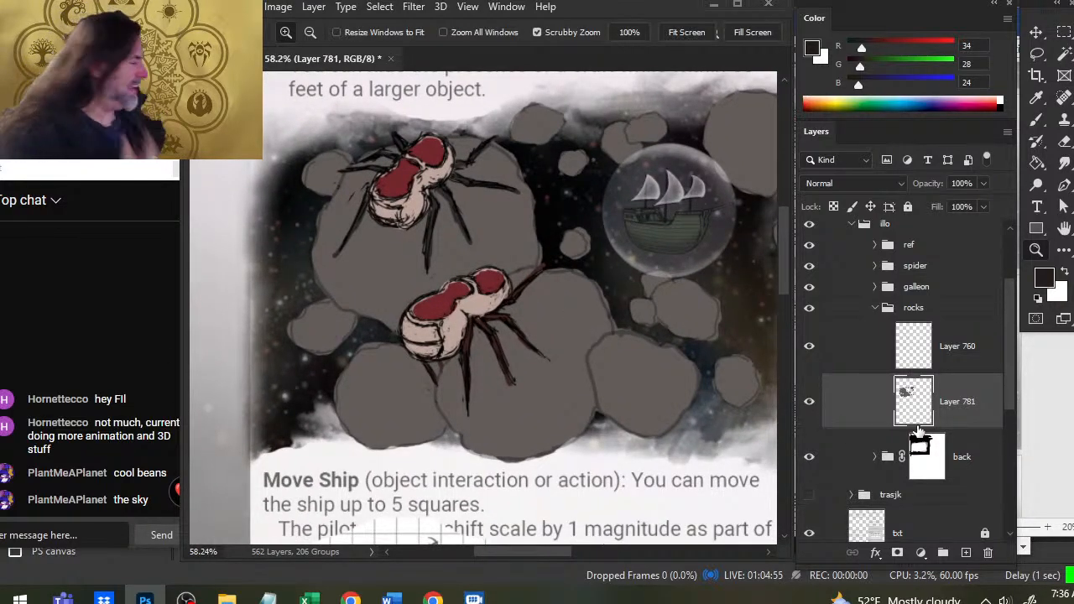
left_click(809, 265)
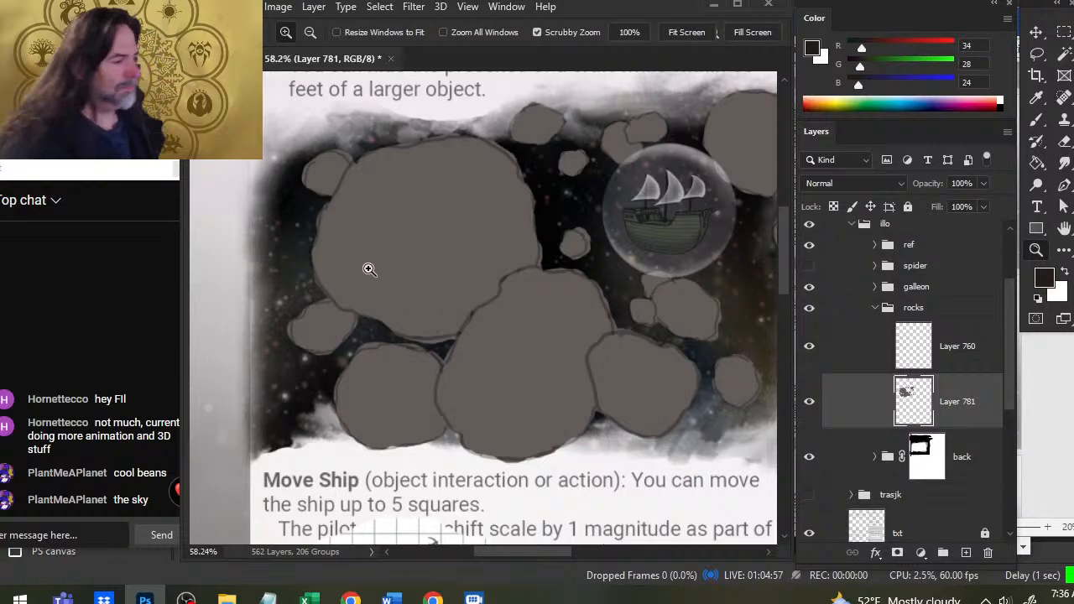
key("b")
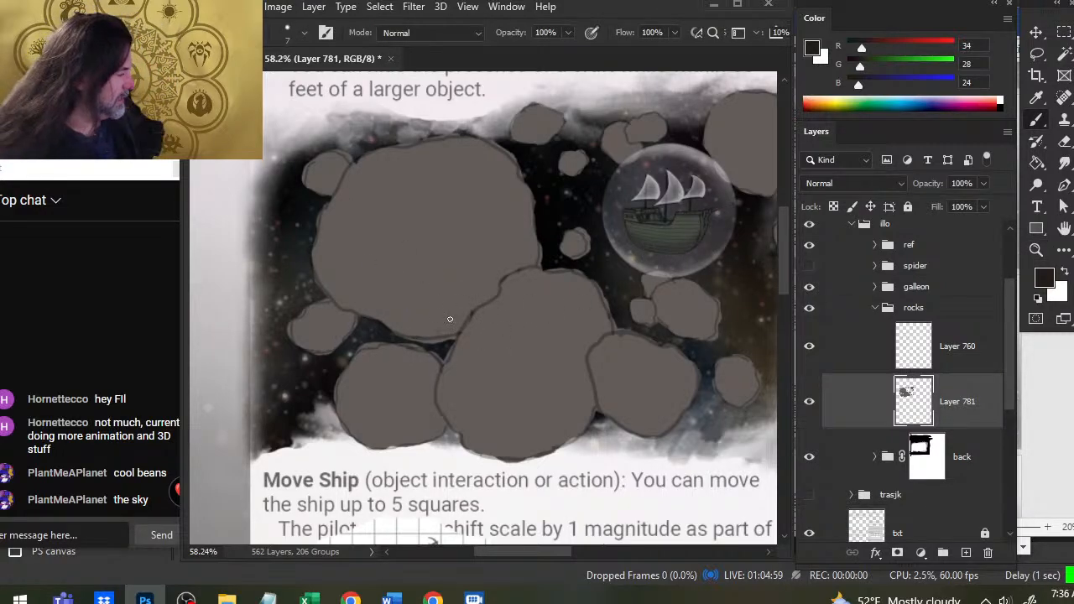
key("bracketright")
key("bracketright")
key("bracketright")
key("bracketright")
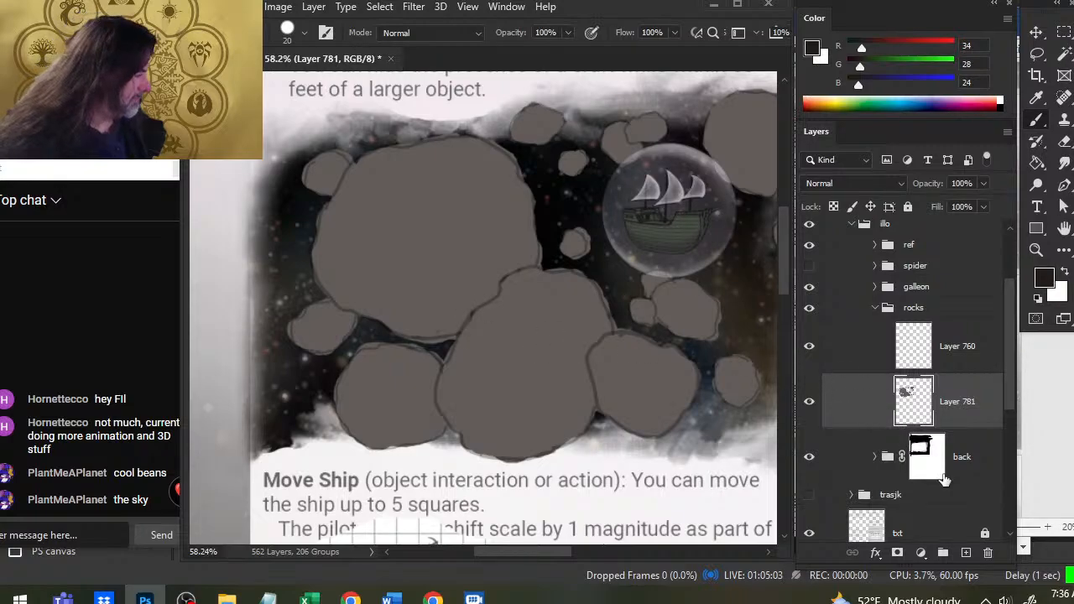
left_click(966, 552)
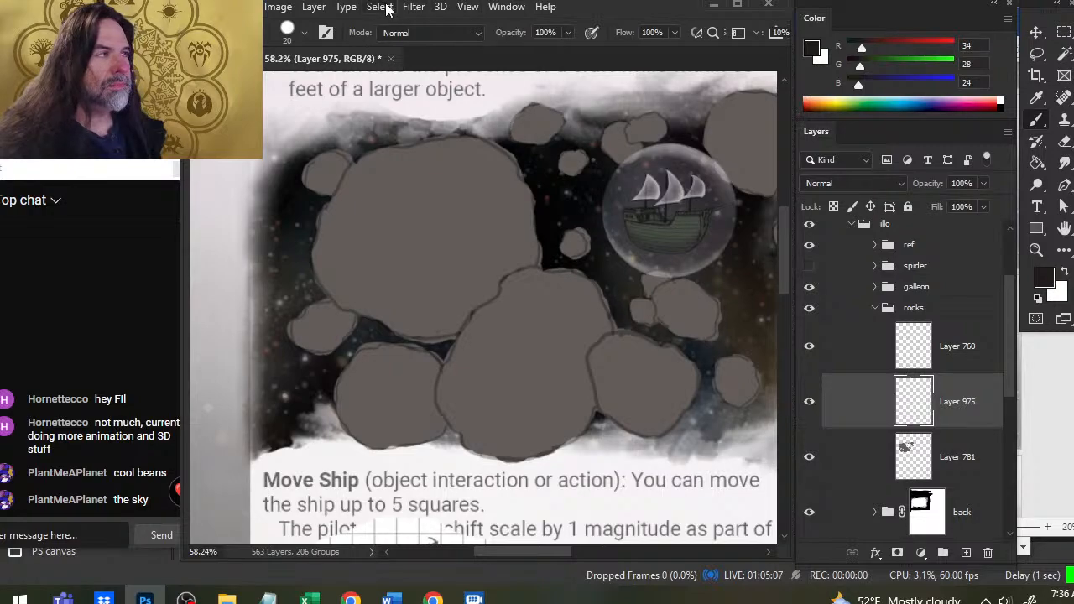
- Show the hidden extras and clear the leftover circular selection around the galleon's bubble
left_click(468, 6)
left_click(502, 324)
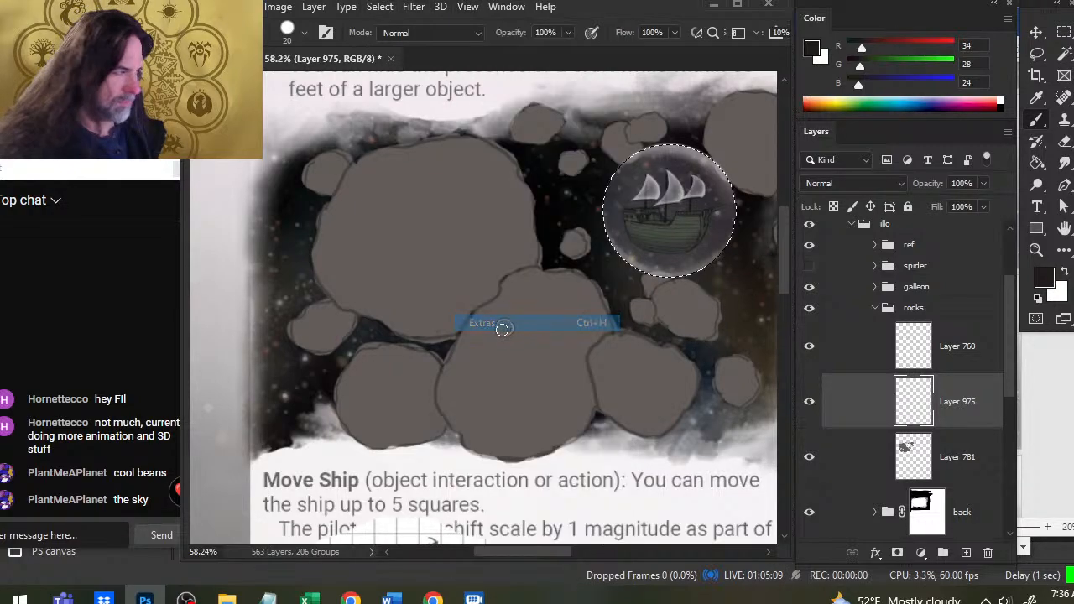
left_click(385, 7)
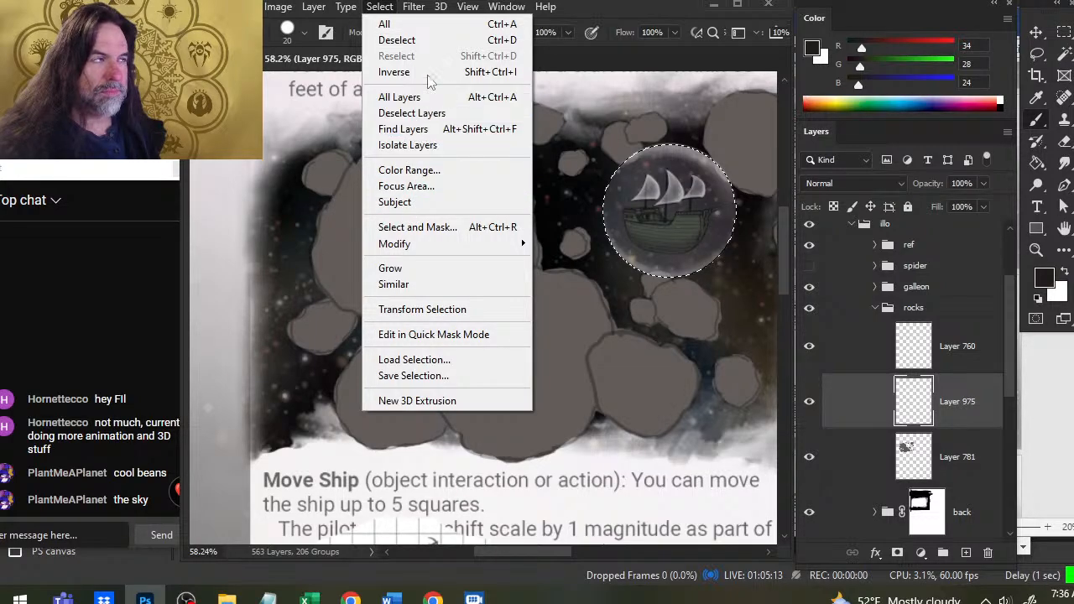
left_click(407, 39)
- Paint dark shadows under the large upper-left asteroid and the asteroid below it, trimming the lower one's edge with the Eraser
mouse_move(451, 331)
left_mouse_down()
mouse_move(483, 296)
mouse_move(430, 335)
mouse_move(399, 328)
mouse_move(485, 286)
mouse_move(432, 313)
left_mouse_up()
left_click_drag(486, 287, 531, 254)
mouse_move(370, 430)
left_mouse_down()
mouse_move(361, 418)
mouse_move(413, 431)
mouse_move(429, 415)
left_mouse_up()
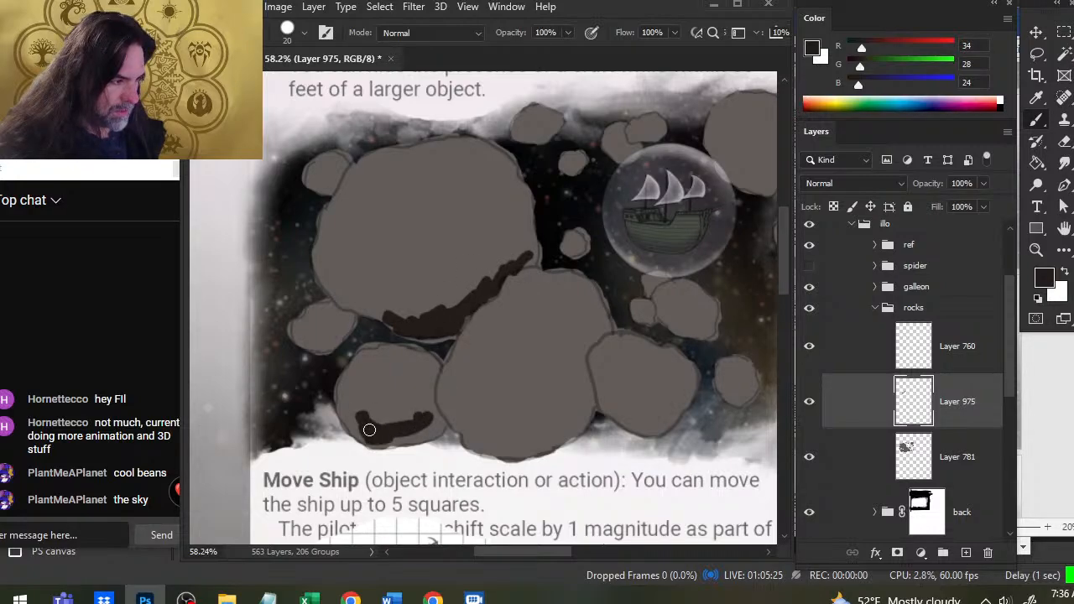
key("e")
left_click_drag(360, 447, 393, 446)
key("b")
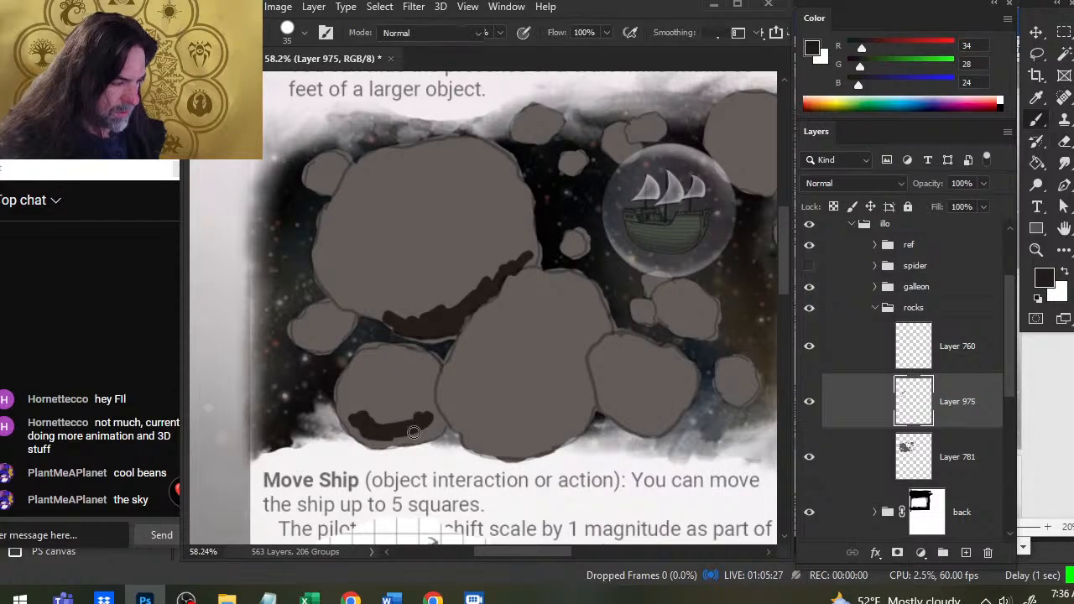
left_click_drag(430, 416, 403, 428)
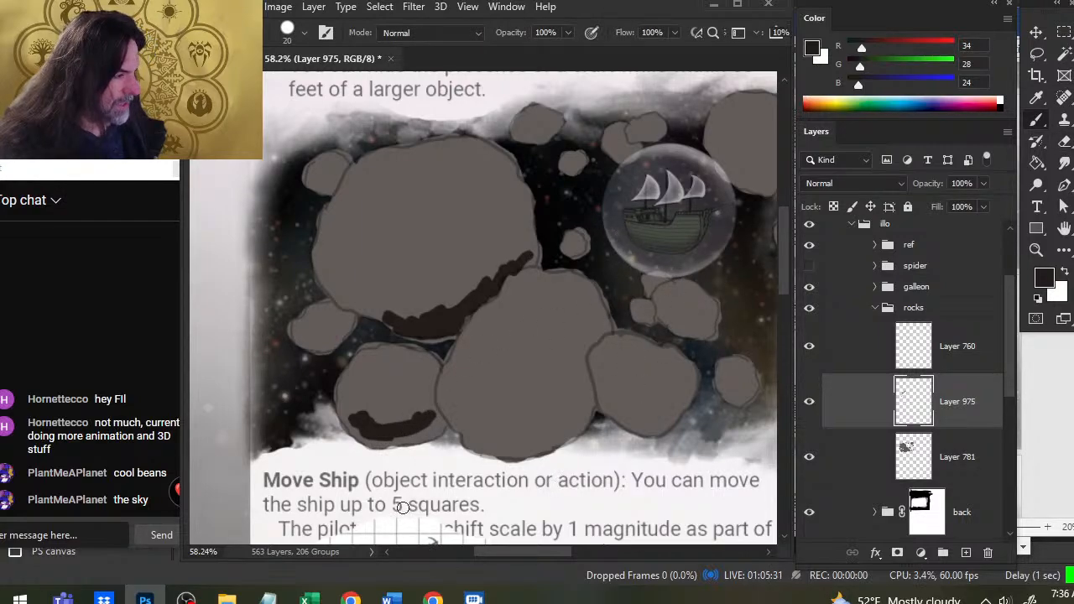
- Extend the large upper-left asteroid's shadow along its lower-left edge and clean up the stroke with the Eraser
key("e")
mouse_move(401, 336)
left_mouse_down()
mouse_move(429, 350)
mouse_move(400, 343)
mouse_move(419, 319)
left_mouse_up()
key("b")
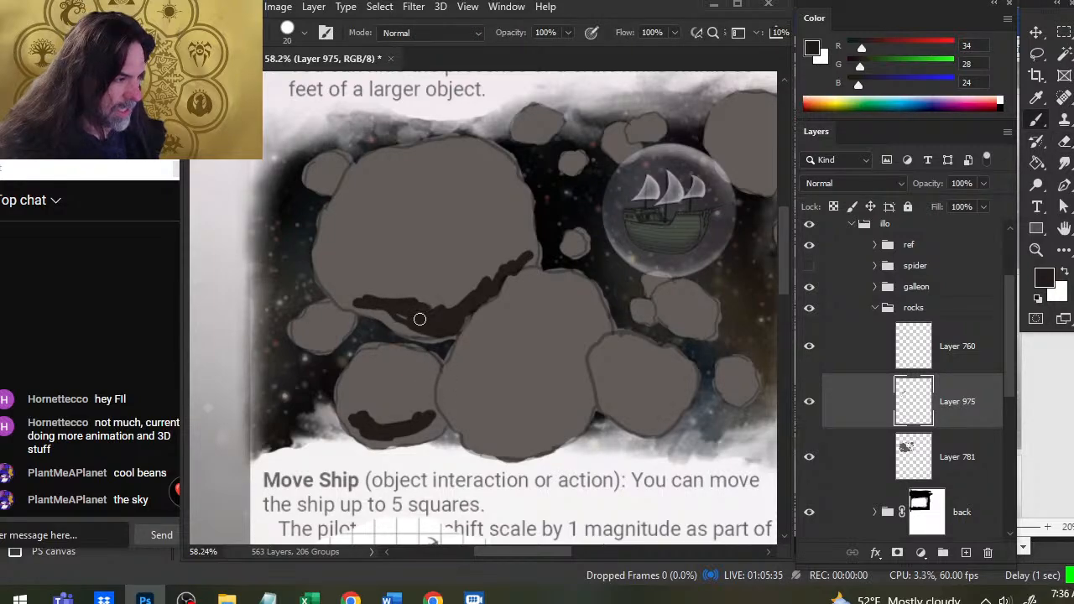
key("e")
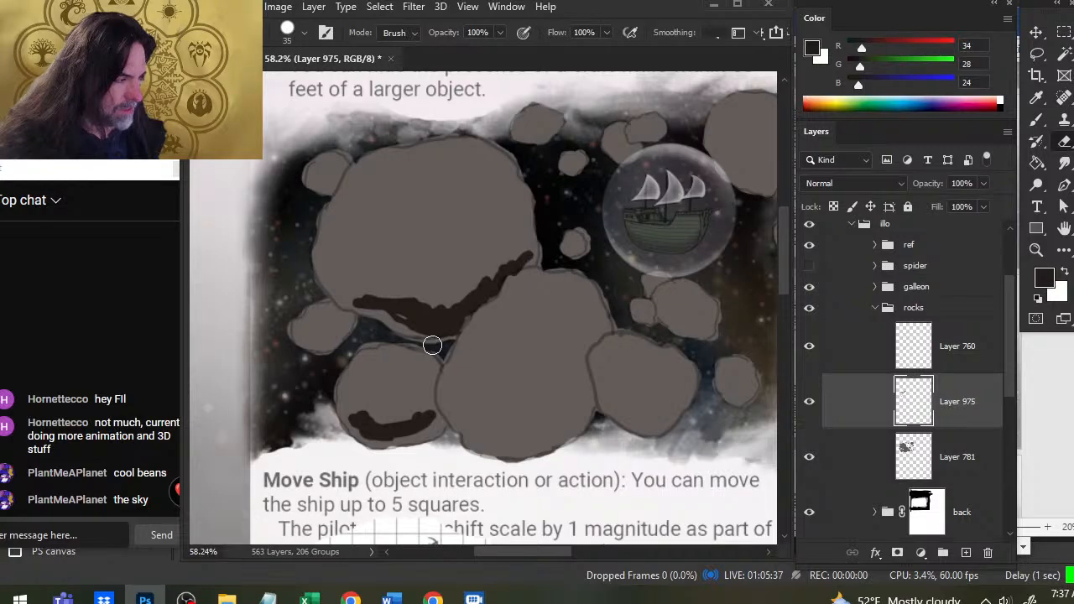
key("b")
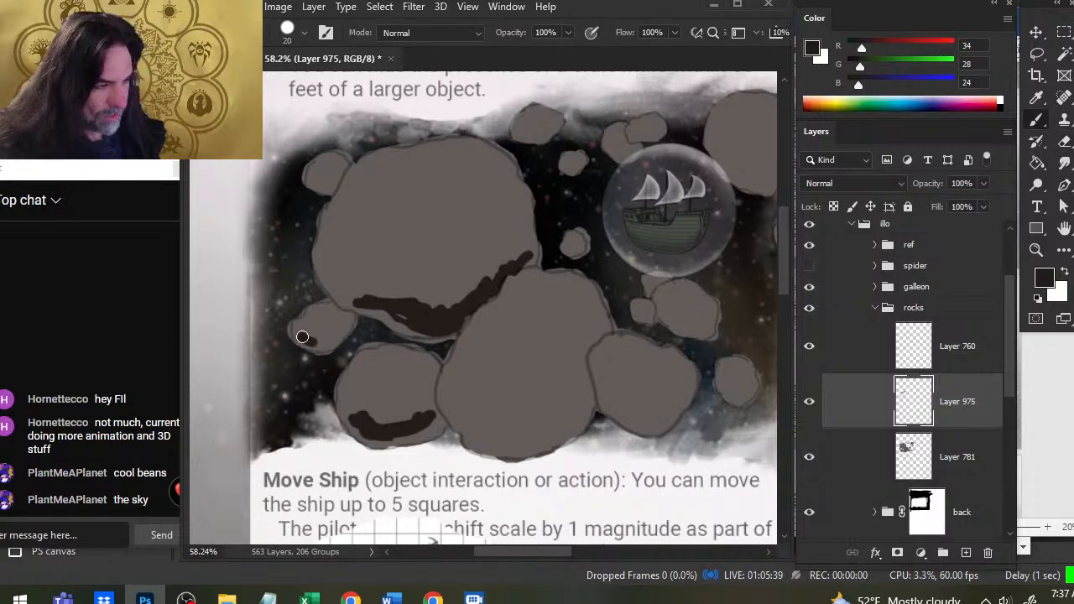
- Paint shadows under the two small asteroids at the illustration's left edge and along the bottom of the large central asteroid
mouse_move(302, 337)
left_mouse_down()
mouse_move(331, 341)
mouse_move(346, 325)
mouse_move(300, 339)
left_mouse_up()
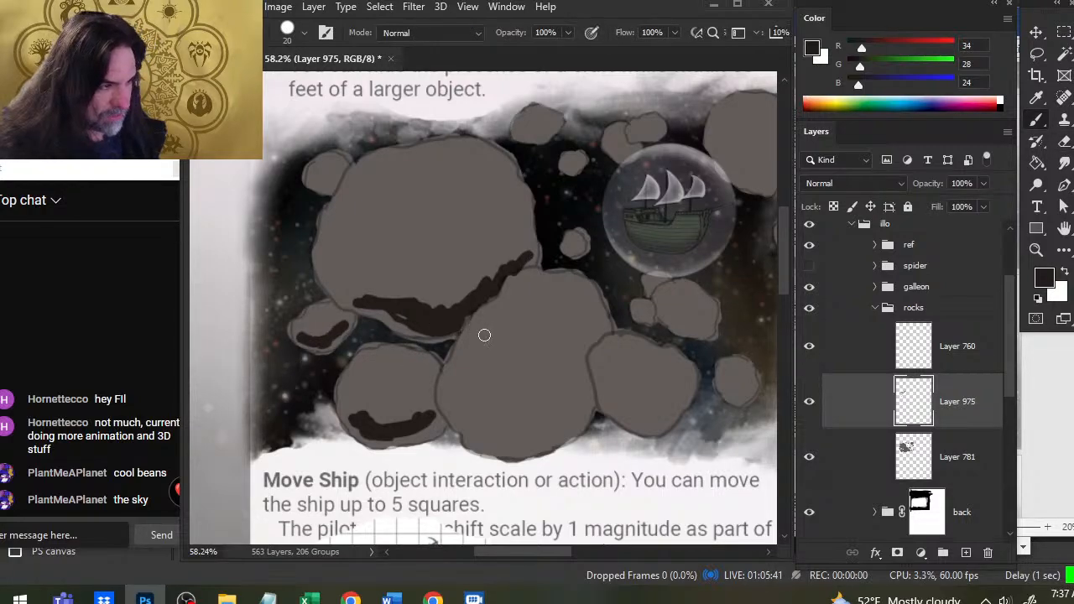
left_click_drag(316, 180, 343, 177)
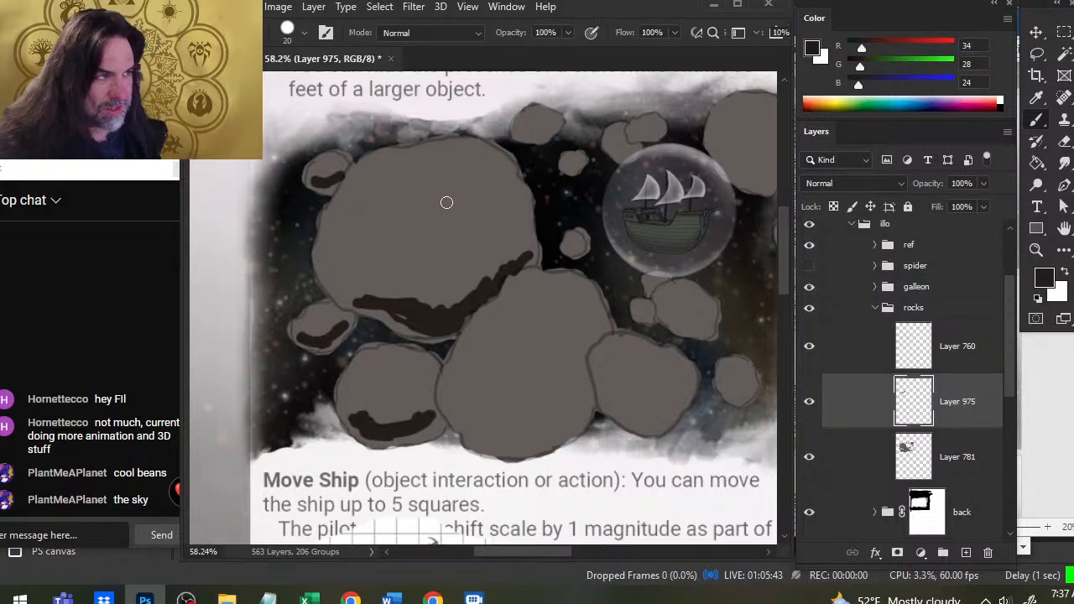
mouse_move(527, 434)
left_mouse_down()
mouse_move(462, 409)
mouse_move(474, 430)
mouse_move(527, 429)
mouse_move(589, 395)
left_mouse_up()
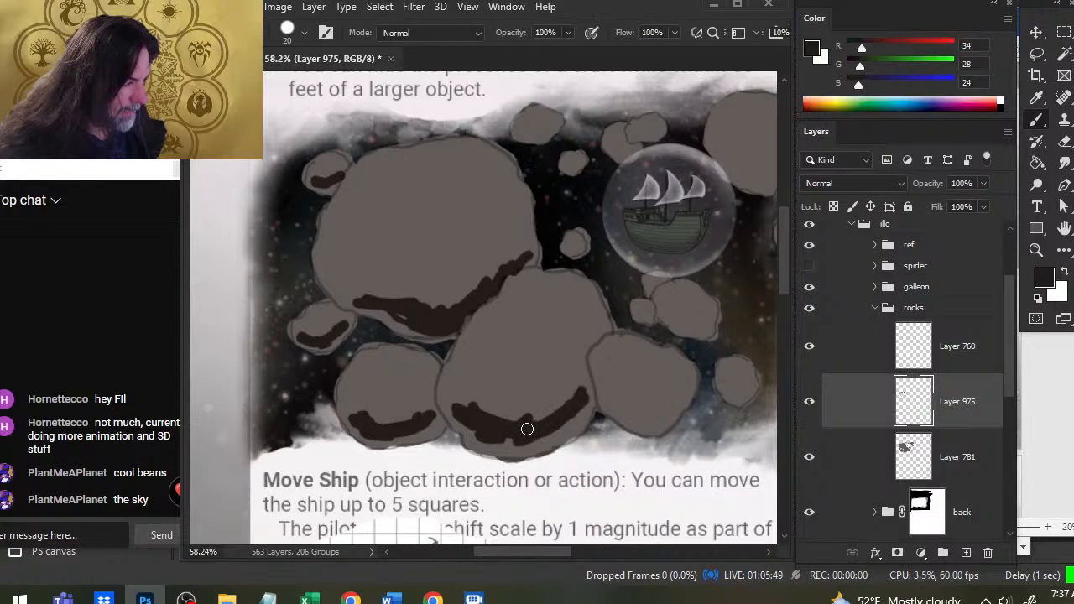
left_click_drag(507, 441, 572, 420)
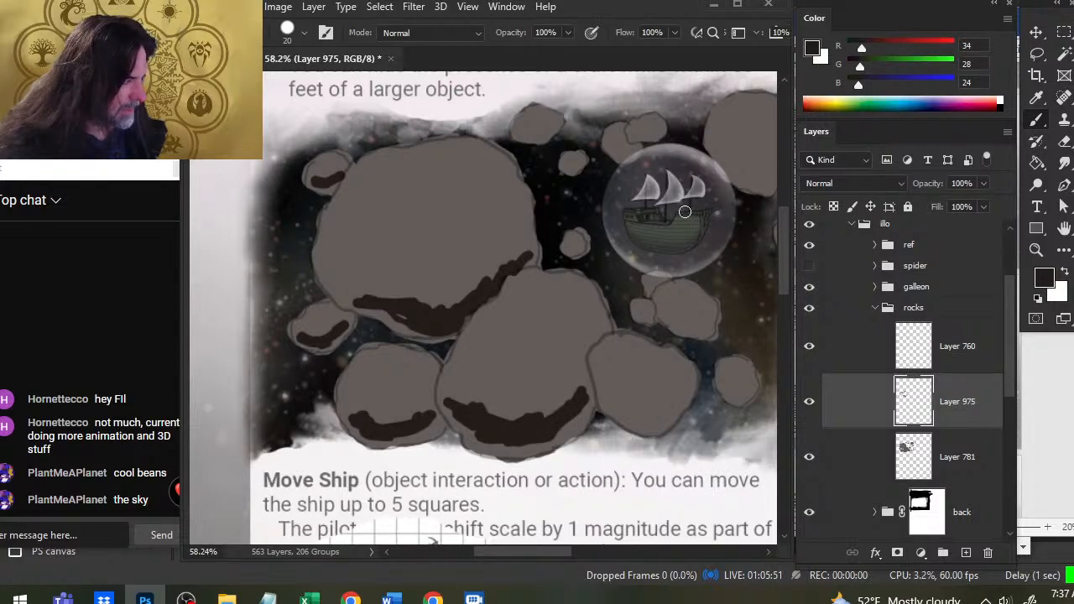
- Extend the central asteroid's shadow up its right side and shade the undersides of the asteroids to its right
left_click_drag(586, 452, 348, 378)
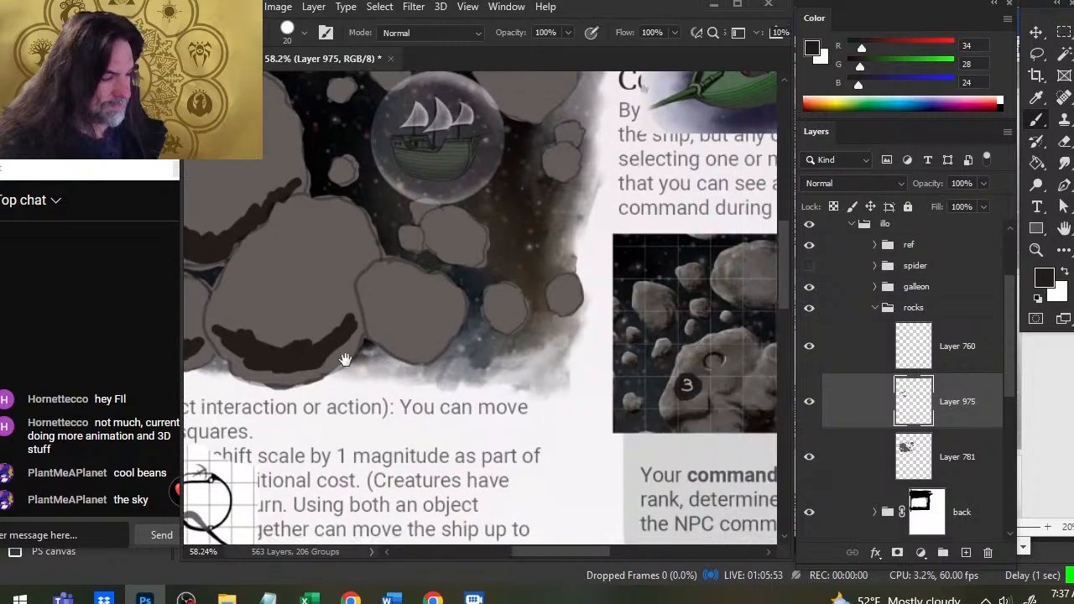
mouse_move(377, 325)
left_mouse_down()
mouse_move(392, 337)
mouse_move(371, 307)
mouse_move(382, 328)
left_mouse_up()
left_click_drag(337, 307, 350, 311)
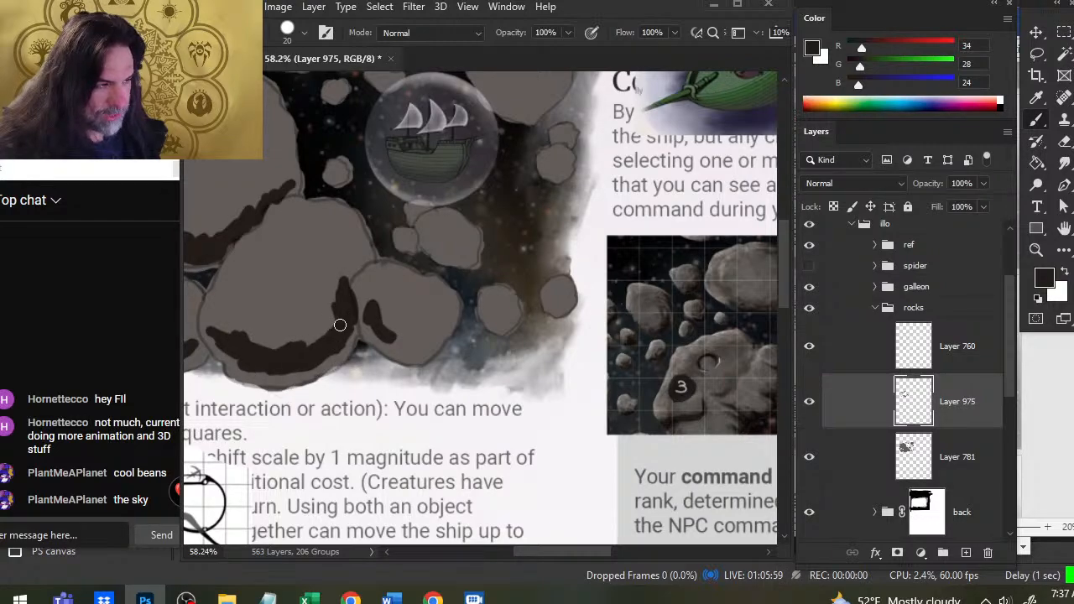
mouse_move(345, 284)
left_mouse_down()
mouse_move(366, 263)
mouse_move(285, 342)
mouse_move(238, 330)
mouse_move(257, 326)
left_mouse_up()
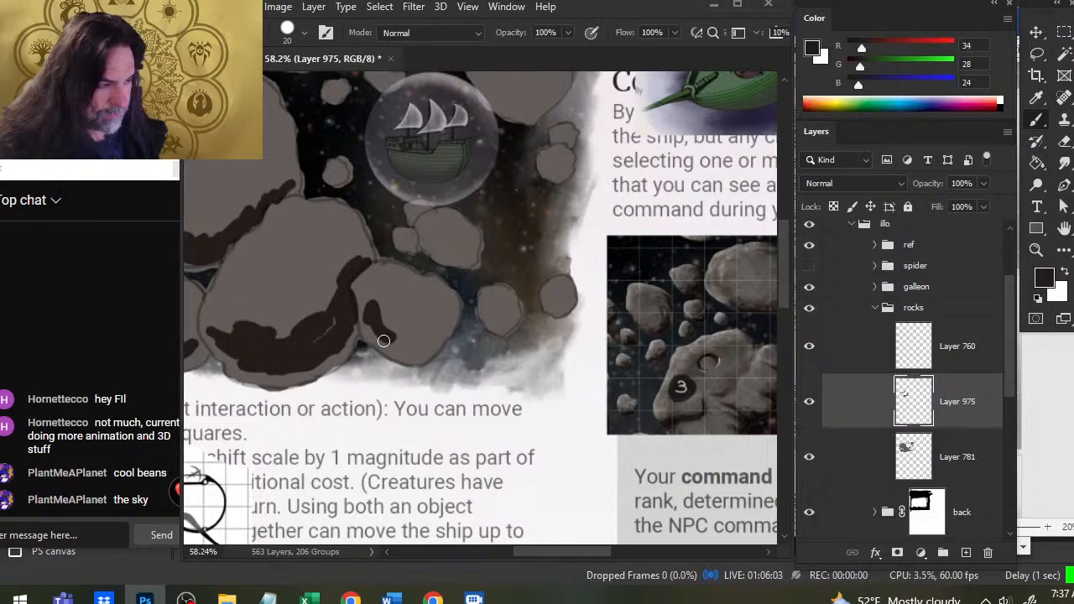
mouse_move(394, 333)
left_mouse_down()
mouse_move(413, 342)
mouse_move(388, 325)
mouse_move(441, 333)
left_mouse_up()
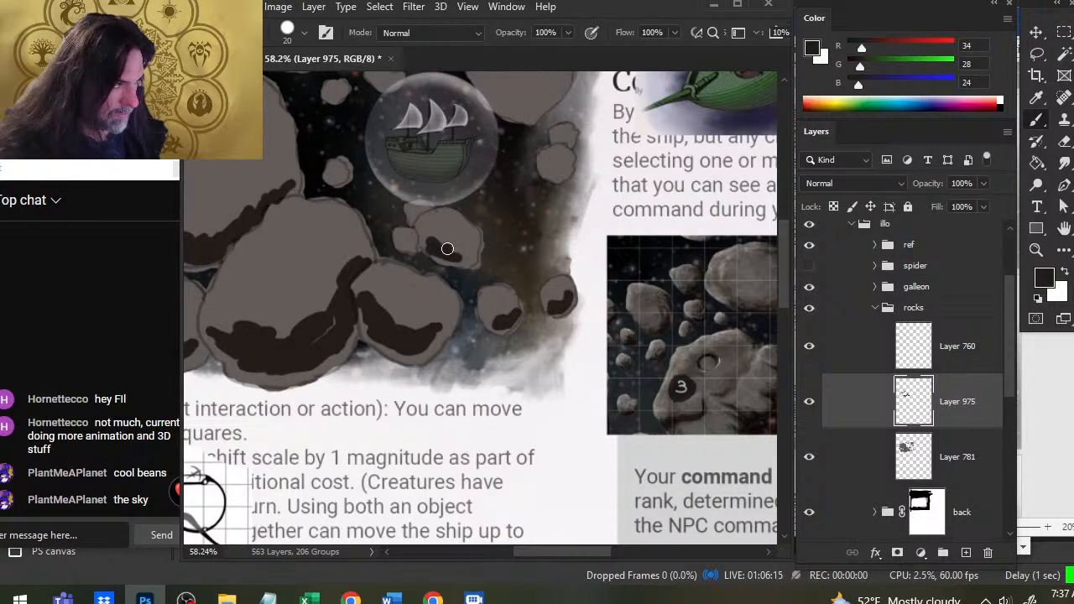
- Shade the small asteroids directly below, to the left of, and to the right of the galleon's bubble
left_click_drag(447, 248, 411, 245)
left_click(412, 222)
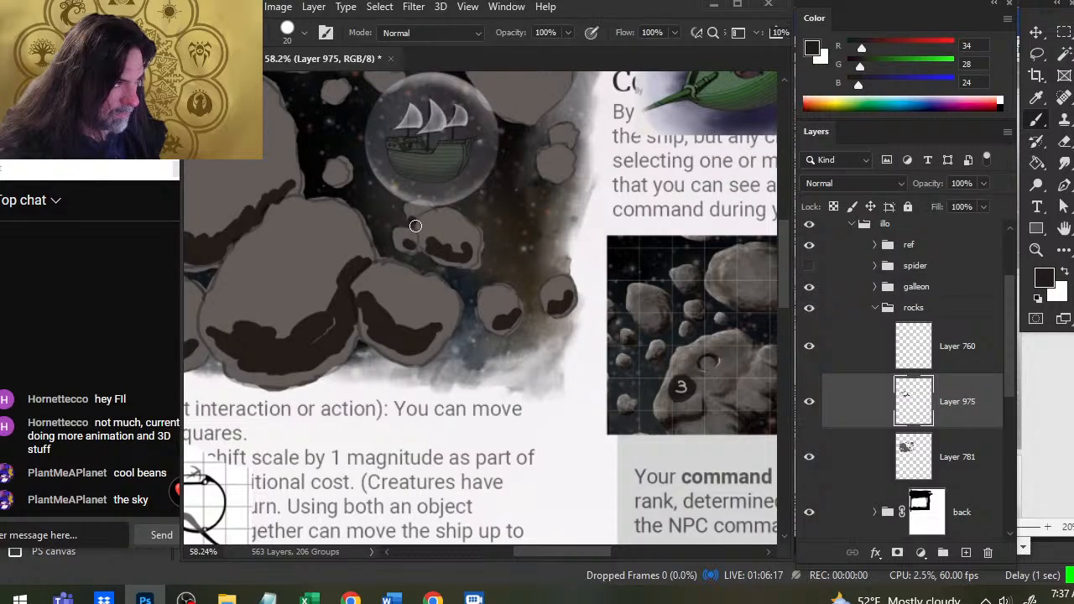
left_click(334, 180)
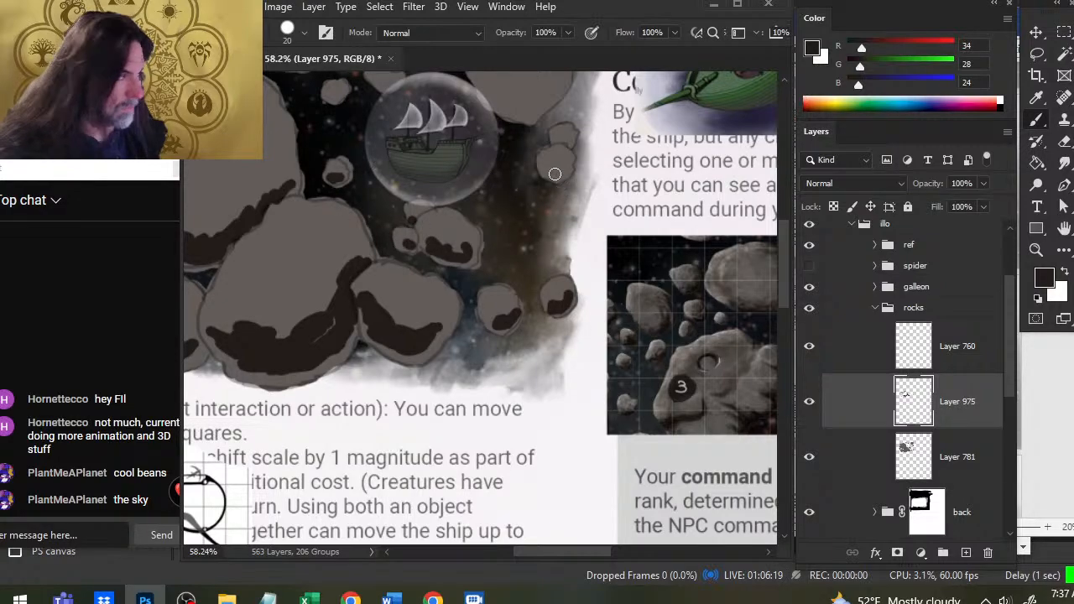
left_click_drag(553, 166, 574, 140)
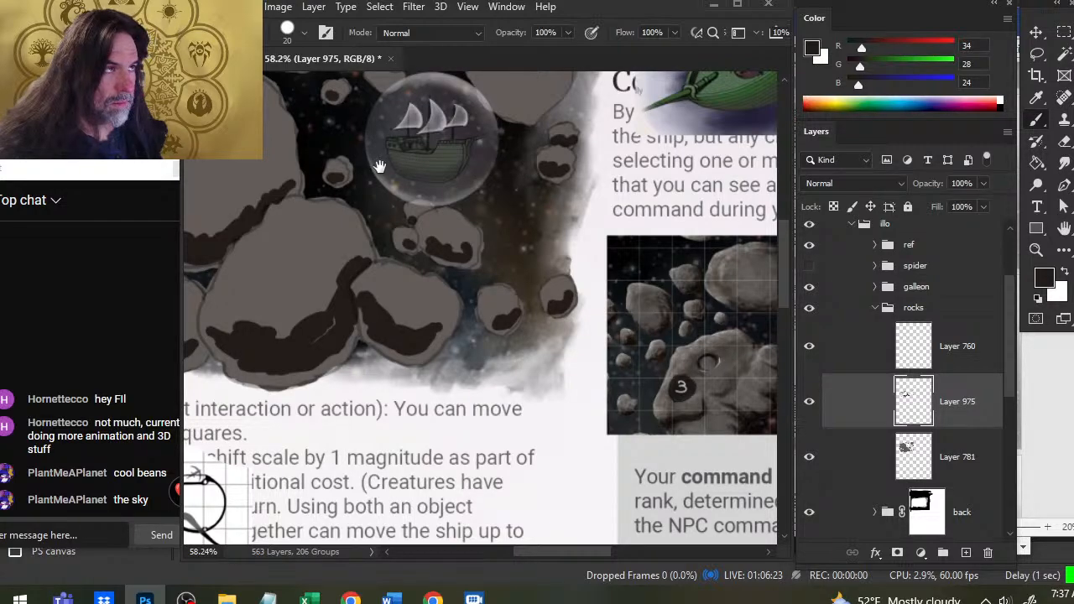
- Paint dark undersides on the small asteroids above the galleon's bubble and on the large asteroid at its upper right
scroll(354, 307, "up", 3)
left_click_drag(348, 248, 333, 256)
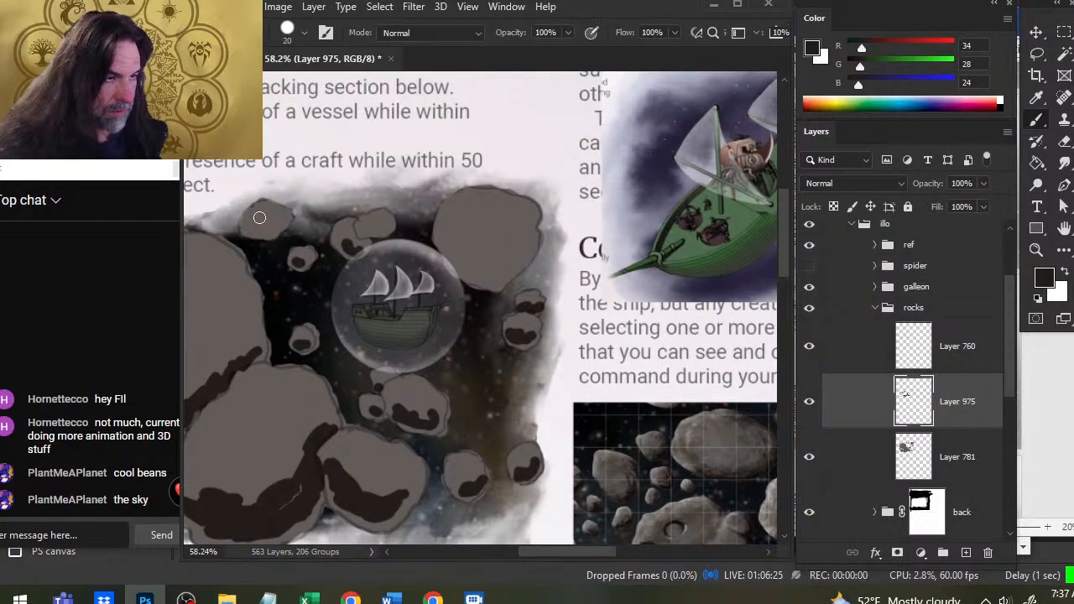
left_click_drag(257, 220, 279, 222)
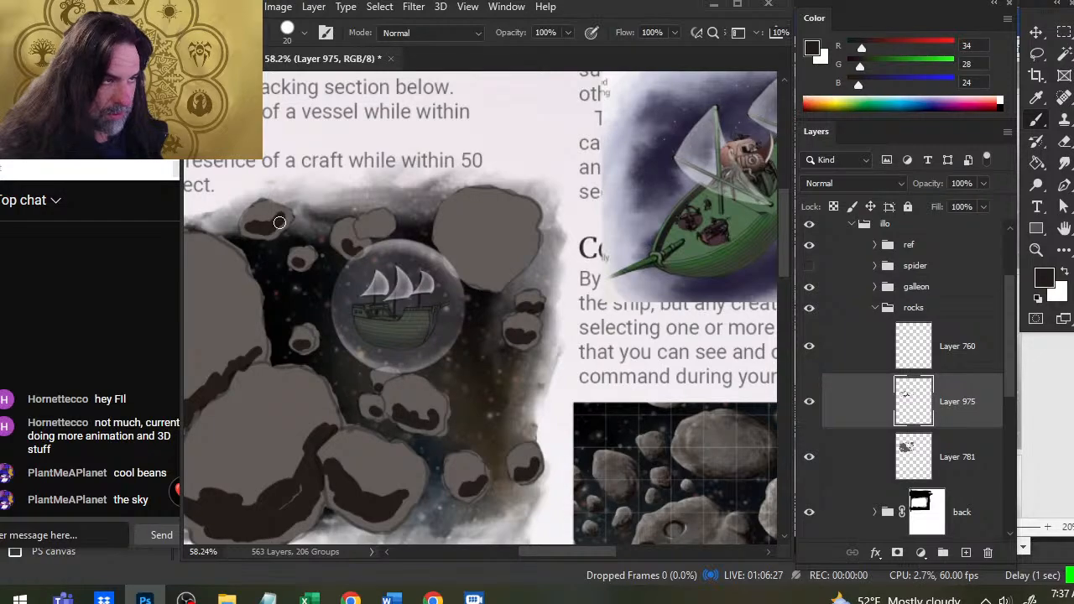
left_click_drag(369, 228, 404, 226)
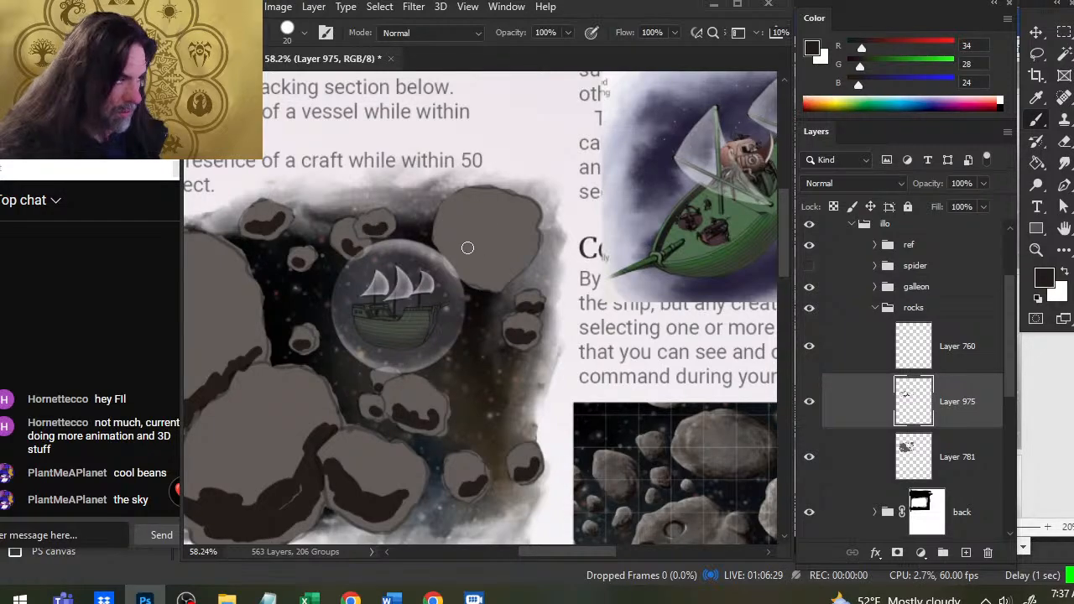
mouse_move(474, 266)
left_mouse_down()
mouse_move(461, 248)
mouse_move(491, 278)
mouse_move(504, 265)
mouse_move(487, 291)
mouse_move(523, 251)
mouse_move(493, 271)
left_mouse_up()
key("e")
key("b")
- Reduce the brush to size 10 and shade the tiny asteroid peeking out above the large upper-left asteroid
mouse_move(319, 366)
left_mouse_down()
mouse_move(568, 293)
mouse_move(503, 367)
mouse_move(520, 392)
left_mouse_up()
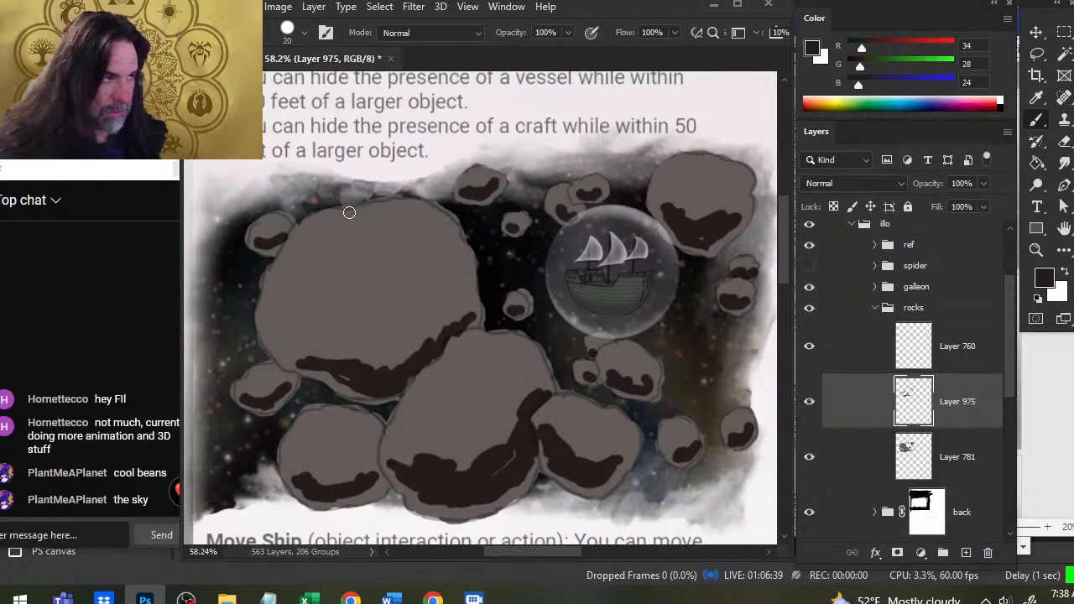
key("[")
key("[")
left_click_drag(350, 204, 362, 202)
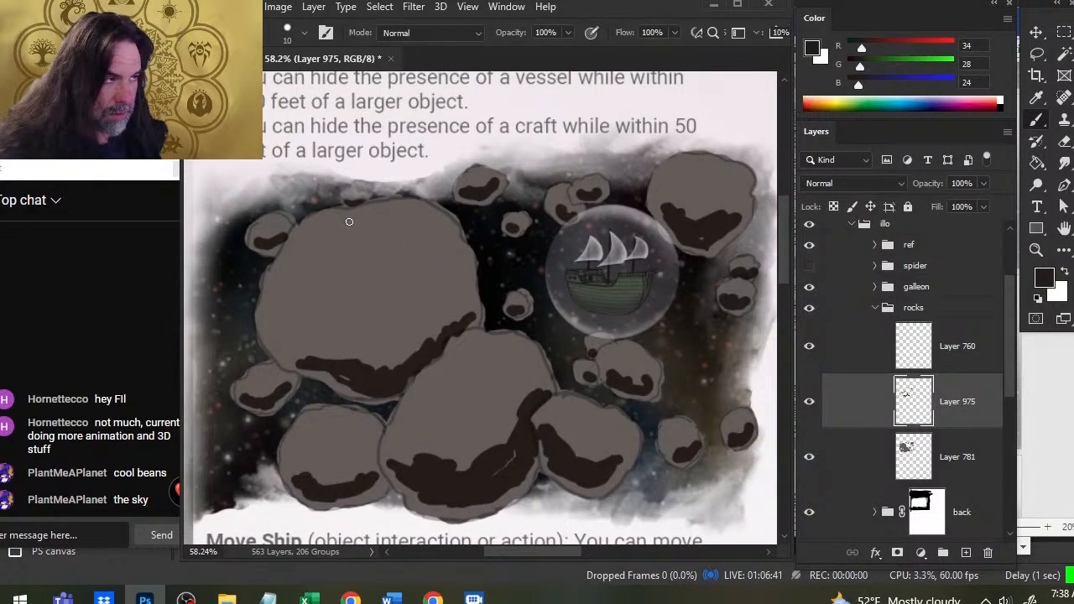
- Toggle Layer 781 off and on to check the asteroid base shapes against the background
left_click(809, 458)
left_click(809, 459)
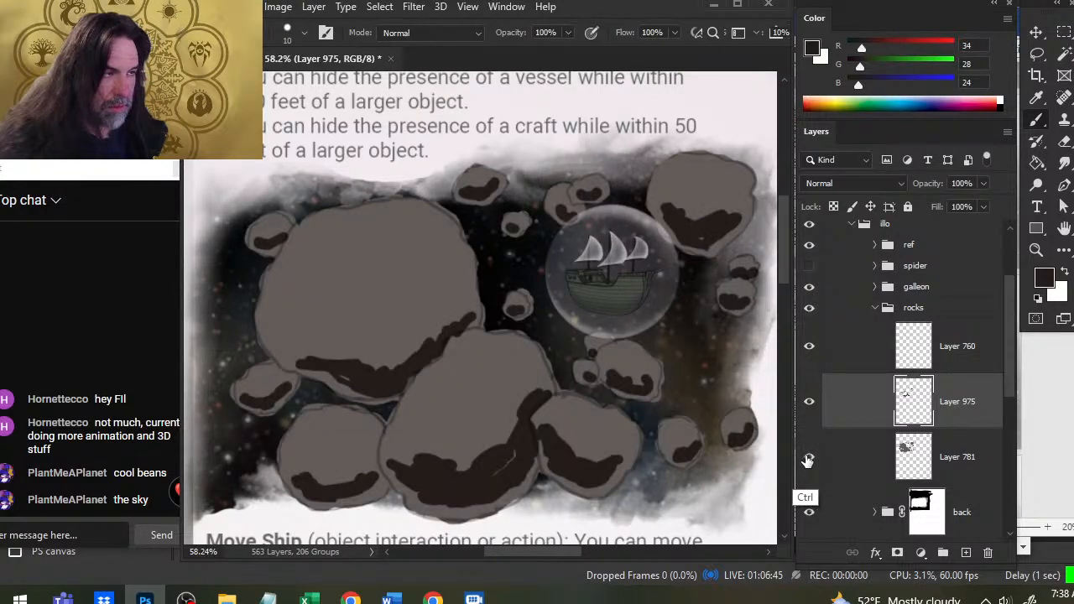
left_click(809, 458)
left_click(809, 458)
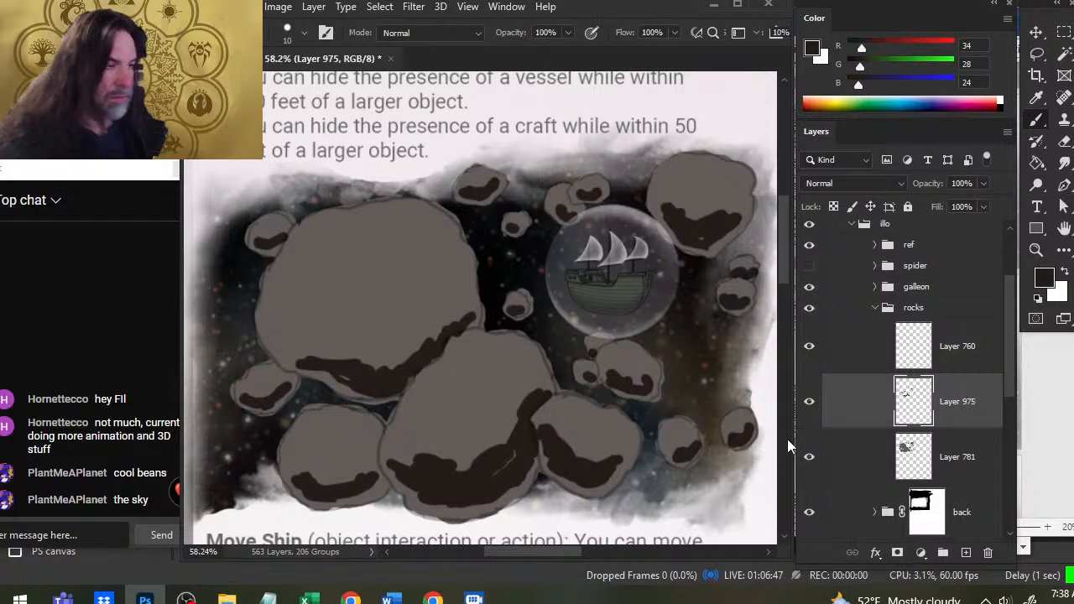
- Smudge the back group's layer mask at size 100 and 20% strength, softening the starfield's edge above the large upper-left asteroid
left_click(927, 508)
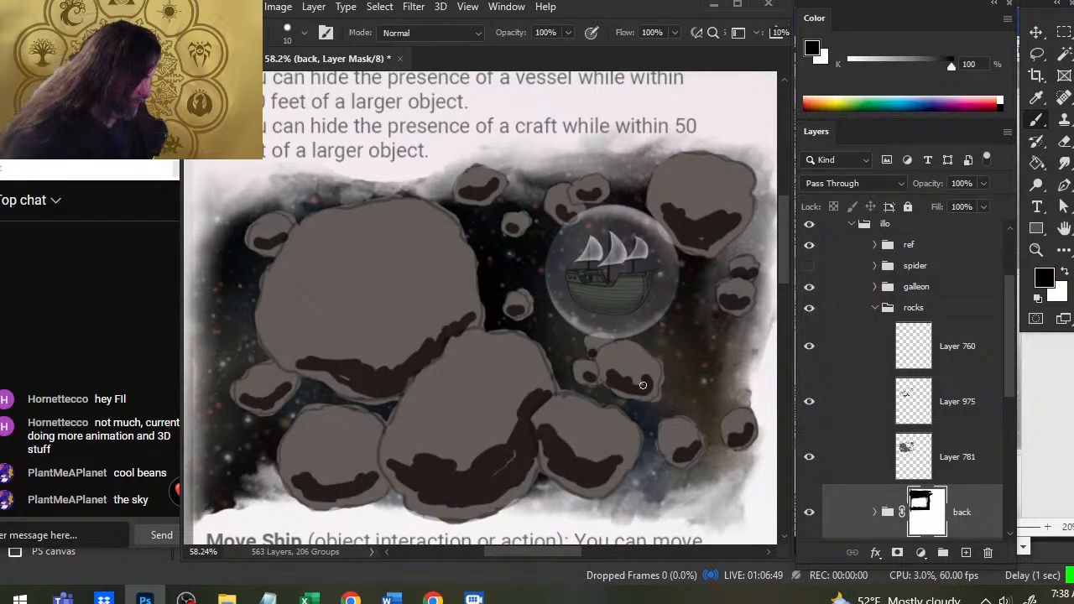
key("r")
key("]")
key("]")
key("]")
key("]")
key("]")
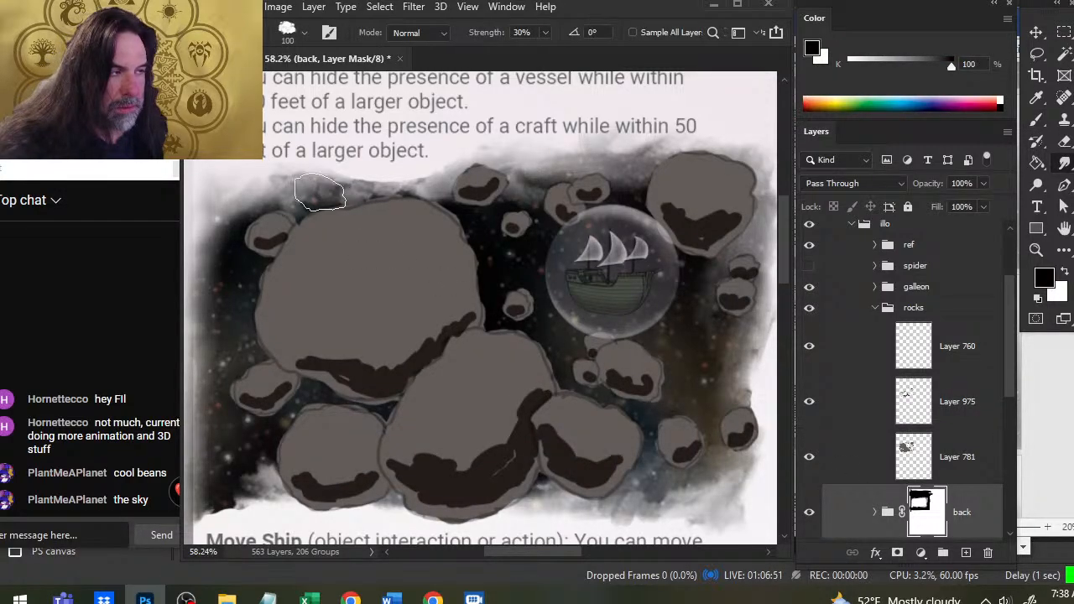
mouse_move(372, 196)
left_mouse_down()
mouse_move(361, 211)
mouse_move(379, 201)
mouse_move(347, 195)
mouse_move(378, 173)
mouse_move(403, 176)
mouse_move(293, 161)
left_mouse_up()
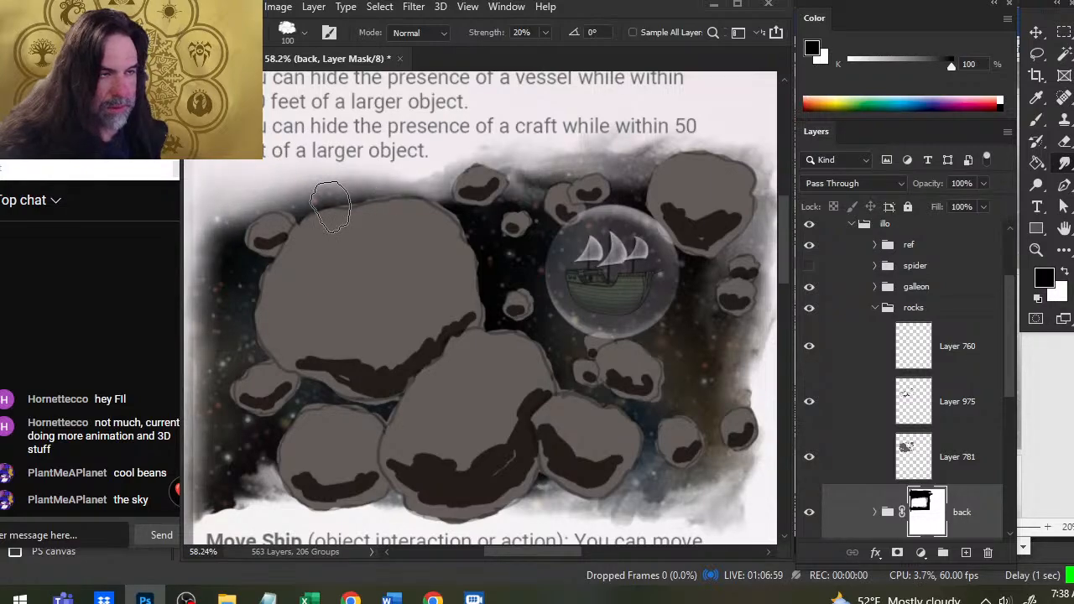
mouse_move(277, 199)
left_mouse_down()
mouse_move(445, 287)
mouse_move(433, 293)
left_mouse_up()
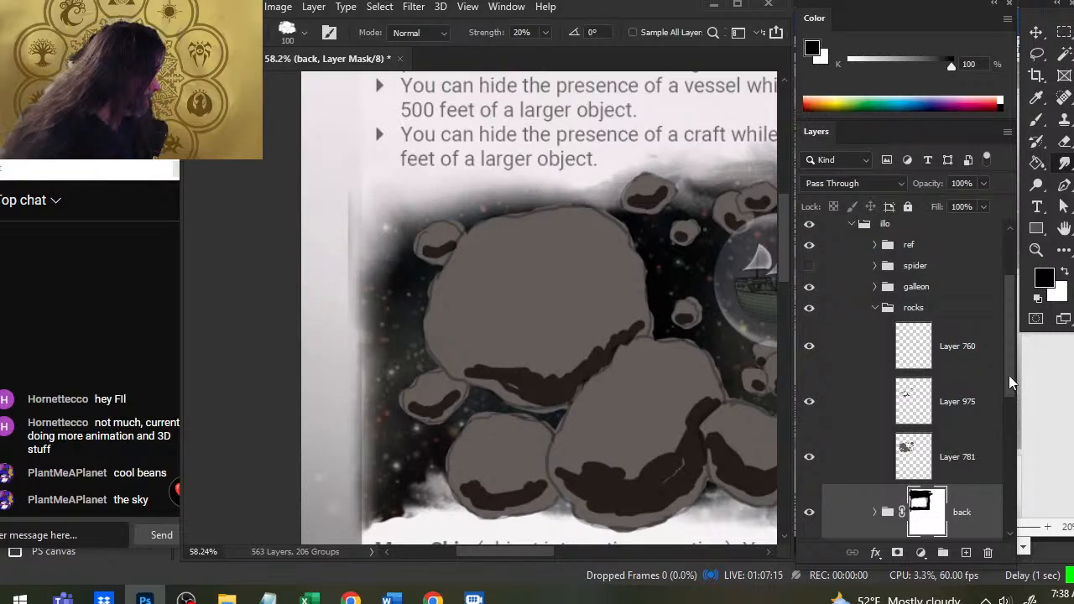
- Examine the page dressing group's contents and toggle the back group's visibility to trace the vertical edge beside the starfield
left_click_drag(1004, 381, 1001, 520)
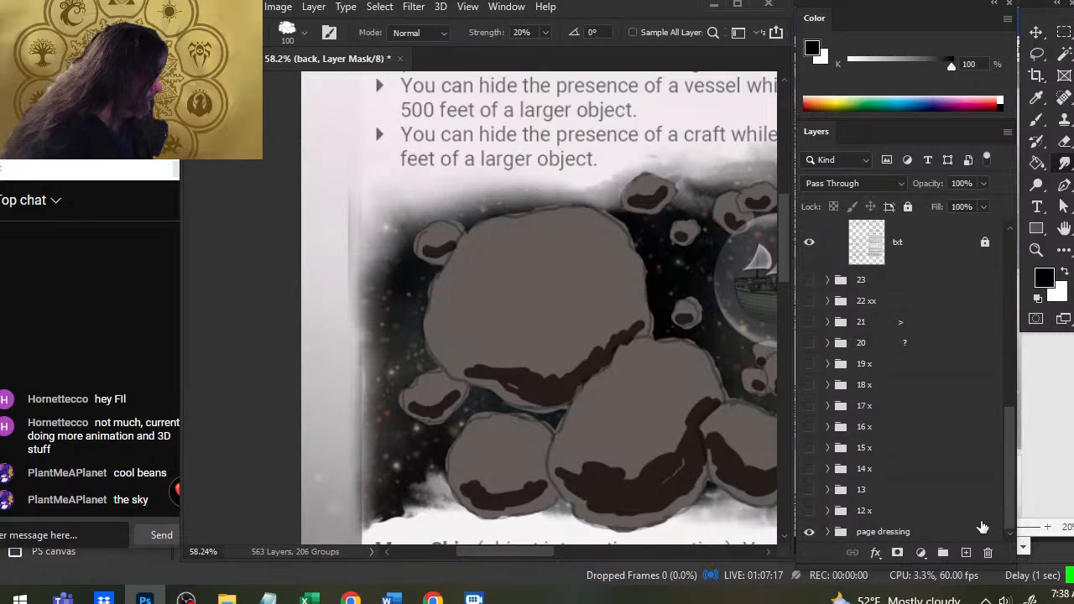
left_click(827, 533)
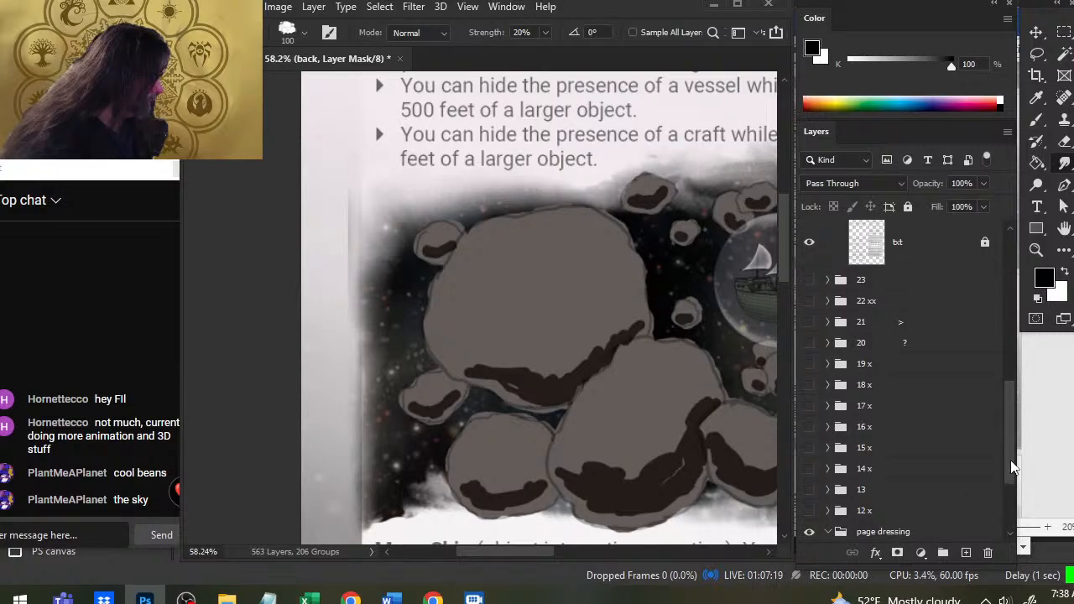
left_click_drag(1012, 467, 1008, 523)
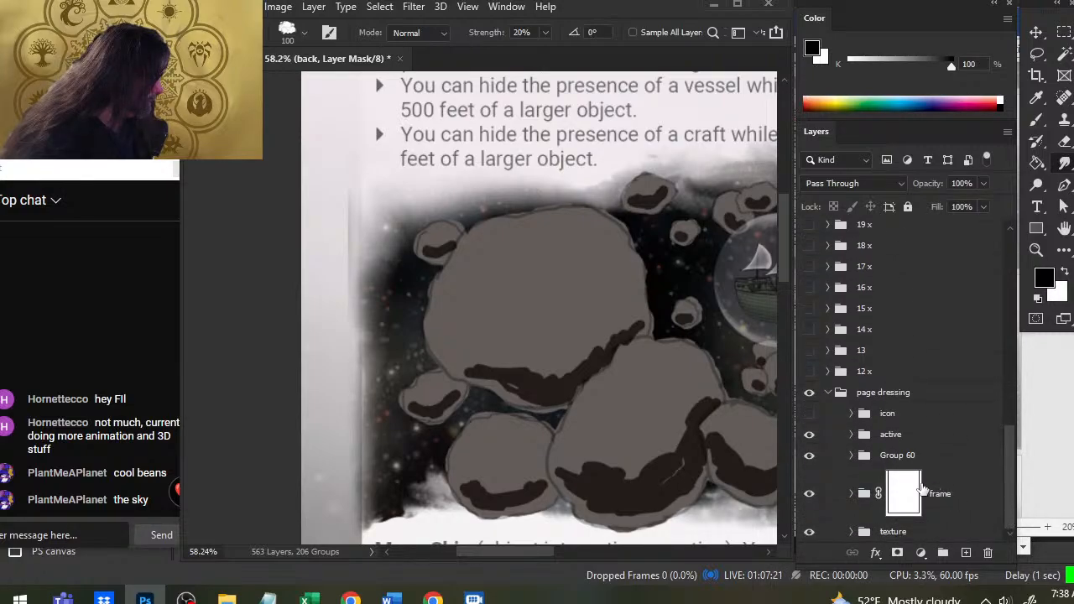
left_click(835, 394)
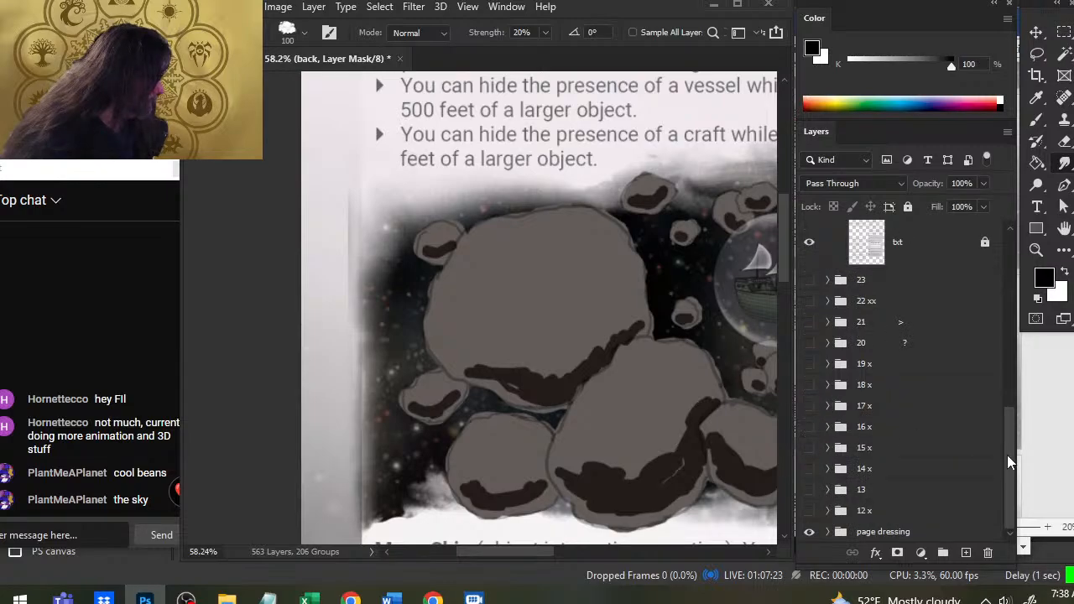
left_click_drag(1009, 458, 1007, 409)
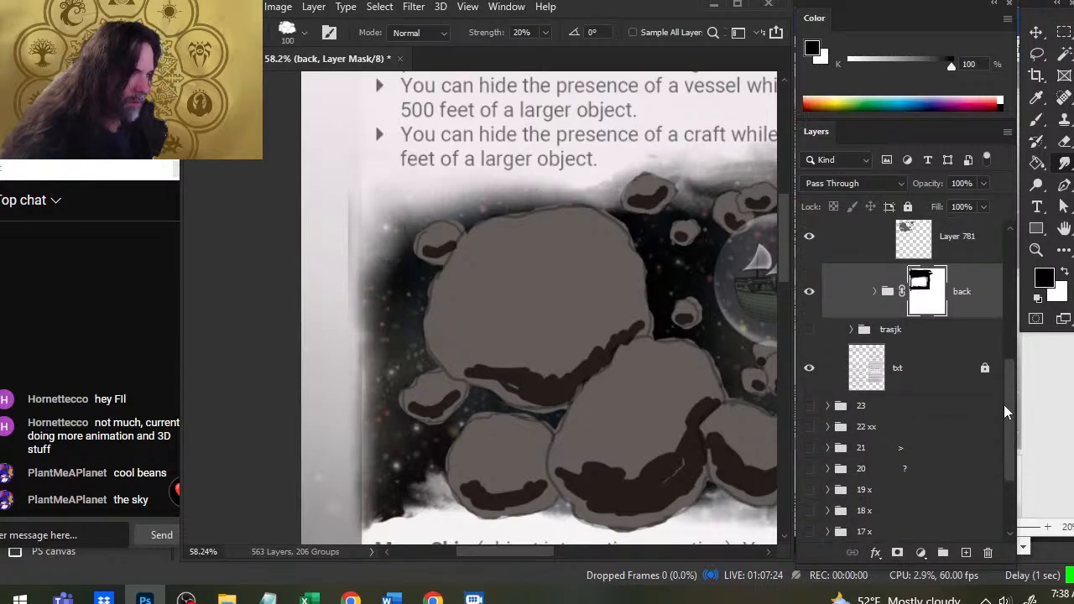
left_click(811, 293)
left_click(811, 293)
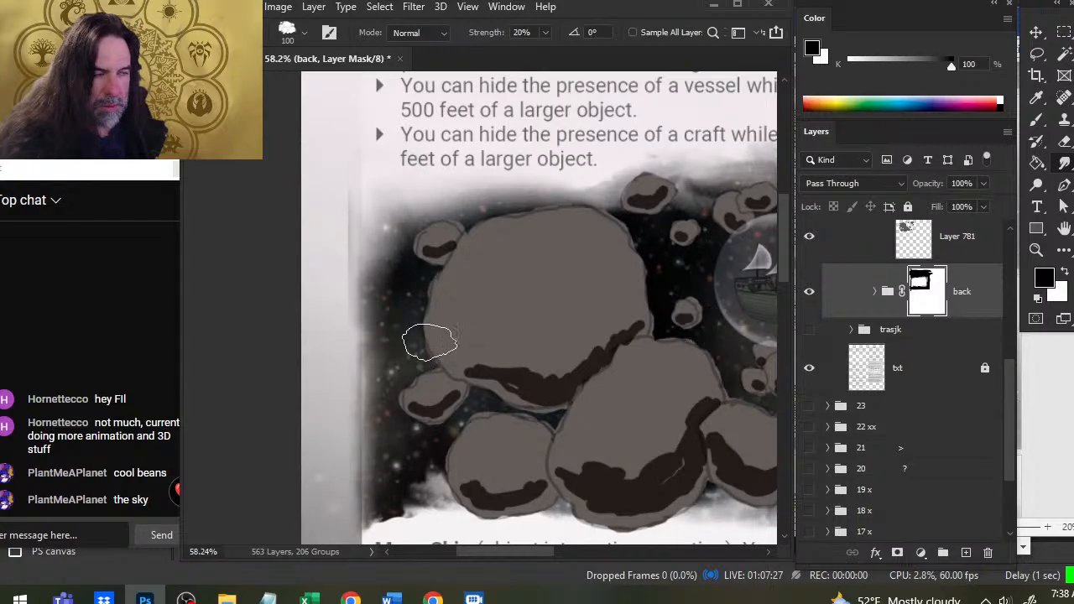
- Paint out the vertical edge left of the starfield on the back group's mask and smudge it, undoing the stray Eraser stroke
key("e")
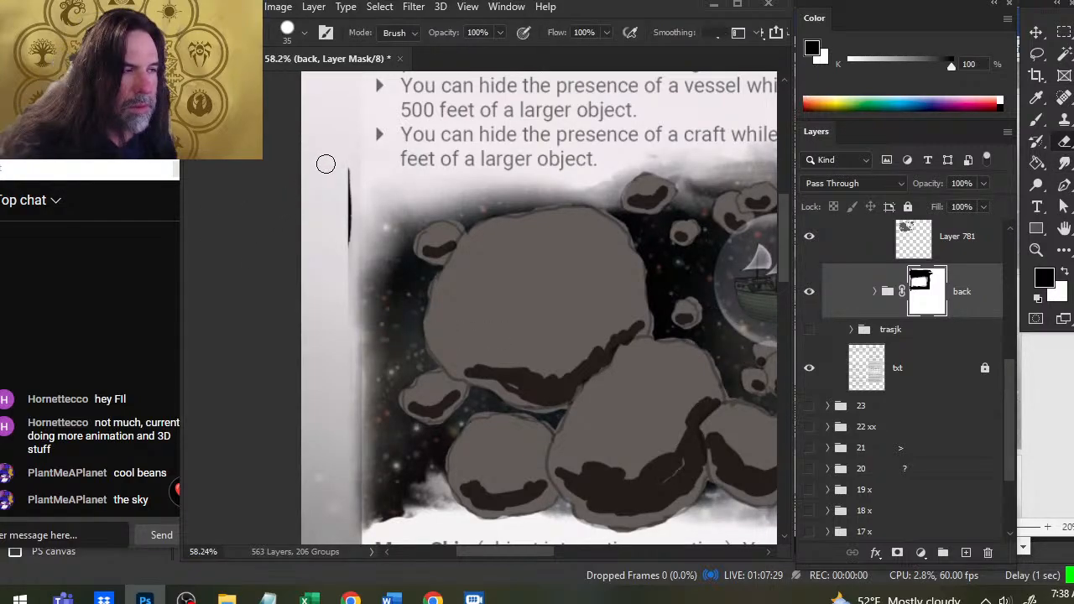
key("ctrl+z")
key("b")
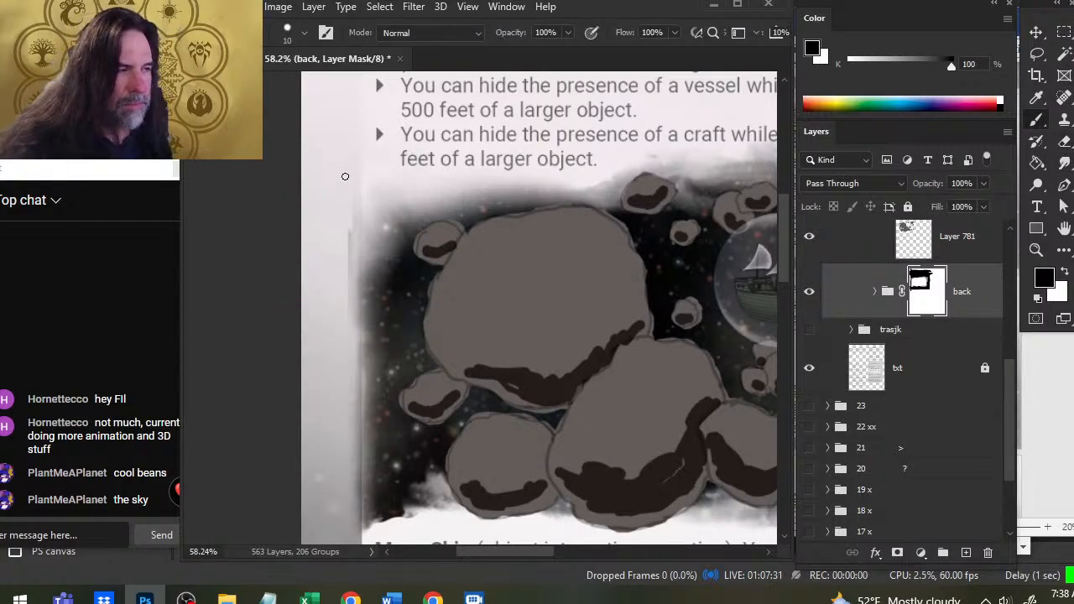
key("r")
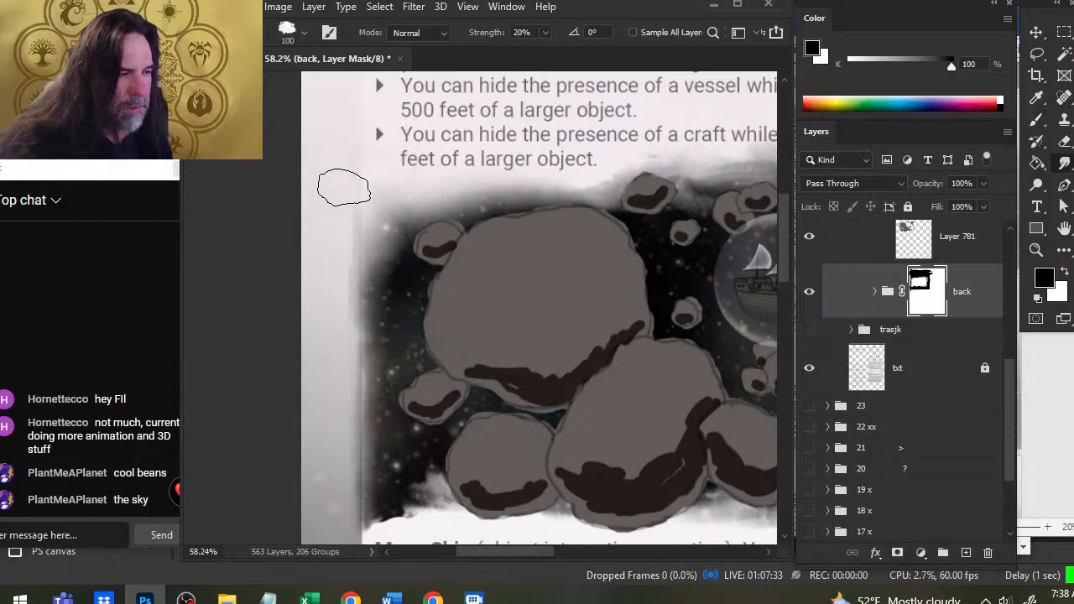
mouse_move(343, 187)
left_mouse_down()
mouse_move(342, 249)
mouse_move(333, 187)
mouse_move(325, 266)
left_mouse_up()
key("b")
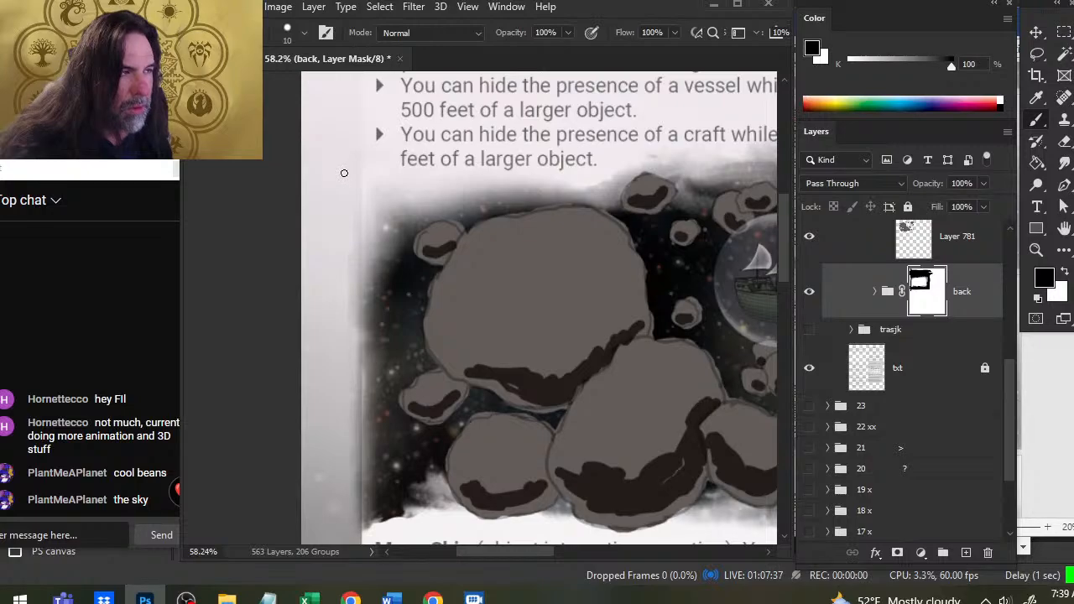
- Soften the starfield's upper-left corner on the mask with the Smudge tool at size 80 and undo the last brush stroke
key("r")
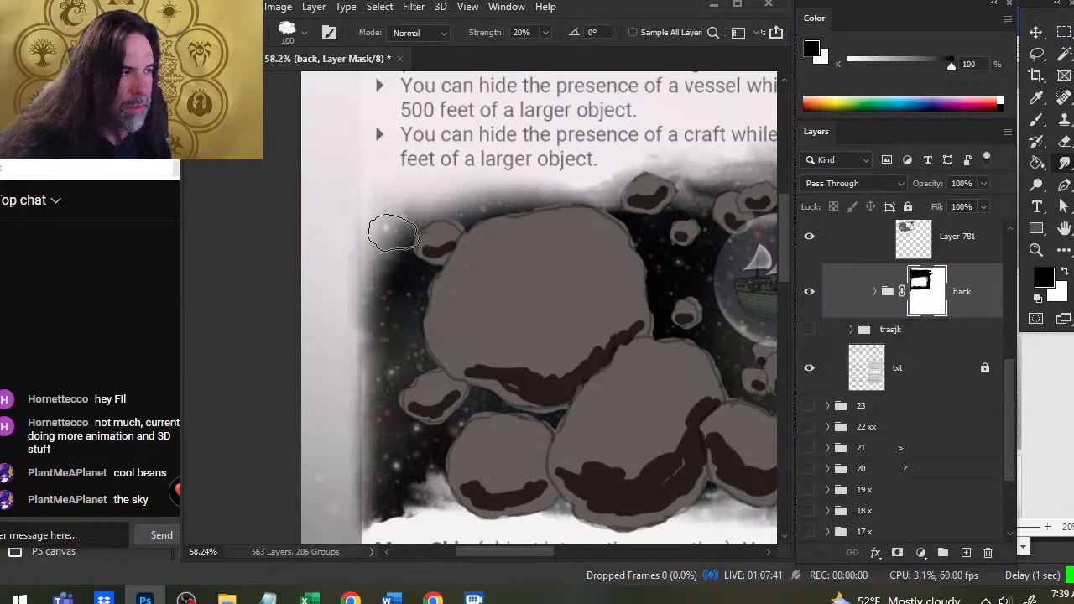
key("bracketleft")
key("bracketleft")
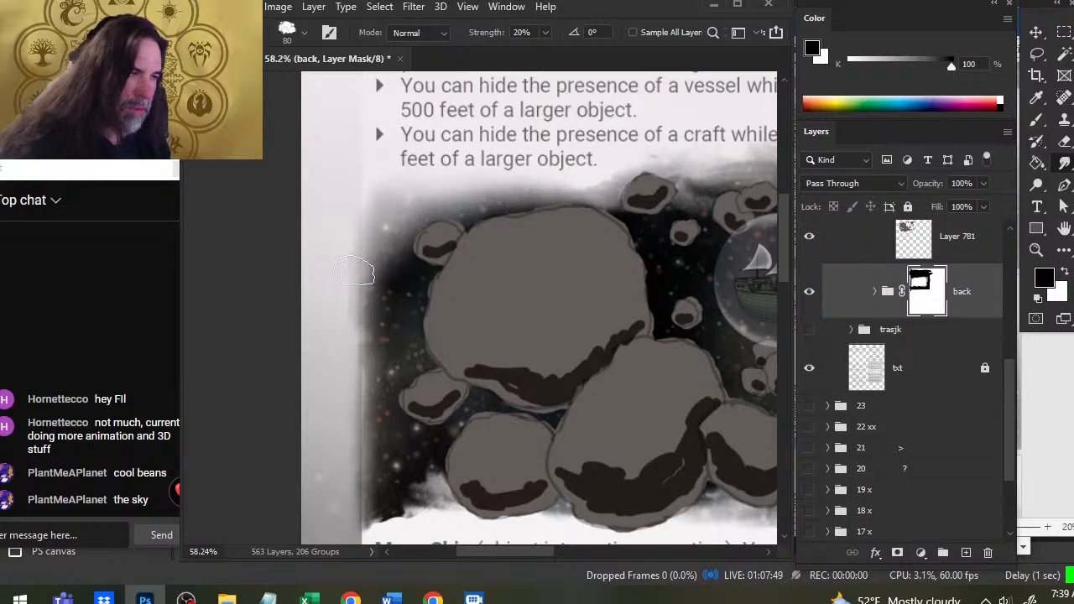
key("b")
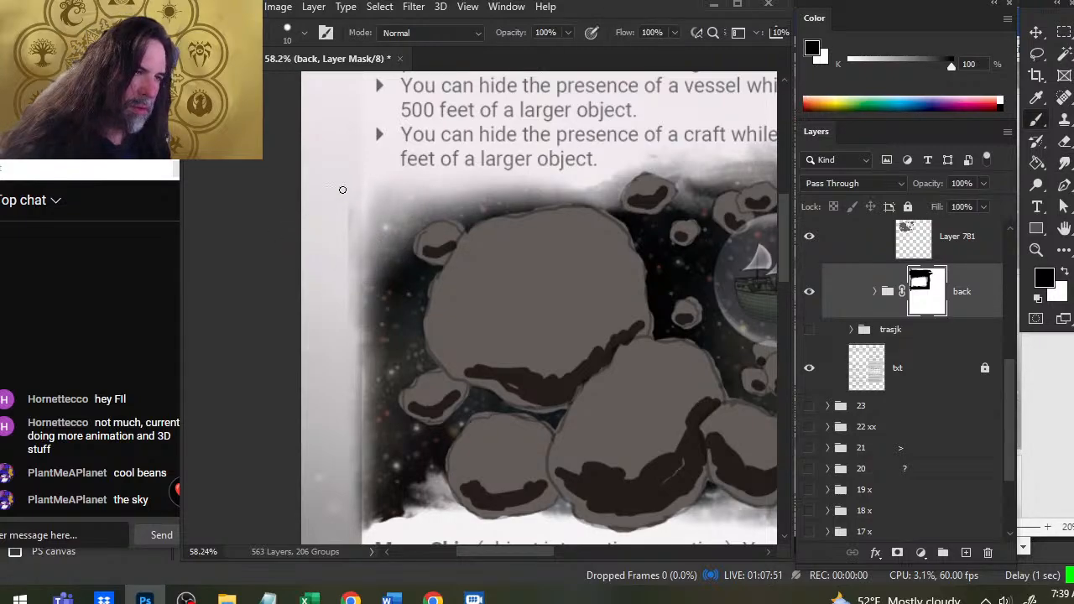
key("ctrl+z")
- Smudge the mask at size 60 to extend the starfield's upper-left corner outward toward the page's left margin
key("r")
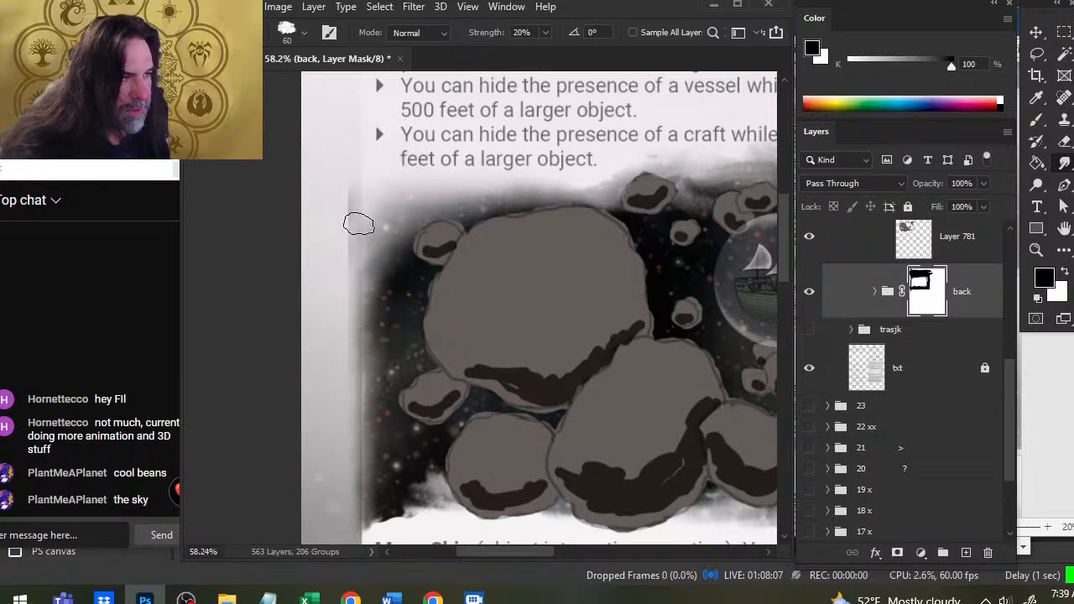
key("b")
key("r")
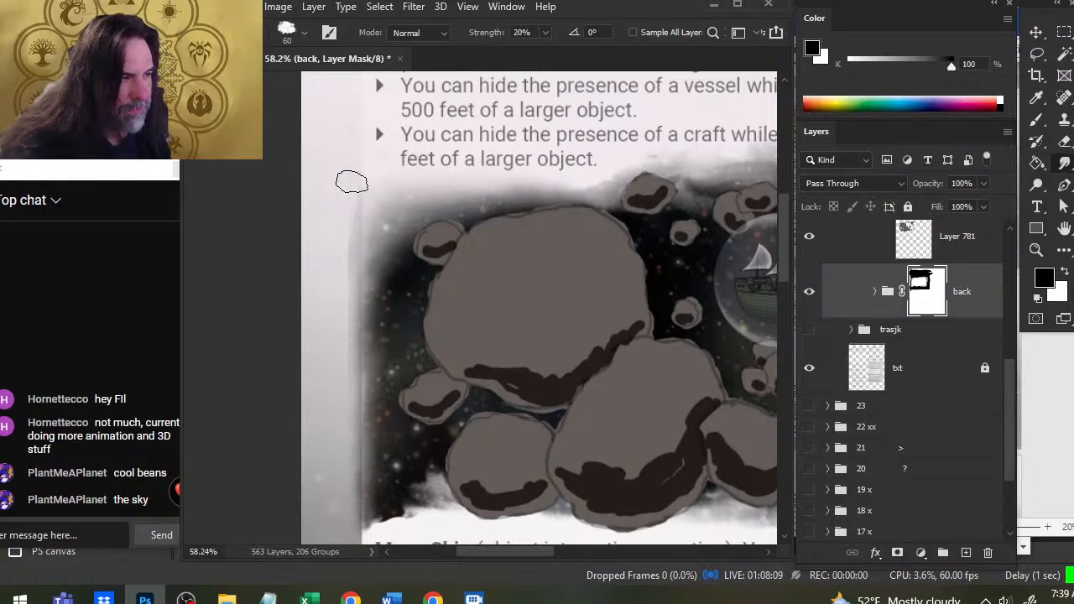
mouse_move(361, 221)
left_mouse_down()
mouse_move(328, 228)
mouse_move(326, 201)
left_mouse_up()
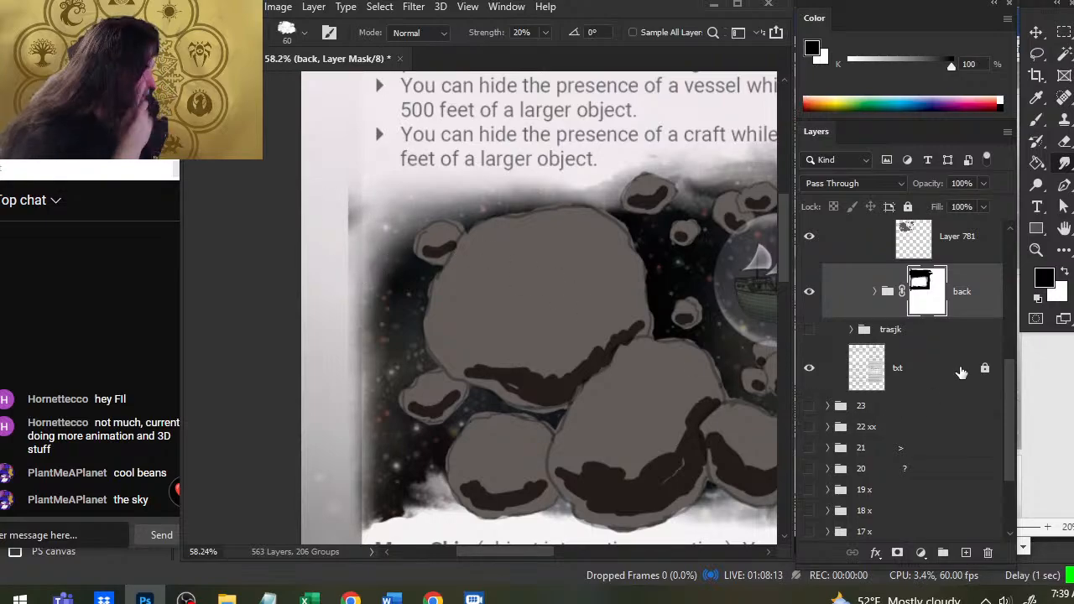
- Toggle the page dressing group to check it, then hide the frame group inside it
left_click_drag(1007, 384, 1012, 429)
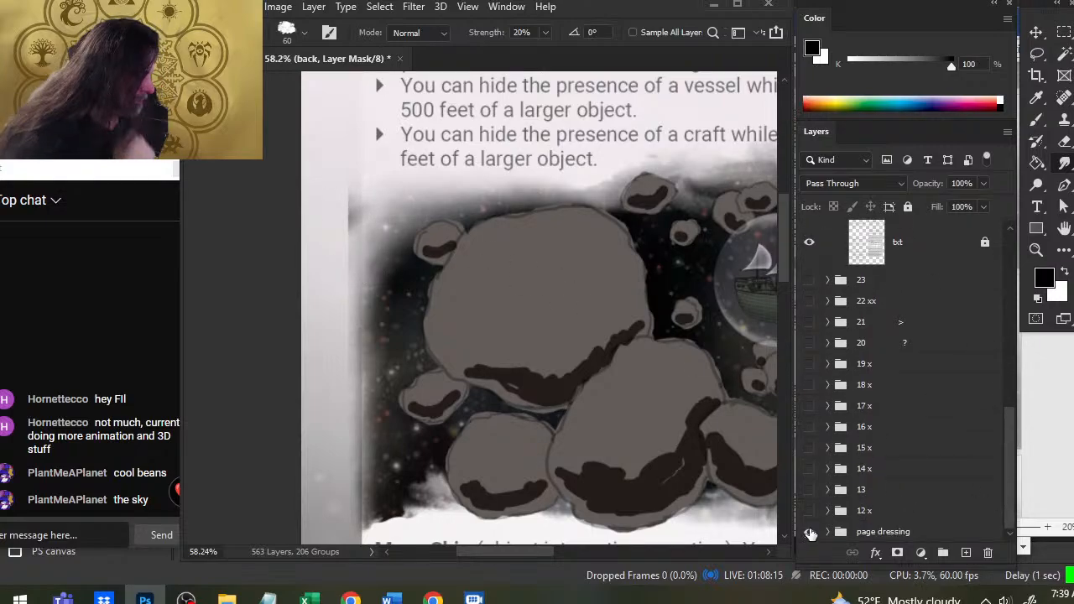
left_click(809, 532)
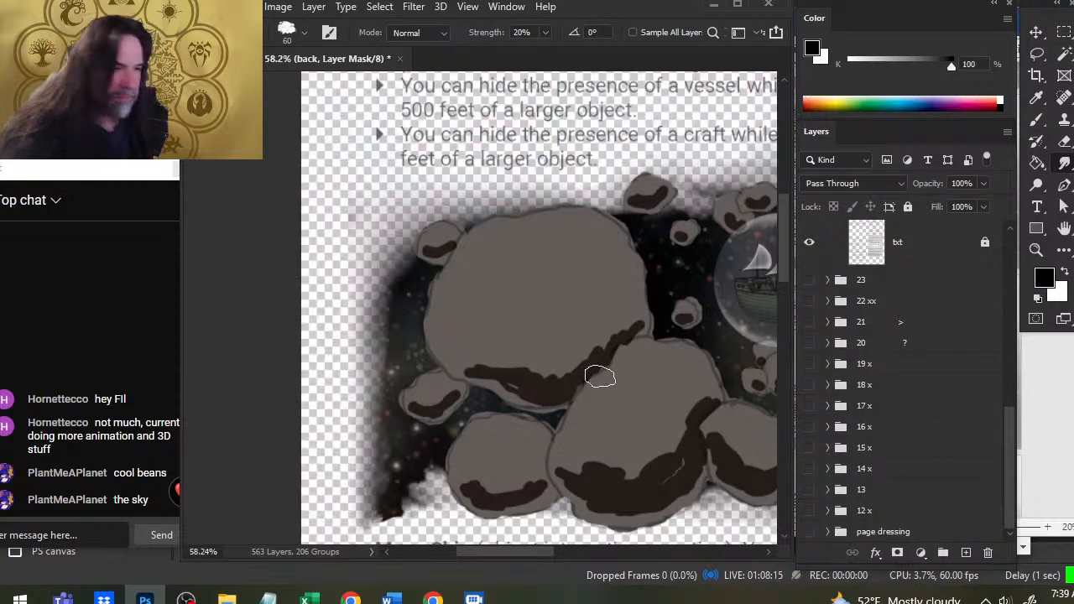
left_click(809, 532)
left_click(838, 535)
left_click(828, 532)
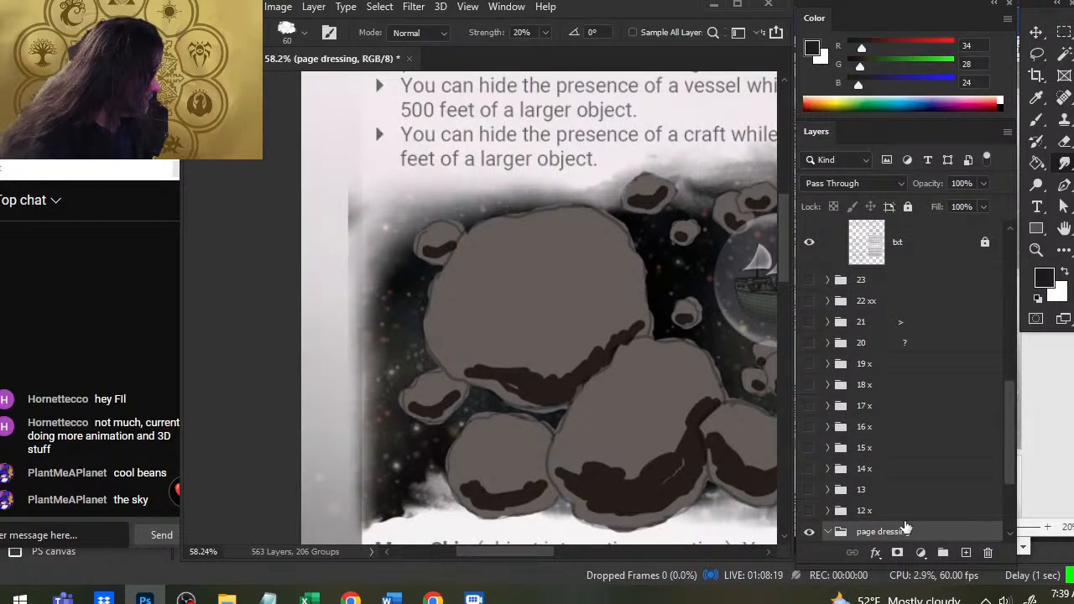
scroll(993, 419, "down", 3)
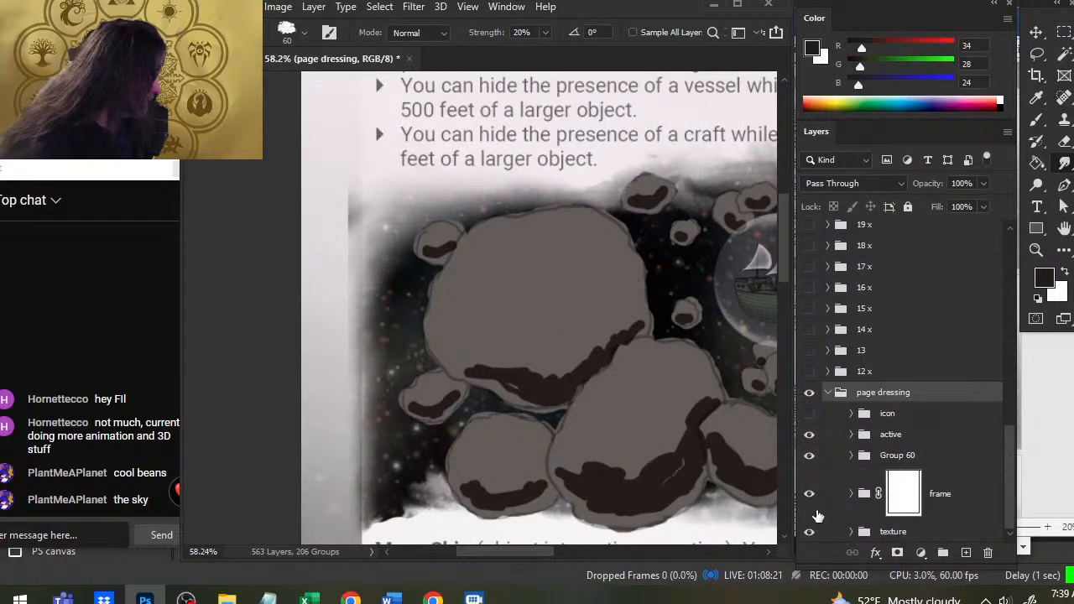
left_click(812, 511)
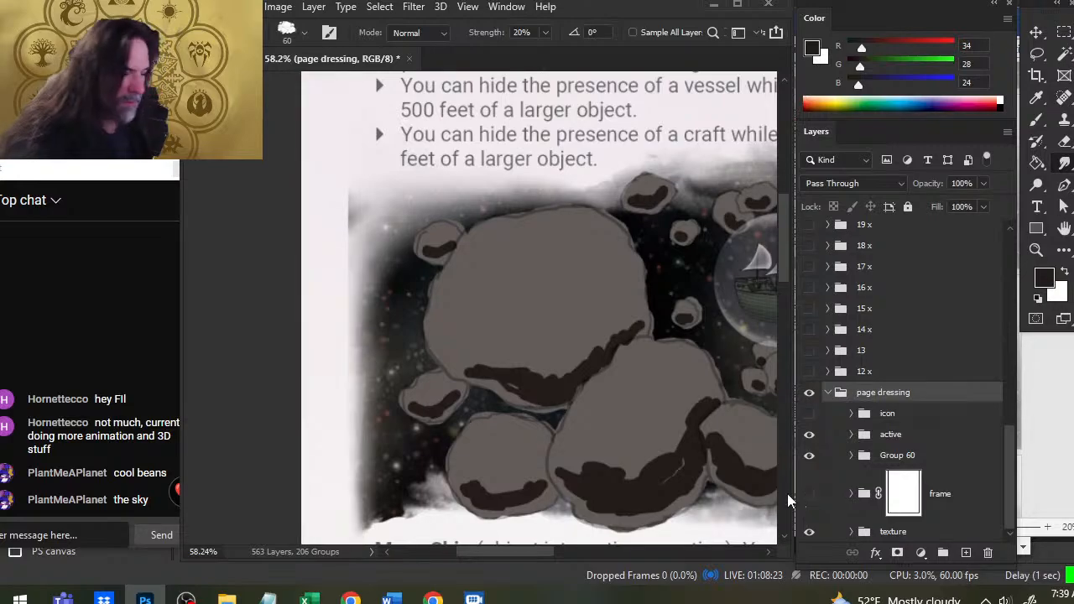
- On the back group's mask, paint out the hard edge at the starfield's upper-left corner with a size 10 brush and smudge it at 20% strength
left_click_drag(355, 261, 385, 329)
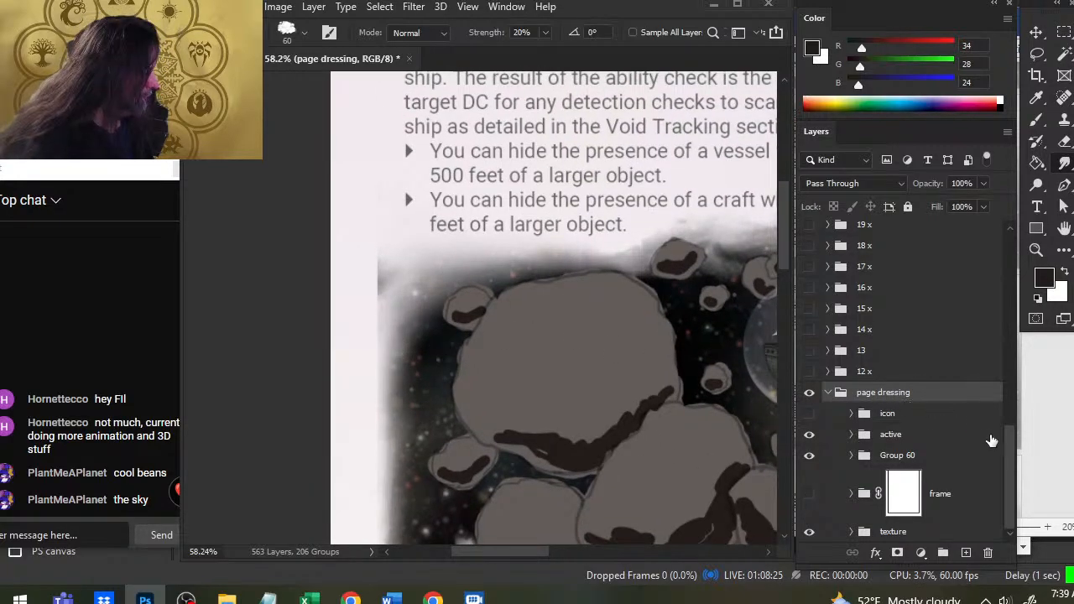
scroll(1005, 398, "up", 7)
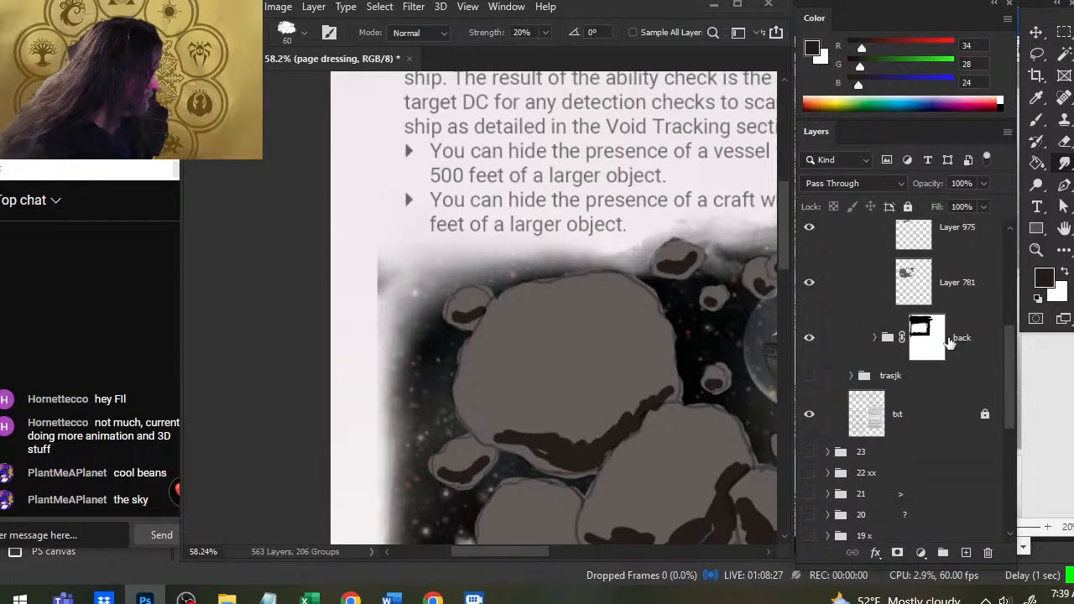
left_click(928, 337)
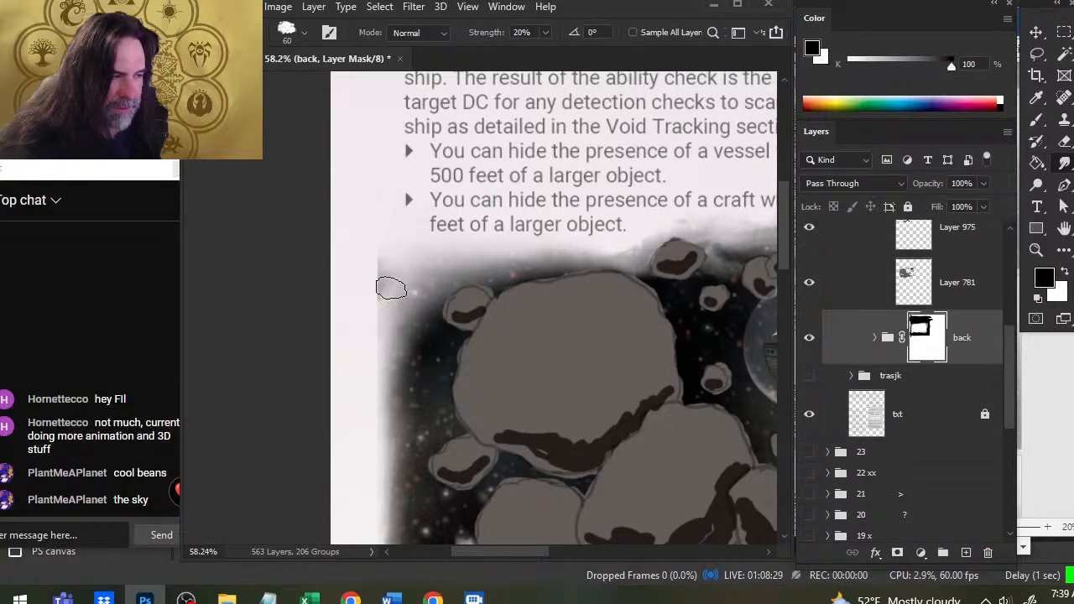
key("b")
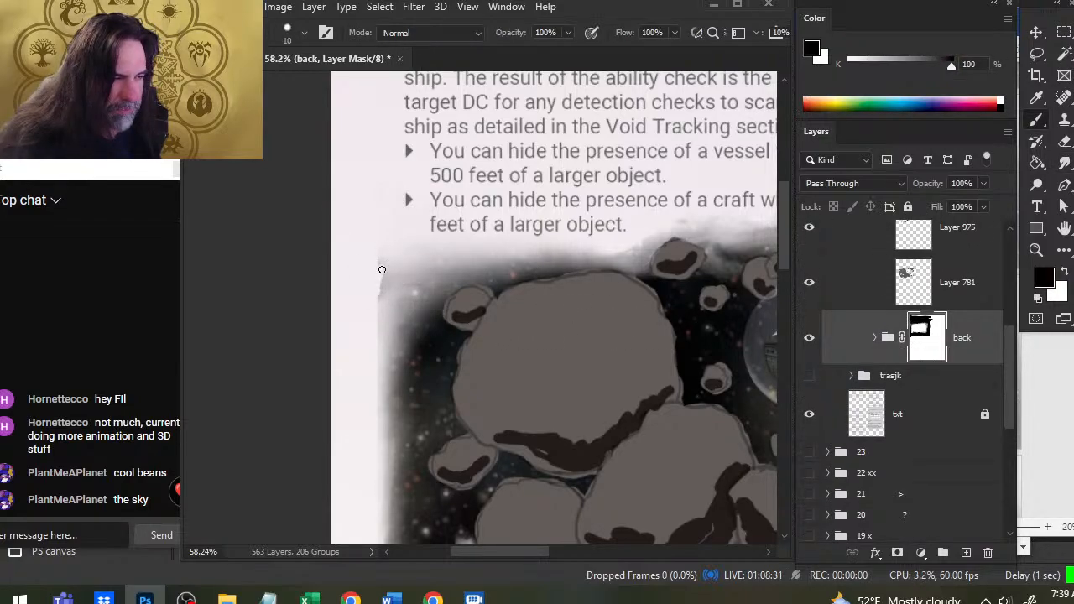
key("r")
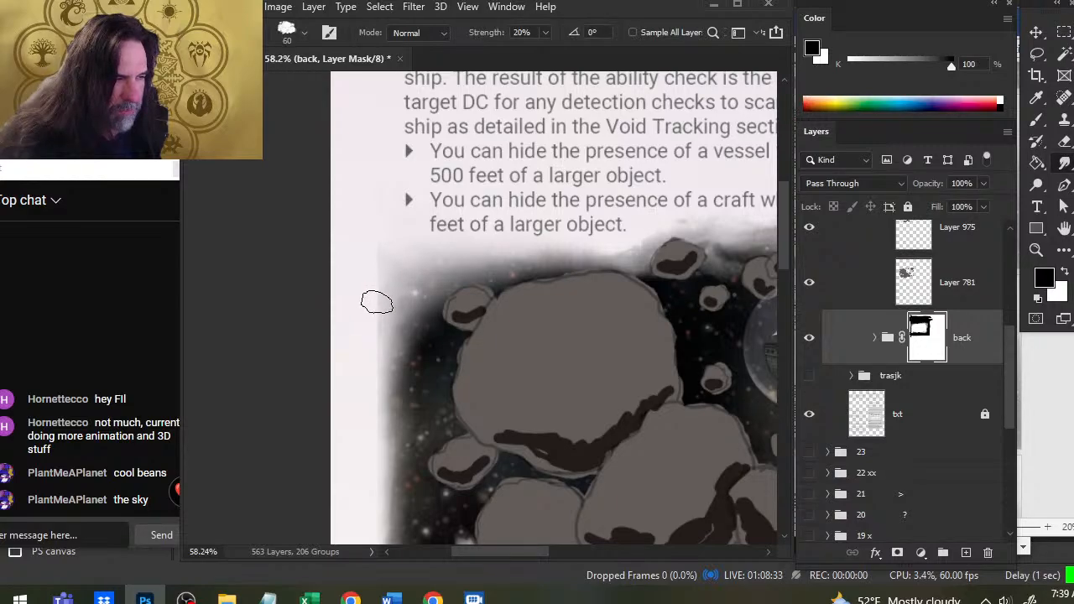
key("b")
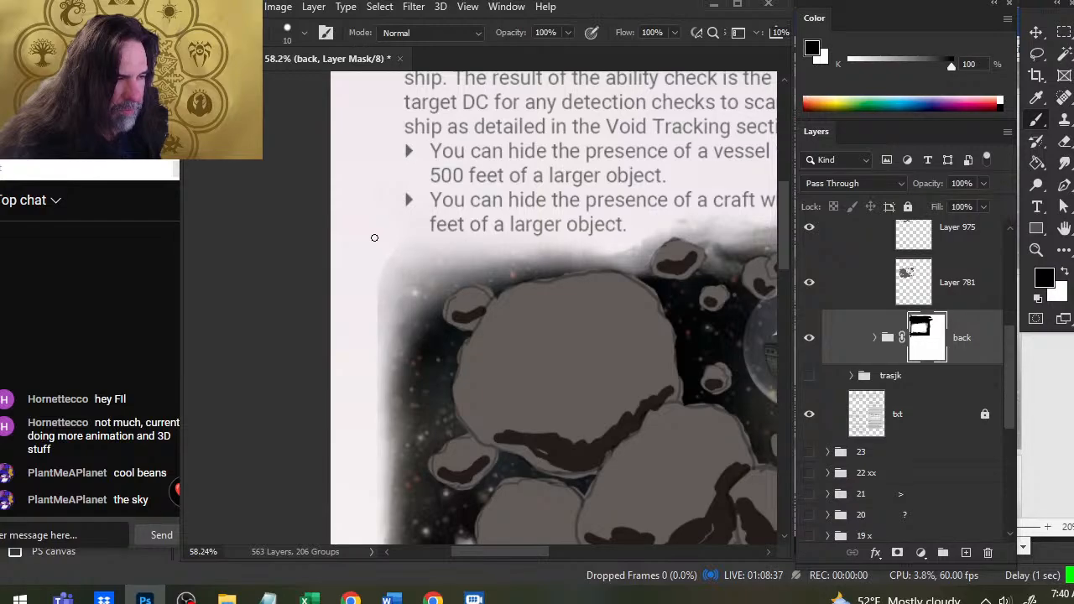
key("r")
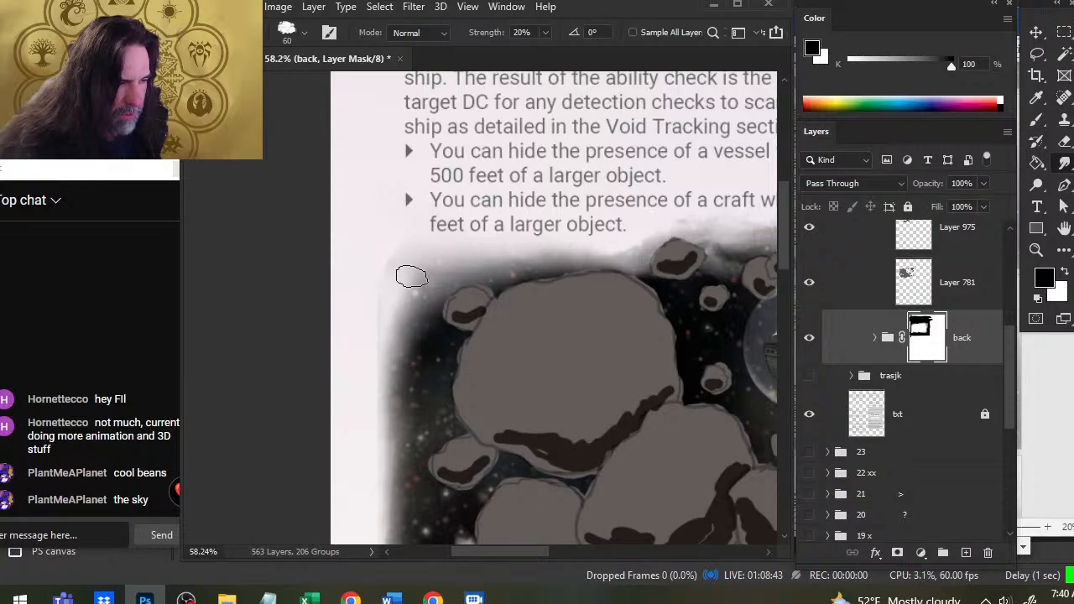
- Round off the starfield's upper-left corner and upper left side on the mask, alternating the black size 10 brush and the size 60 Smudge tool
key("b")
key("r")
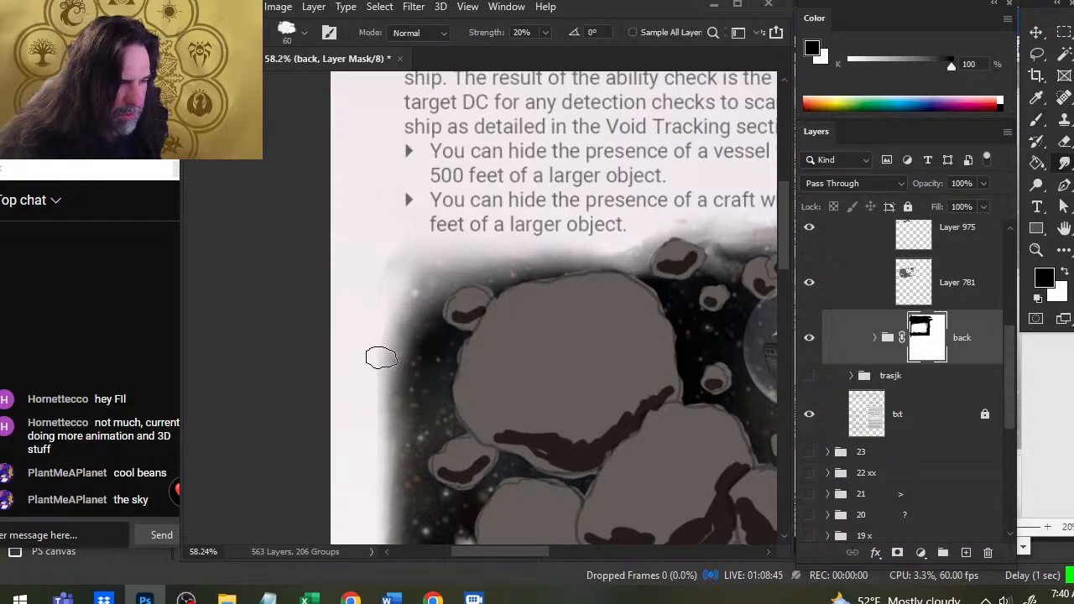
key("b")
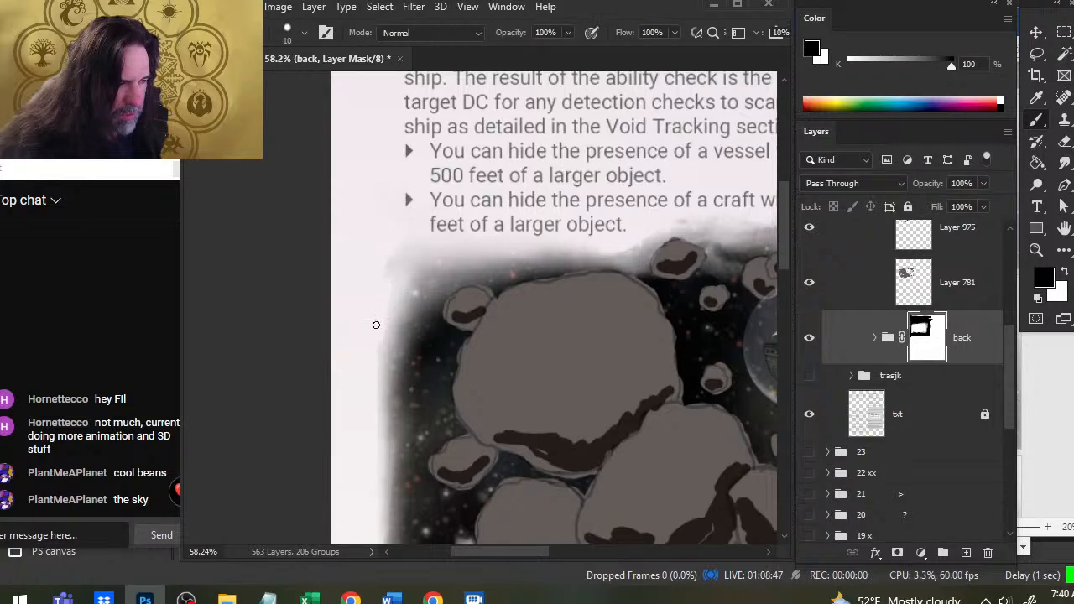
key("r")
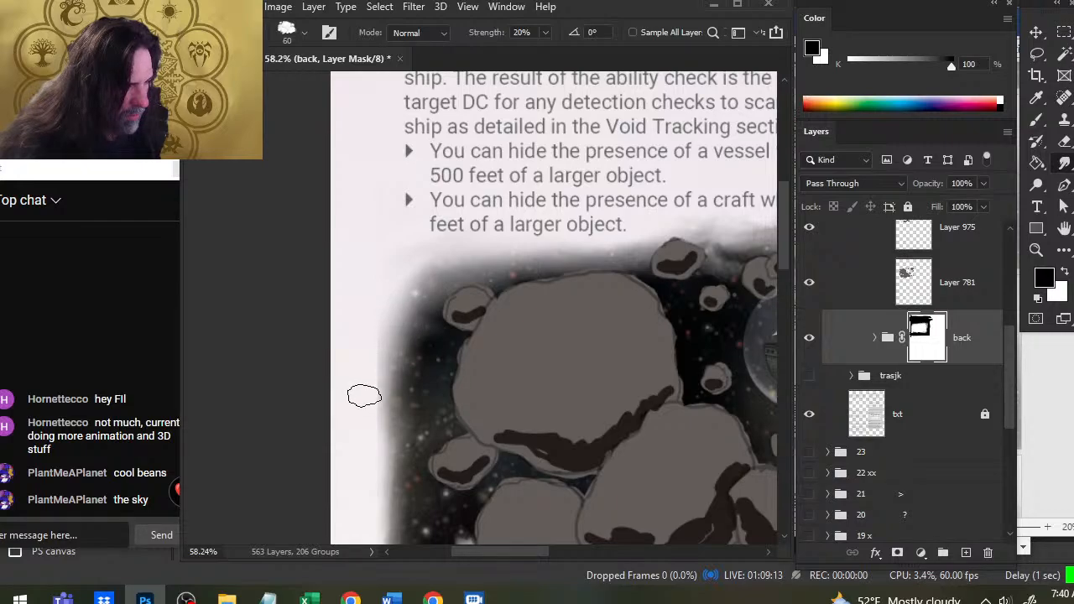
key("b")
key("r")
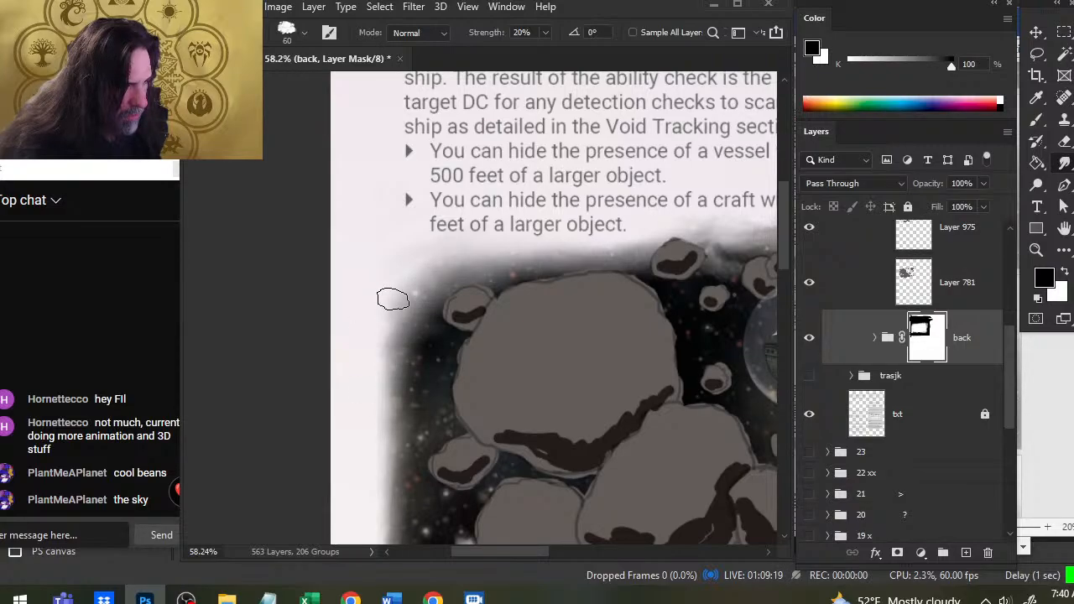
mouse_move(424, 278)
left_mouse_down()
mouse_move(407, 286)
mouse_move(458, 290)
left_mouse_up()
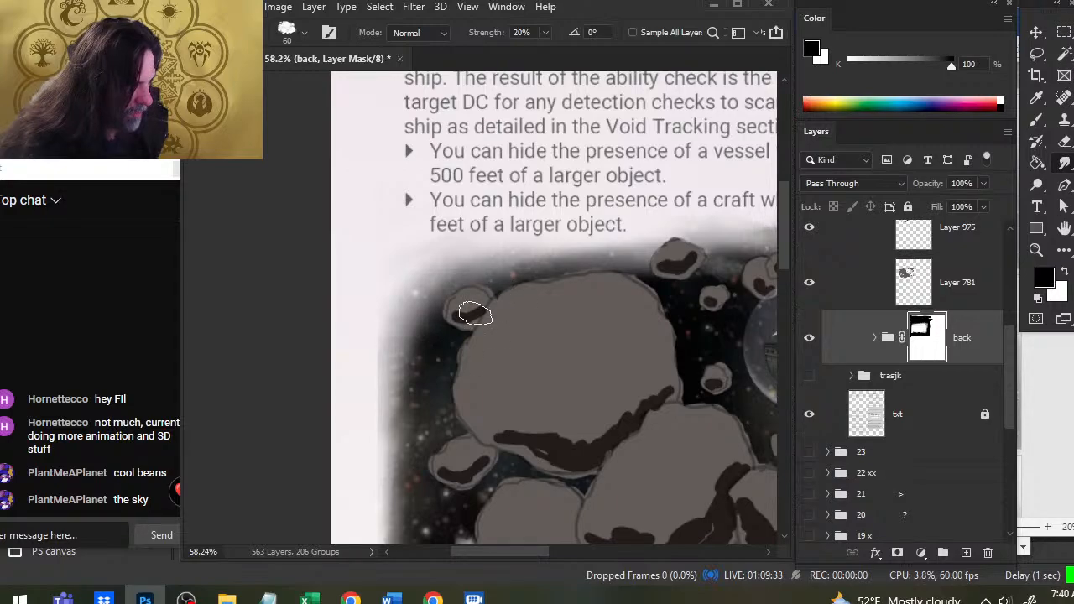
- Paint out the remaining haze along the starfield's right edge on the mask with a size 80 brush and soften it with the Smudge tool
scroll(501, 350, "right", 5)
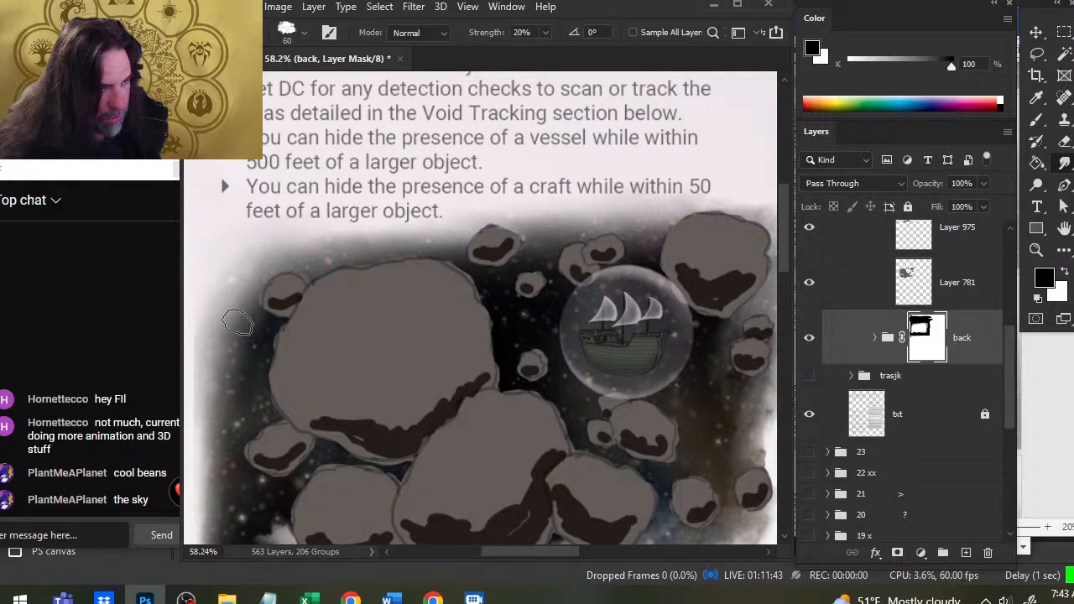
scroll(626, 289, "right", 3)
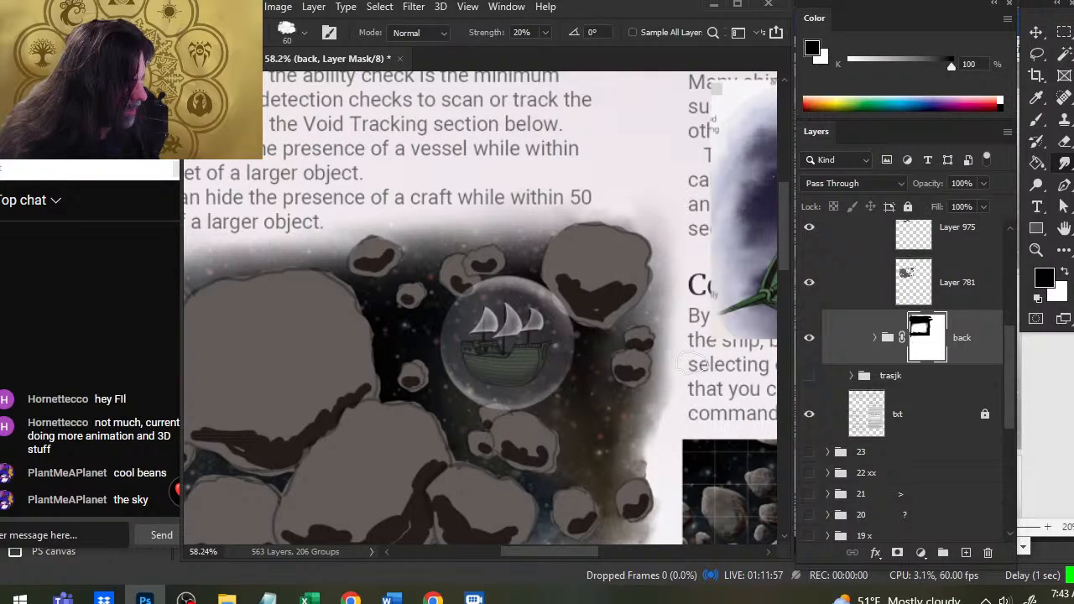
left_click_drag(690, 363, 593, 245)
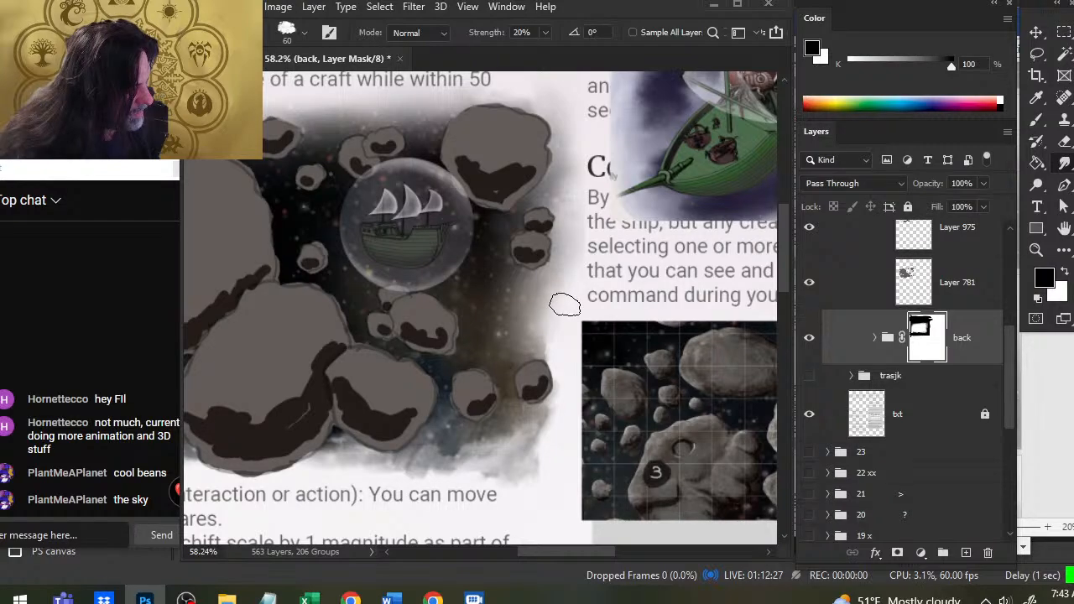
key("b")
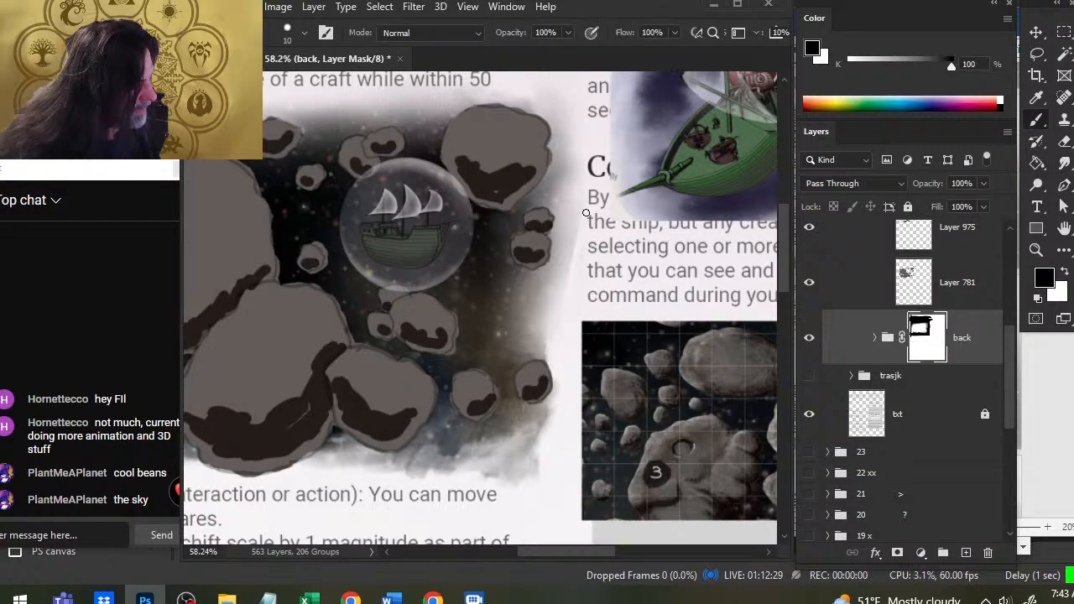
key("bracketright")
key("bracketright")
key("bracketright")
key("bracketright")
key("bracketright")
key("bracketright")
key("bracketright")
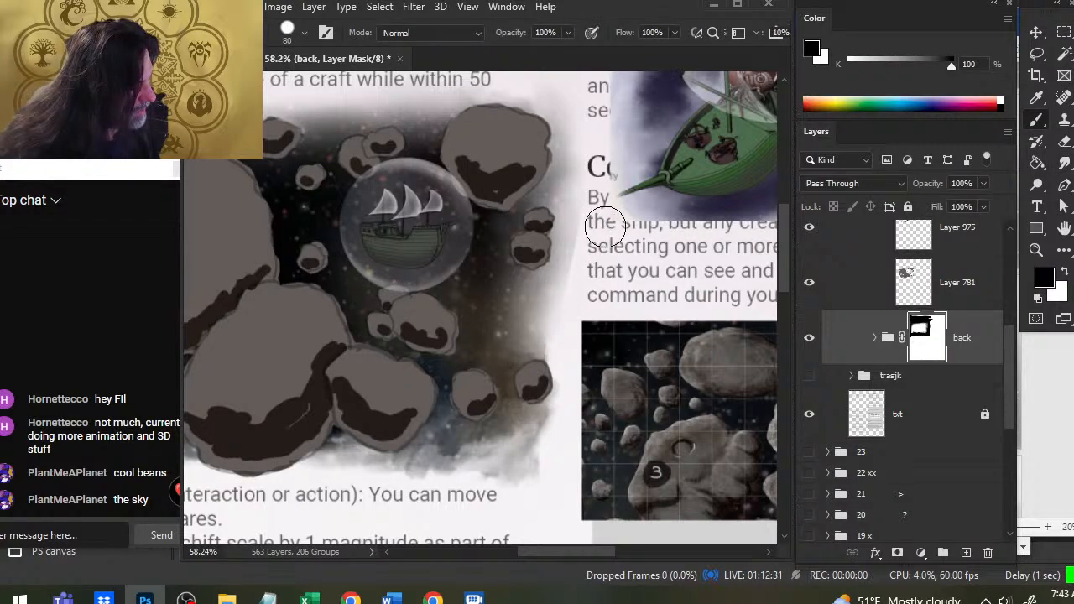
key("r")
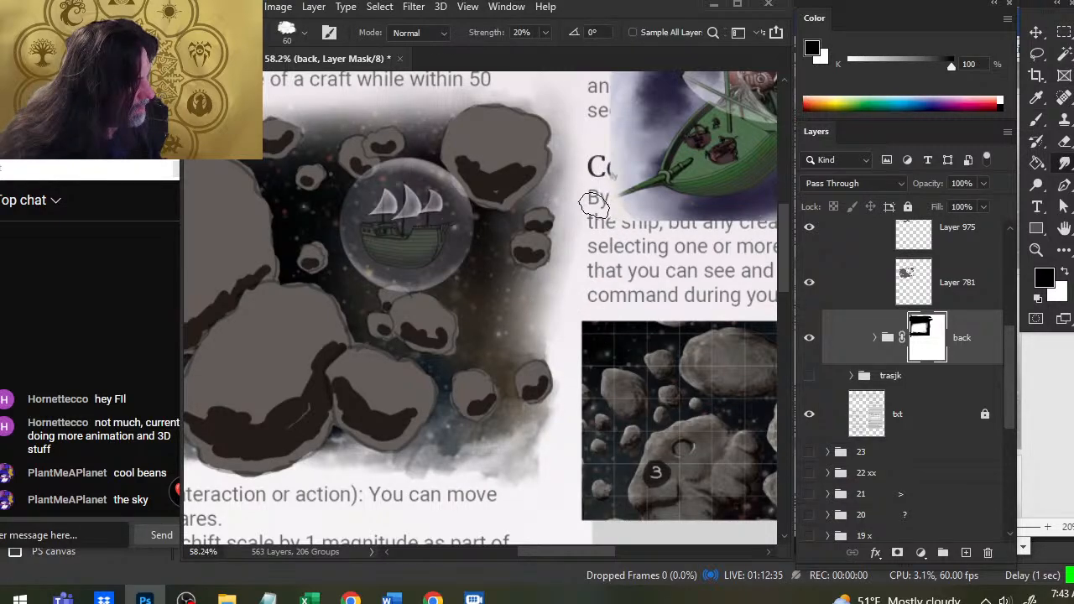
key("b")
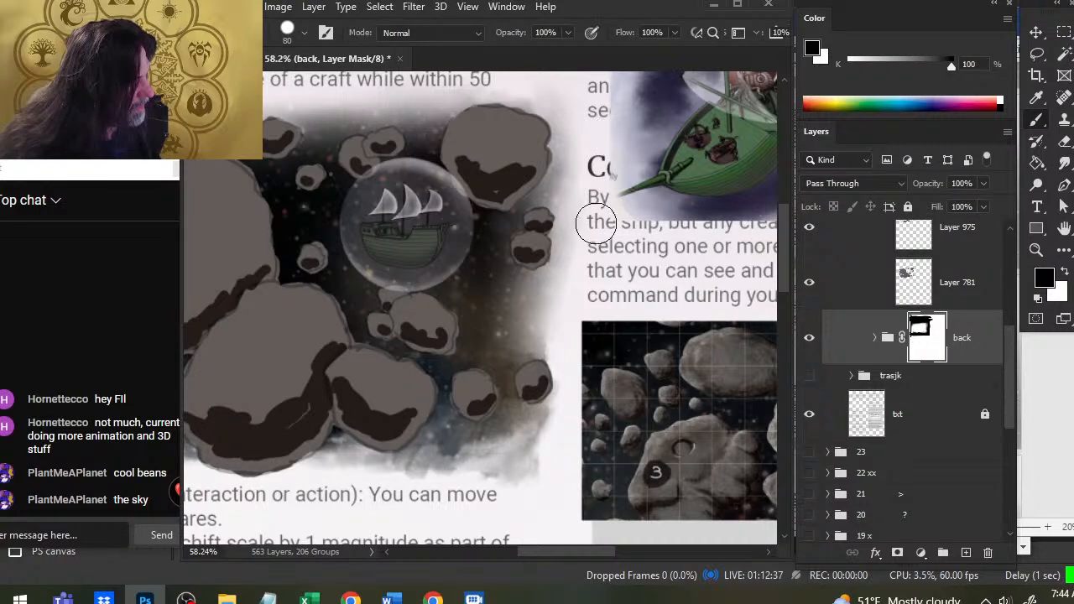
scroll(597, 223, "up", 3)
key("r")
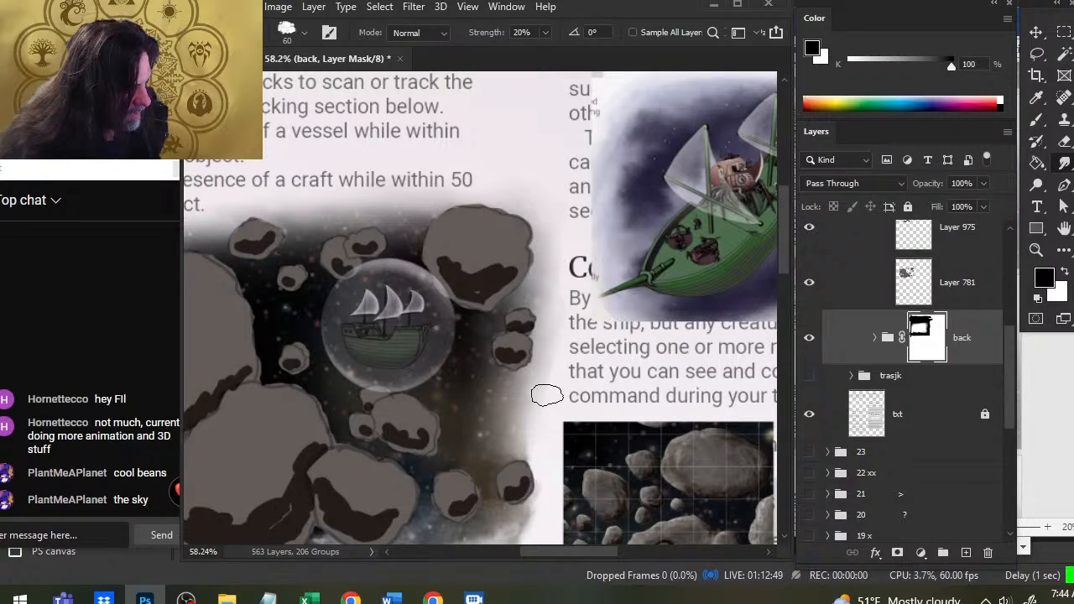
- Blend the starfield's lower-right corner and adjoining bottom edge into the page on the mask with the Brush and Smudge tools
mouse_move(514, 441)
left_mouse_down()
mouse_move(546, 299)
mouse_move(546, 310)
left_mouse_up()
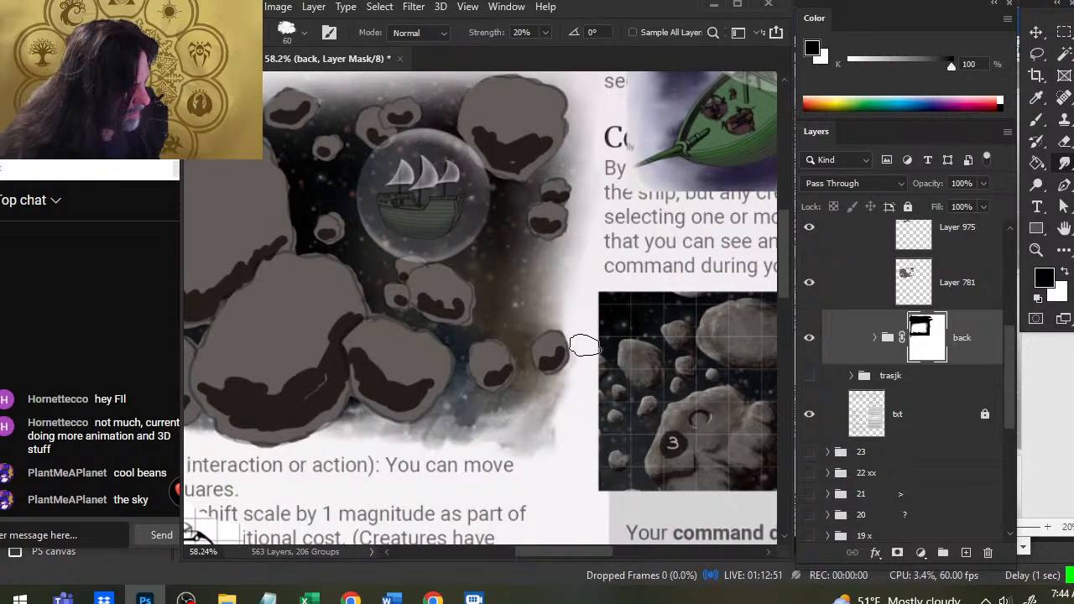
key("b")
key("r")
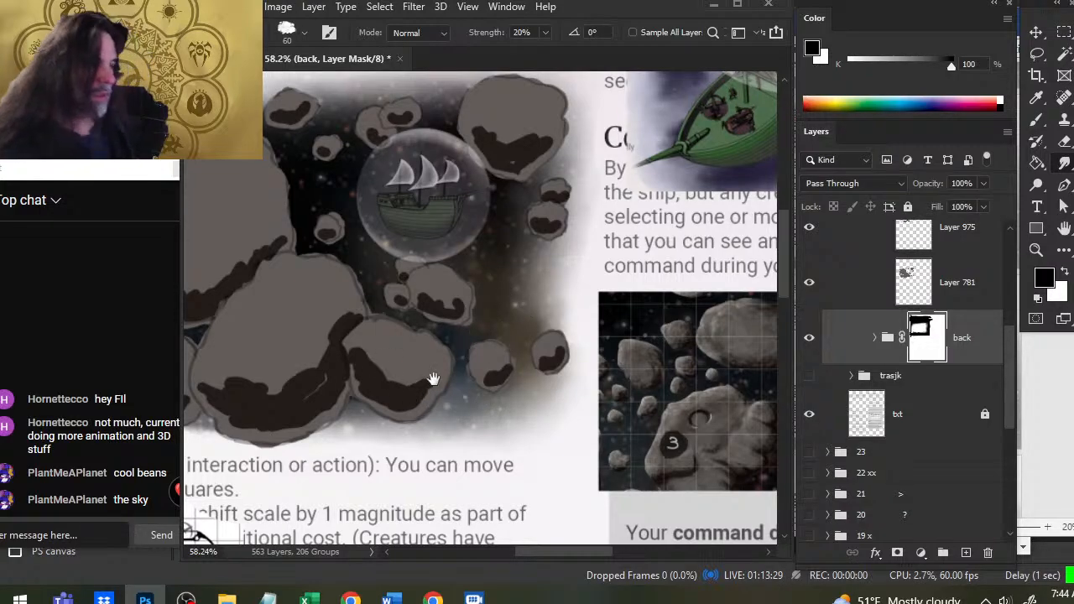
- Paint out the hard edge at the starfield's lower-left corner on the mask and smudge the corner and bottom edge until soft
left_click_drag(434, 380, 590, 331)
left_click_drag(264, 376, 446, 393)
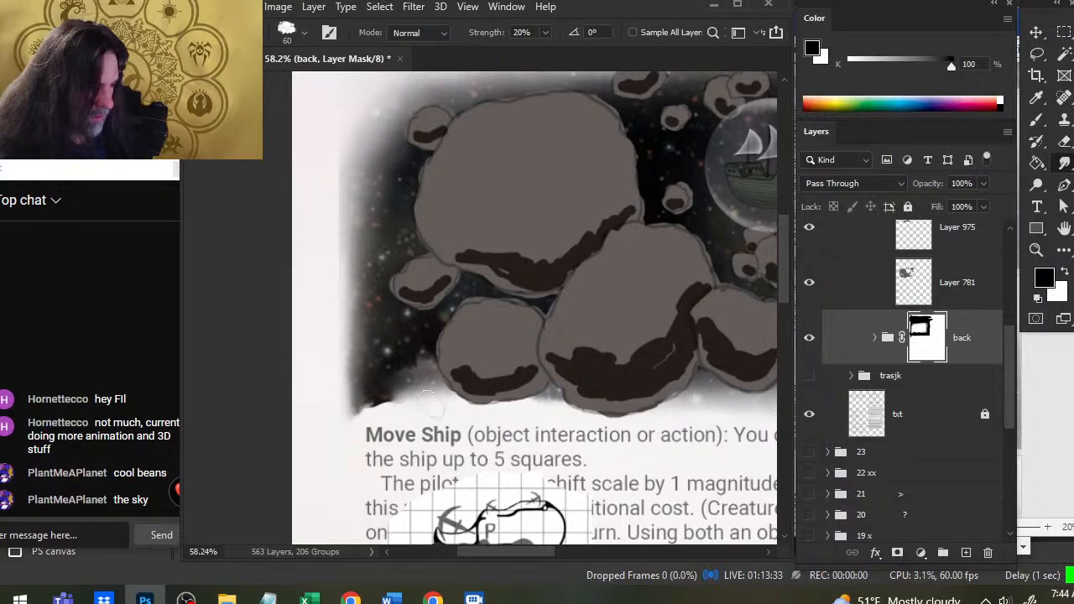
key("b")
mouse_move(339, 418)
left_mouse_down()
mouse_move(349, 389)
mouse_move(352, 417)
mouse_move(343, 405)
left_mouse_up()
key("r")
mouse_move(348, 386)
left_mouse_down()
mouse_move(410, 371)
mouse_move(404, 362)
mouse_move(406, 396)
mouse_move(327, 401)
mouse_move(378, 376)
mouse_move(328, 376)
mouse_move(337, 391)
mouse_move(319, 378)
mouse_move(329, 388)
mouse_move(337, 376)
mouse_move(343, 400)
mouse_move(428, 420)
mouse_move(373, 393)
mouse_move(419, 381)
mouse_move(424, 396)
mouse_move(511, 411)
mouse_move(708, 405)
left_mouse_up()
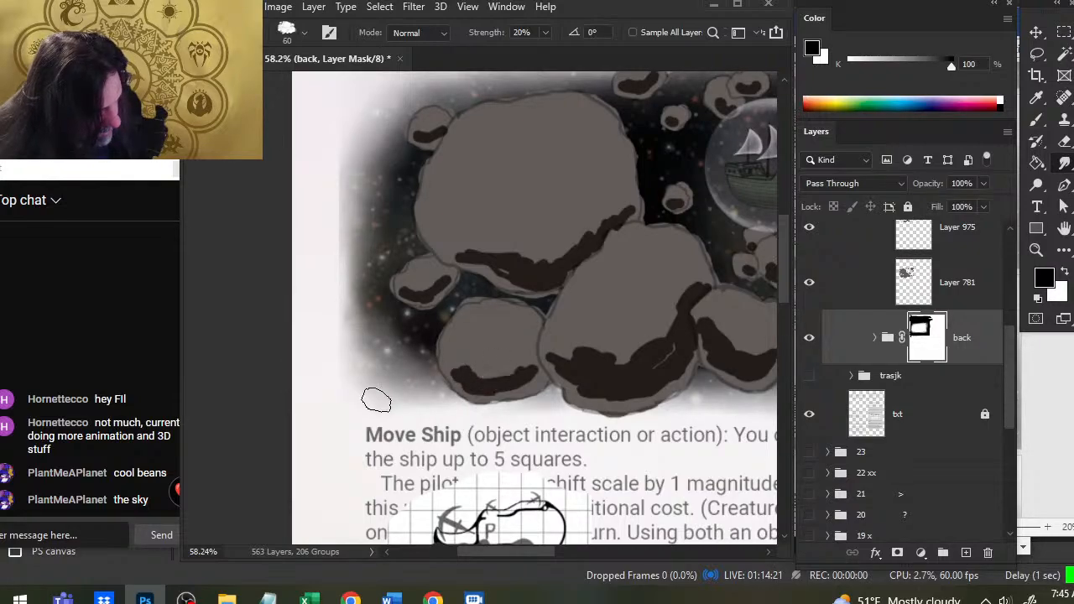
left_click_drag(570, 444, 494, 435)
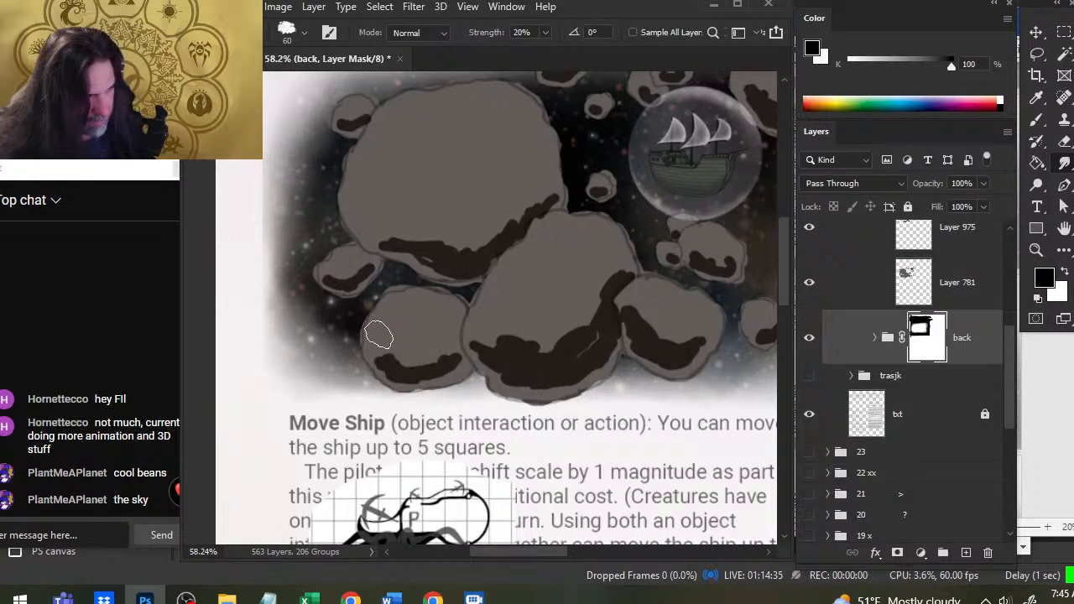
- Show the frame group in page dressing again and collapse the page dressing group
key("z")
left_click_drag(532, 425, 473, 381)
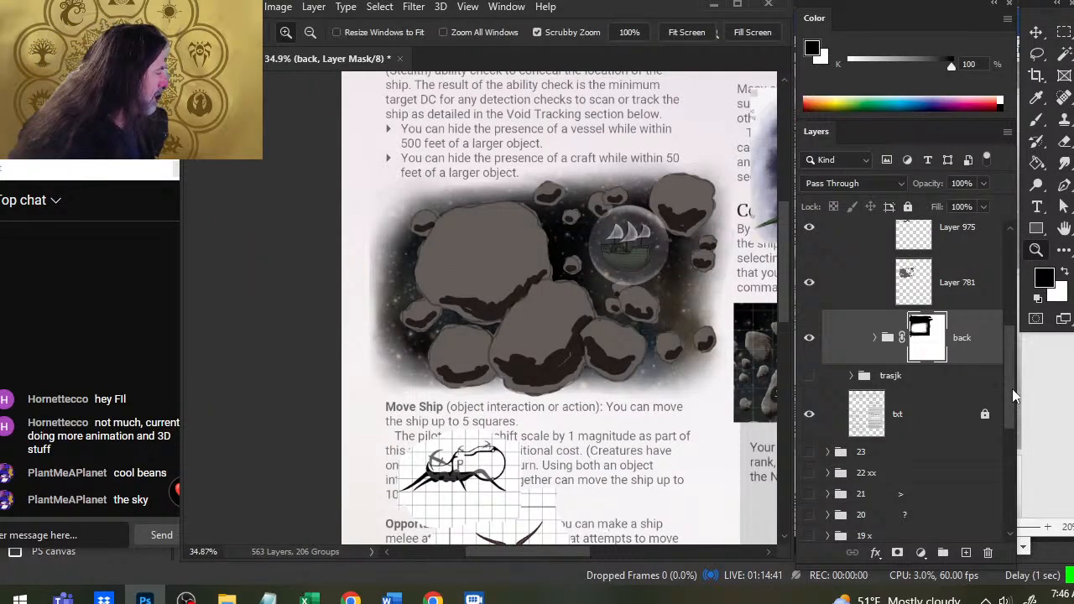
left_click_drag(1009, 398, 1009, 499)
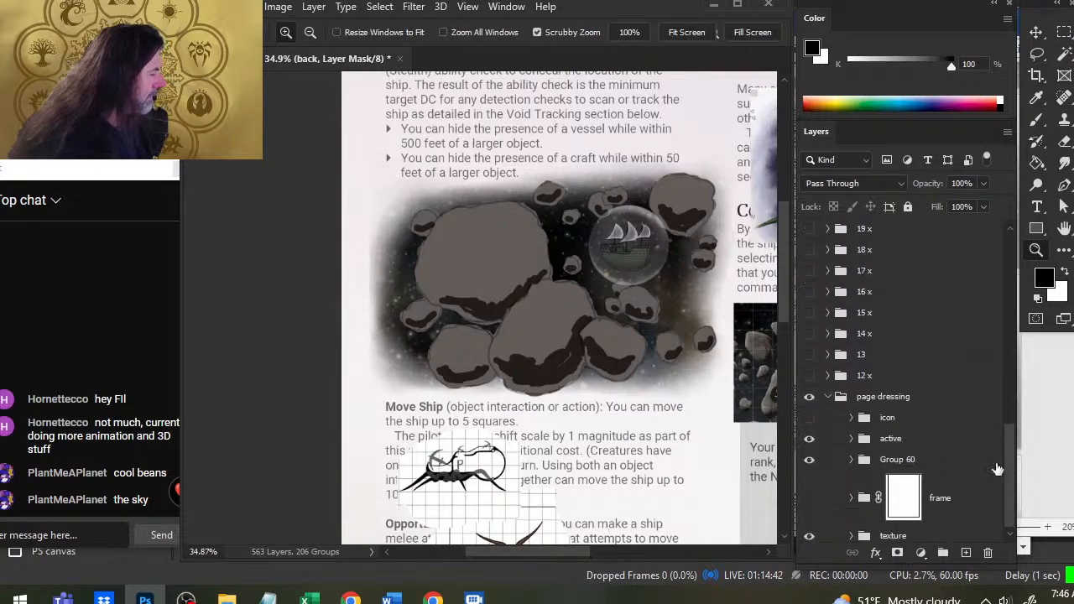
left_click(811, 502)
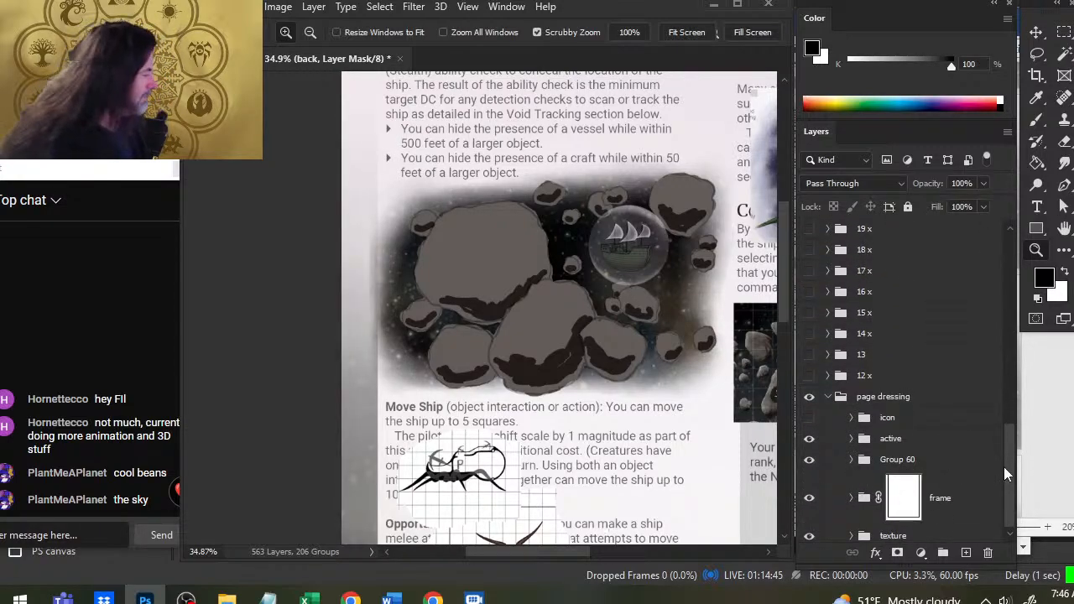
mouse_move(1009, 469)
left_mouse_down()
mouse_move(1012, 408)
mouse_move(1009, 487)
mouse_move(1011, 376)
left_mouse_up()
left_click(829, 393)
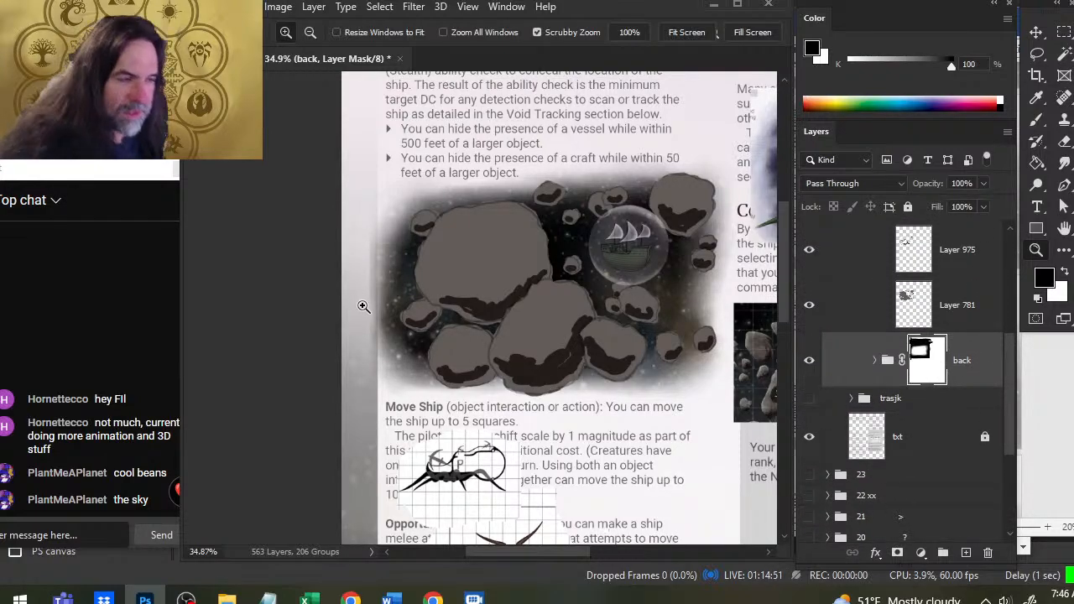
- Paint out the leftover haze in the margin left of the starfield on the back mask and smudge the left edge
key("r")
key("b")
left_click_drag(362, 240, 365, 281)
key("r")
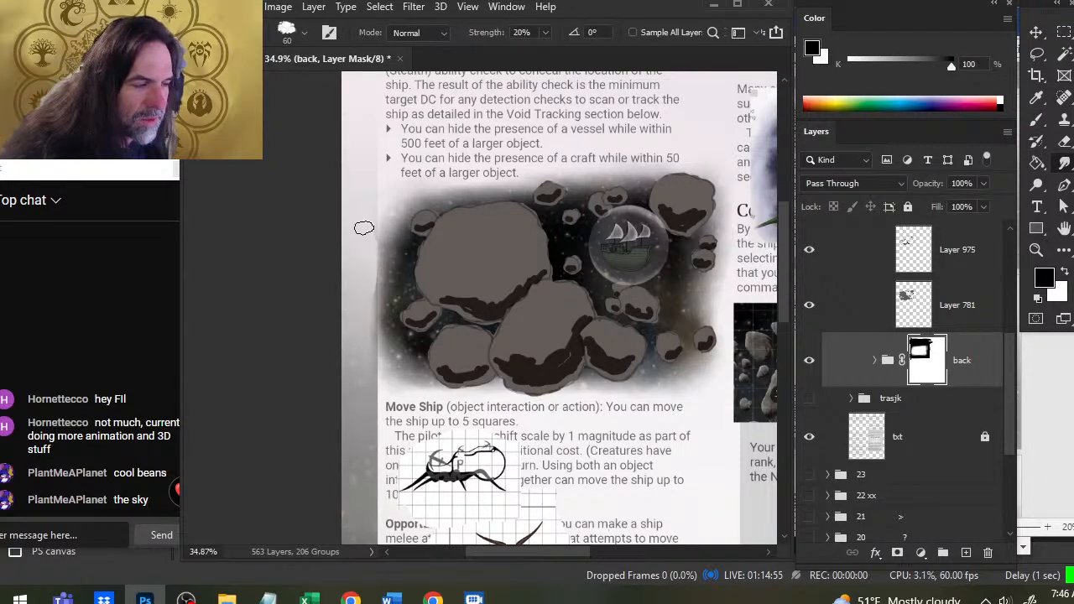
key("b")
key("r")
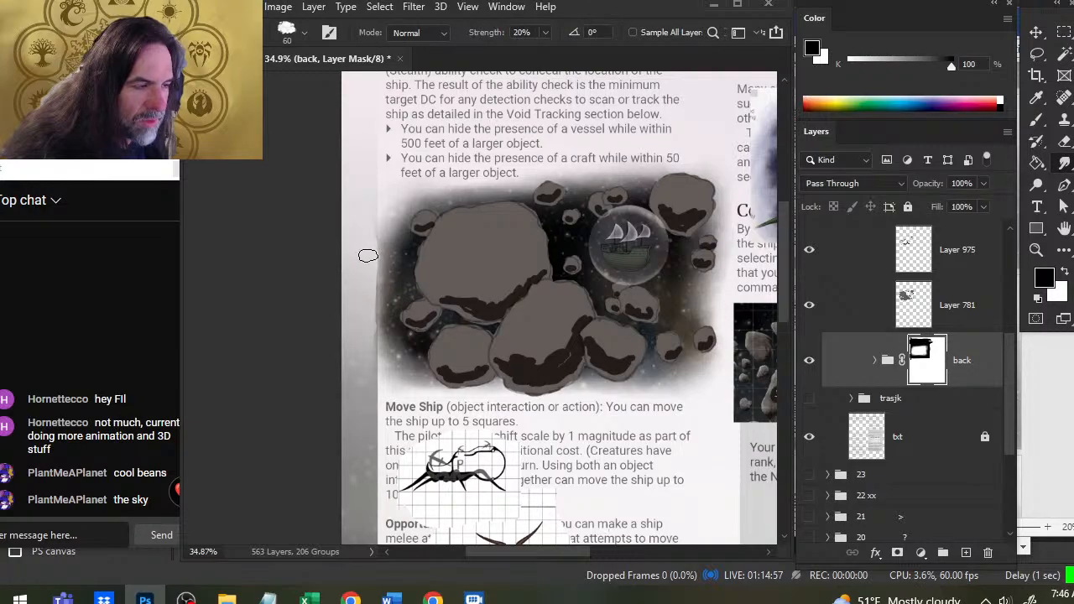
mouse_move(365, 267)
left_mouse_down()
mouse_move(400, 307)
mouse_move(391, 328)
mouse_move(393, 314)
left_mouse_up()
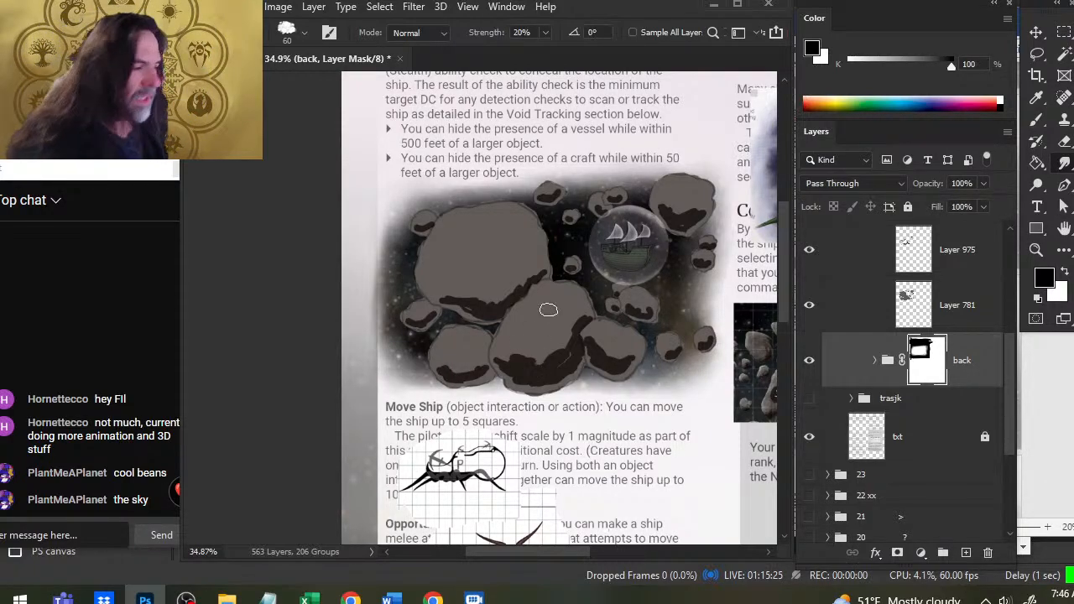
- Blend the largest asteroid's dark underside on Layer 975 with the Smudge tool, setting its strength to 60% and size to 45
left_click_drag(577, 366, 514, 340)
left_click(856, 306)
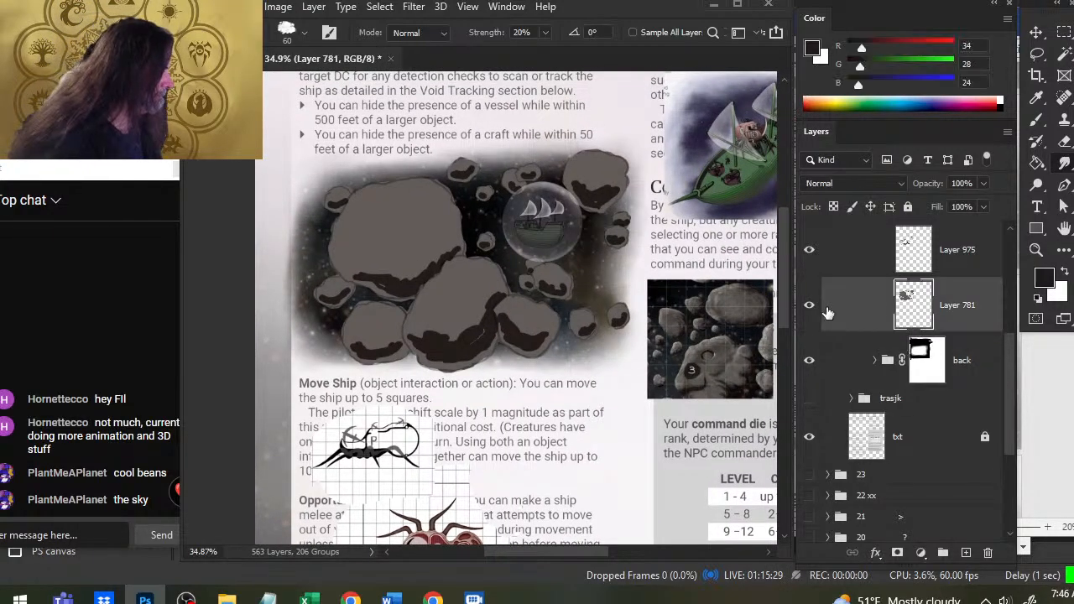
left_click(841, 257)
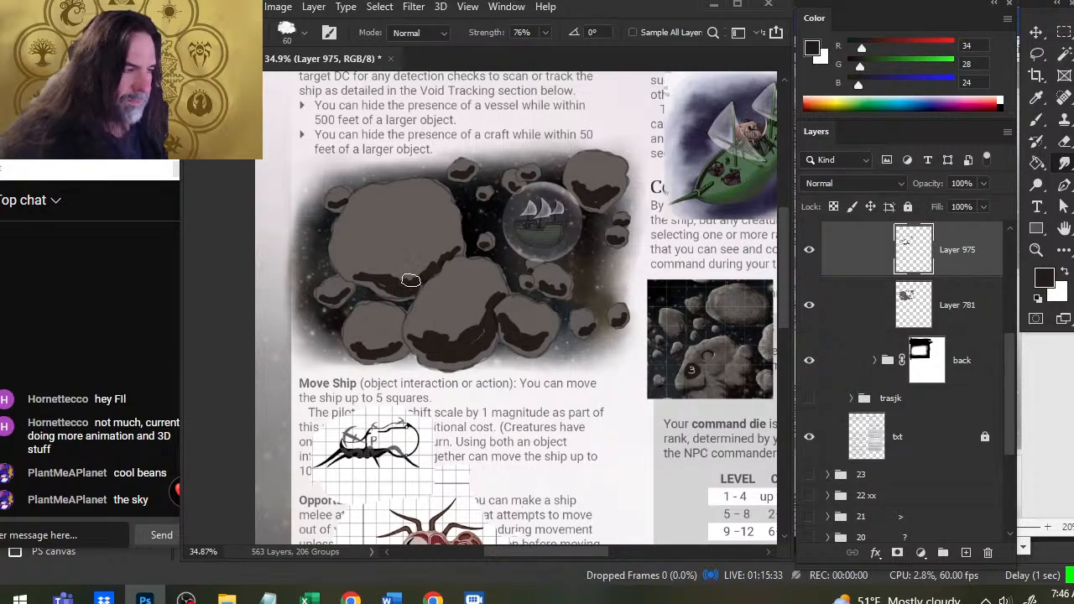
left_click_drag(397, 286, 422, 288)
mouse_move(361, 273)
left_mouse_down()
mouse_move(345, 249)
mouse_move(354, 271)
mouse_move(371, 252)
mouse_move(362, 254)
mouse_move(362, 237)
mouse_move(390, 285)
mouse_move(379, 280)
mouse_move(404, 296)
mouse_move(403, 287)
mouse_move(438, 273)
mouse_move(429, 283)
mouse_move(476, 237)
mouse_move(466, 227)
mouse_move(477, 238)
mouse_move(370, 163)
mouse_move(455, 245)
mouse_move(453, 232)
mouse_move(474, 234)
mouse_move(471, 208)
mouse_move(467, 231)
mouse_move(476, 233)
mouse_move(468, 200)
mouse_move(429, 279)
mouse_move(347, 278)
mouse_move(388, 278)
mouse_move(326, 245)
left_mouse_up()
key("6")
key("bracketleft")
key("bracketleft")
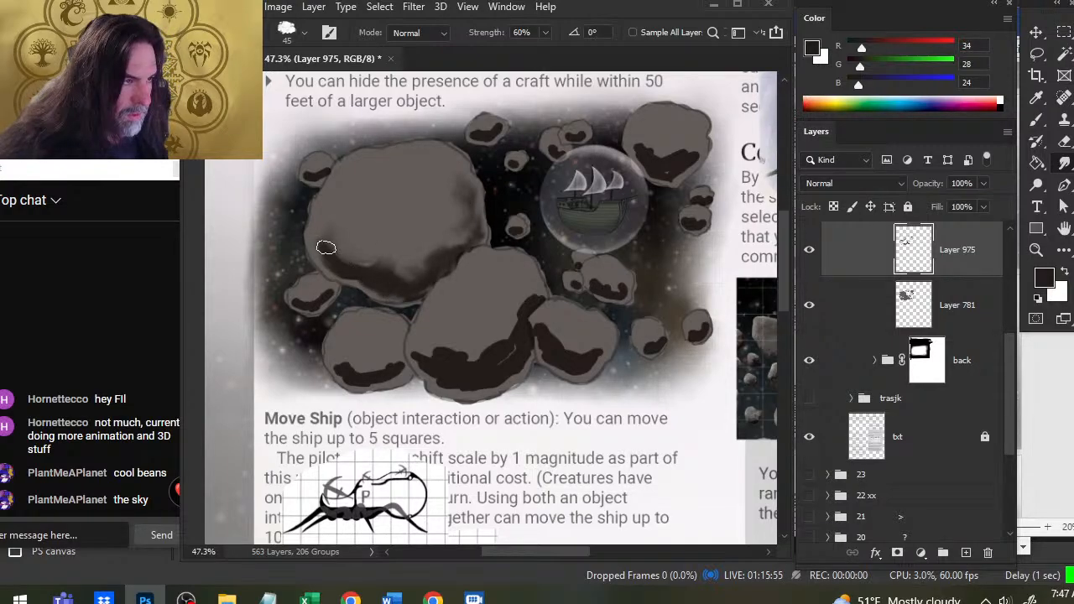
- Sample the dark shadow colour and repaint the largest asteroid's lower-left underside on Layer 975 with the Brush at size 20
key("b")
key("[")
key("[")
left_click(370, 278, "alt")
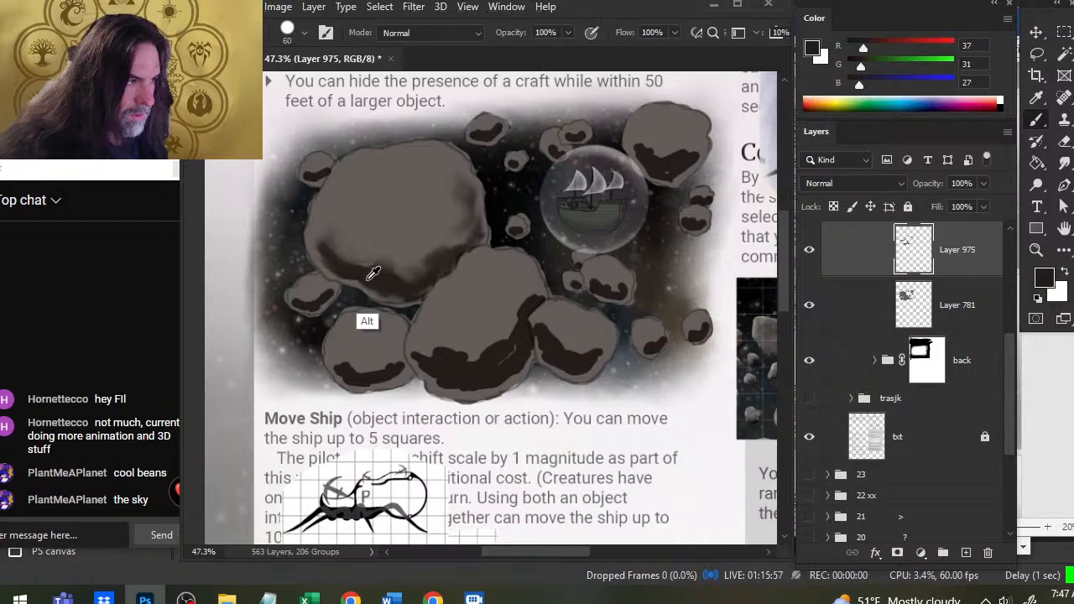
left_click(470, 365, "alt")
key("[")
key("[")
key("[")
key("[")
key("[")
key("[")
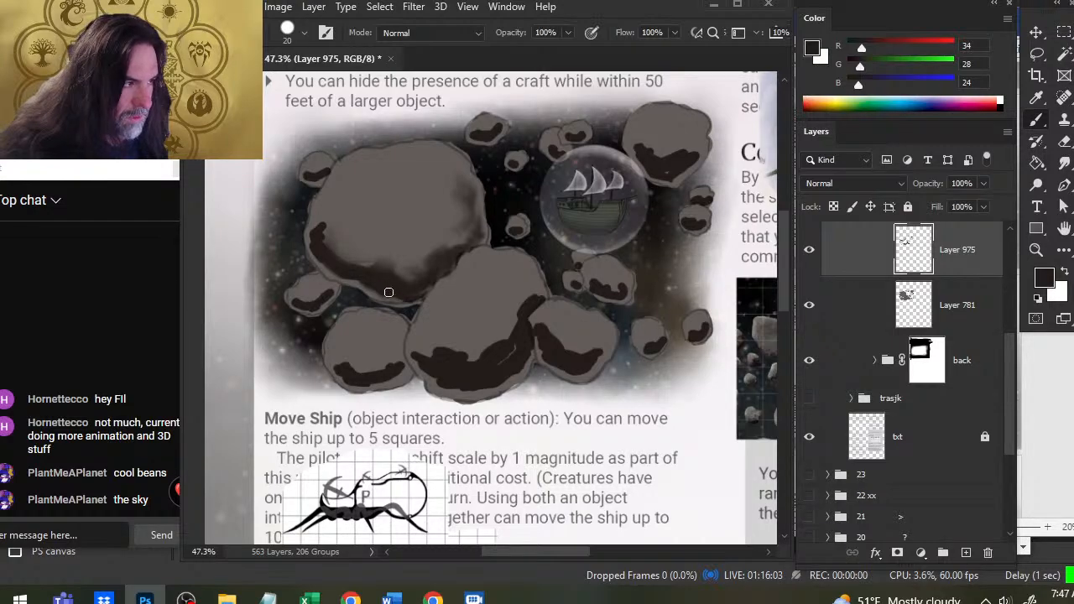
key("r")
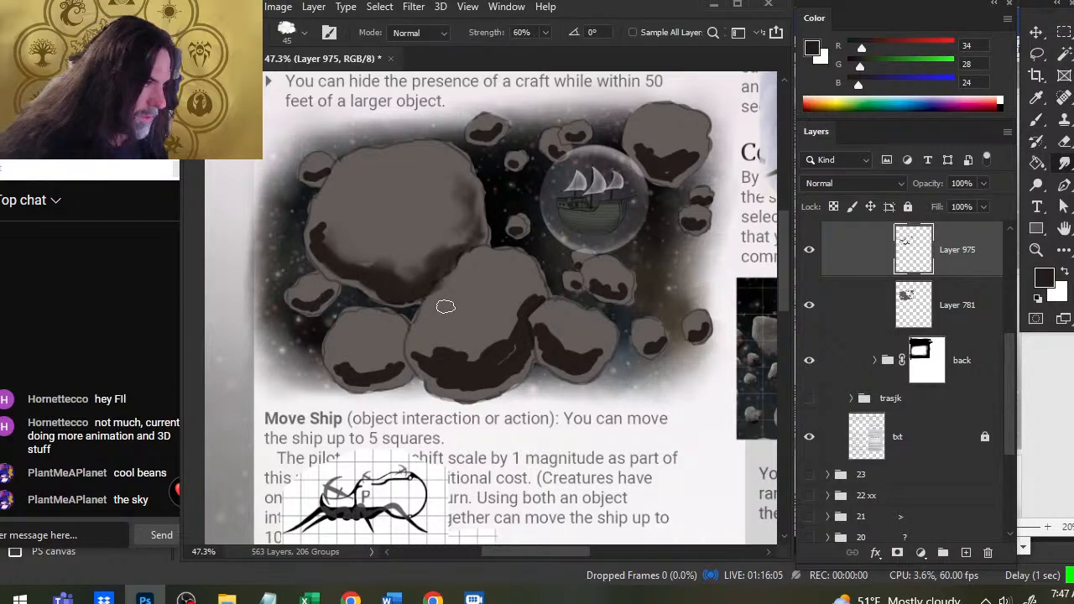
- Paint a dark shadow along the largest asteroid's right edge and smudge it up around the rim at size 35
key("b")
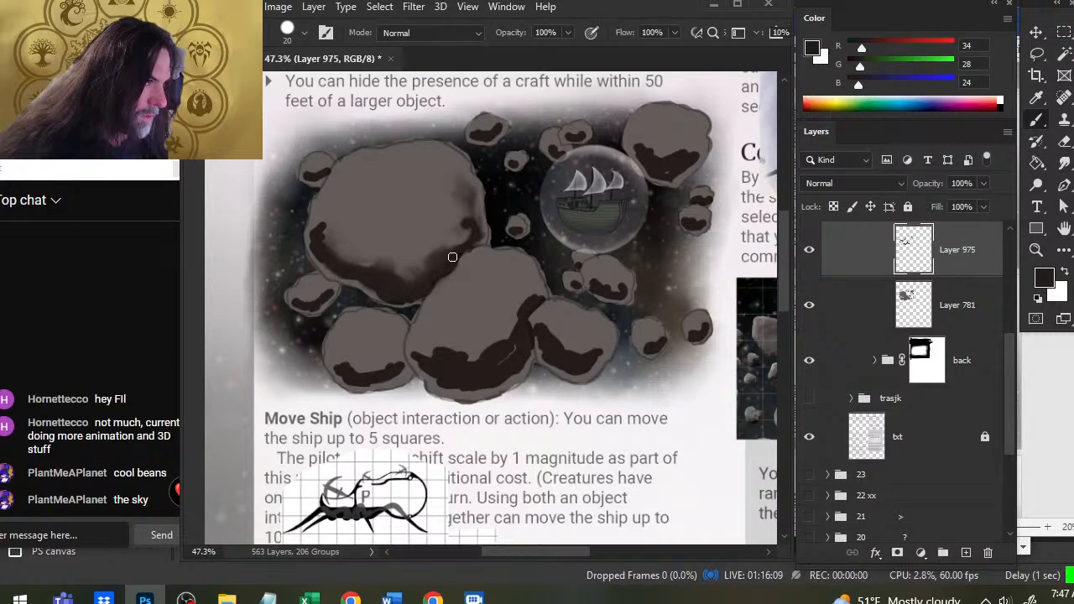
left_click_drag(467, 200, 459, 221)
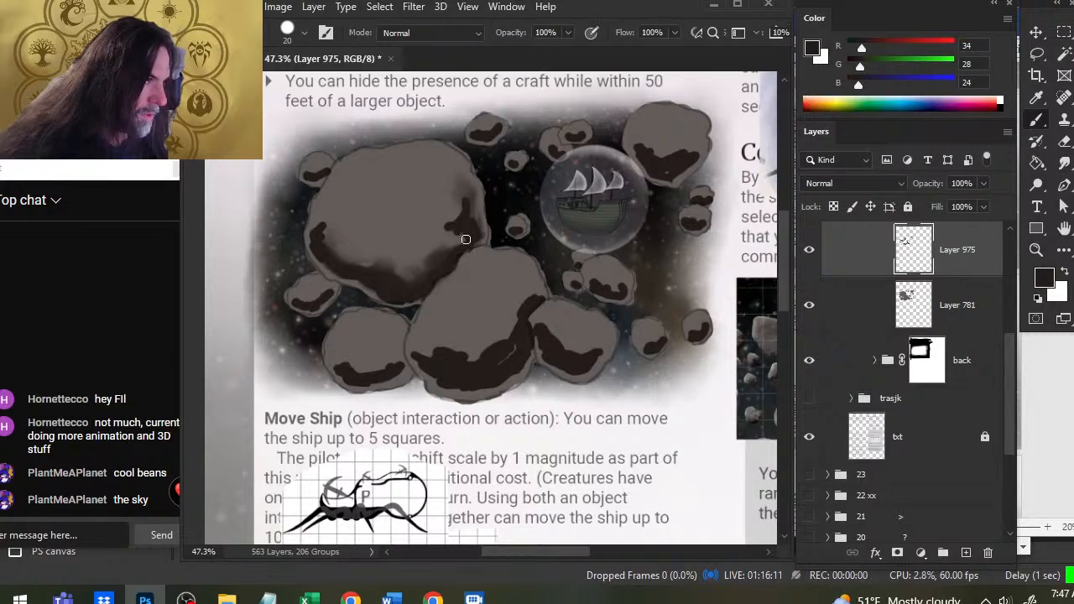
key("r")
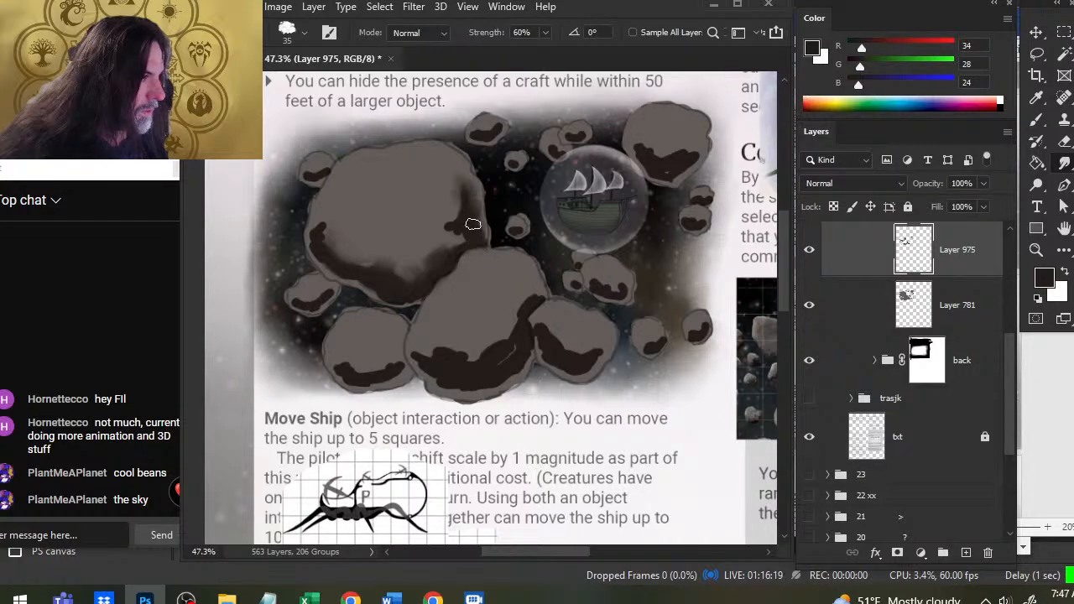
mouse_move(473, 224)
left_mouse_down()
mouse_move(469, 190)
mouse_move(446, 168)
mouse_move(456, 173)
left_mouse_up()
- Trim the rough outline of the lower-left asteroid on Layer 781 with the Eraser at size 10
left_click(833, 317)
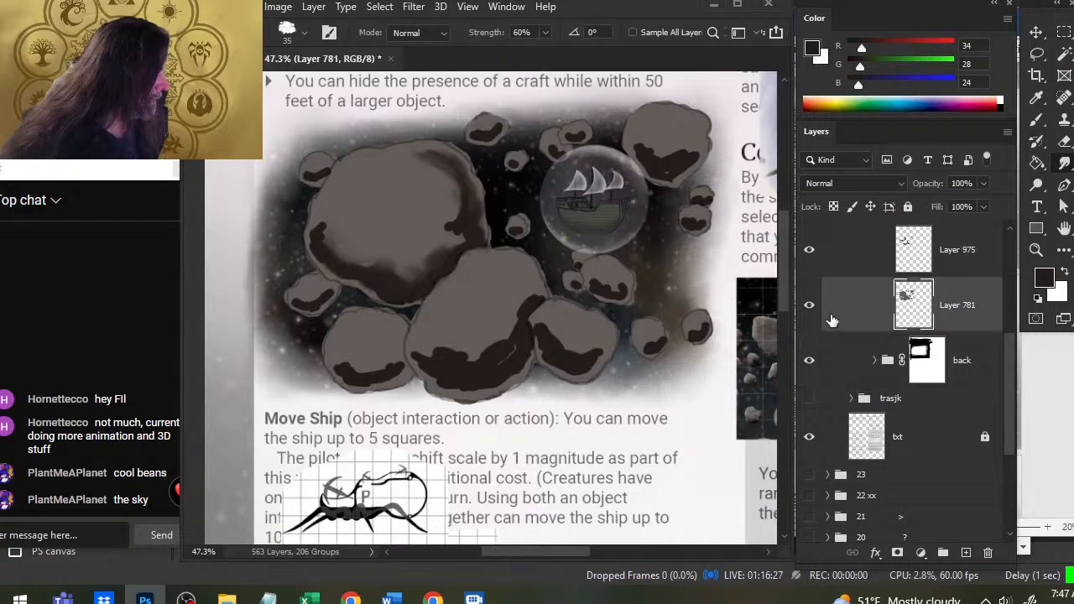
key("e")
left_click(450, 200, "ctrl")
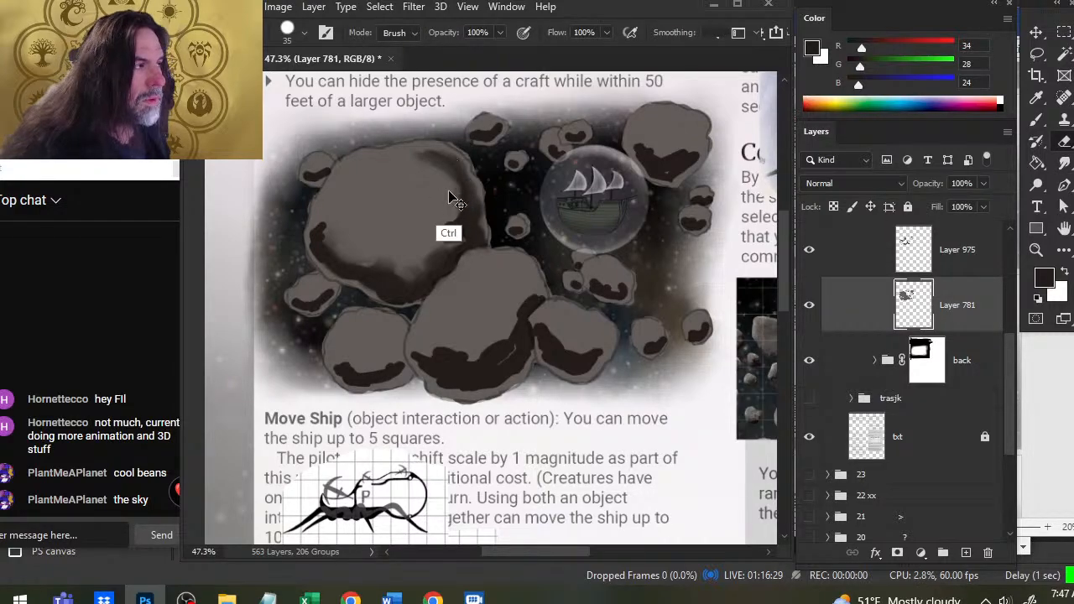
key("bracketleft")
key("bracketleft")
key("bracketleft")
key("bracketleft")
key("bracketleft")
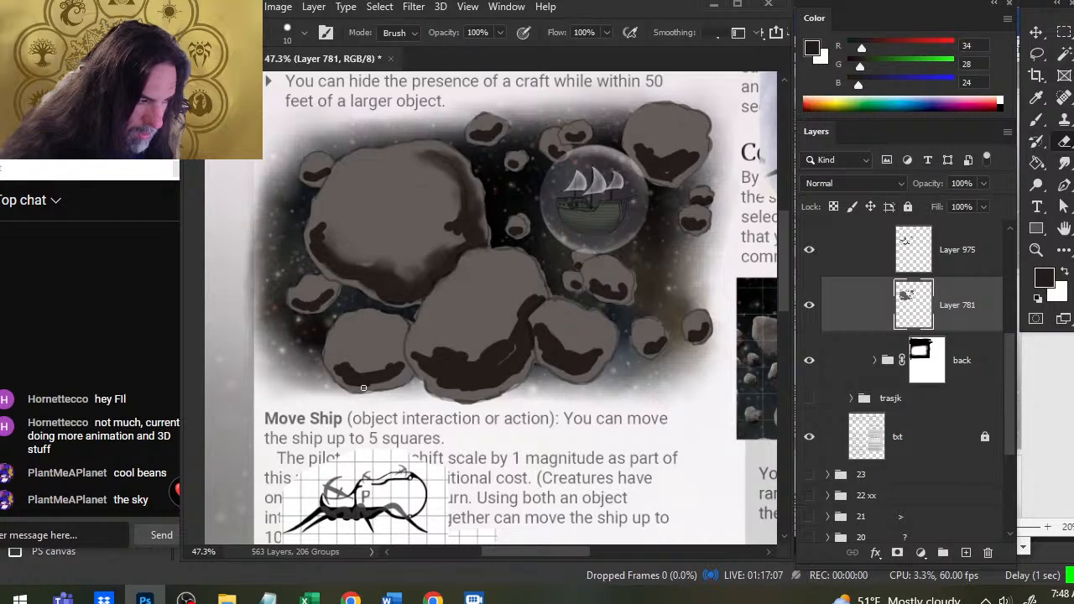
key("r")
key("b")
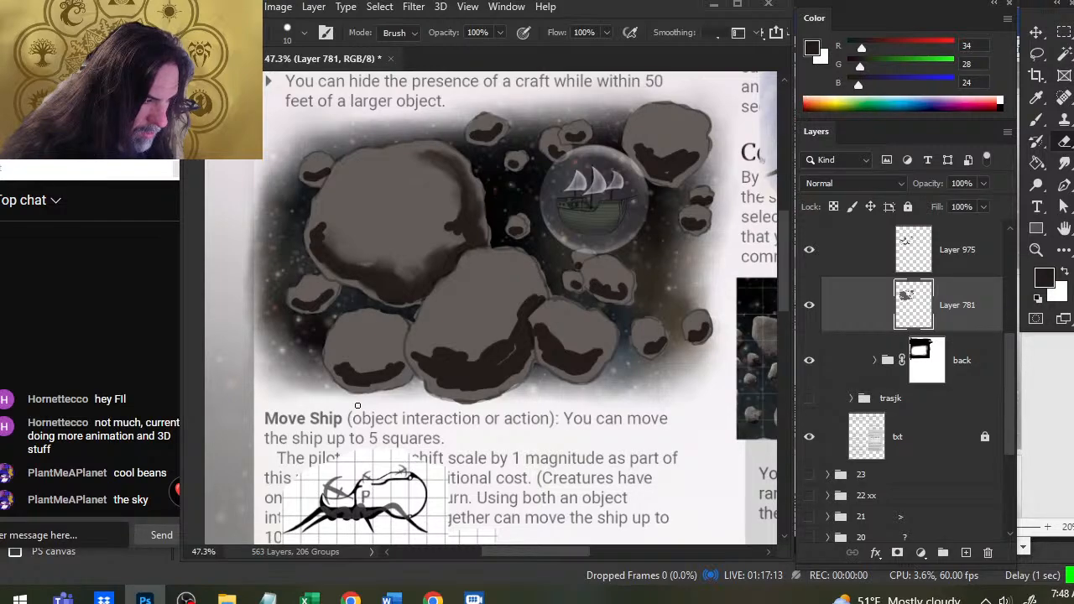
- Reshape the outline of the large front asteroid on Layer 781, alternating 60% Smudge and Eraser strokes around its base and top
key("r")
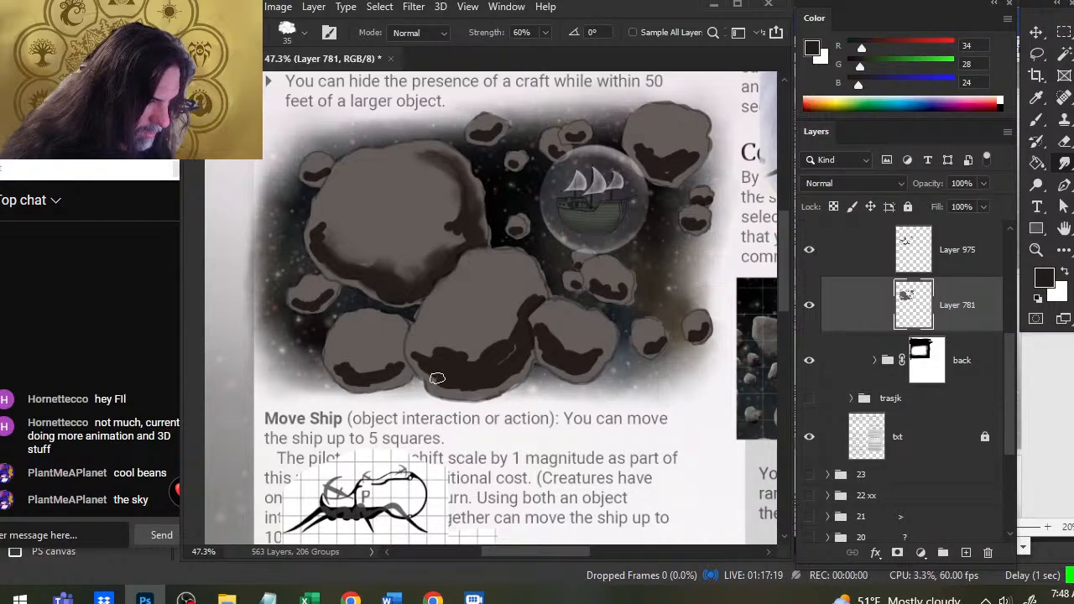
key("e")
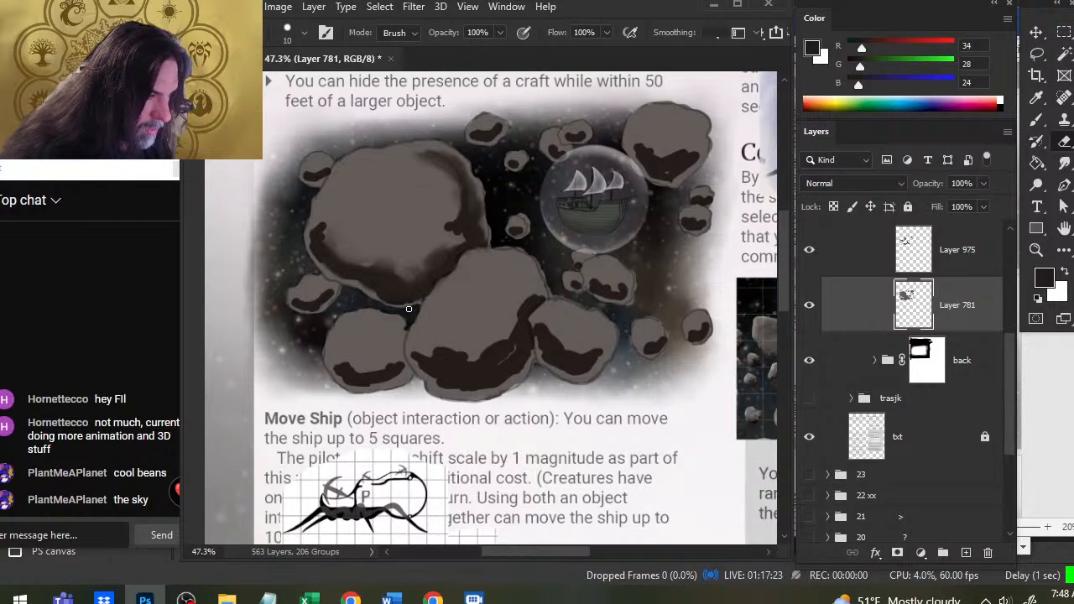
key("r")
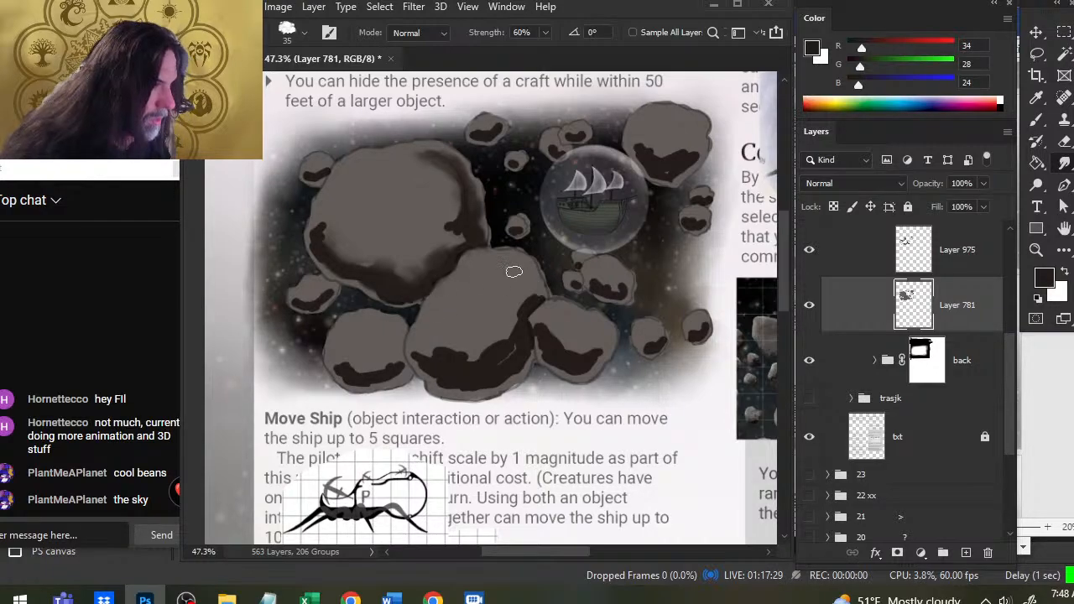
key("b")
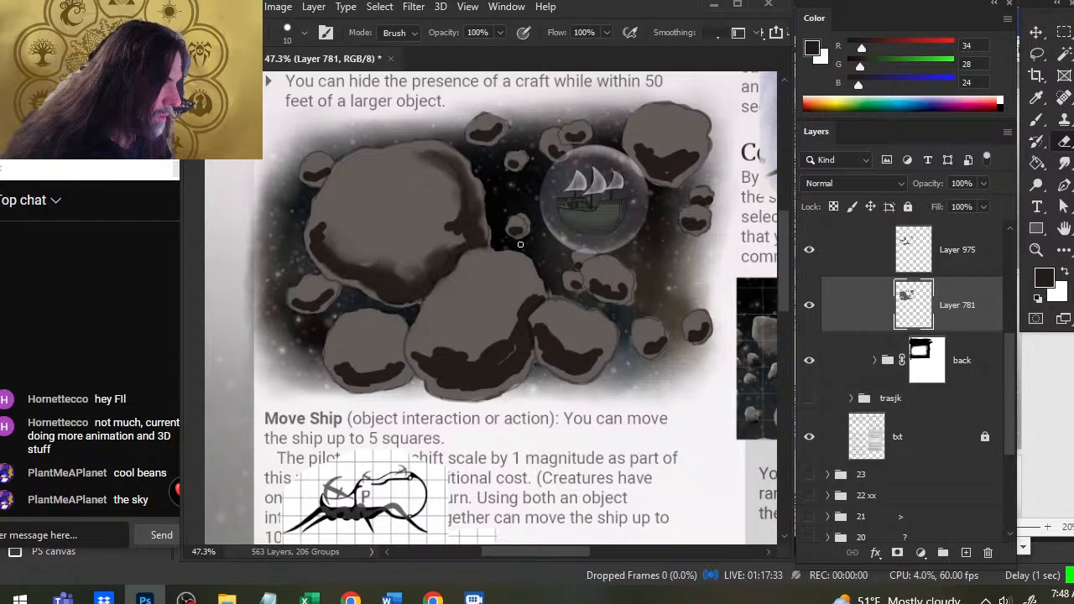
key("r")
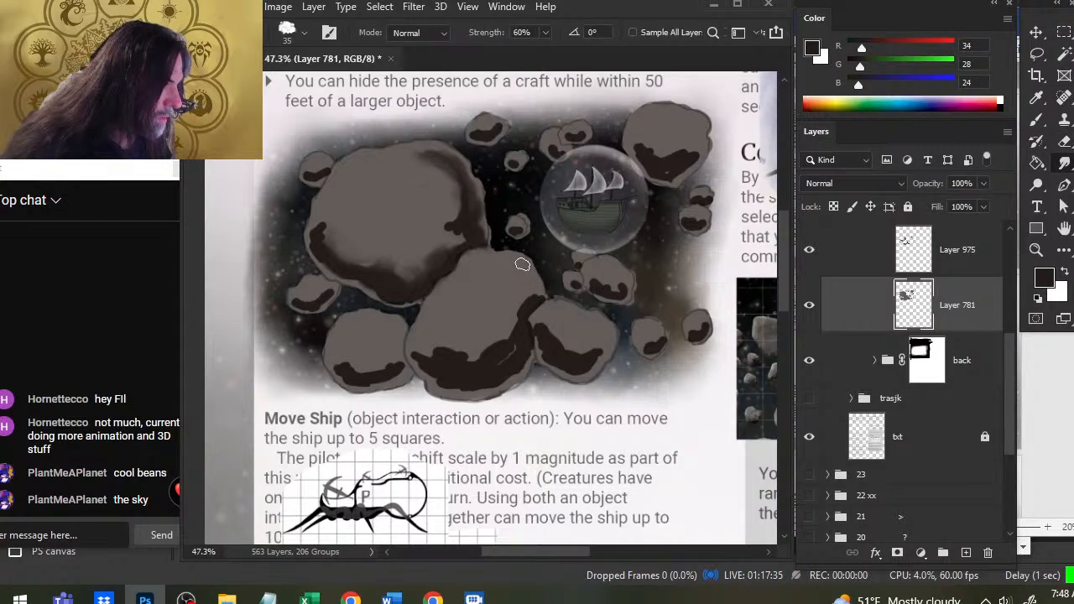
key("e")
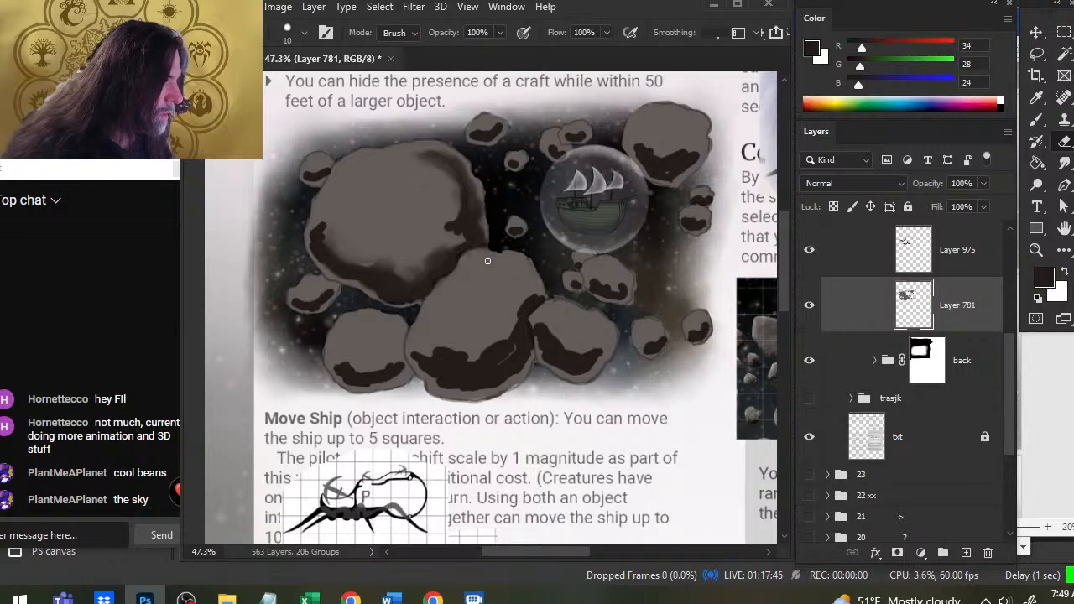
key("r")
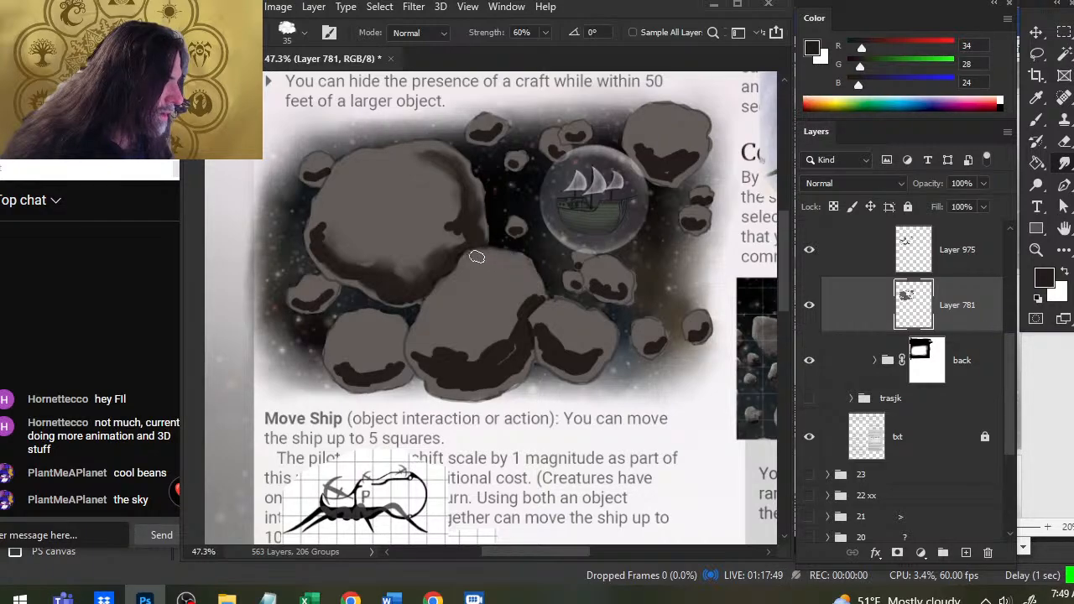
- Refine the edges of the lower-left asteroid and the small one above it with the Eraser at size 7 and the Smudge tool
key("z")
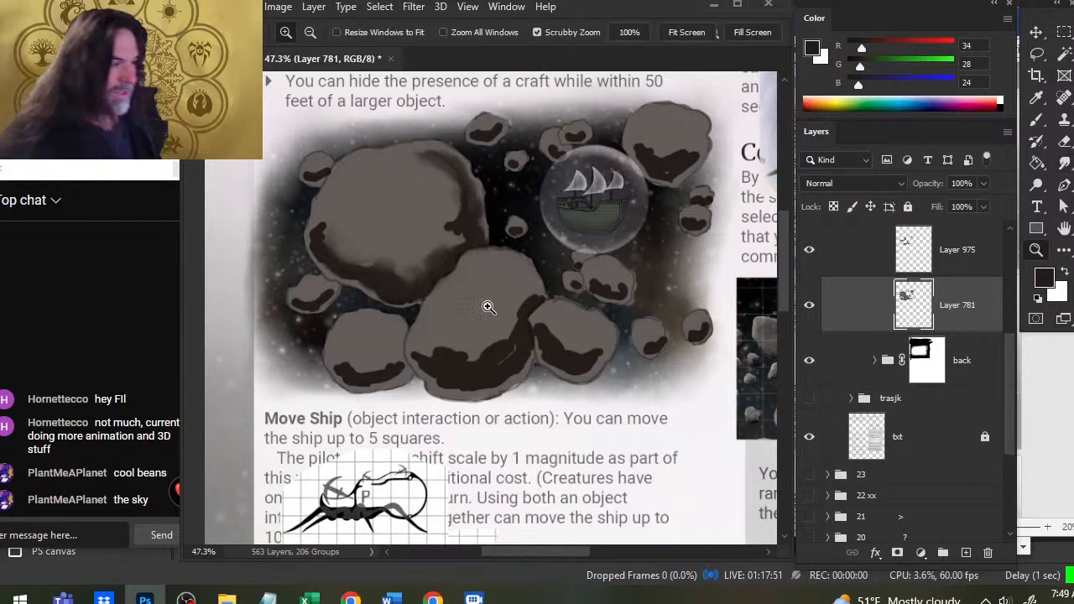
left_click_drag(492, 308, 486, 307)
left_click_drag(460, 244, 510, 243)
left_click_drag(303, 252, 569, 212)
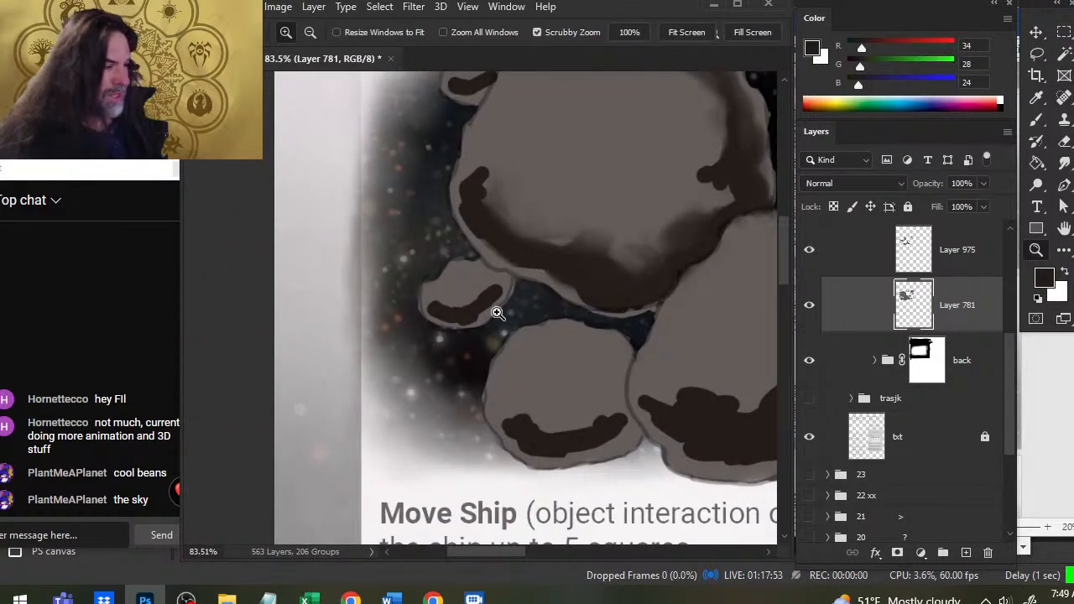
key("e")
mouse_move(525, 295)
left_mouse_down()
mouse_move(541, 326)
mouse_move(625, 320)
mouse_move(638, 331)
mouse_move(648, 316)
mouse_move(581, 325)
left_mouse_up()
key("bracketleft")
key("bracketleft")
key("bracketleft")
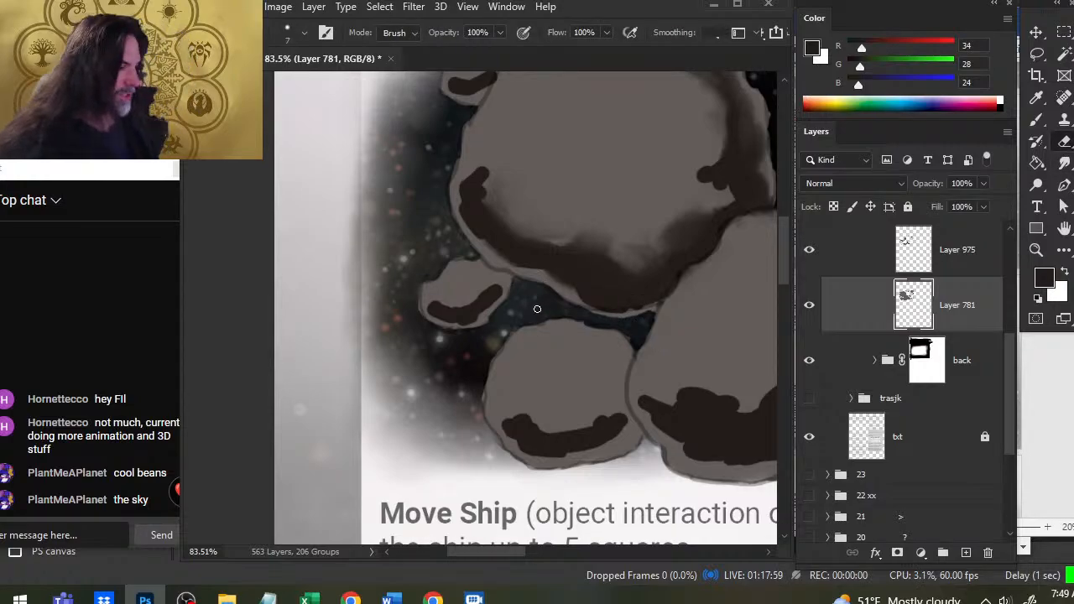
key("r")
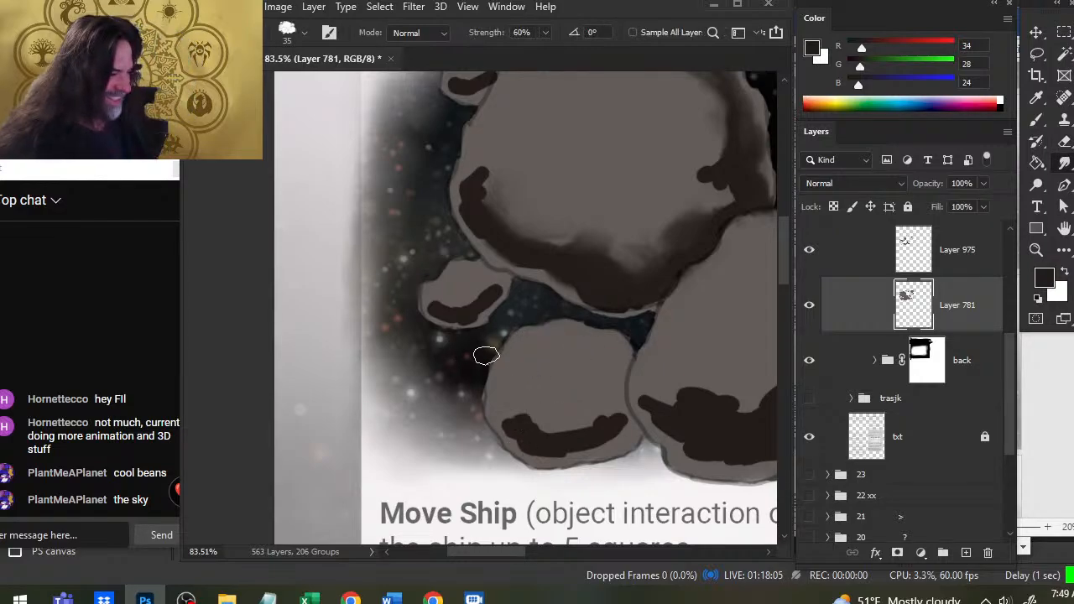
key("e")
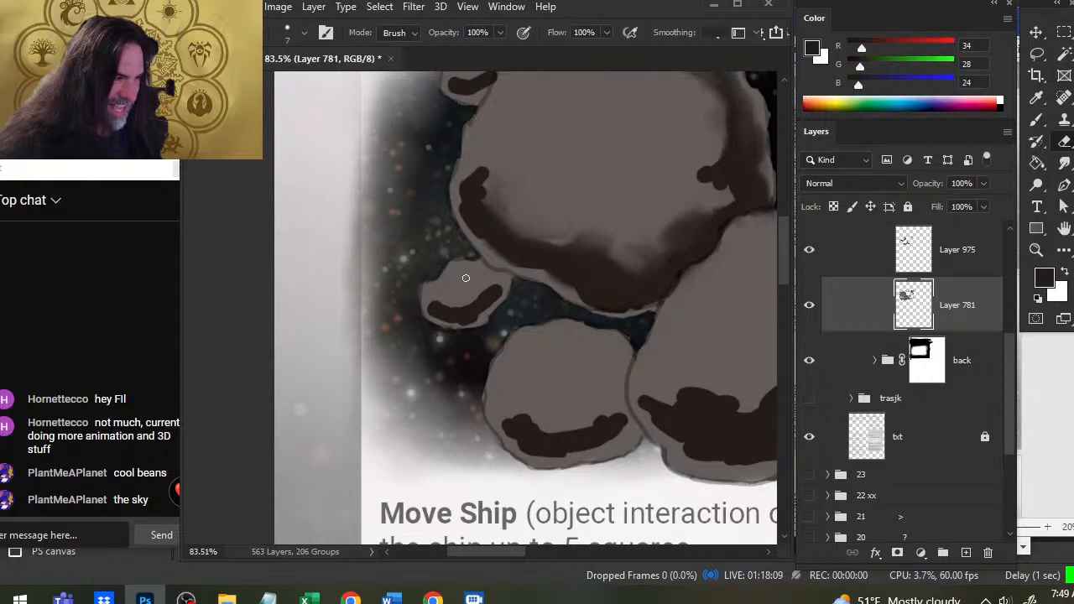
key("r")
key("e")
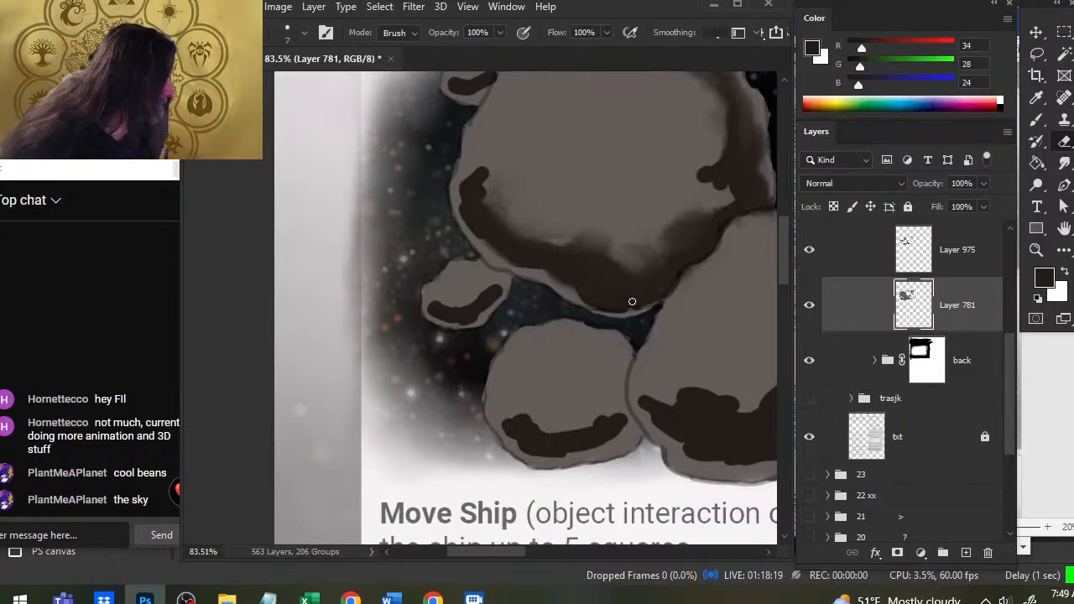
- Trim the largest asteroid's bottom edge on Layers 781 and 975, and smudge its rim on Layer 781
key("r")
key("e")
left_click_drag(648, 319, 590, 313)
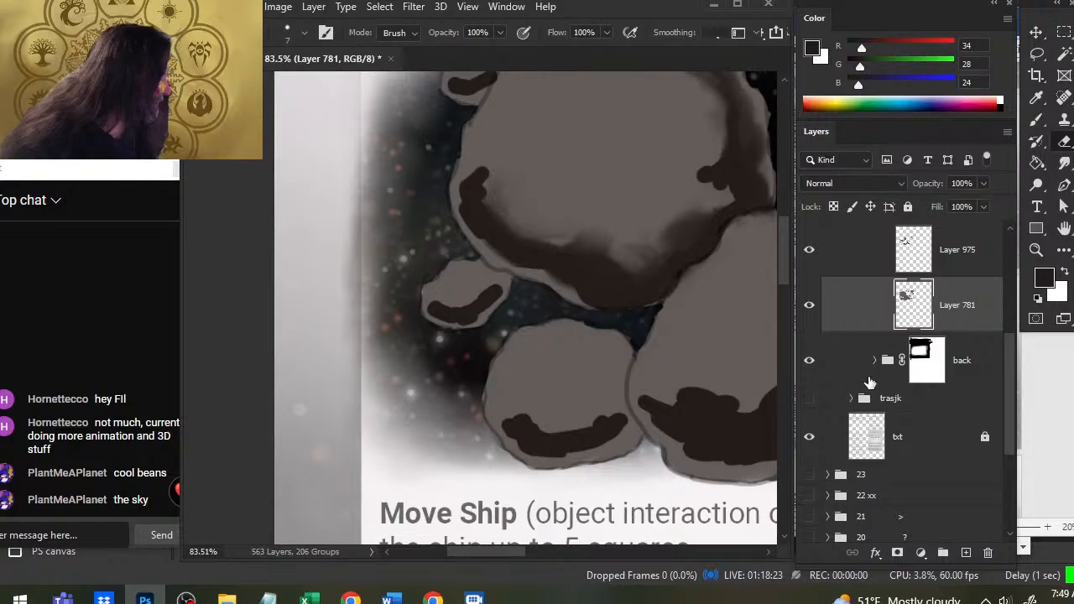
left_click(844, 269)
left_click_drag(575, 297, 646, 304)
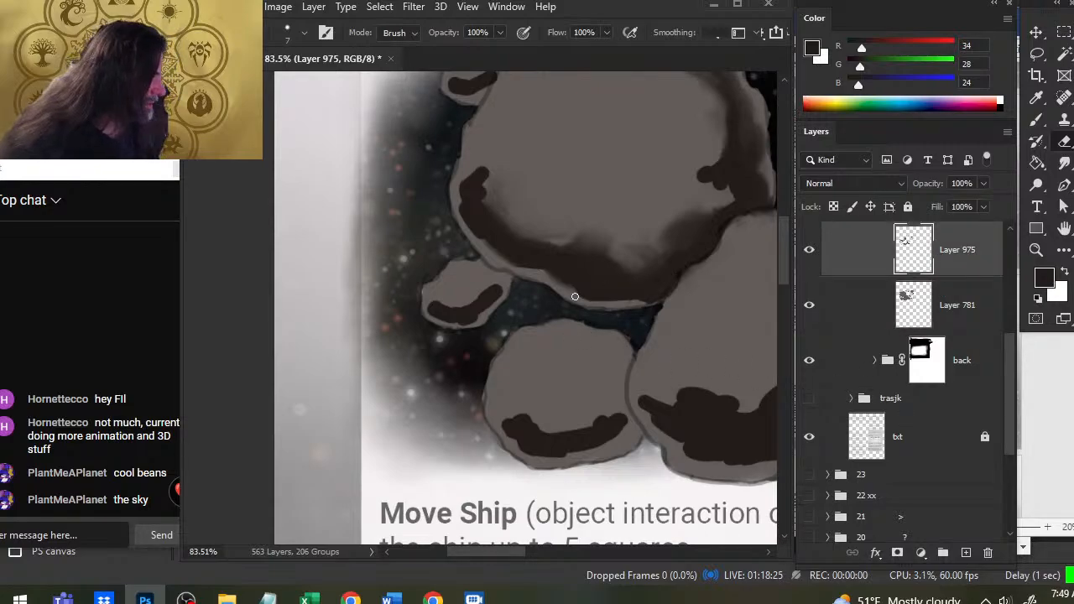
mouse_move(575, 296)
left_mouse_down()
mouse_move(677, 285)
mouse_move(668, 309)
left_mouse_up()
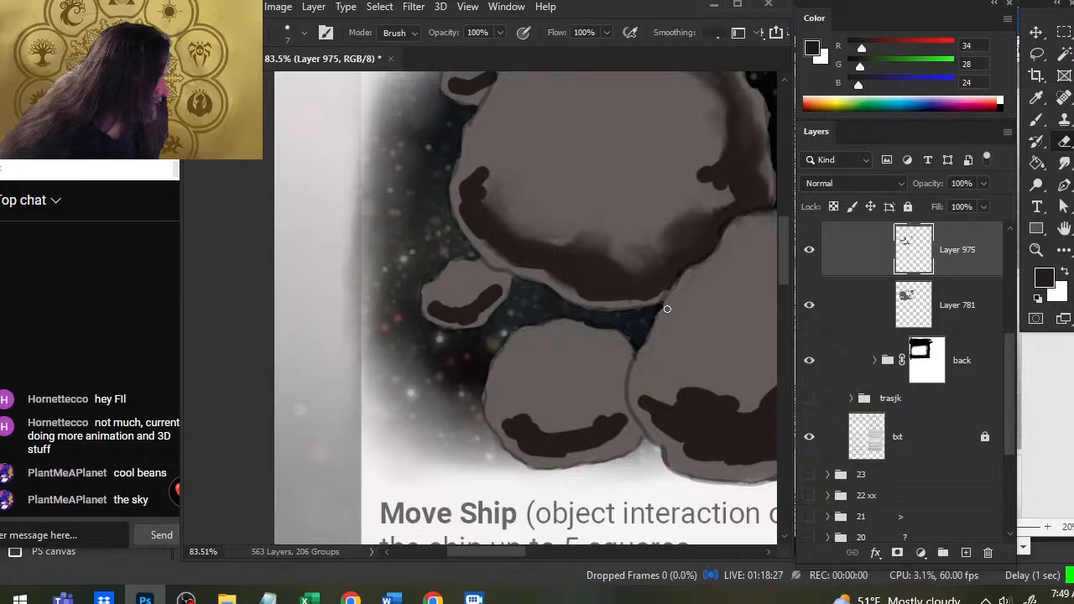
left_click(863, 305)
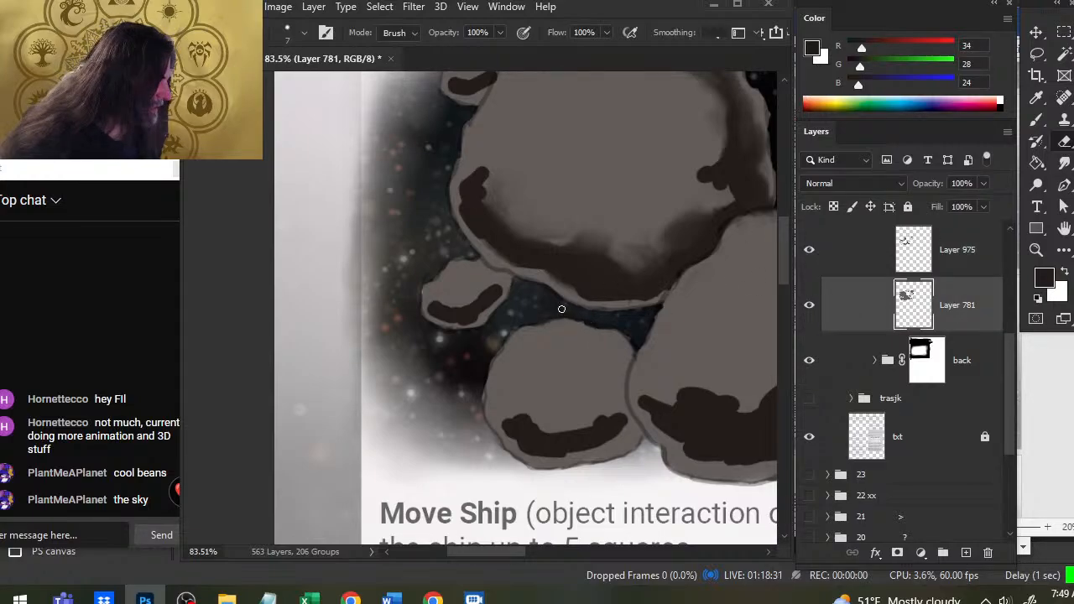
key("r")
left_click_drag(583, 290, 624, 301)
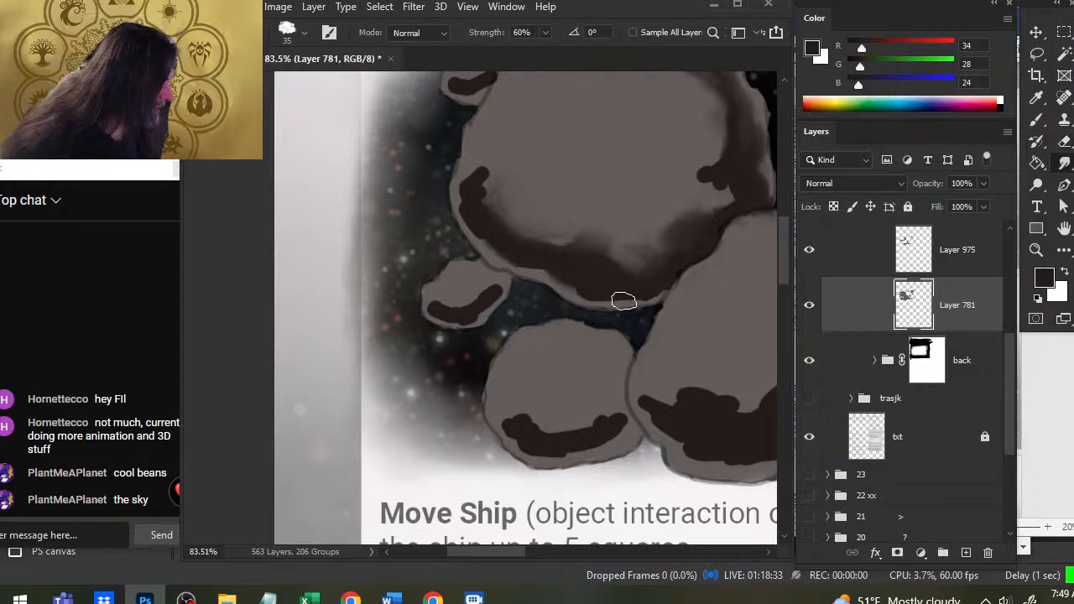
key("e")
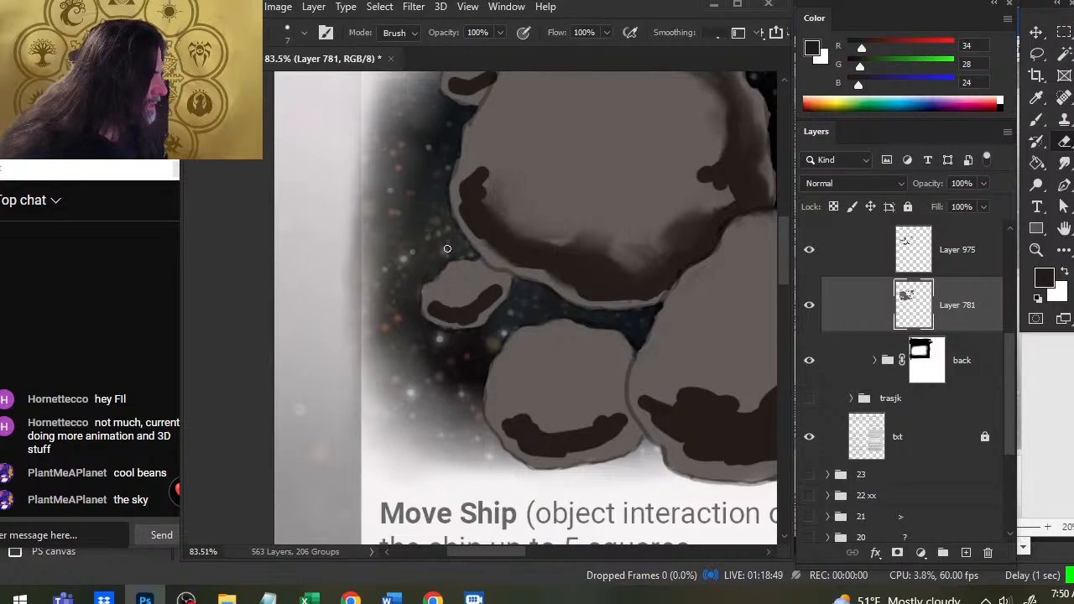
- Smudge the small left asteroid's upper-left edge outward and erase the excess along its outer side
key("r")
mouse_move(459, 286)
left_mouse_down()
mouse_move(429, 295)
mouse_move(438, 276)
left_mouse_up()
key("e")
left_click_drag(411, 316, 418, 266)
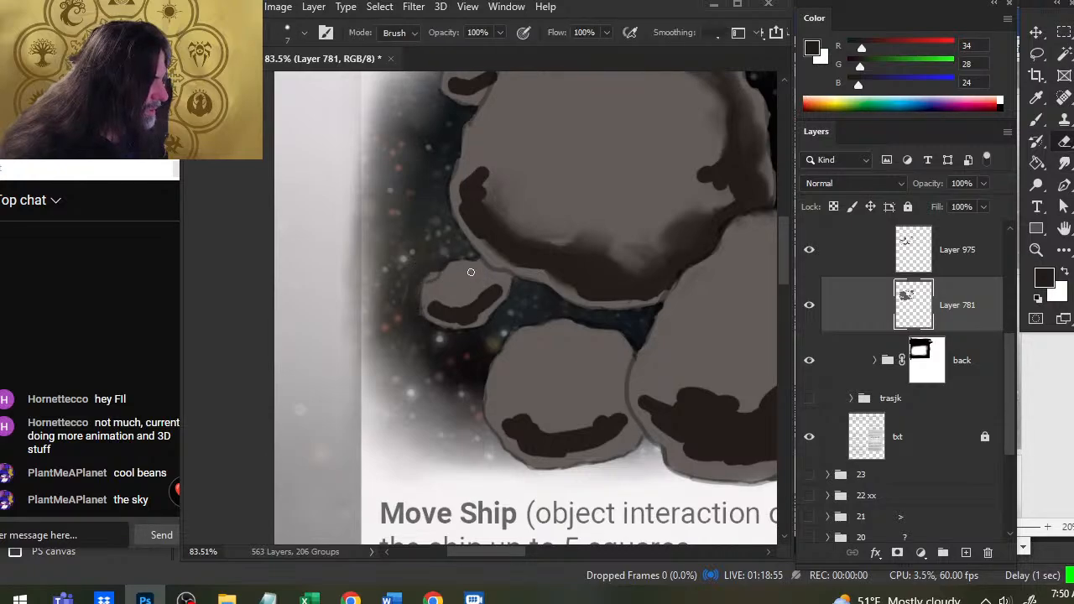
- Refine the outline of the small asteroid above the largest one on Layer 781 with 60% Smudge and size 7 Eraser strokes
left_click_drag(471, 272, 411, 369)
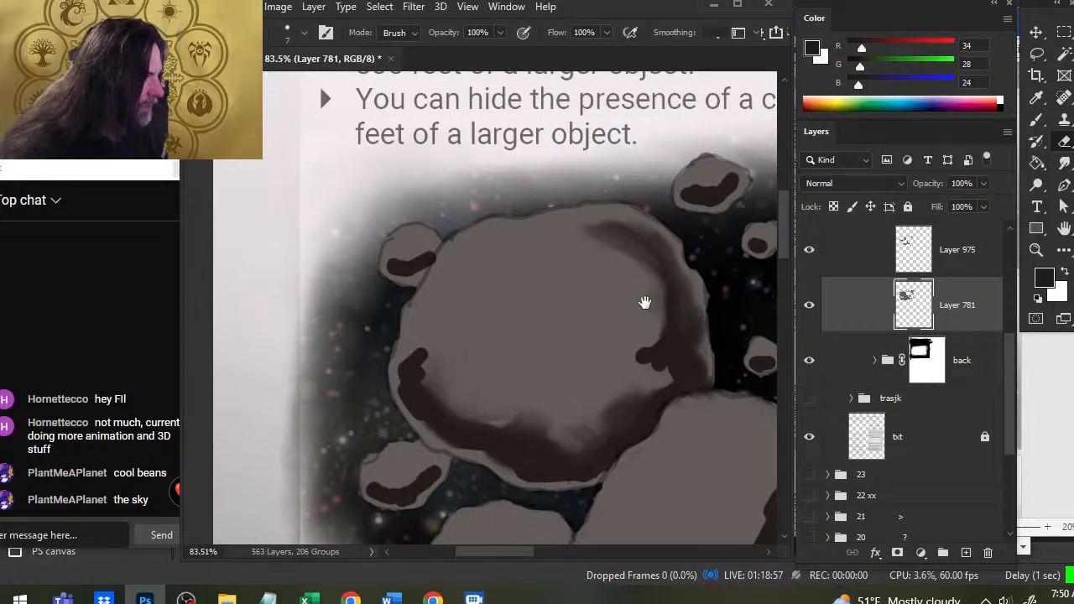
left_click_drag(644, 303, 462, 307)
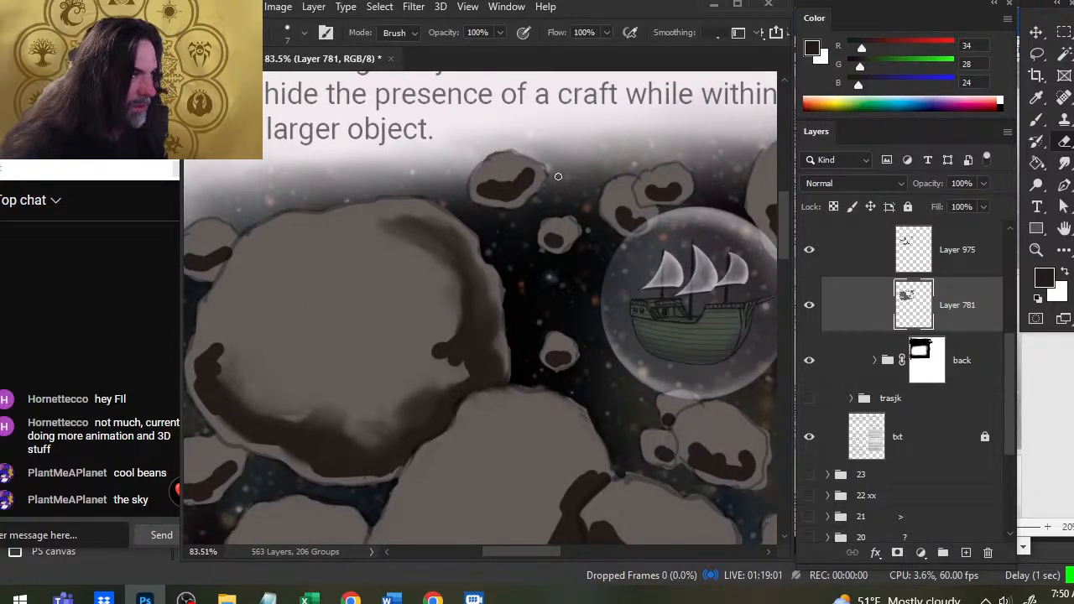
key("r")
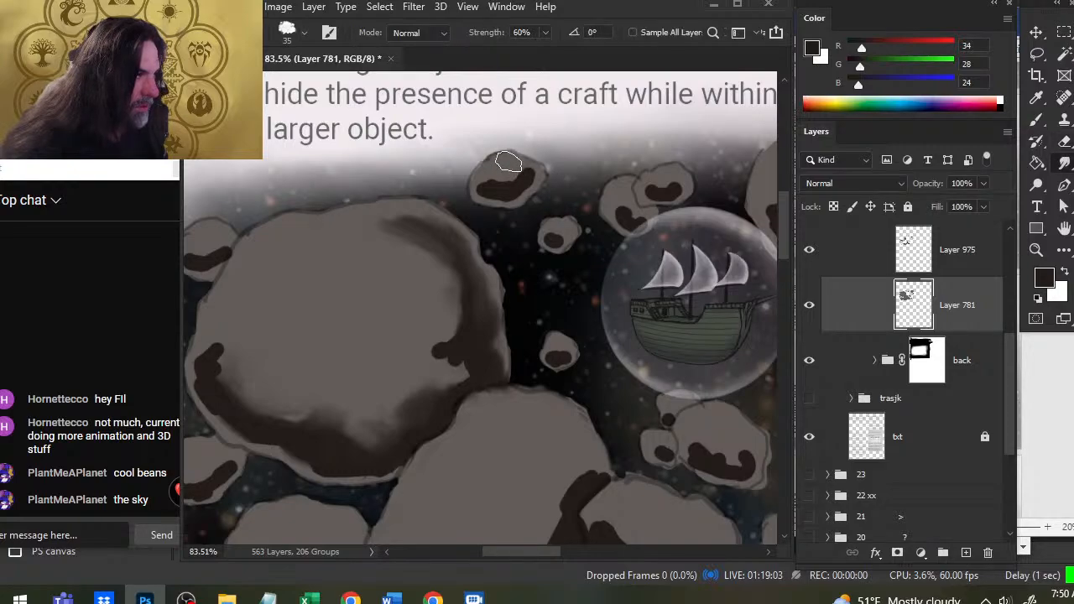
key("e")
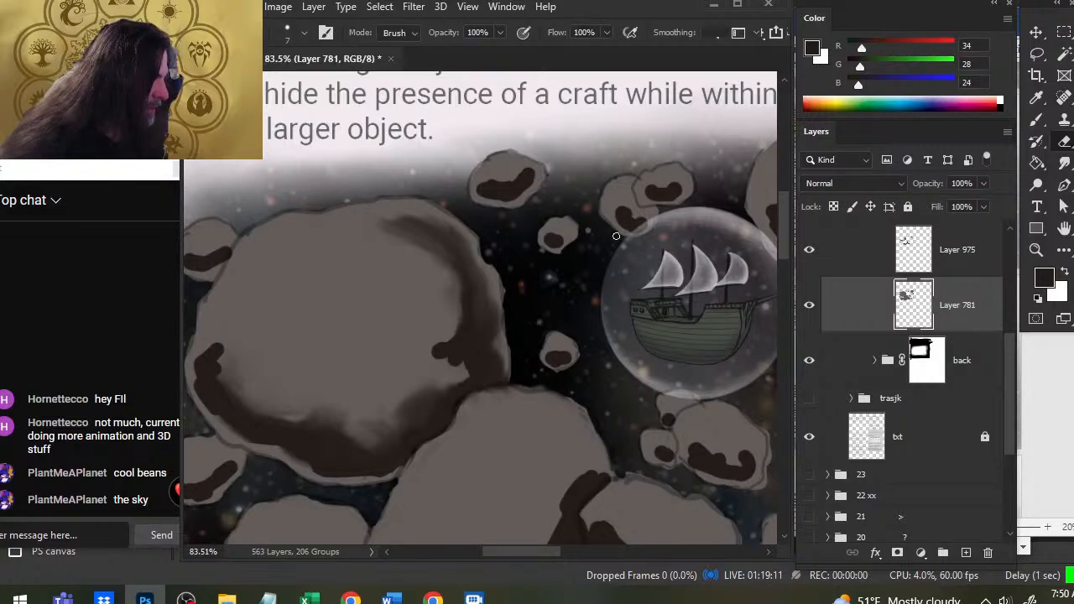
- Smooth the outline of the big asteroid beside the ship's bubble with the Smudge tool and trim its bottom edge with the Eraser
left_click_drag(574, 246, 304, 339)
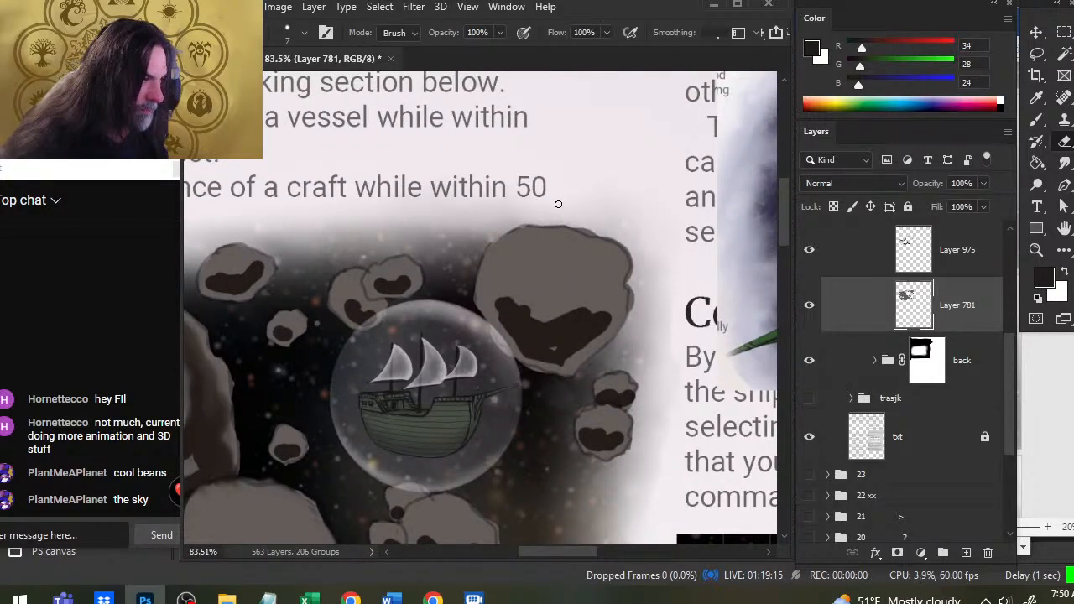
key("r")
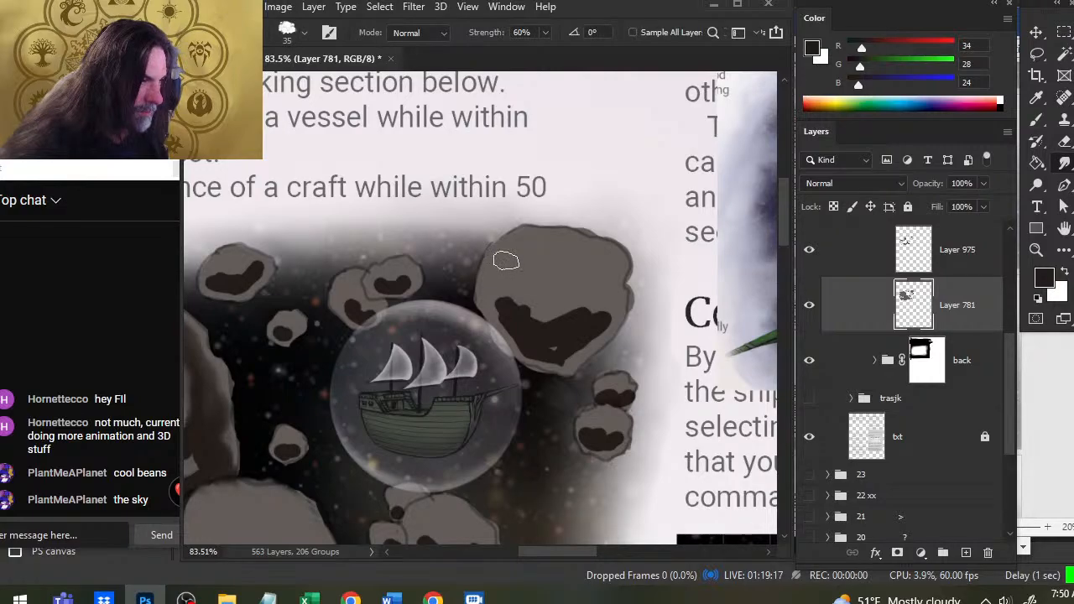
key("e")
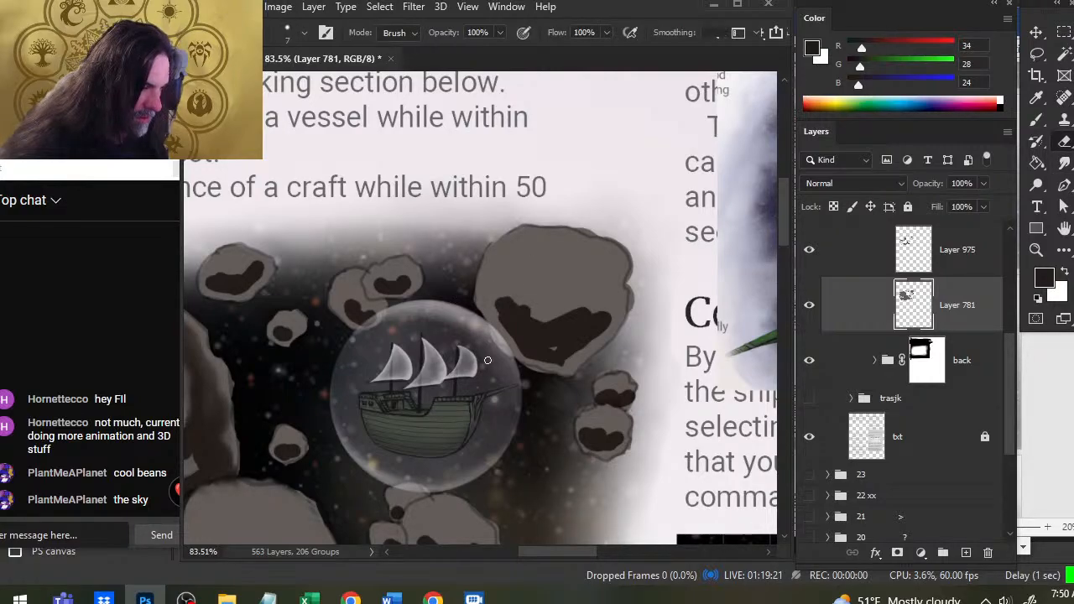
scroll(487, 360, "up", 3)
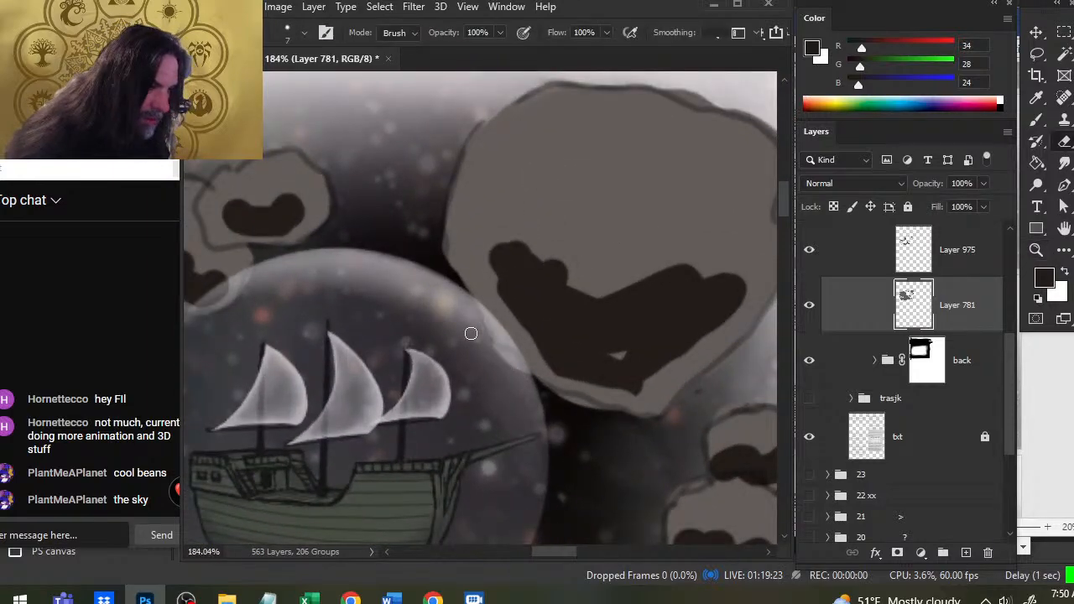
mouse_move(497, 343)
left_mouse_down()
mouse_move(571, 401)
mouse_move(626, 411)
left_mouse_up()
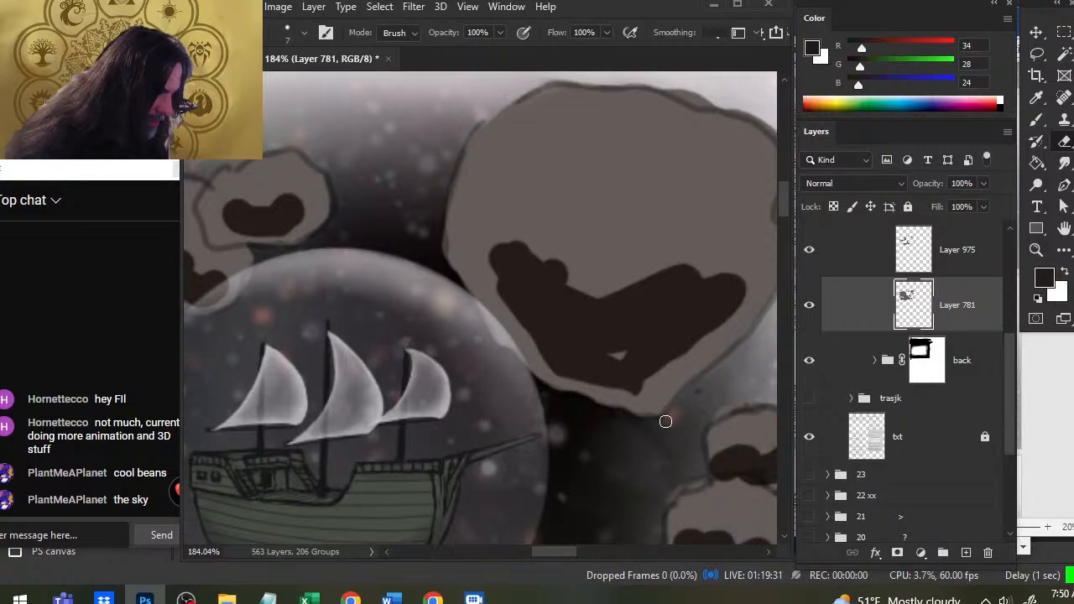
- Reshape the top edge of the big asteroid beside the ship's bubble, alternating Smudge at 60% strength and Eraser strokes
left_click_drag(537, 312, 496, 354)
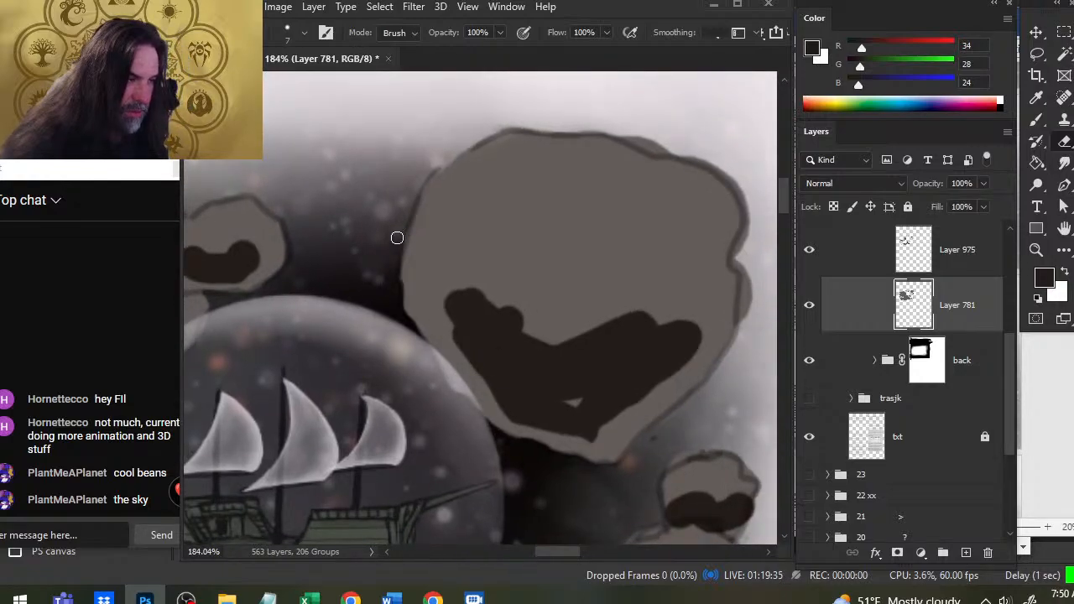
key("r")
left_click_drag(506, 156, 432, 164)
key("e")
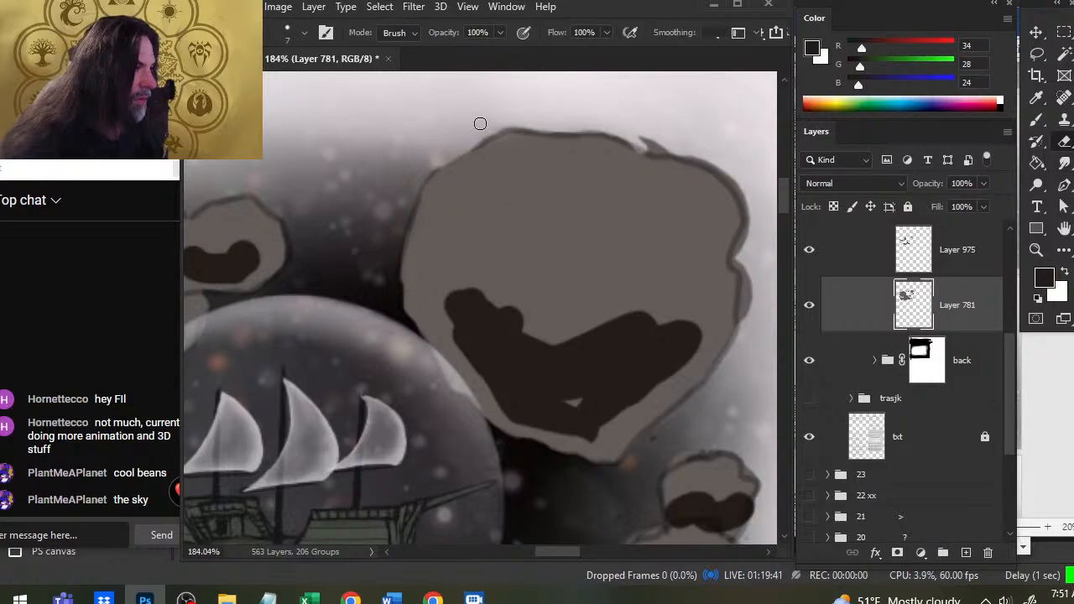
key("r")
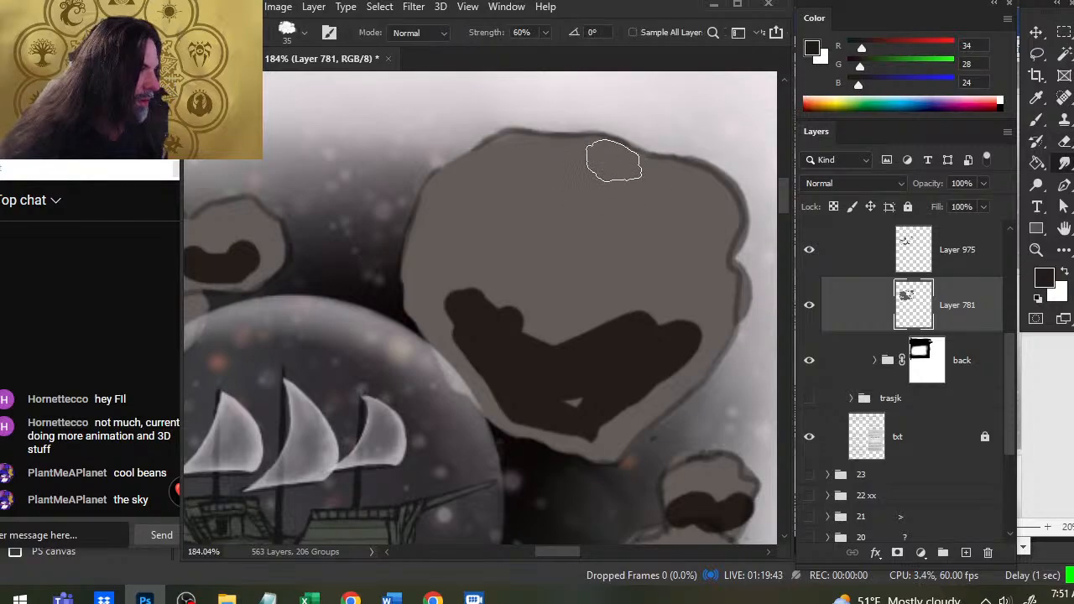
key("e")
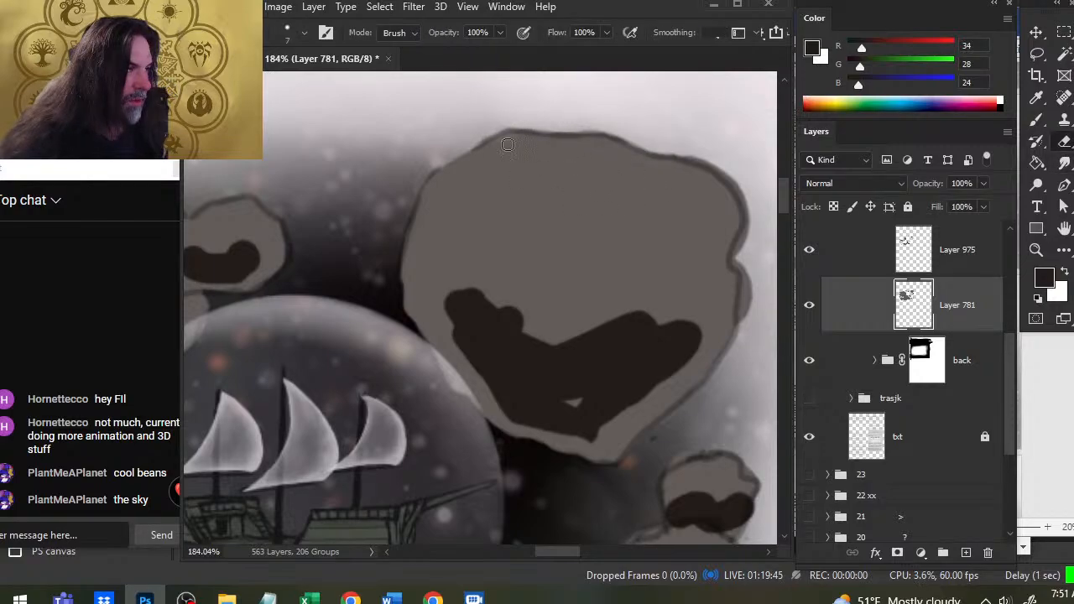
key("r")
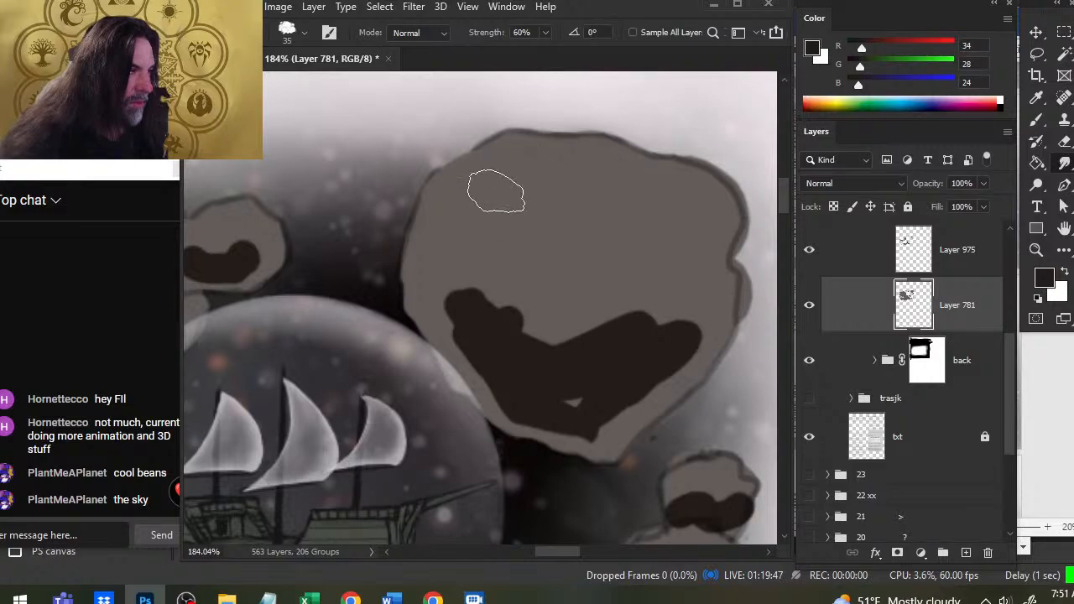
- Erase the protruding bump on the same asteroid's outer side and smudge the rim there into a clean outline
scroll(503, 252, "right", 5)
key("e")
mouse_move(451, 192)
left_mouse_down()
mouse_move(478, 195)
mouse_move(516, 223)
mouse_move(525, 243)
mouse_move(516, 307)
mouse_move(506, 302)
mouse_move(514, 277)
left_mouse_up()
key("r")
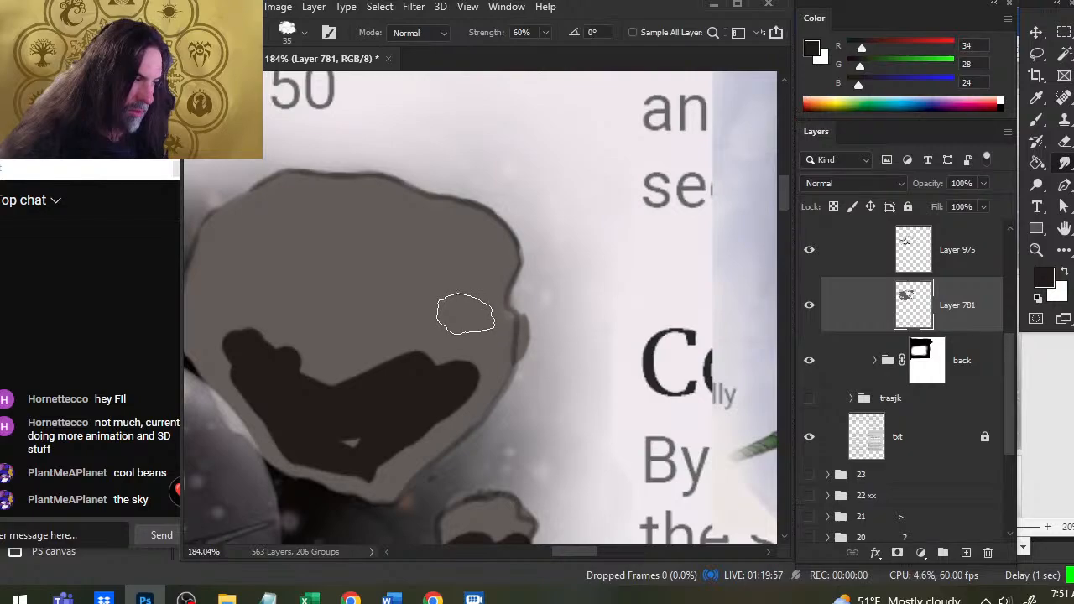
key("e")
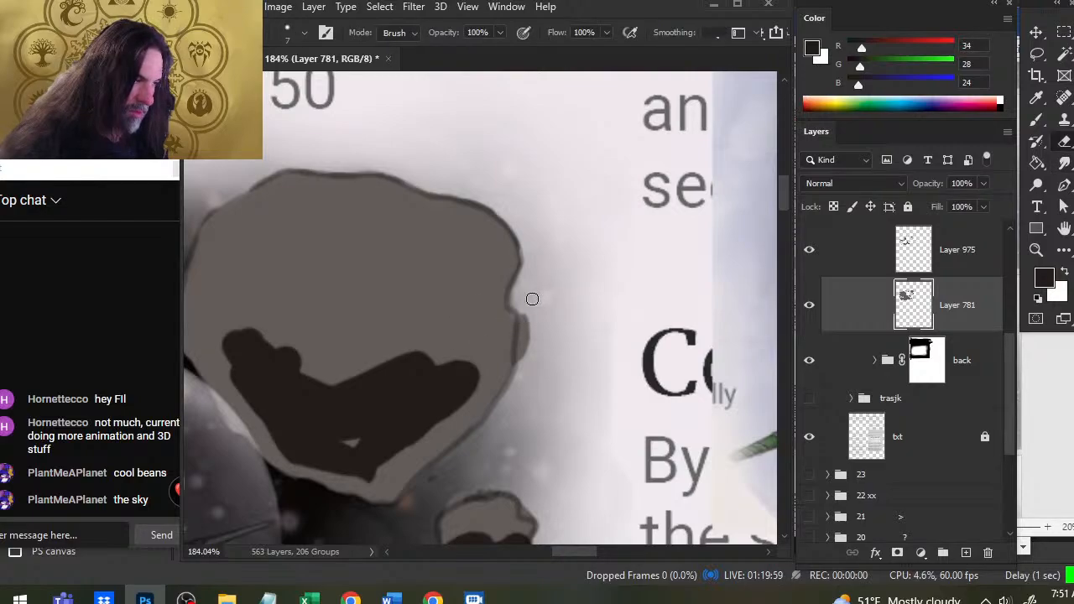
left_click_drag(532, 299, 520, 365)
key("r")
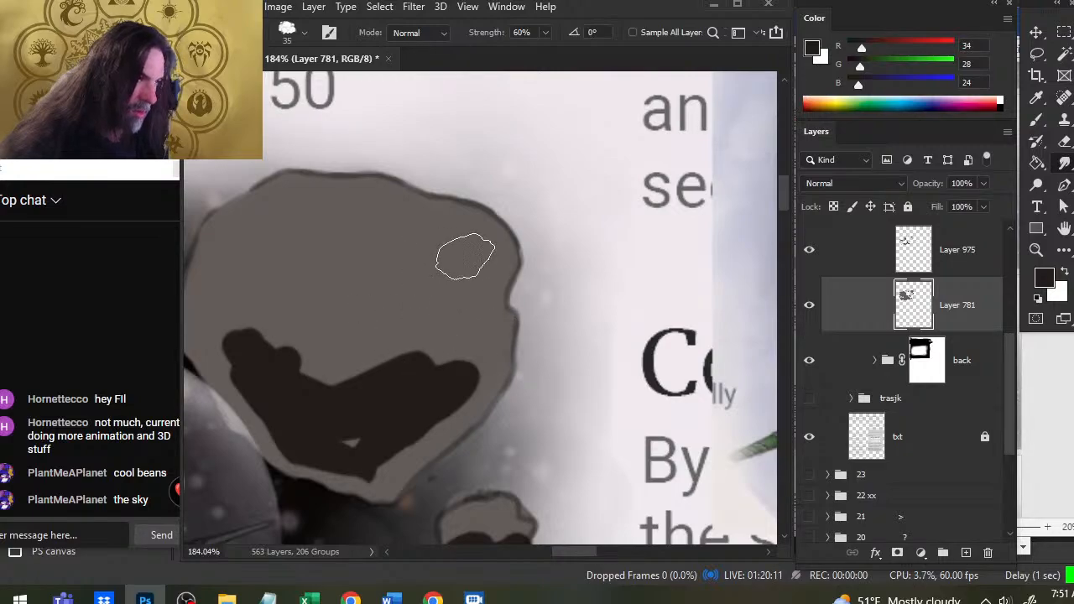
key("e")
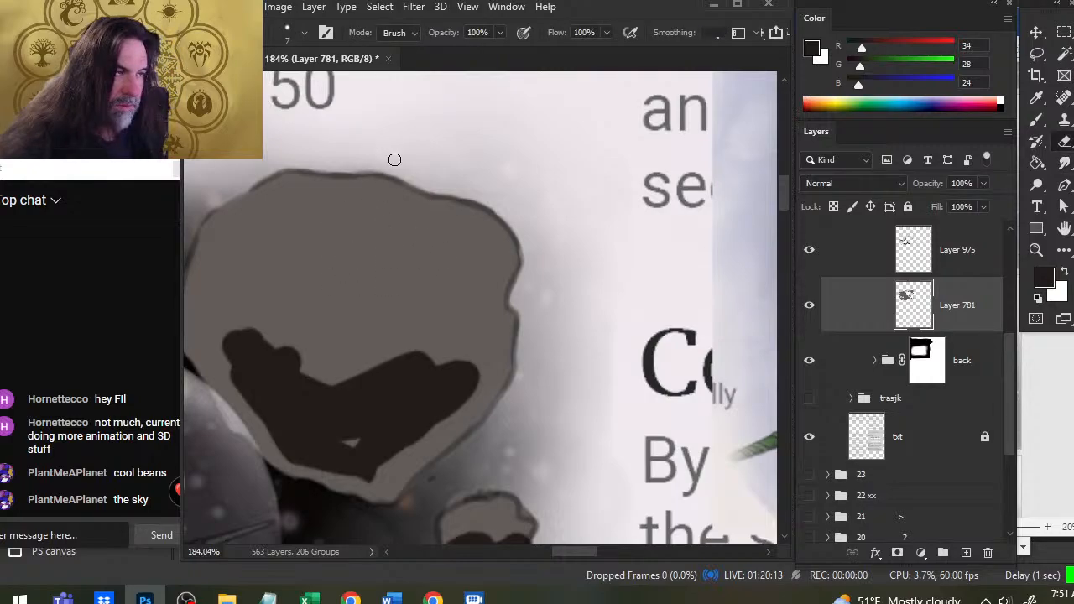
- Smudge the dark shading of the upper small asteroid in the stacked pair on Layer 975, pulling it in from the outer edge
left_click_drag(380, 389, 513, 220)
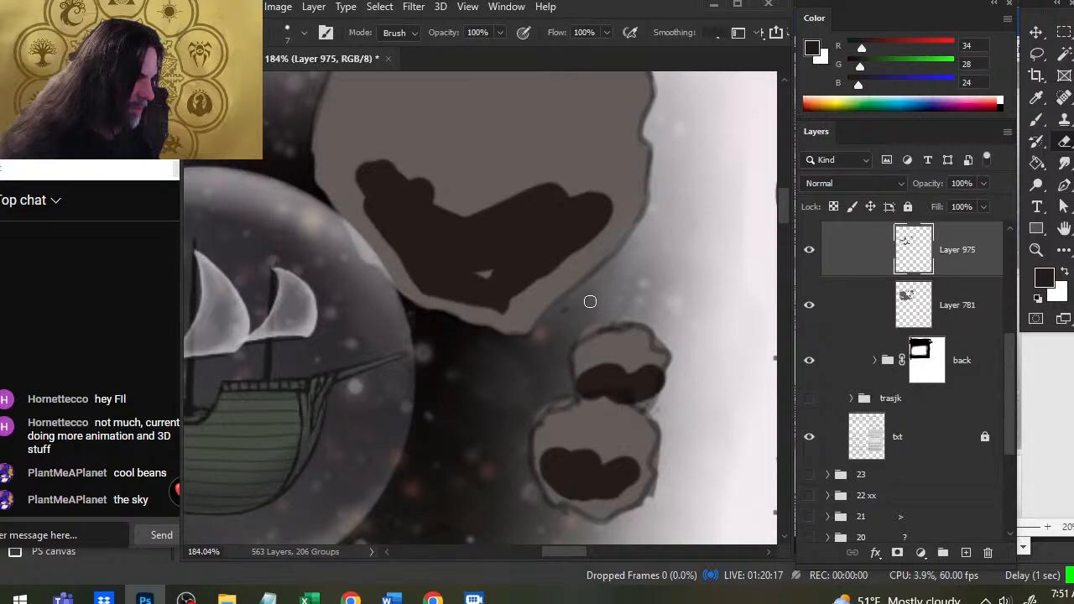
left_click_drag(1008, 364, 1005, 345)
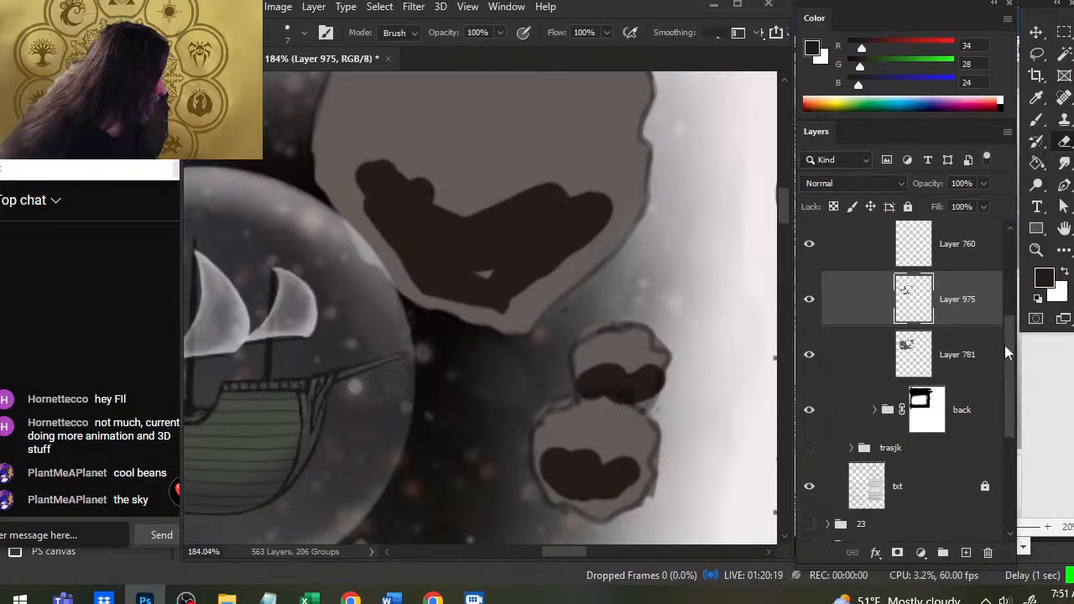
left_click(875, 270)
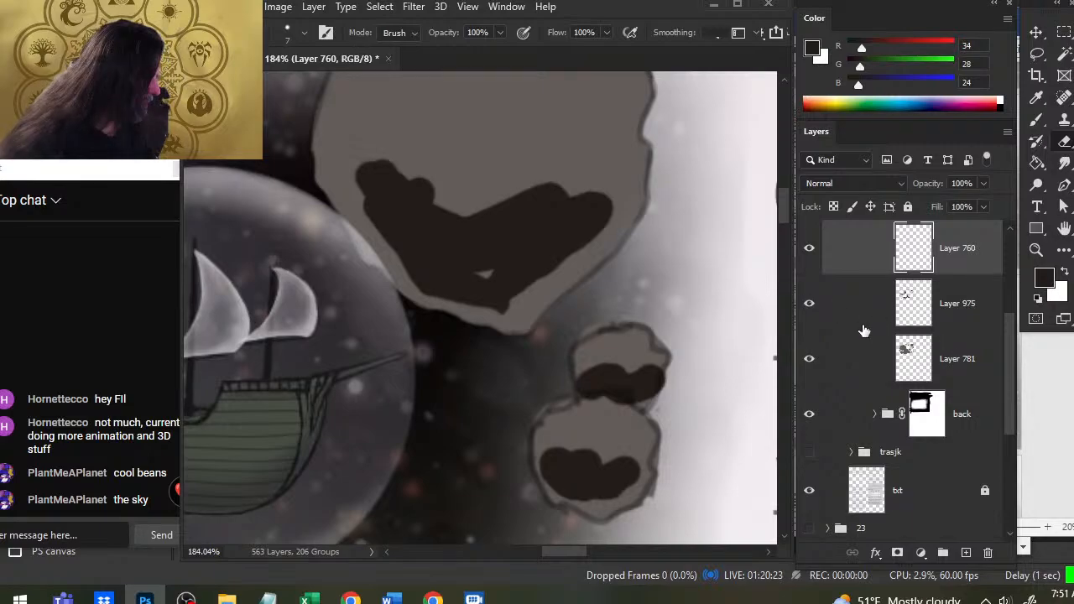
left_click(864, 368)
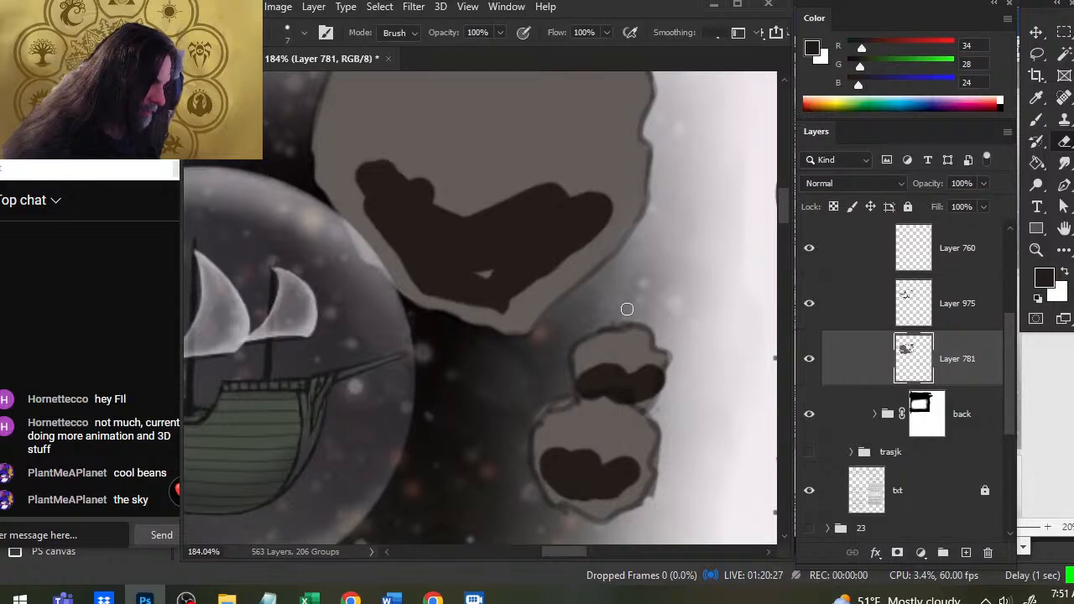
left_click(866, 299)
key("r")
mouse_move(675, 403)
left_mouse_down()
mouse_move(675, 385)
mouse_move(651, 384)
left_mouse_up()
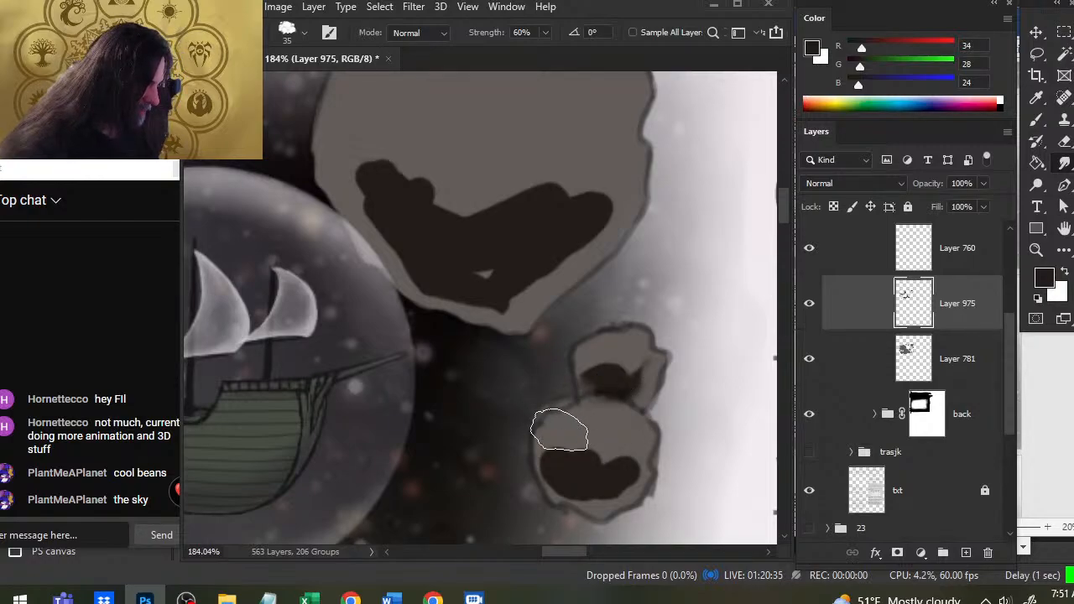
- Clean up the outlines of the two stacked small asteroids on Layer 781 with the Smudge tool and Eraser
left_click(840, 378)
key("e")
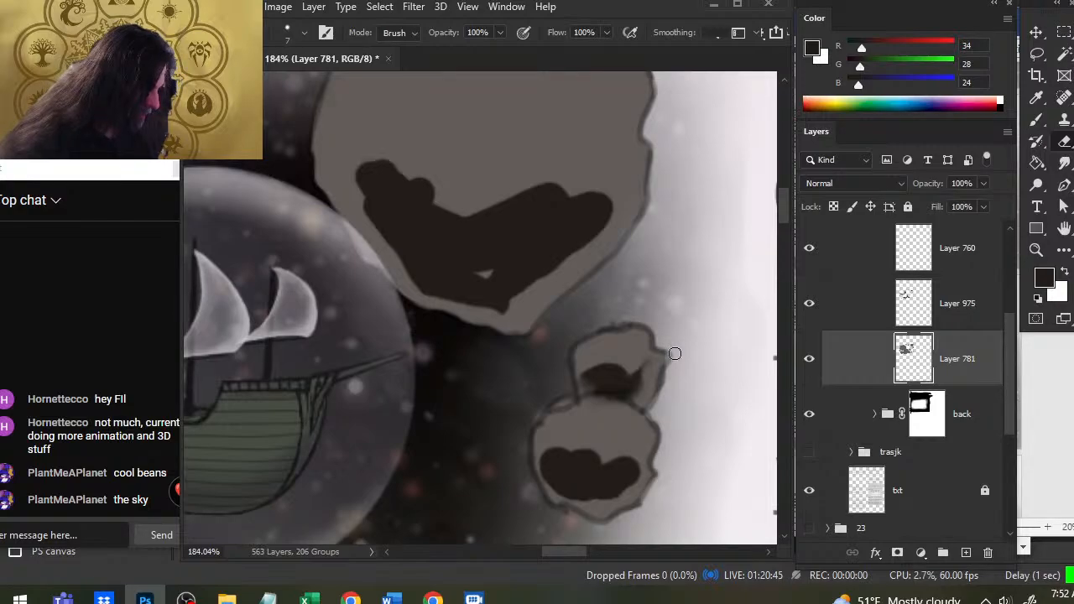
mouse_move(532, 448)
left_mouse_down()
mouse_move(496, 384)
mouse_move(475, 372)
mouse_move(477, 432)
mouse_move(555, 306)
left_mouse_up()
- Smudge the outer rim of the biggest asteroid in the cluster below the ship's bubble and erase the excess along its underside on Layer 781
key("z")
left_click_drag(395, 392, 449, 400)
key("r")
left_click_drag(507, 462, 556, 364)
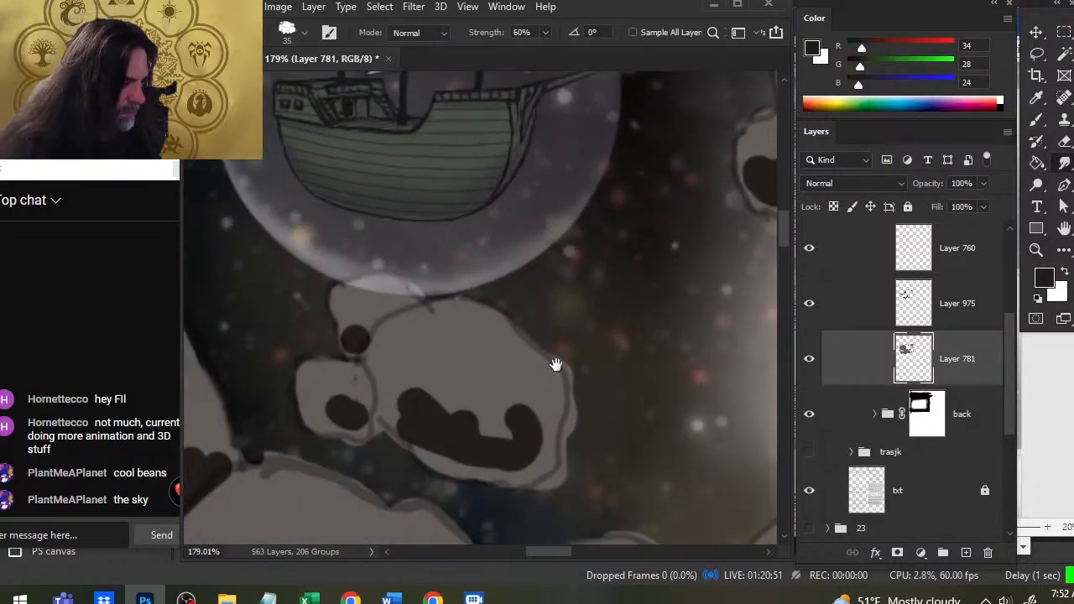
key("e")
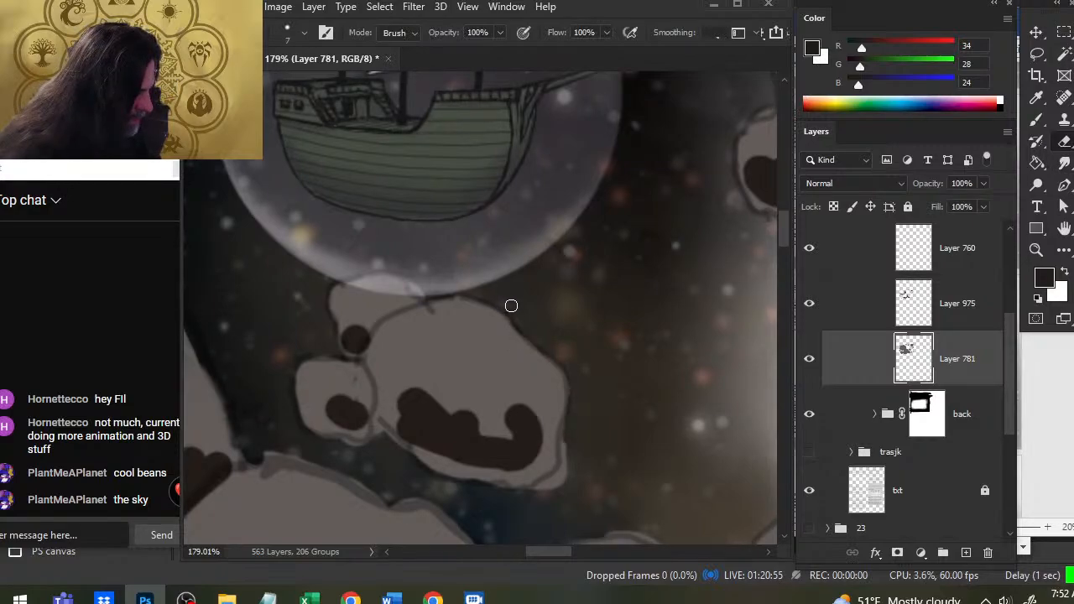
left_click_drag(565, 473, 532, 490)
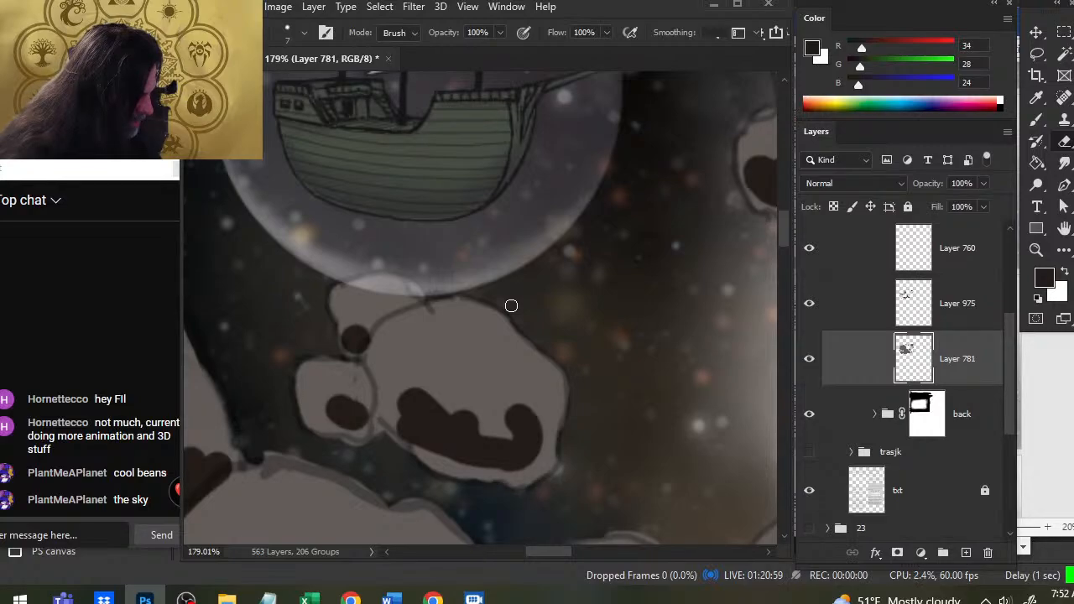
left_click_drag(392, 435, 377, 429)
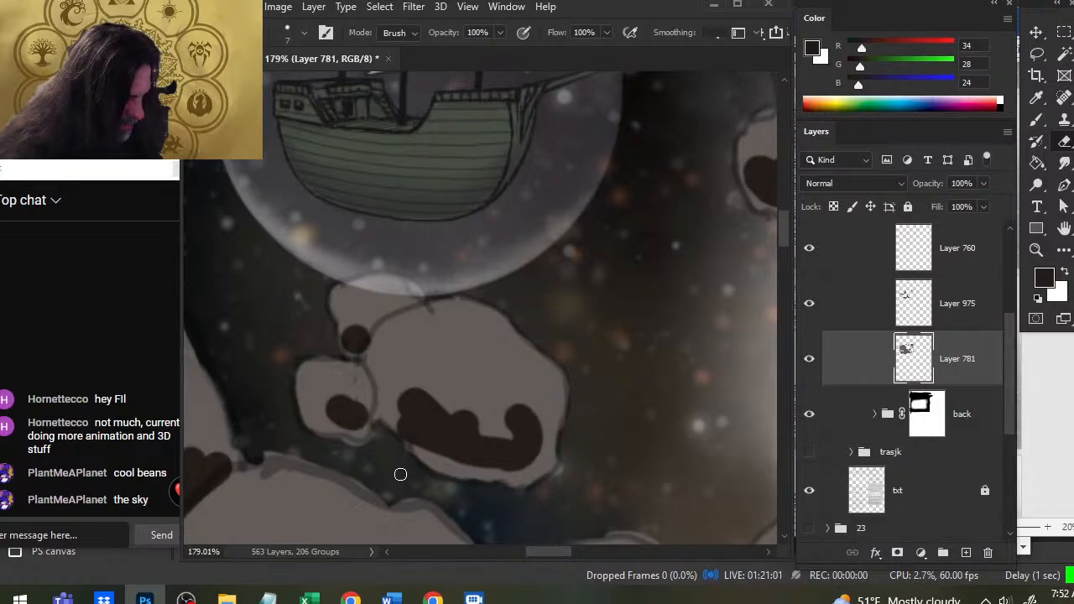
- Trim the cluster's small asteroids and their dark spot on Layers 781 and 975, reducing the Eraser to size 5 for the edge beneath the bubble
left_click(885, 311)
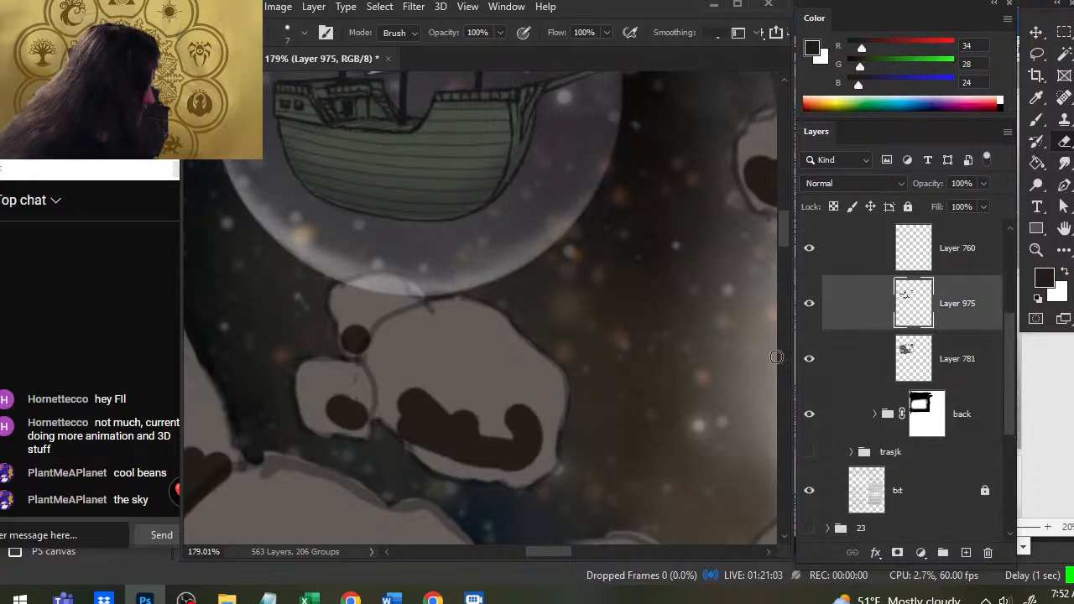
left_click(842, 262)
left_click(820, 375)
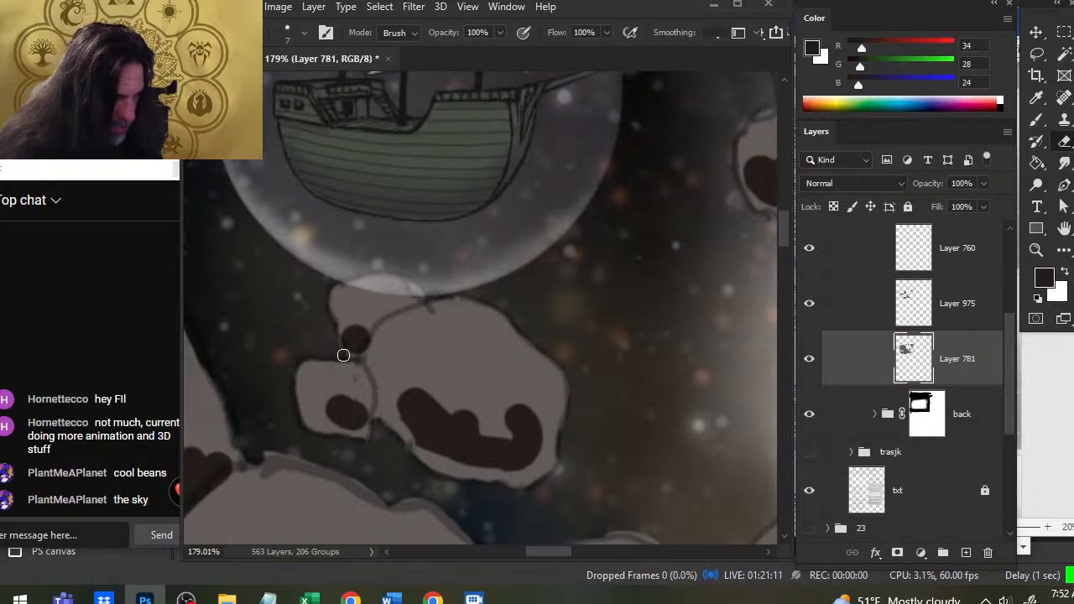
left_click(862, 305)
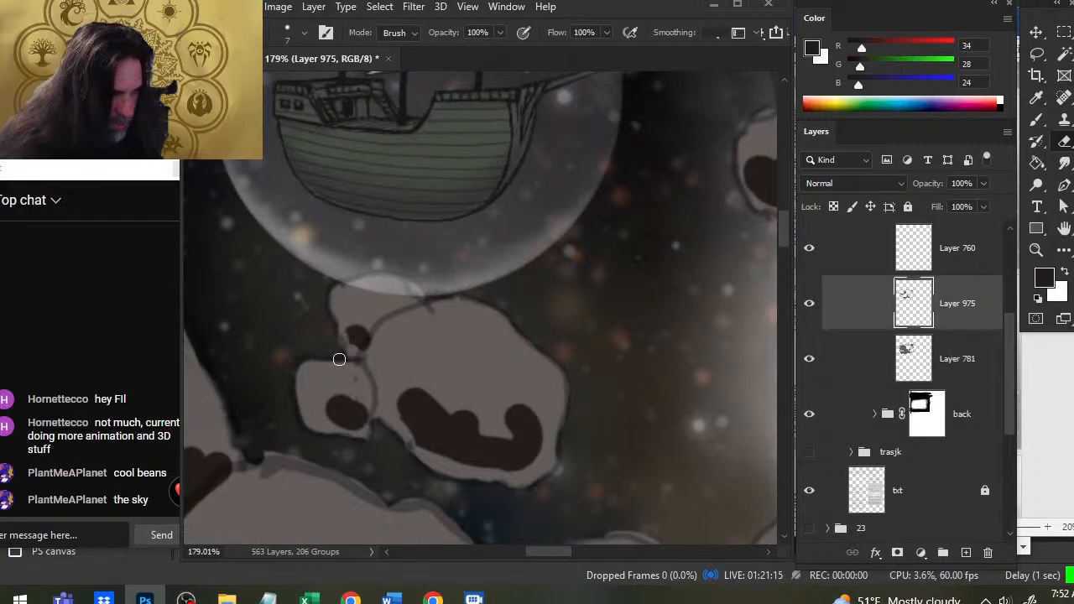
left_click(852, 360)
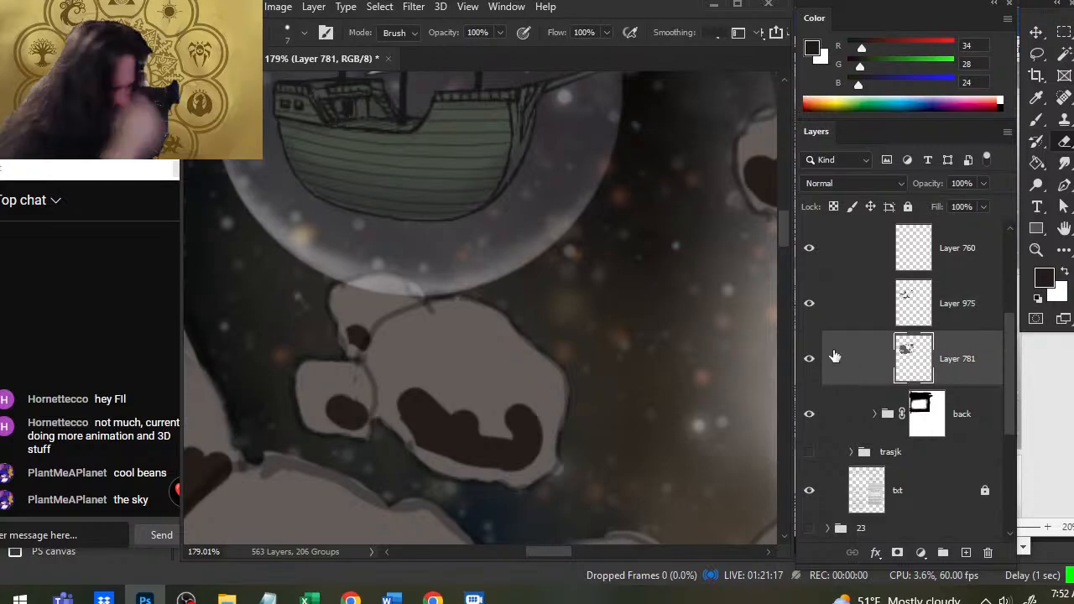
key("bracketleft")
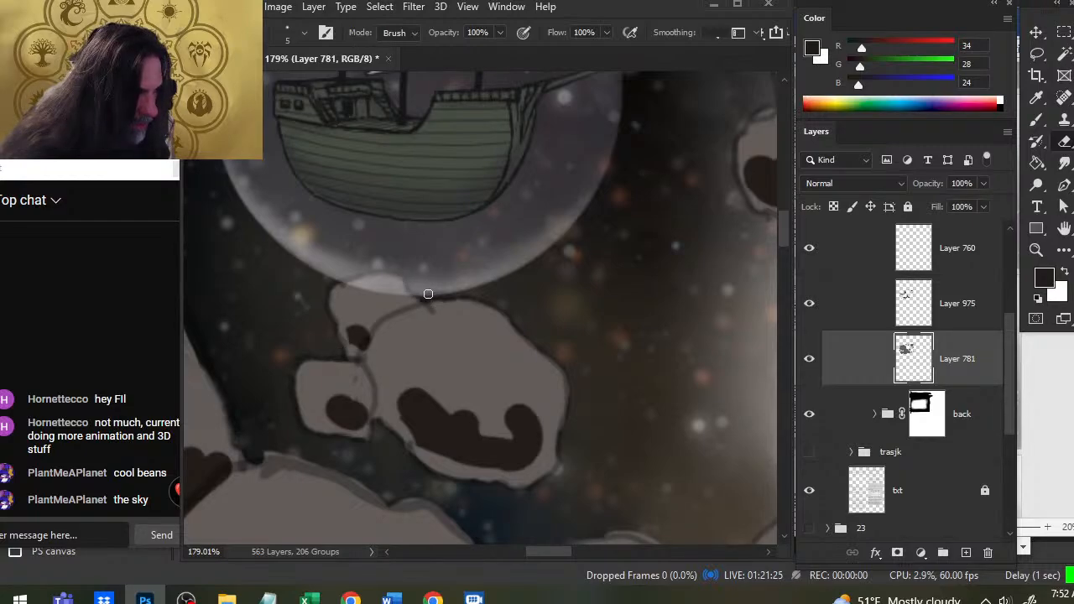
- Smudge the upper outline of the round asteroid below the cluster on Layer 781 and erase the excess along that edge
left_click_drag(314, 425, 446, 312)
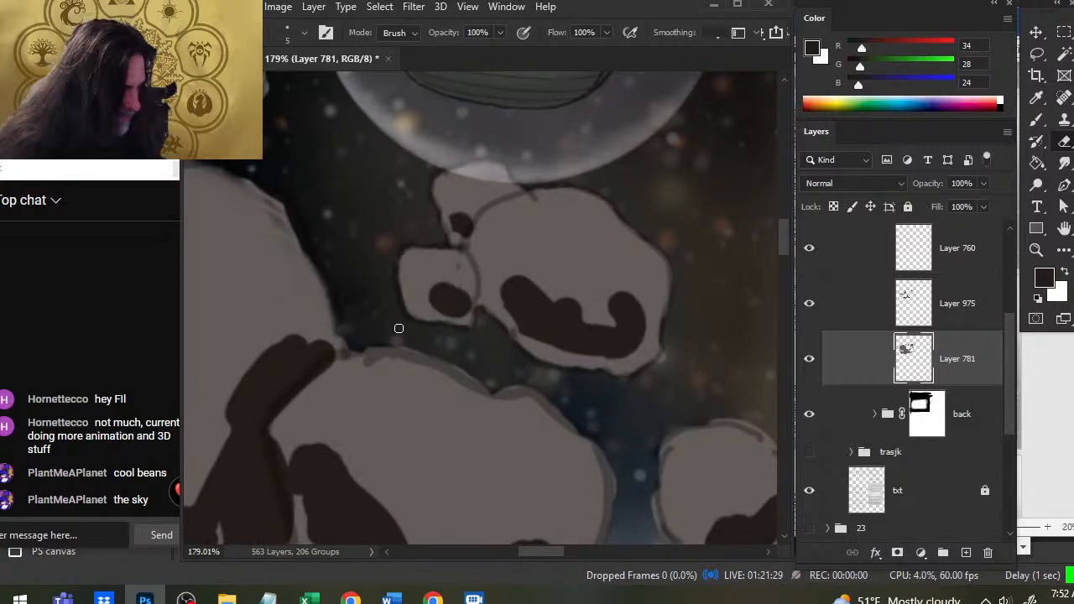
key("r")
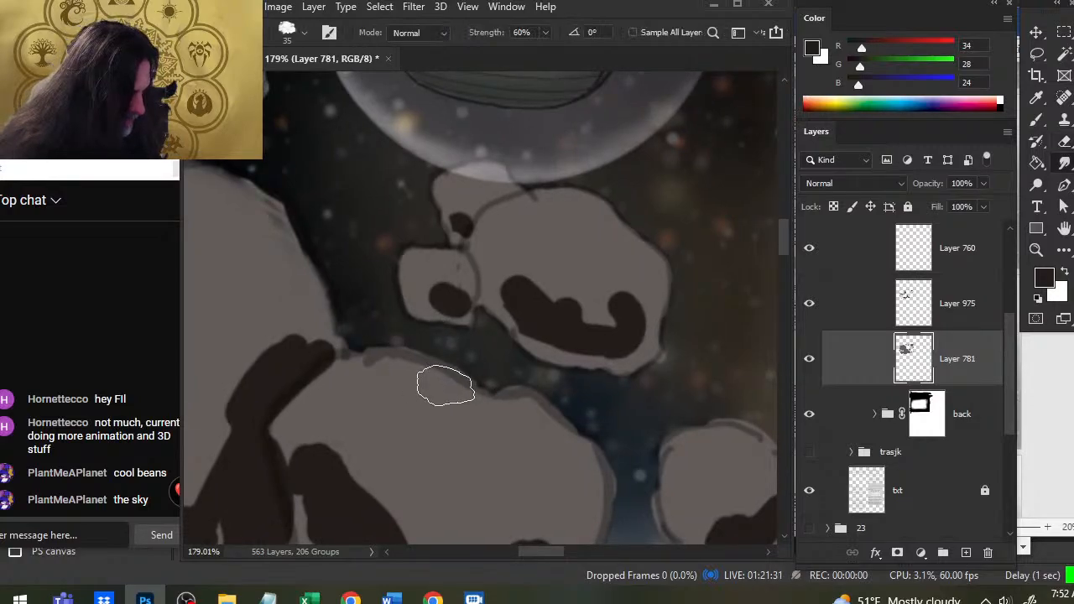
mouse_move(446, 386)
left_mouse_down()
mouse_move(502, 391)
mouse_move(506, 412)
mouse_move(551, 411)
mouse_move(590, 466)
mouse_move(591, 492)
left_mouse_up()
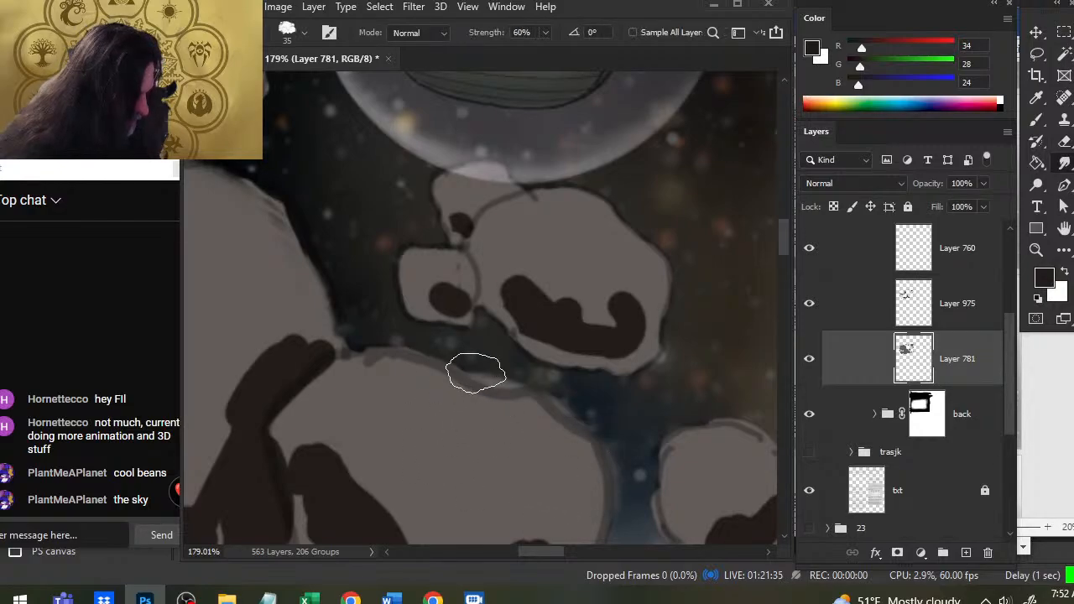
key("e")
left_click_drag(488, 380, 509, 382)
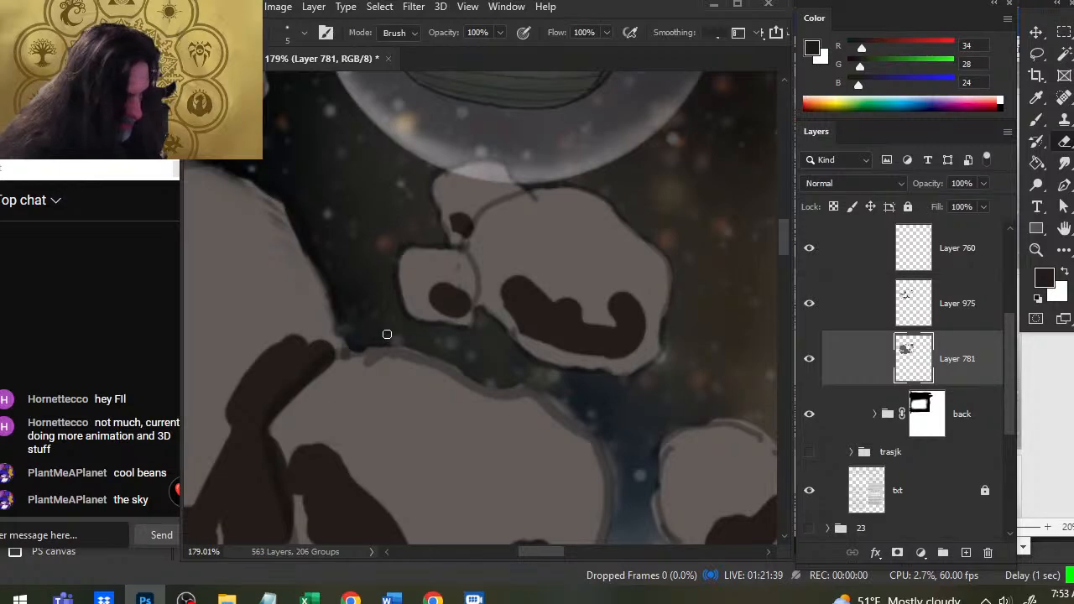
- Blend the upper and outer rim of the large central asteroid into its body with the Smudge tool, trimming the edge with the Eraser
key("r")
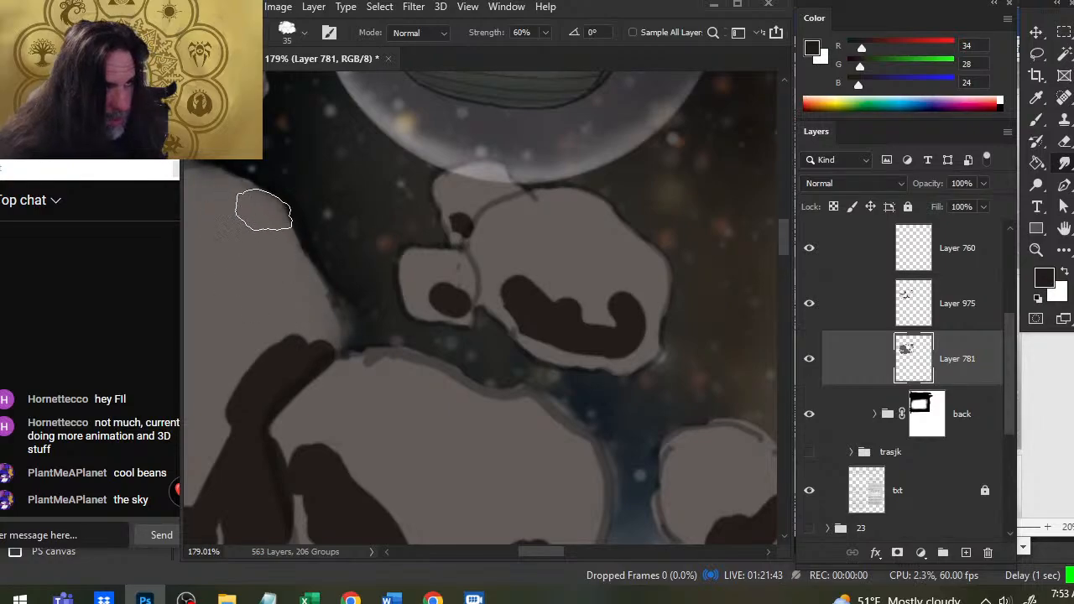
mouse_move(263, 220)
left_mouse_down()
mouse_move(395, 290)
mouse_move(403, 279)
left_mouse_up()
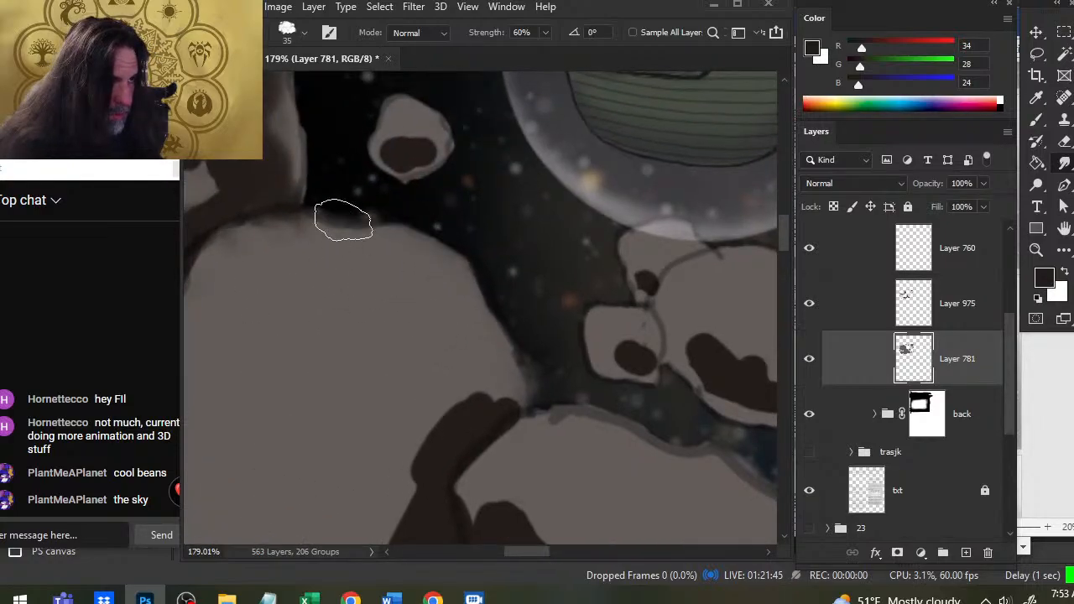
key("e")
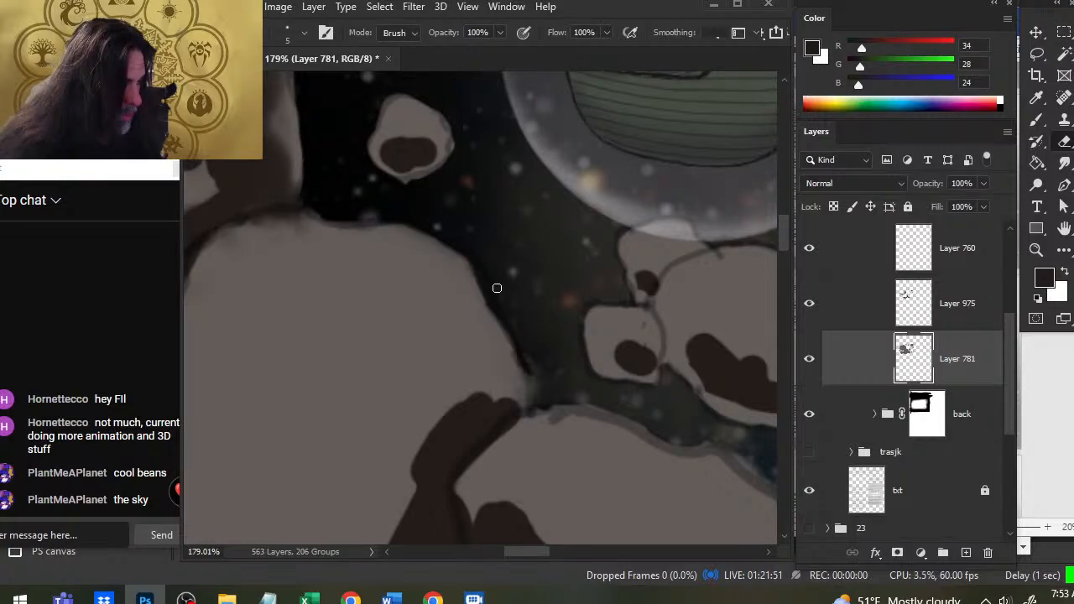
key("r")
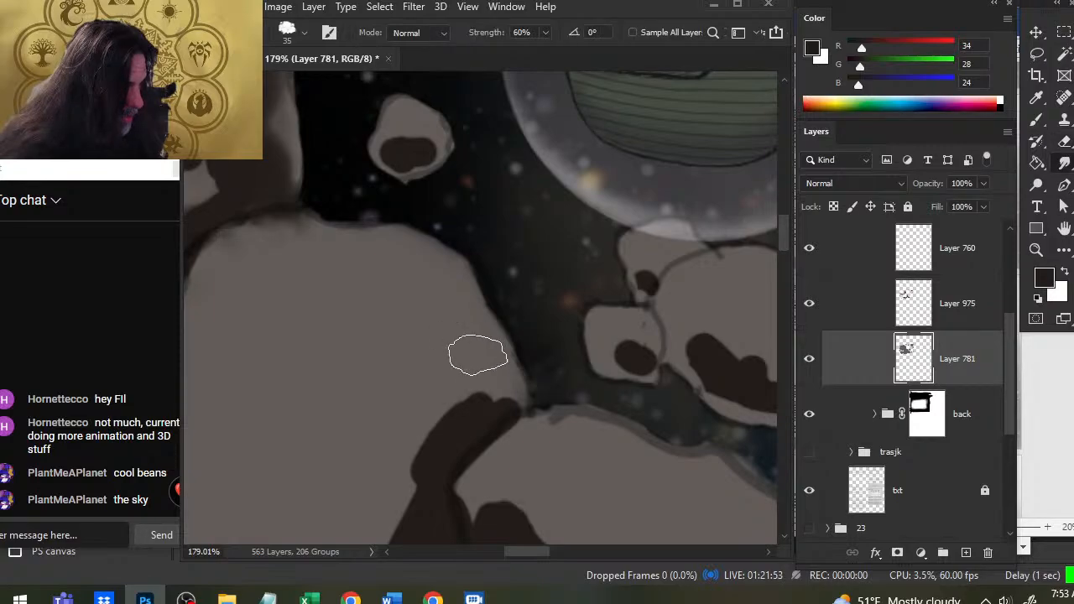
key("e")
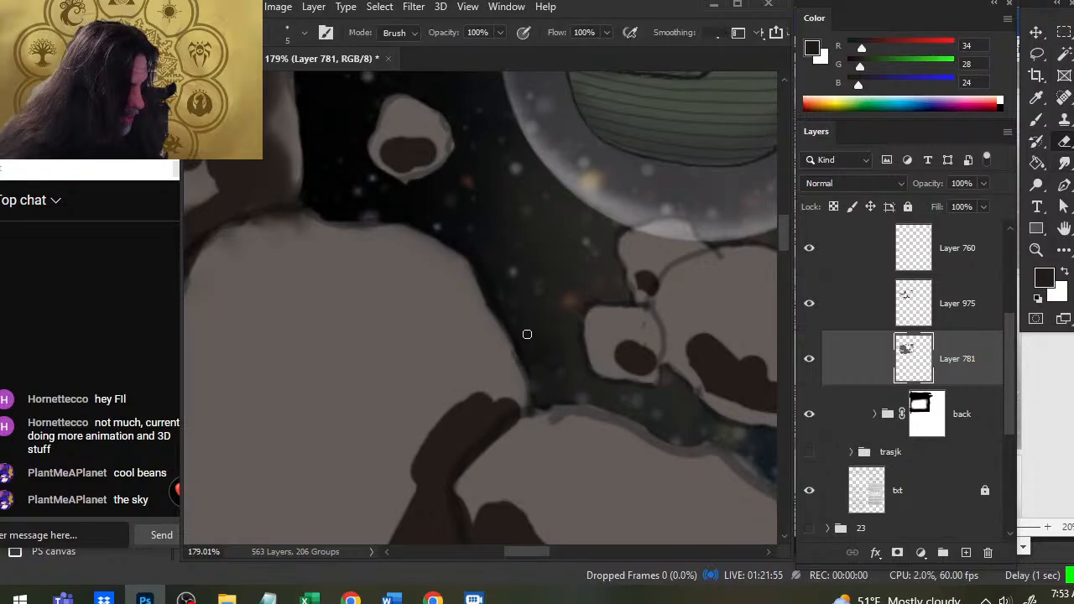
- Smudge the underside rim of the large central asteroid on Layer 781 and clean up its lower edge
key("z")
left_click_drag(614, 411, 518, 372)
mouse_move(632, 446)
left_mouse_down()
mouse_move(571, 395)
mouse_move(501, 360)
mouse_move(478, 333)
left_mouse_up()
left_click_drag(424, 438, 501, 425)
key("r")
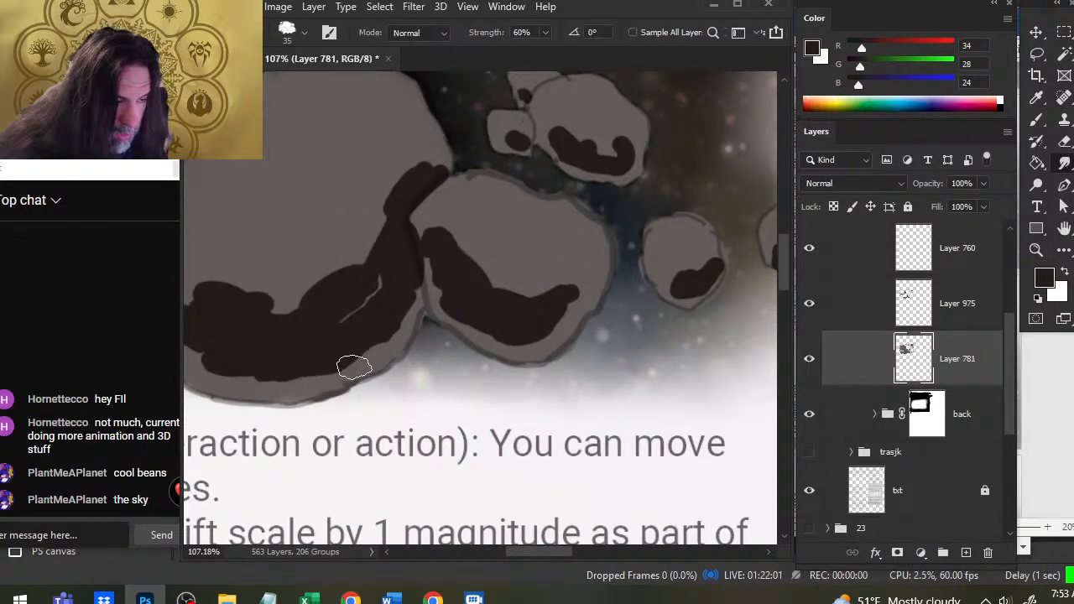
mouse_move(355, 367)
left_mouse_down()
mouse_move(253, 393)
mouse_move(288, 378)
mouse_move(263, 389)
mouse_move(227, 374)
mouse_move(341, 378)
left_mouse_up()
key("b")
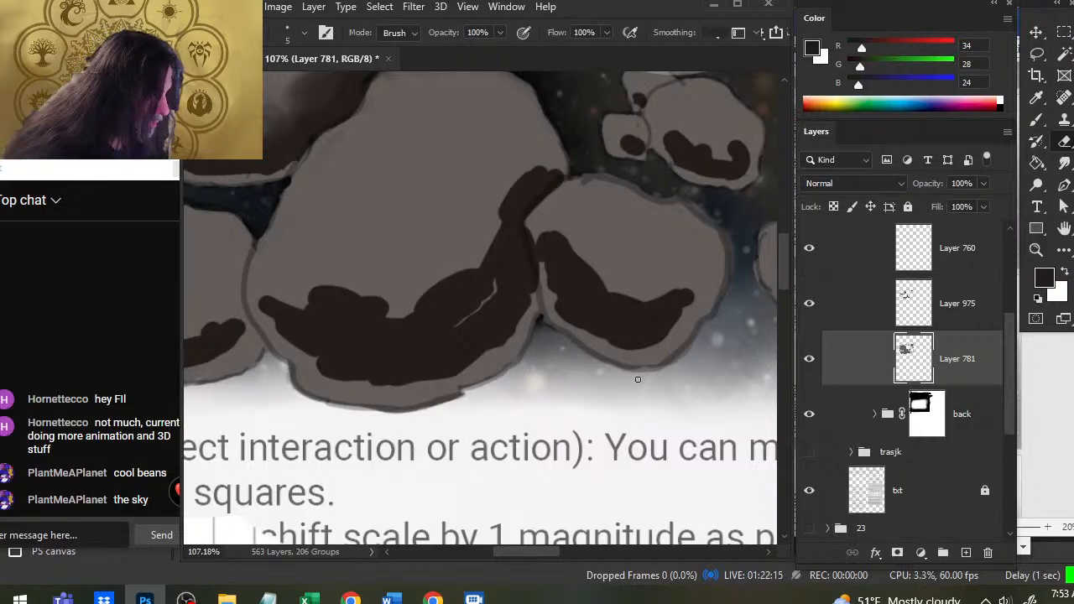
- Smudge the lower outline of the round asteroid beside the large central one and tidy its edge
key("r")
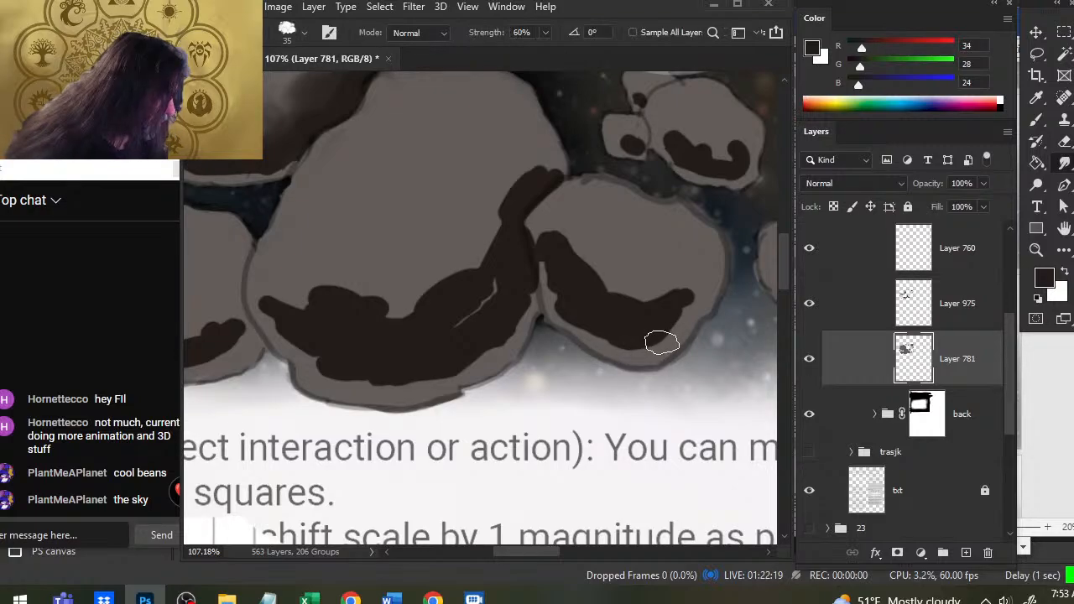
left_click_drag(666, 285, 579, 337)
key("b")
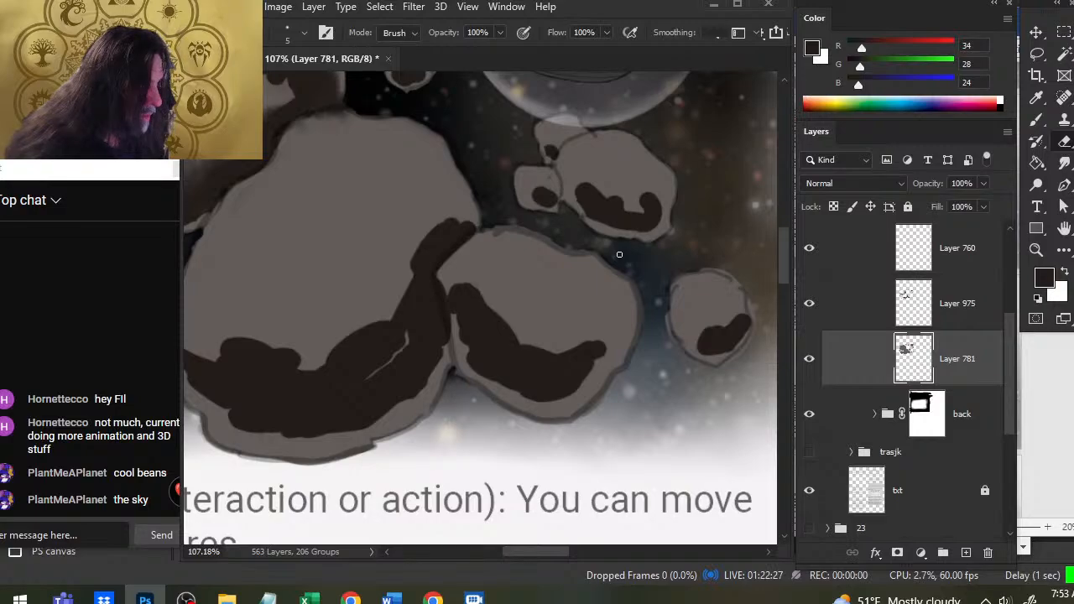
- Refine the outlines of the two small separate asteroids near the illustration's lower outer corner with the Smudge tool and Eraser
left_click_drag(656, 312, 549, 310)
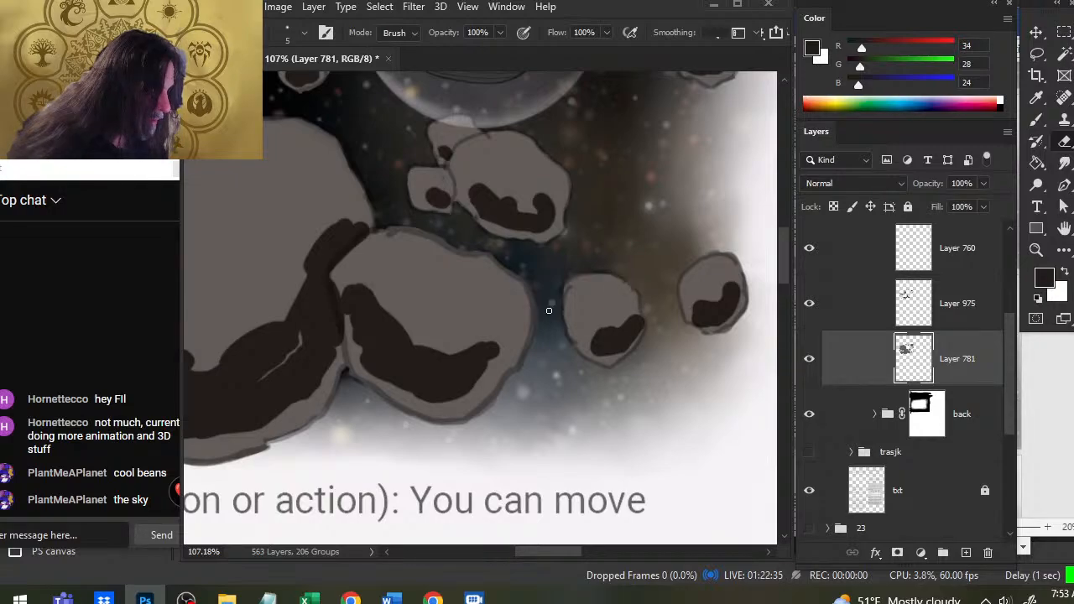
key("r")
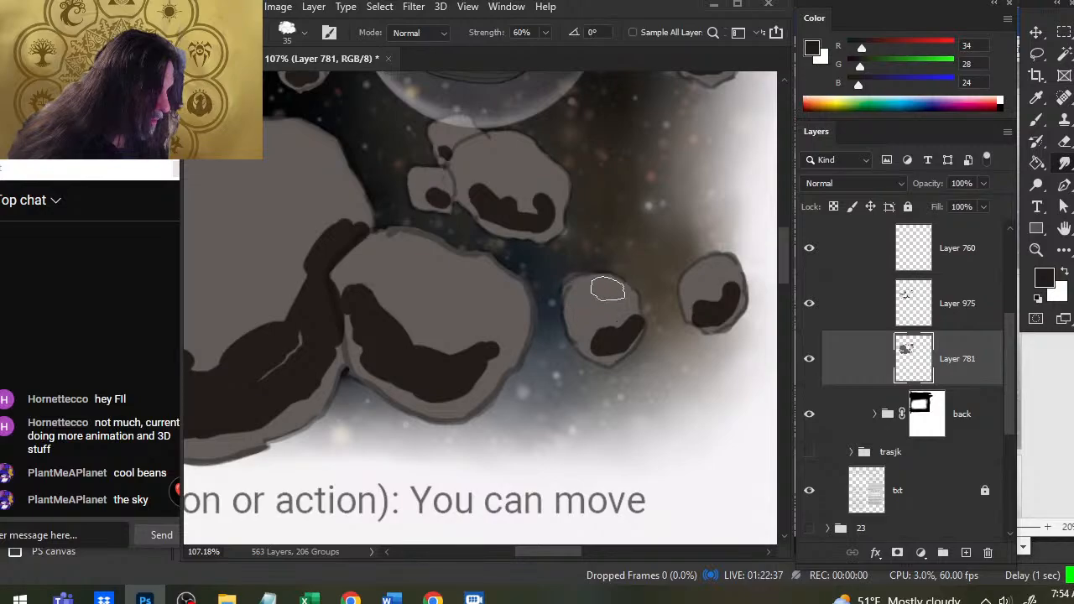
key("e")
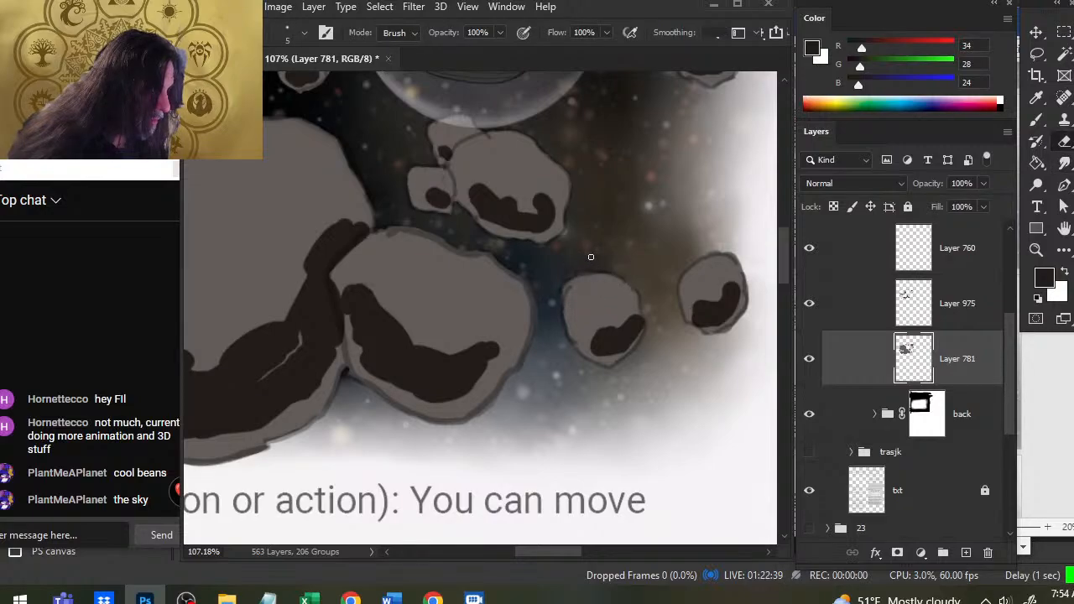
left_click_drag(681, 311, 582, 345)
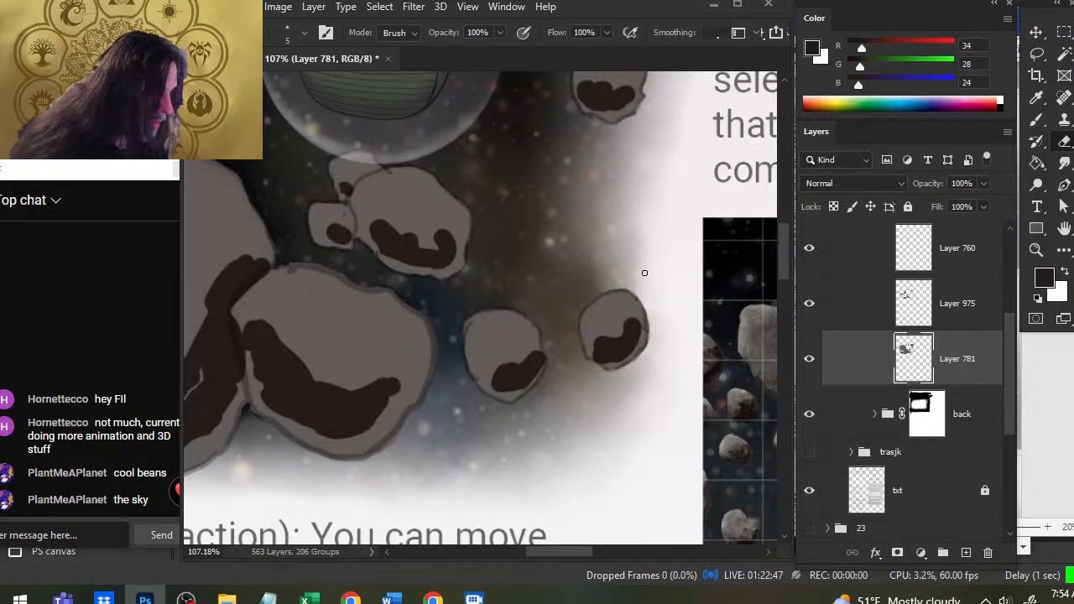
key("r")
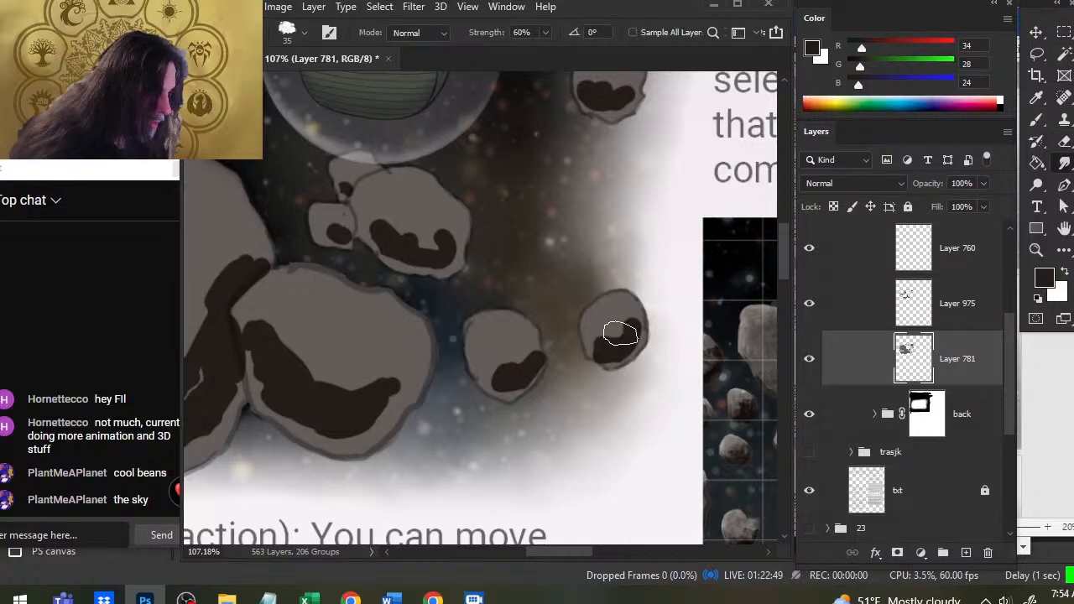
left_click_drag(628, 332, 624, 307)
key("e")
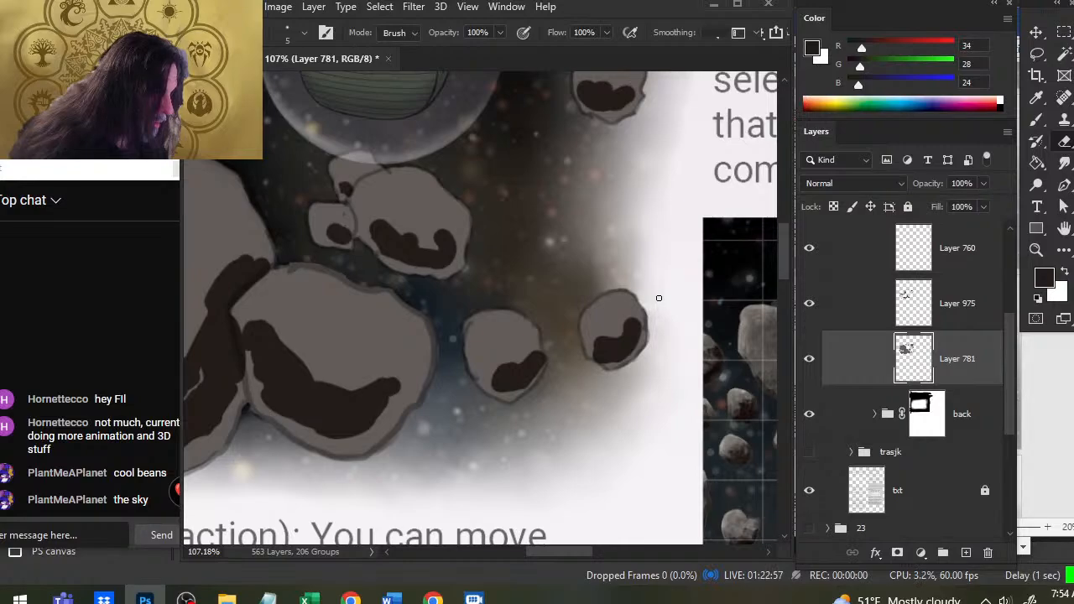
- Erase the dark spot on the upper asteroid of the stacked pair beside the ship's bubble on Layer 975
key("z")
mouse_move(563, 408)
left_mouse_down()
mouse_move(526, 419)
mouse_move(515, 385)
left_mouse_up()
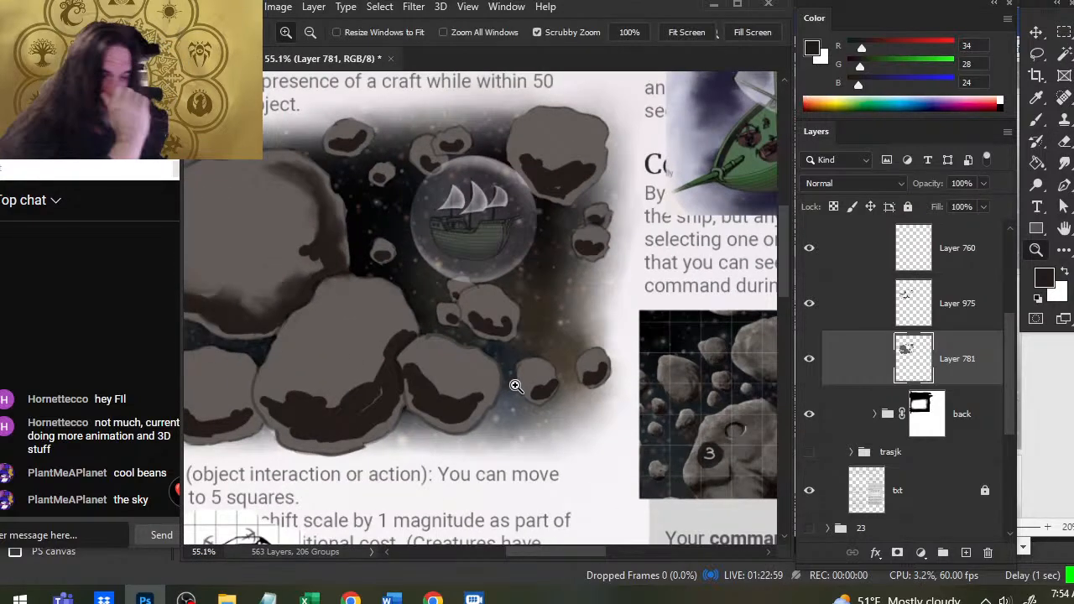
left_click_drag(551, 355, 540, 350)
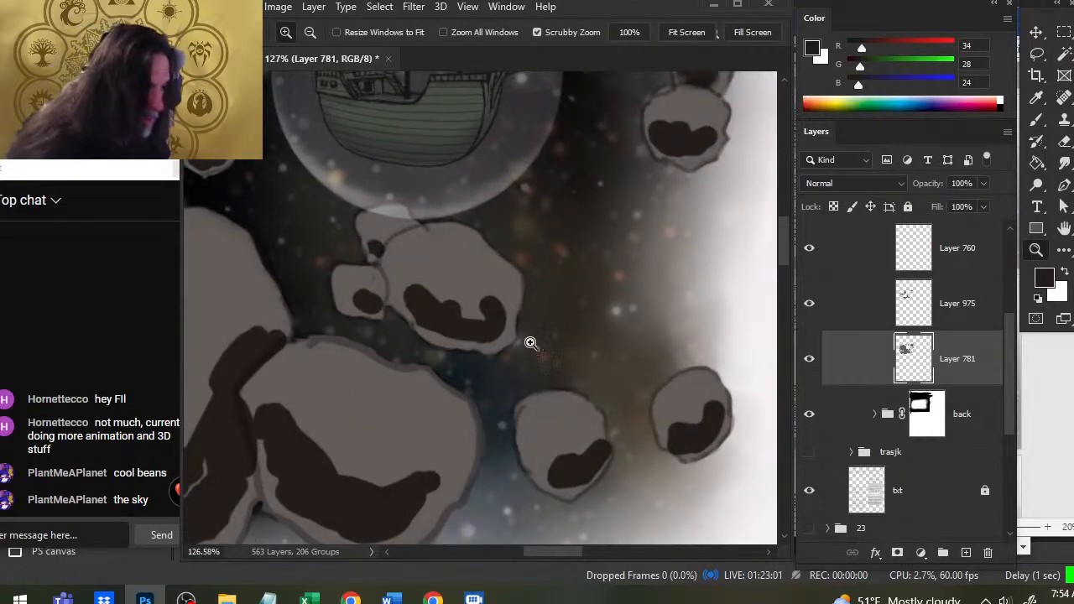
left_click_drag(620, 314, 546, 314)
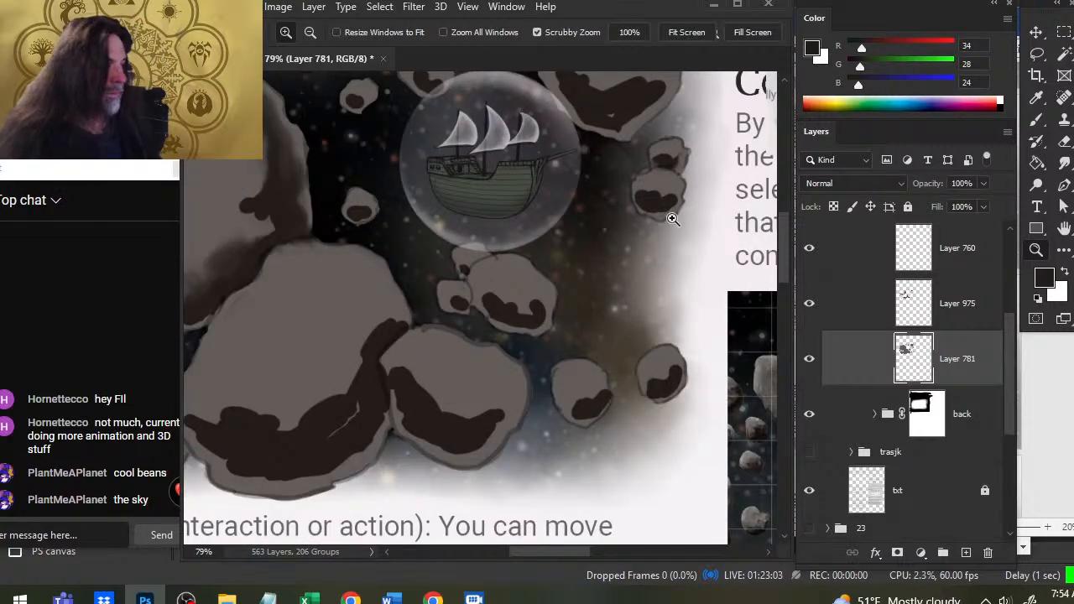
left_click_drag(648, 201, 662, 194)
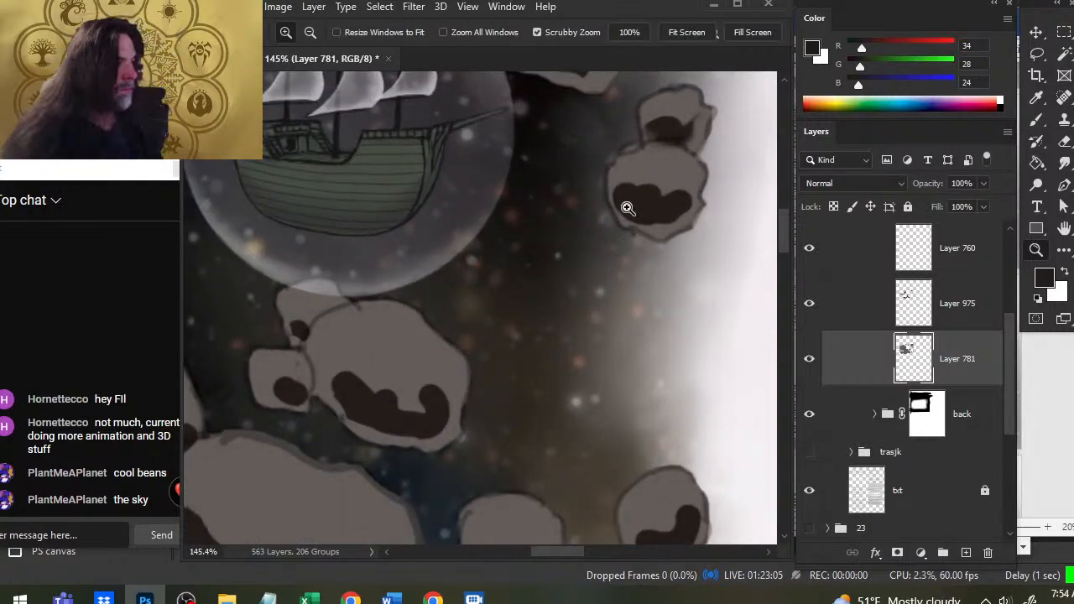
left_click(827, 270)
key("e")
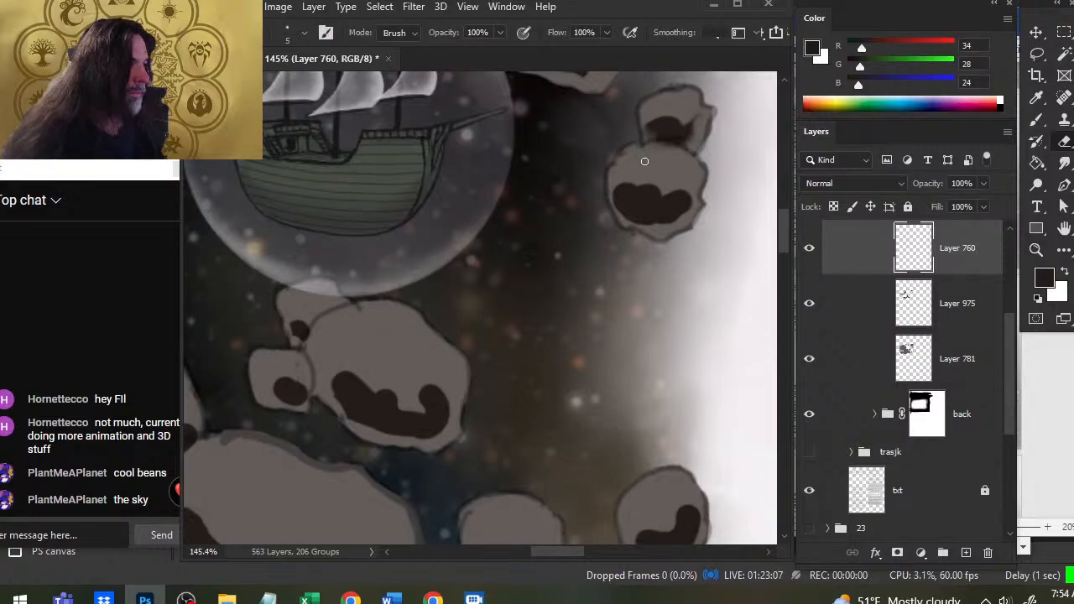
left_click(860, 322)
mouse_move(648, 141)
left_mouse_down()
mouse_move(692, 153)
mouse_move(674, 151)
mouse_move(673, 183)
mouse_move(678, 106)
left_mouse_up()
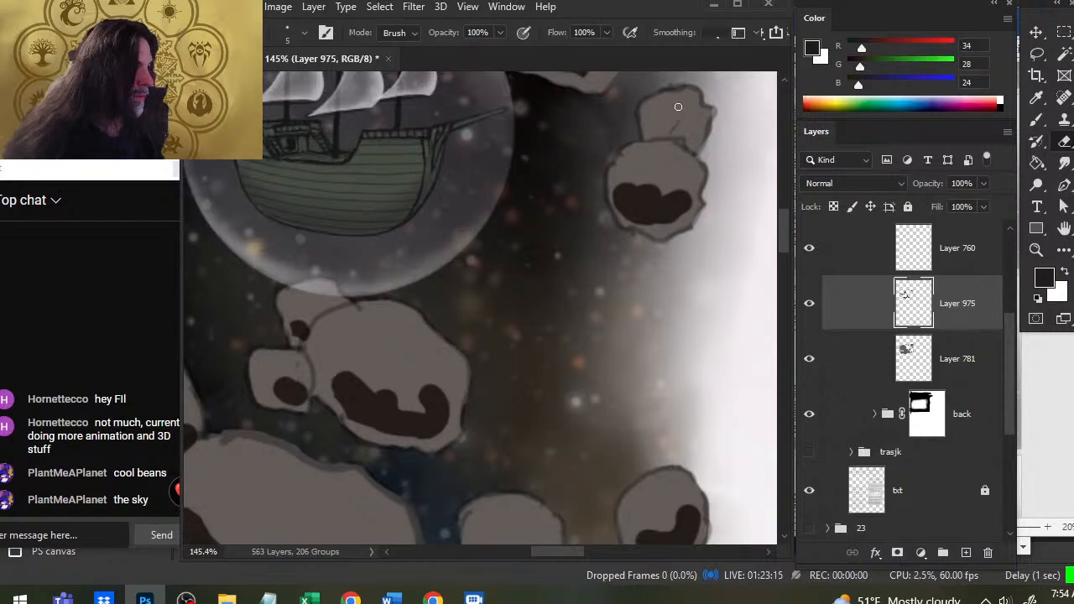
- Merge Layer 760 down into Layer 975
key("z")
mouse_move(668, 220)
left_mouse_down()
mouse_move(631, 233)
mouse_move(599, 216)
left_mouse_up()
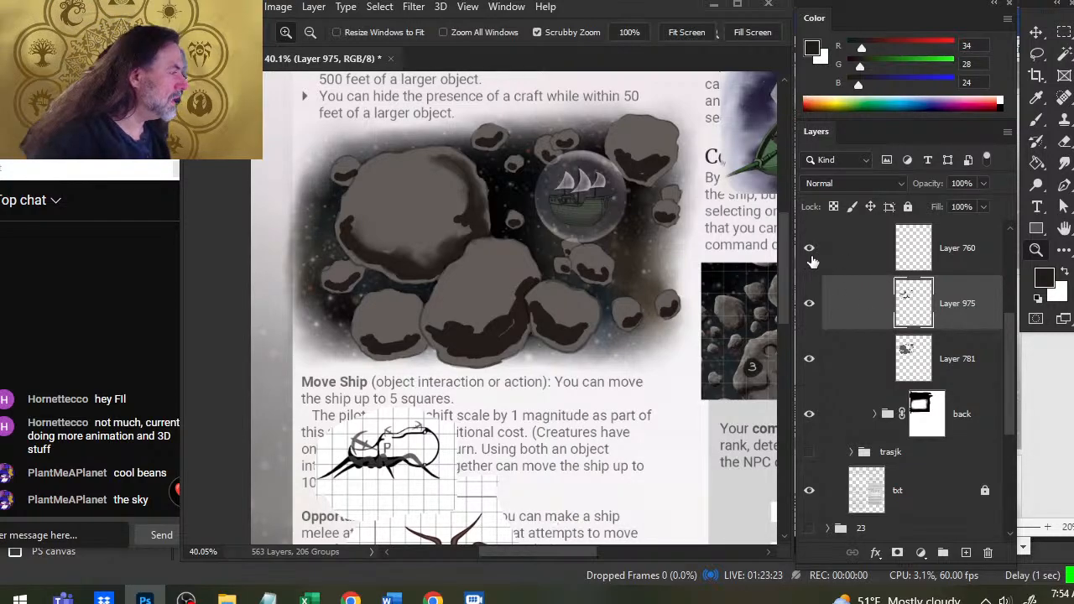
left_click_drag(812, 264, 858, 311)
right_click(858, 312)
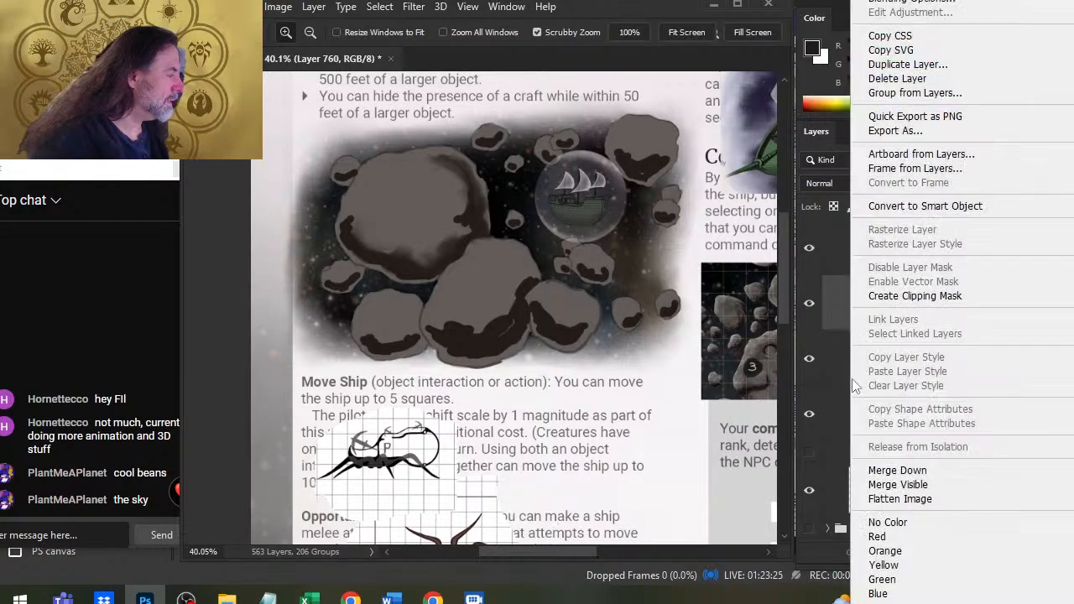
left_click(891, 470)
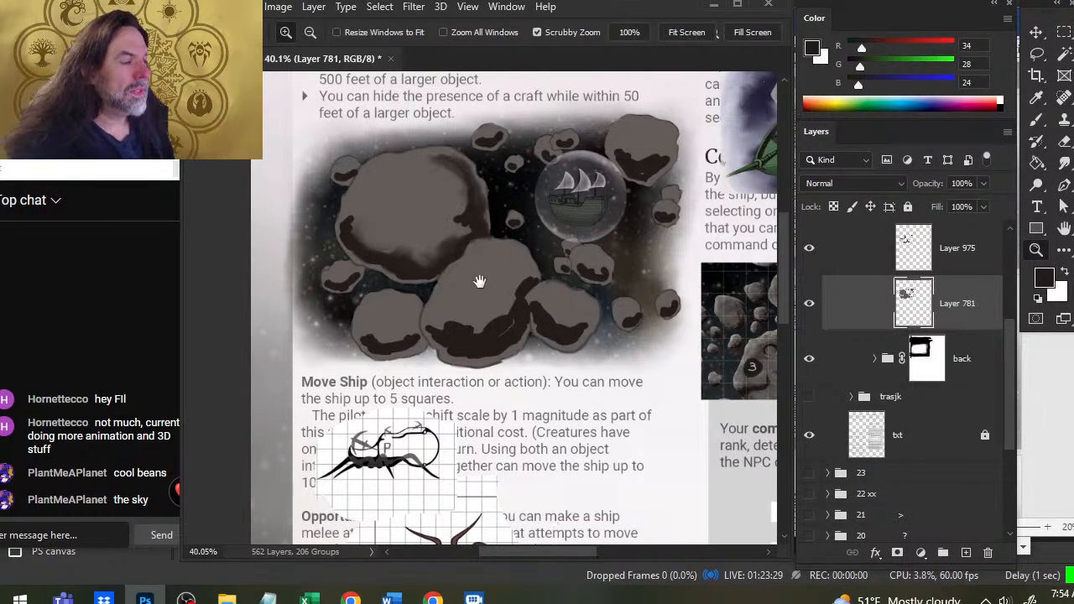
- Reduce the Smudge brush to size 20 on Layer 781 and refine the largest asteroid's upper outline, erasing the excess along it
left_click_drag(349, 281, 460, 367)
left_click_drag(442, 285, 518, 287)
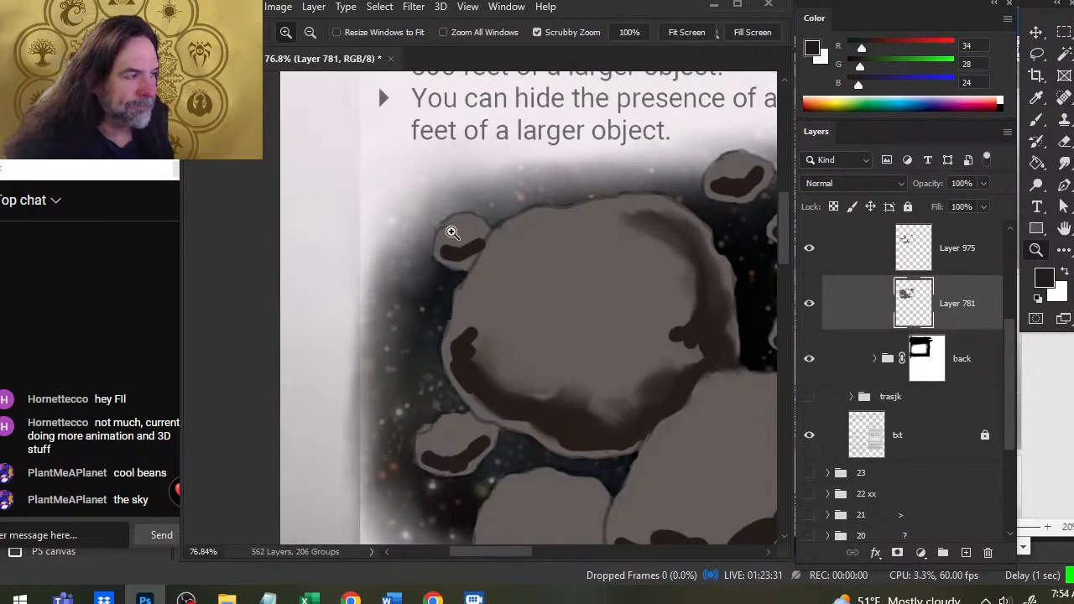
left_click_drag(452, 233, 510, 236)
key("[")
key("[")
key("[")
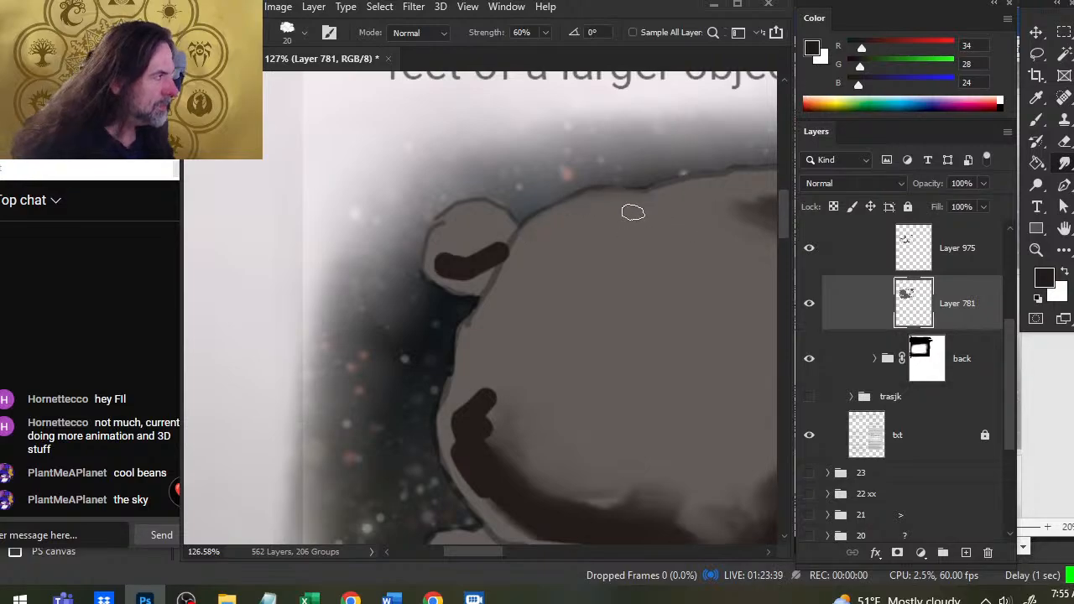
key("e")
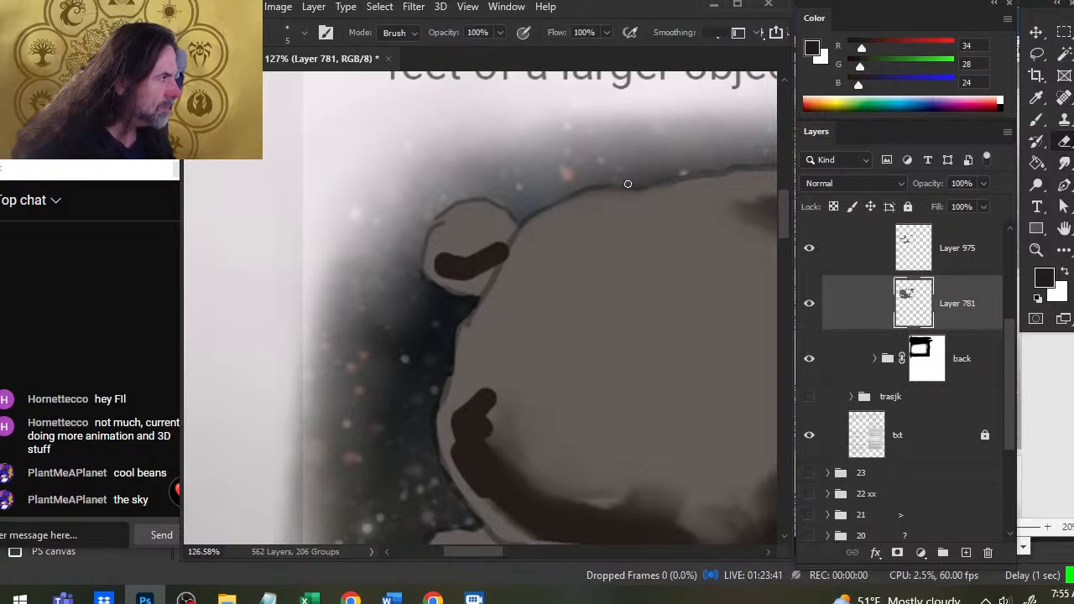
key("r")
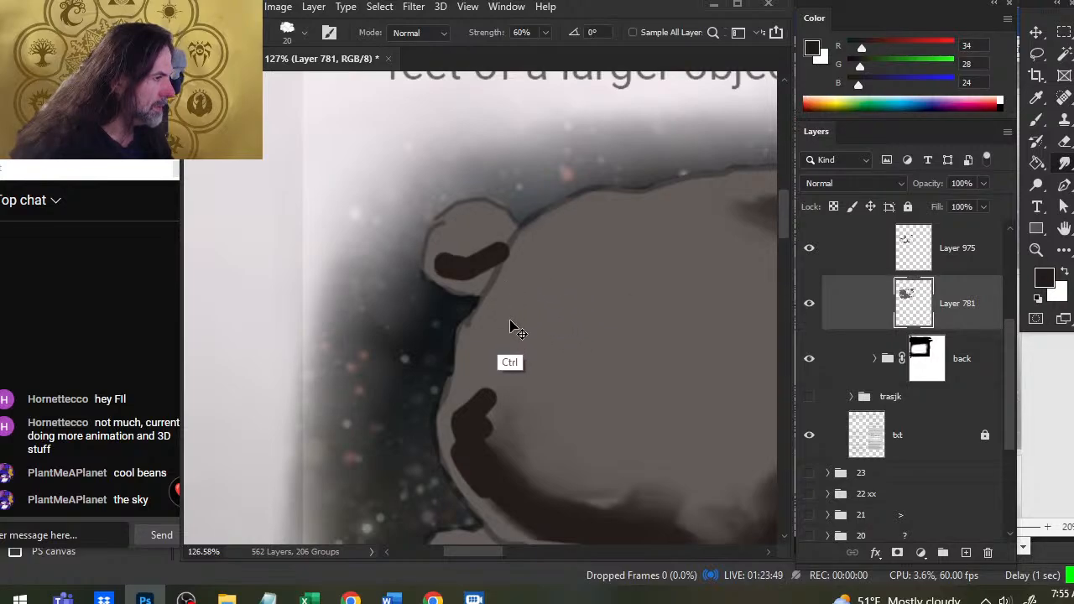
- Check the largest asteroid's outline on Layer 781 with Layer 975 temporarily hidden, show that layer again and save the document
left_click_drag(634, 361, 540, 263)
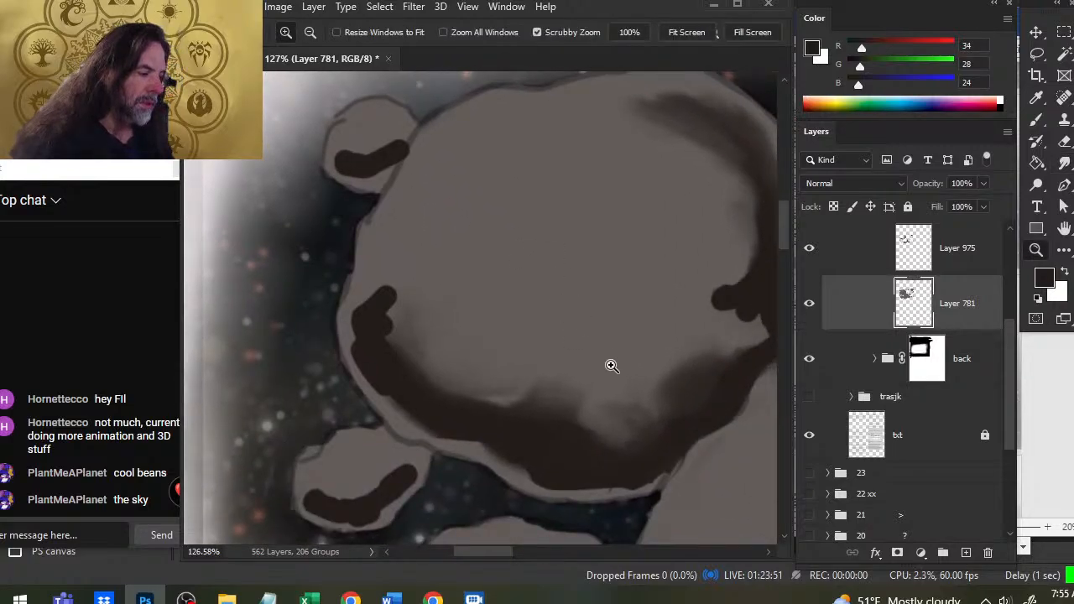
left_click_drag(612, 367, 484, 355)
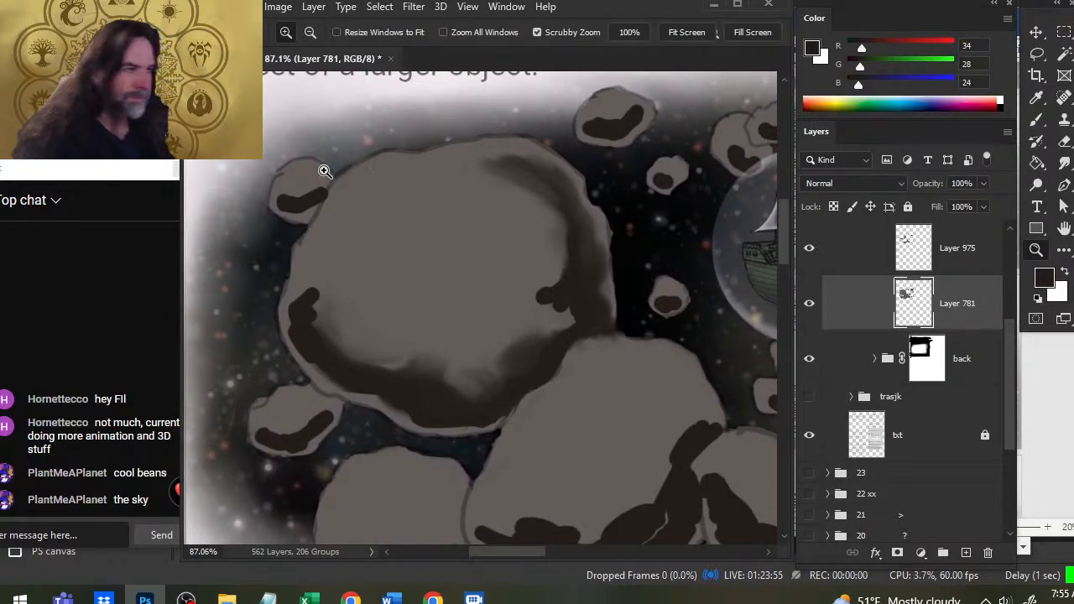
mouse_move(403, 185)
left_mouse_down()
mouse_move(411, 216)
mouse_move(431, 159)
left_mouse_up()
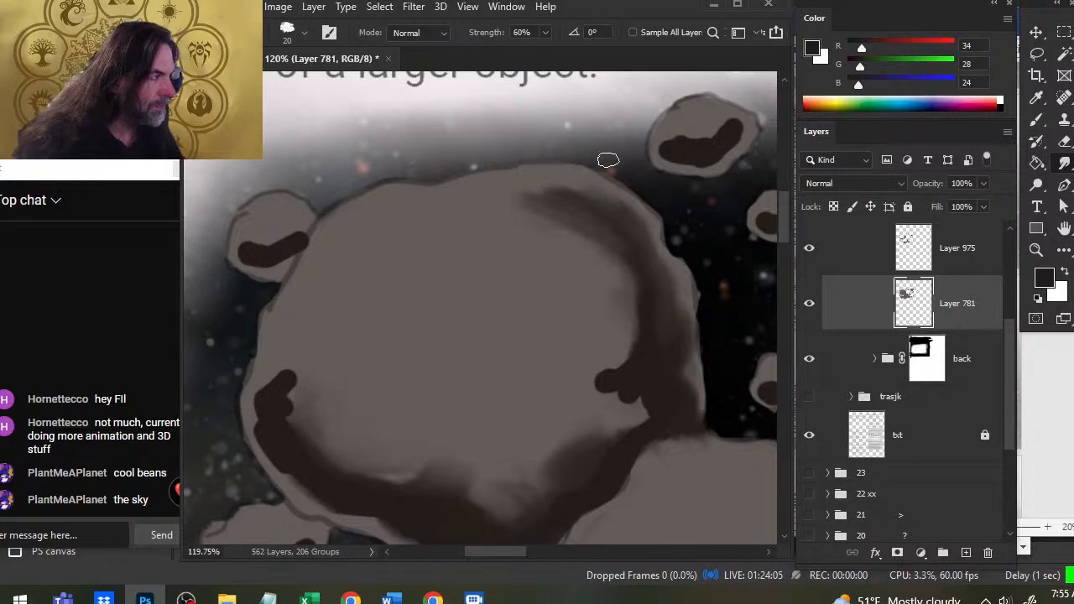
key("e")
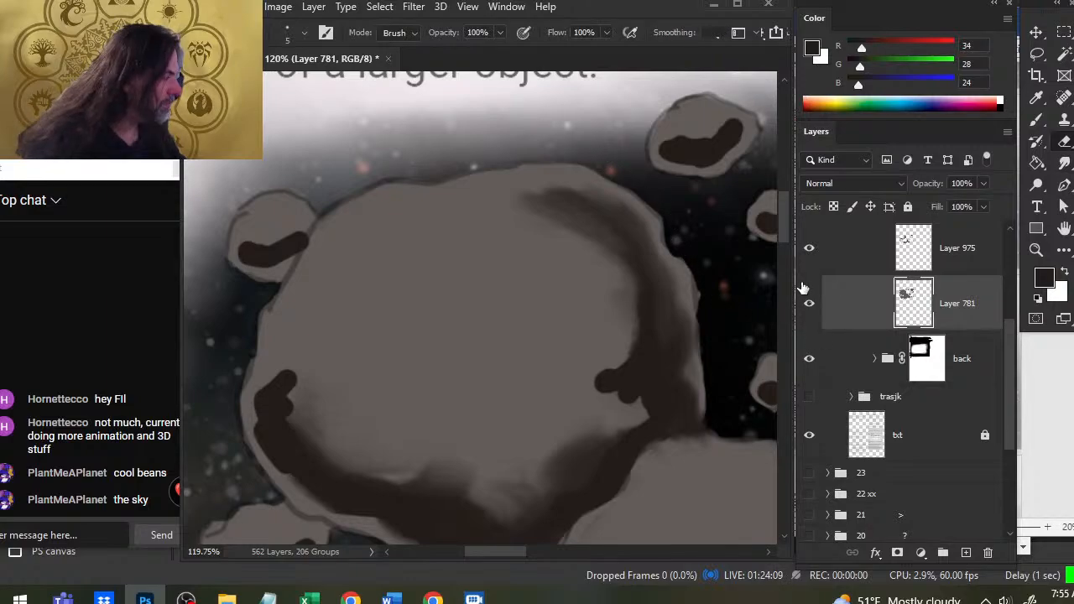
left_click(809, 249)
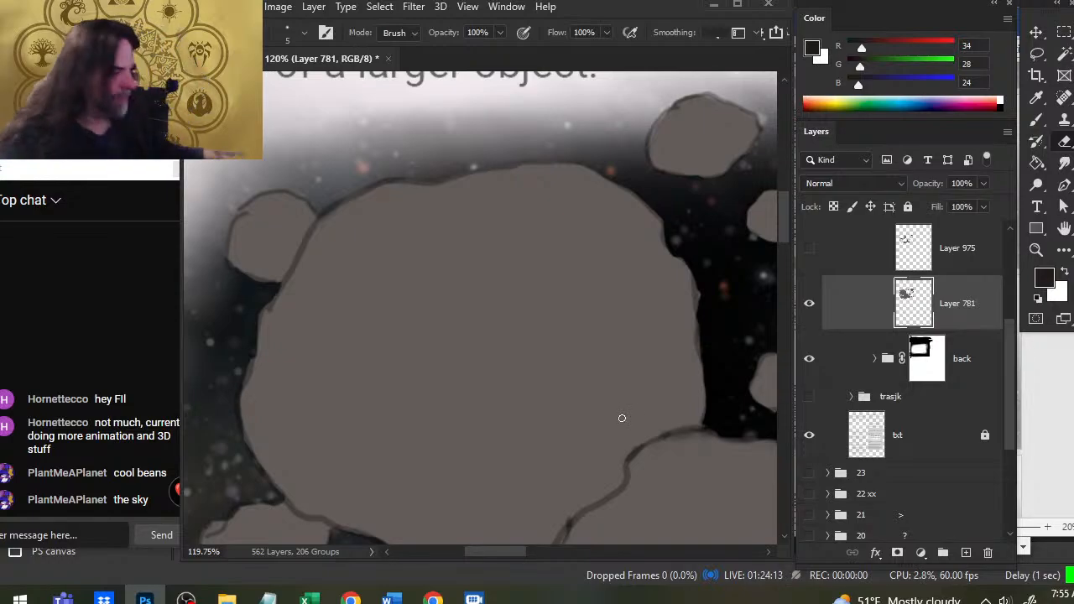
left_click(809, 249)
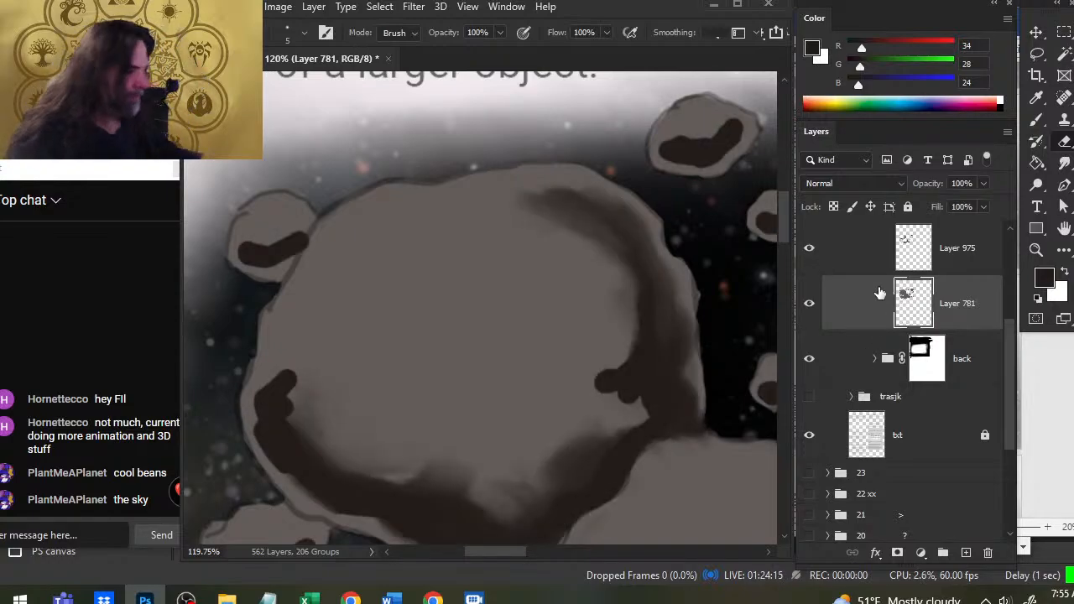
key("ctrl+s")
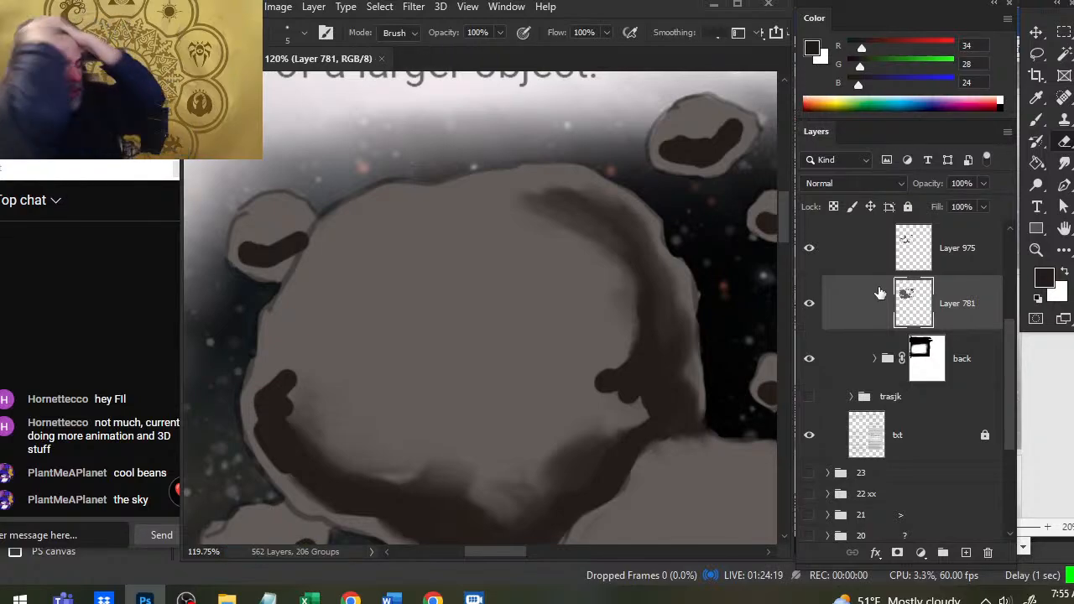
- Make the spider group inside illo visible, review the whole illustration on the page and save the document
scroll(880, 293, "up", 1)
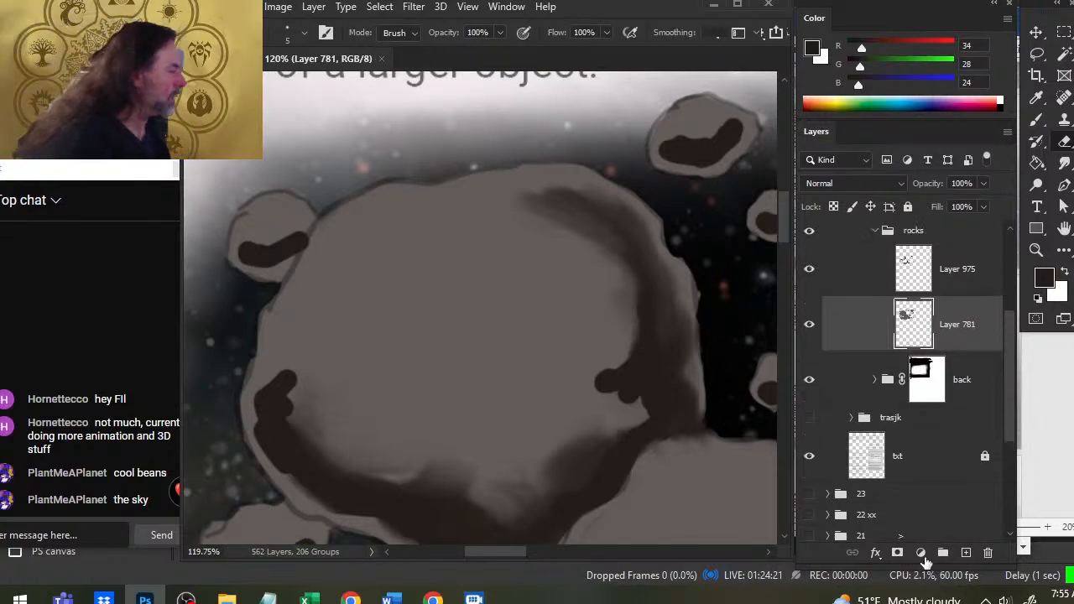
scroll(930, 182, "up", 5)
scroll(854, 317, "up", 9)
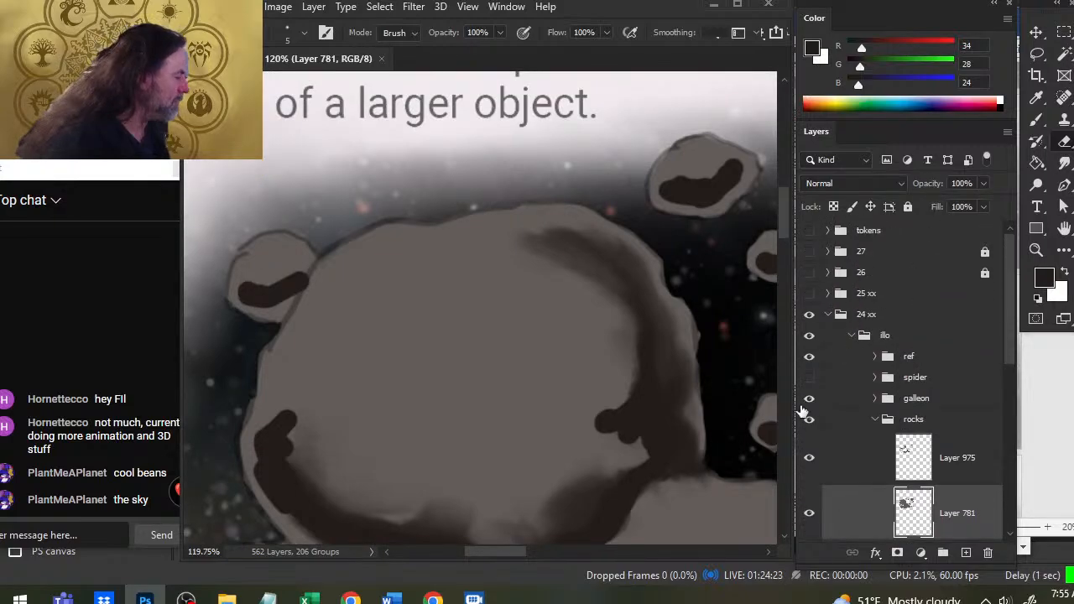
left_click(808, 378)
key("z")
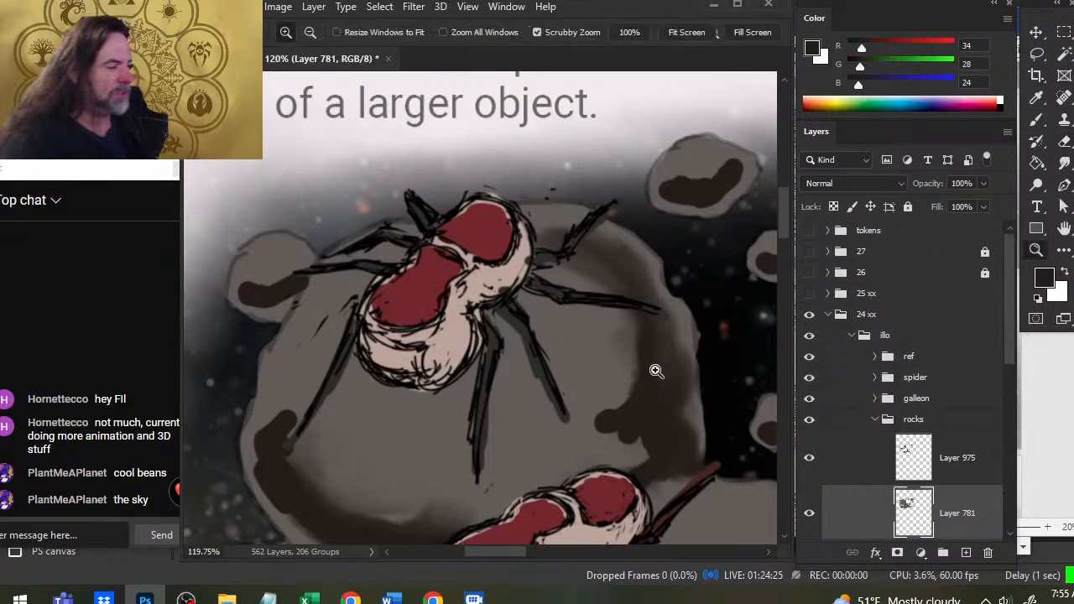
left_click_drag(655, 372, 493, 337)
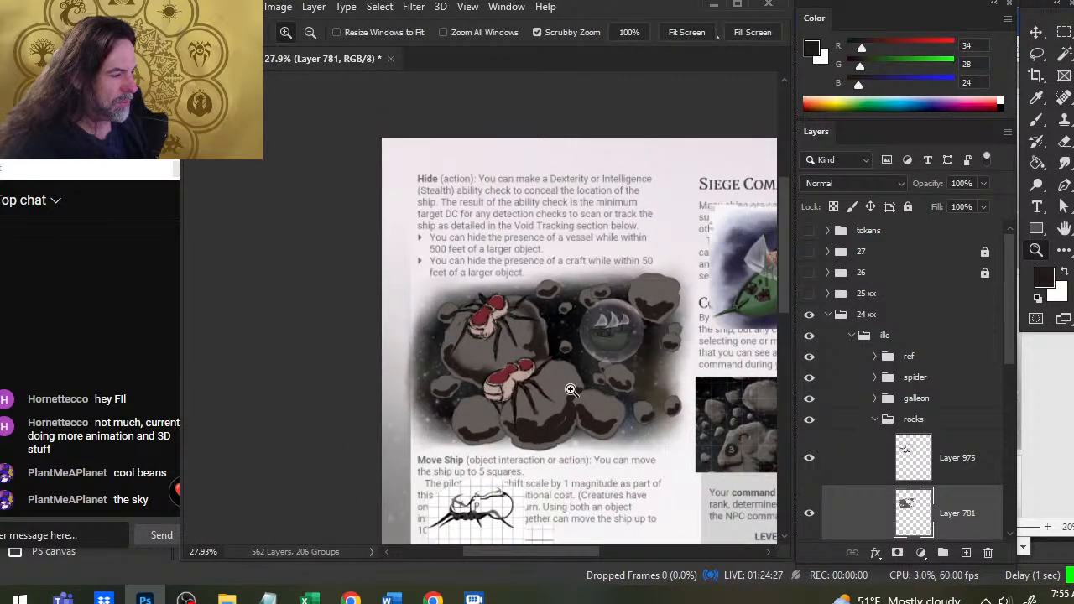
left_click_drag(594, 376, 501, 331)
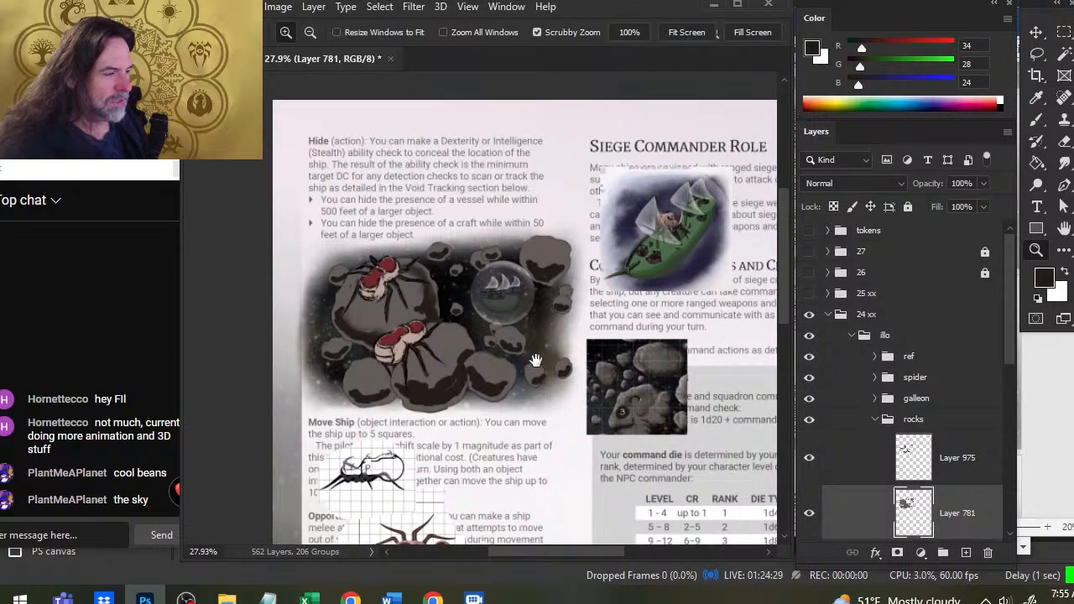
left_click_drag(541, 370, 556, 284)
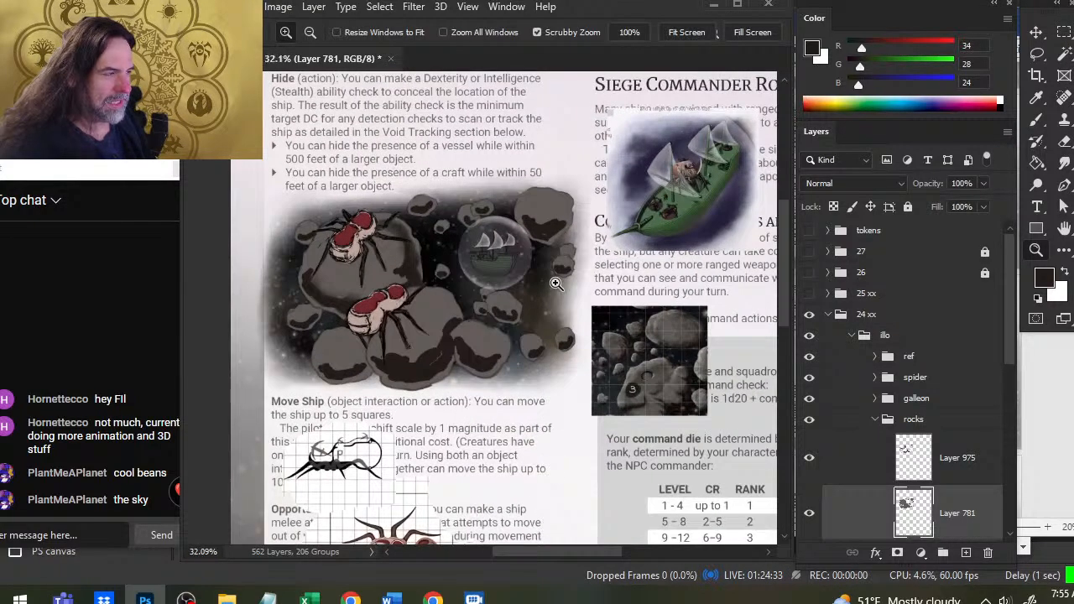
key("ctrl+s")
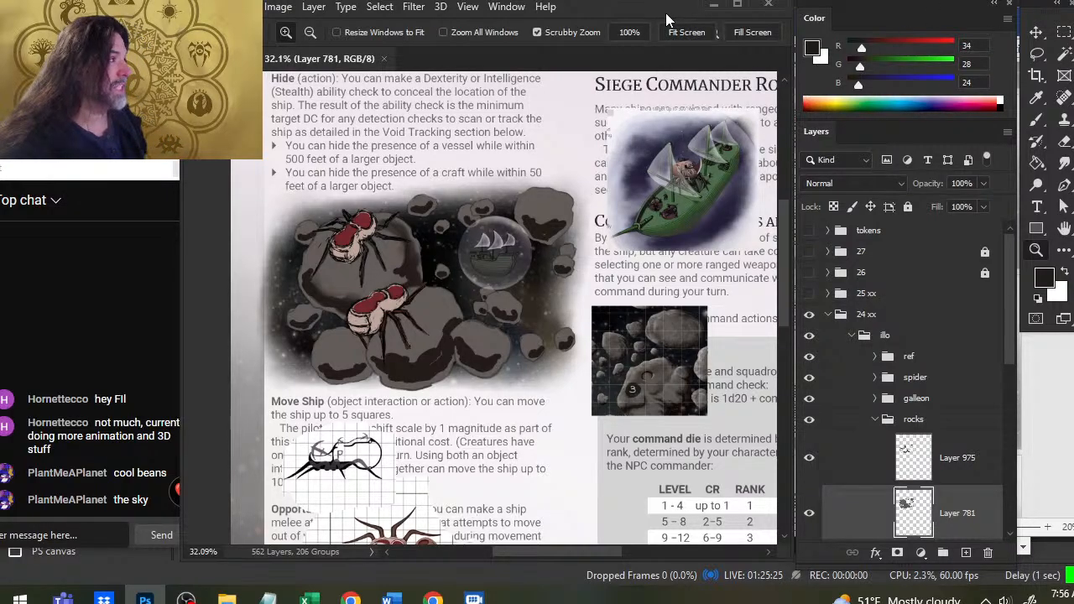
left_click_drag(667, 14, 669, 15)
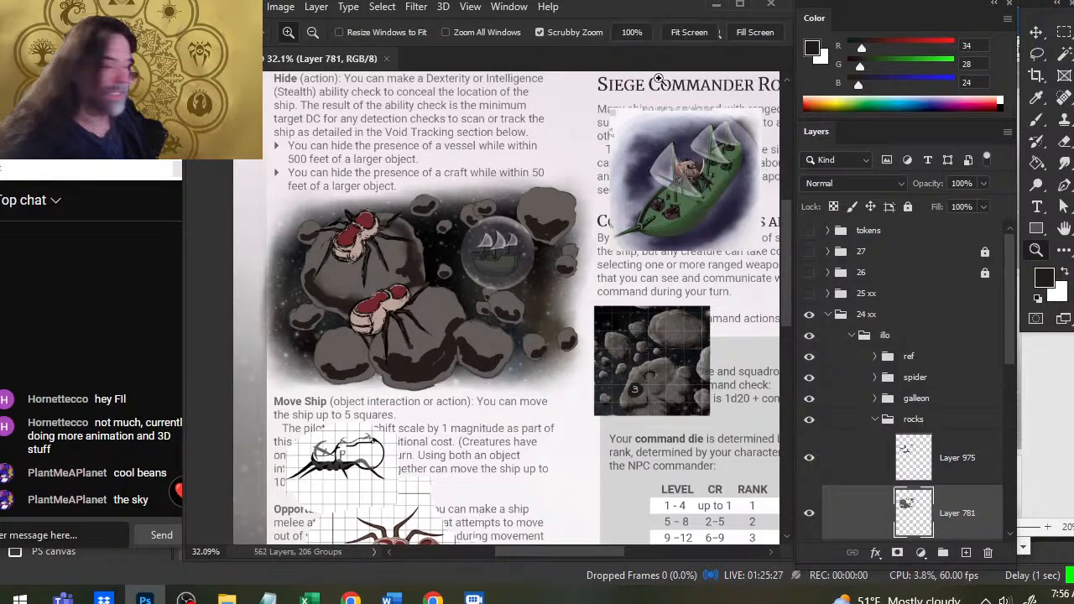
- Switch to the live stream's YouTube page in Chrome and reload it to check the current video and chat
key("alt+Tab")
key("alt+Tab")
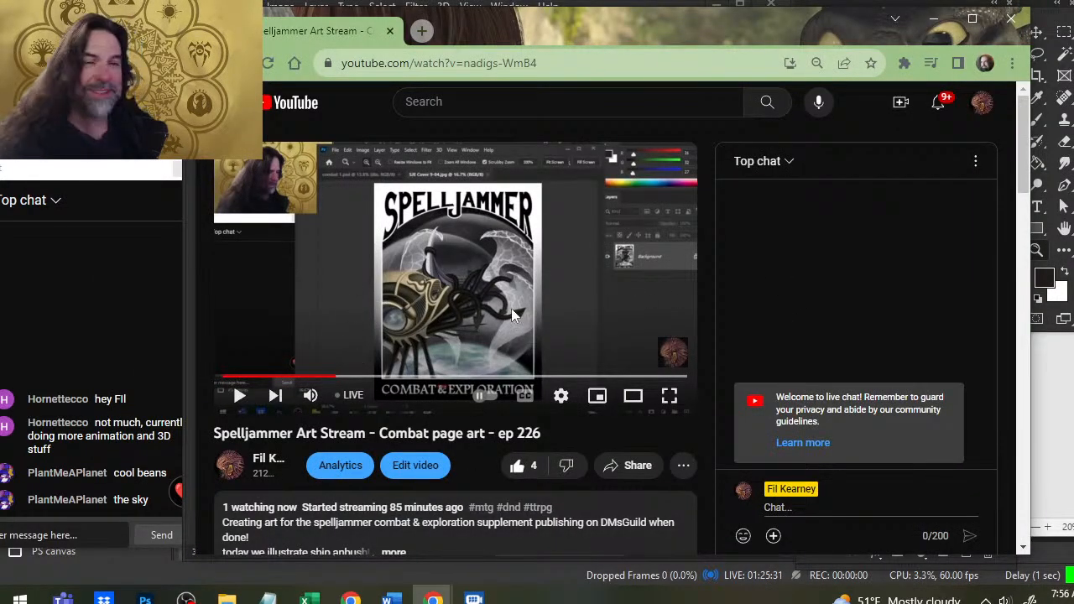
key("alt+Tab")
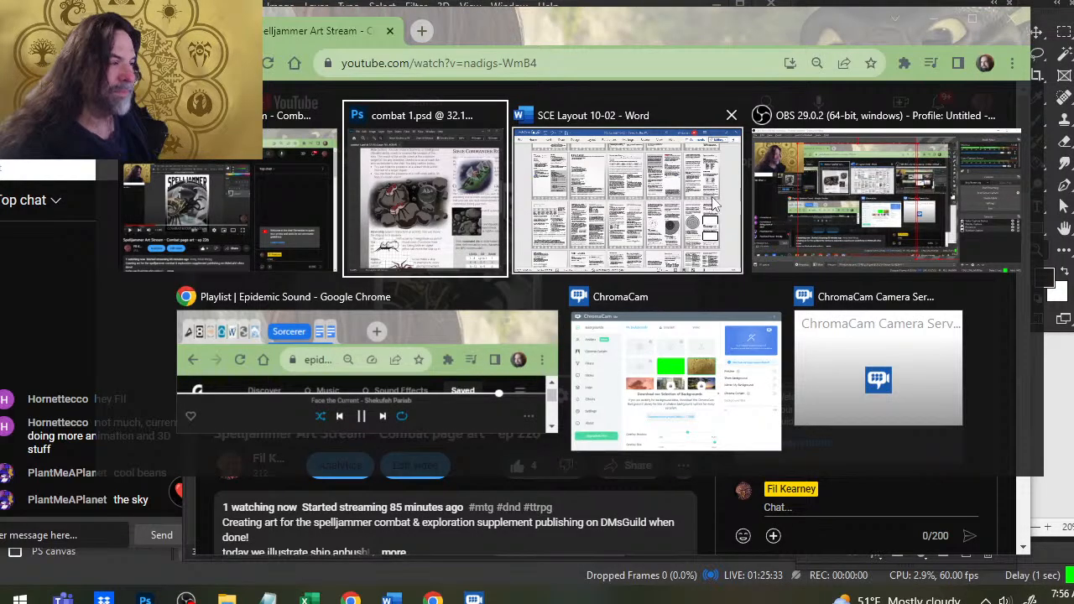
key("alt+shift+Tab")
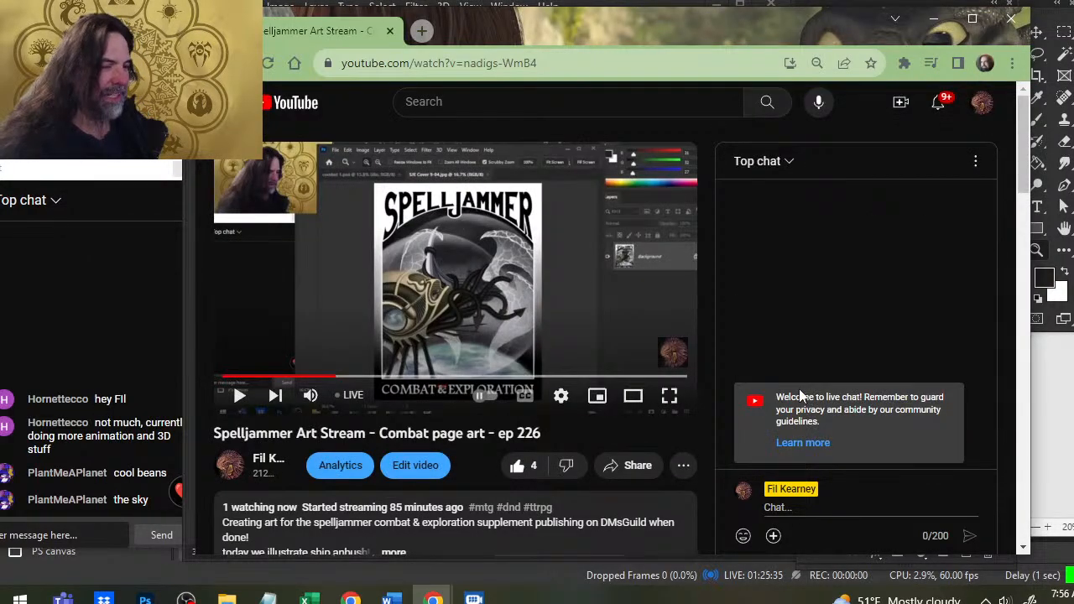
key("alt+Tab")
key("alt+Tab")
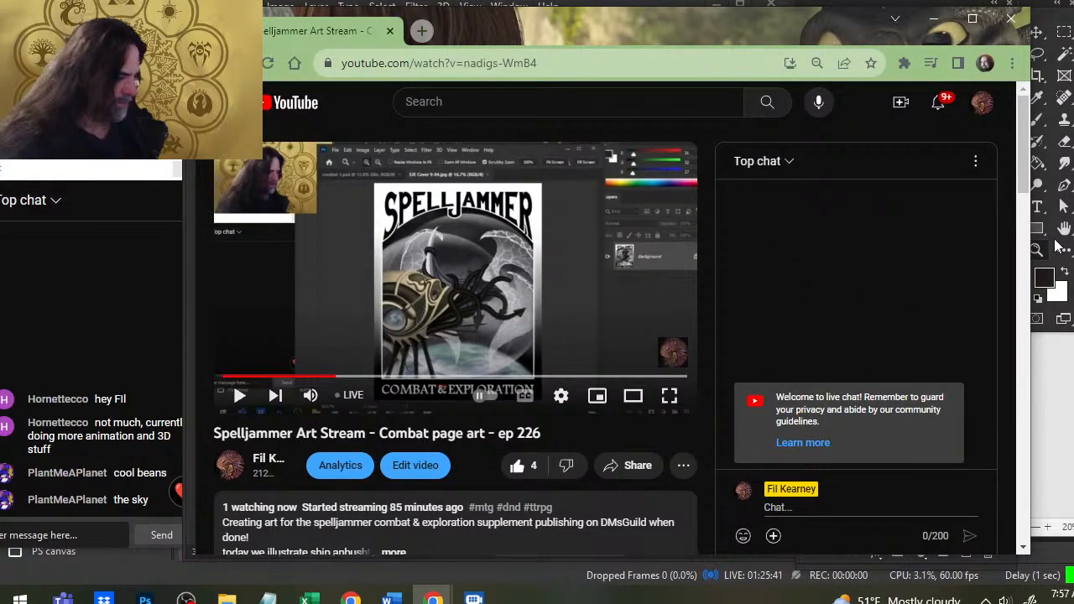
left_click(267, 65)
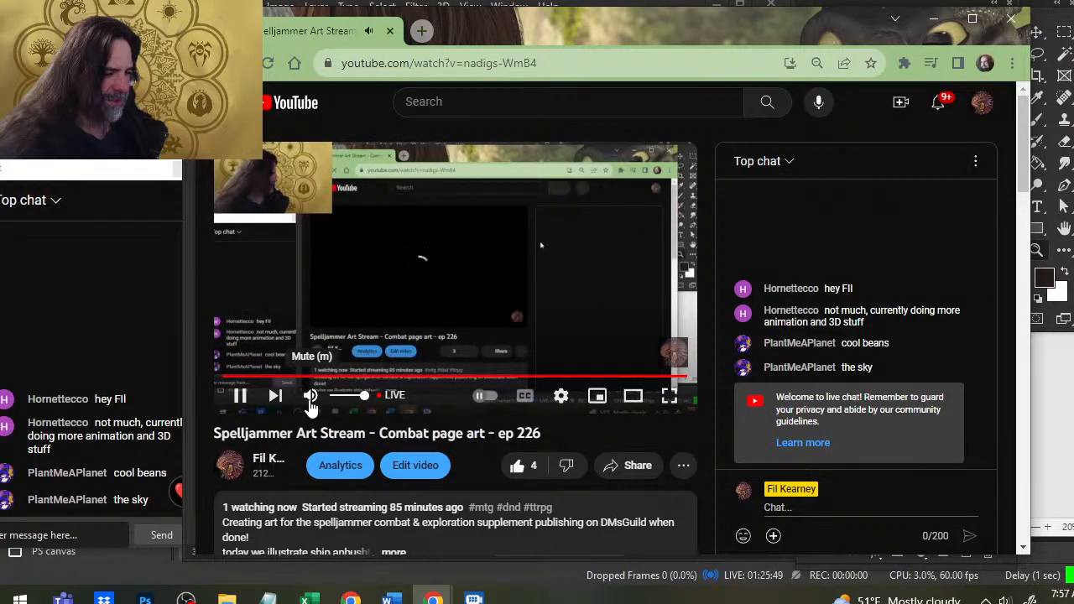
- Switch to OBS and bring up its streaming controls
key("alt+Tab")
key("alt+Tab")
key("Tab")
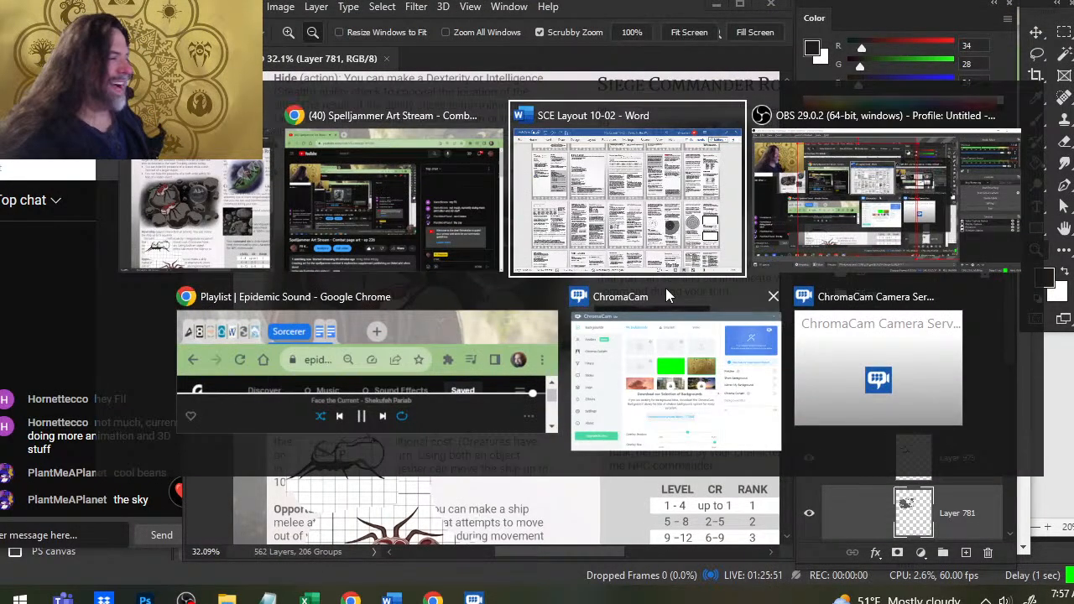
key("alt+Tab")
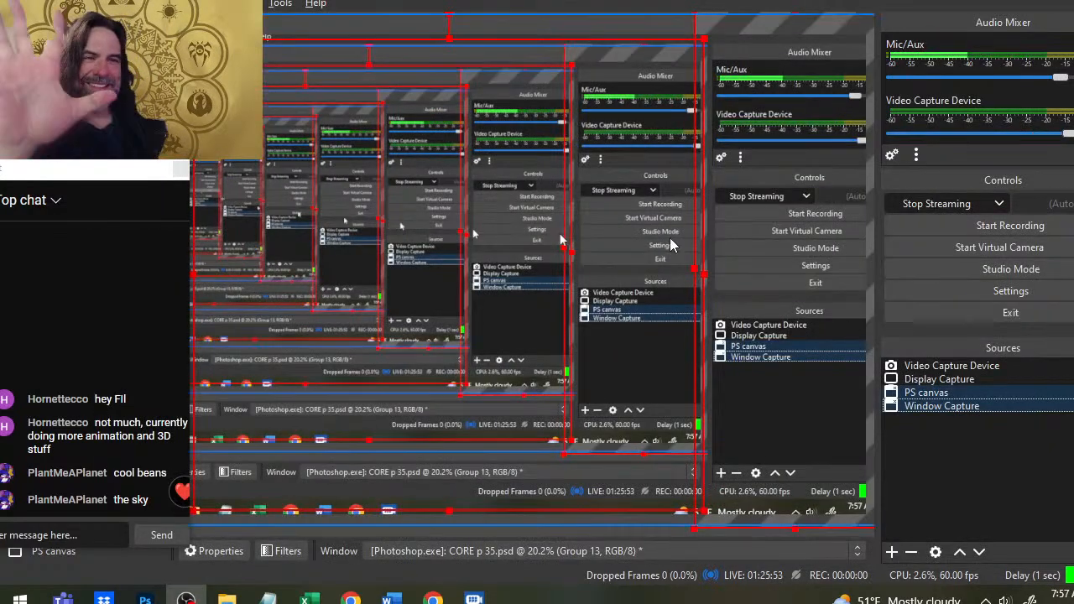